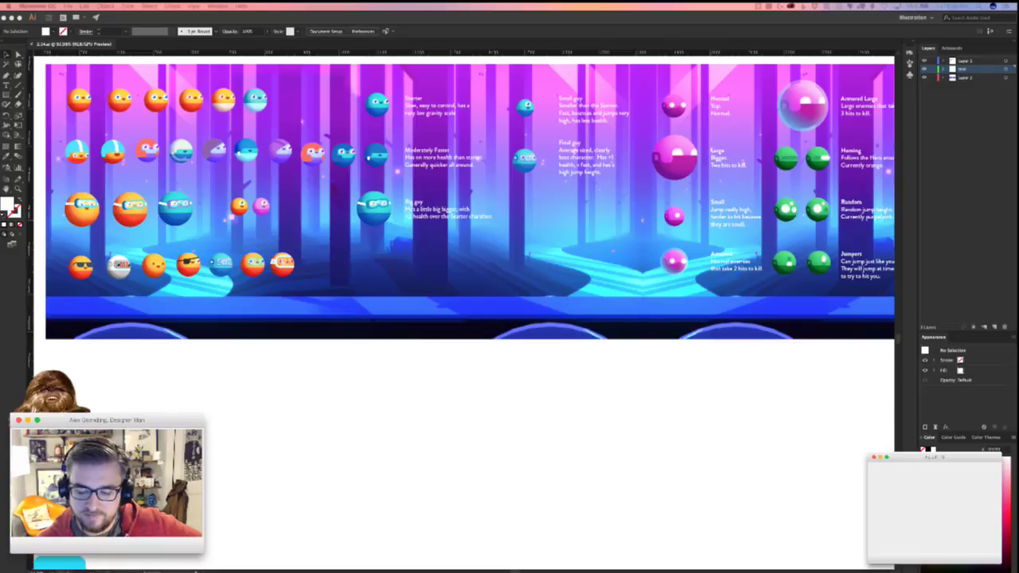
# - Look over the hero and enemy character designs laid out across the forest background
pyautogui.click(358, 452)
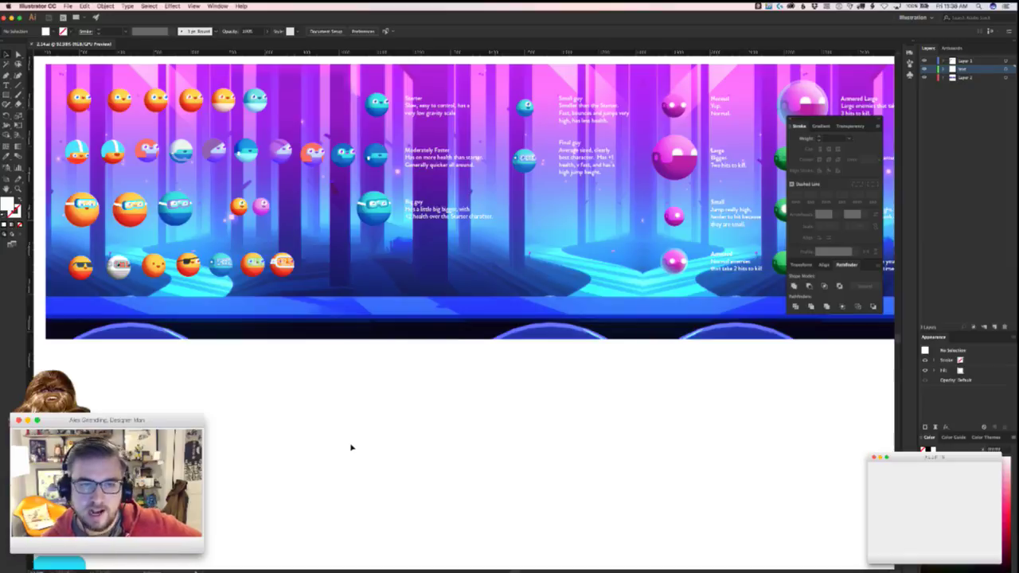
pyautogui.scroll(4, 351, 447)
pyautogui.hscroll(-2, 350, 447)
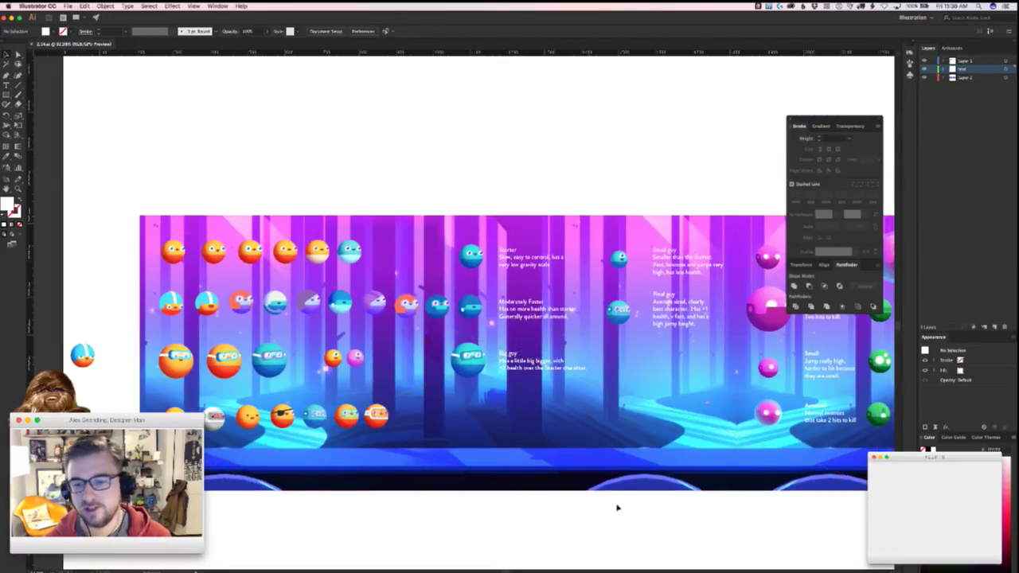
pyautogui.scroll(-3, 613, 512)
pyautogui.hscroll(5, 613, 512)
pyautogui.click(387, 367)
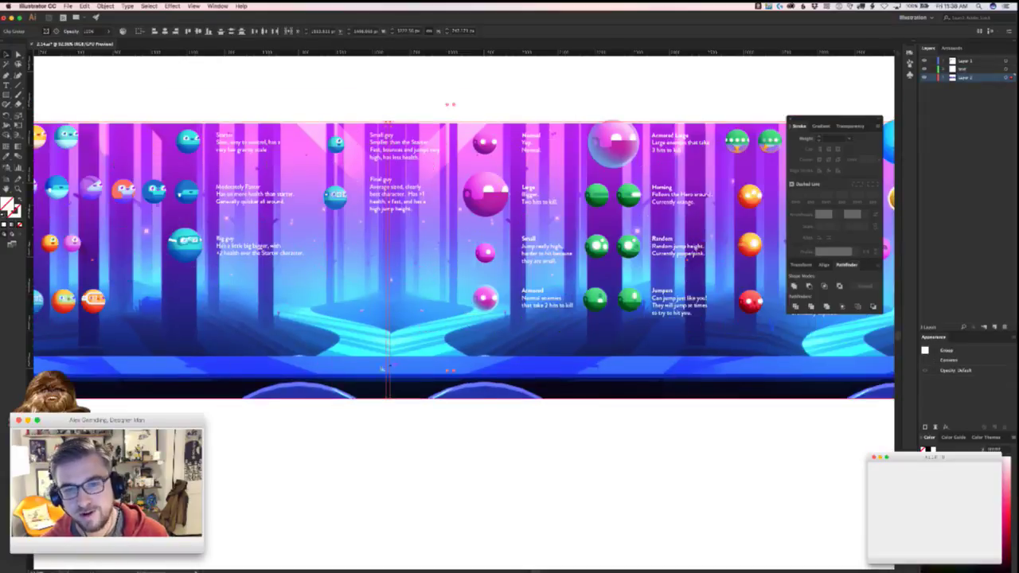
pyautogui.hscroll(-5, 539, 446)
pyautogui.scroll(1, 539, 445)
pyautogui.click(534, 439)
pyautogui.hscroll(-1, 292, 430)
pyautogui.scroll(1, 291, 430)
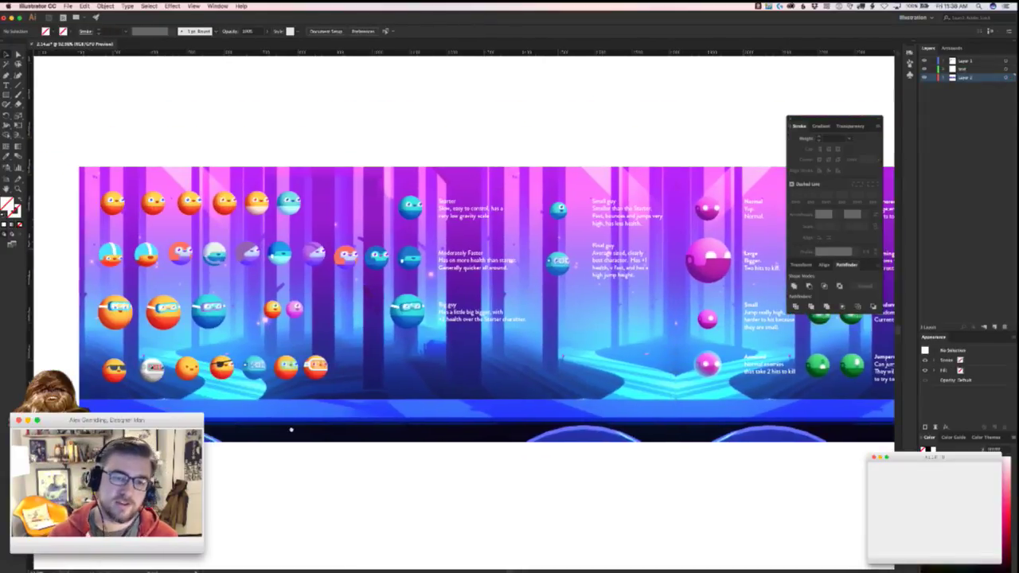
pyautogui.hscroll(-2, 291, 430)
pyautogui.scroll(-1, 292, 430)
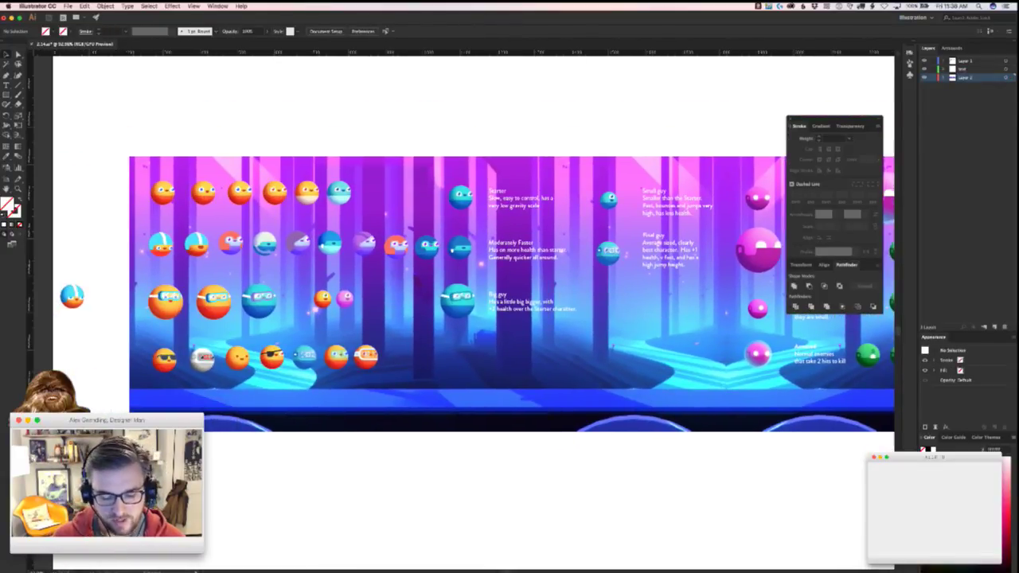
pyautogui.press('super+Tab')
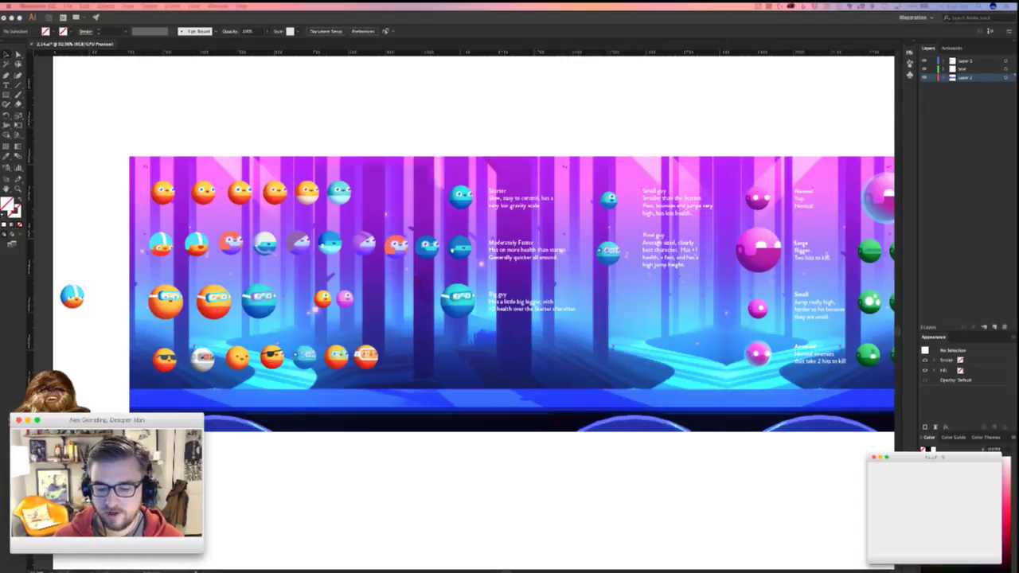
pyautogui.press('super+Tab')
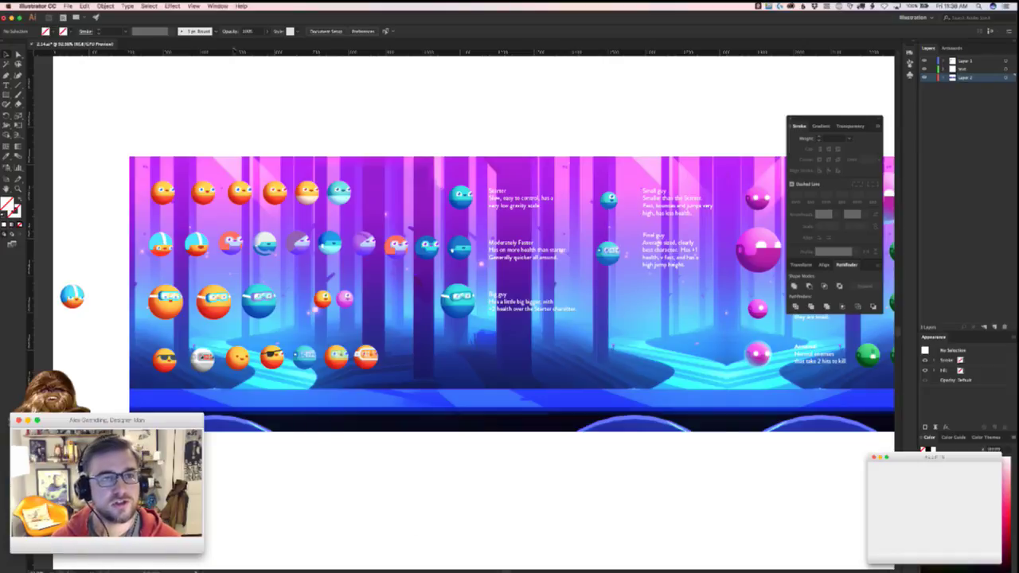
# - Open the recent file Switch.ai
pyautogui.click(68, 5)
pyautogui.moveTo(91, 38)
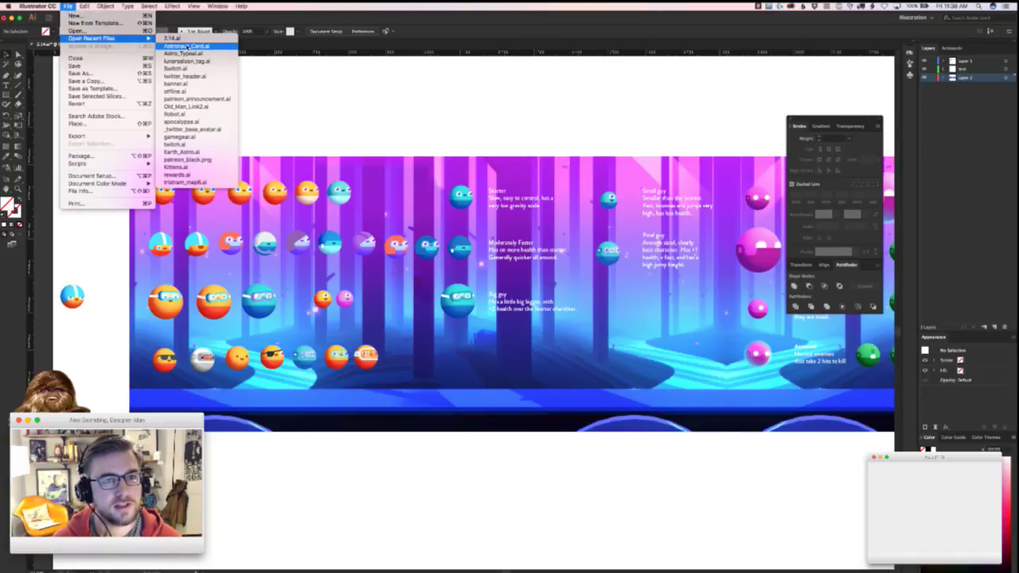
pyautogui.click(198, 70)
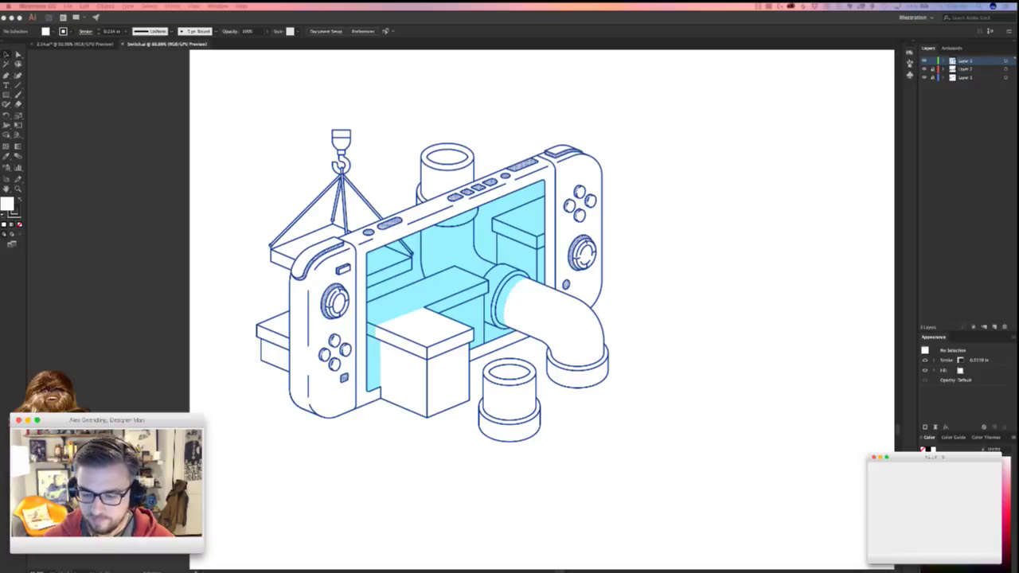
# - Examine the successive line-drawing stages of the Switch console illustration, including the version with the light blue screen
pyautogui.click(660, 346)
pyautogui.press('z')
pyautogui.moveTo(660, 345); pyautogui.dragTo(546, 333)
pyautogui.moveTo(663, 320); pyautogui.dragTo(416, 425)
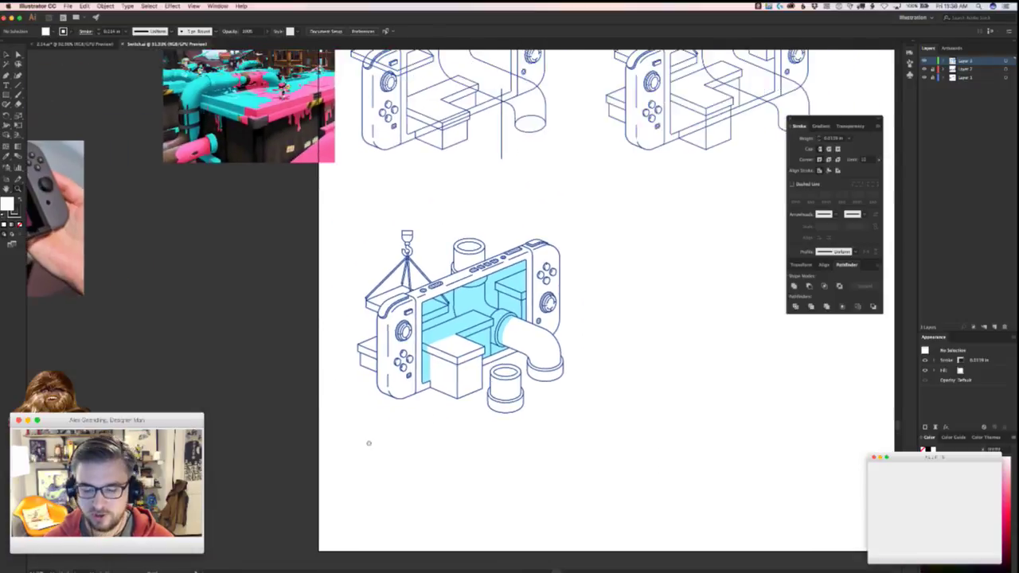
pyautogui.keyDown('alt'); pyautogui.click(489, 398); pyautogui.keyUp('alt')
pyautogui.moveTo(478, 406); pyautogui.dragTo(244, 443)
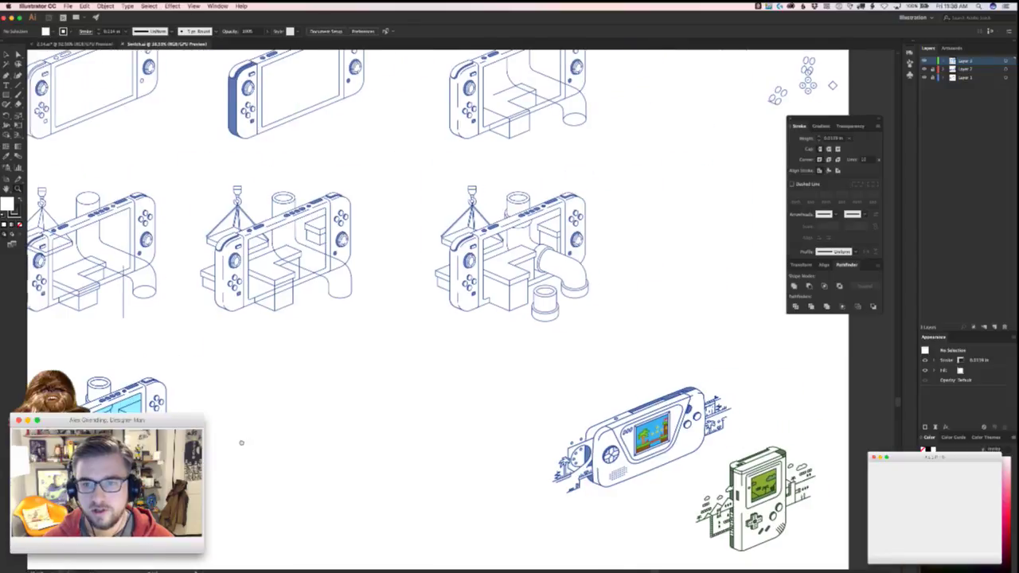
pyautogui.moveTo(330, 377); pyautogui.dragTo(434, 430)
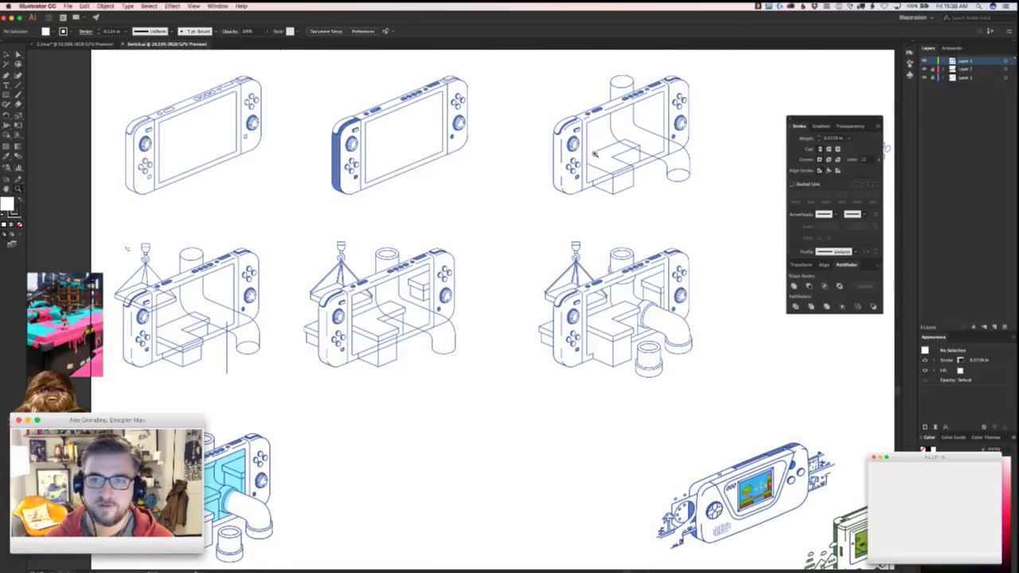
pyautogui.scroll(-5, 243, 416)
pyautogui.hscroll(-3, 294, 341)
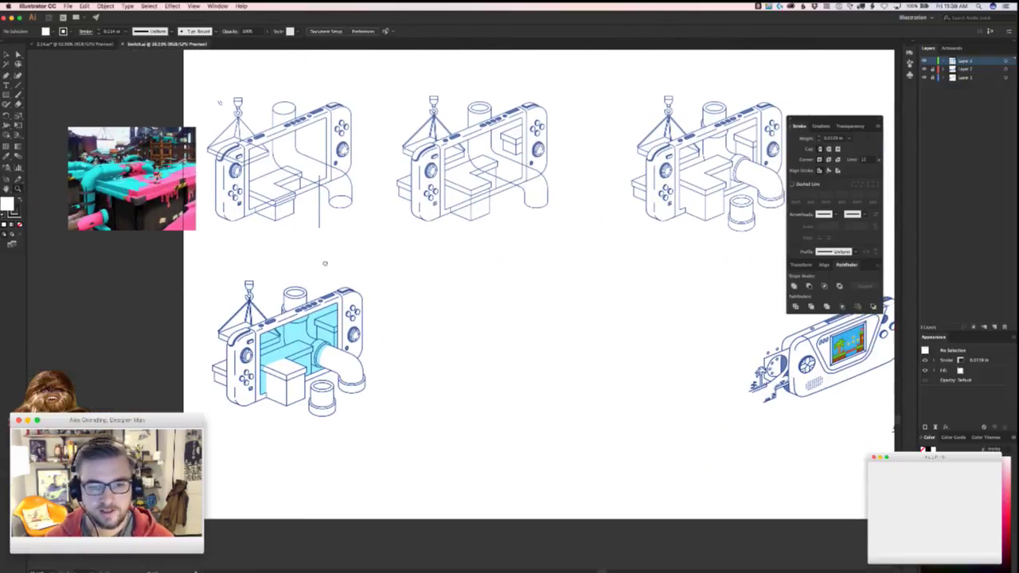
pyautogui.hscroll(-3, 295, 342)
pyautogui.scroll(1, 295, 341)
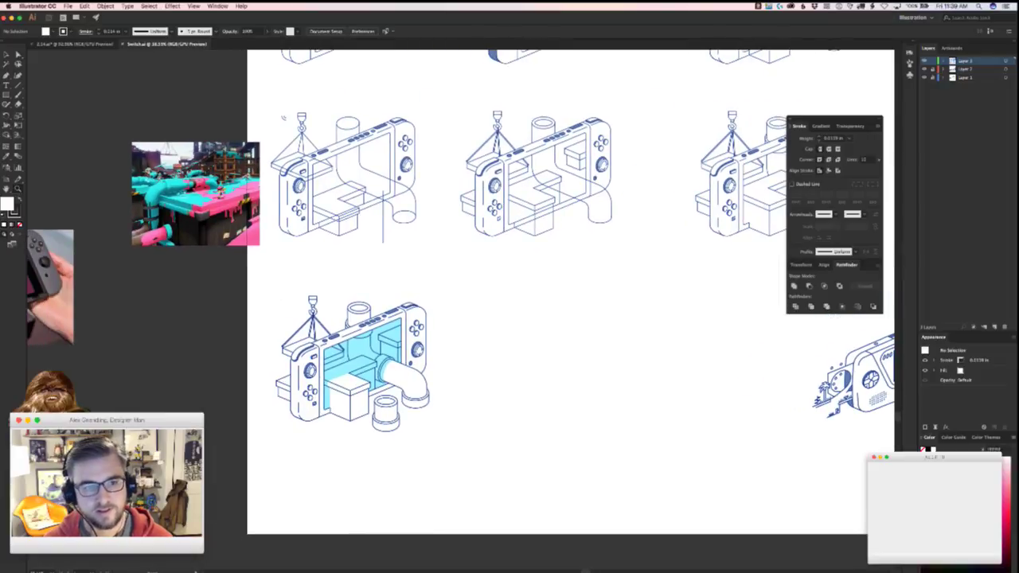
pyautogui.scroll(5, 283, 117)
pyautogui.scroll(-6, 413, 373)
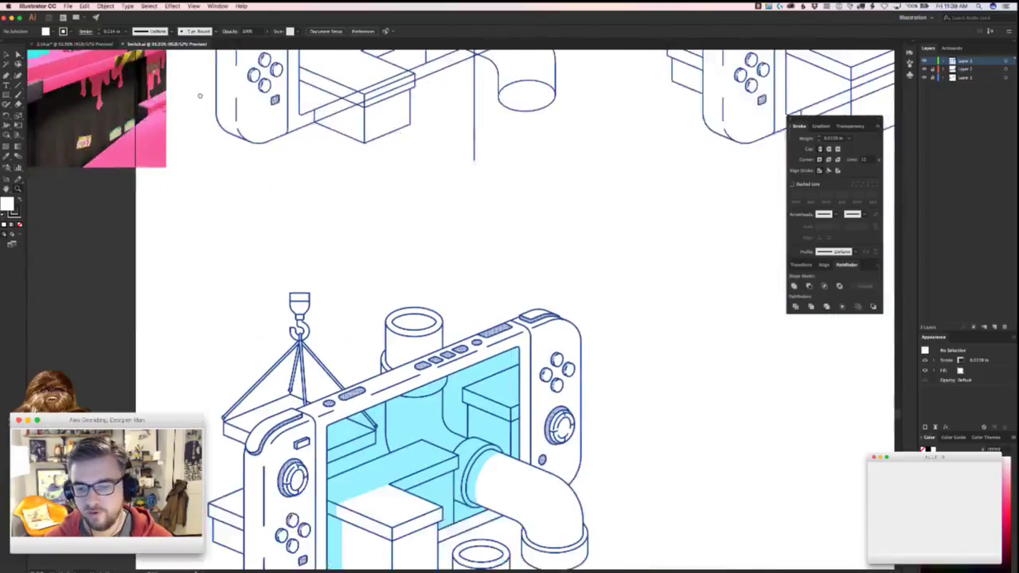
pyautogui.scroll(-4, 414, 374)
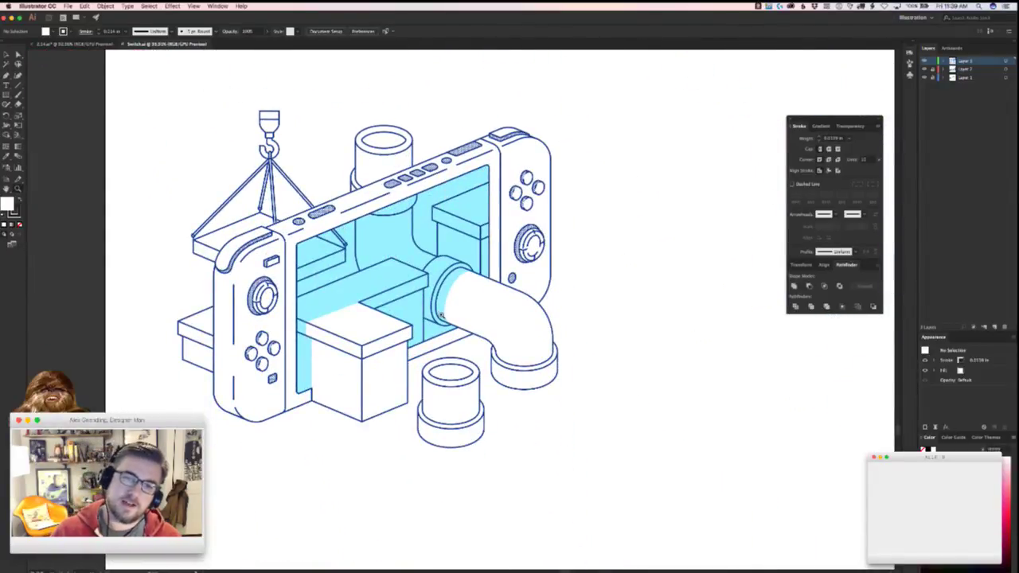
pyautogui.hscroll(-2, 429, 320)
pyautogui.hscroll(-1, 469, 307)
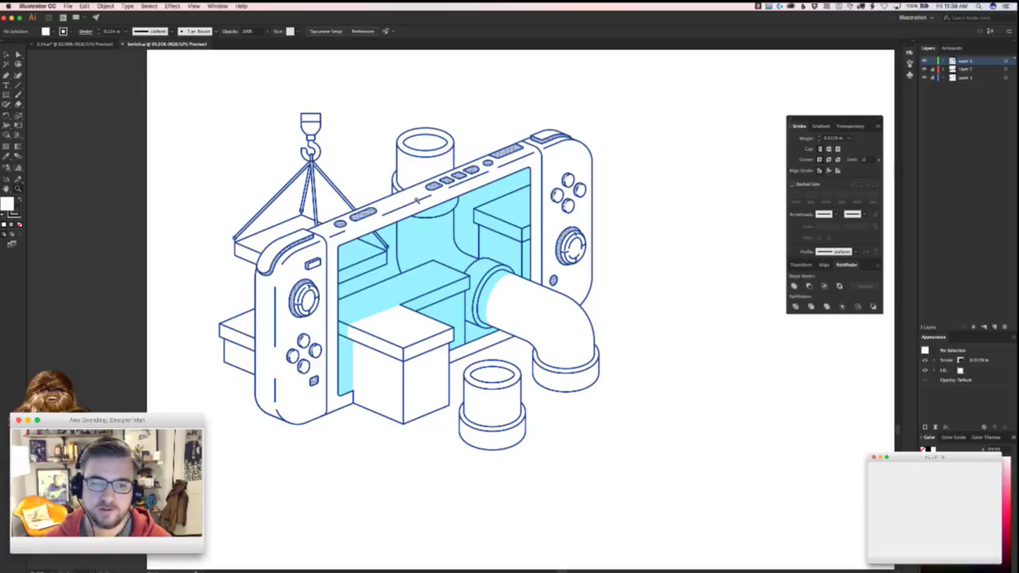
# - Compare the finished Game Gear and Game Boy illustrations with the light blue Switch illustration
pyautogui.scroll(-6, 195, 371)
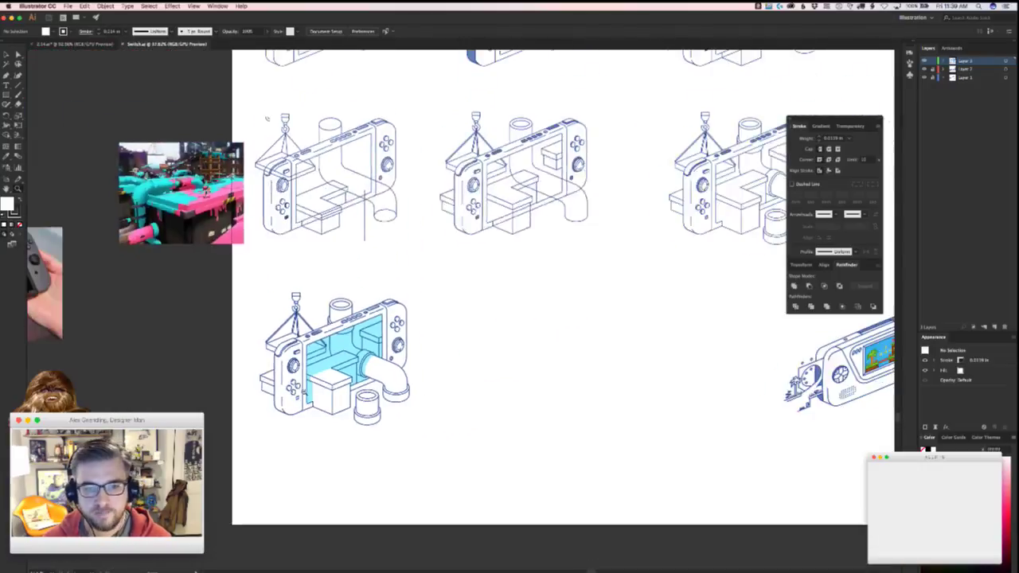
pyautogui.hscroll(7, 195, 371)
pyautogui.scroll(-2, 195, 371)
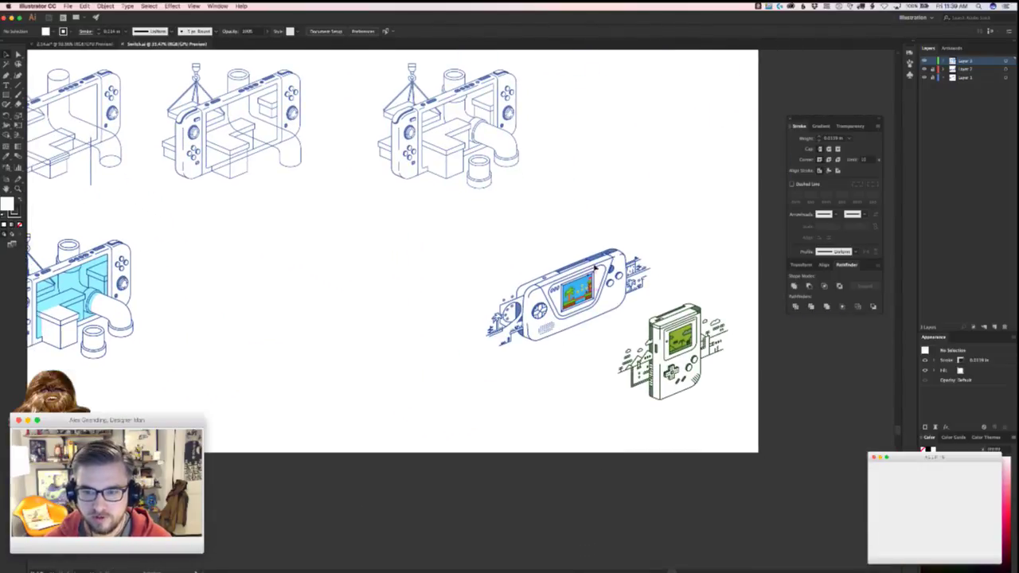
pyautogui.scroll(1, 583, 253)
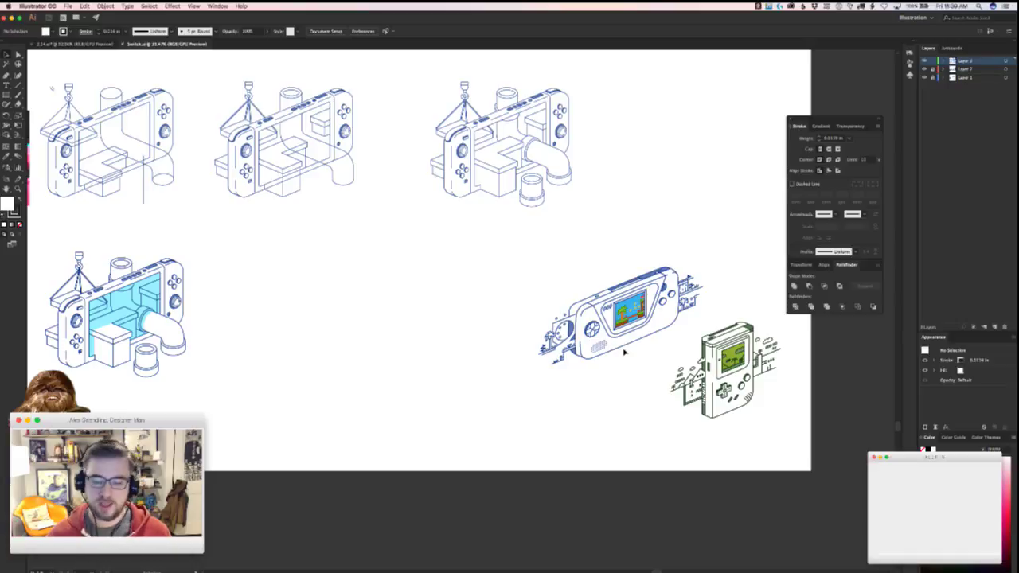
pyautogui.moveTo(187, 315); pyautogui.dragTo(389, 319)
pyautogui.press('z')
pyautogui.moveTo(310, 304); pyautogui.dragTo(356, 282)
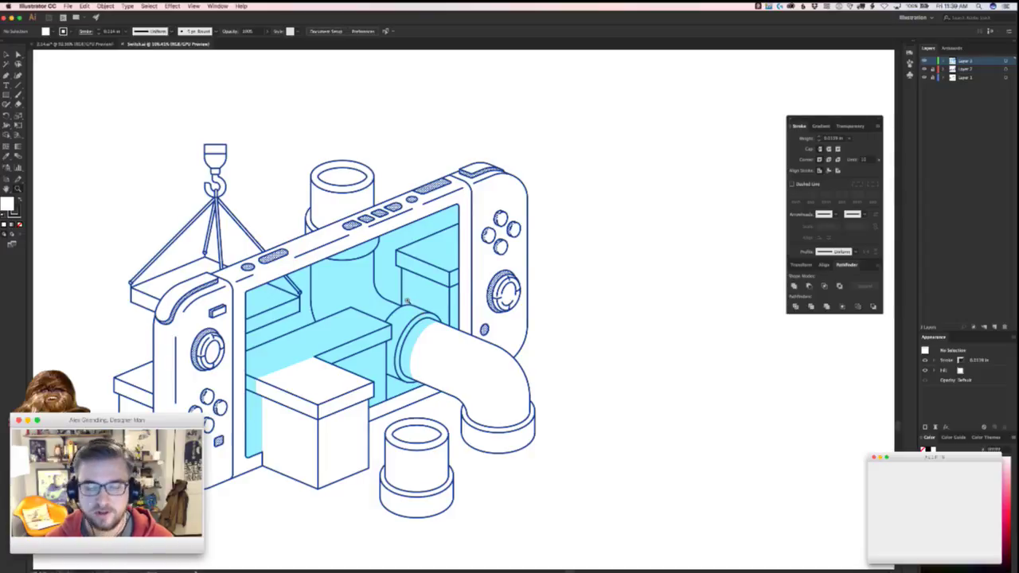
pyautogui.moveTo(411, 304); pyautogui.dragTo(300, 318)
pyautogui.scroll(5, 301, 317)
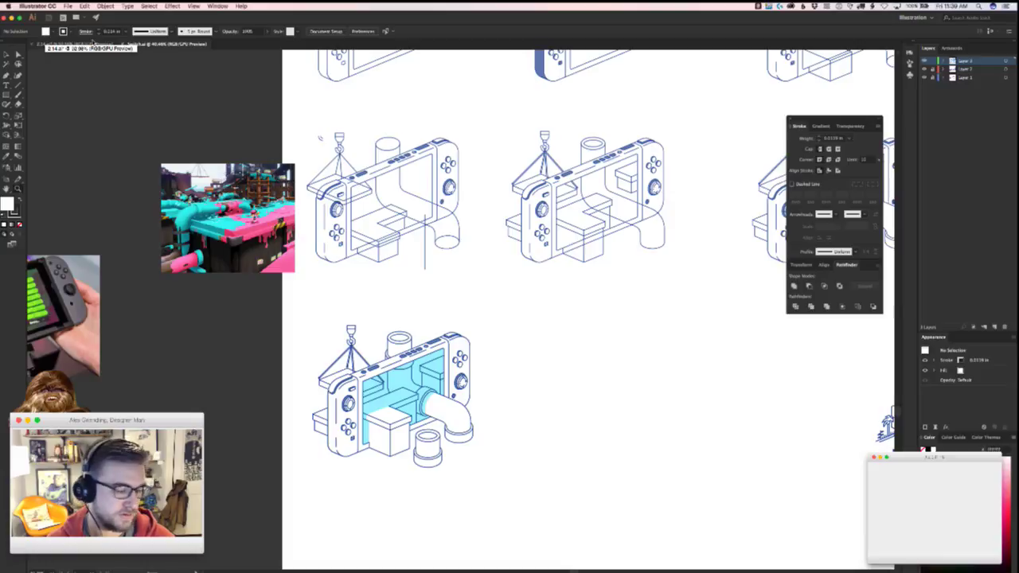
# - Return to the 2.14.ai document and show the enemy designs with all panels hidden
pyautogui.click(89, 44)
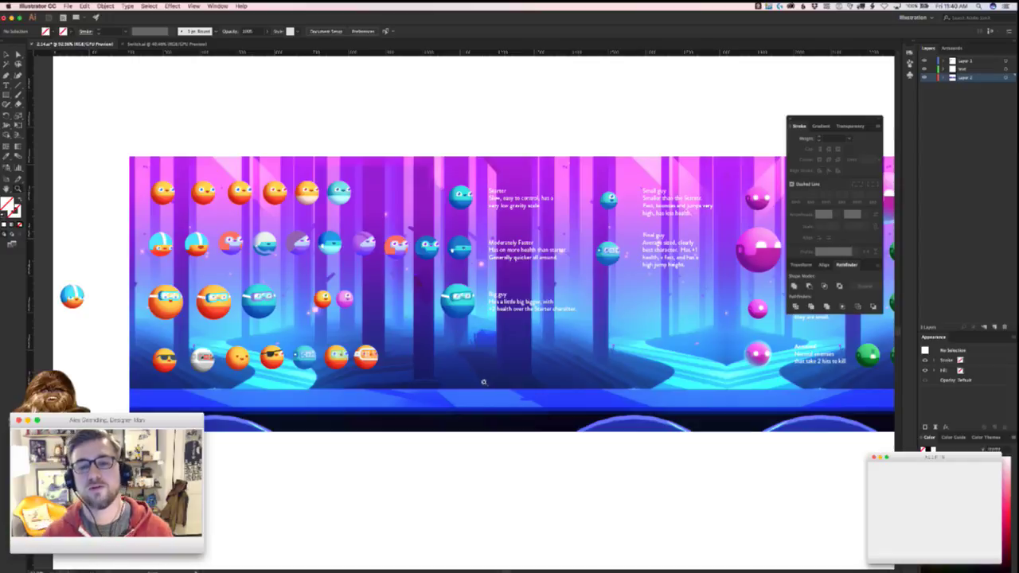
pyautogui.moveTo(460, 401); pyautogui.dragTo(299, 458)
pyautogui.moveTo(473, 442); pyautogui.dragTo(534, 429)
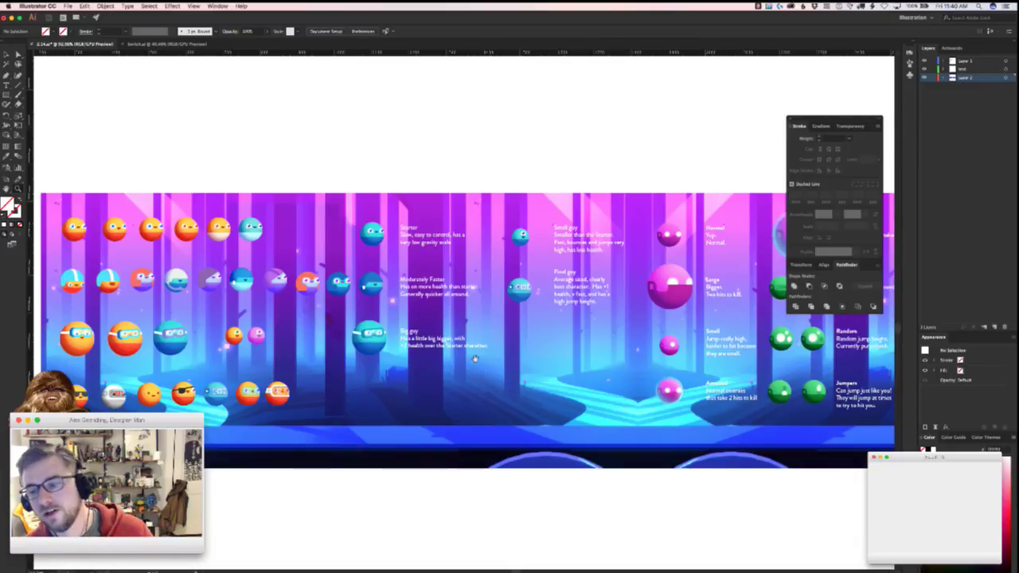
pyautogui.moveTo(465, 419); pyautogui.dragTo(196, 399)
pyautogui.moveTo(419, 420); pyautogui.dragTo(659, 487)
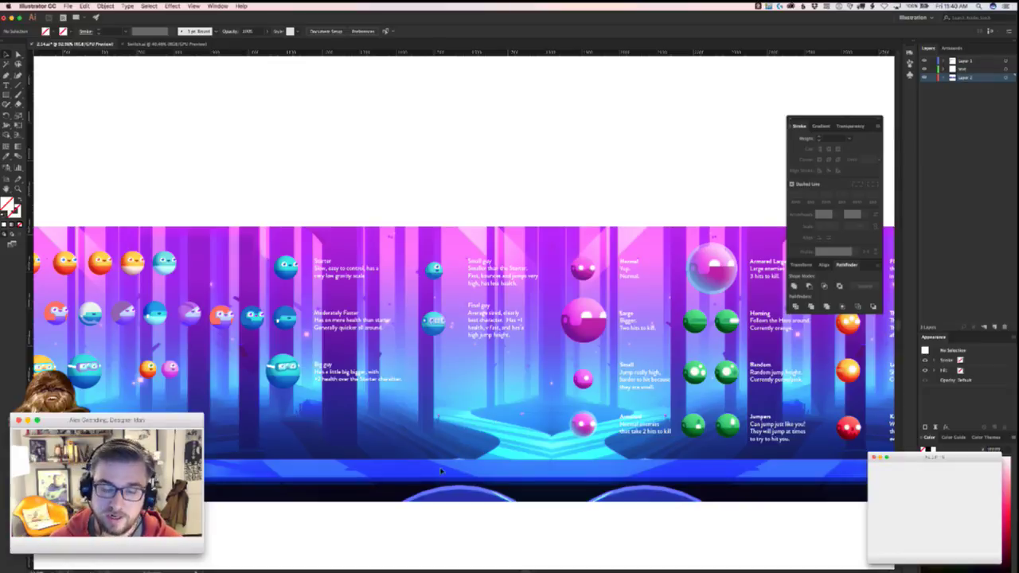
pyautogui.moveTo(473, 421); pyautogui.dragTo(135, 395)
pyautogui.moveTo(402, 320); pyautogui.dragTo(429, 328)
pyautogui.press('Tab')
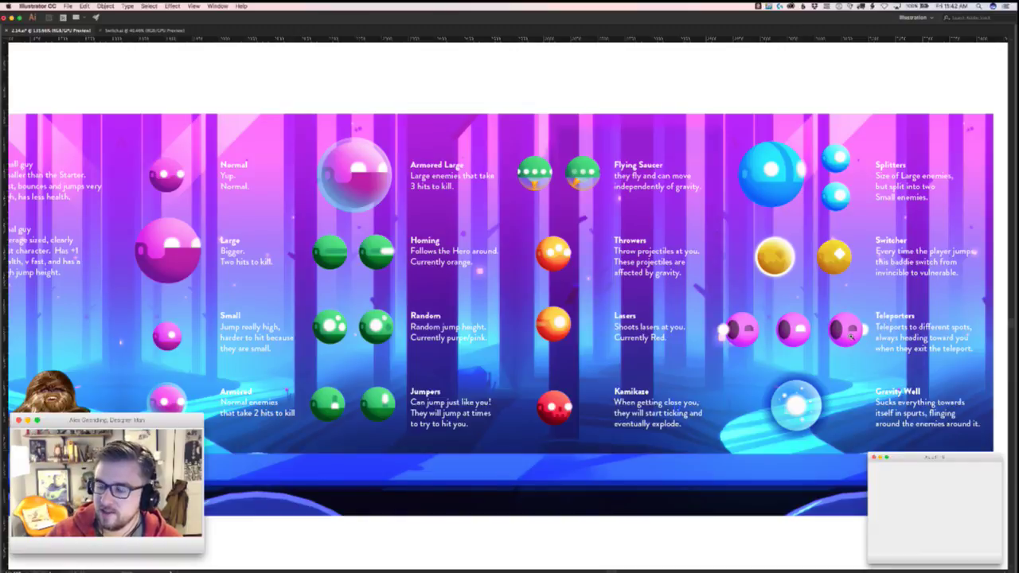
# - Try moving the white glow beside the leftmost Teleporters enemy and undo each move
pyautogui.scroll(-1, 772, 368)
pyautogui.scroll(10, 772, 369)
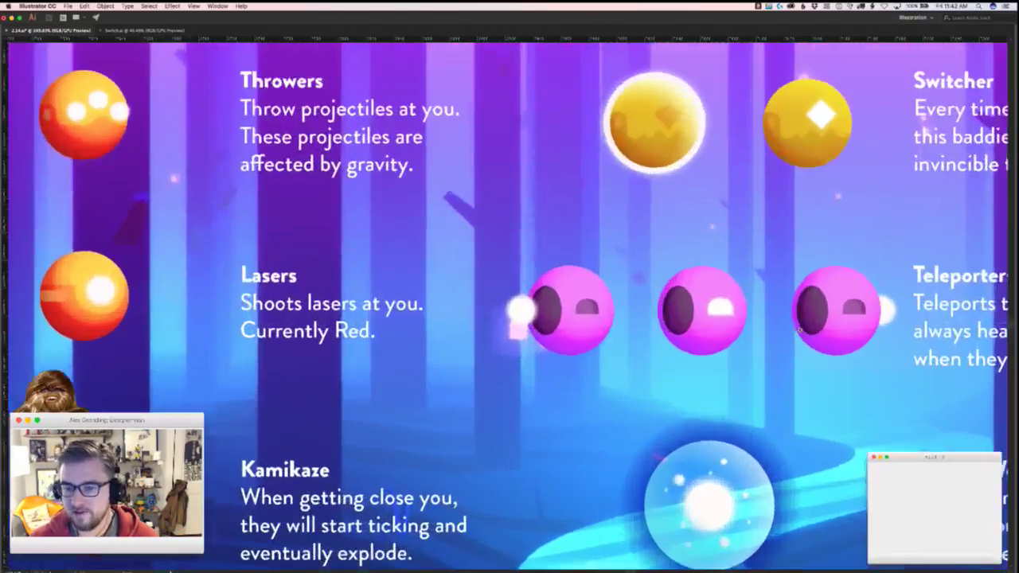
pyautogui.scroll(1, 559, 294)
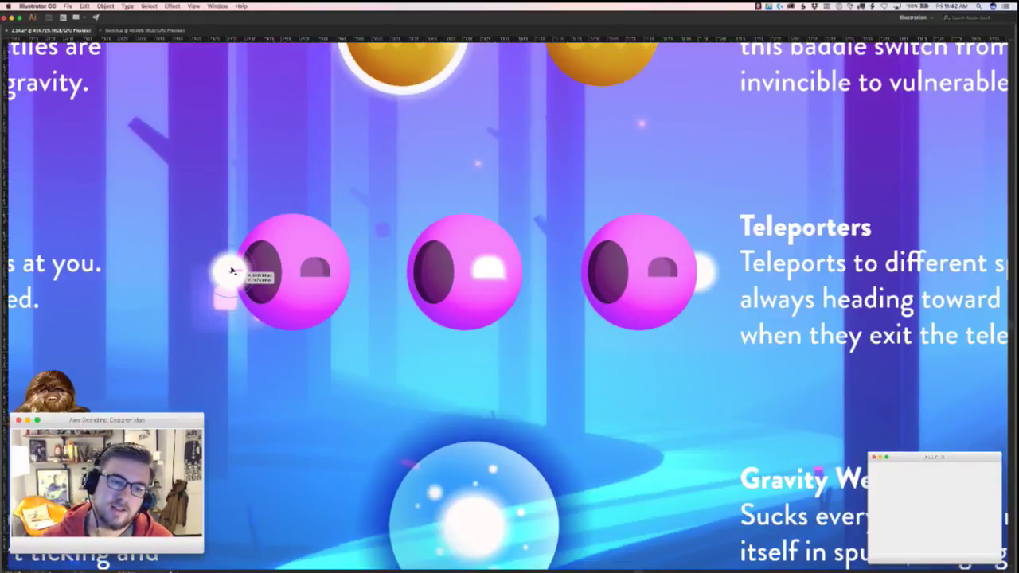
pyautogui.moveTo(227, 272); pyautogui.dragTo(204, 236)
pyautogui.hotkey('ctrl', 'z')
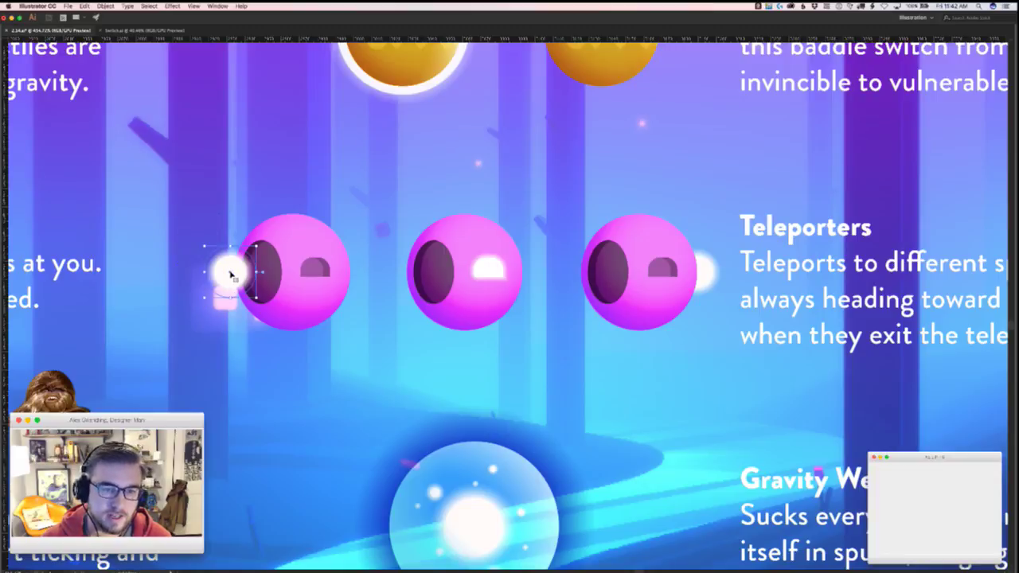
pyautogui.moveTo(228, 273); pyautogui.dragTo(312, 273)
pyautogui.hotkey('ctrl', 'z')
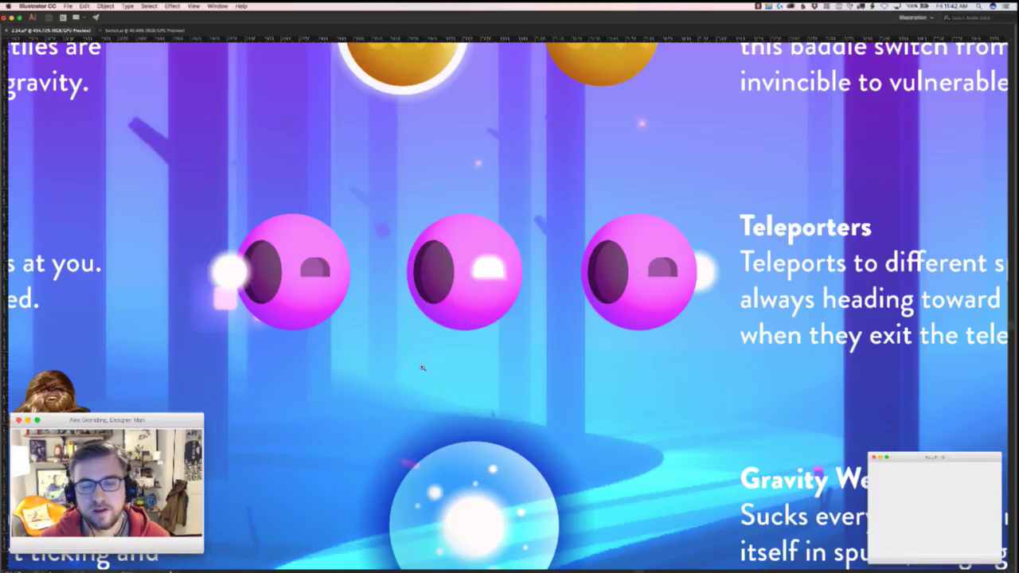
# - Review the enemy types and their descriptions, from Normal through Gravity Well
pyautogui.hotkey('ctrl', '-')
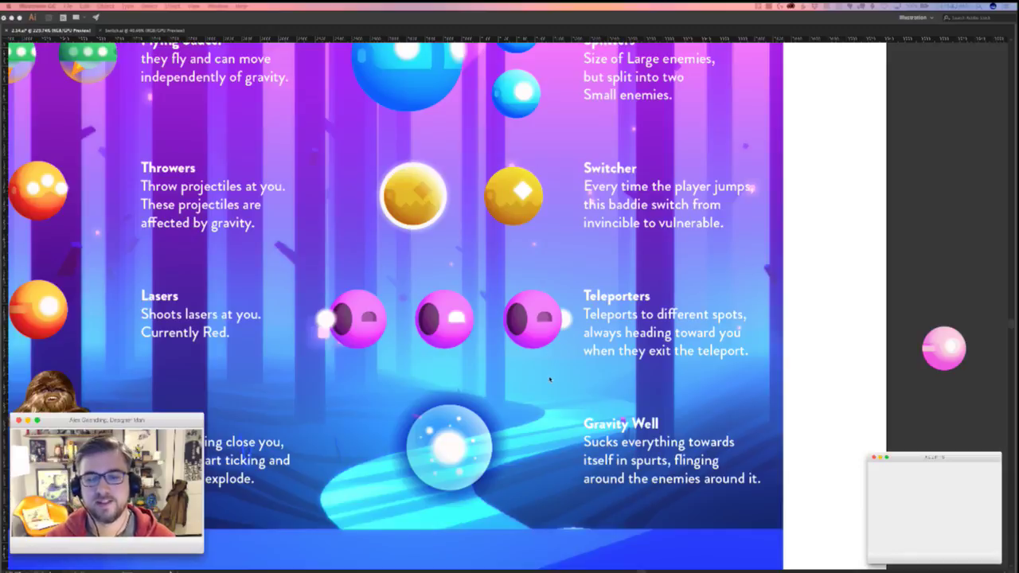
pyautogui.moveTo(384, 355); pyautogui.dragTo(613, 374)
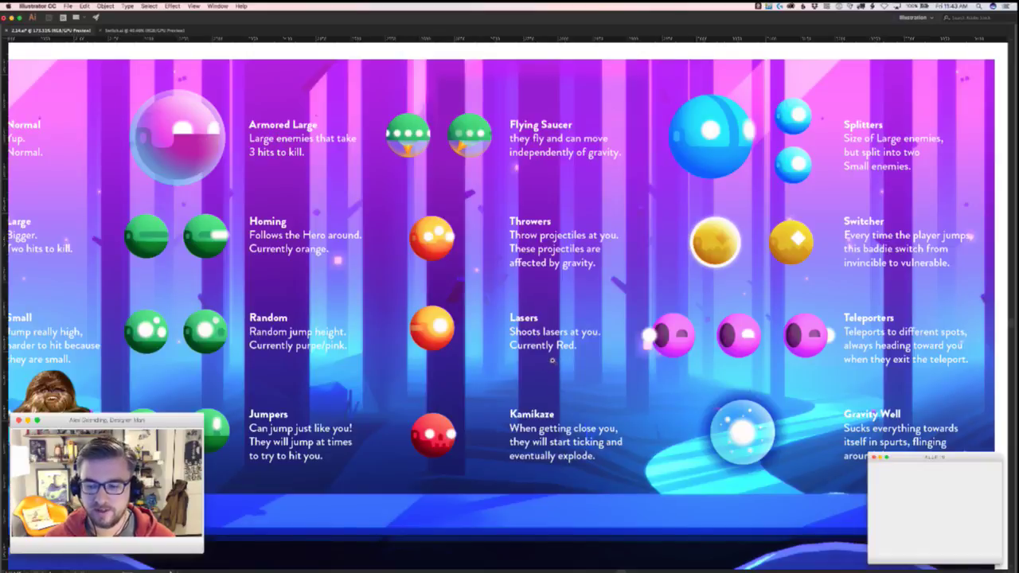
pyautogui.scroll(-2, 513, 370)
pyautogui.hscroll(-2, 513, 371)
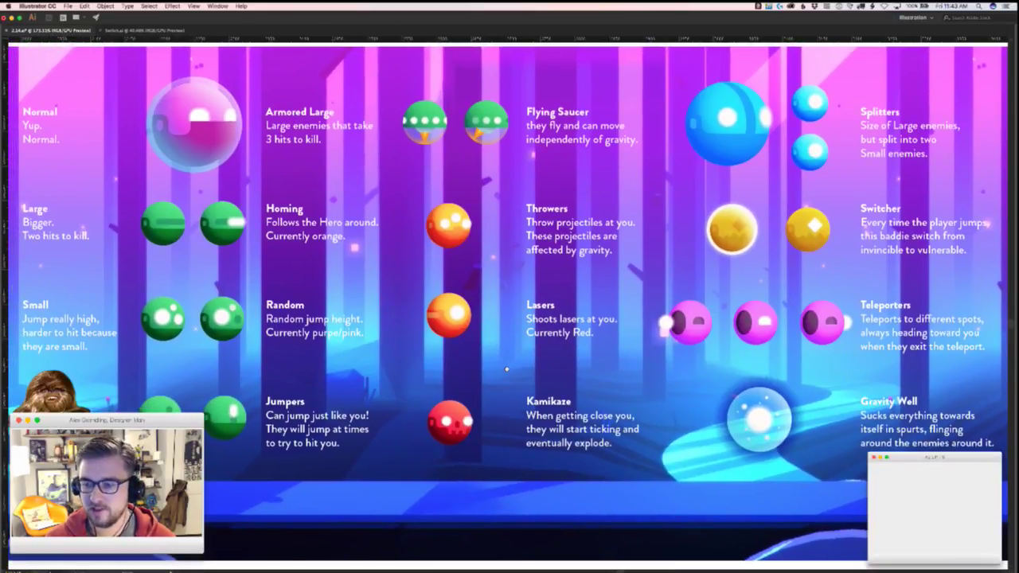
pyautogui.scroll(-3, 506, 371)
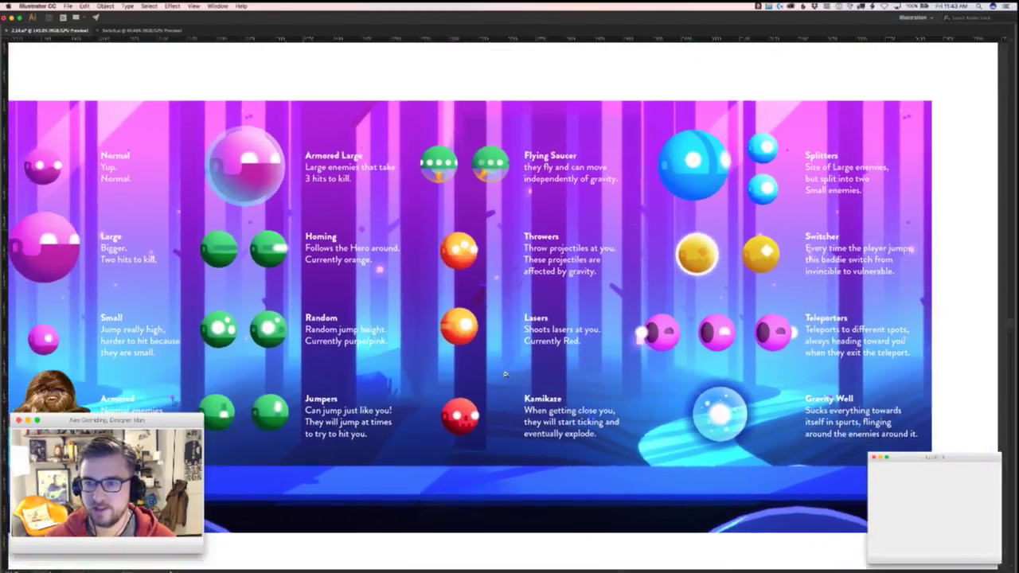
pyautogui.hscroll(-4, 505, 373)
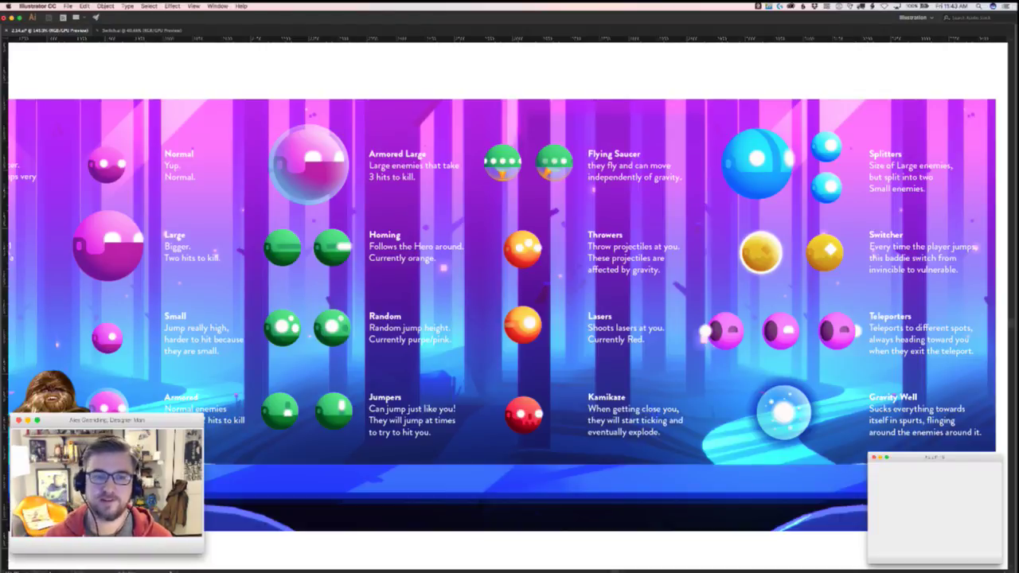
# - Examine the enemy designs as a set and inspect the face of the orange Lasers enemy up close
pyautogui.moveTo(289, 474)
pyautogui.mouseDown()
pyautogui.moveTo(413, 483)
pyautogui.moveTo(300, 474)
pyautogui.mouseUp()
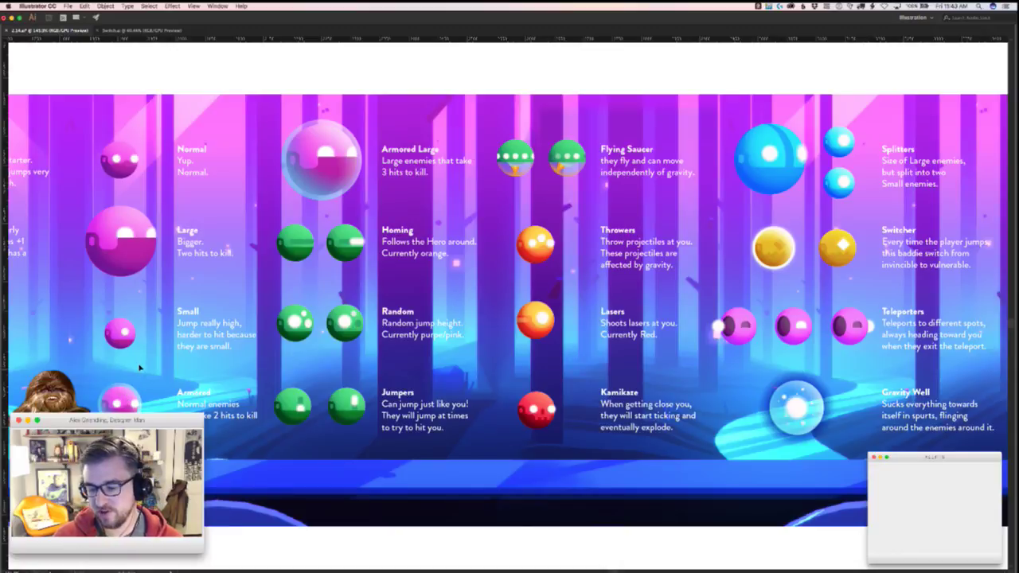
pyautogui.hscroll(3, 142, 364)
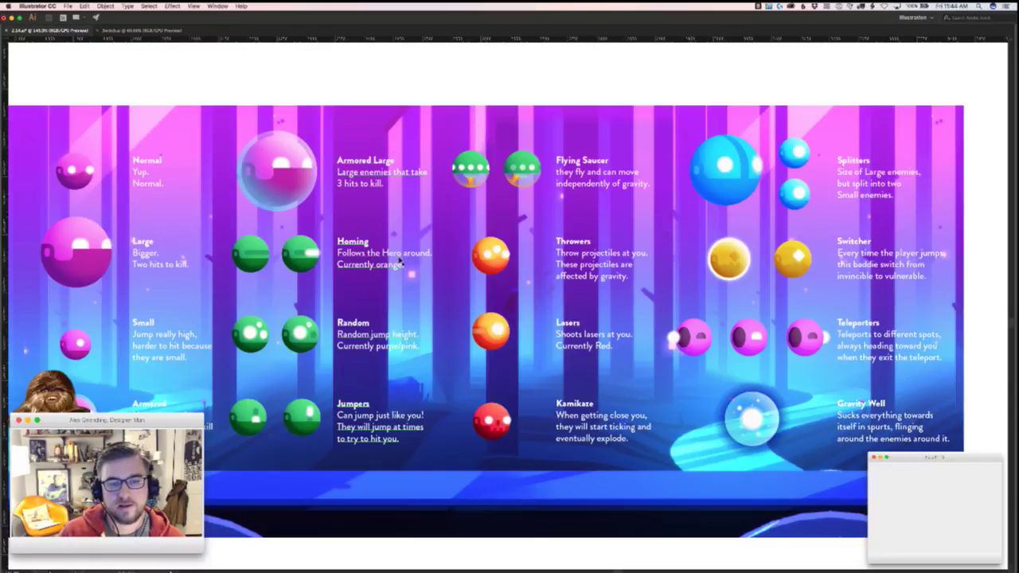
pyautogui.scroll(2, 401, 262)
pyautogui.hscroll(2, 401, 262)
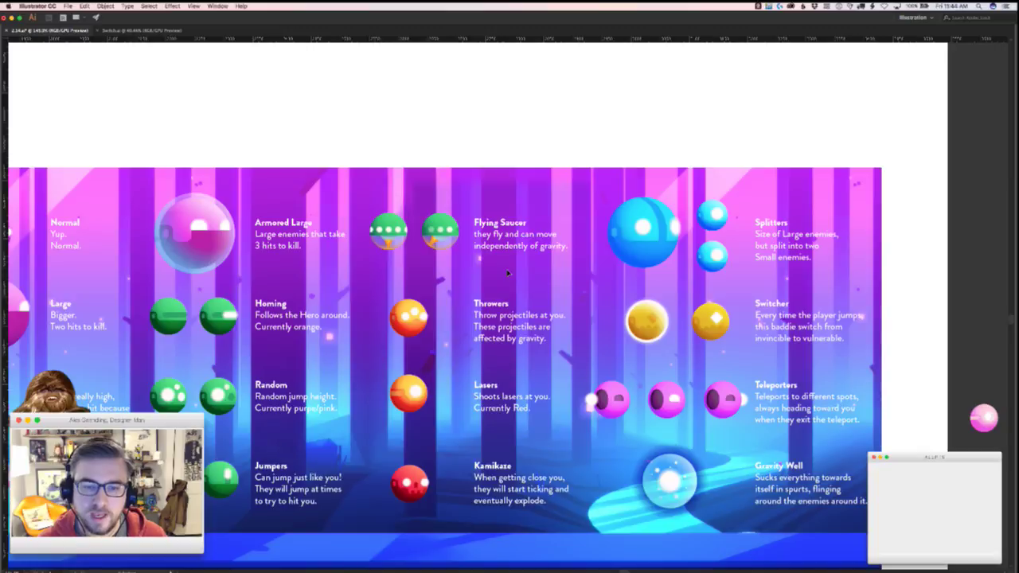
pyautogui.scroll(-3, 518, 267)
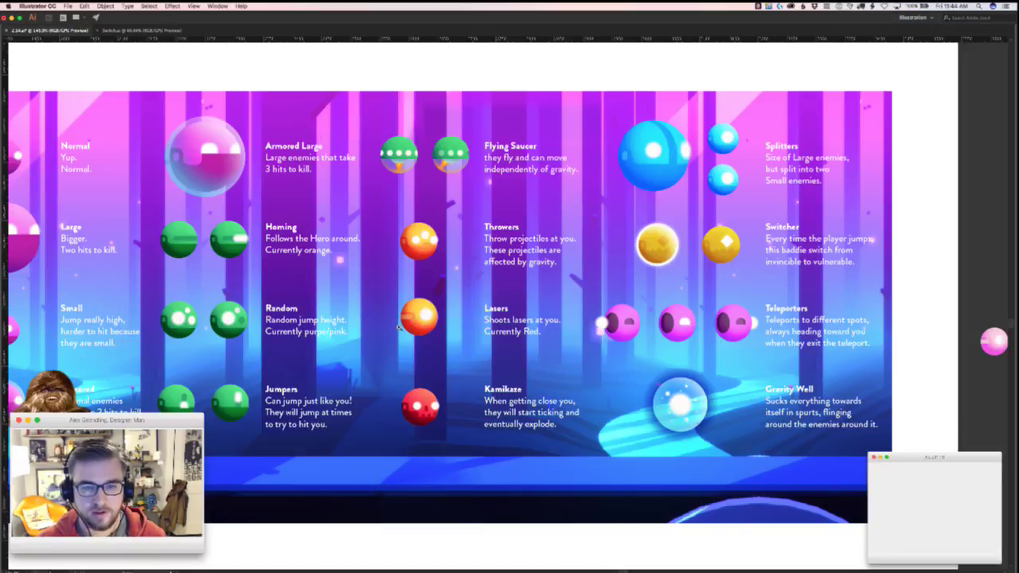
pyautogui.scroll(10, 412, 328)
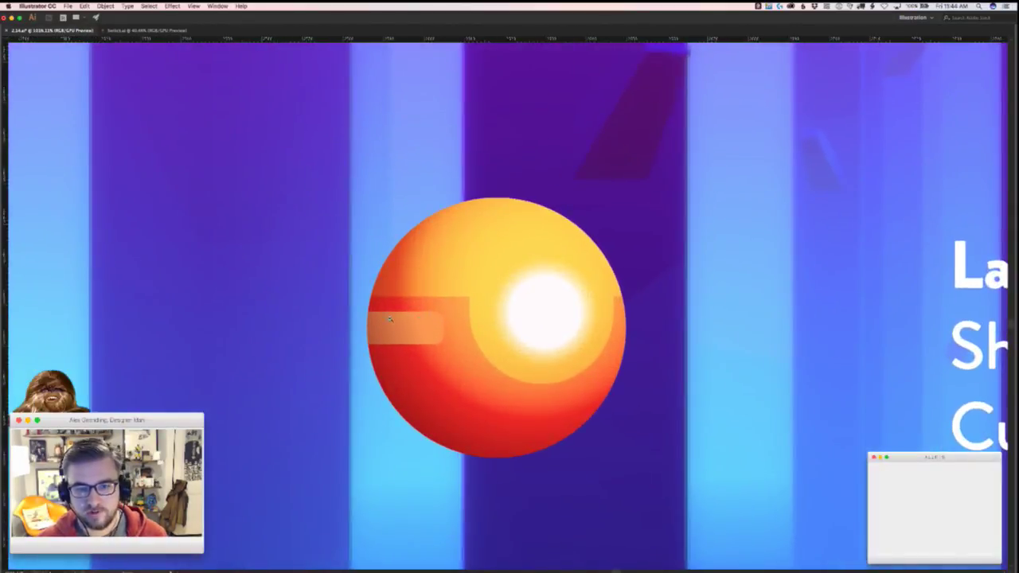
pyautogui.scroll(-10, 413, 343)
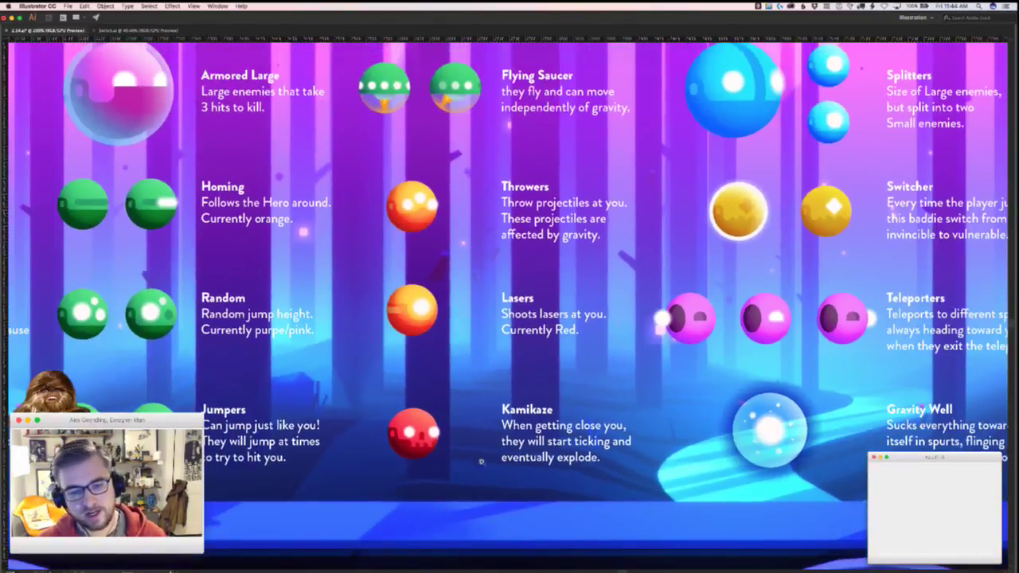
# - Compare the Splitters, Switcher and Teleporters designs with the rest of the enemy set
pyautogui.moveTo(540, 438); pyautogui.dragTo(509, 452)
pyautogui.hscroll(6, 510, 451)
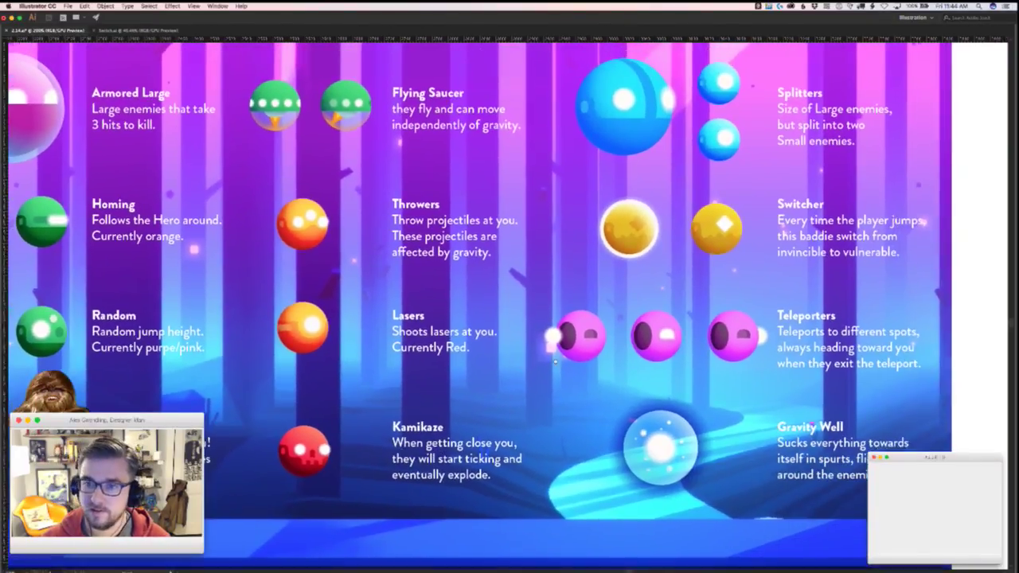
pyautogui.hscroll(-3, 461, 319)
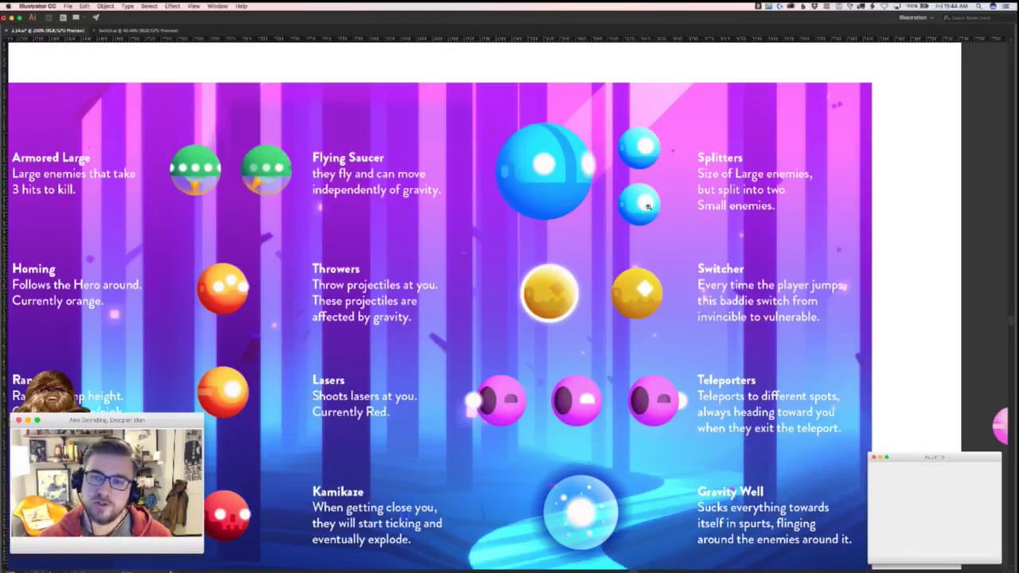
pyautogui.scroll(-3, 638, 185)
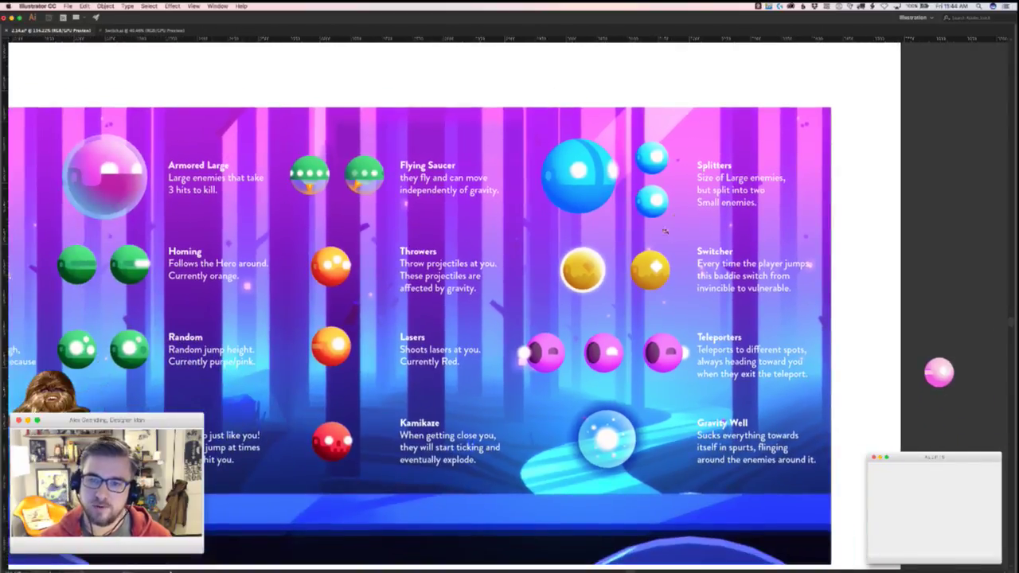
pyautogui.moveTo(658, 143); pyautogui.dragTo(830, 167)
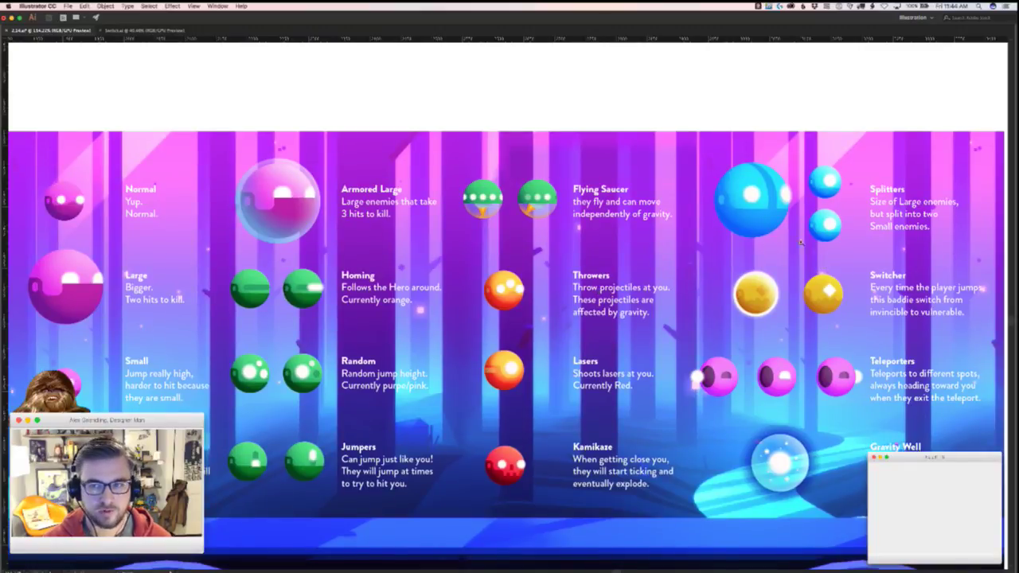
pyautogui.scroll(-2, 689, 328)
pyautogui.hscroll(2, 689, 328)
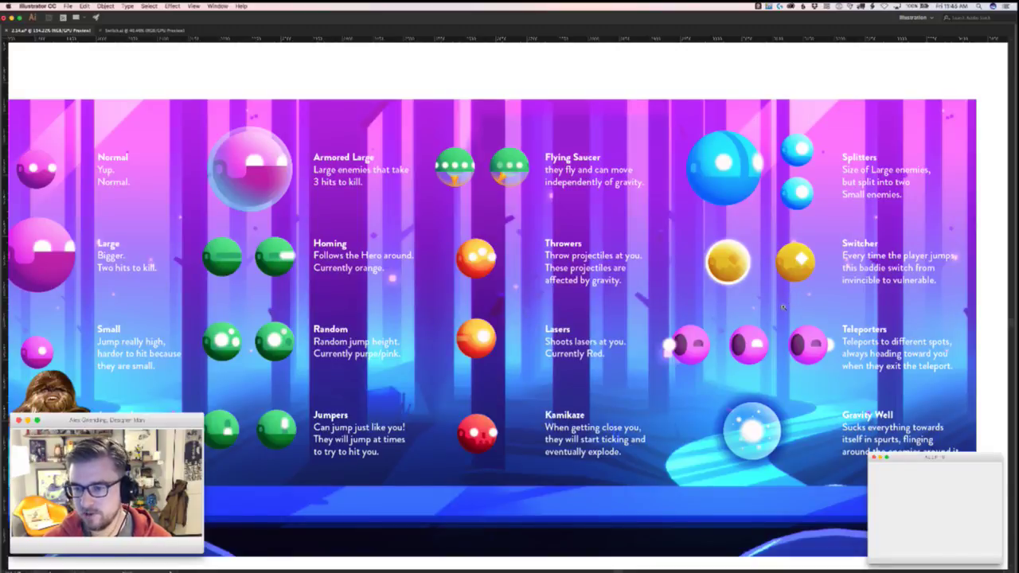
# - Inspect the glowing core and particles of the Gravity Well enemy up close and return to the enemy overview
pyautogui.scroll(5, 773, 311)
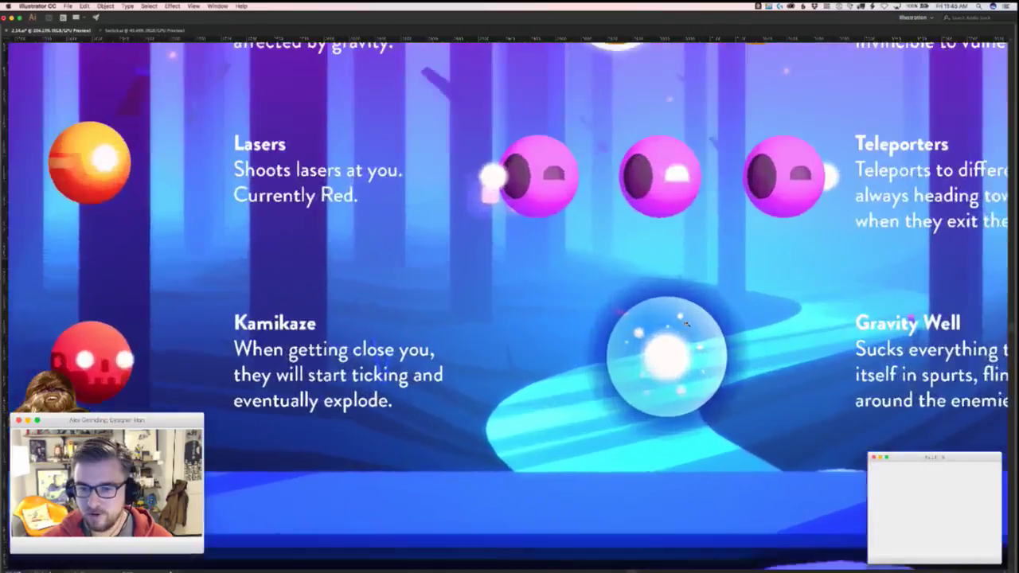
pyautogui.scroll(-3, 715, 359)
pyautogui.scroll(5, 528, 308)
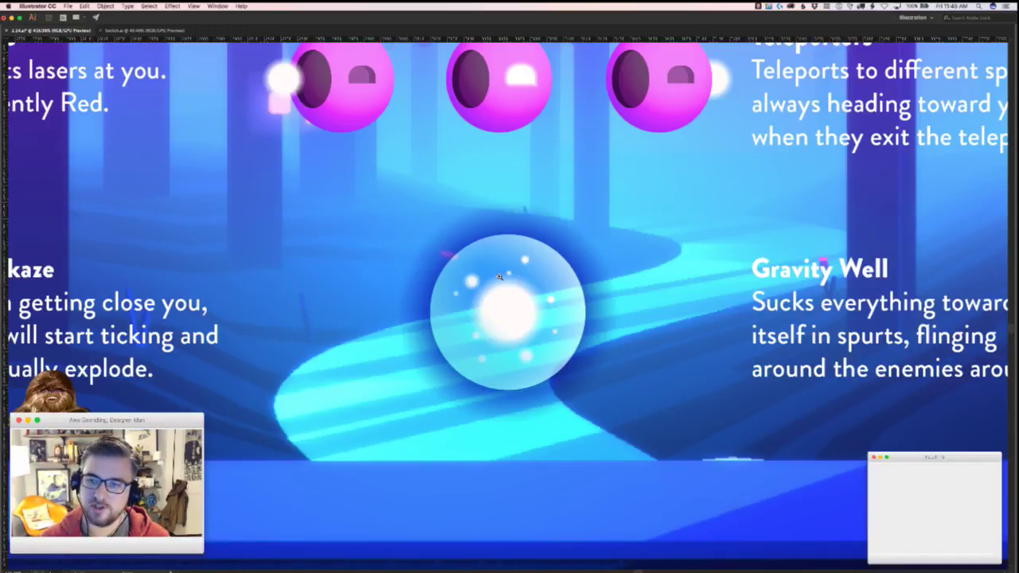
pyautogui.moveTo(396, 262); pyautogui.dragTo(260, 335)
pyautogui.moveTo(259, 335); pyautogui.dragTo(649, 468)
pyautogui.moveTo(342, 407); pyautogui.dragTo(589, 442)
pyautogui.moveTo(803, 453); pyautogui.dragTo(520, 426)
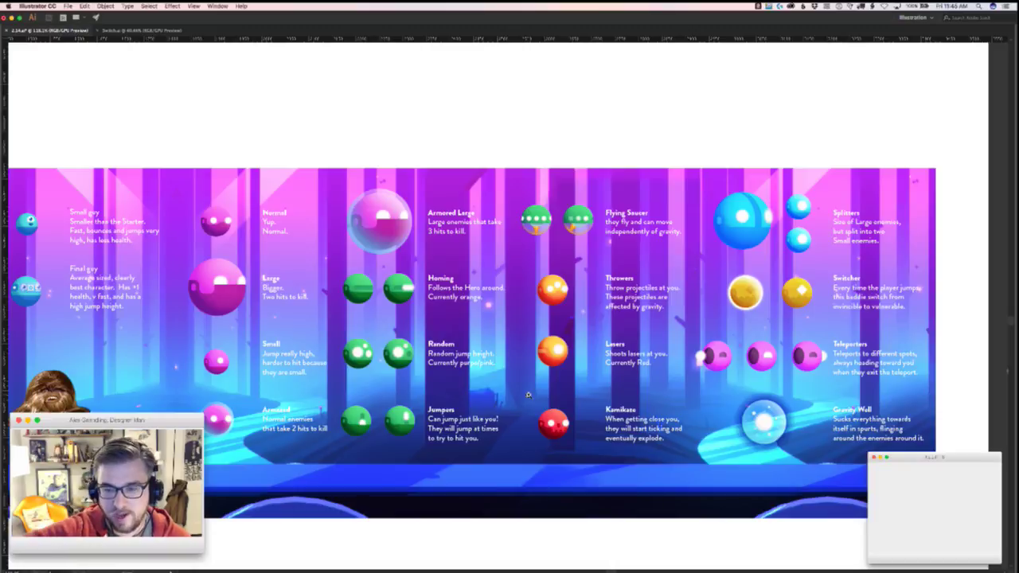
# - Move from the enemy designs back to the hero concepts and the described hero roster
pyautogui.moveTo(191, 319); pyautogui.dragTo(674, 368)
pyautogui.moveTo(252, 331); pyautogui.dragTo(298, 356)
pyautogui.moveTo(231, 375); pyautogui.dragTo(275, 396)
pyautogui.moveTo(296, 343); pyautogui.dragTo(295, 355)
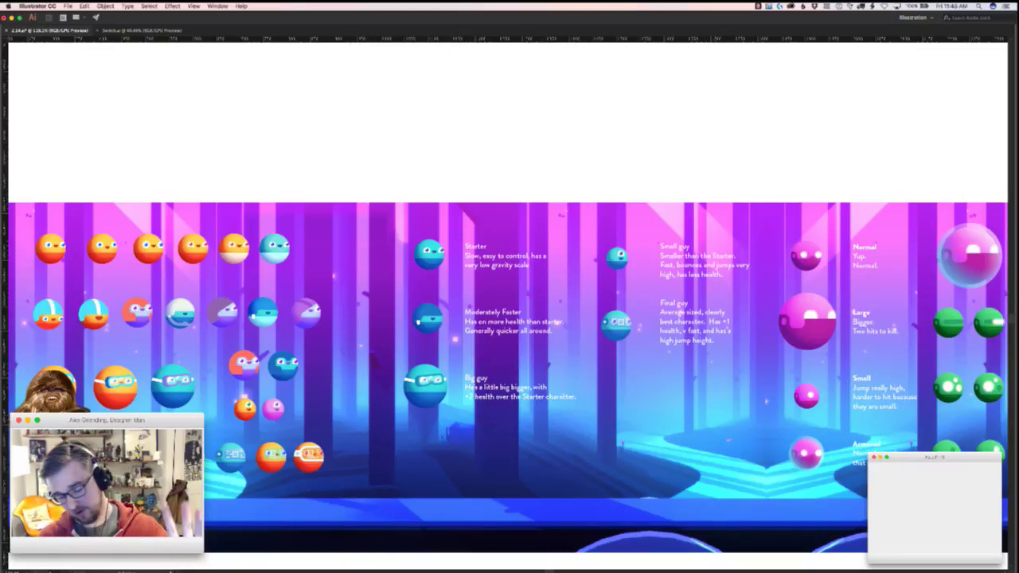
# - Switch to Chrome to view the AR headset image results, minimise the browser window and return to Illustrator
pyautogui.press('super+Tab')
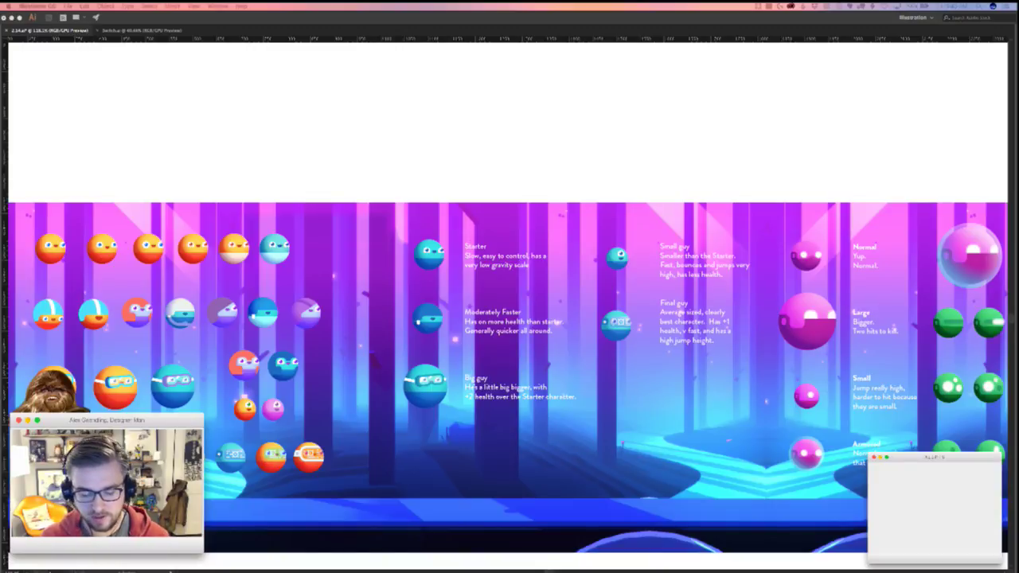
pyautogui.press('super+Tab')
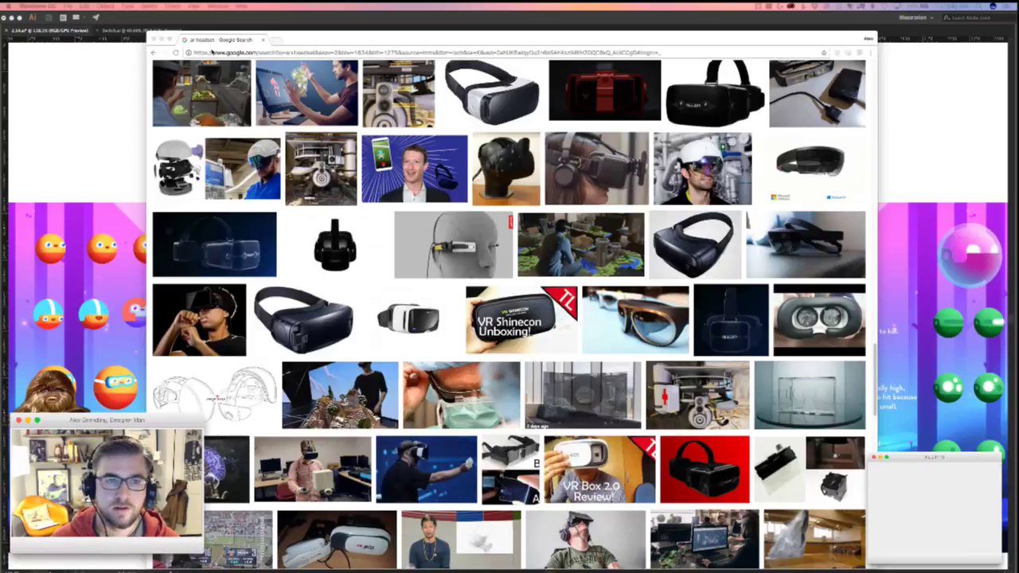
pyautogui.press('super+m')
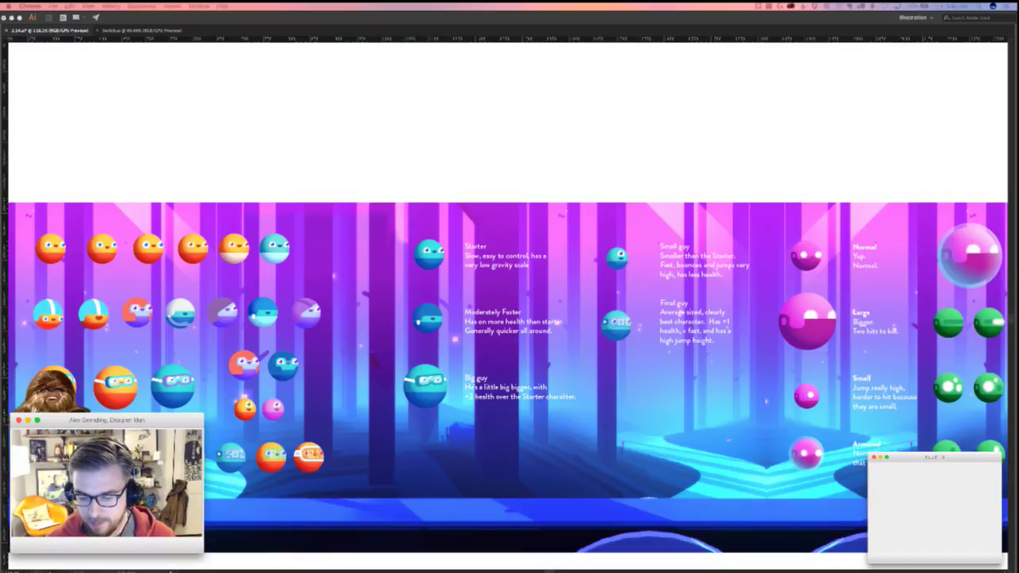
pyautogui.click(537, 316)
# - Review the five described heroes beside the Normal, Large, Small and Armored enemies
pyautogui.hscroll(3, 478, 318)
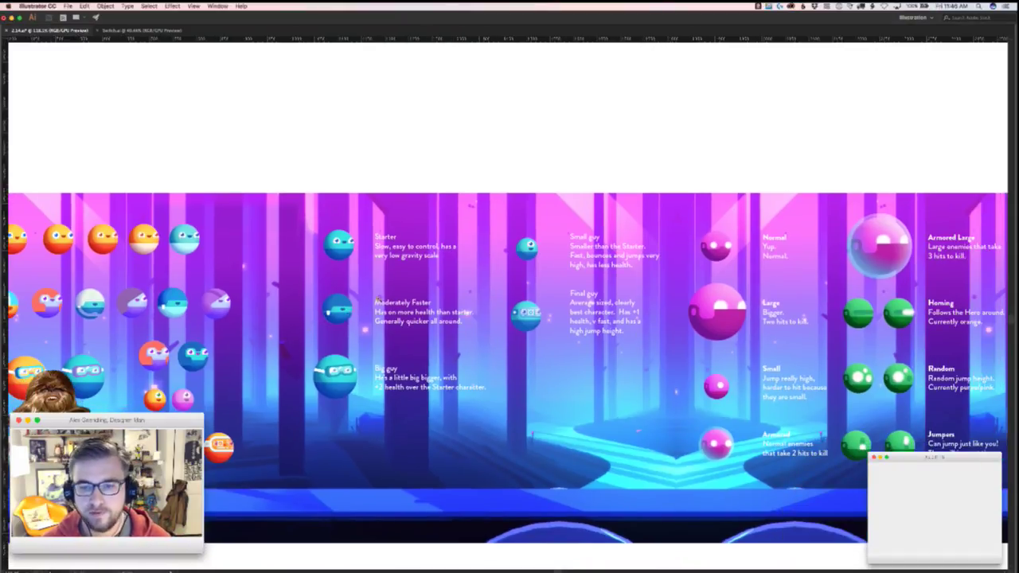
pyautogui.hscroll(4, 399, 322)
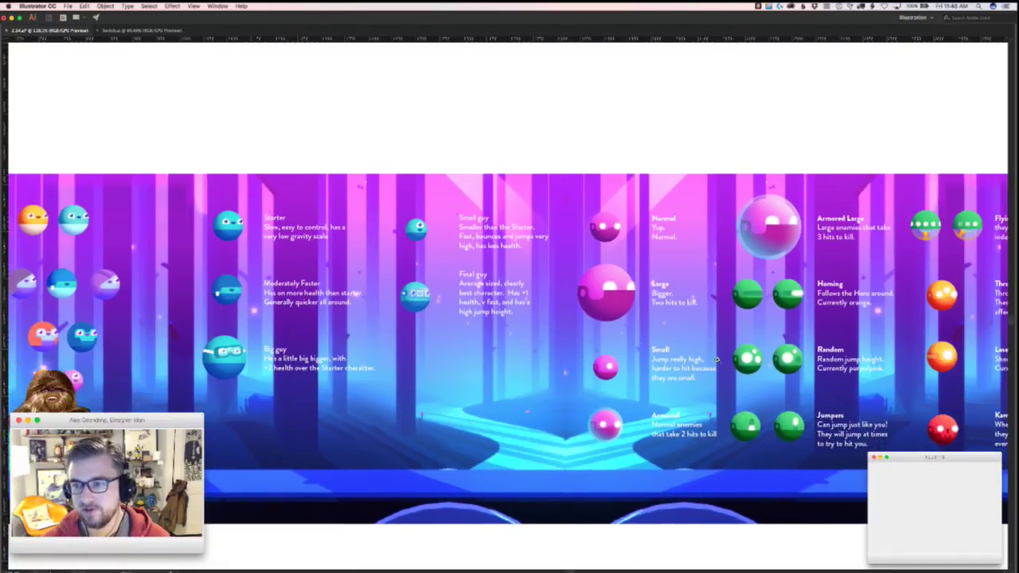
pyautogui.scroll(3, 205, 248)
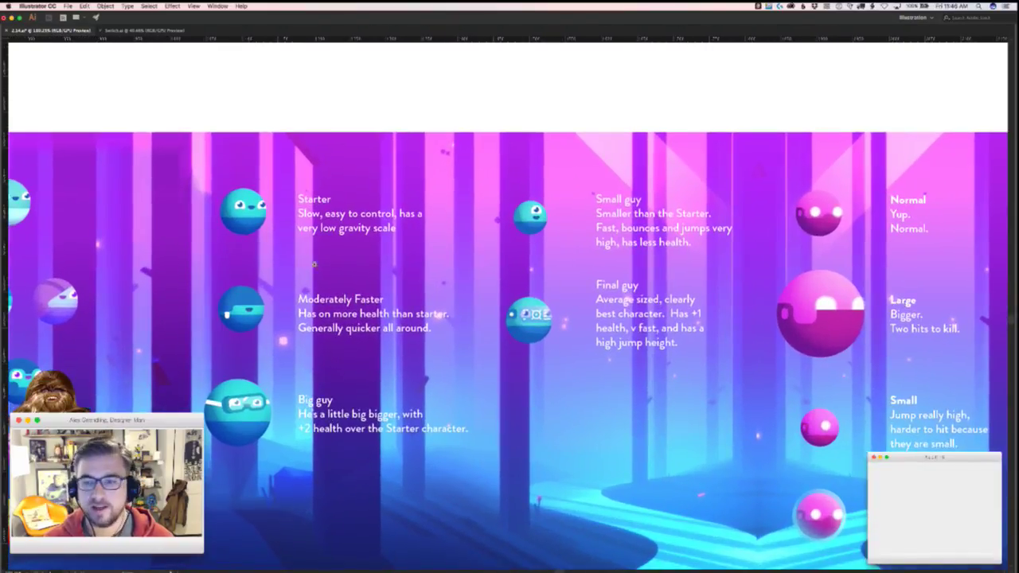
pyautogui.hscroll(3, 341, 280)
pyautogui.scroll(-2, 341, 281)
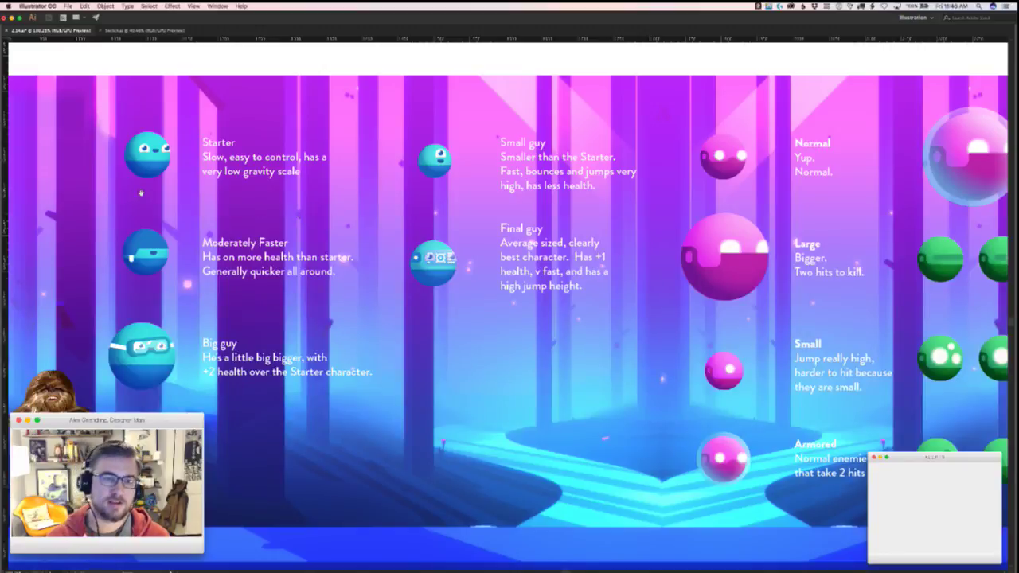
# - Inspect the Starter hero's eyes, mouth and two-tone shading up close
pyautogui.scroll(2, 213, 211)
pyautogui.hscroll(-2, 213, 211)
pyautogui.scroll(8, 214, 211)
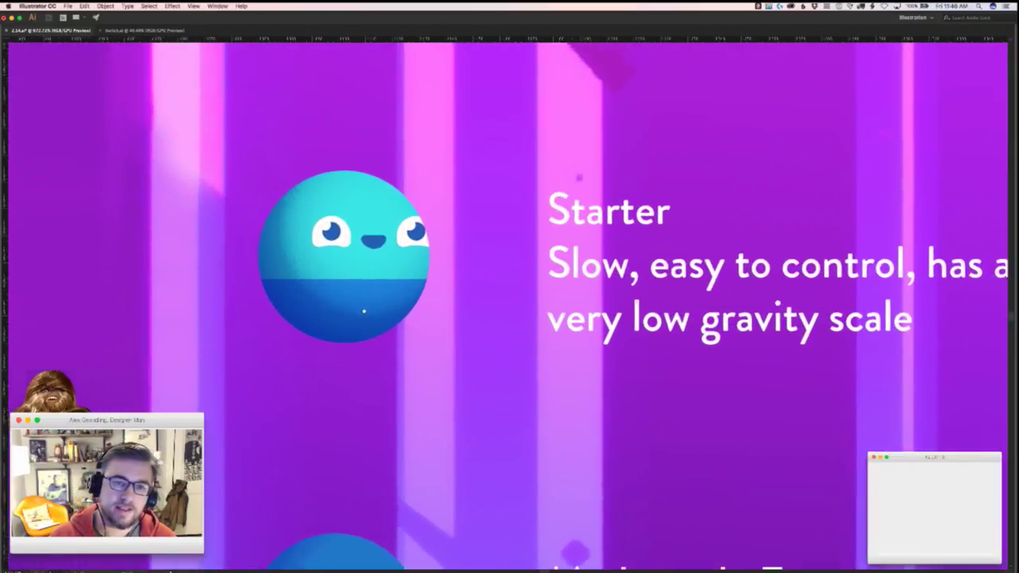
pyautogui.scroll(4, 394, 289)
pyautogui.hscroll(-2, 471, 293)
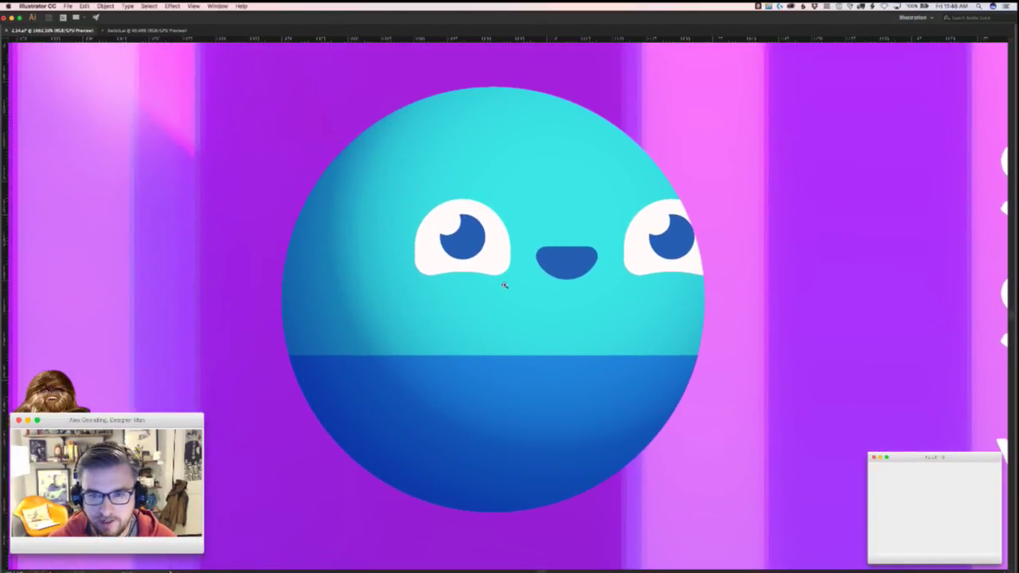
pyautogui.scroll(-4, 496, 282)
# - Inspect the one-eyed Small guy hero up close and compare it with the Starter
pyautogui.moveTo(488, 392); pyautogui.dragTo(257, 255)
pyautogui.moveTo(550, 319); pyautogui.dragTo(510, 343)
pyautogui.moveTo(657, 349); pyautogui.dragTo(268, 390)
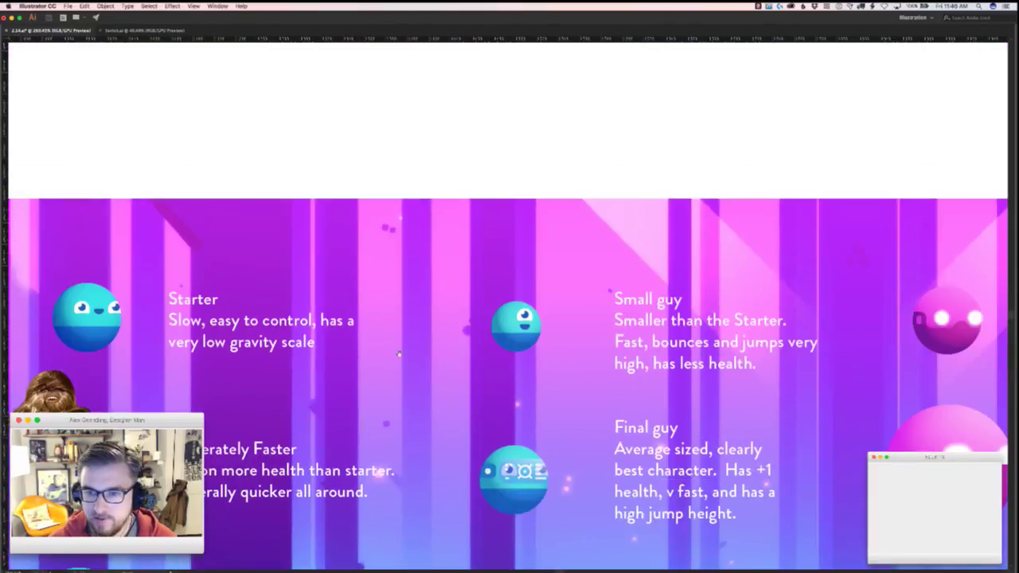
pyautogui.moveTo(527, 307); pyautogui.dragTo(570, 311)
pyautogui.scroll(10, 569, 312)
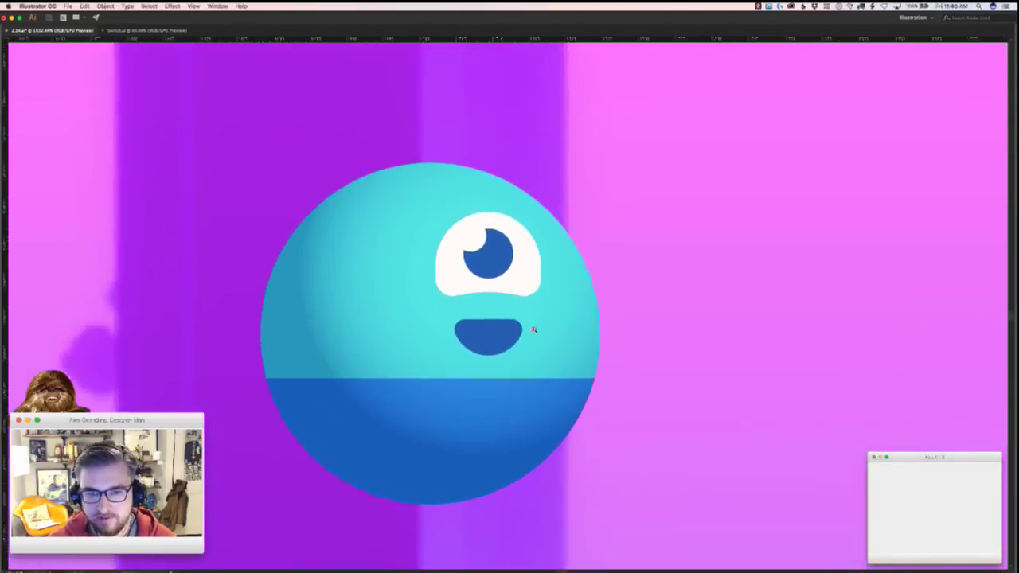
pyautogui.scroll(-10, 555, 324)
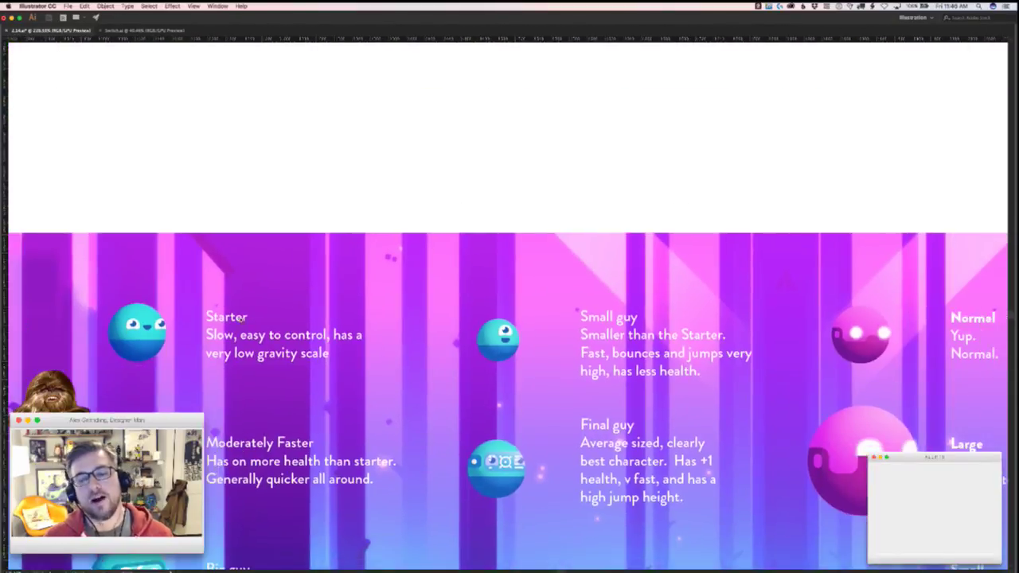
# - Compare the hero roster with the pink enemy designs and return to the Starter's row
pyautogui.scroll(-5, 326, 221)
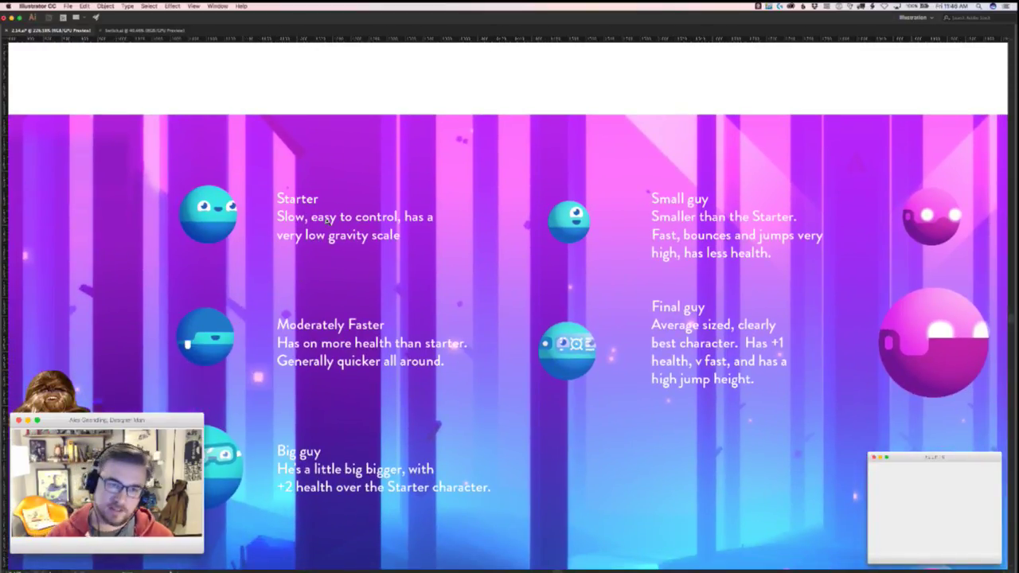
pyautogui.hscroll(10, 608, 263)
pyautogui.scroll(-1, 586, 334)
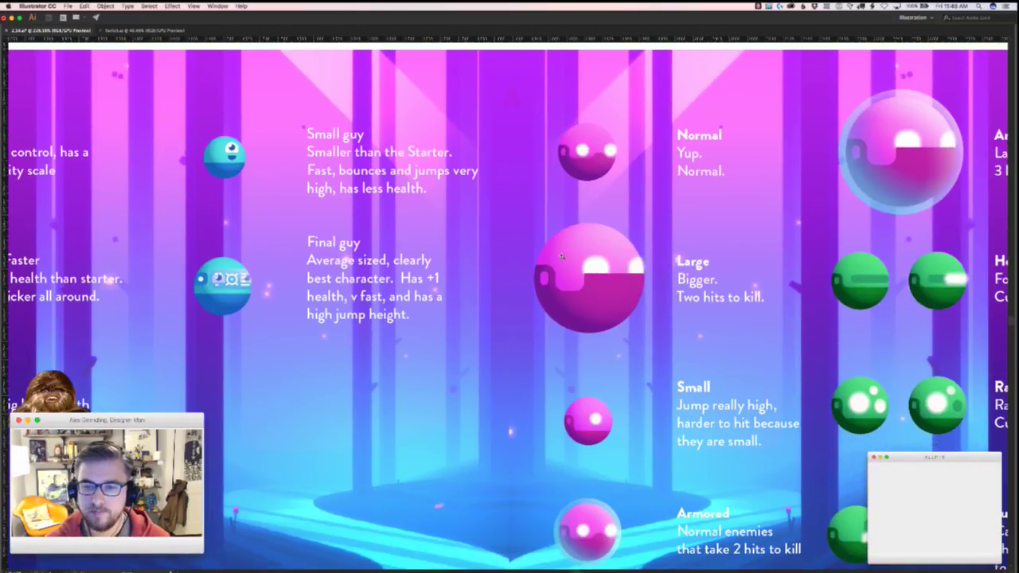
pyautogui.scroll(4, 574, 288)
pyautogui.moveTo(633, 258); pyautogui.dragTo(852, 400)
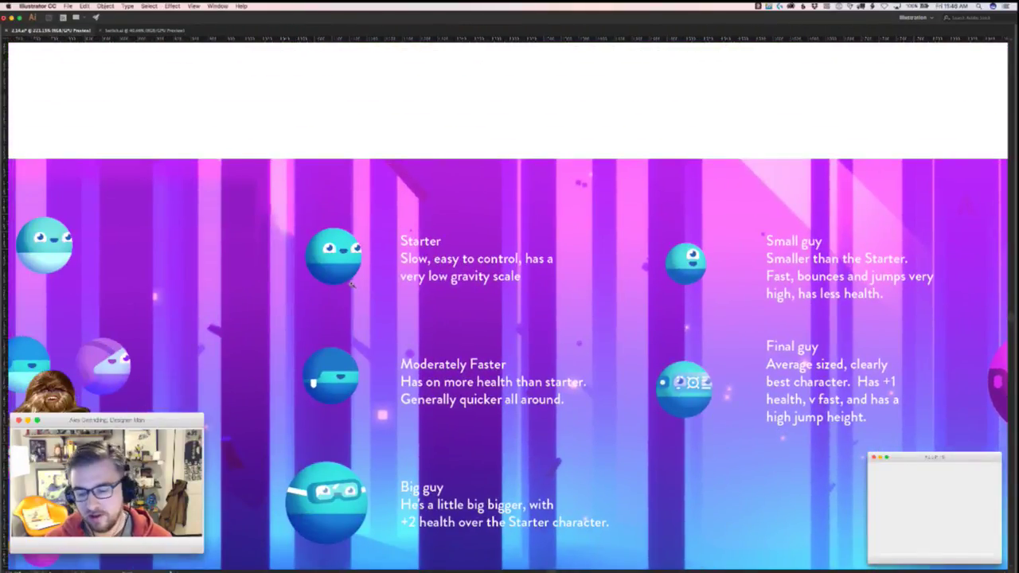
# - Examine the Starter hero's face and body edges again, followed by the full five-hero lineup
pyautogui.scroll(6, 331, 247)
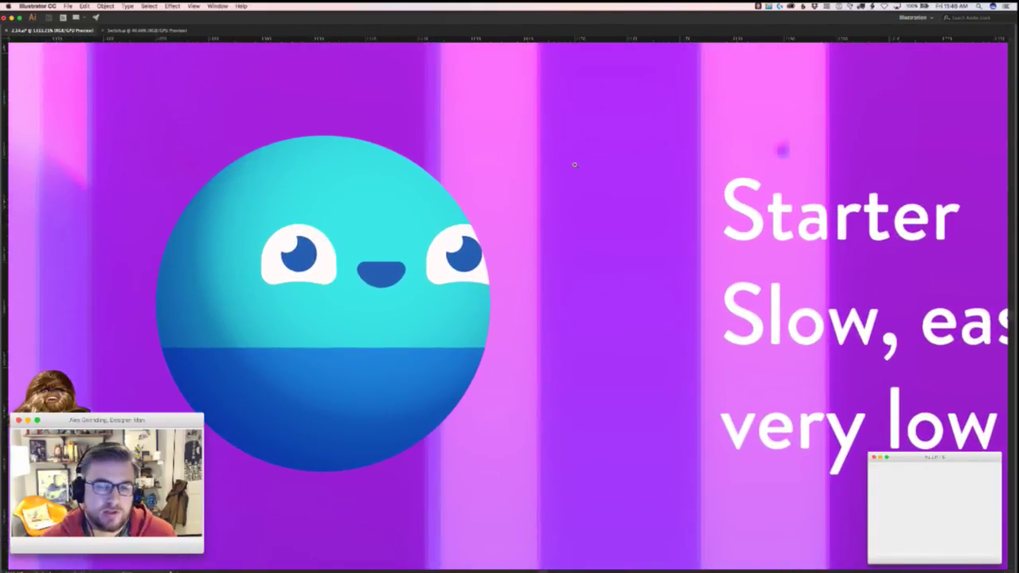
pyautogui.scroll(-1, 473, 322)
pyautogui.scroll(3, 494, 311)
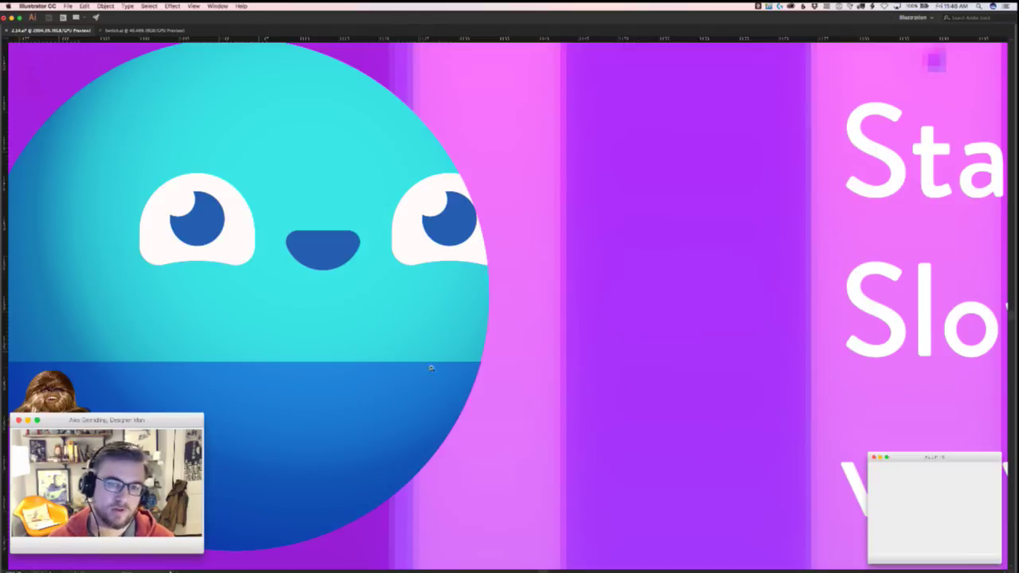
pyautogui.scroll(-5, 377, 341)
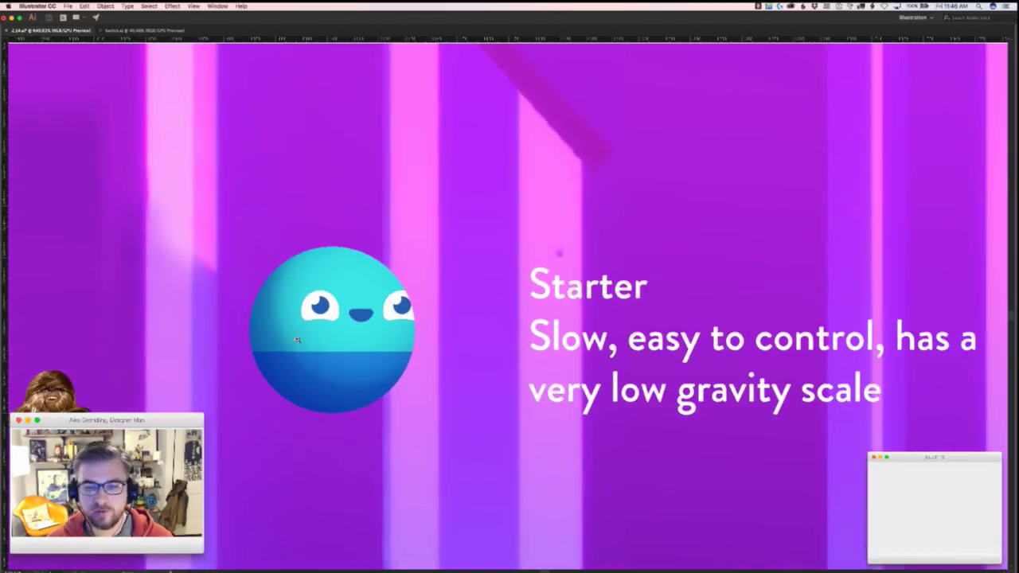
pyautogui.scroll(-5, 297, 340)
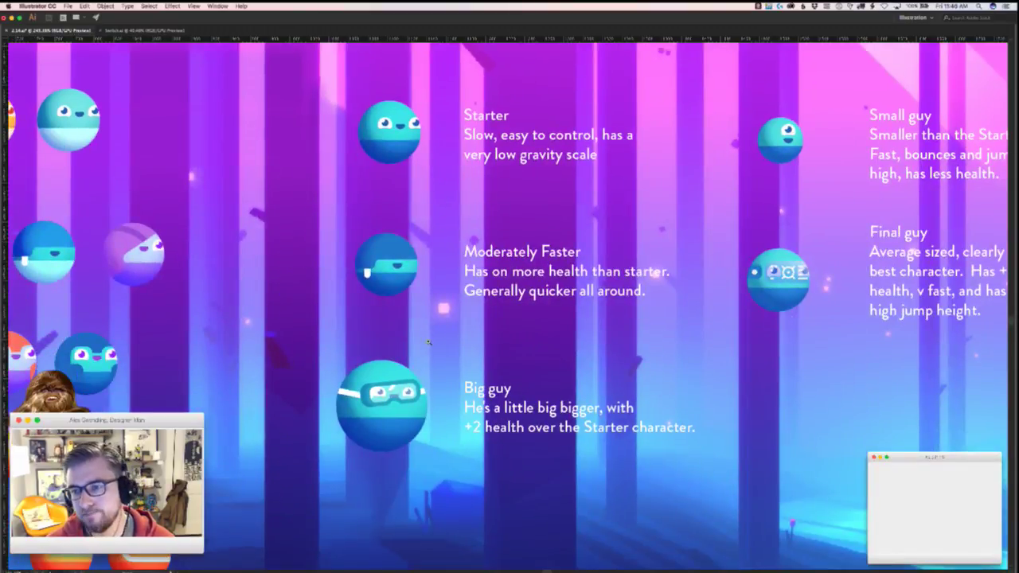
pyautogui.moveTo(427, 359); pyautogui.dragTo(305, 382)
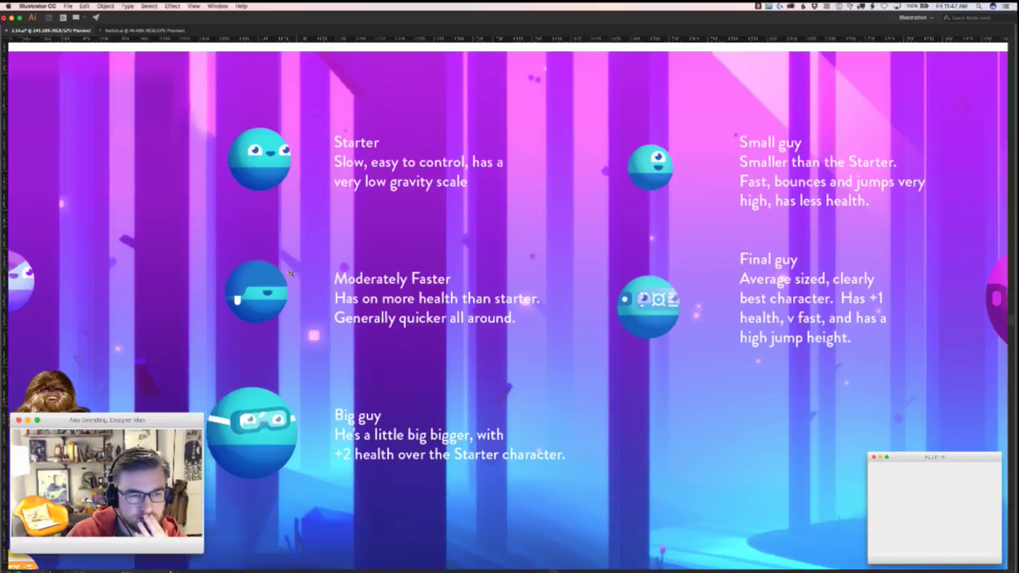
# - Compare the early orange and blue hero variations with the enemy designs, and return to the labelled hero lineup
pyautogui.hscroll(-15, 290, 273)
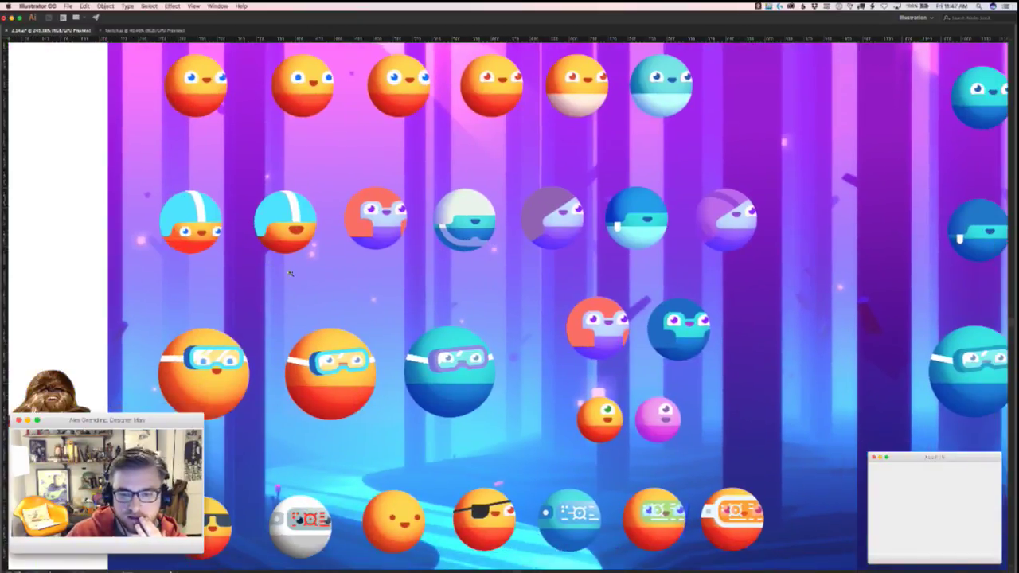
pyautogui.hscroll(2, 289, 274)
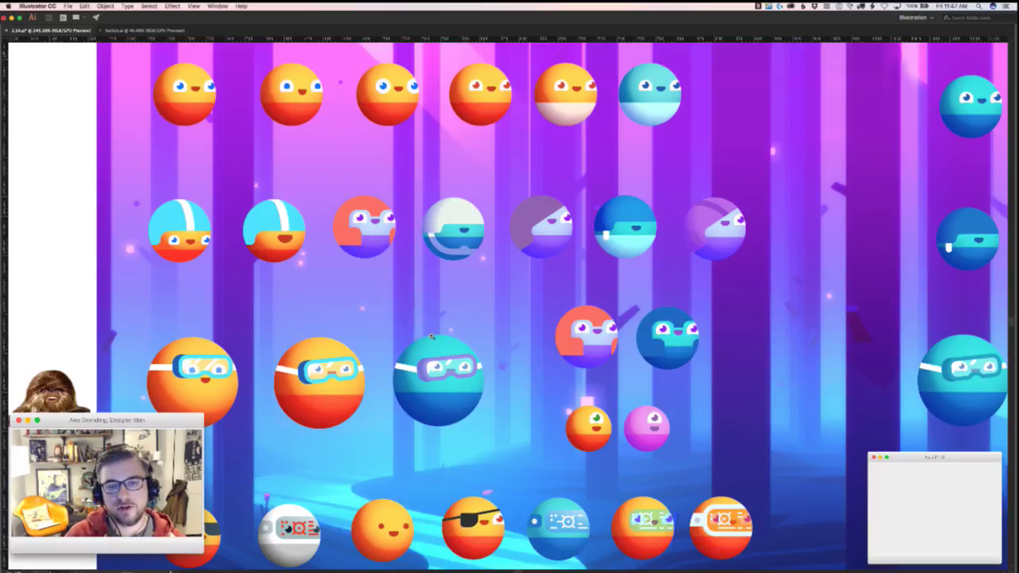
pyautogui.hscroll(15, 431, 337)
pyautogui.hscroll(15, 431, 337)
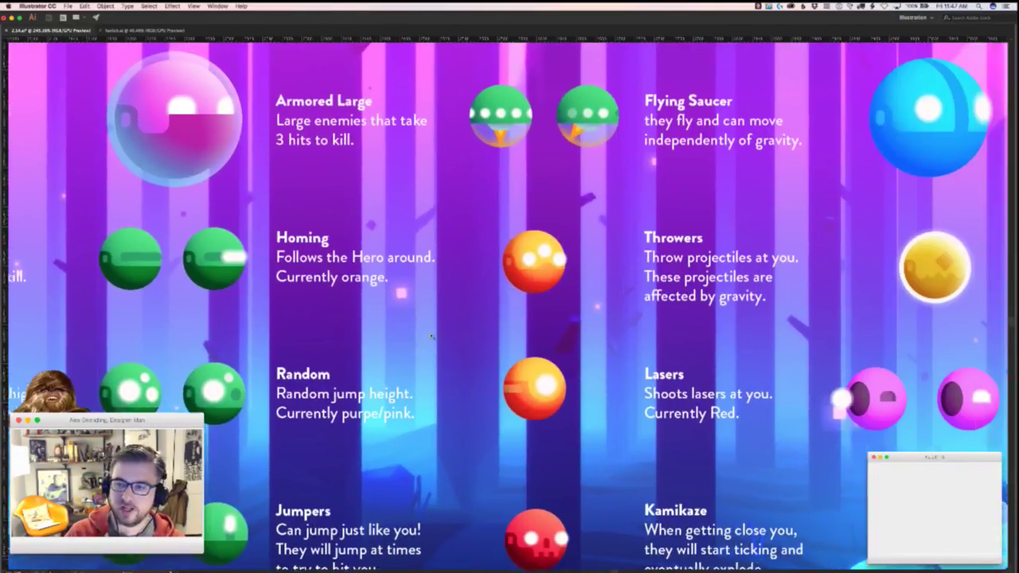
pyautogui.hscroll(8, 431, 337)
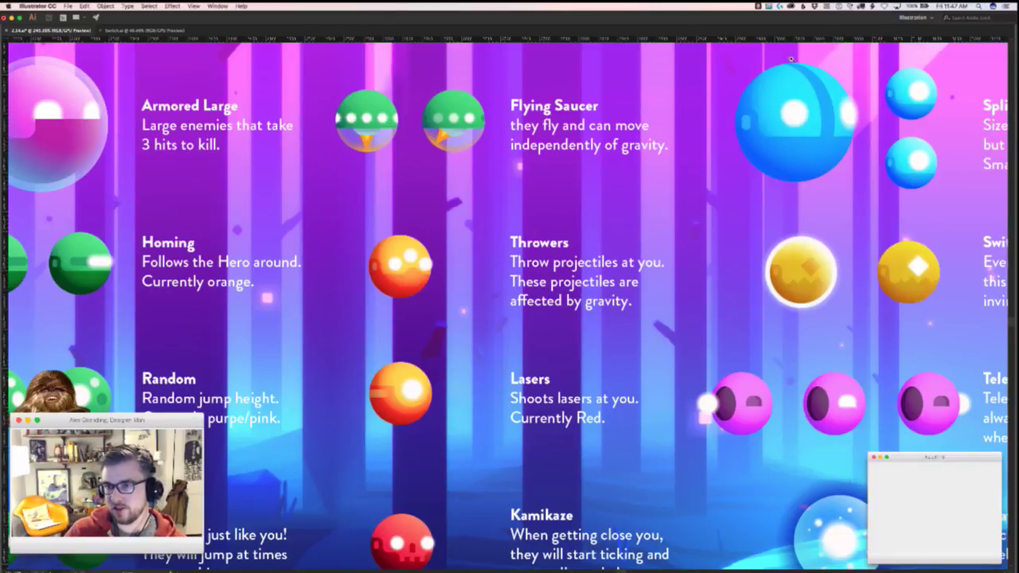
pyautogui.hscroll(-14, 557, 223)
pyautogui.scroll(-3, 558, 223)
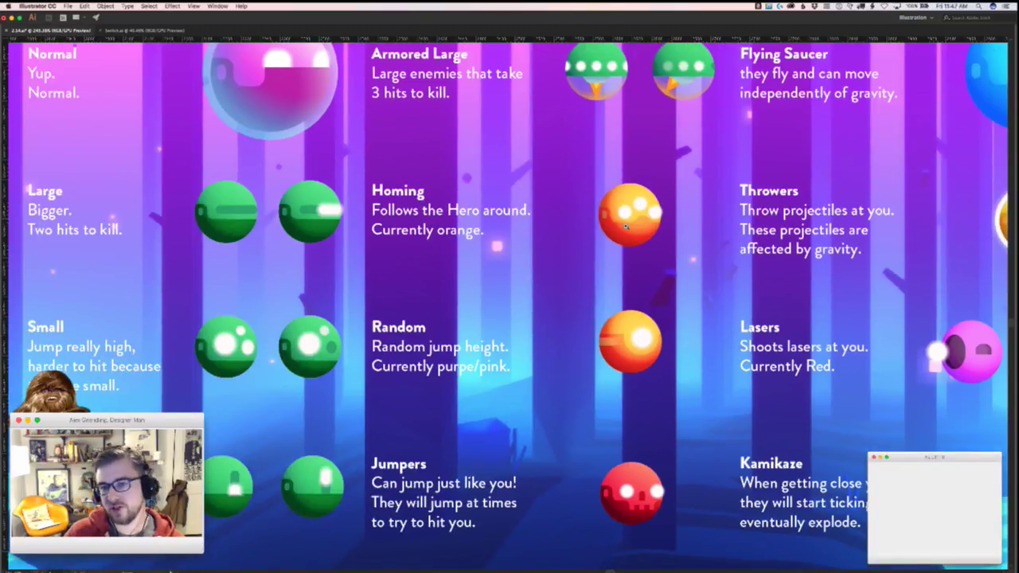
pyautogui.hscroll(-14, 414, 249)
pyautogui.hscroll(-20, 414, 249)
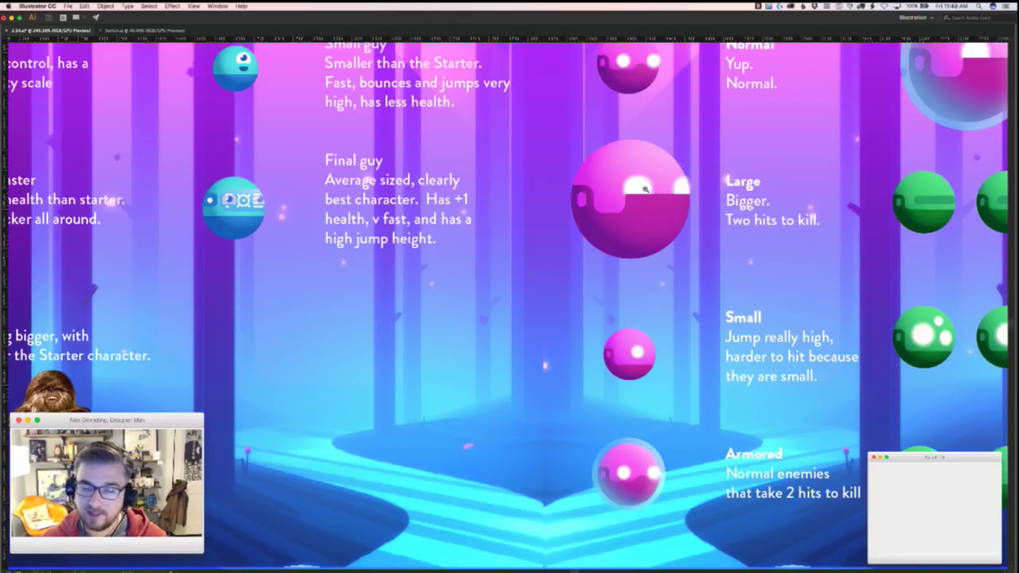
pyautogui.hscroll(-10, 645, 188)
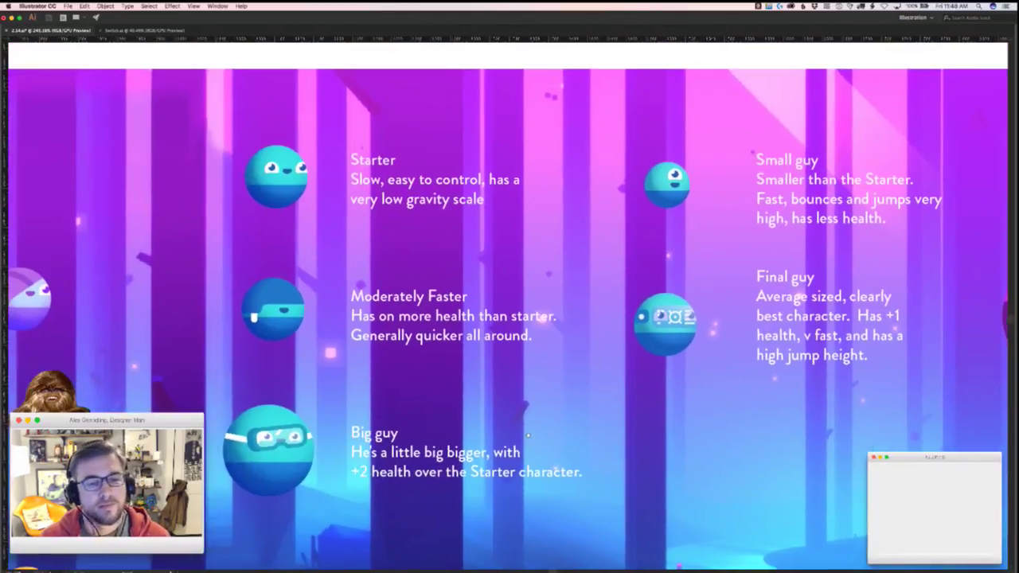
# - Inspect the Big guy hero's goggles, strap and body shading up close and against the heroes around it
pyautogui.hscroll(-3, 651, 252)
pyautogui.scroll(-3, 356, 373)
pyautogui.hscroll(3, 355, 372)
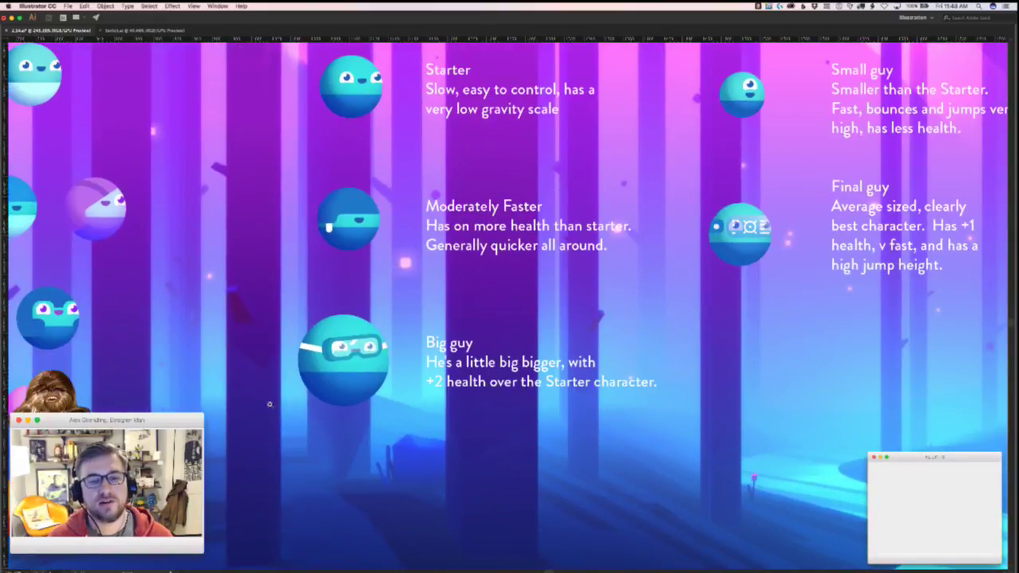
pyautogui.scroll(5, 324, 371)
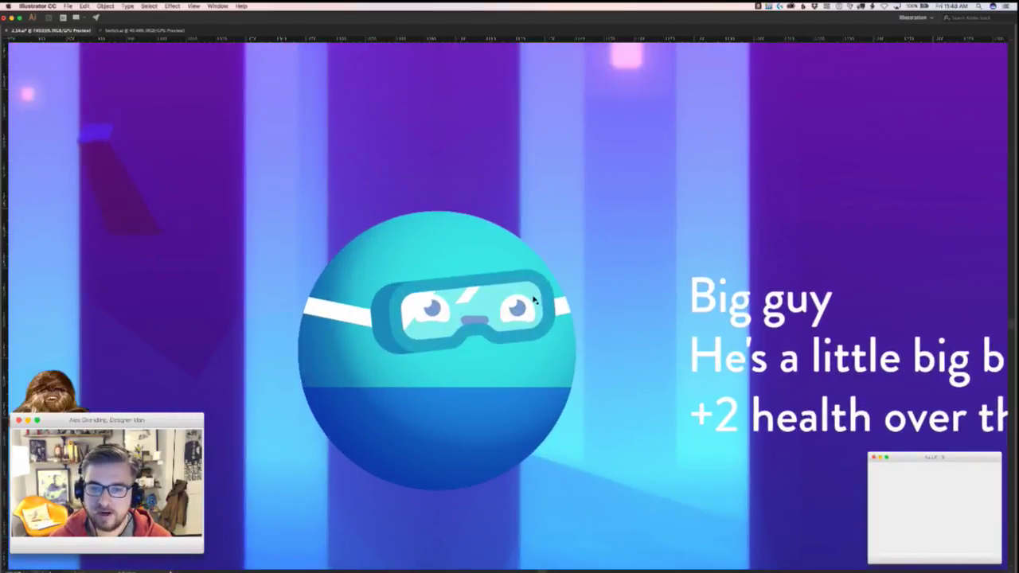
pyautogui.click(563, 303)
pyautogui.press('super+z')
pyautogui.moveTo(586, 296); pyautogui.dragTo(404, 411)
pyautogui.hscroll(2, 404, 411)
pyautogui.scroll(1, 404, 411)
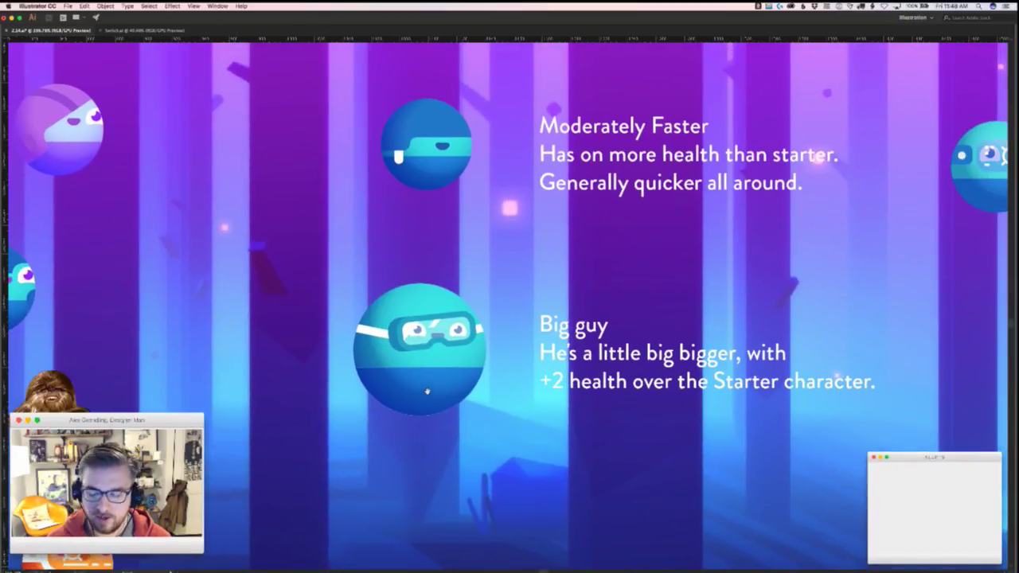
pyautogui.scroll(-5, 442, 371)
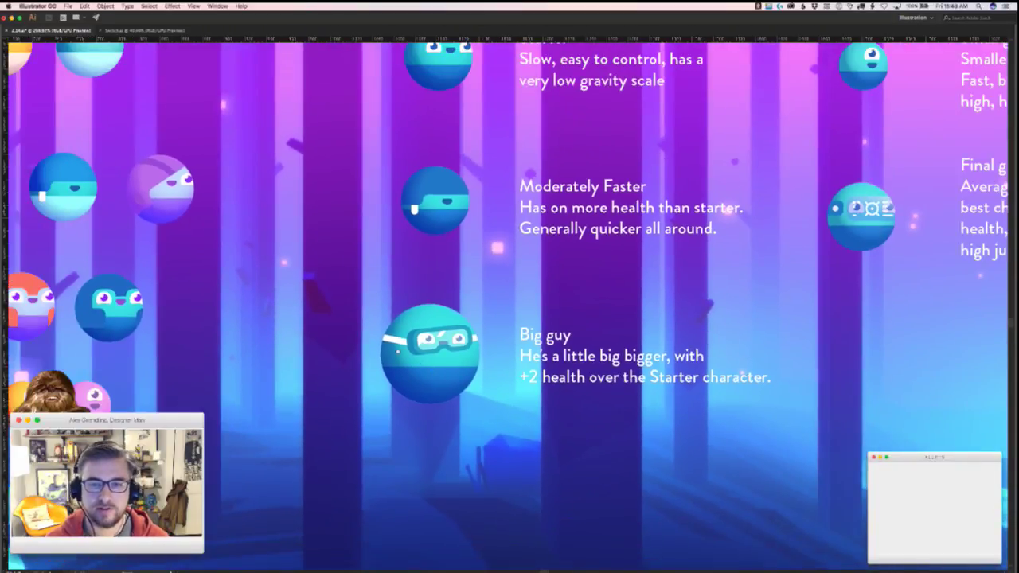
# - Try moving the dark helmet shape off the Moderately Faster hero, and undo the move
pyautogui.hscroll(5, 651, 168)
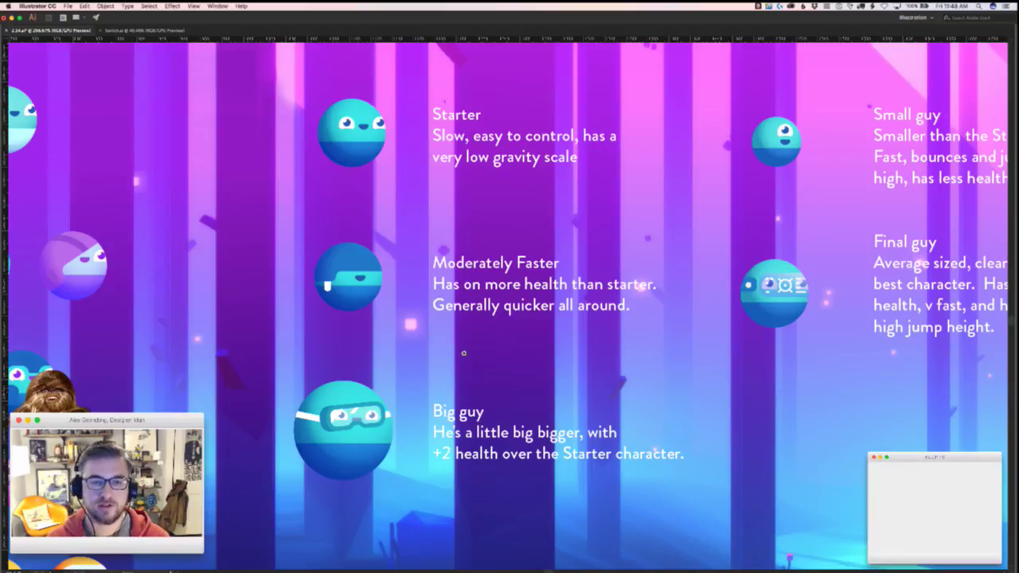
pyautogui.moveTo(349, 257); pyautogui.dragTo(342, 212)
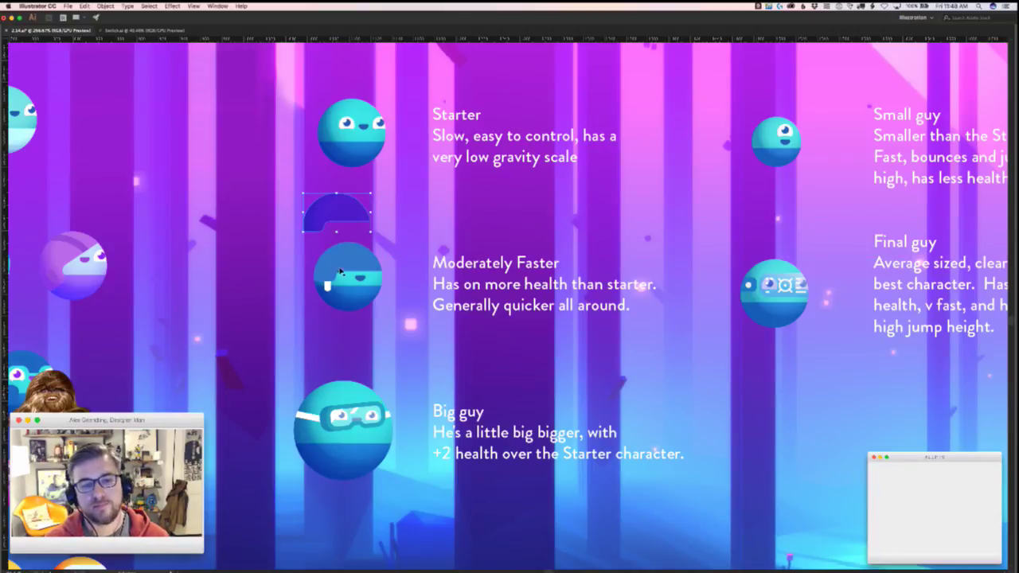
pyautogui.press('super+z')
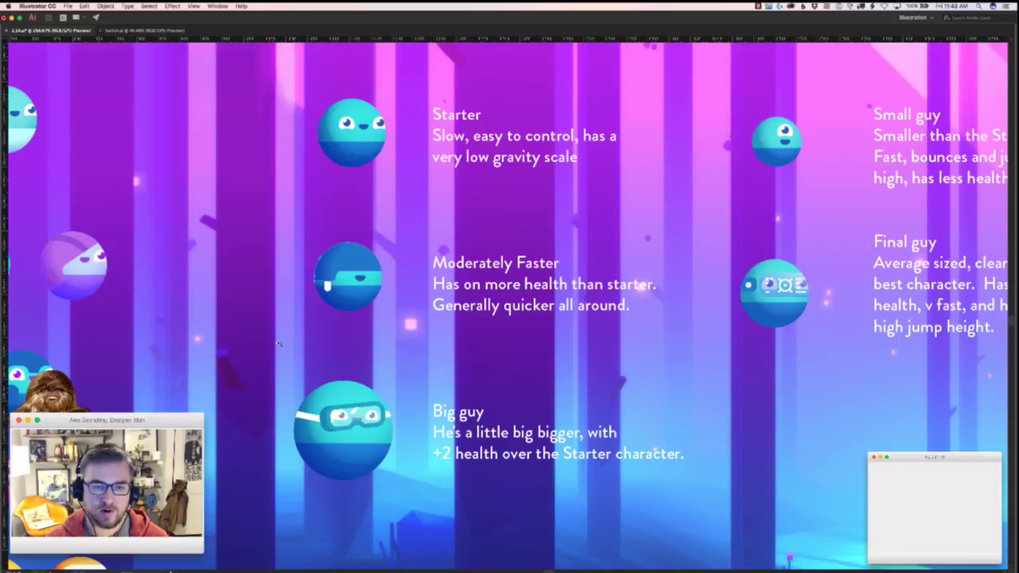
# - Compare the rows of early helmet and goggle variations with the Starter, Moderately Faster and Big guy heroes
pyautogui.scroll(-5, 284, 345)
pyautogui.moveTo(347, 368)
pyautogui.mouseDown()
pyautogui.moveTo(257, 356)
pyautogui.moveTo(553, 390)
pyautogui.moveTo(596, 413)
pyautogui.mouseUp()
pyautogui.moveTo(248, 366)
pyautogui.mouseDown()
pyautogui.moveTo(491, 372)
pyautogui.moveTo(460, 351)
pyautogui.mouseUp()
pyautogui.scroll(5, 374, 371)
pyautogui.scroll(-3, 512, 395)
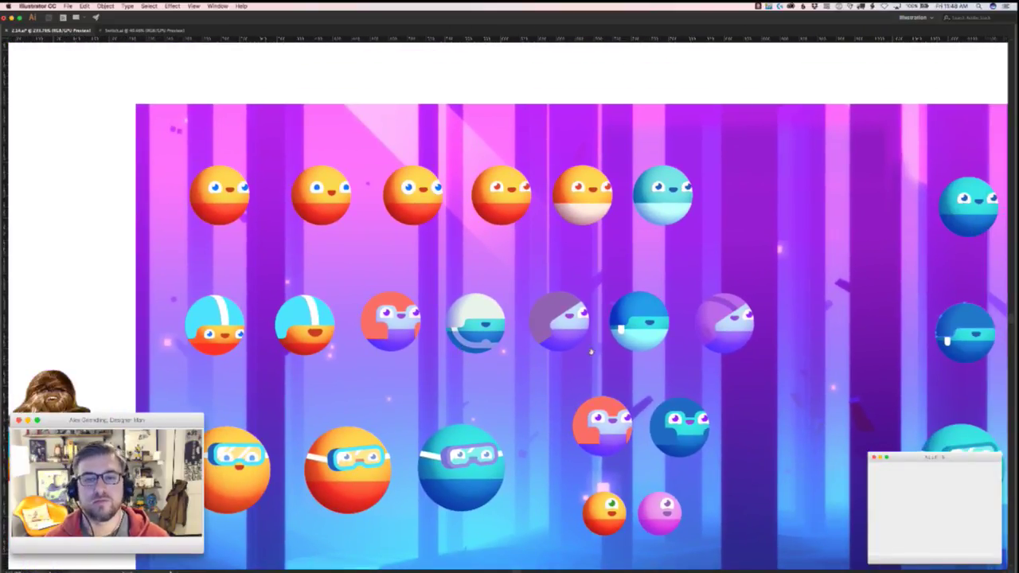
pyautogui.hscroll(10, 563, 355)
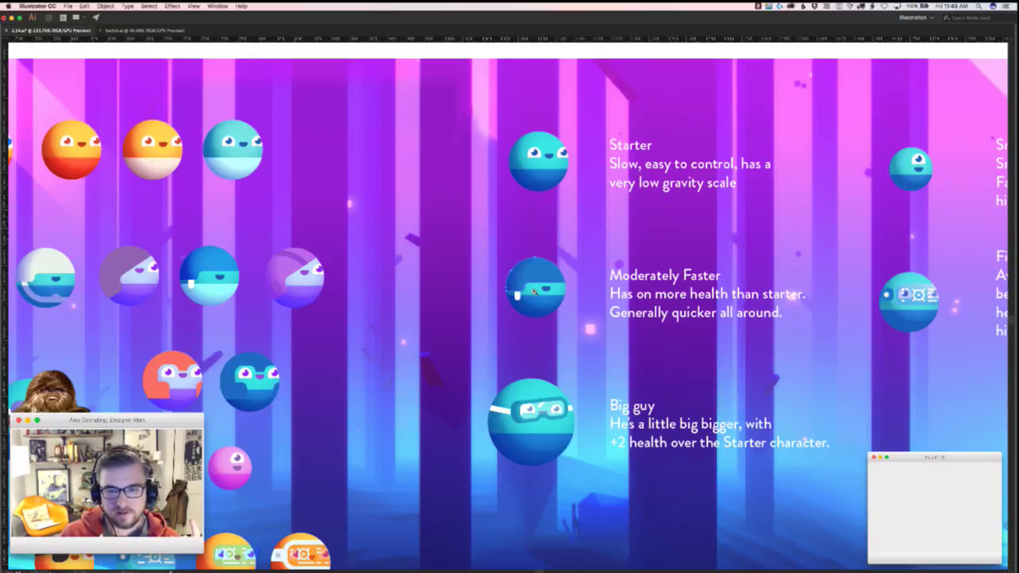
pyautogui.hscroll(-5, 535, 292)
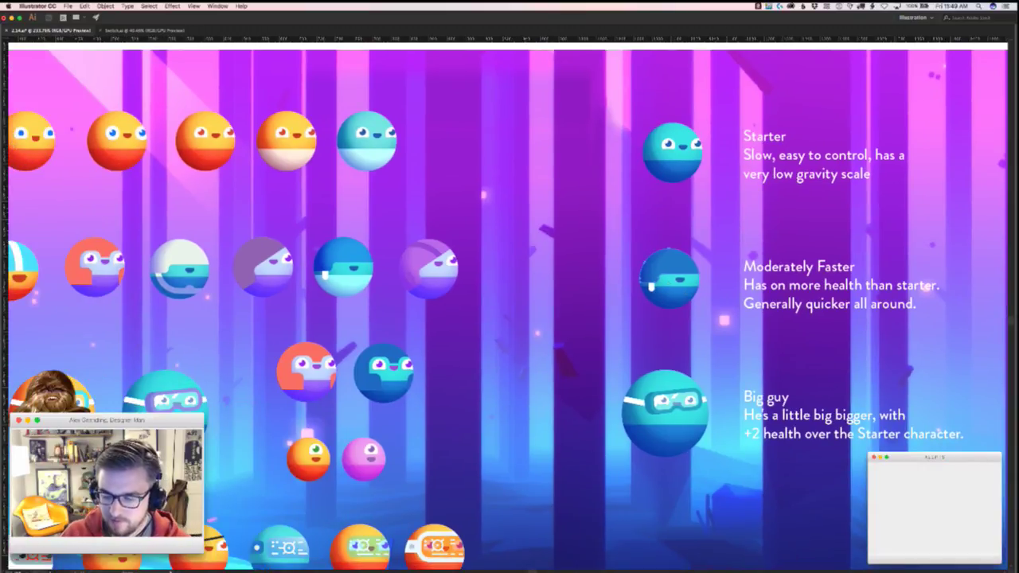
pyautogui.hscroll(10, 669, 401)
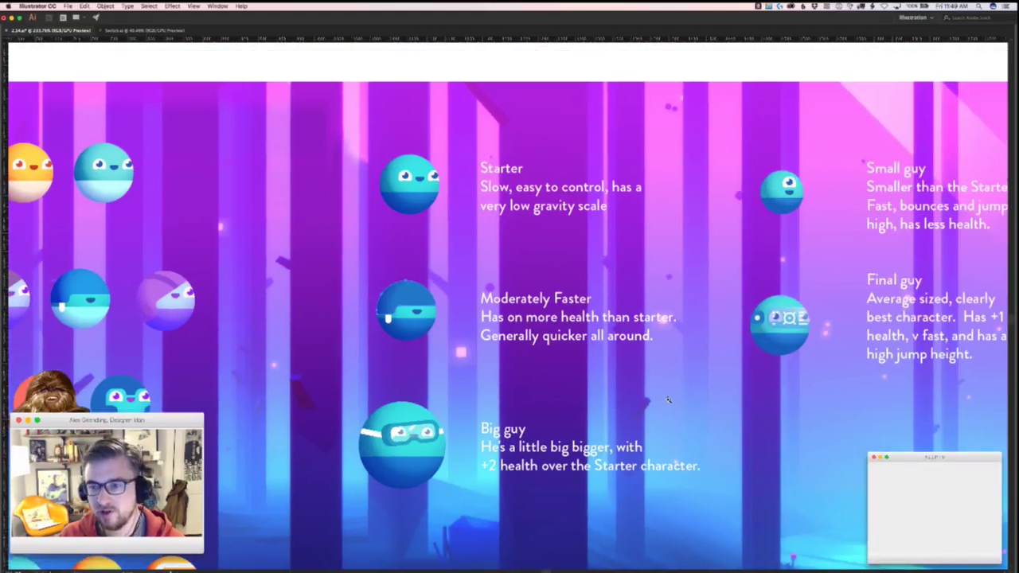
pyautogui.hscroll(-7, 290, 372)
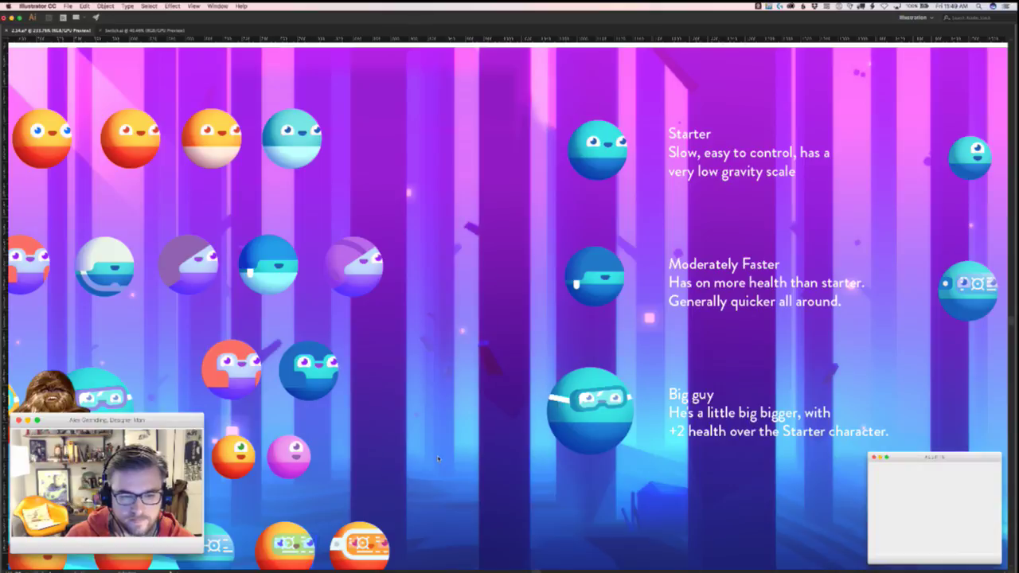
pyautogui.hscroll(-10, 437, 459)
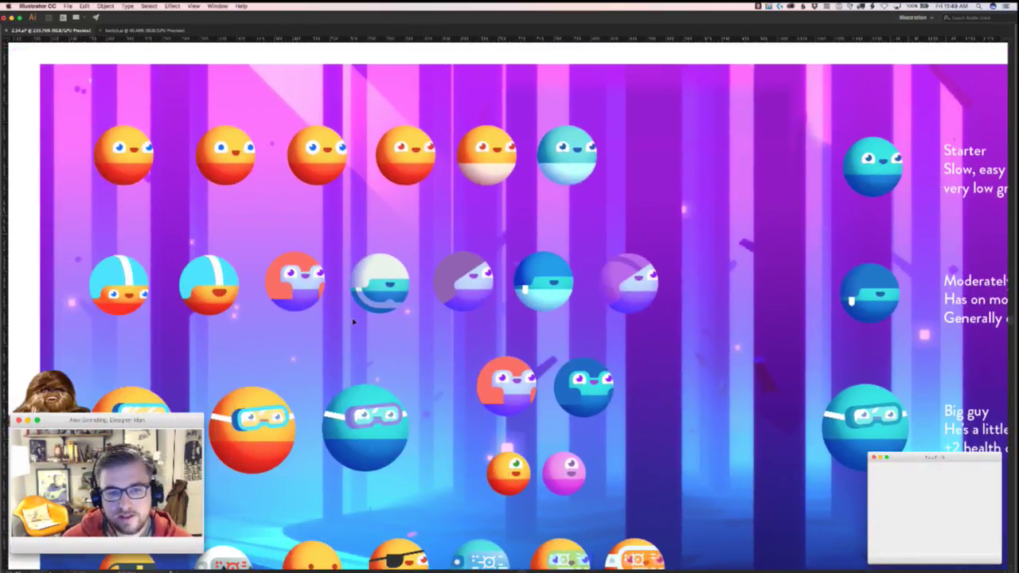
# - Move the eyeless blue-helmet hero off the artboard and shift the blue-helmet hero with eyes into its place
pyautogui.click(291, 297)
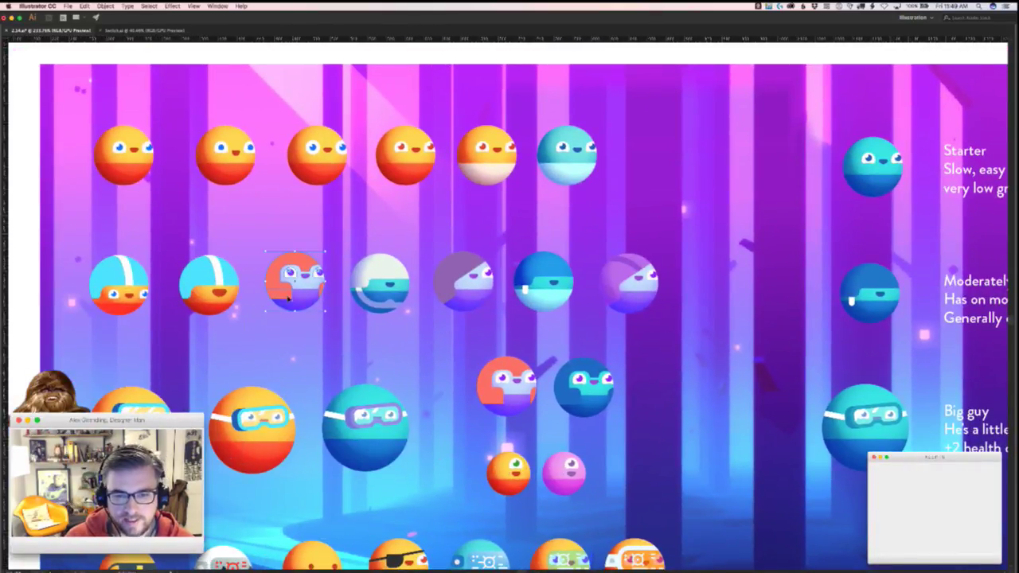
pyautogui.click(281, 358)
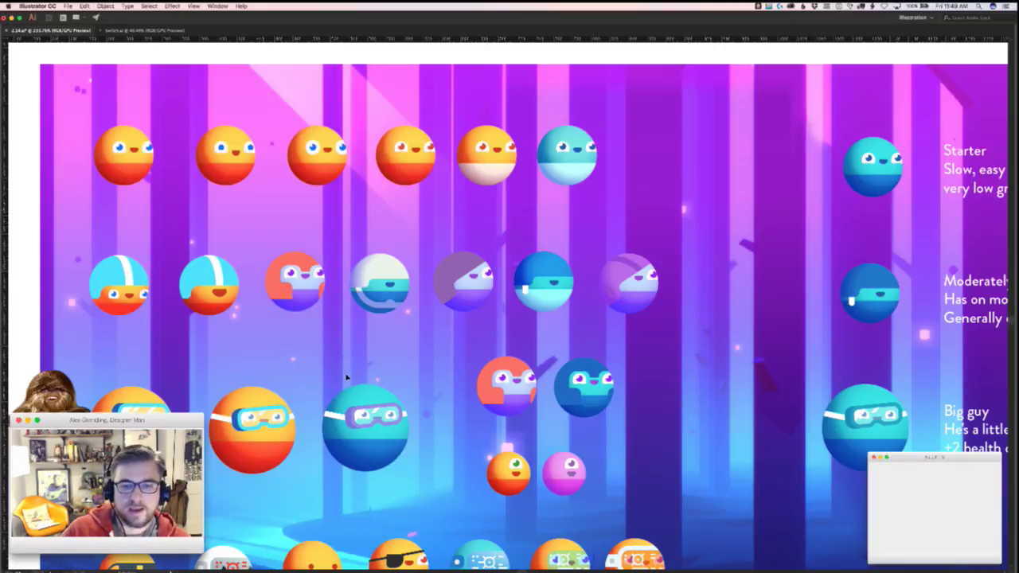
pyautogui.keyDown('space'); pyautogui.moveTo(240, 237); pyautogui.dragTo(399, 209); pyautogui.keyUp('space')
pyautogui.doubleClick(373, 258)
pyautogui.press('Escape')
pyautogui.click(368, 253)
pyautogui.moveTo(368, 253); pyautogui.dragTo(106, 253)
pyautogui.click(255, 255)
pyautogui.doubleClick(254, 255)
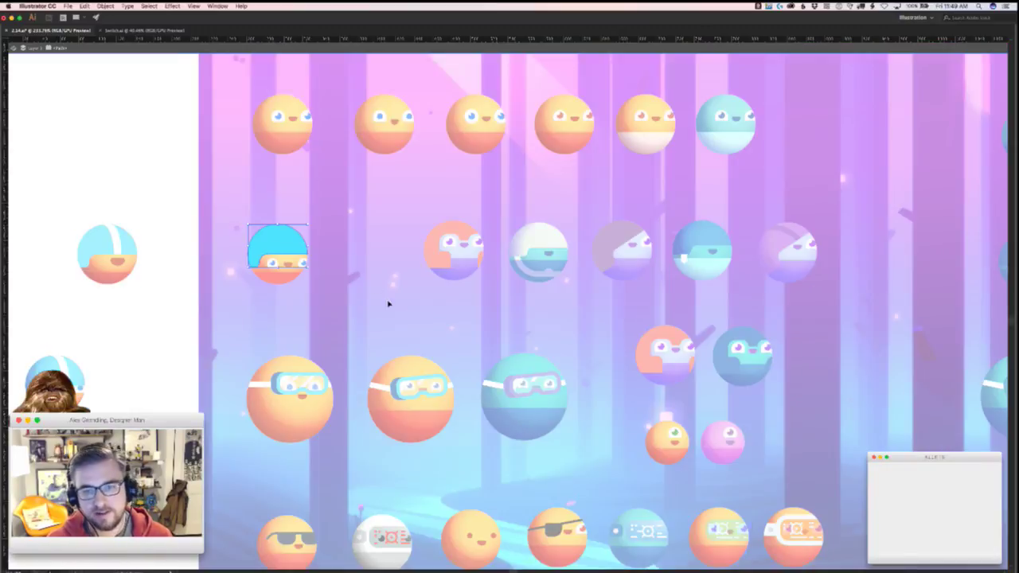
pyautogui.press('Escape')
pyautogui.moveTo(283, 243); pyautogui.dragTo(377, 245)
# - Shift the whole row of six helmeted heroes left so it starts beneath the first orange hero
pyautogui.scroll(1, 389, 303)
pyautogui.scroll(5, 390, 303)
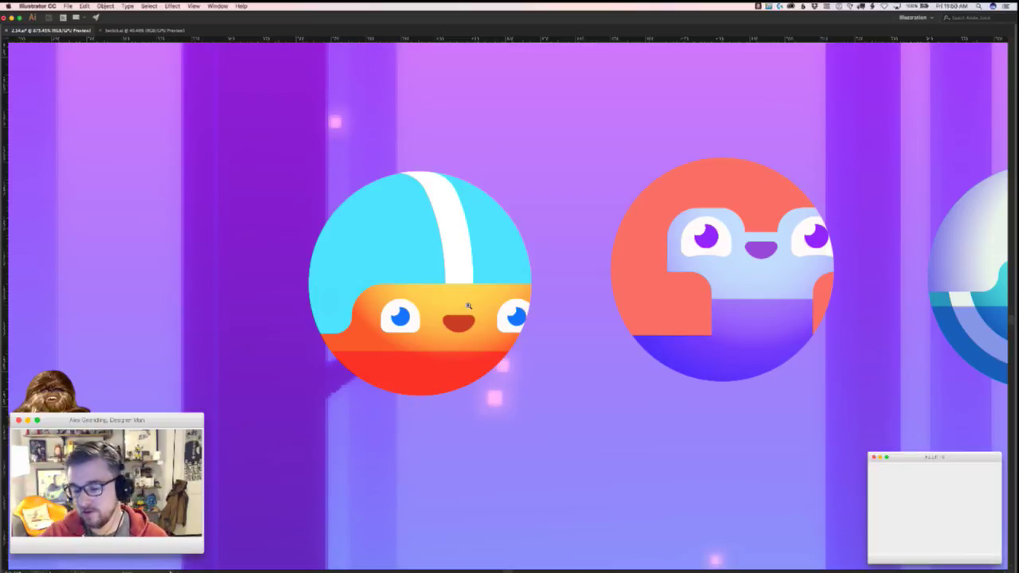
pyautogui.moveTo(573, 386); pyautogui.dragTo(354, 410)
pyautogui.moveTo(654, 438); pyautogui.dragTo(312, 351)
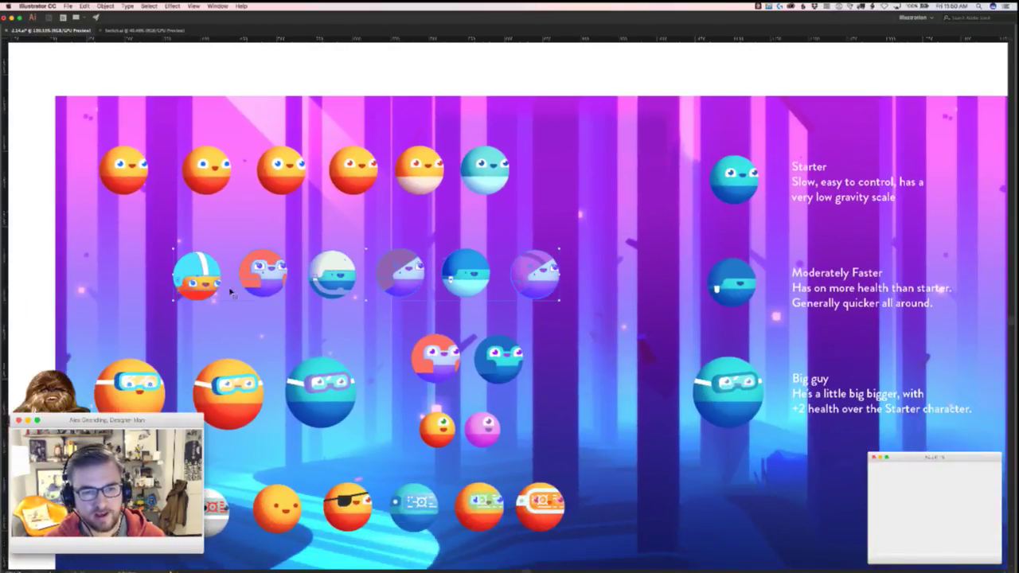
pyautogui.moveTo(217, 295); pyautogui.dragTo(155, 295)
pyautogui.moveTo(127, 332); pyautogui.dragTo(121, 263)
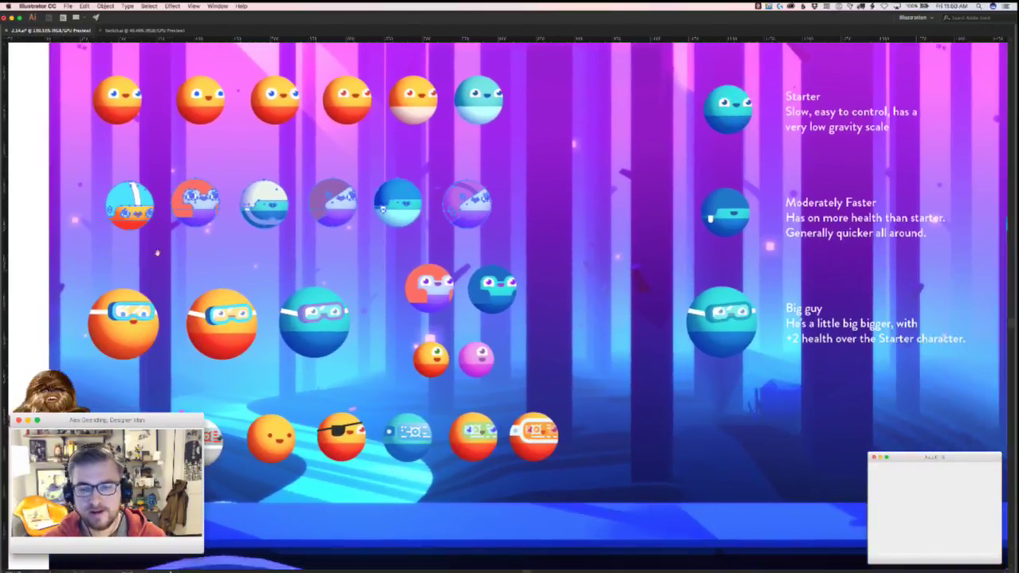
# - Save a new version of the document as 2.24.ai in the Bouncy_Smash folder, in Illustrator CC format
pyautogui.press('super+shift+s')
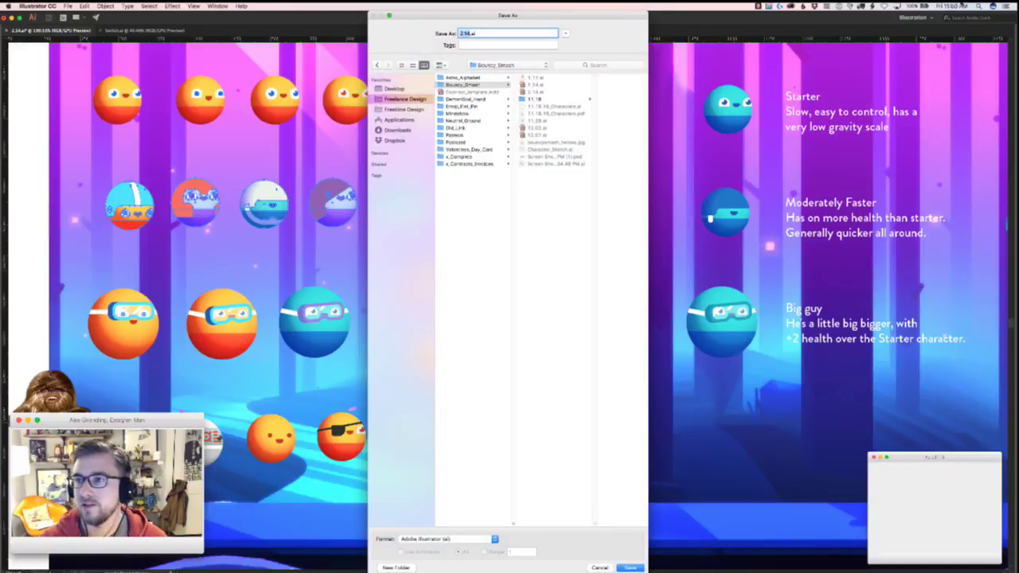
pyautogui.click(952, 6)
pyautogui.click(958, 6)
pyautogui.click(467, 34)
pyautogui.press('BackSpace')
pyautogui.write('2')
pyautogui.press('Return')
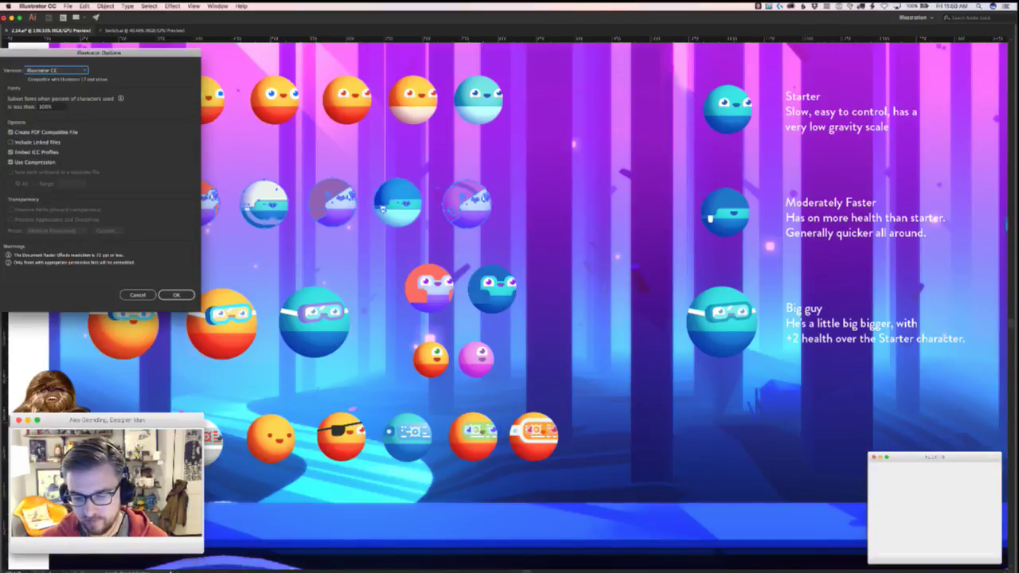
pyautogui.press('Return')
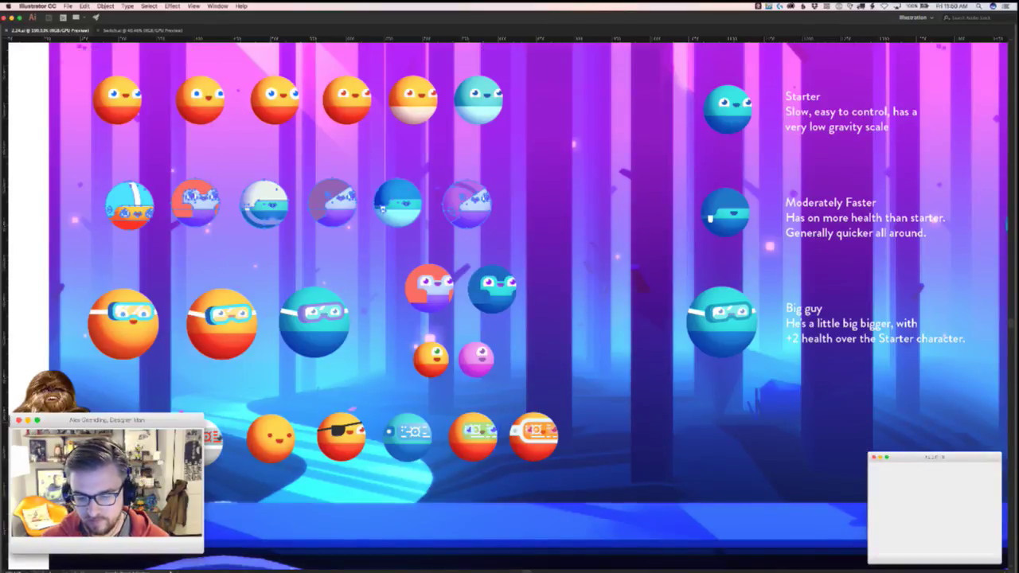
# - Review the rearranged hero variations against the labelled lineup, picking out the Final guy hero
pyautogui.moveTo(603, 259); pyautogui.dragTo(393, 287)
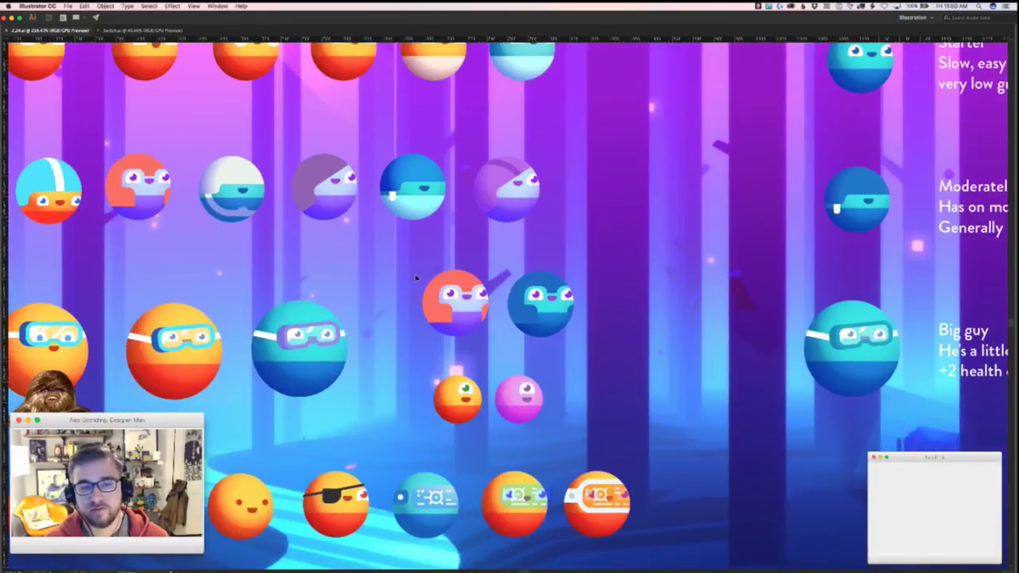
pyautogui.hscroll(15, 416, 278)
pyautogui.scroll(2, 376, 350)
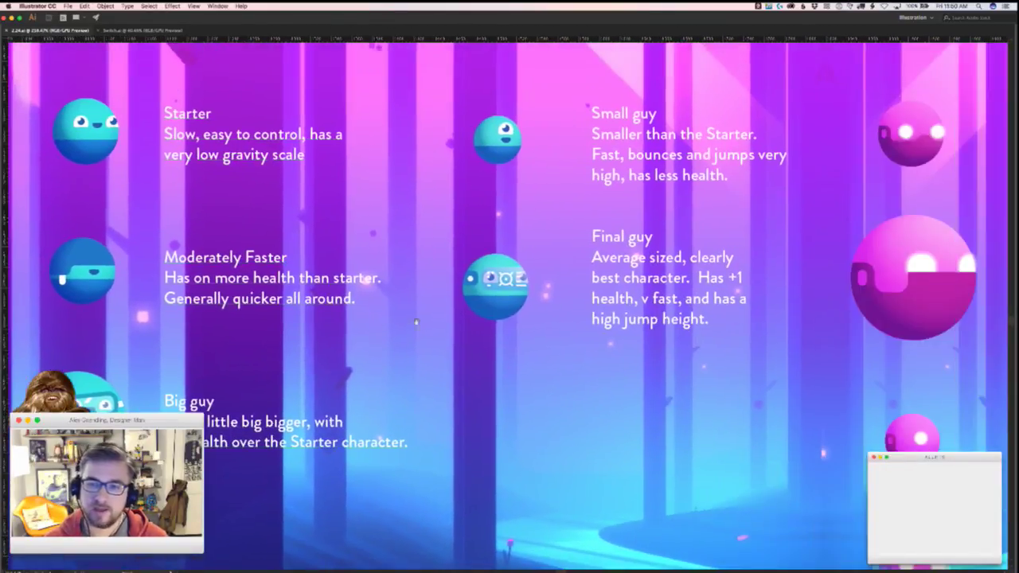
pyautogui.moveTo(444, 321); pyautogui.dragTo(472, 309)
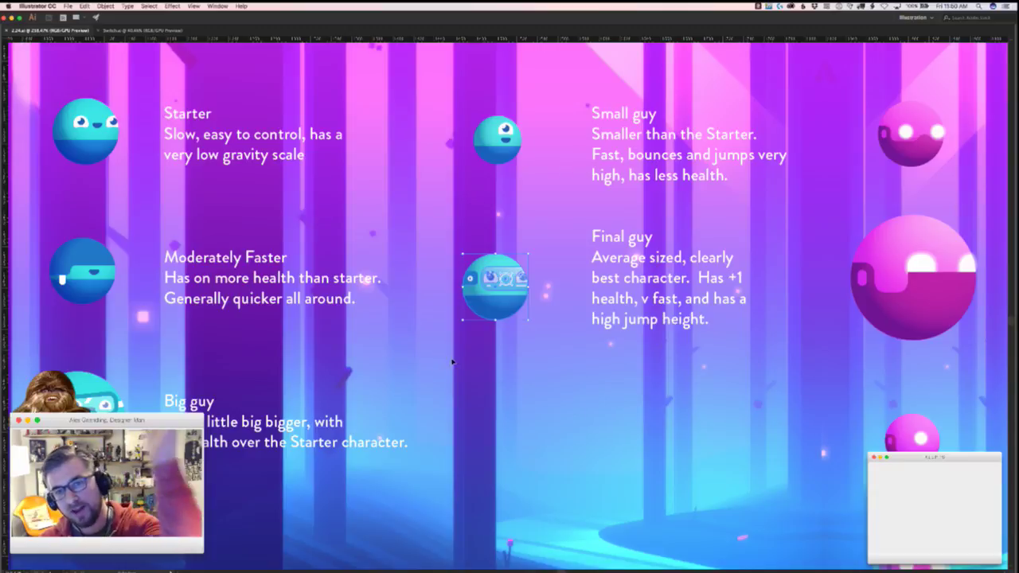
pyautogui.hscroll(-5, 458, 343)
pyautogui.scroll(-1, 458, 342)
pyautogui.moveTo(165, 347); pyautogui.dragTo(612, 417)
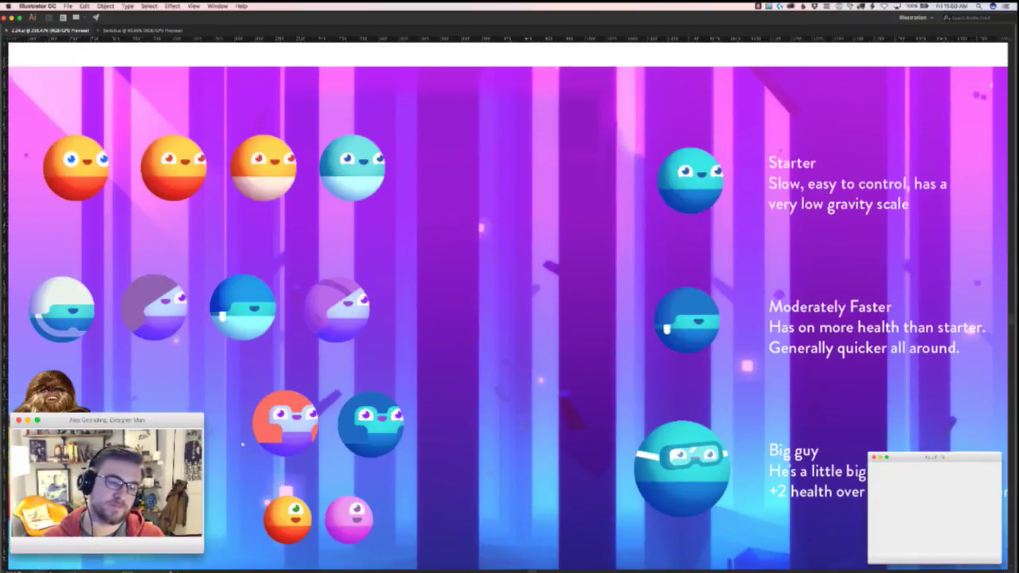
# - Examine the Big guy's place in the lineup and the Final guy's AR visor details up close
pyautogui.moveTo(109, 508); pyautogui.dragTo(547, 355)
pyautogui.moveTo(484, 438)
pyautogui.mouseDown()
pyautogui.moveTo(372, 366)
pyautogui.moveTo(353, 403)
pyautogui.mouseUp()
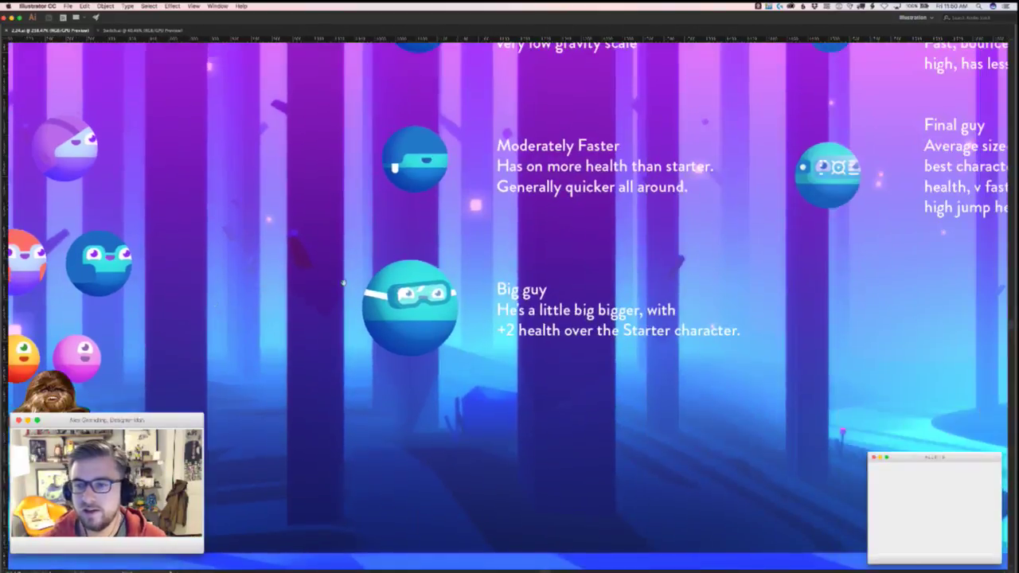
pyautogui.scroll(-4, 509, 302)
pyautogui.scroll(8, 654, 291)
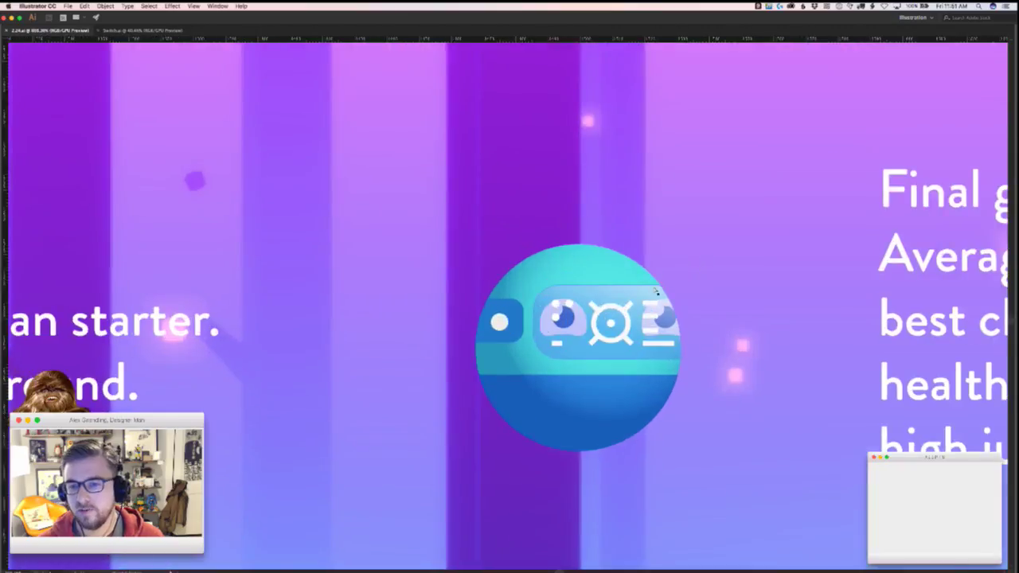
# - Examine the Final guy's translucent visor glass up close and save the document
pyautogui.scroll(-5, 717, 348)
pyautogui.scroll(-2, 673, 359)
pyautogui.scroll(8, 685, 358)
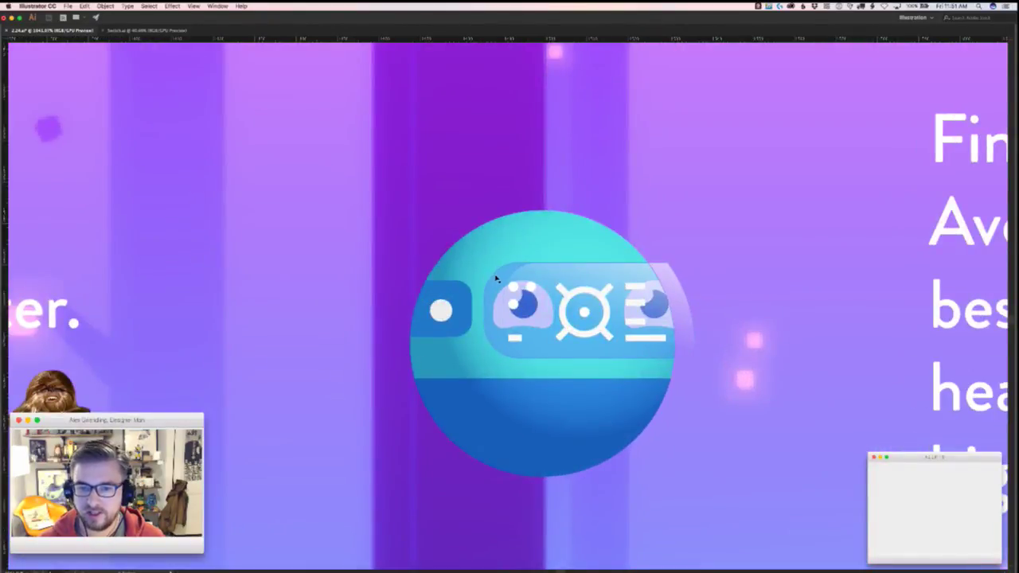
pyautogui.click(517, 291)
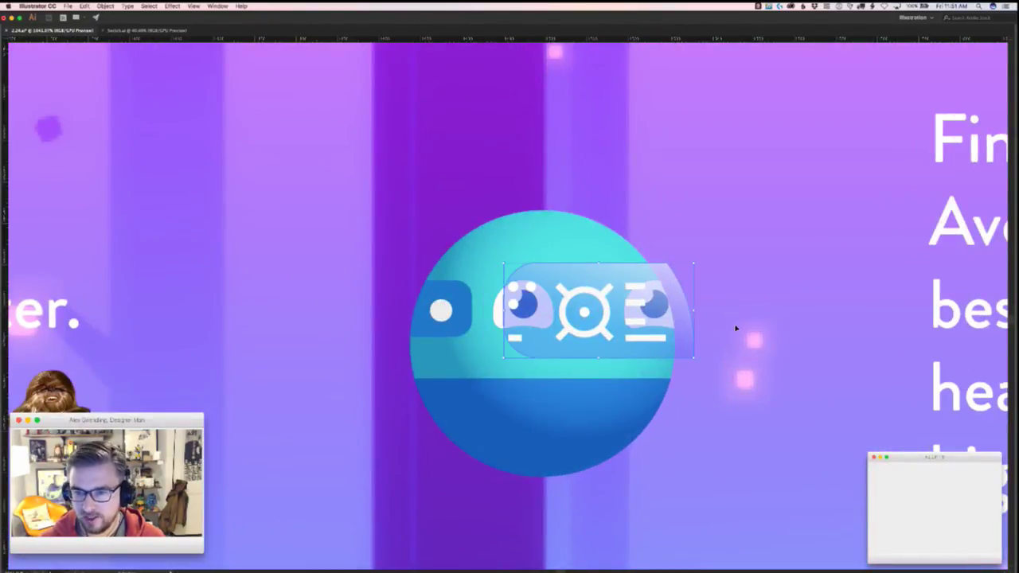
pyautogui.scroll(-8, 735, 327)
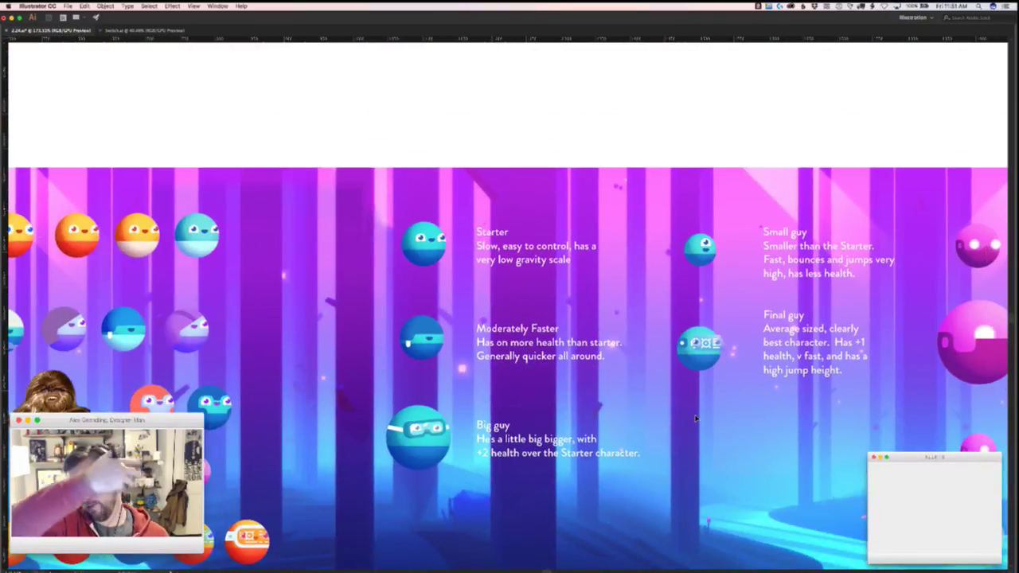
pyautogui.press('super+s')
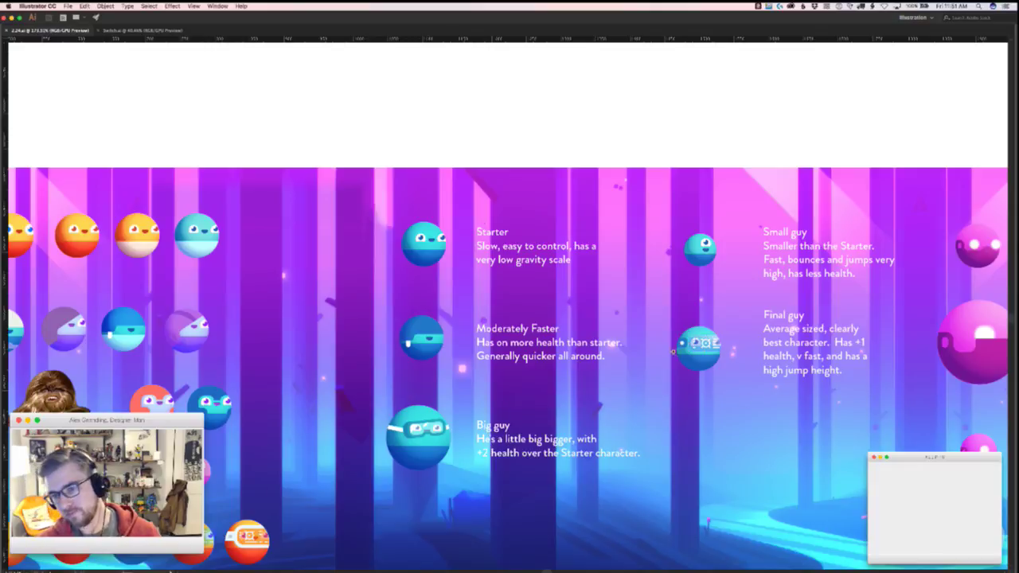
# - Review the Final guy, the rows of hero variations and the labelled hero lineup
pyautogui.scroll(5, 684, 352)
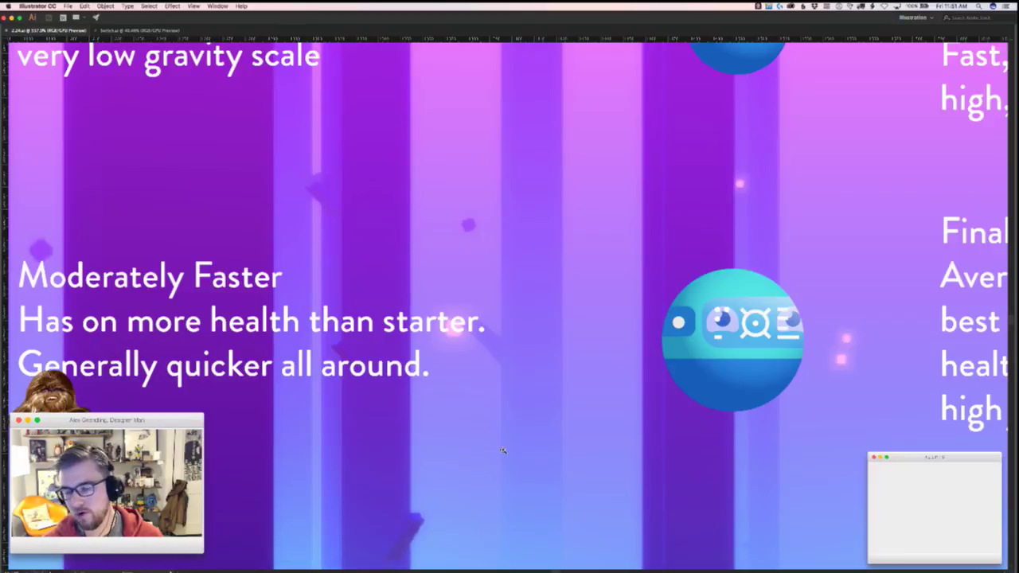
pyautogui.moveTo(352, 331); pyautogui.dragTo(662, 216)
pyautogui.moveTo(238, 371); pyautogui.dragTo(414, 310)
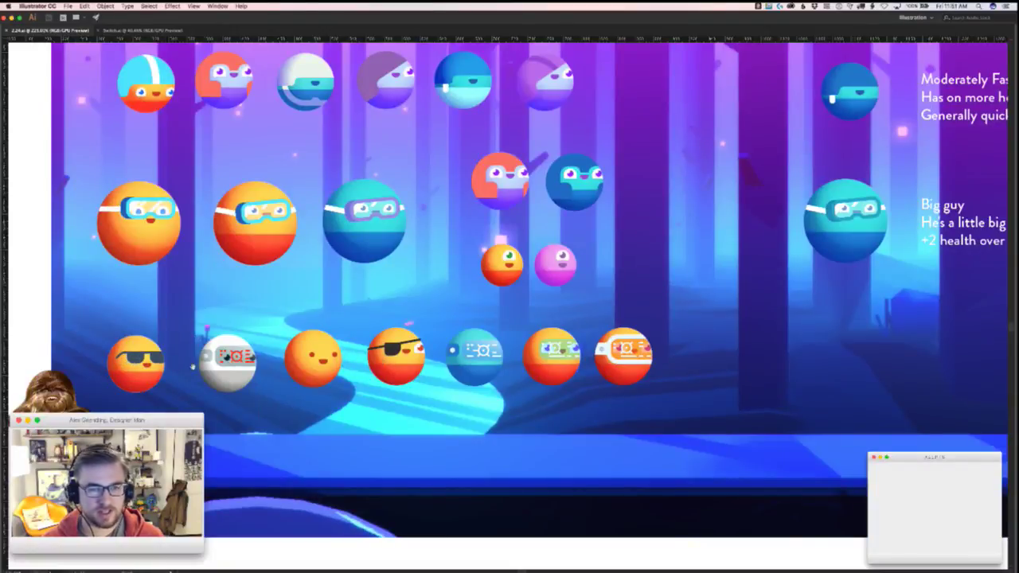
pyautogui.hscroll(10, 146, 368)
pyautogui.scroll(3, 146, 368)
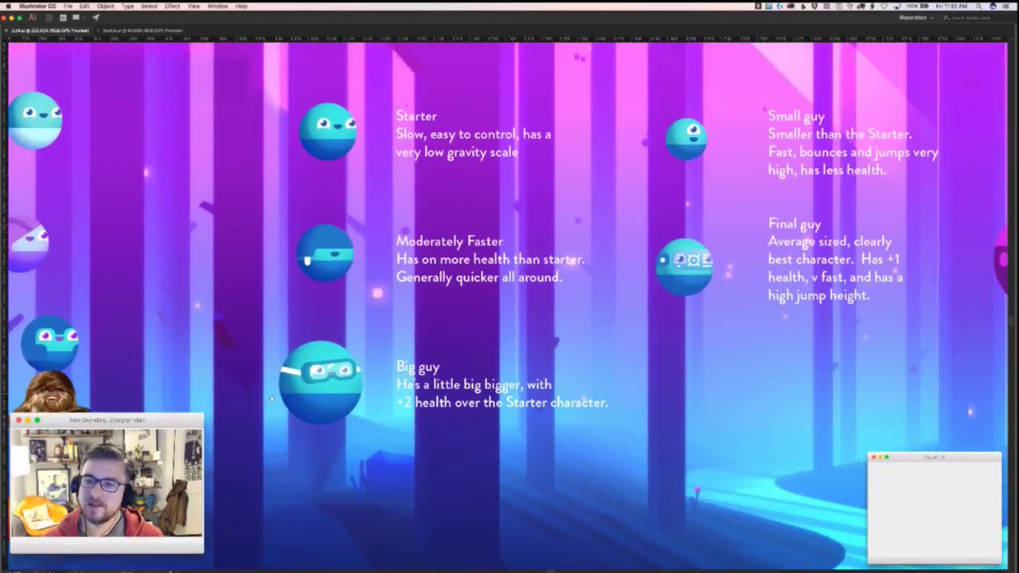
pyautogui.scroll(1, 271, 397)
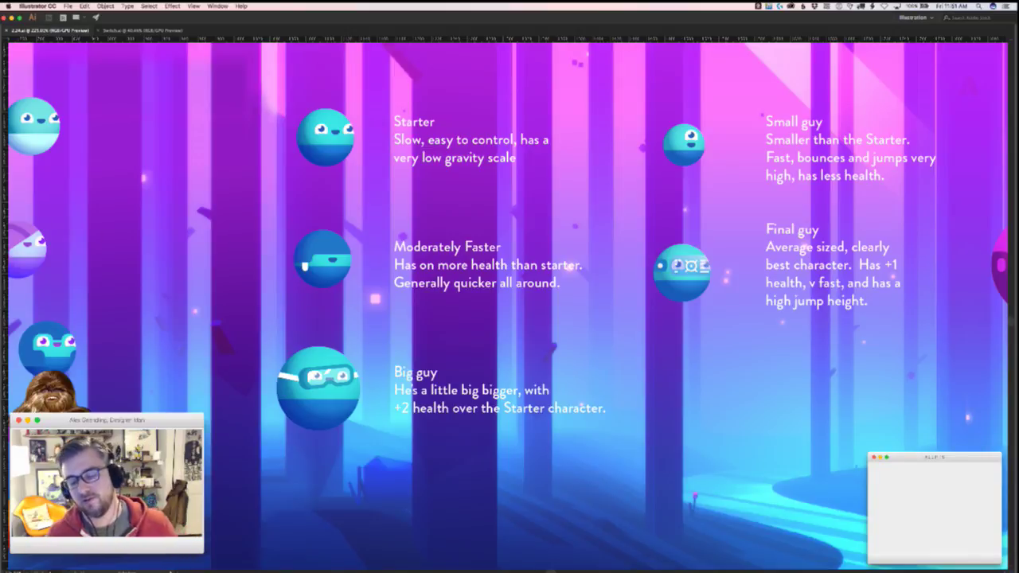
pyautogui.press('super+Tab')
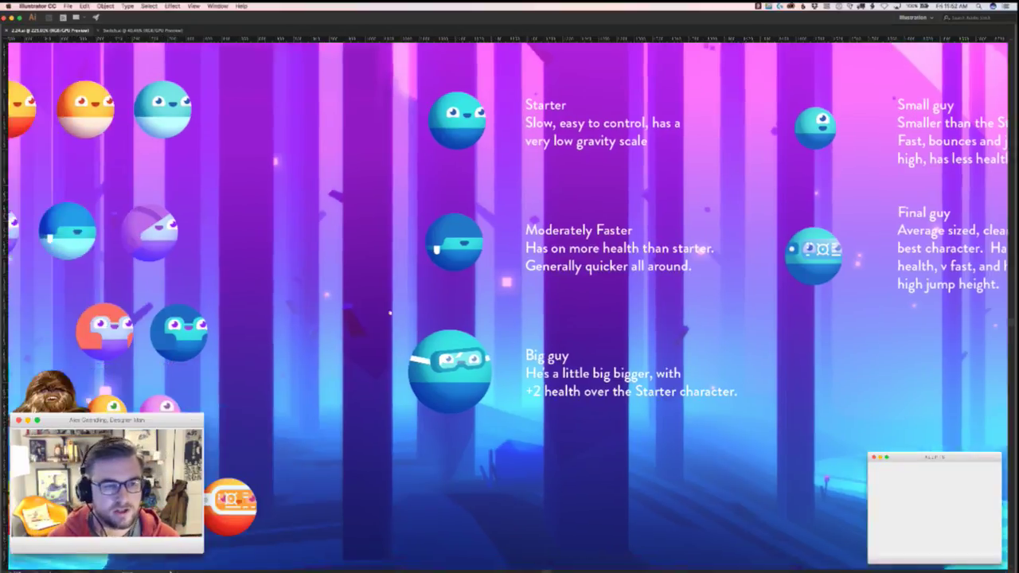
# - Place a copy of the red-helmeted hero past the end of the helmeted row, near the Moderately Faster hero
pyautogui.hscroll(-10, 367, 362)
pyautogui.hscroll(-10, 238, 262)
pyautogui.moveTo(200, 231); pyautogui.dragTo(655, 231)
pyautogui.hscroll(5, 585, 337)
pyautogui.hotkey('ctrl', 'z')
pyautogui.hscroll(-4, 585, 337)
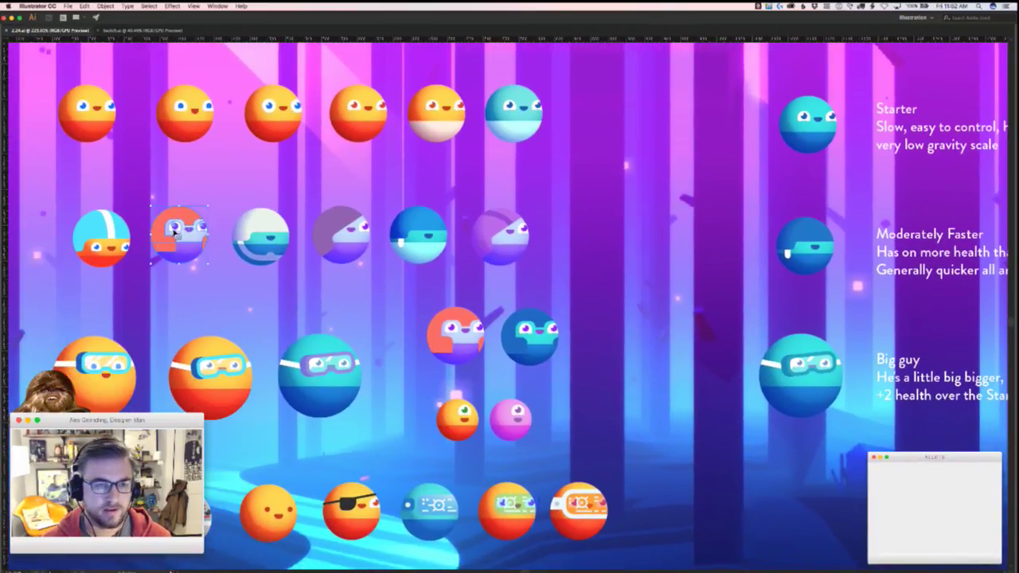
pyautogui.moveTo(180, 235); pyautogui.dragTo(605, 248)
pyautogui.hscroll(4, 526, 280)
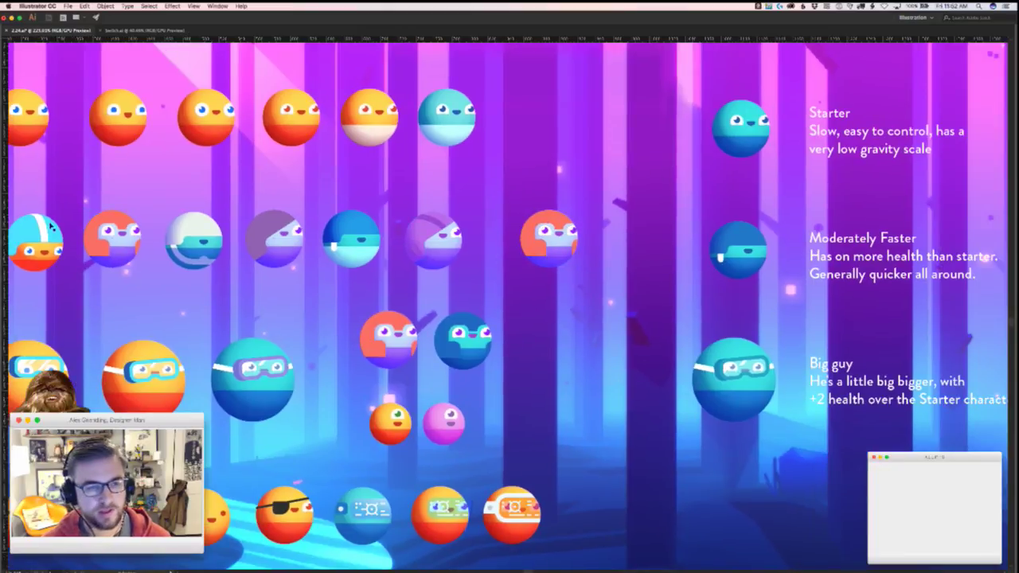
pyautogui.hscroll(10, 525, 281)
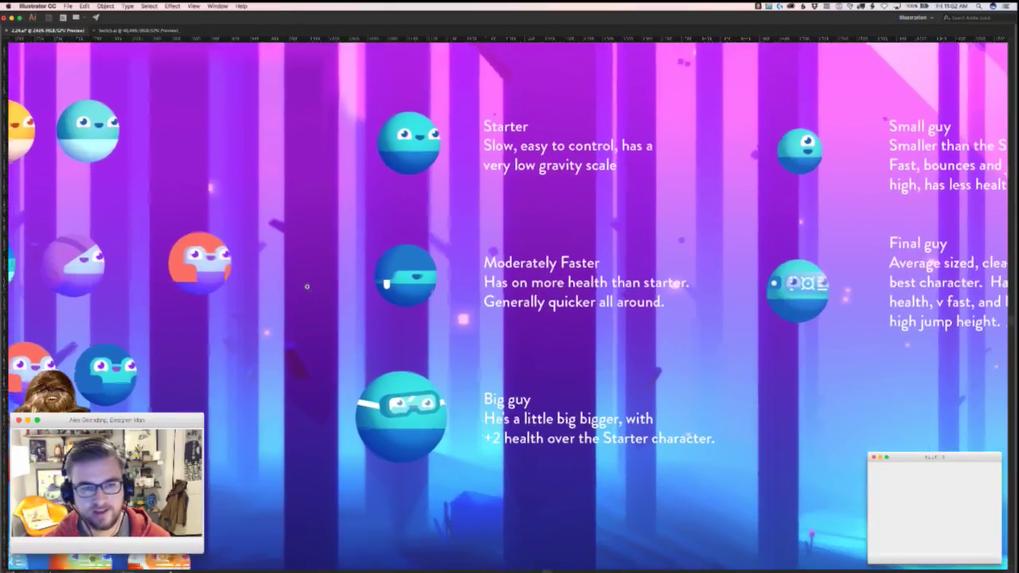
# - Delete the helmet pieces from the Moderately Faster hero, leaving its plain teal body and mouth
pyautogui.scroll(5, 299, 285)
pyautogui.scroll(-2, 471, 291)
pyautogui.moveTo(645, 228); pyautogui.dragTo(614, 164)
pyautogui.press('Delete')
pyautogui.moveTo(576, 283); pyautogui.dragTo(602, 178)
pyautogui.press('Delete')
# - Pull the multiply and overlay shading circles off the bare teal hero to expose its flat base colours
pyautogui.scroll(-2, 439, 264)
pyautogui.moveTo(411, 84); pyautogui.dragTo(555, 230)
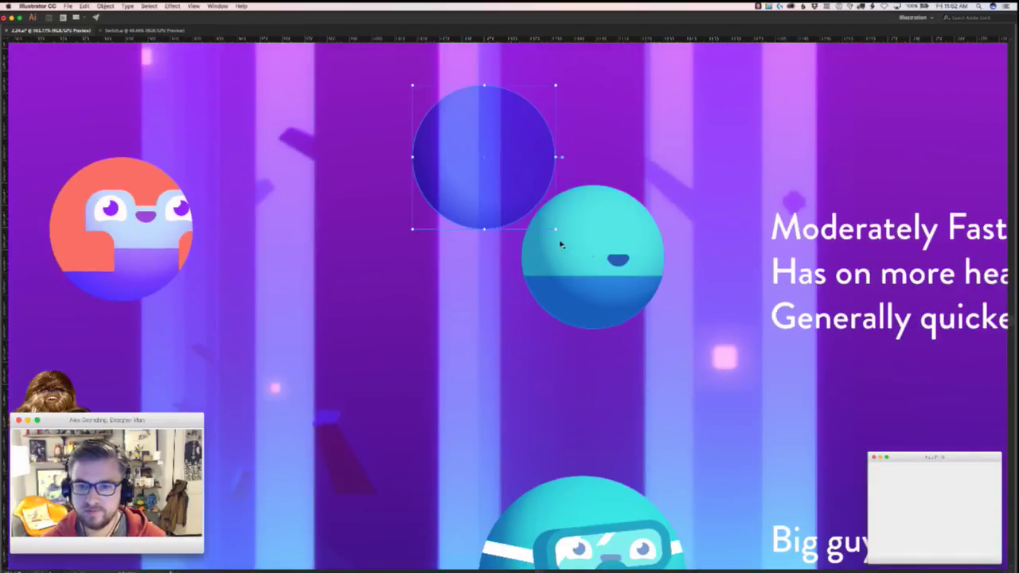
pyautogui.moveTo(411, 172); pyautogui.dragTo(452, 335)
pyautogui.press('Delete')
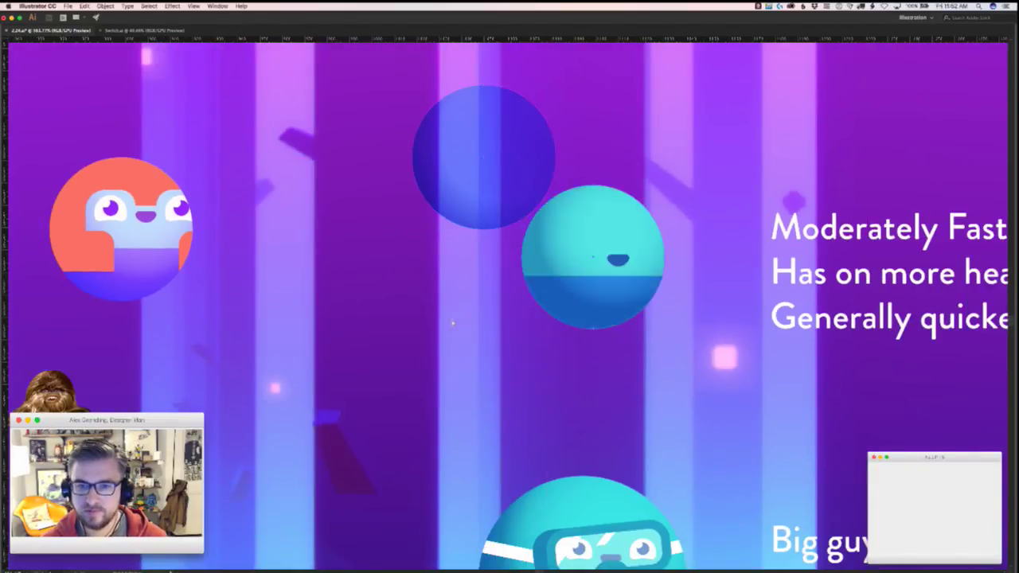
pyautogui.doubleClick(471, 184)
pyautogui.doubleClick(439, 242)
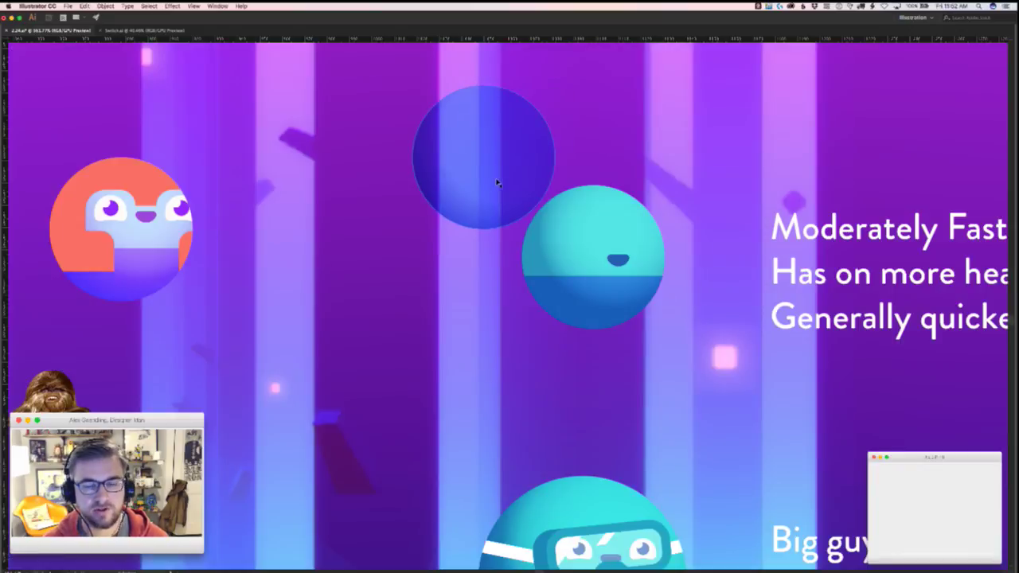
pyautogui.moveTo(496, 184); pyautogui.dragTo(415, 145)
pyautogui.moveTo(562, 290); pyautogui.dragTo(336, 267)
pyautogui.hotkey('ctrl', 'z')
pyautogui.press('l')
pyautogui.moveTo(416, 266); pyautogui.dragTo(312, 198)
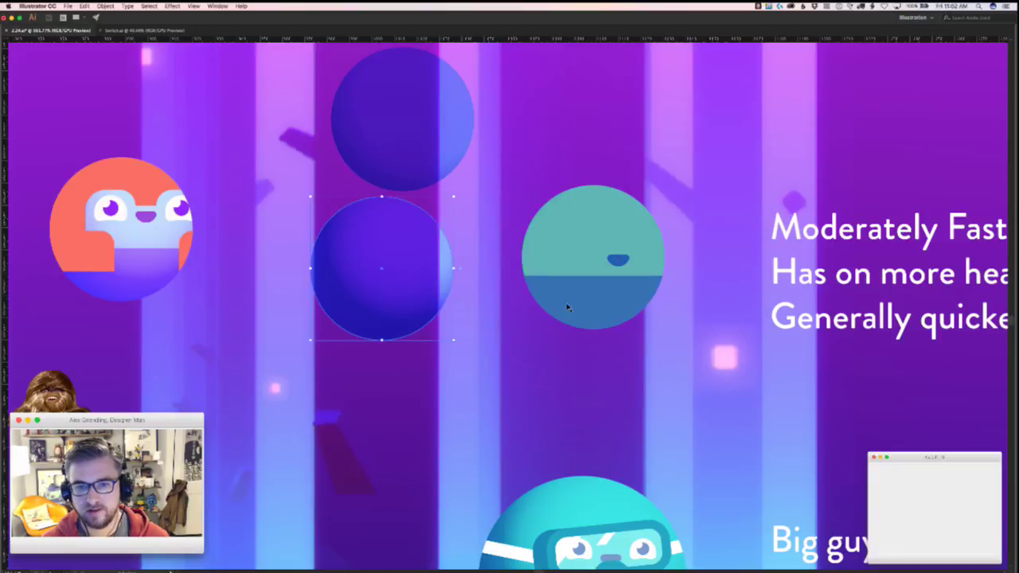
# - Bring back the hidden panels and check the opacity setting of the detached overlay shading circle
pyautogui.press('Tab')
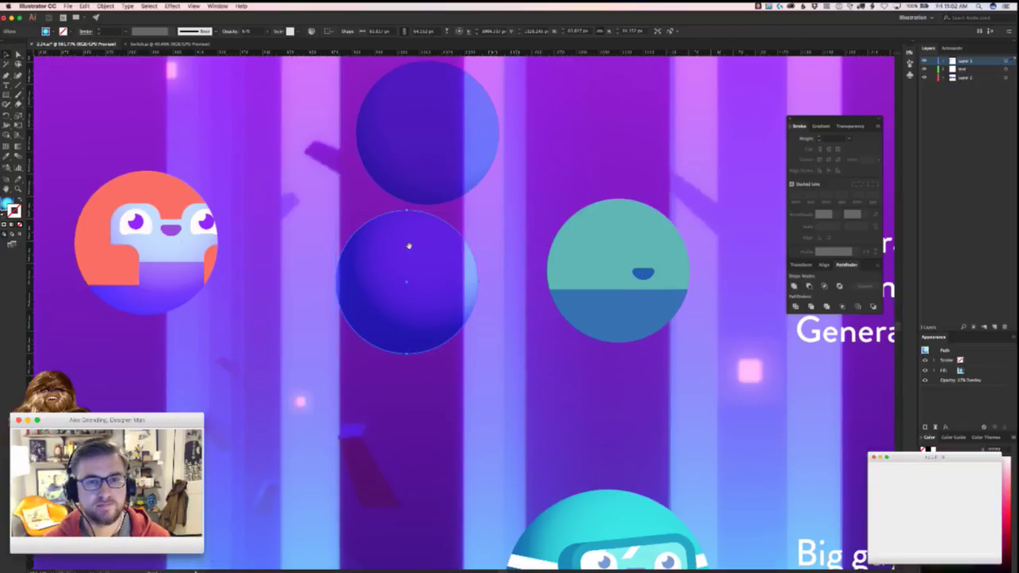
pyautogui.hscroll(3, 410, 244)
pyautogui.click(230, 31)
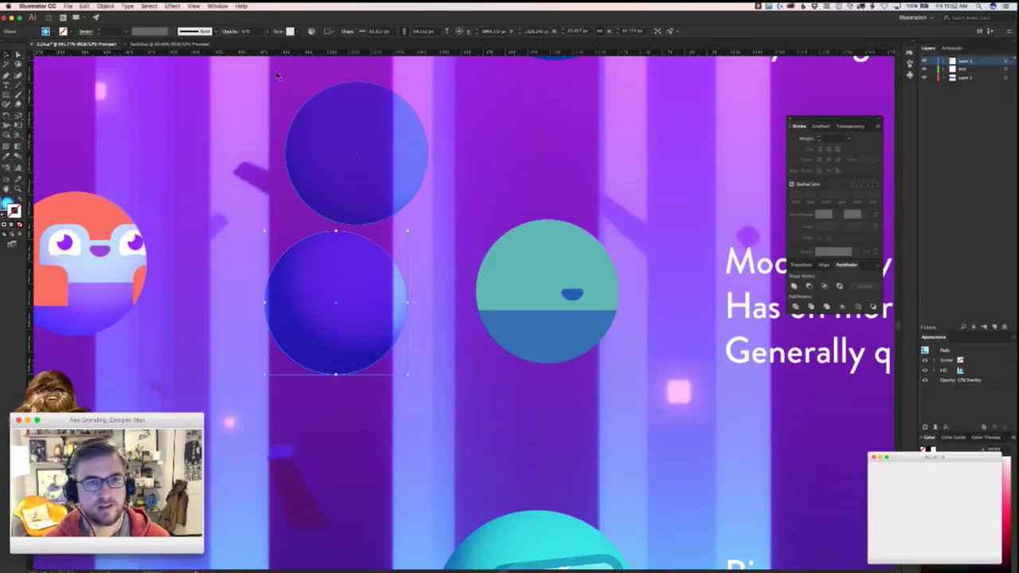
pyautogui.click(230, 31)
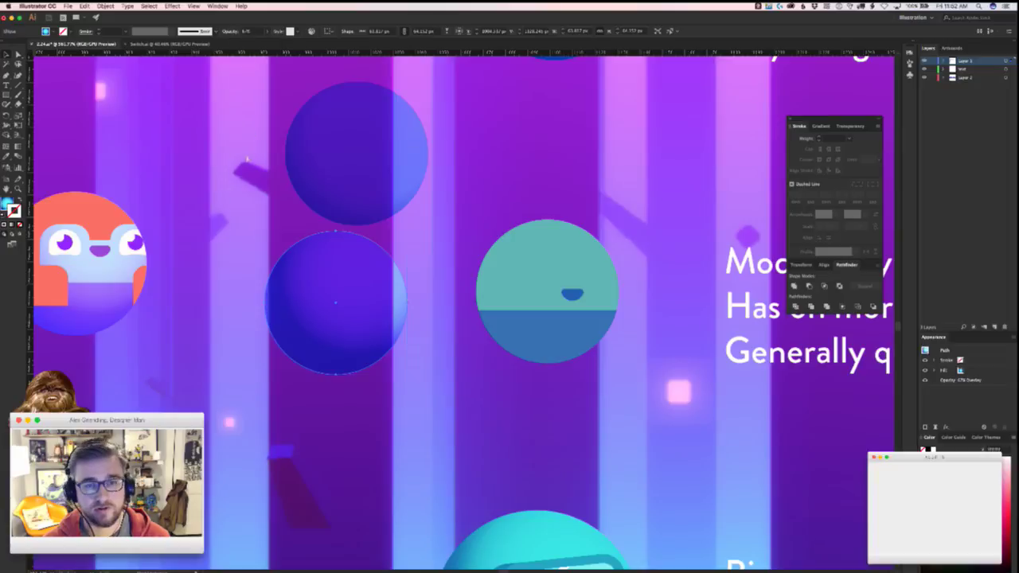
# - Undo the shading circle moves, stepping back and forth through the history until the overlay circle is on the body
pyautogui.hotkey('ctrl', 'z')
pyautogui.hotkey('ctrl', 'z')
pyautogui.hotkey('ctrl', 'z')
pyautogui.hotkey('ctrl', 'z')
pyautogui.press('super+z')
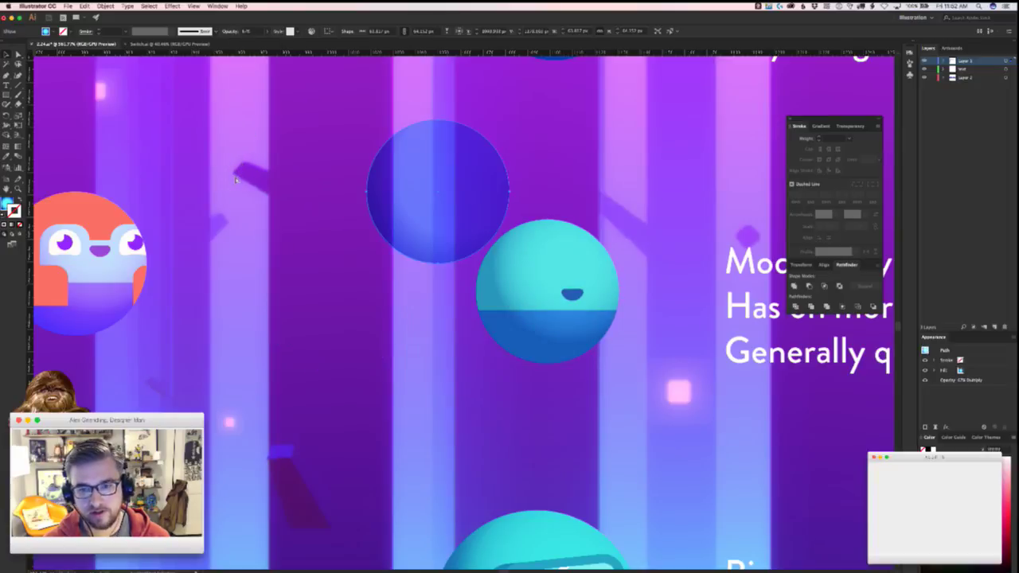
pyautogui.moveTo(415, 255); pyautogui.dragTo(272, 268)
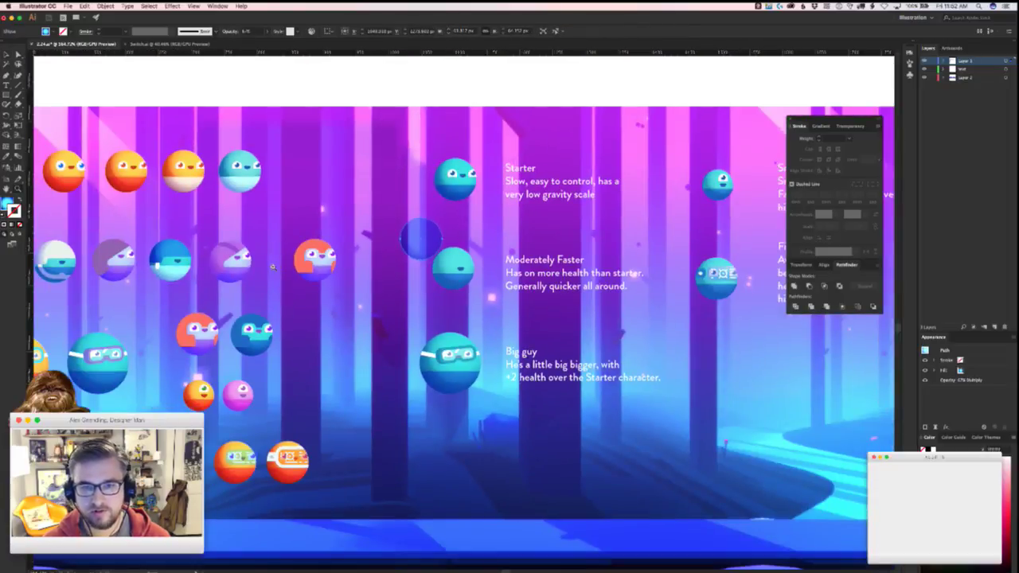
pyautogui.scroll(4, 387, 265)
pyautogui.press('super+z')
pyautogui.press('shift+super+z')
pyautogui.press('shift+super+z')
pyautogui.press('super+z')
# - Try a higher opacity on the overlay shading circle, and undo it together with the multiply circle's move
pyautogui.click(268, 31)
pyautogui.moveTo(257, 41); pyautogui.dragTo(265, 41)
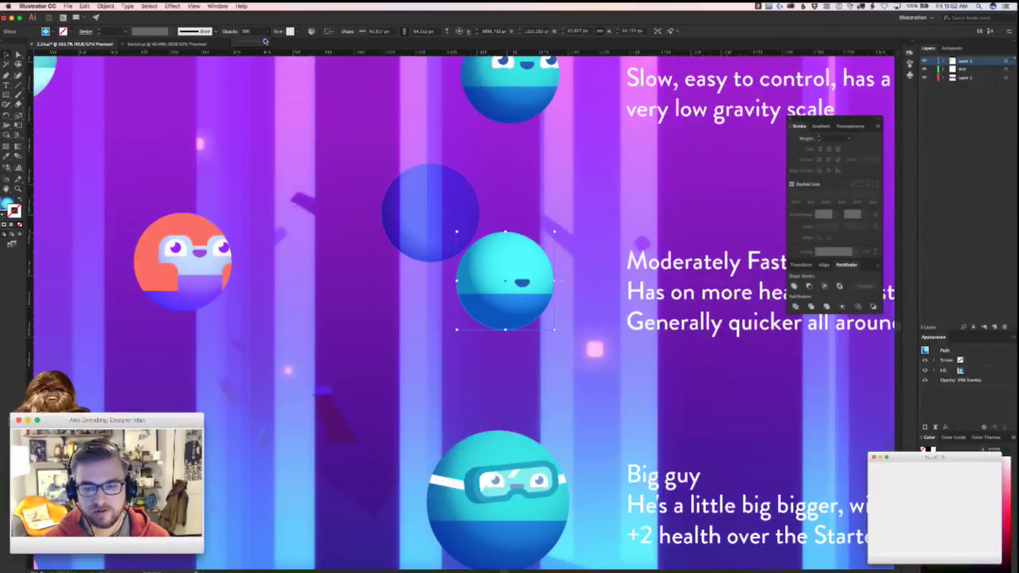
pyautogui.scroll(3, 199, 171)
pyautogui.hscroll(3, 199, 170)
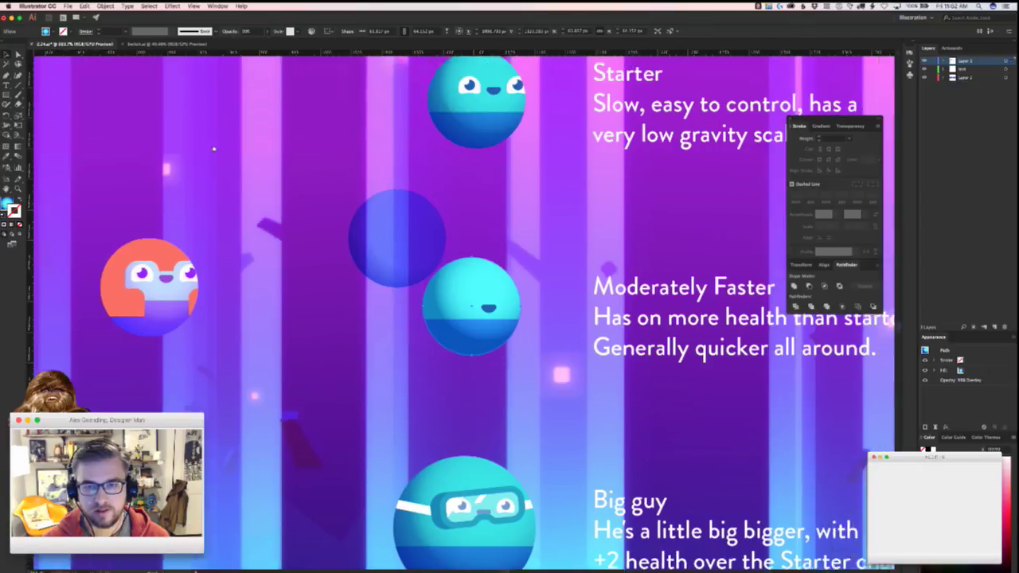
pyautogui.press('super+z')
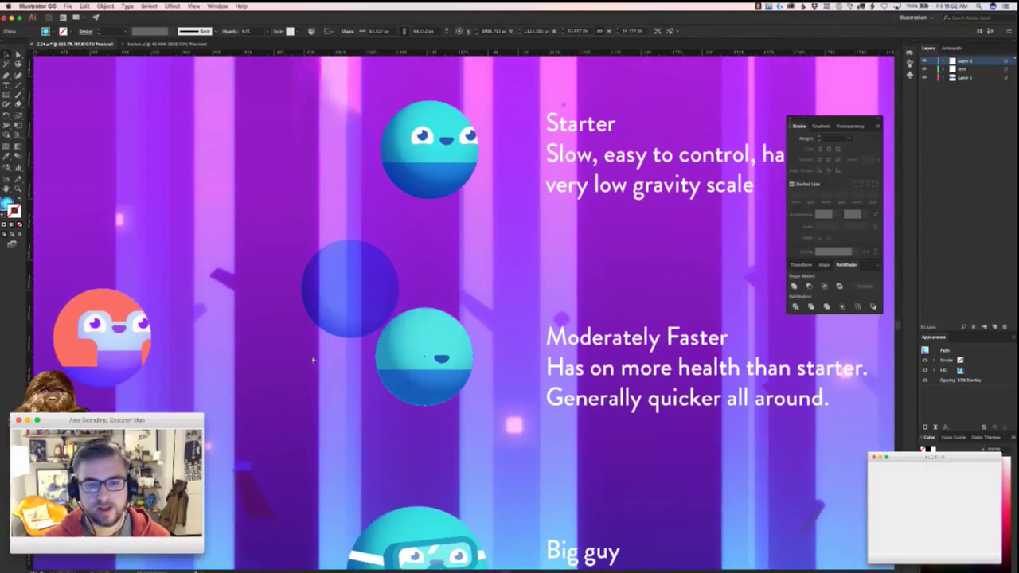
pyautogui.press('super+z')
pyautogui.click(303, 389)
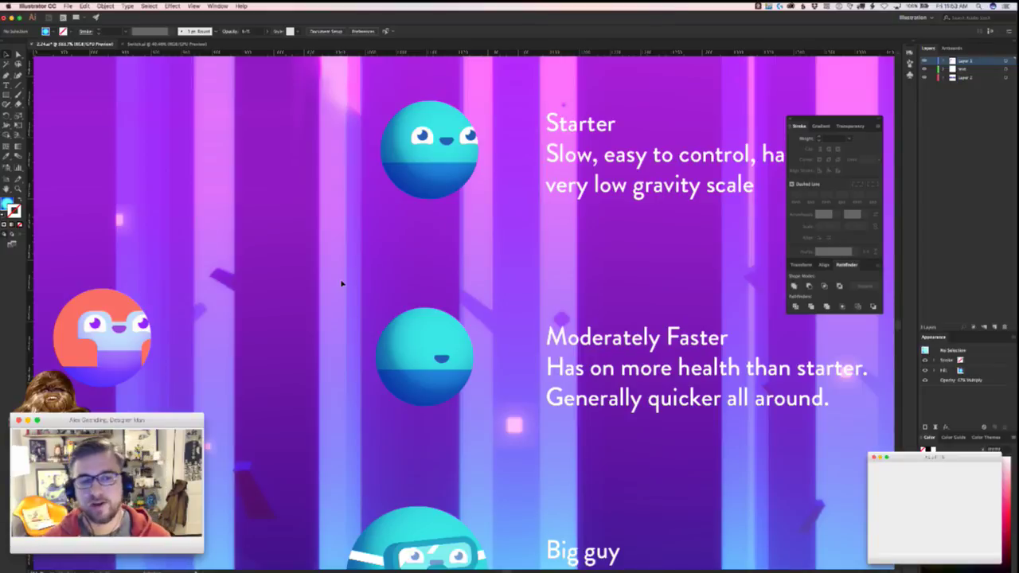
# - Place a second copy of the red-helmeted hero between the first copy and the bare teal hero
pyautogui.moveTo(165, 272); pyautogui.dragTo(352, 229)
pyautogui.moveTo(273, 308); pyautogui.dragTo(437, 321)
pyautogui.click(412, 388)
# - Pull the two shading circles and the lower-half shape off the bare teal hero, and undo all three moves
pyautogui.moveTo(596, 317); pyautogui.dragTo(554, 232)
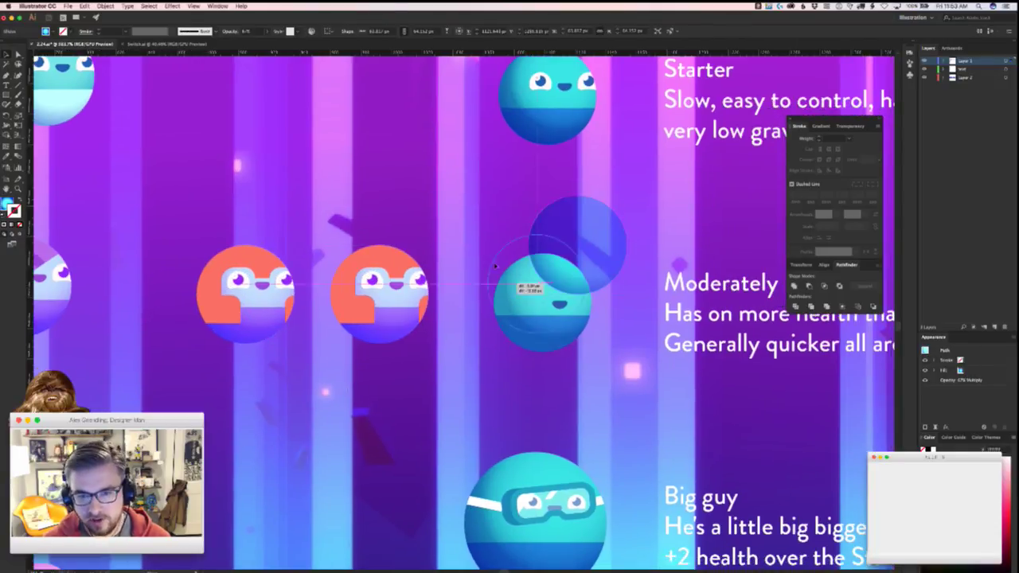
pyautogui.moveTo(504, 296); pyautogui.dragTo(468, 222)
pyautogui.moveTo(529, 325); pyautogui.dragTo(534, 381)
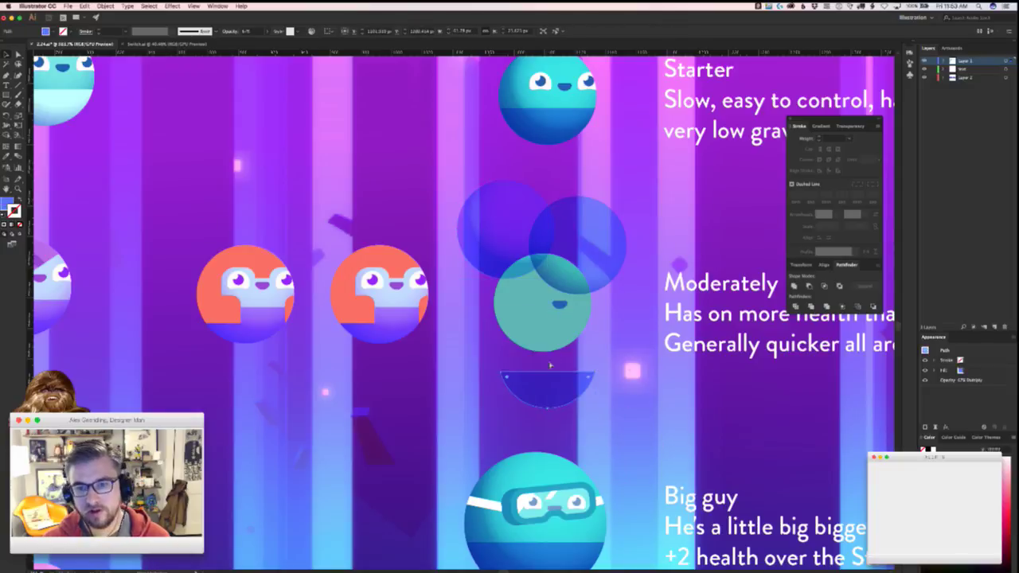
pyautogui.press('super+z')
pyautogui.press('super+z')
pyautogui.press('super+z')
pyautogui.click(531, 391)
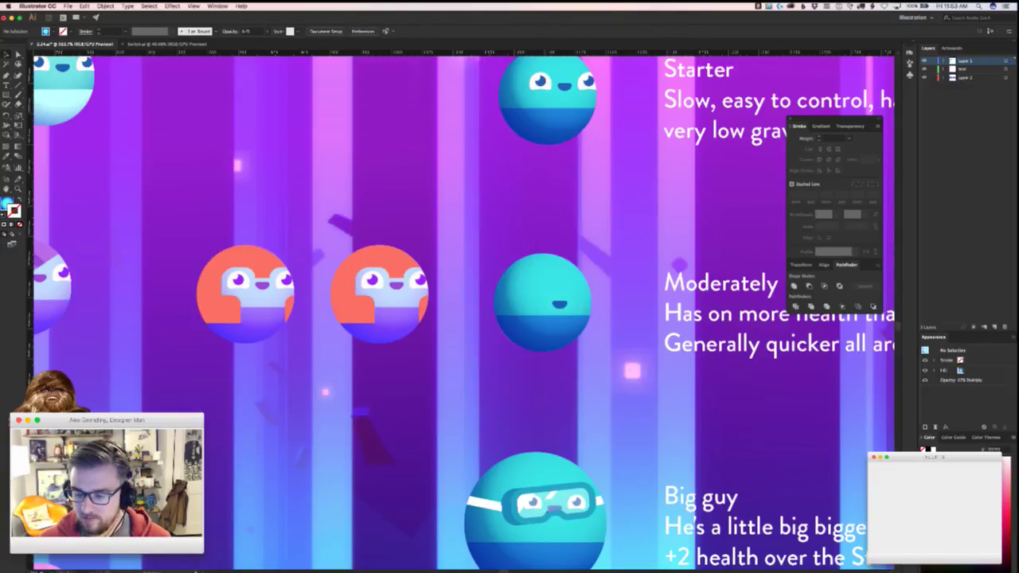
# - Move the two red-helmeted hero copies up so they sit above the level of the bare teal hero
pyautogui.press('super+Tab')
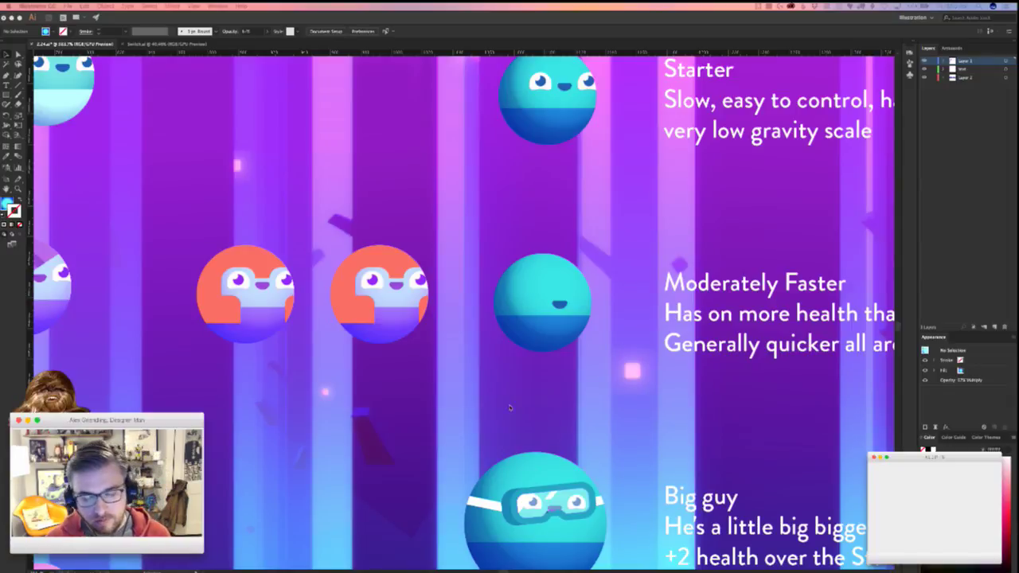
pyautogui.click(424, 348)
pyautogui.moveTo(217, 312); pyautogui.dragTo(239, 322)
pyautogui.keyDown('super'); pyautogui.click(239, 322); pyautogui.keyUp('super')
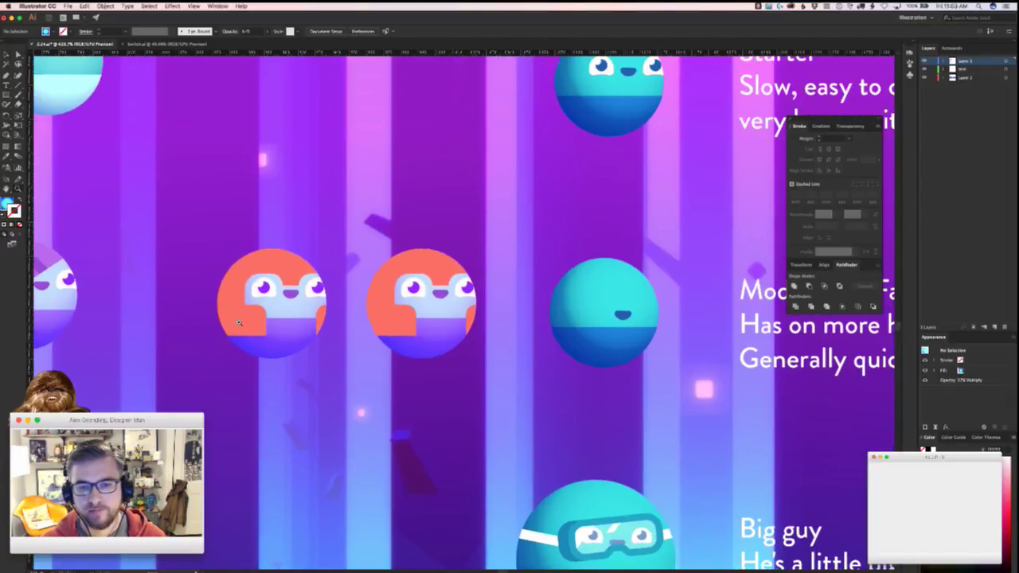
pyautogui.moveTo(554, 295); pyautogui.dragTo(315, 285)
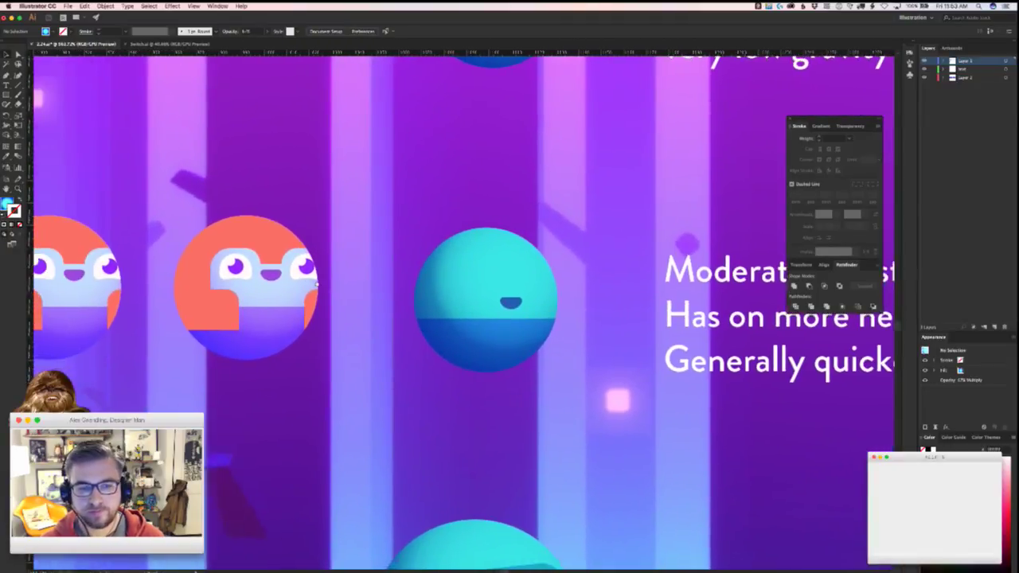
pyautogui.moveTo(246, 223); pyautogui.dragTo(213, 404)
pyautogui.scroll(3, 212, 404)
pyautogui.moveTo(398, 432); pyautogui.dragTo(398, 283)
# - Duplicate the bare teal hero horizontally to a spot beneath the second red-helmeted copy
pyautogui.moveTo(613, 472); pyautogui.dragTo(380, 469)
pyautogui.press('super+shift+a')
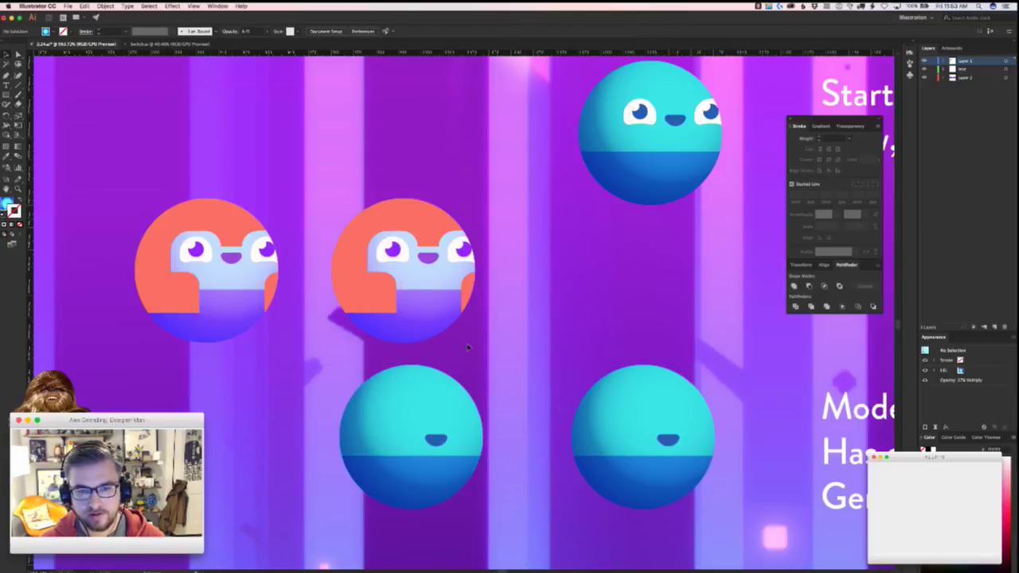
# - Delete the white highlight circles from both pupils of the second red-helmeted hero copy
pyautogui.scroll(-3, 466, 342)
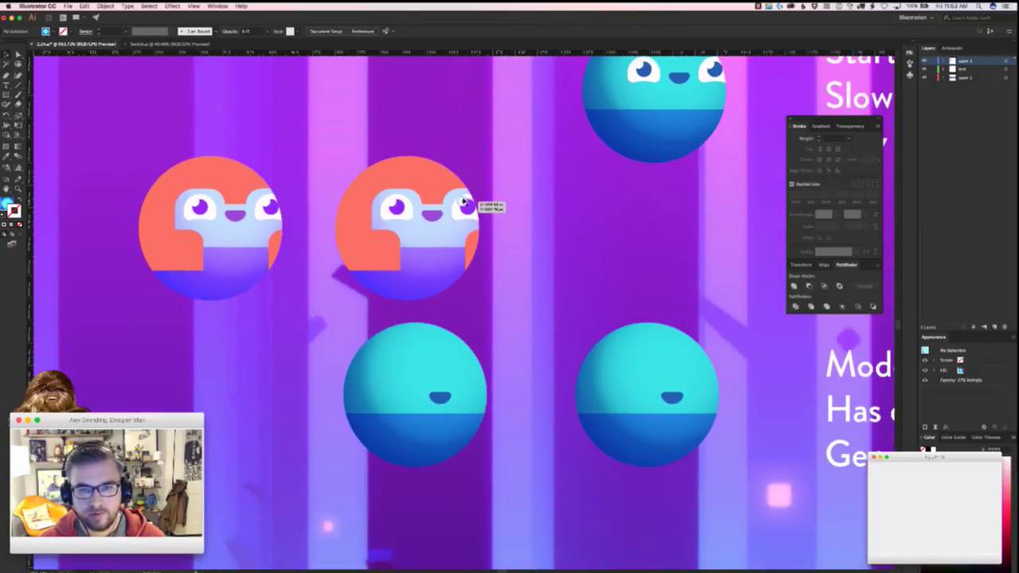
pyautogui.scroll(5, 464, 202)
pyautogui.click(528, 187)
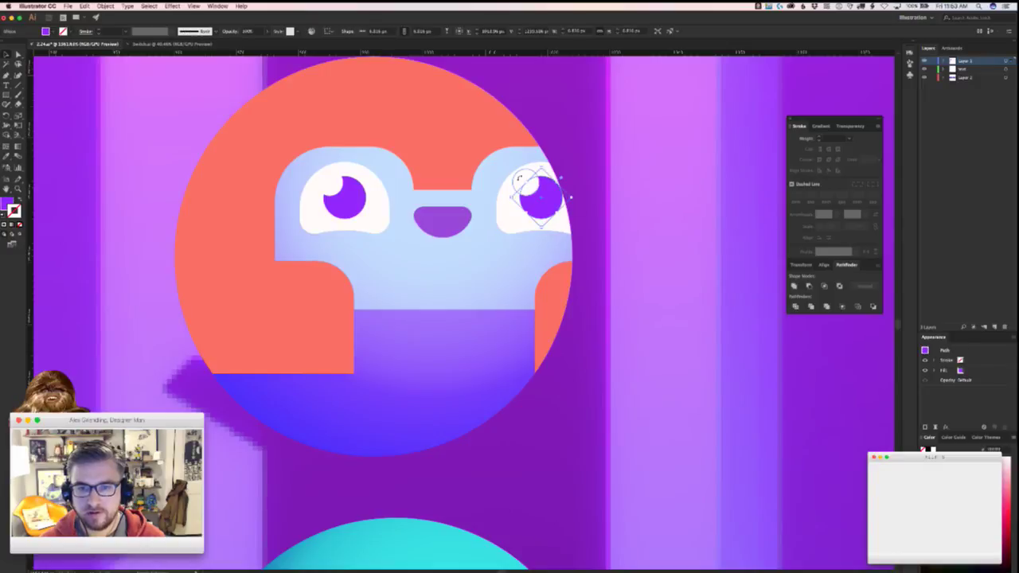
pyautogui.click(525, 181)
pyautogui.keyDown('shift'); pyautogui.click(331, 184); pyautogui.keyUp('shift')
pyautogui.press('Delete')
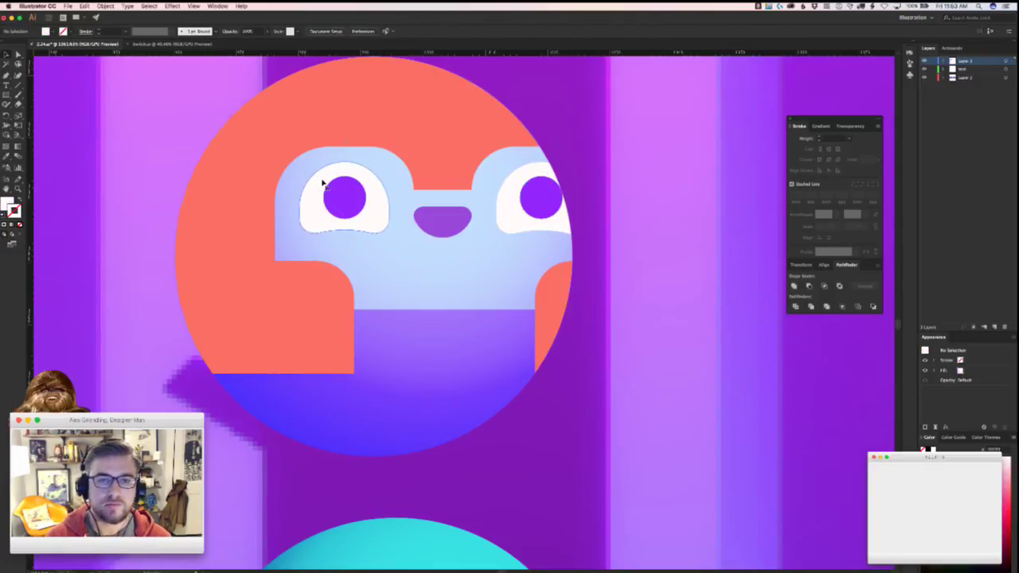
# - Restore the highlight circles on the second red-helmeted hero and cut them out of both purple pupils with Minus Back
pyautogui.press('super+z')
pyautogui.press('/')
pyautogui.click(873, 307)
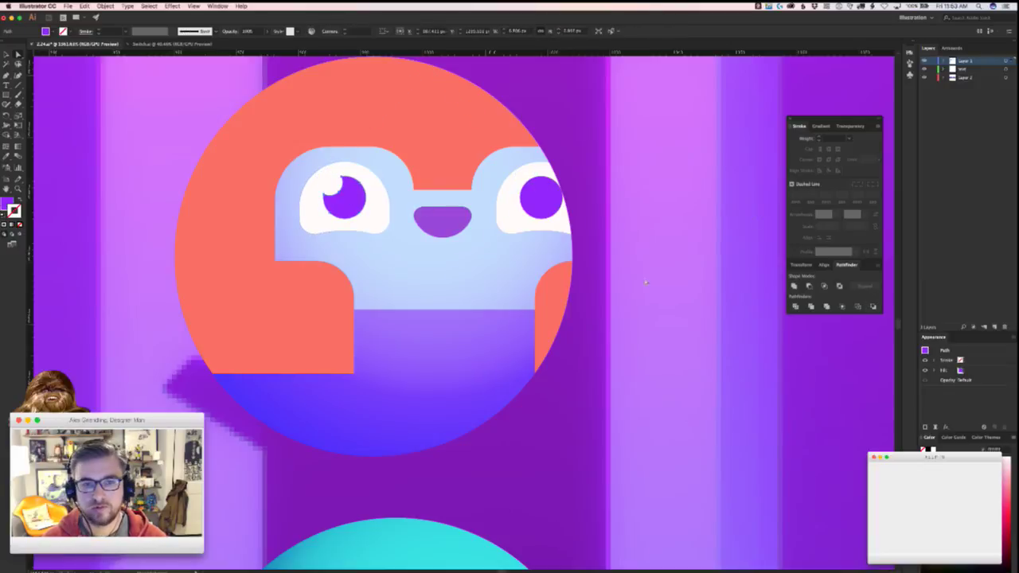
pyautogui.click(544, 199)
pyautogui.keyDown('shift'); pyautogui.click(526, 182); pyautogui.keyUp('shift')
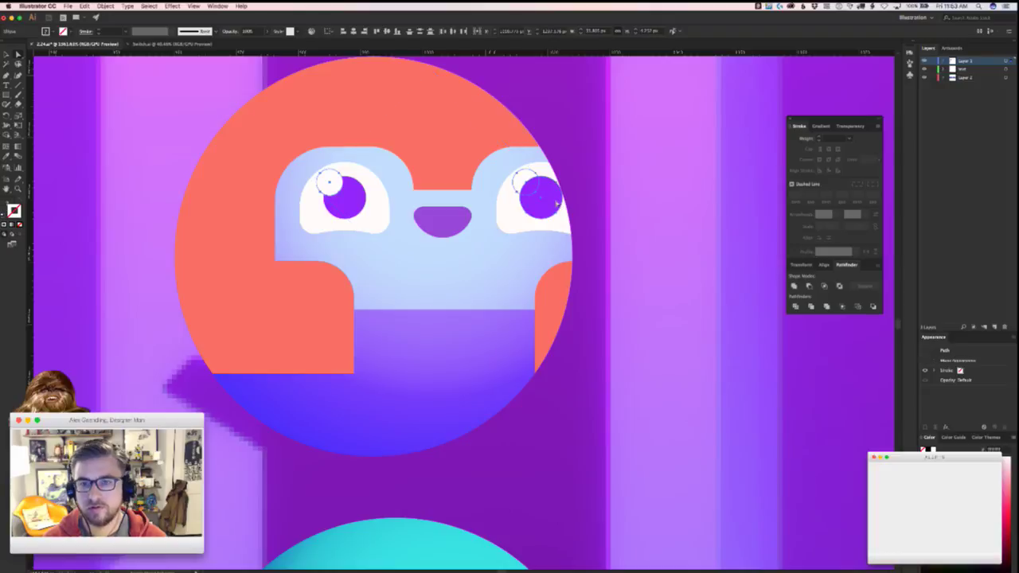
pyautogui.click(874, 306)
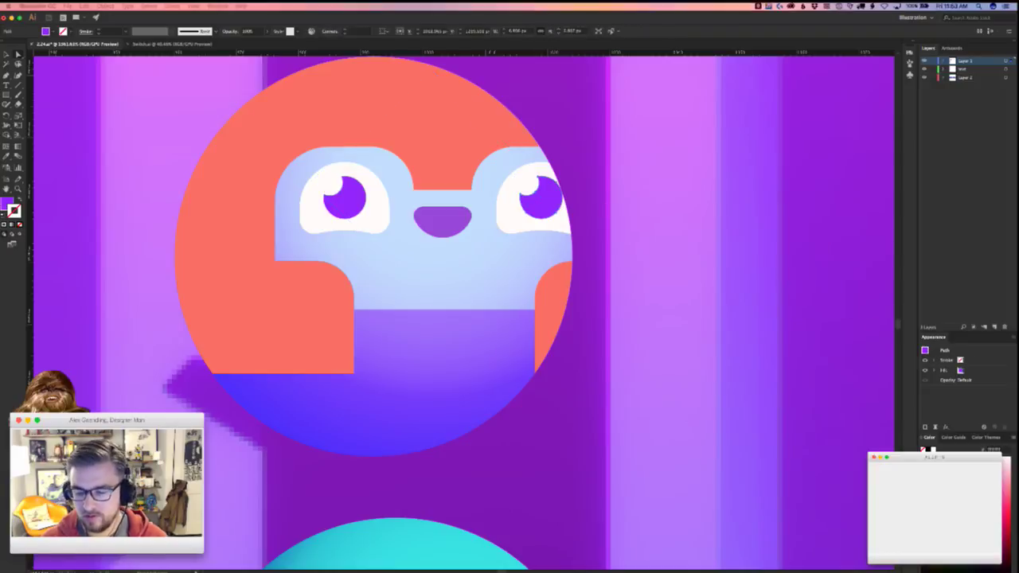
pyautogui.press('v')
pyautogui.click(610, 331)
pyautogui.scroll(-3, 593, 330)
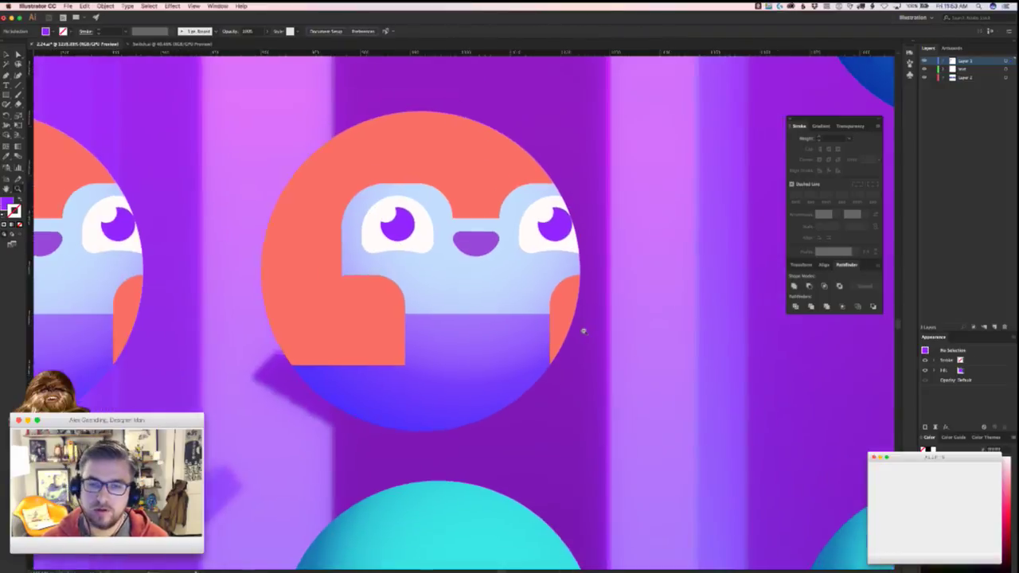
pyautogui.scroll(4, 588, 331)
pyautogui.scroll(-1, 390, 177)
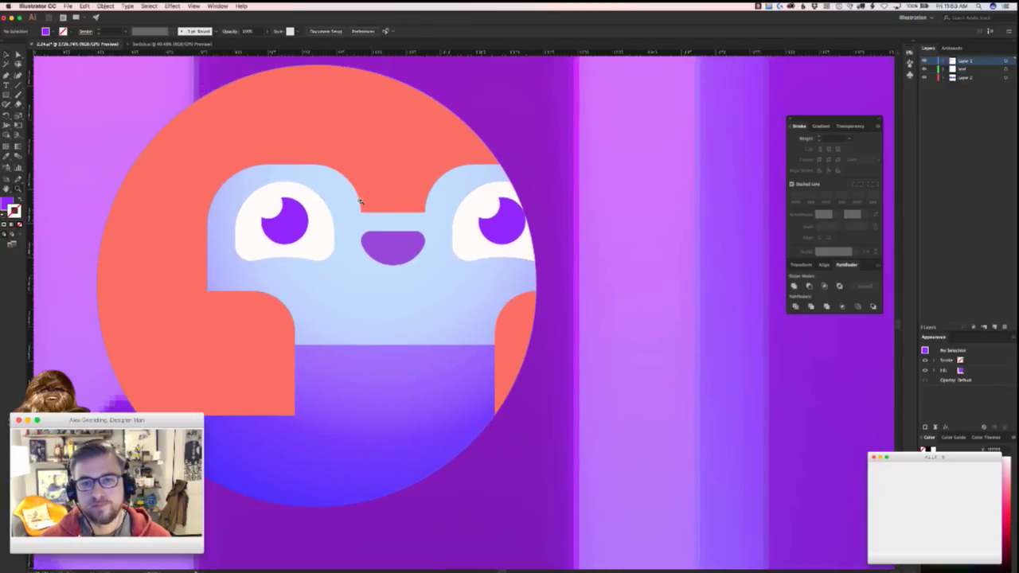
pyautogui.scroll(3, 368, 226)
pyautogui.moveTo(367, 226); pyautogui.dragTo(370, 226)
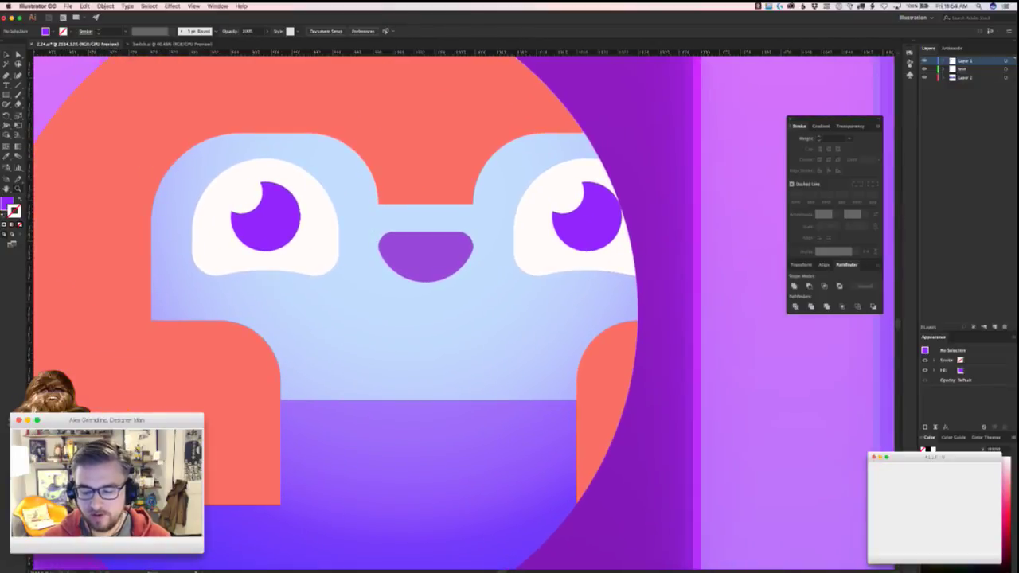
pyautogui.press('super+Tab')
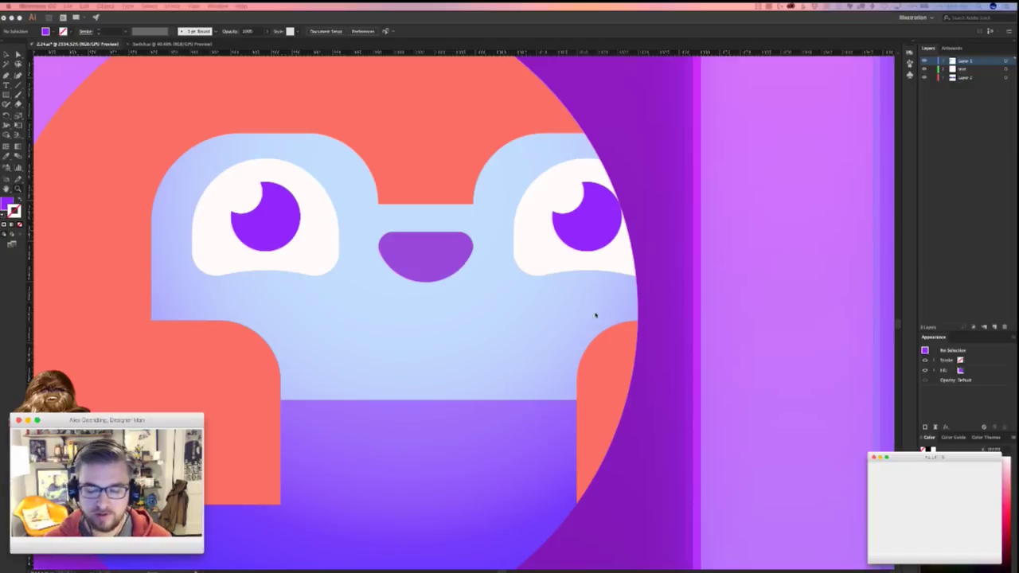
# - Move both eyes and the mouth of the second red-helmeted hero down, slightly toward its facing side
pyautogui.click(454, 301)
pyautogui.moveTo(483, 301); pyautogui.dragTo(398, 307)
pyautogui.click(551, 230)
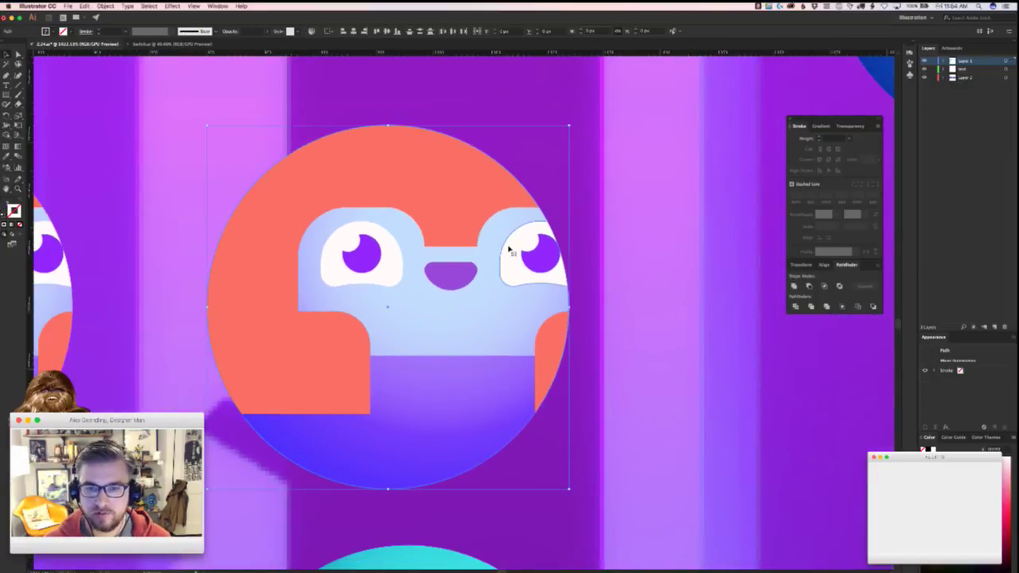
pyautogui.doubleClick(370, 259)
pyautogui.press('Escape')
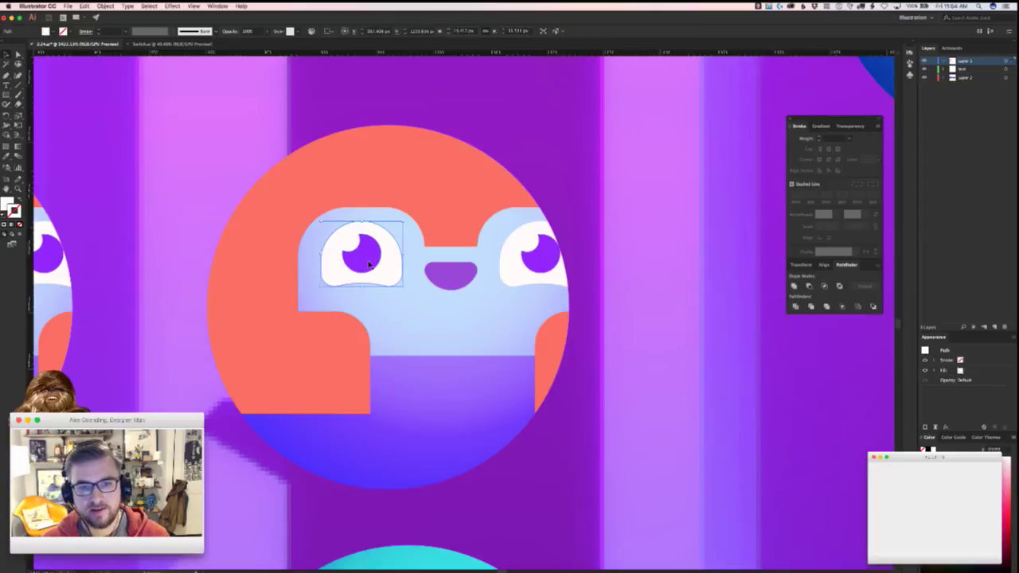
pyautogui.keyDown('shift'); pyautogui.click(453, 270); pyautogui.keyUp('shift')
pyautogui.keyDown('shift'); pyautogui.click(519, 269); pyautogui.keyUp('shift')
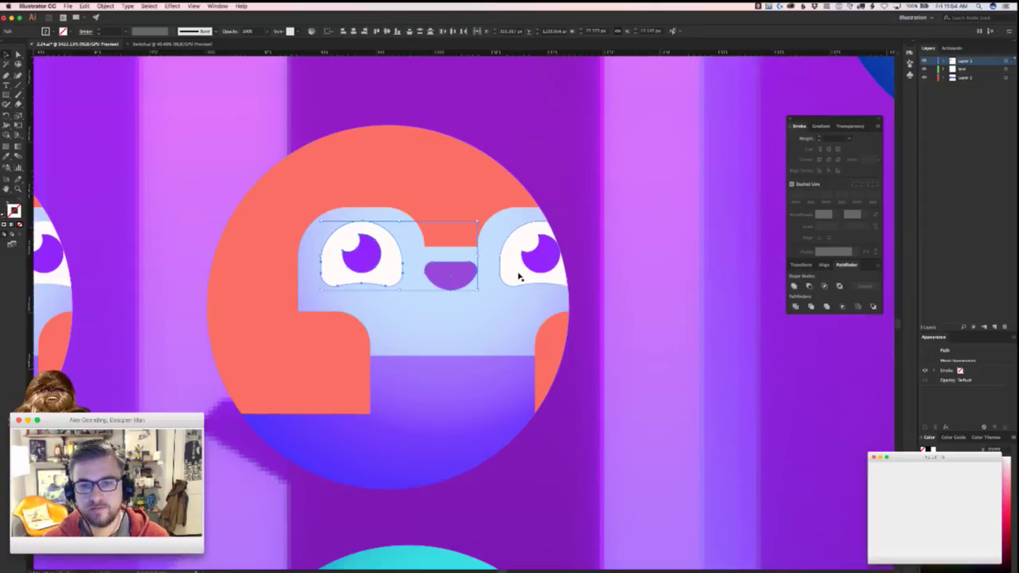
pyautogui.moveTo(539, 263); pyautogui.dragTo(548, 300)
# - Pull the red helmet up off the second hero and undo the move
pyautogui.press('z')
pyautogui.moveTo(605, 307); pyautogui.dragTo(409, 210)
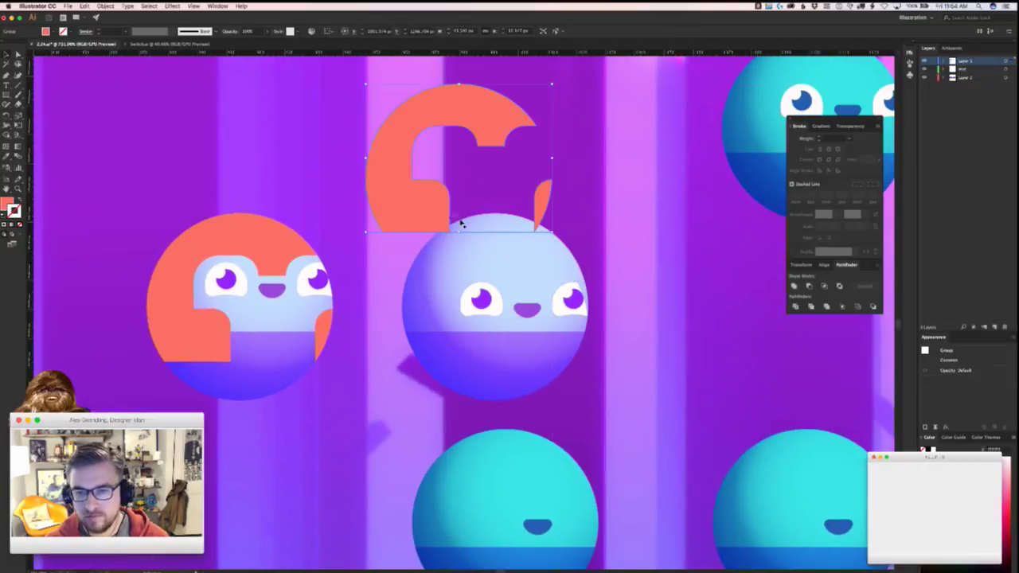
pyautogui.press('super+z')
# - Examine the teal Starter hero's face and compare its eye and mouth placement with the second red-helmeted hero
pyautogui.moveTo(615, 356); pyautogui.dragTo(395, 319)
pyautogui.hscroll(3, 395, 320)
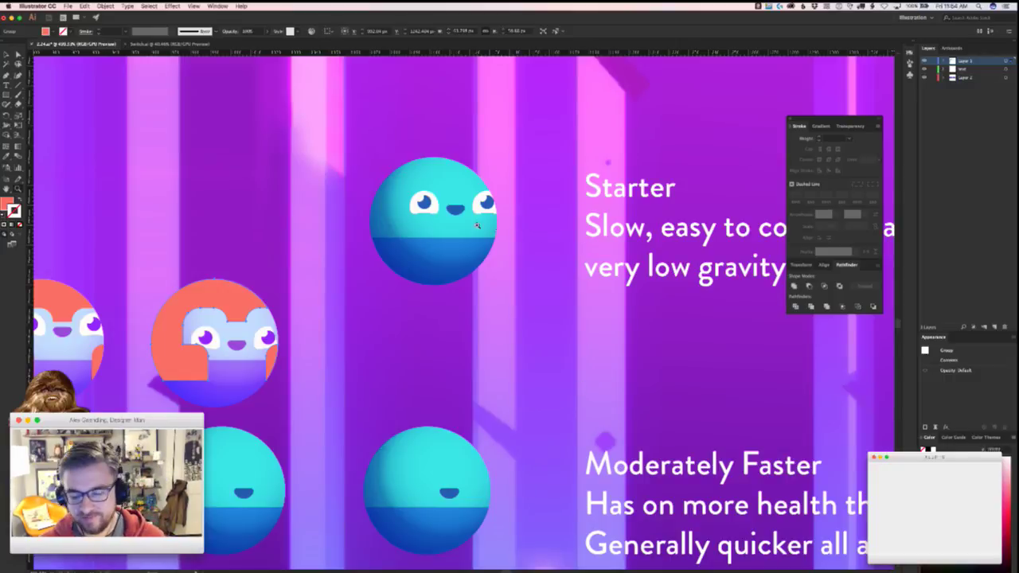
pyautogui.scroll(5, 461, 210)
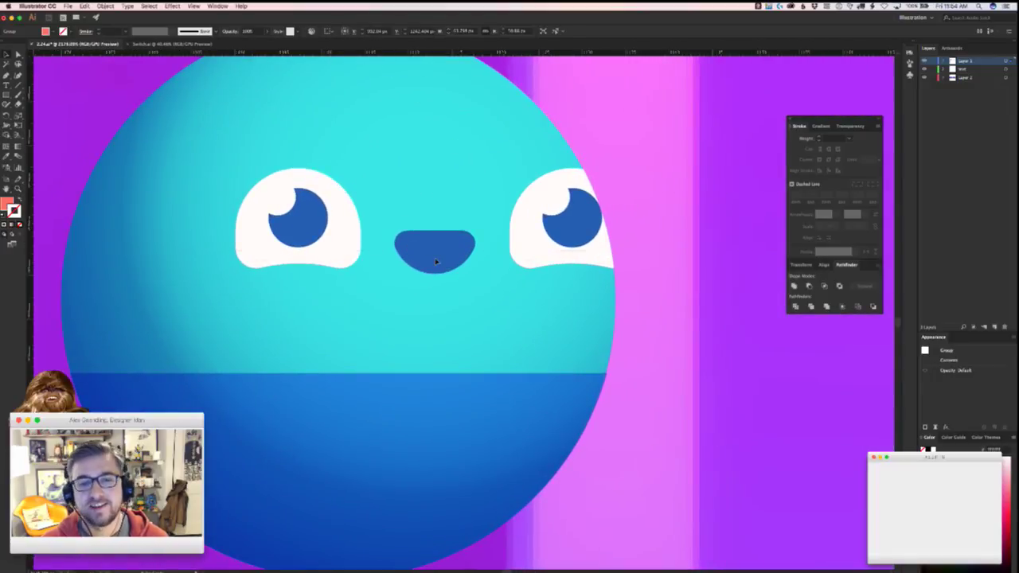
pyautogui.scroll(-6, 475, 382)
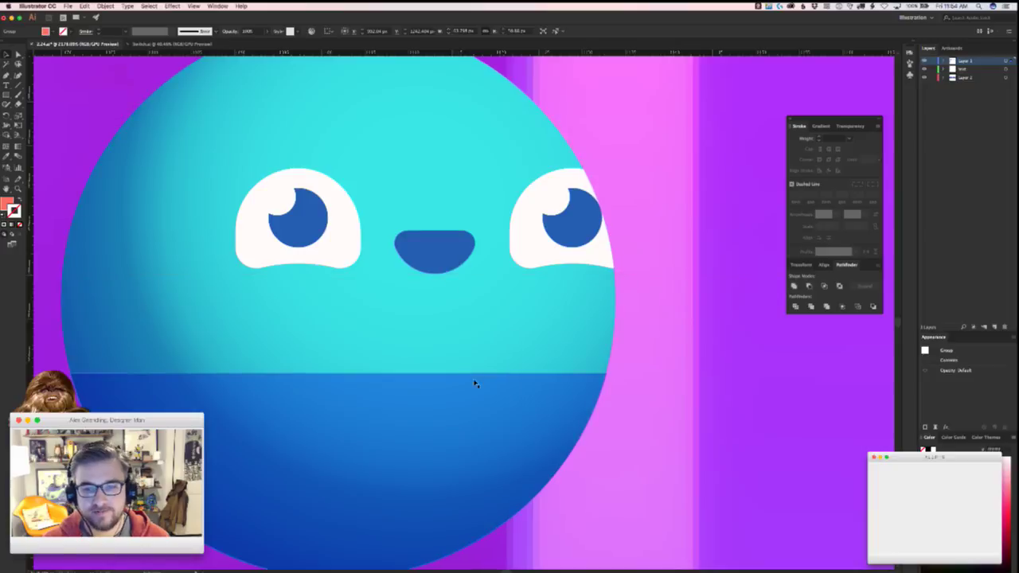
pyautogui.scroll(5, 426, 349)
pyautogui.scroll(1, 426, 349)
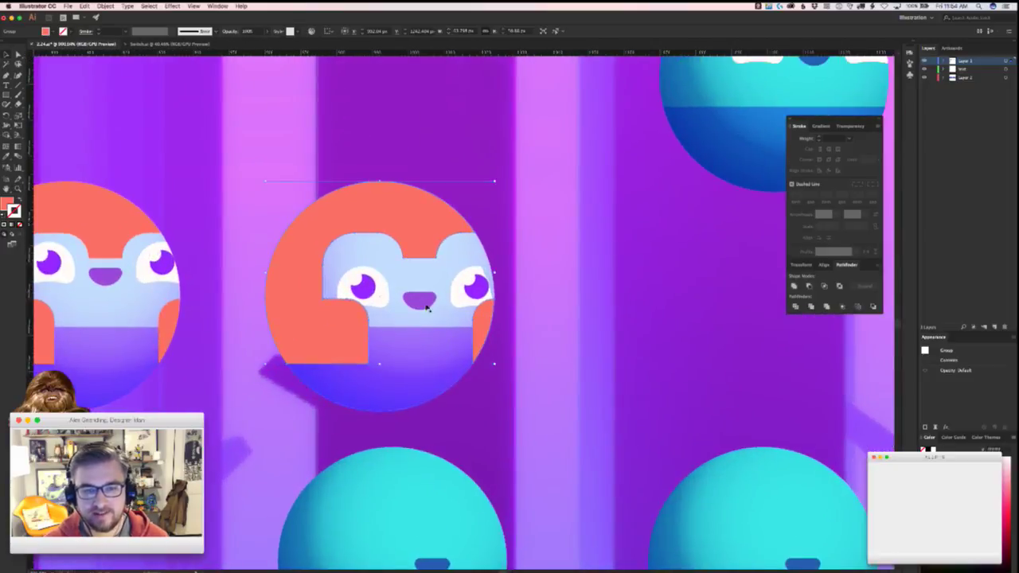
pyautogui.scroll(4, 430, 314)
pyautogui.scroll(2, 395, 277)
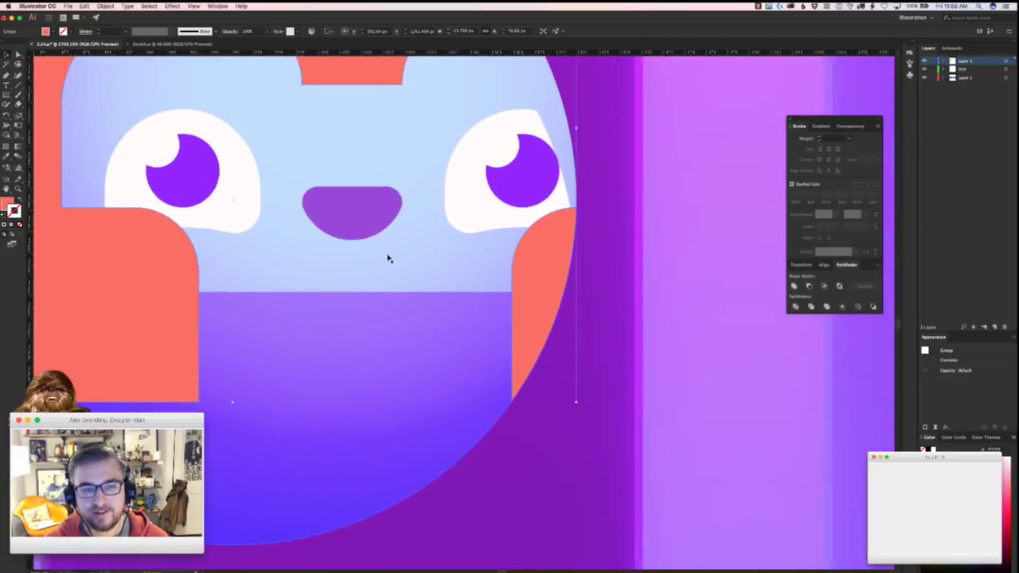
pyautogui.click(355, 216)
pyautogui.scroll(-4, 571, 245)
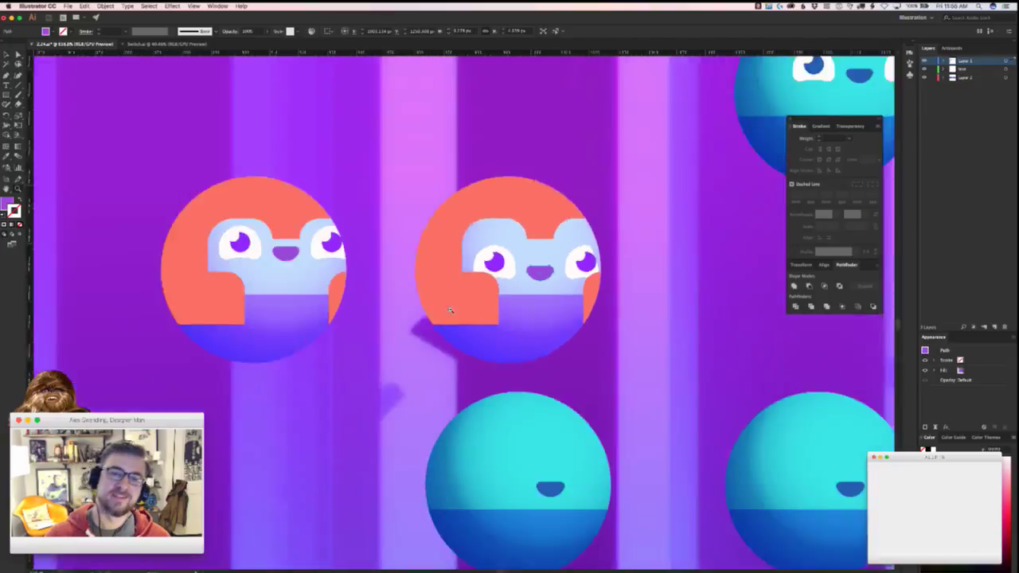
pyautogui.click(650, 299)
pyautogui.scroll(4, 629, 236)
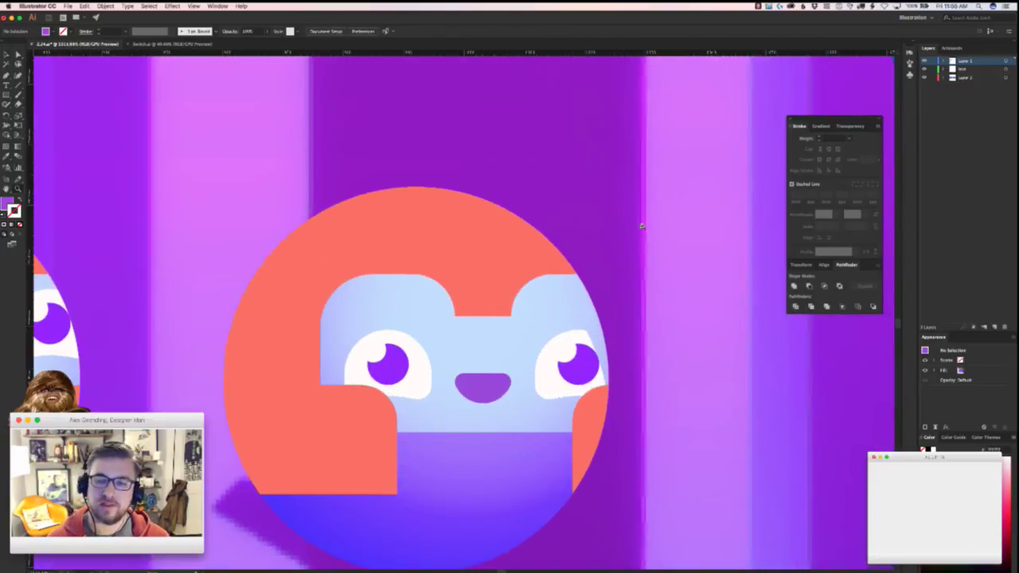
# - Trim the white of the second red-helmeted hero's outer eye to the edge of the body circle with Intersect
pyautogui.moveTo(428, 341); pyautogui.dragTo(609, 371)
pyautogui.press('super+shift+a')
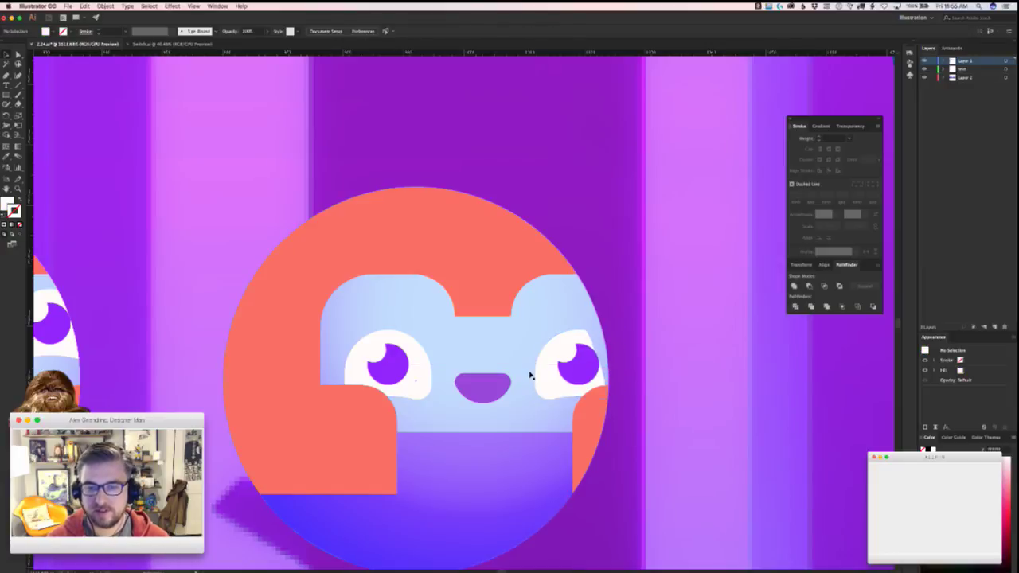
pyautogui.click(553, 373)
pyautogui.press('super+shift+bracketright')
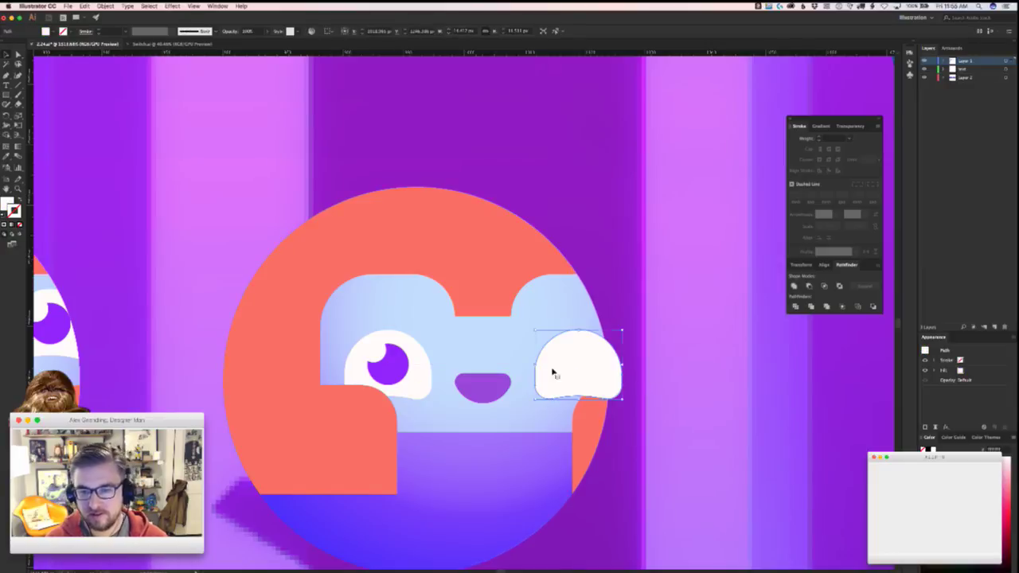
pyautogui.keyDown('shift'); pyautogui.click(576, 295); pyautogui.keyUp('shift')
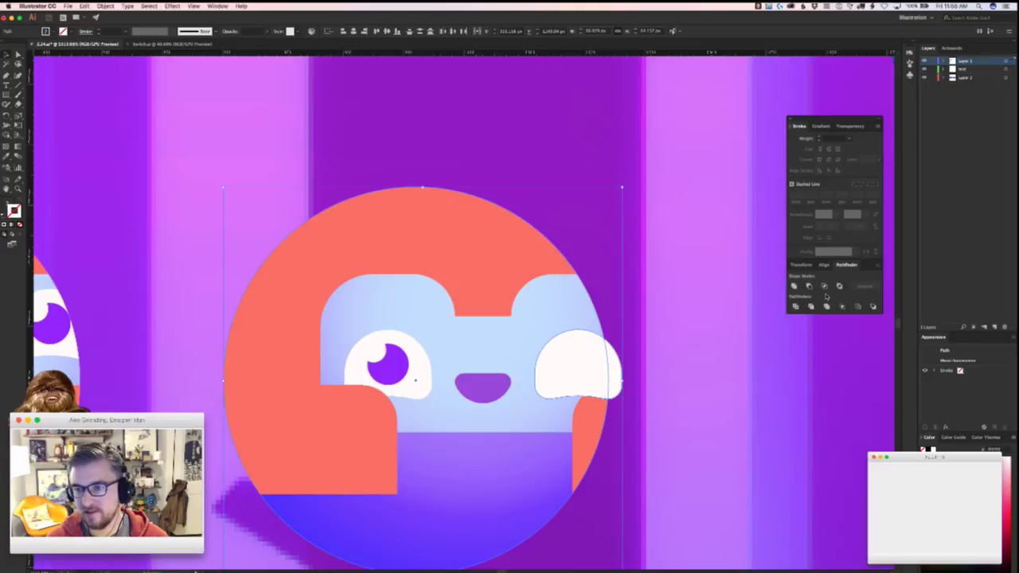
pyautogui.click(631, 362)
pyautogui.click(613, 375)
pyautogui.keyDown('shift'); pyautogui.click(616, 375); pyautogui.keyUp('shift')
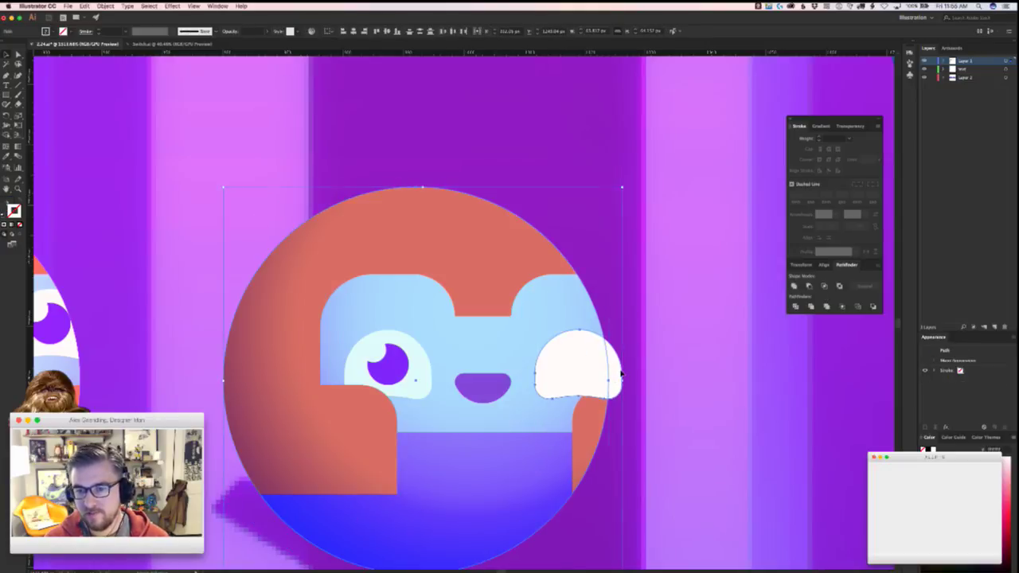
pyautogui.click(824, 286)
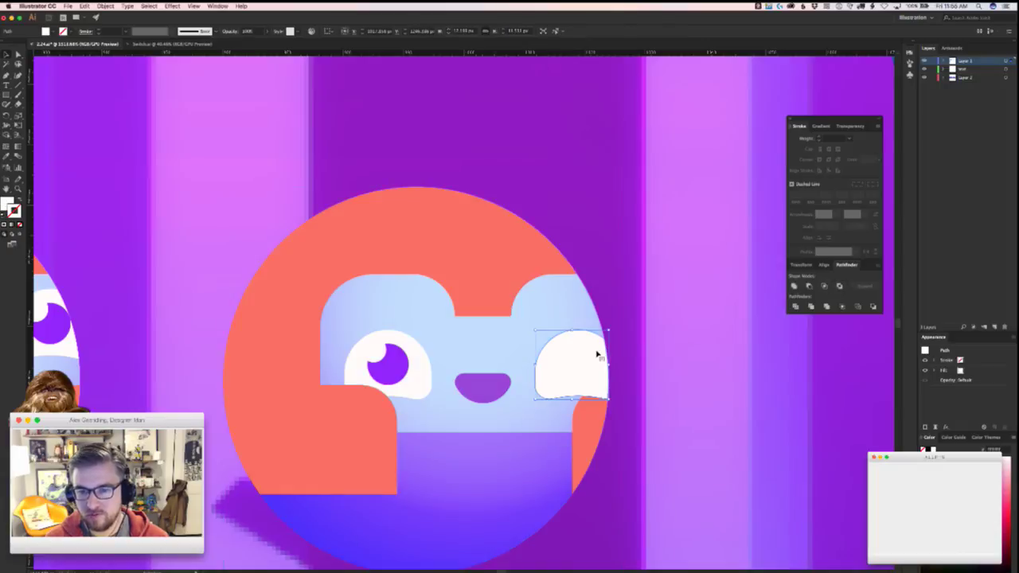
# - Restack the trimmed eye white so it sits behind its purple pupil and the red helmet
pyautogui.hotkey('ctrl', 'z')
pyautogui.click(673, 393)
pyautogui.moveTo(571, 291); pyautogui.dragTo(587, 332)
pyautogui.press('i')
pyautogui.click(593, 378)
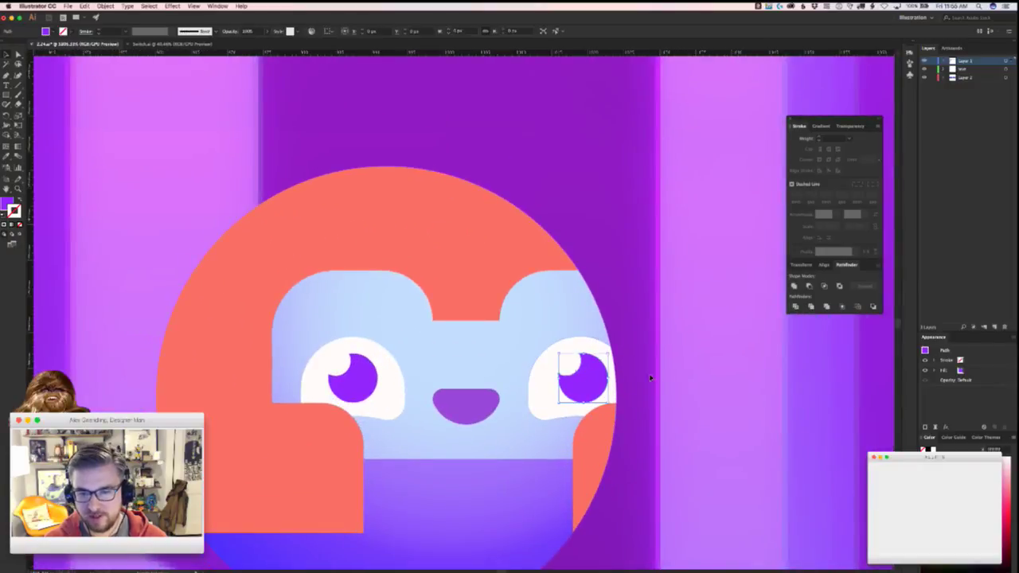
pyautogui.moveTo(677, 385); pyautogui.dragTo(700, 403)
pyautogui.hotkey('ctrl', 'z')
pyautogui.hotkey('ctrl', 'z')
pyautogui.click(701, 407)
pyautogui.press('v')
pyautogui.click(515, 390)
pyautogui.moveTo(520, 446); pyautogui.dragTo(601, 433)
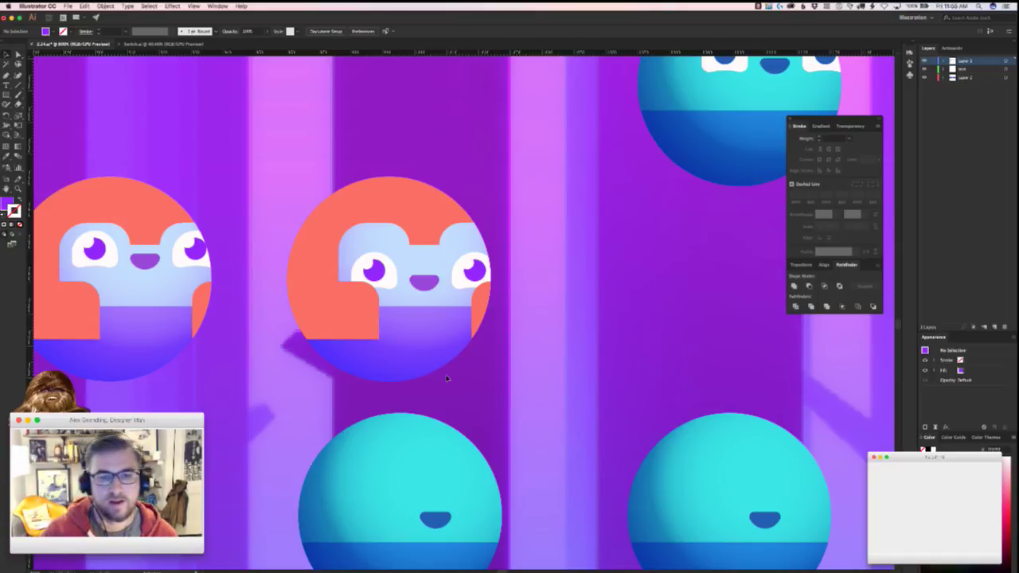
# - Move the whole red helmet off the second hero into the empty space just above it
pyautogui.moveTo(359, 295); pyautogui.dragTo(349, 337)
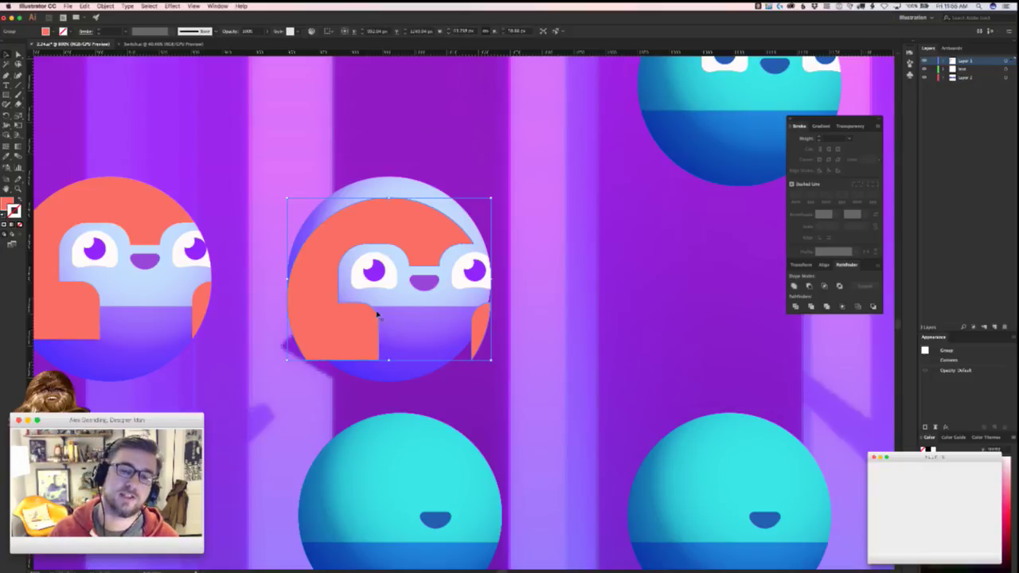
pyautogui.moveTo(380, 325); pyautogui.dragTo(396, 251)
pyautogui.scroll(3, 395, 253)
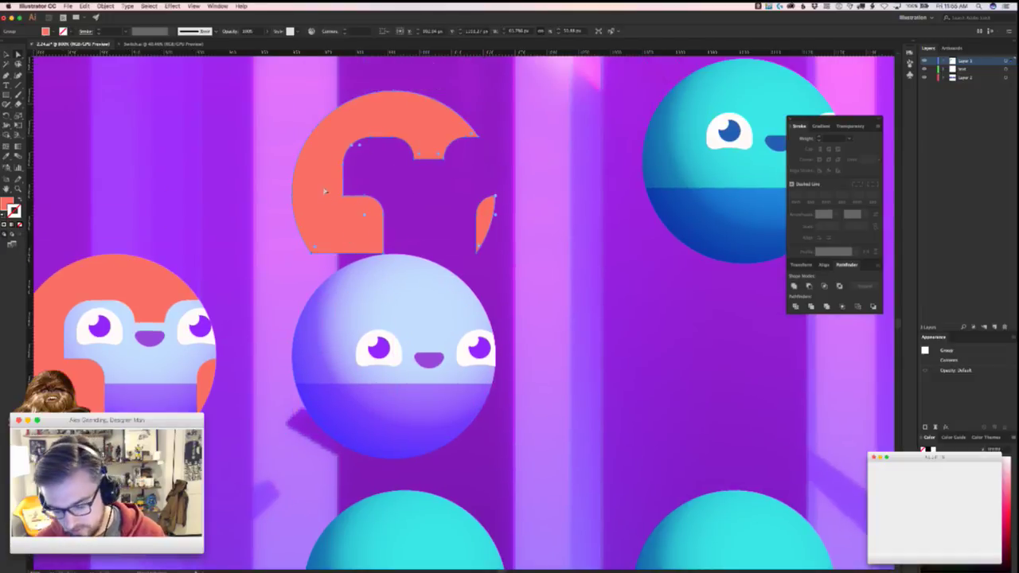
# - Draw a rectangle across the helmet's lower part and use it with Minus Back to cut the helmet at cheek height
pyautogui.click(277, 194)
pyautogui.moveTo(276, 194); pyautogui.dragTo(511, 312)
pyautogui.press('super+z')
pyautogui.press('super+z')
pyautogui.press('super+shift+z')
pyautogui.press('super+shift+z')
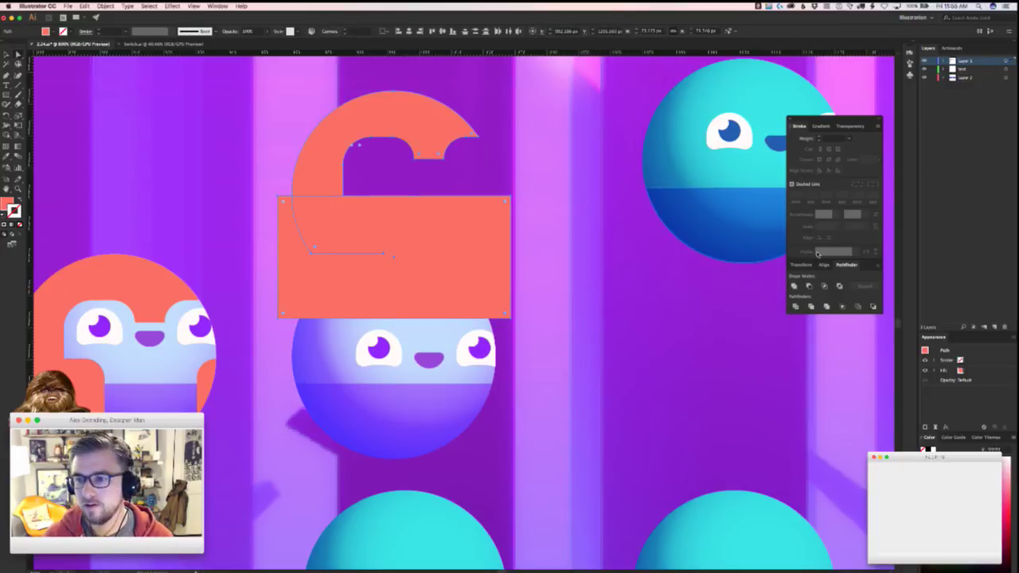
pyautogui.click(872, 307)
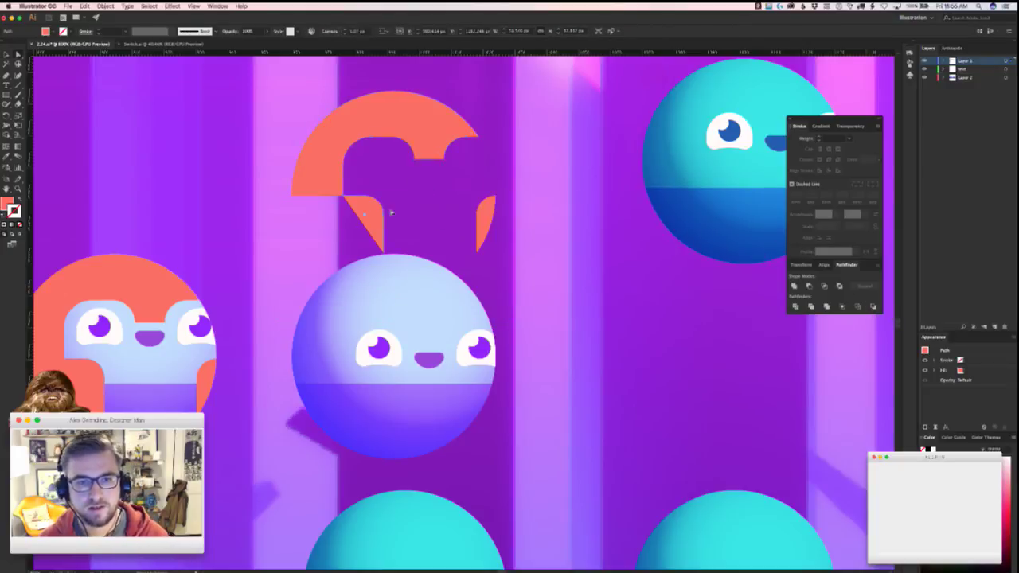
# - Delete the two leftover cheek pieces and place the remaining helmet back over the second hero's head
pyautogui.click(365, 217)
pyautogui.press('Delete')
pyautogui.click(484, 215)
pyautogui.press('Delete')
pyautogui.moveTo(428, 152); pyautogui.dragTo(431, 318)
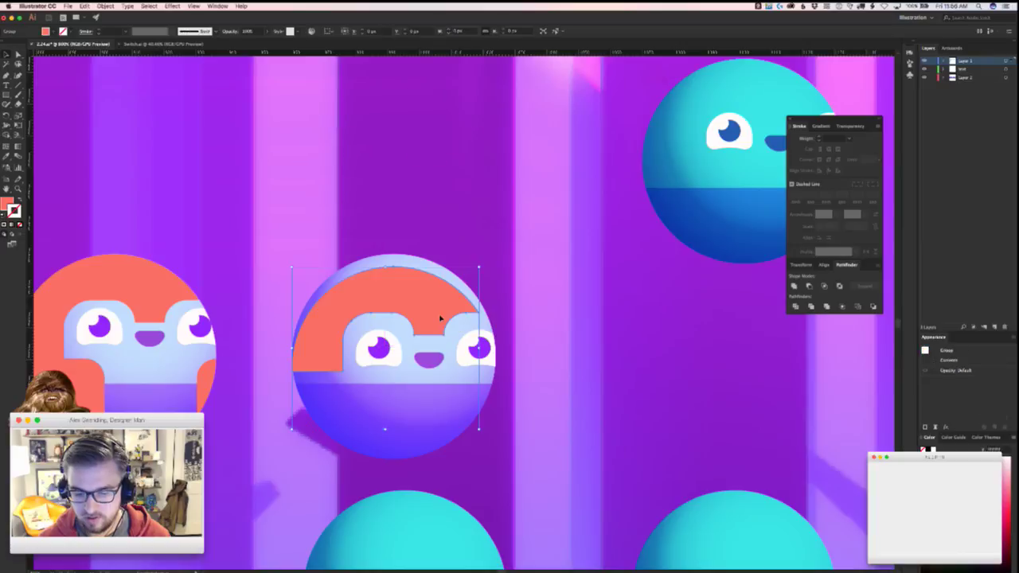
pyautogui.click(523, 288)
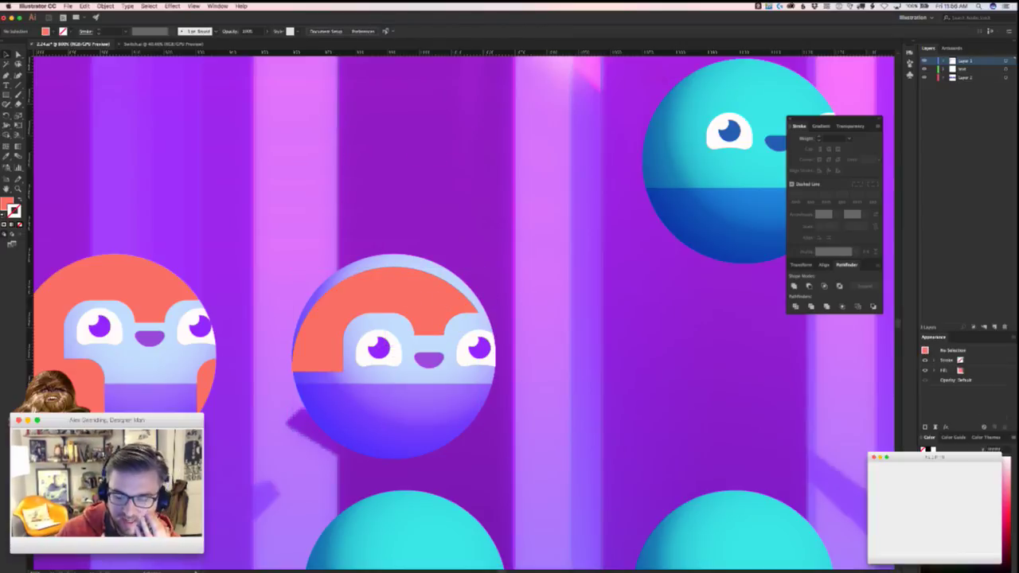
# - Reshape the second hero's red helmet so its crown, left side and right tip extend past the head circle
pyautogui.press('super+Tab')
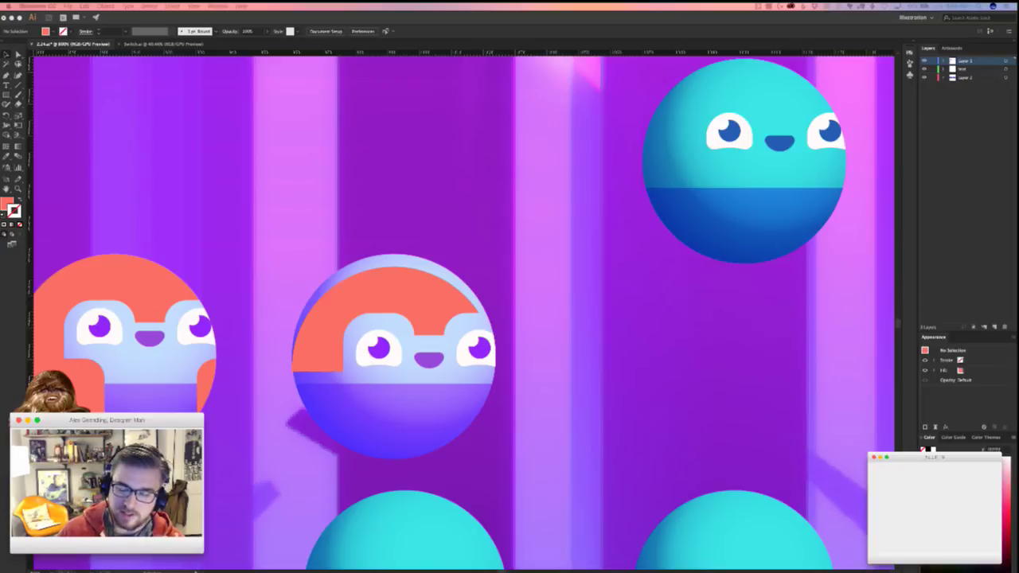
pyautogui.click(497, 258)
pyautogui.press('z')
pyautogui.moveTo(296, 359); pyautogui.dragTo(232, 441)
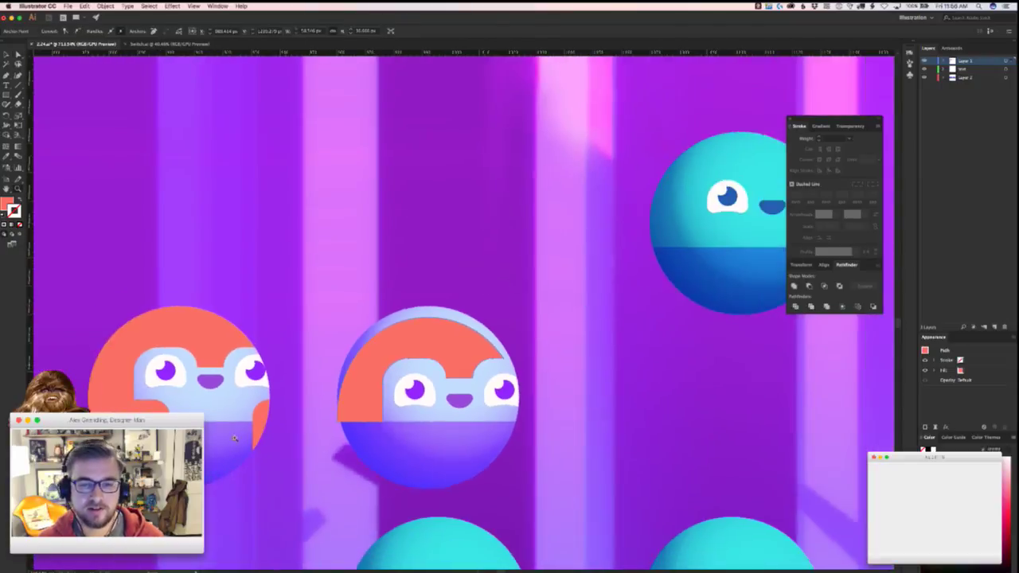
pyautogui.click(430, 314)
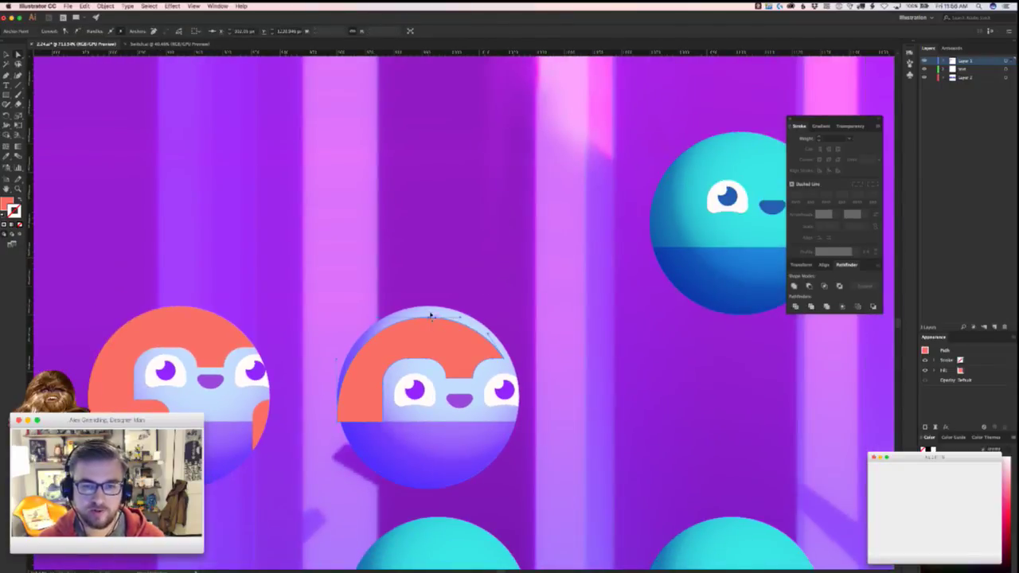
pyautogui.moveTo(433, 316); pyautogui.dragTo(431, 291)
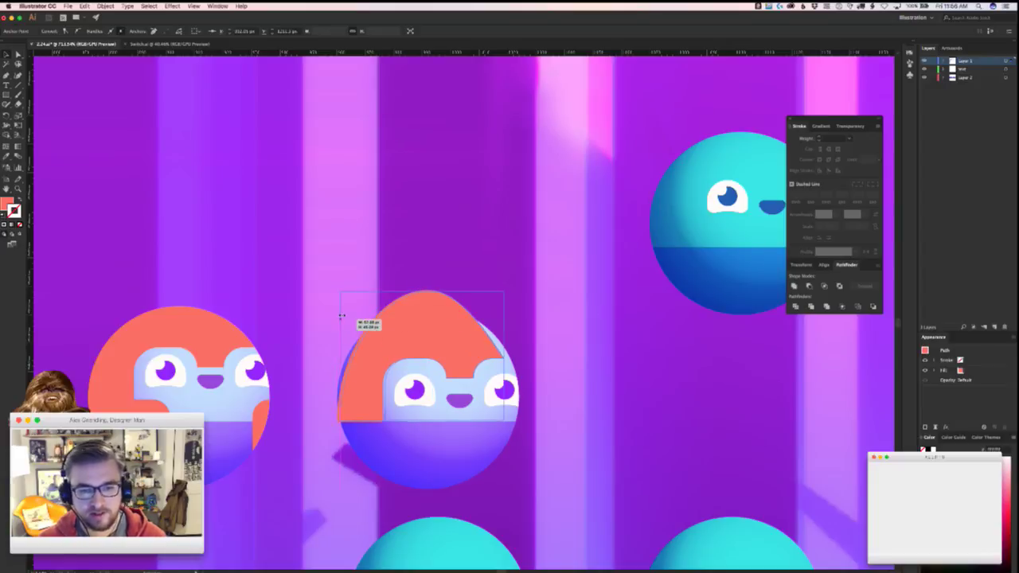
pyautogui.click(341, 375)
pyautogui.moveTo(337, 421); pyautogui.dragTo(338, 422)
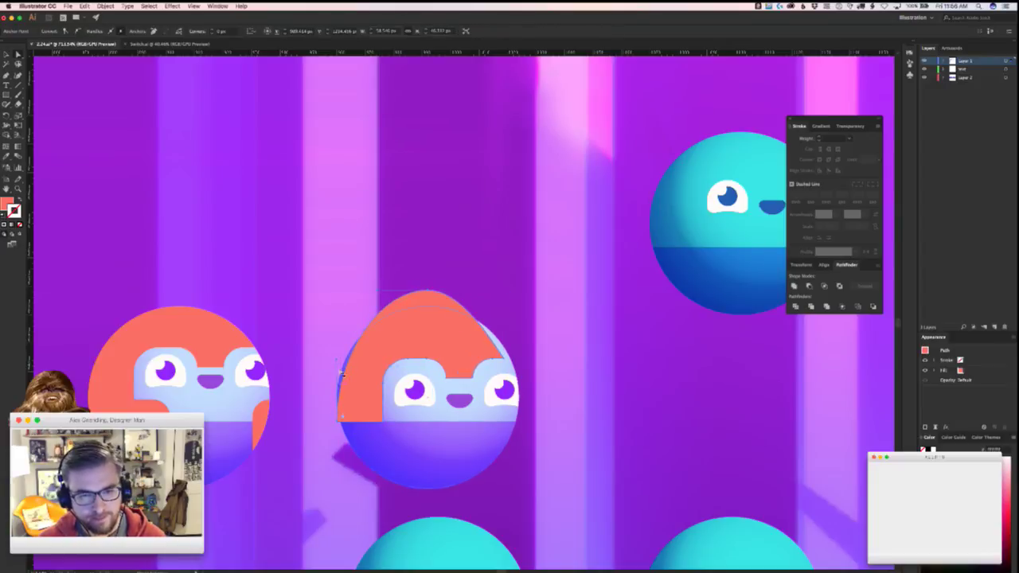
pyautogui.moveTo(362, 241); pyautogui.dragTo(363, 242)
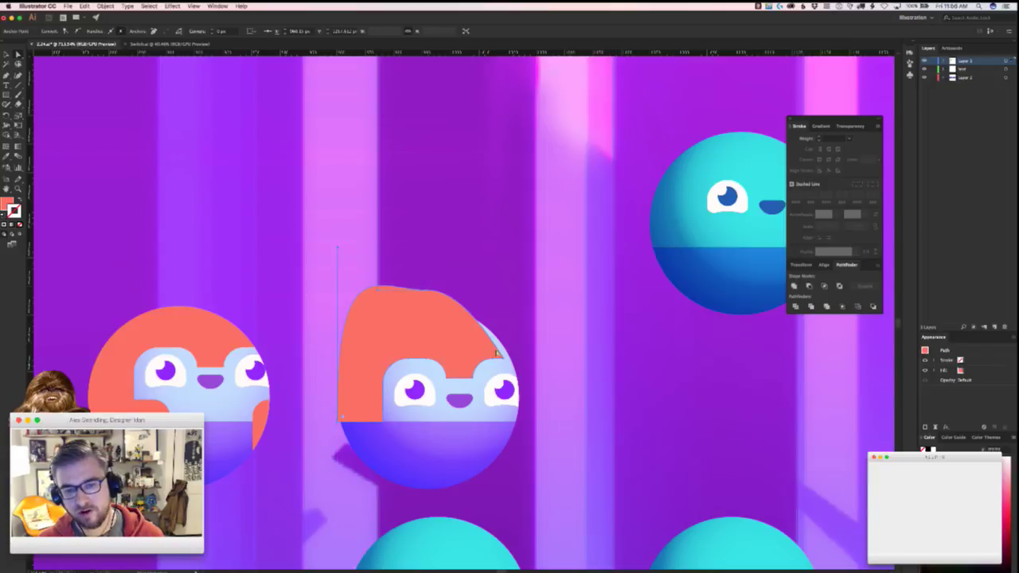
pyautogui.moveTo(507, 356); pyautogui.dragTo(523, 358)
pyautogui.click(548, 358)
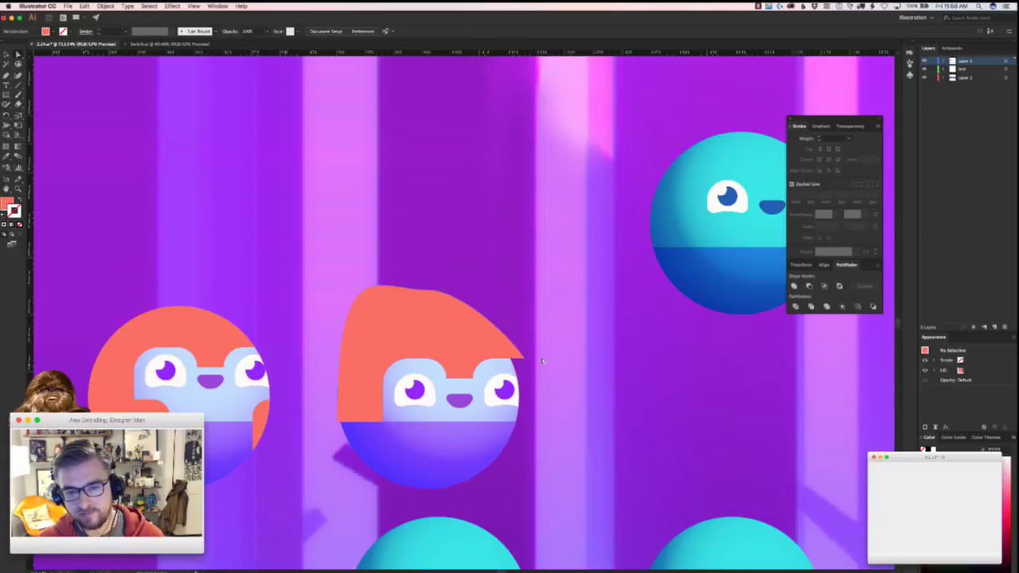
# - Paste a copy of the second hero's head circle in front and intersect it with the oversized helmet
pyautogui.click(482, 300)
pyautogui.click(492, 365)
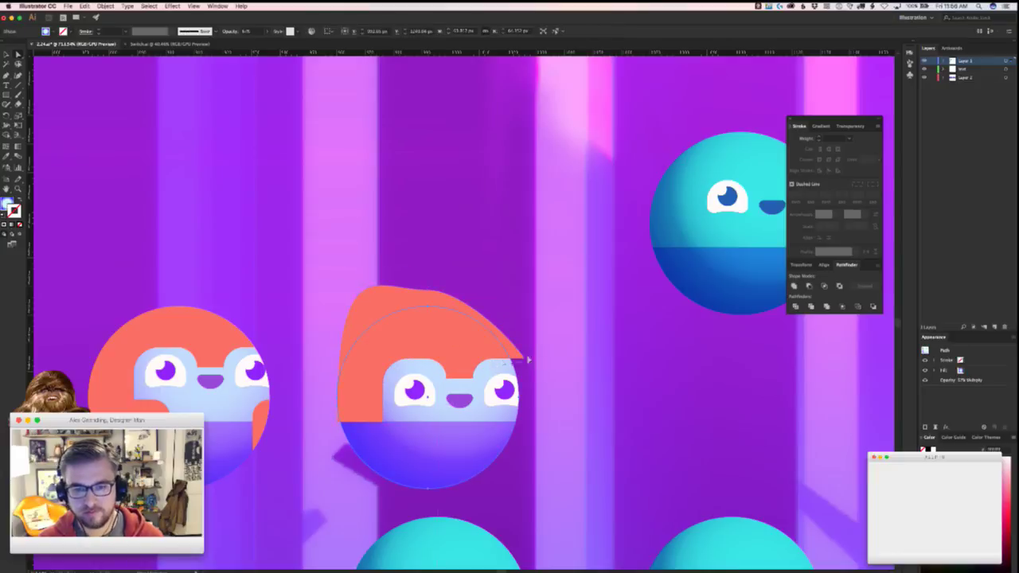
pyautogui.click(552, 354)
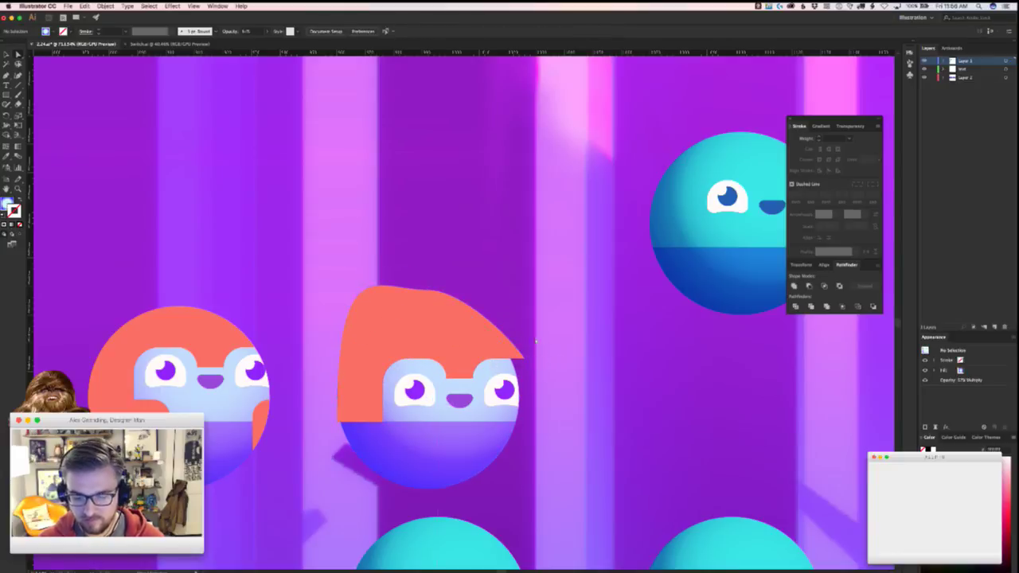
pyautogui.click(373, 301)
pyautogui.press('super+f')
pyautogui.keyDown('shift'); pyautogui.click(374, 298); pyautogui.keyUp('shift')
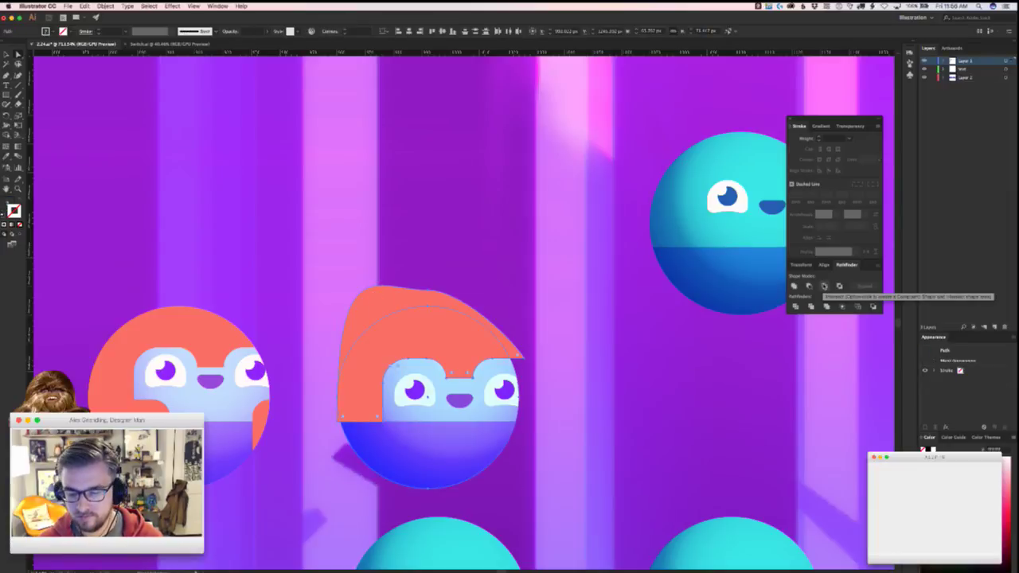
pyautogui.click(825, 286)
pyautogui.press('v')
pyautogui.click(567, 311)
pyautogui.press('z')
pyautogui.moveTo(567, 311); pyautogui.dragTo(472, 133)
pyautogui.press('v')
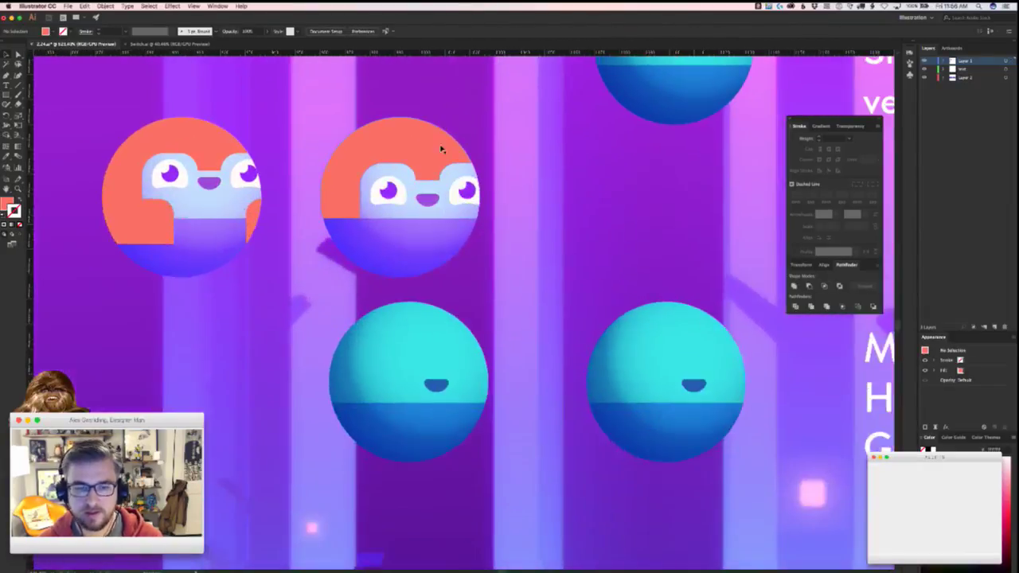
# - Copy the second hero's eyes, mouth and red helmet onto the teal body directly below, aligned with its circle
pyautogui.scroll(3, 469, 191)
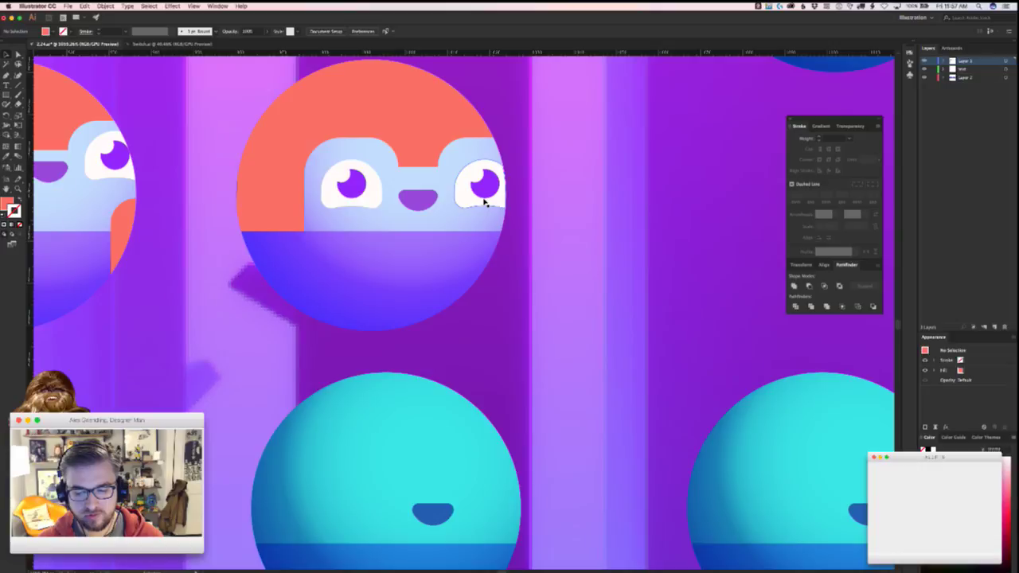
pyautogui.click(470, 199)
pyautogui.keyDown('shift'); pyautogui.click(414, 199); pyautogui.keyUp('shift')
pyautogui.keyDown('shift'); pyautogui.click(358, 192); pyautogui.keyUp('shift')
pyautogui.keyDown('shift'); pyautogui.click(394, 118); pyautogui.keyUp('shift')
pyautogui.moveTo(438, 132); pyautogui.dragTo(444, 427)
pyautogui.scroll(-5, 418, 333)
pyautogui.hscroll(-3, 418, 333)
pyautogui.scroll(-3, 418, 333)
pyautogui.moveTo(387, 391); pyautogui.dragTo(362, 407)
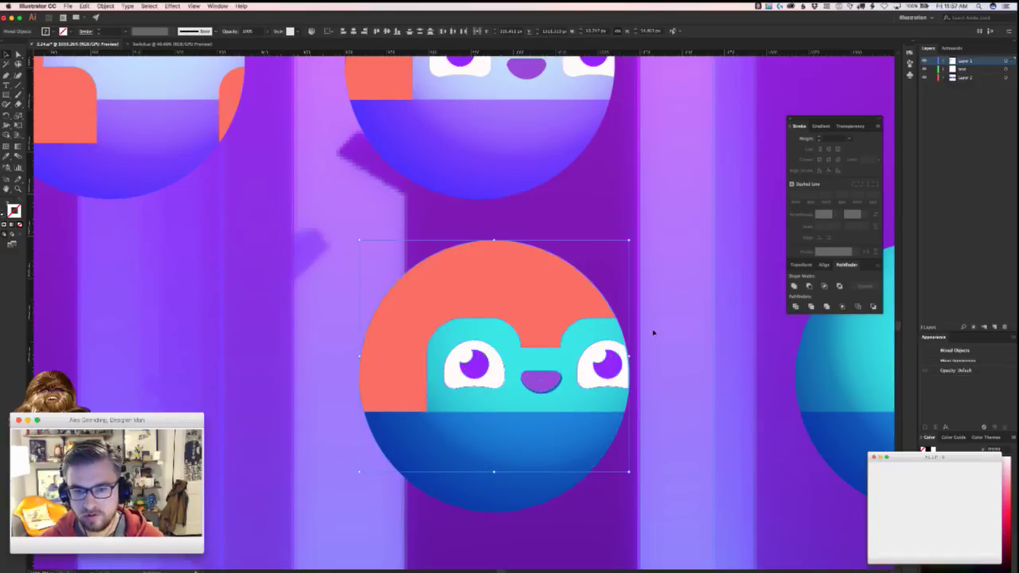
pyautogui.click(690, 358)
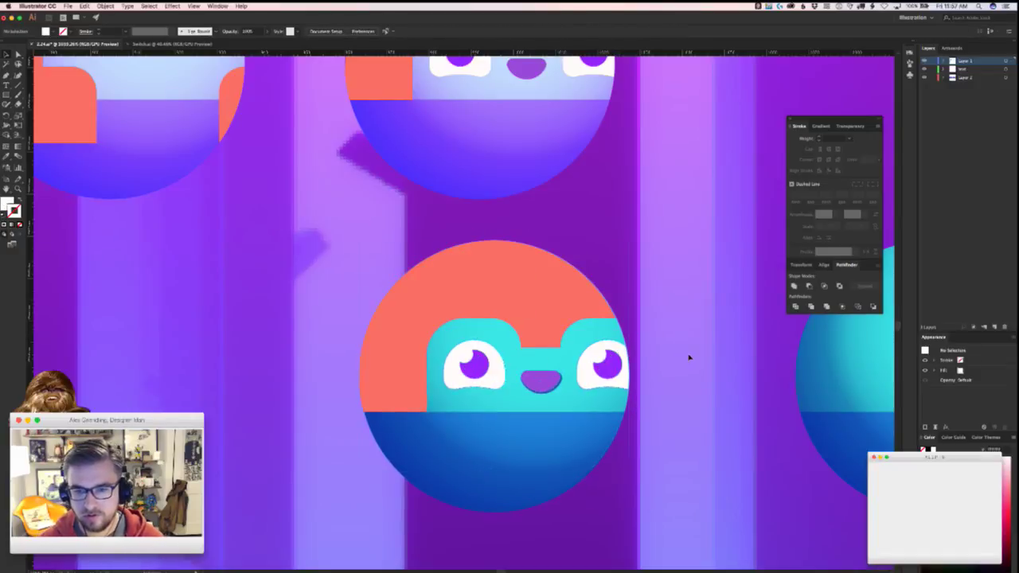
# - Recolour the helmeted teal hero's purple pupils and mouth with the dark blue of the bare teal hero's mouth
pyautogui.click(555, 370)
pyautogui.press('super+shift+a')
pyautogui.scroll(-5, 478, 371)
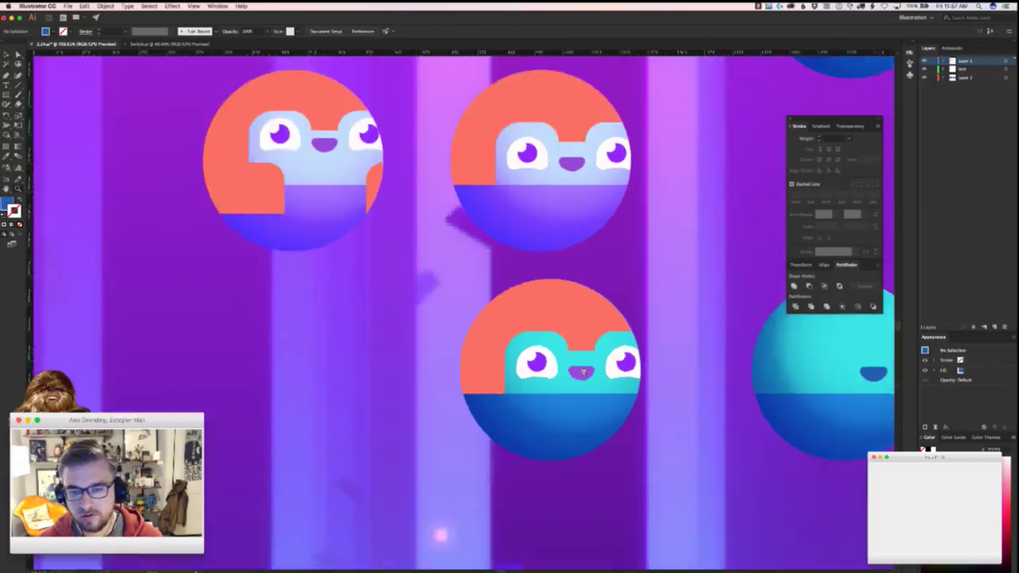
pyautogui.hscroll(4, 427, 368)
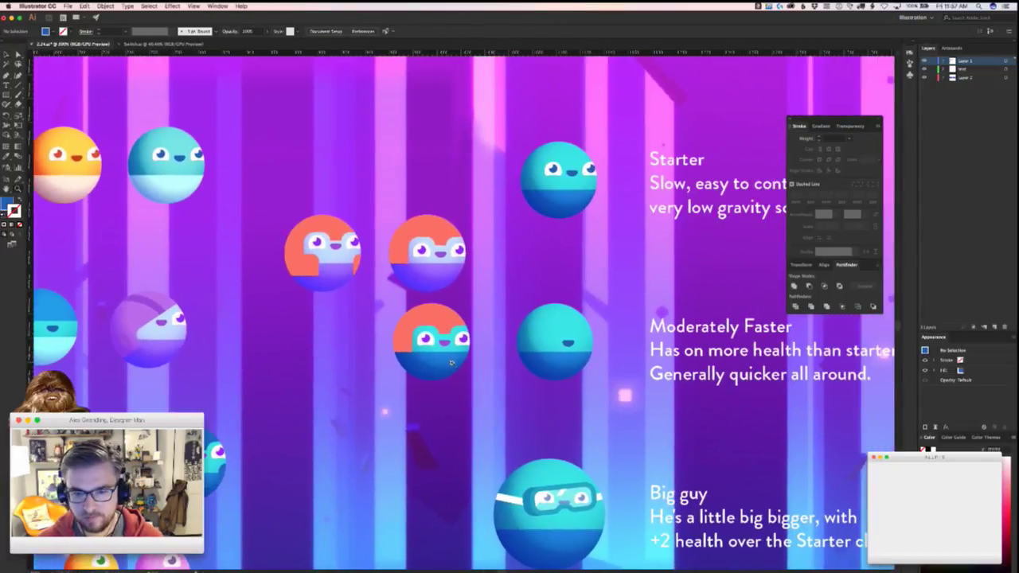
pyautogui.scroll(5, 446, 352)
pyautogui.click(390, 322)
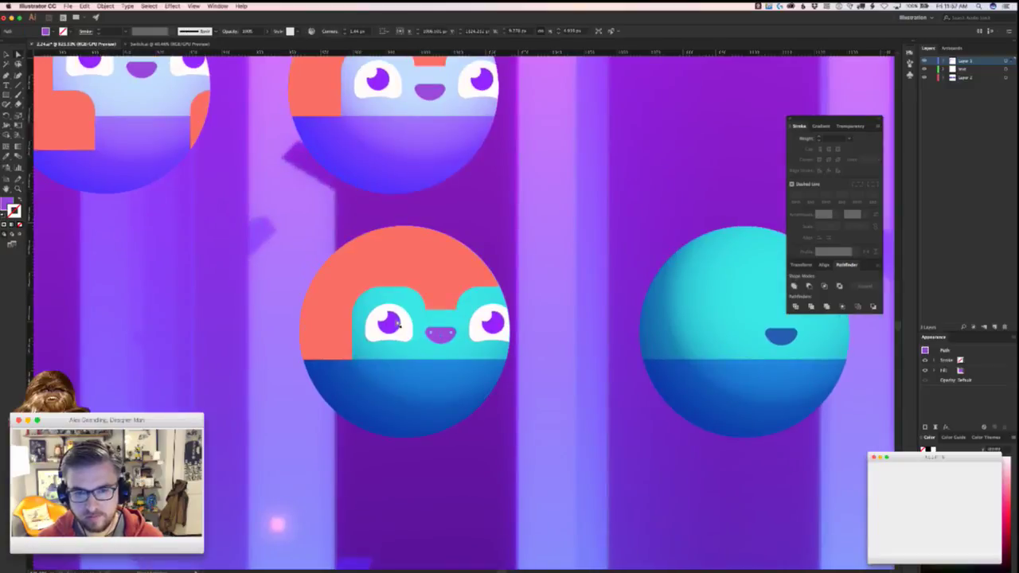
pyautogui.scroll(-5, 455, 363)
pyautogui.scroll(2, 456, 363)
pyautogui.click(475, 343)
pyautogui.scroll(-5, 517, 326)
pyautogui.hscroll(-5, 518, 326)
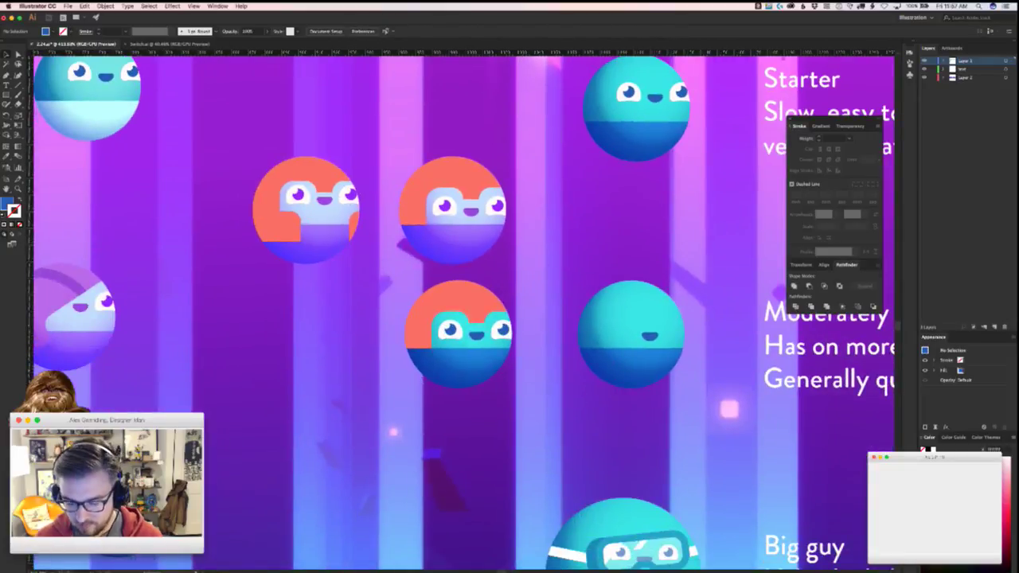
pyautogui.press('super+Tab')
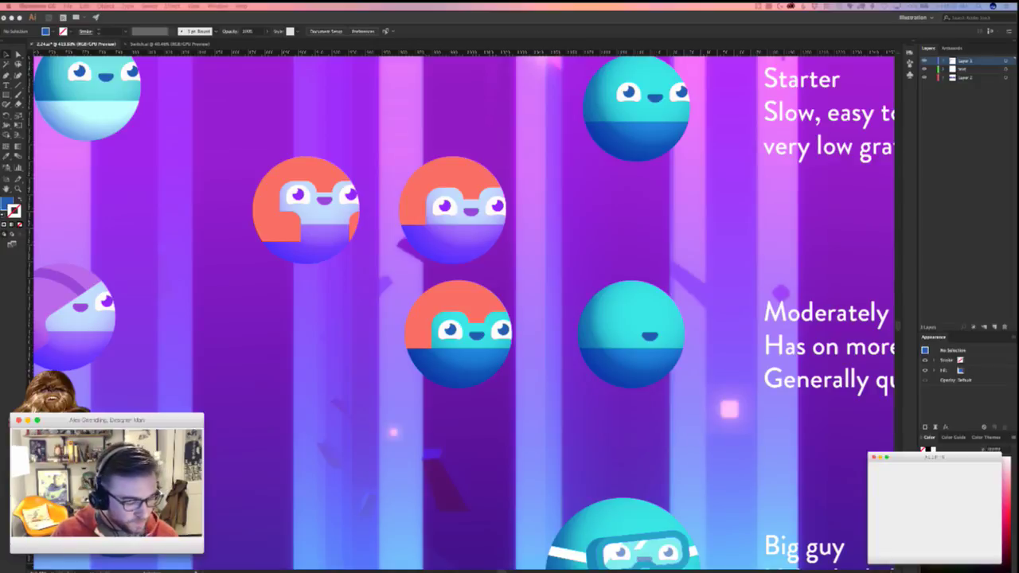
pyautogui.click(550, 311)
pyautogui.scroll(5, 515, 353)
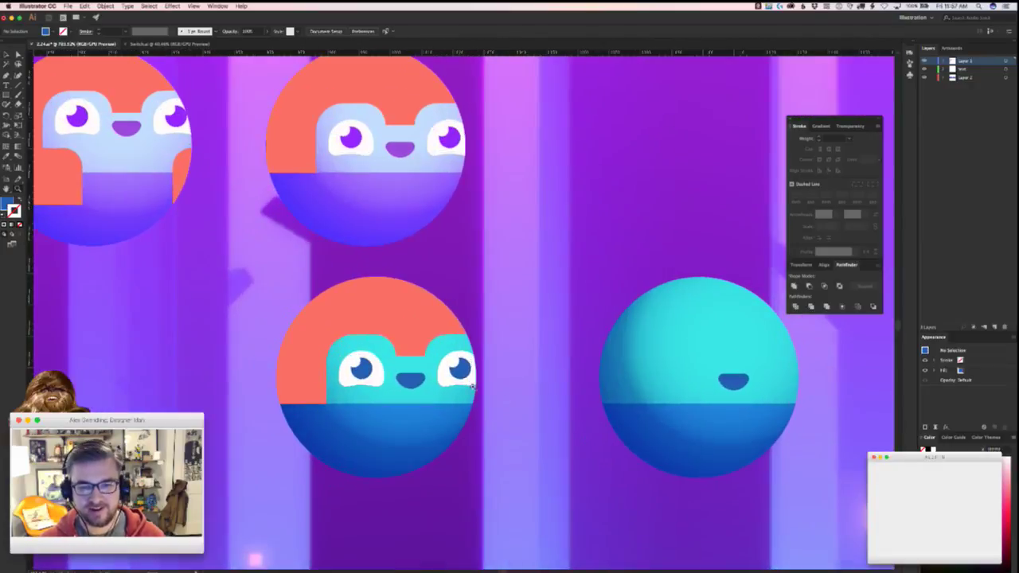
pyautogui.click(406, 303)
pyautogui.scroll(-5, 326, 382)
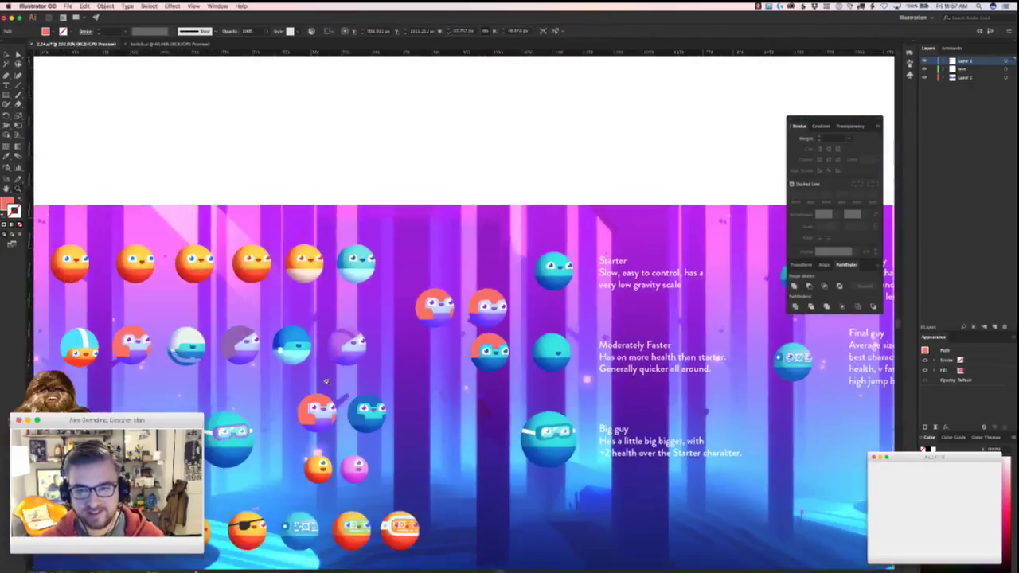
pyautogui.scroll(3, 326, 382)
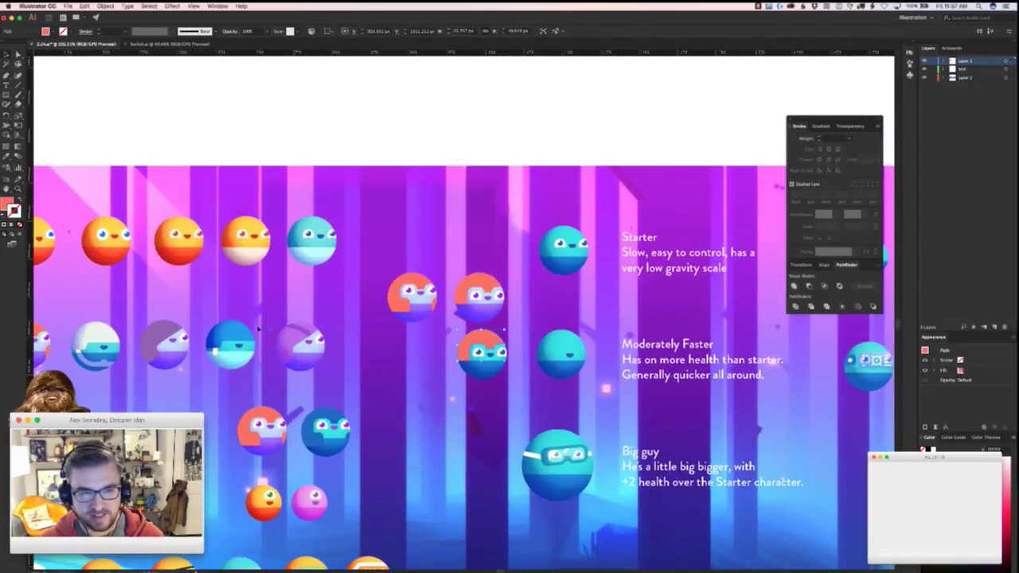
pyautogui.moveTo(260, 332); pyautogui.dragTo(264, 322)
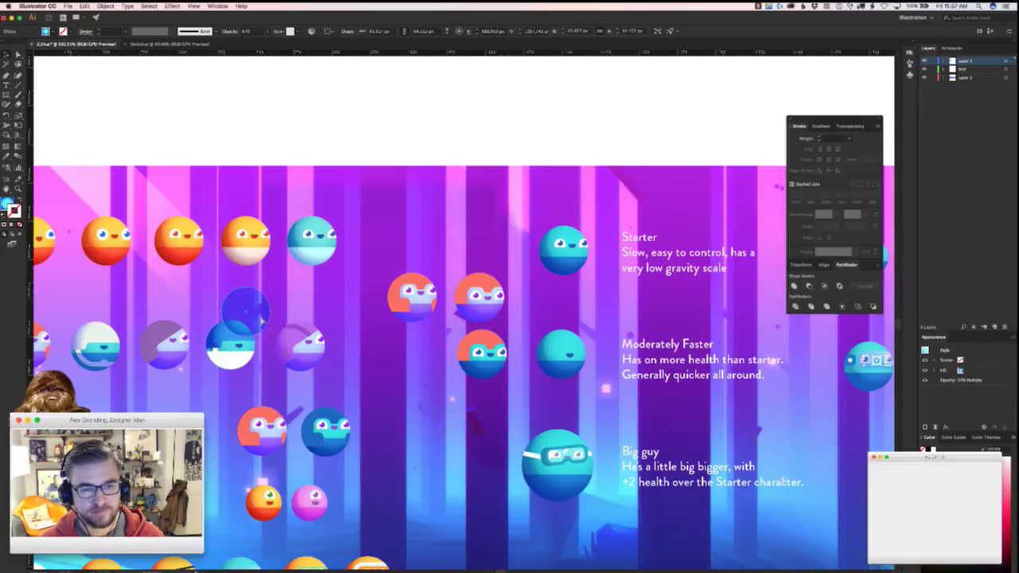
pyautogui.hotkey('ctrl', 'z')
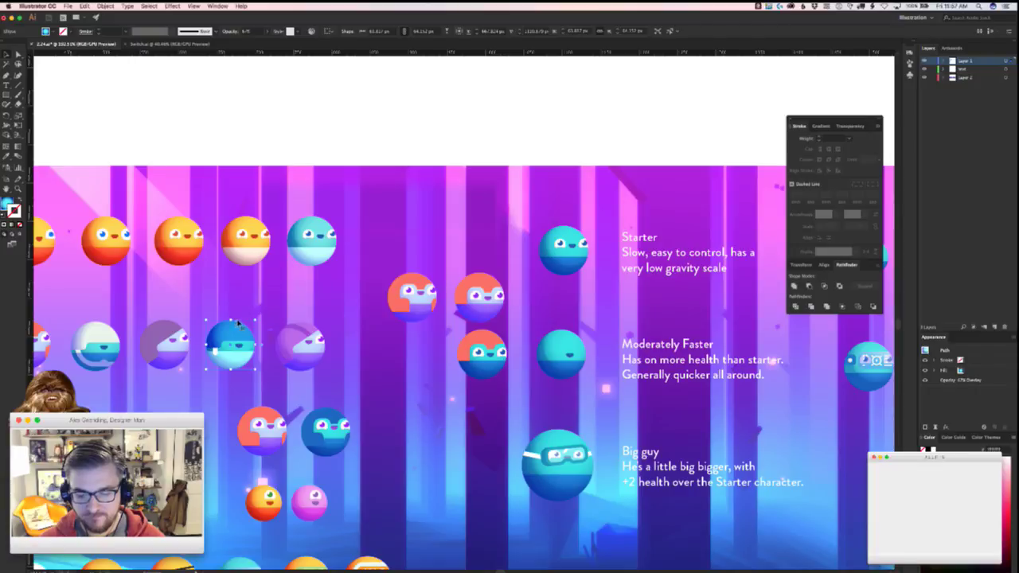
# - Copy the blue-helmeted hero's parts beside the red-helmeted teal hero and pull the shading circle off the copied helmet
pyautogui.moveTo(208, 332); pyautogui.dragTo(539, 357)
pyautogui.click(558, 444)
pyautogui.moveTo(560, 422); pyautogui.dragTo(427, 403)
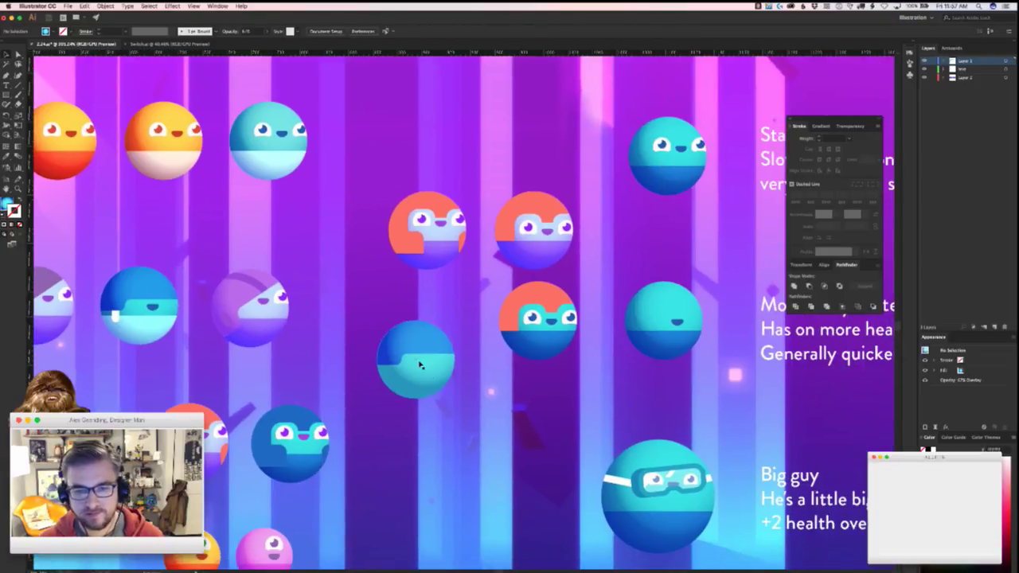
pyautogui.moveTo(414, 333); pyautogui.dragTo(531, 390)
pyautogui.moveTo(427, 346); pyautogui.dragTo(442, 303)
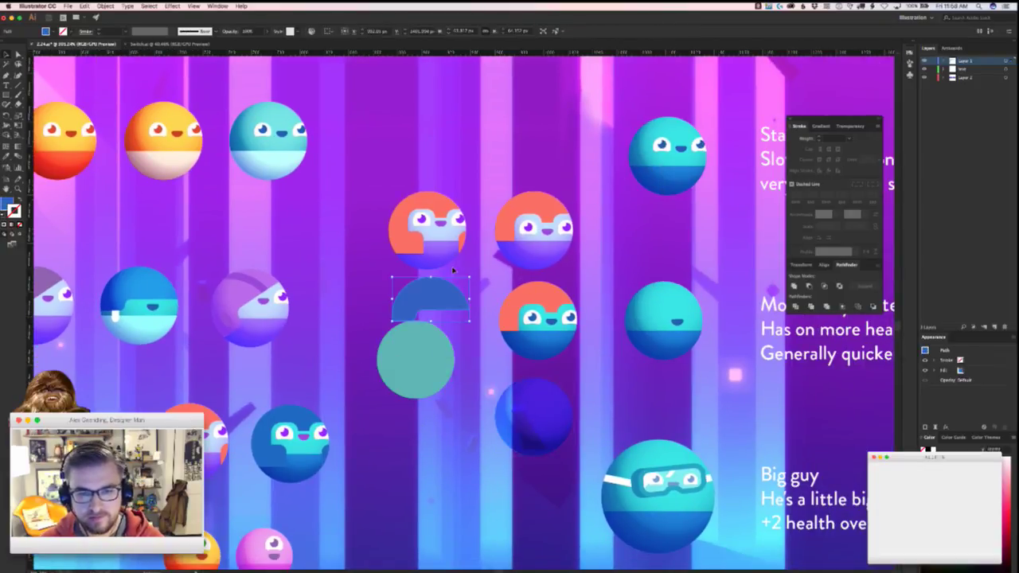
pyautogui.press('super+z')
# - Recolour the teal hero's red helmet with the flat blue sampled from the uncovered helmet copy
pyautogui.click(534, 292)
pyautogui.press('i')
pyautogui.click(437, 343)
pyautogui.press('v')
pyautogui.click(492, 367)
pyautogui.moveTo(508, 376); pyautogui.dragTo(639, 341)
pyautogui.moveTo(571, 333); pyautogui.dragTo(432, 391)
pyautogui.moveTo(462, 308); pyautogui.dragTo(533, 282)
# - Draw a blue rectangle under the helmet's notch between the eyes, as wide as the mouth, to extend the nose guard
pyautogui.press('super+equal')
pyautogui.click(511, 233)
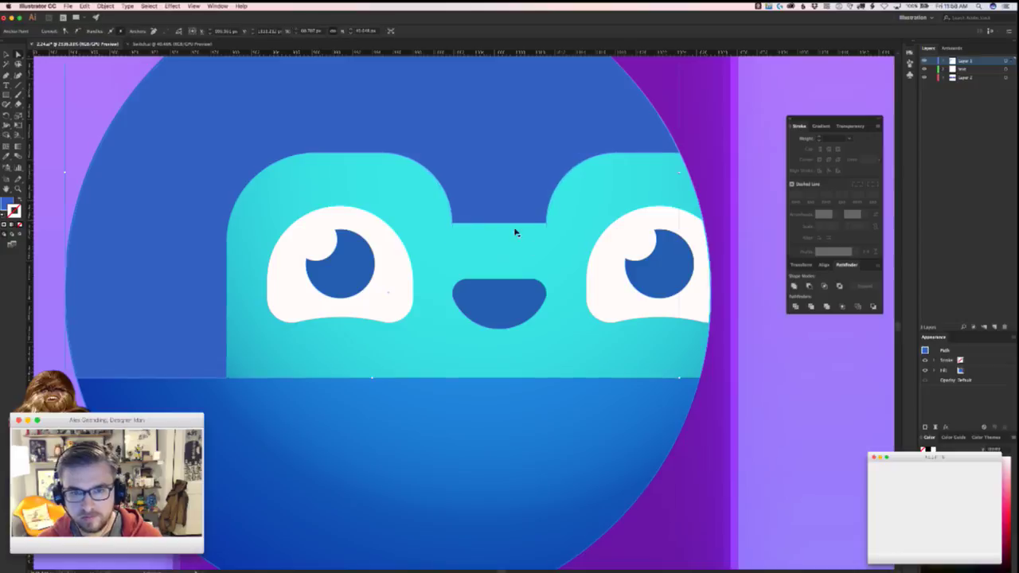
pyautogui.moveTo(511, 233); pyautogui.dragTo(511, 220)
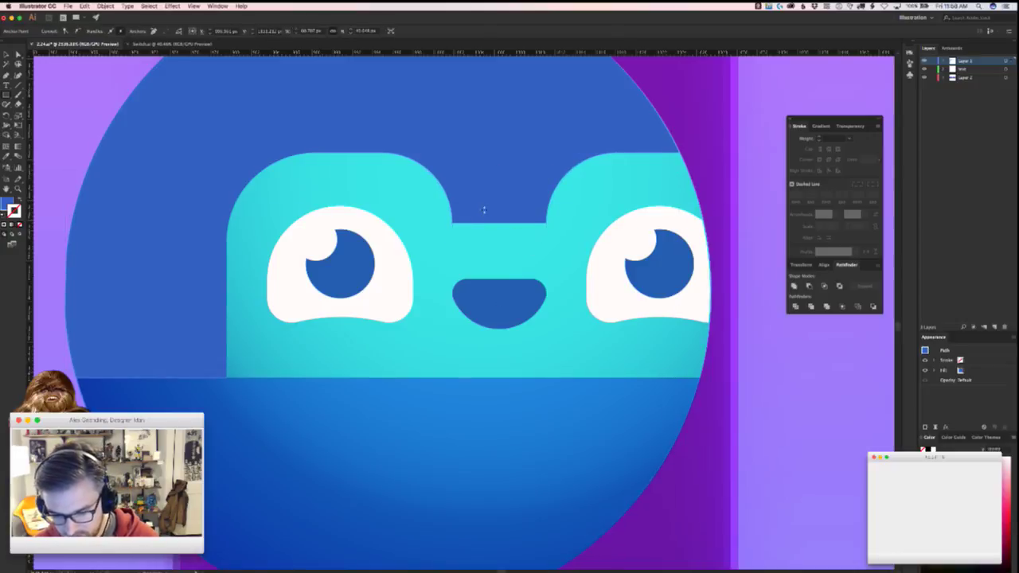
pyautogui.moveTo(452, 225); pyautogui.dragTo(562, 253)
pyautogui.press('super+shift+a')
pyautogui.press('super+minus')
pyautogui.press('super+minus')
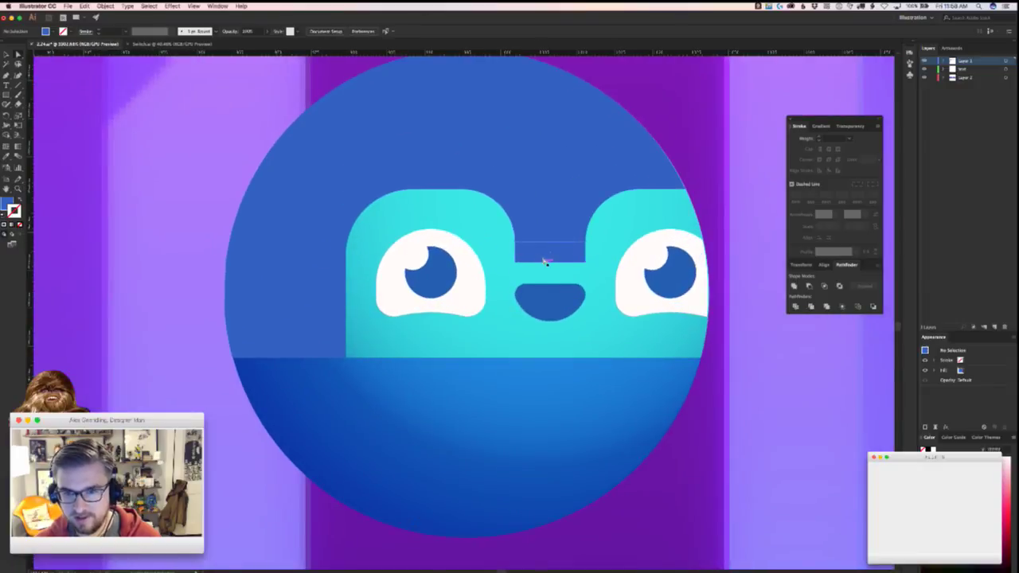
# - Round the two lower corners of the nose guard rectangle between the eyes
pyautogui.click(521, 259)
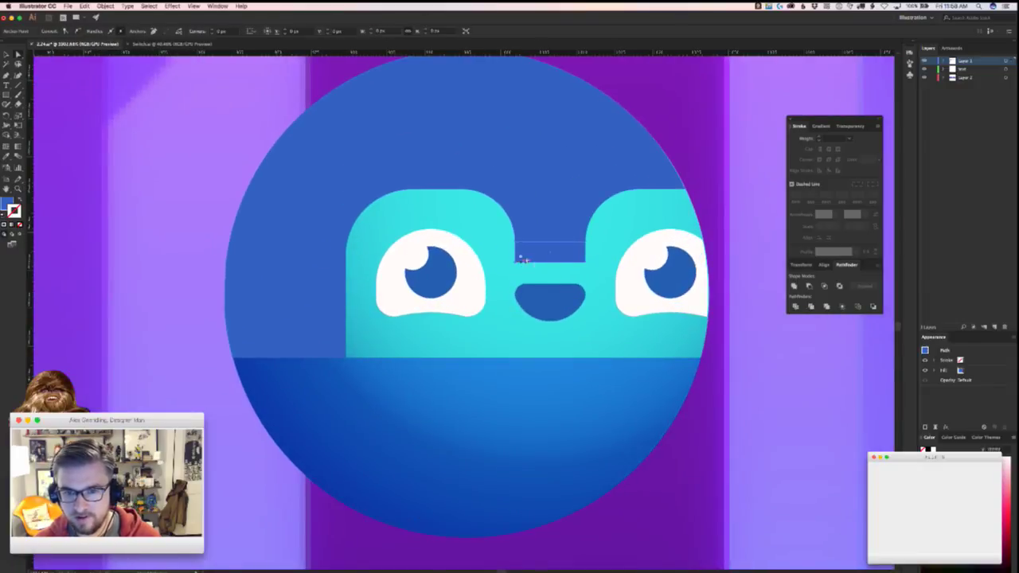
pyautogui.click(582, 257)
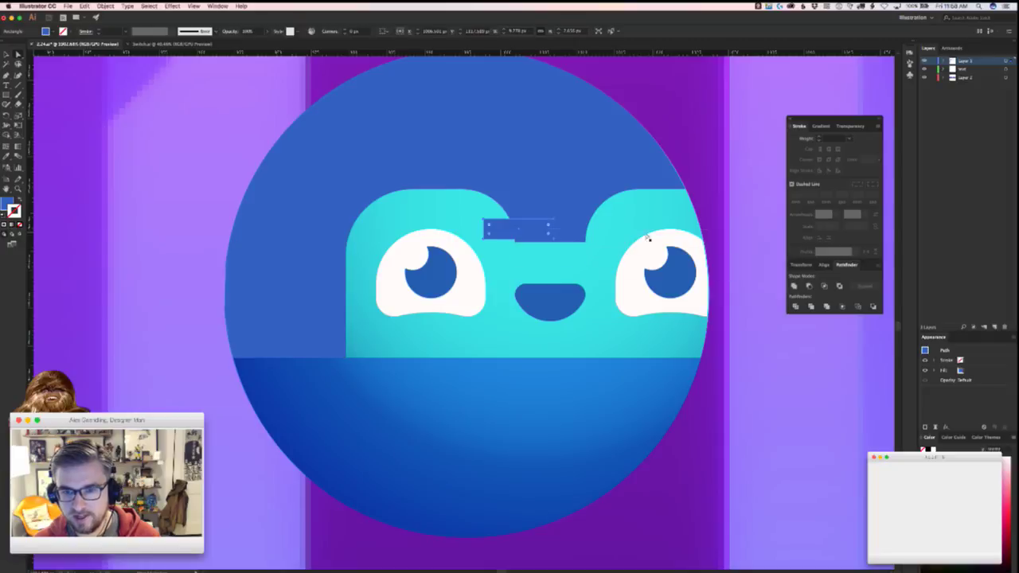
pyautogui.click(585, 262)
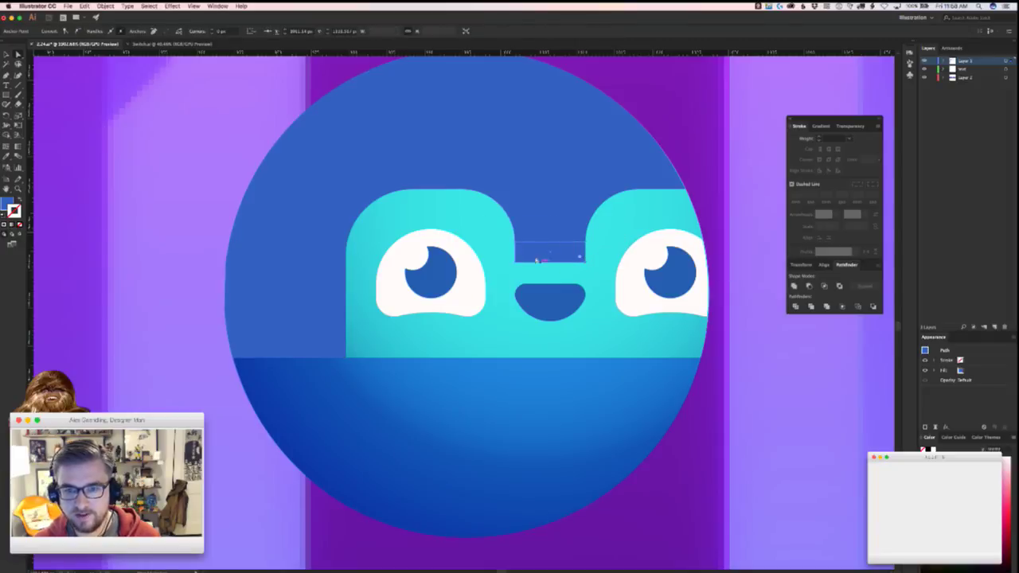
pyautogui.keyDown('shift'); pyautogui.click(516, 260); pyautogui.keyUp('shift')
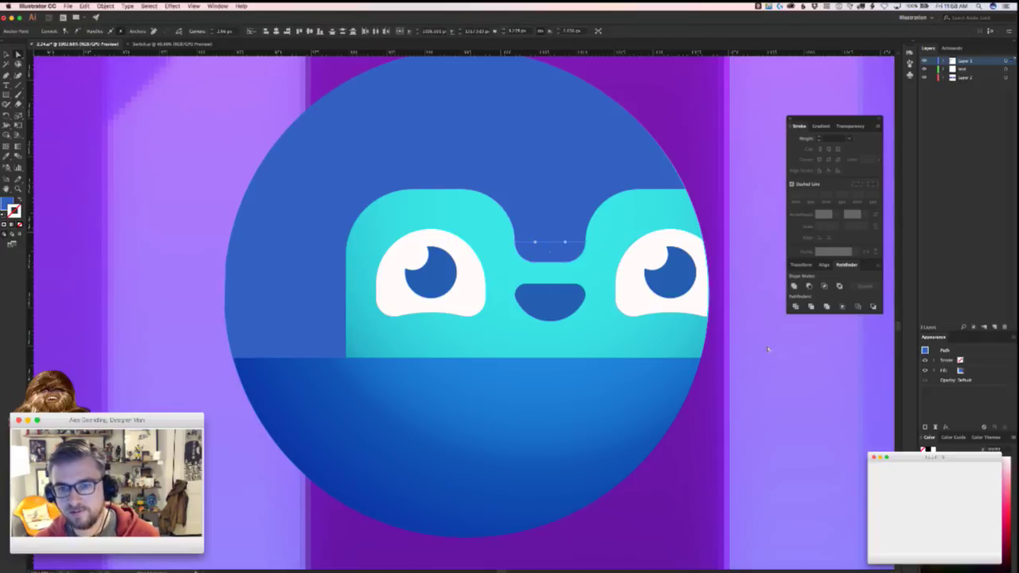
pyautogui.press('super+shift+a')
# - Delete the leftover helmet copy used as colour reference and move the loose shading circle farther below the hero
pyautogui.press('super+0')
pyautogui.moveTo(543, 351); pyautogui.dragTo(523, 290)
pyautogui.moveTo(651, 284); pyautogui.dragTo(377, 248)
pyautogui.moveTo(449, 321); pyautogui.dragTo(519, 321)
pyautogui.click(368, 342)
pyautogui.press('Delete')
pyautogui.moveTo(519, 408); pyautogui.dragTo(500, 467)
pyautogui.moveTo(497, 271); pyautogui.dragTo(360, 270)
pyautogui.click(420, 258)
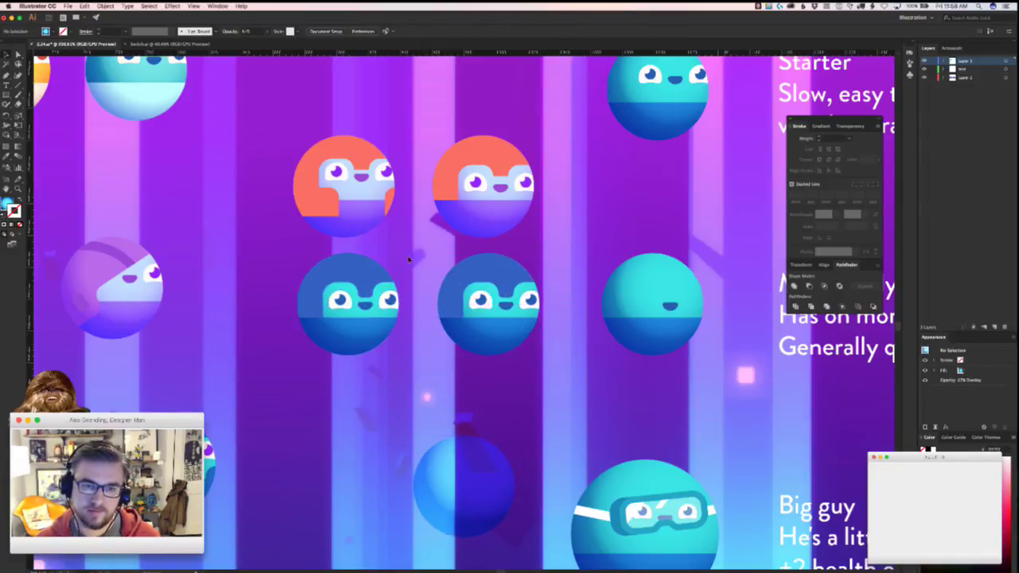
pyautogui.moveTo(419, 349); pyautogui.dragTo(435, 356)
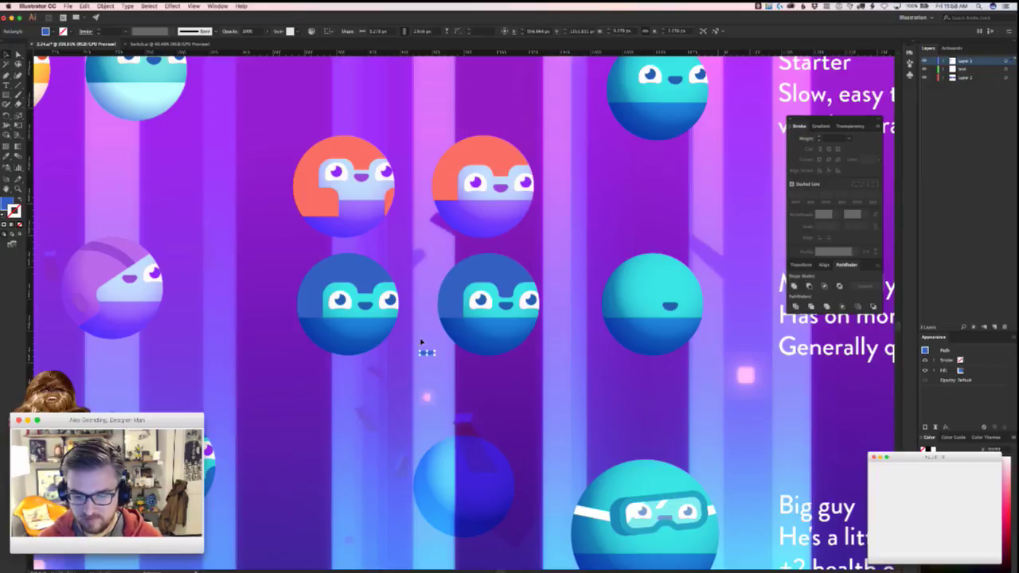
pyautogui.press('super+z')
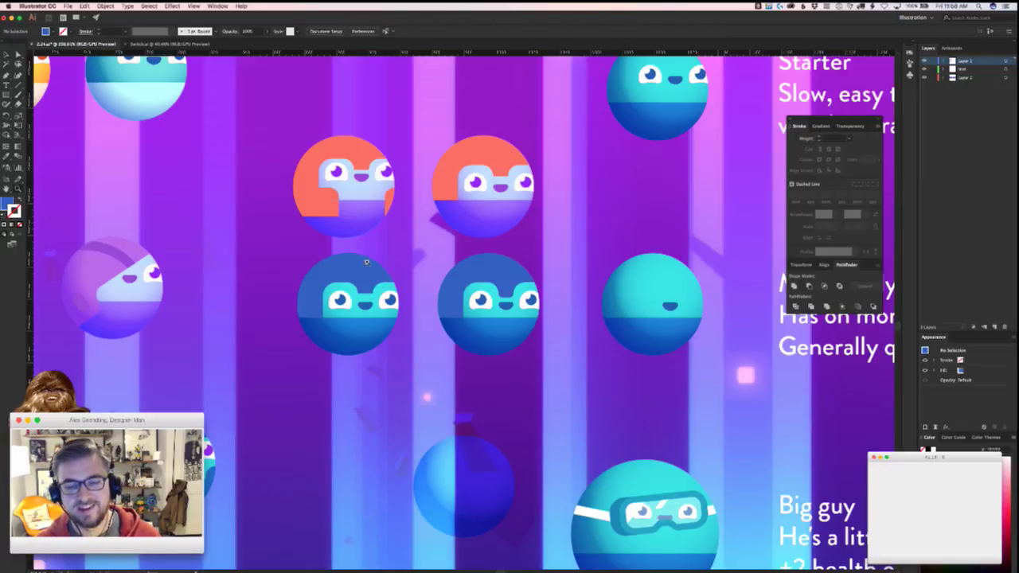
# - Try to round the two lower corners of the helmet's notch on the left blue hero
pyautogui.scroll(3, 355, 266)
pyautogui.click(363, 321)
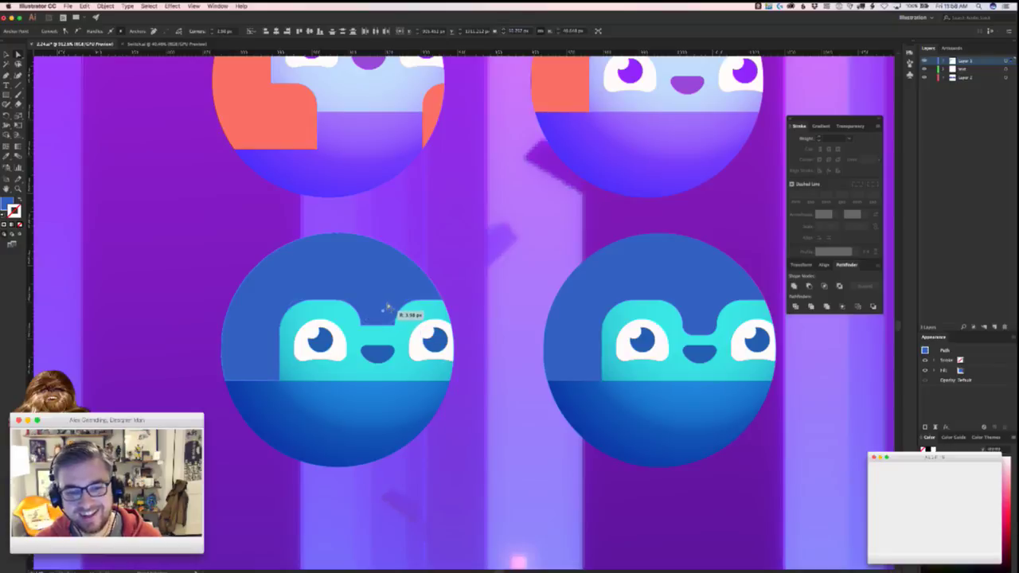
pyautogui.moveTo(387, 306); pyautogui.dragTo(405, 326)
pyautogui.scroll(3, 269, 325)
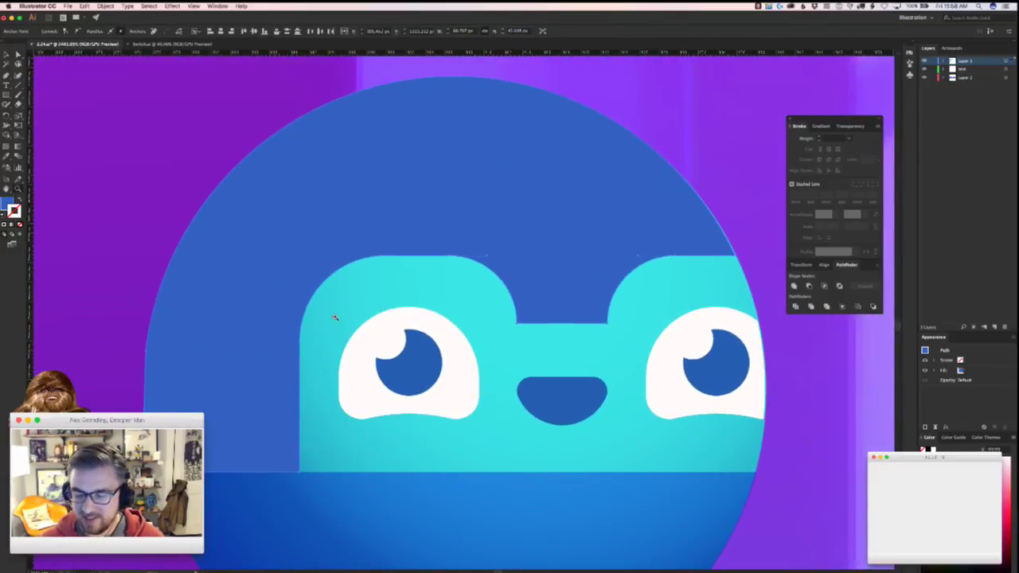
pyautogui.moveTo(613, 333); pyautogui.dragTo(514, 148)
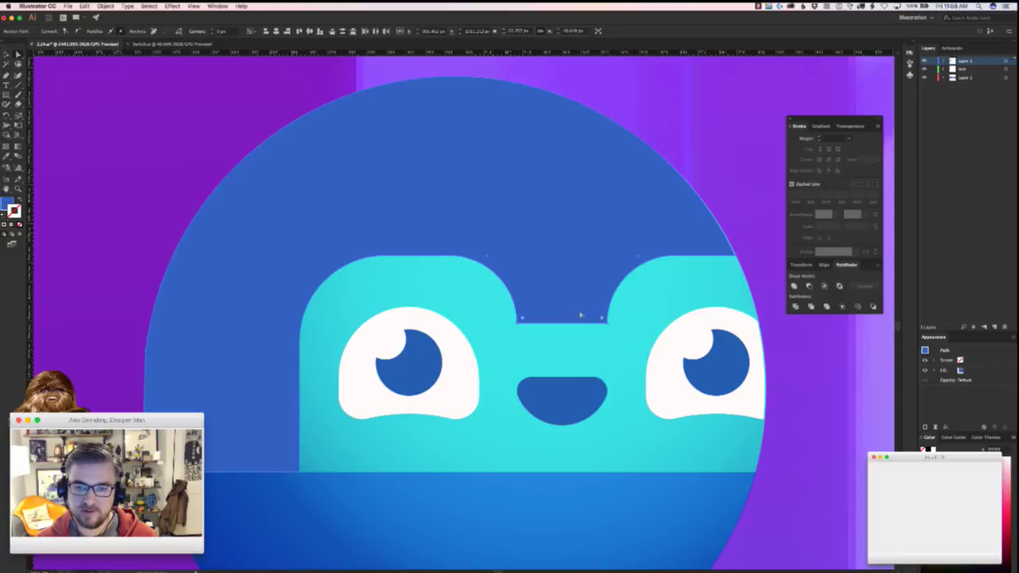
pyautogui.moveTo(523, 317); pyautogui.dragTo(541, 293)
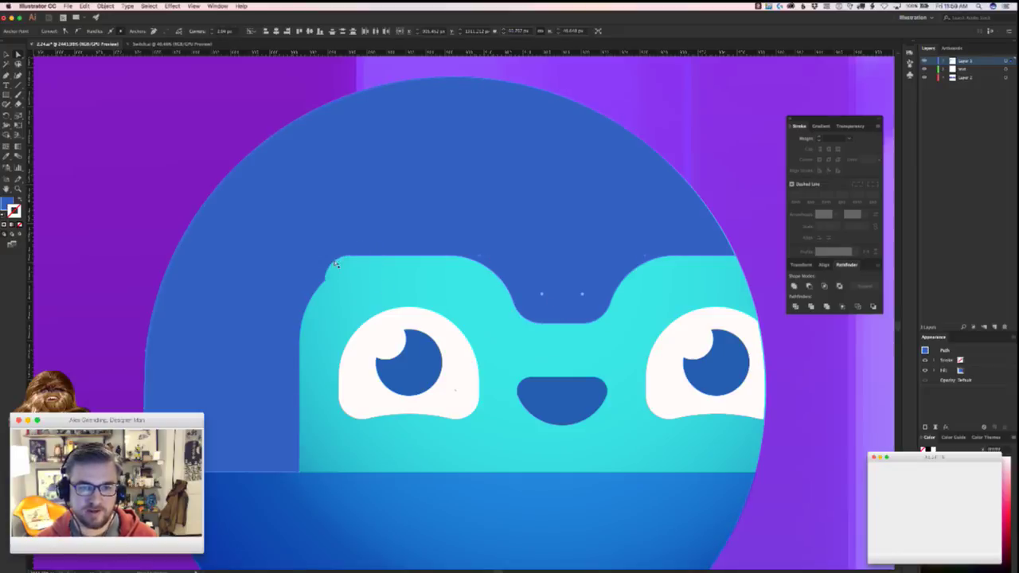
pyautogui.press('v')
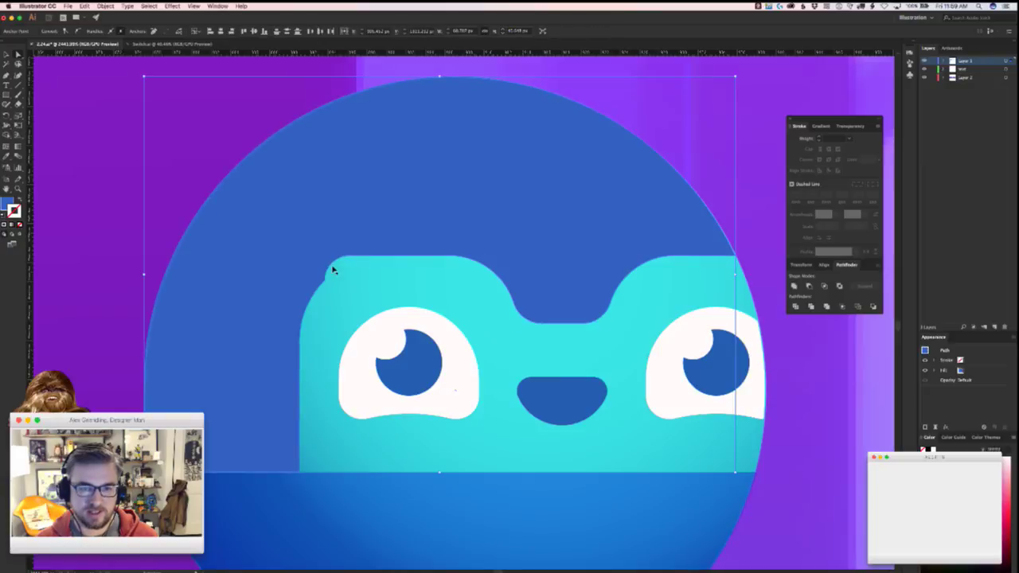
pyautogui.press('super+z')
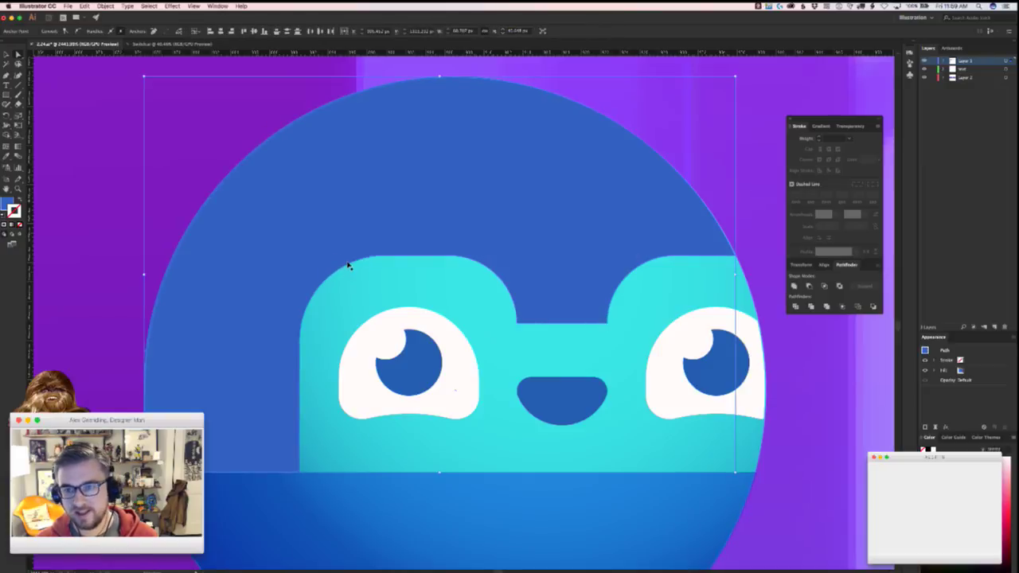
pyautogui.click(761, 233)
pyautogui.scroll(-3, 761, 233)
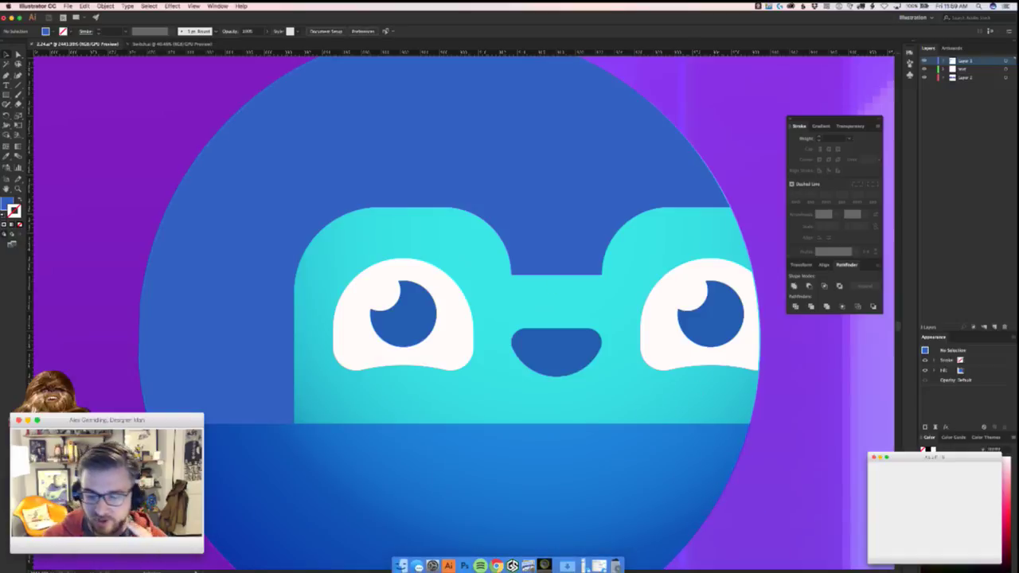
pyautogui.click(496, 566)
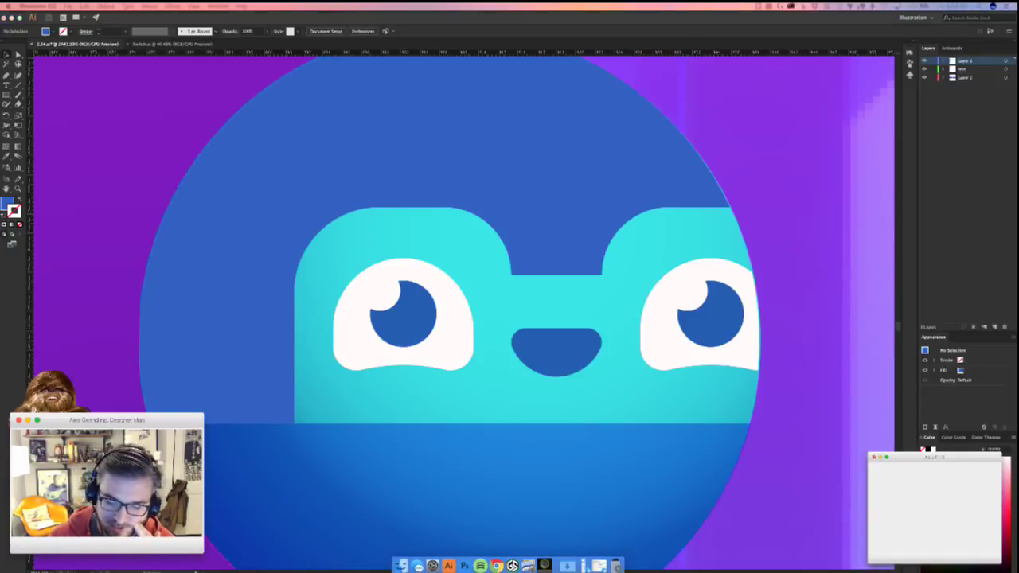
pyautogui.click(789, 446)
pyautogui.press('super+minus')
pyautogui.press('super+minus')
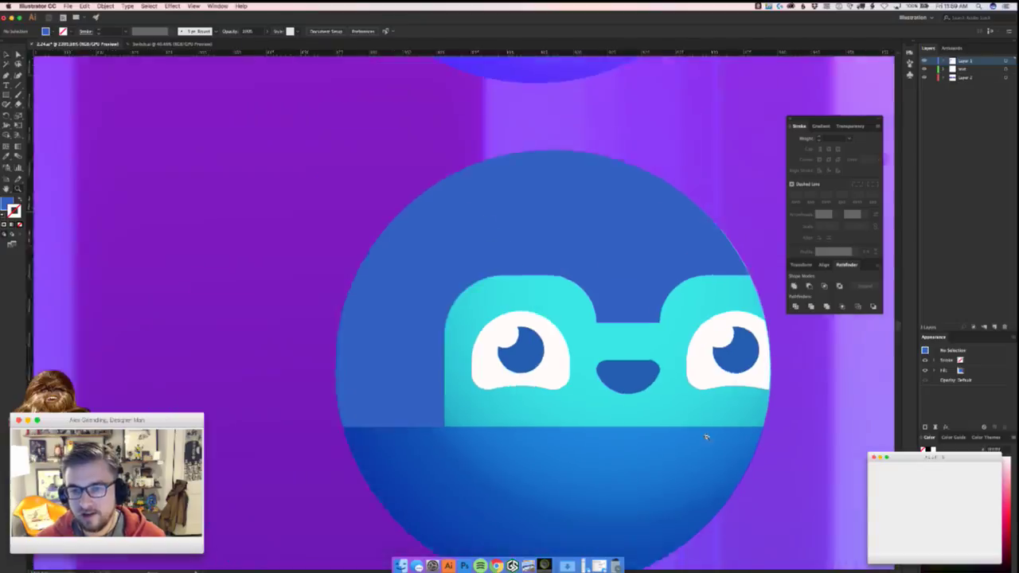
pyautogui.hscroll(2, 286, 387)
pyautogui.scroll(-1, 286, 387)
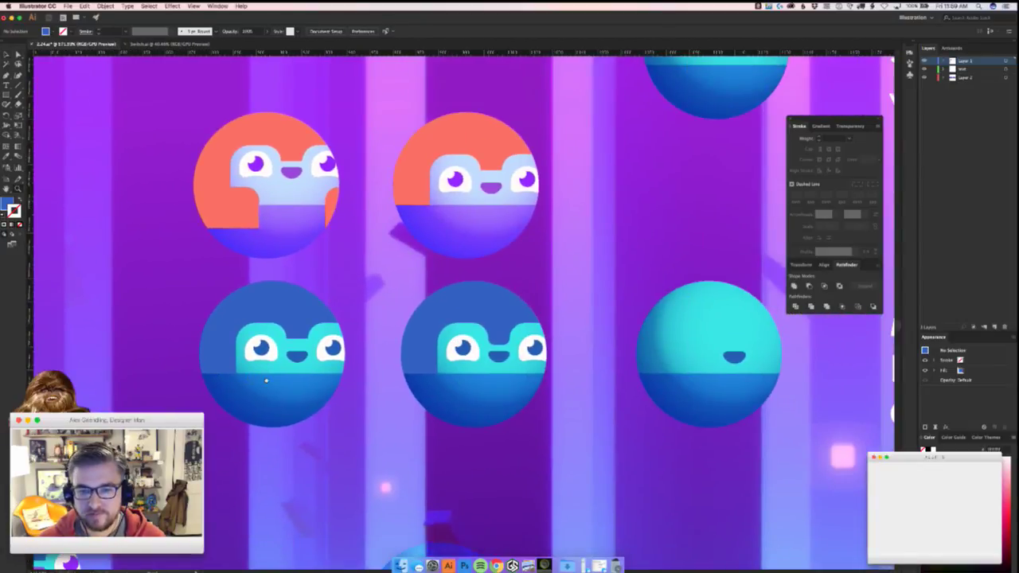
pyautogui.moveTo(266, 381); pyautogui.dragTo(241, 453)
pyautogui.moveTo(400, 362); pyautogui.dragTo(341, 365)
pyautogui.moveTo(341, 366); pyautogui.dragTo(121, 210)
pyautogui.scroll(-3, 402, 357)
pyautogui.scroll(5, 390, 360)
pyautogui.hscroll(-8, 389, 390)
pyautogui.scroll(3, 389, 390)
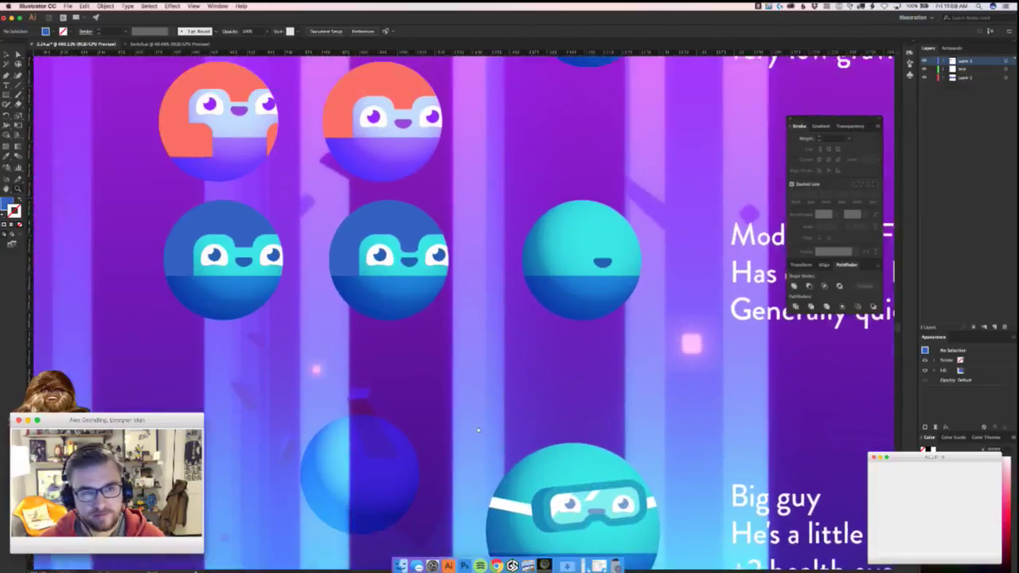
pyautogui.scroll(2, 460, 295)
pyautogui.hscroll(3, 460, 295)
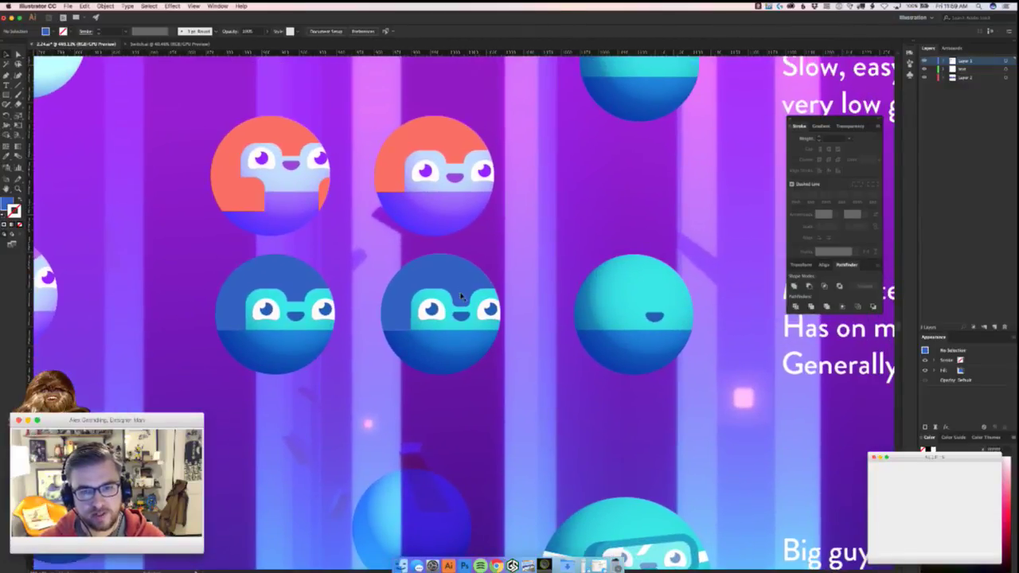
pyautogui.scroll(5, 388, 322)
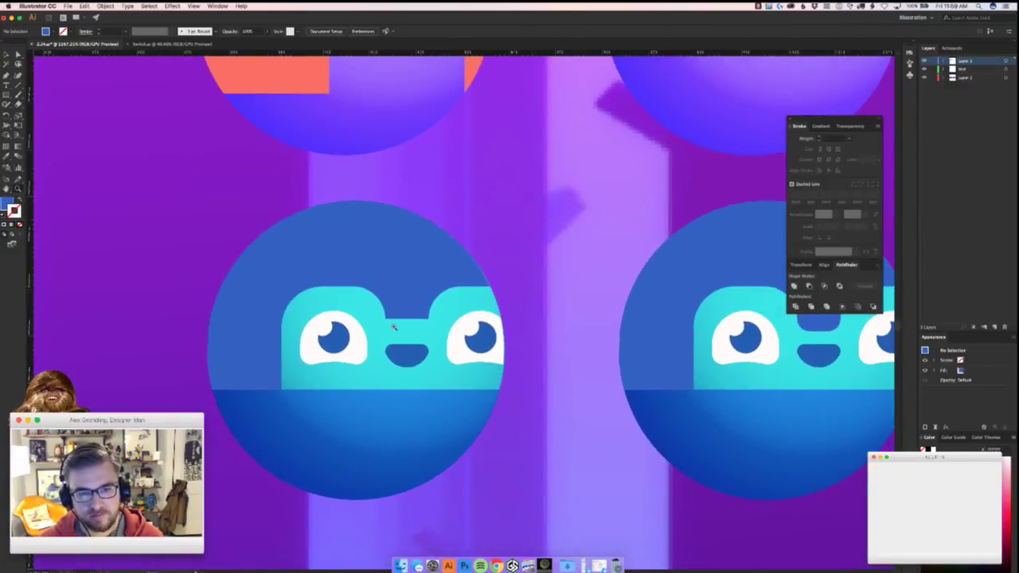
# - Try to nudge the left blue hero's helmet by the rounded corner of its face opening
pyautogui.click(373, 313)
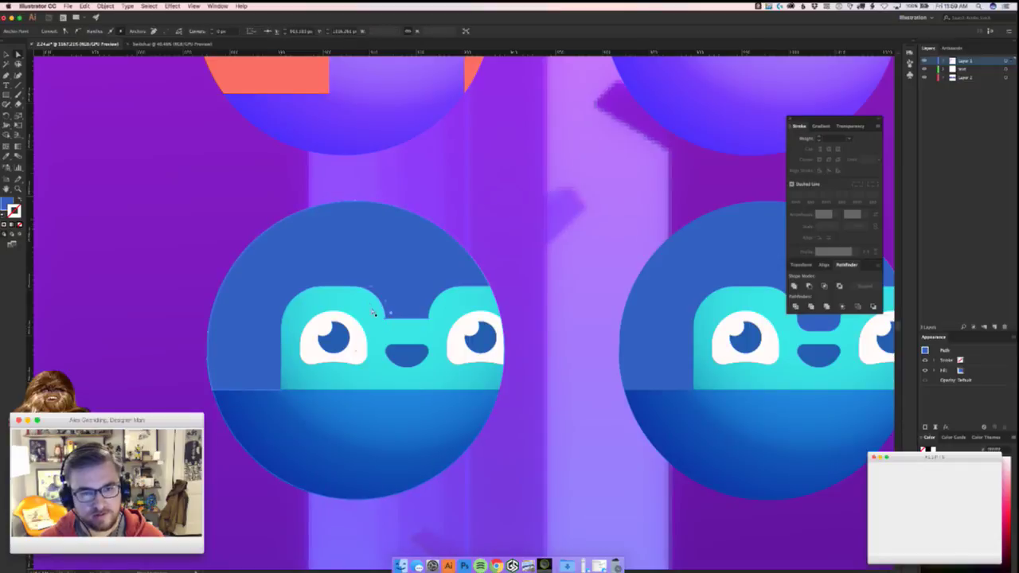
pyautogui.click(290, 287)
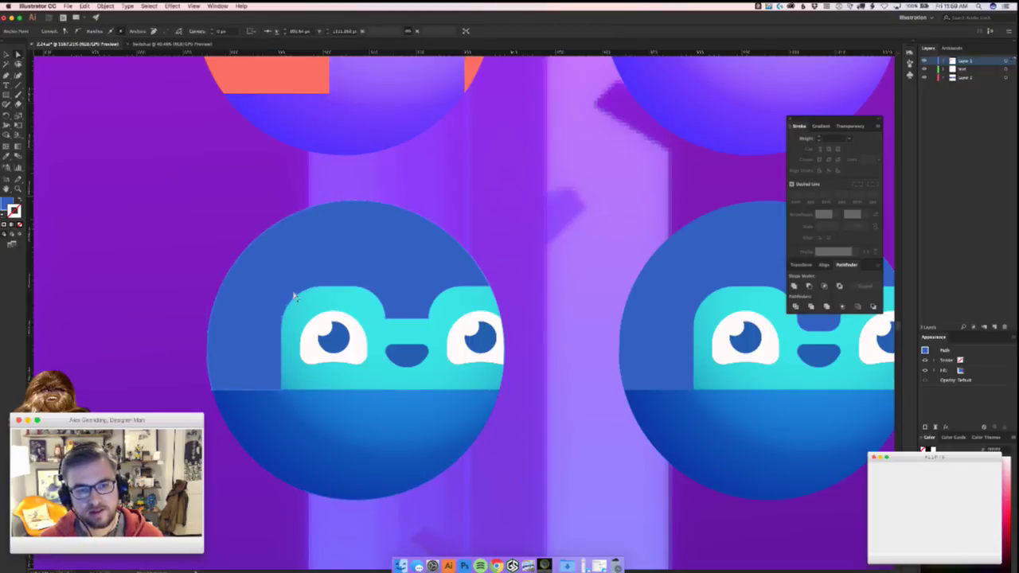
pyautogui.scroll(5, 242, 309)
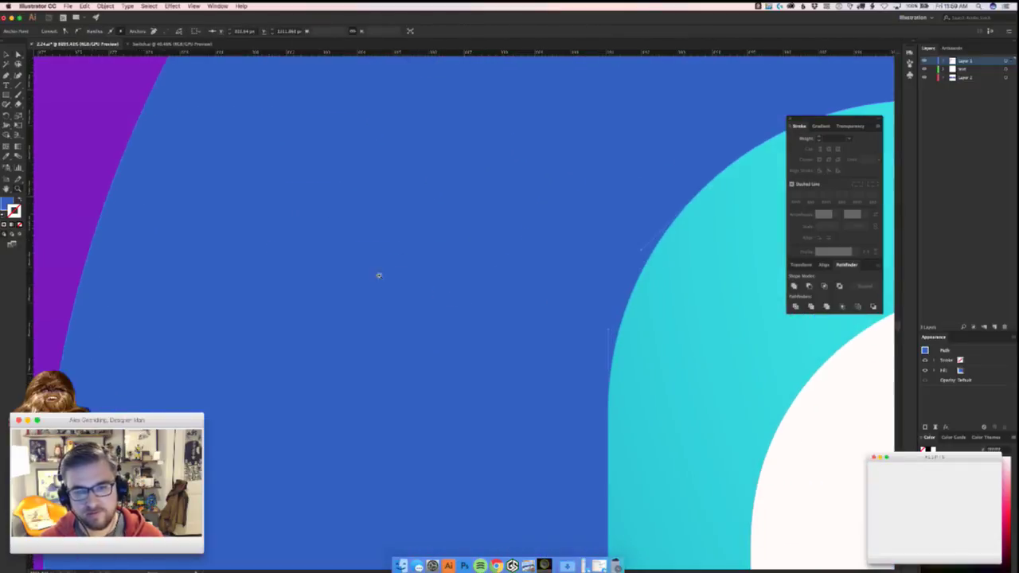
pyautogui.click(86, 92)
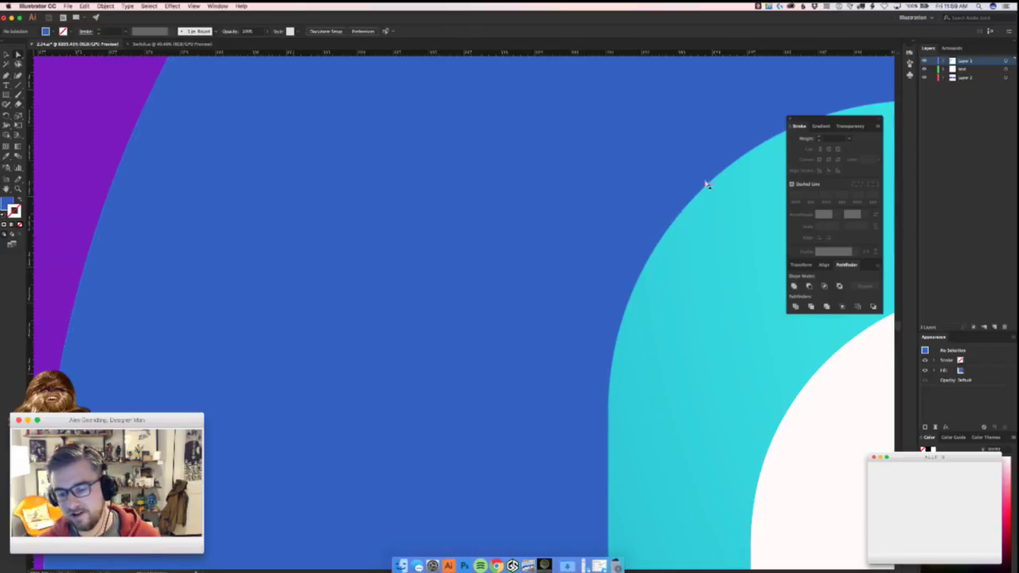
pyautogui.moveTo(679, 215)
pyautogui.mouseDown()
pyautogui.moveTo(698, 188)
pyautogui.moveTo(694, 207)
pyautogui.mouseUp()
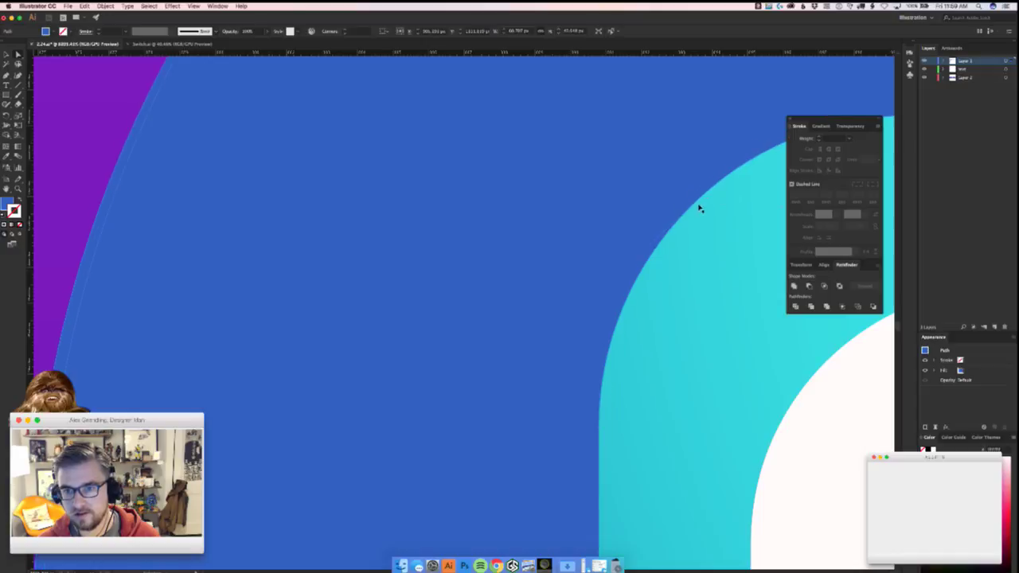
# - Cut the notch between the eyes out of the left blue hero's helmet, leaving a straight edge above the face
pyautogui.scroll(-5, 695, 207)
pyautogui.hscroll(5, 632, 255)
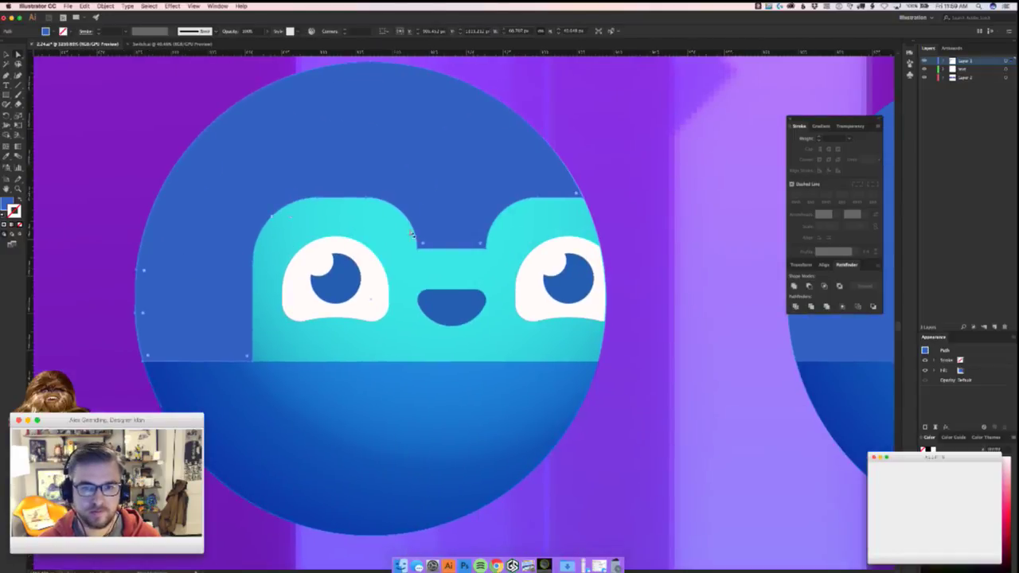
pyautogui.click(420, 245)
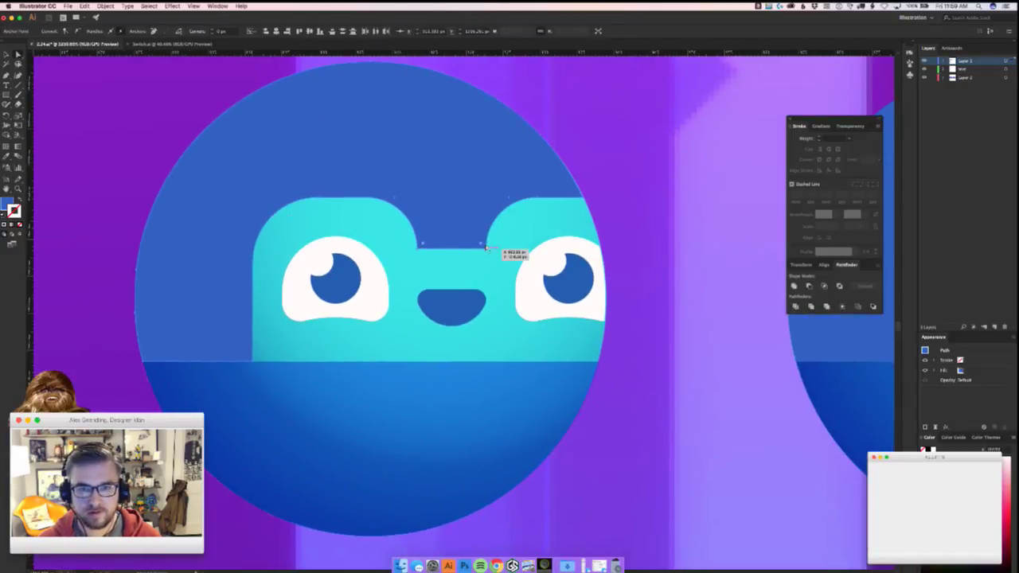
pyautogui.press('Delete')
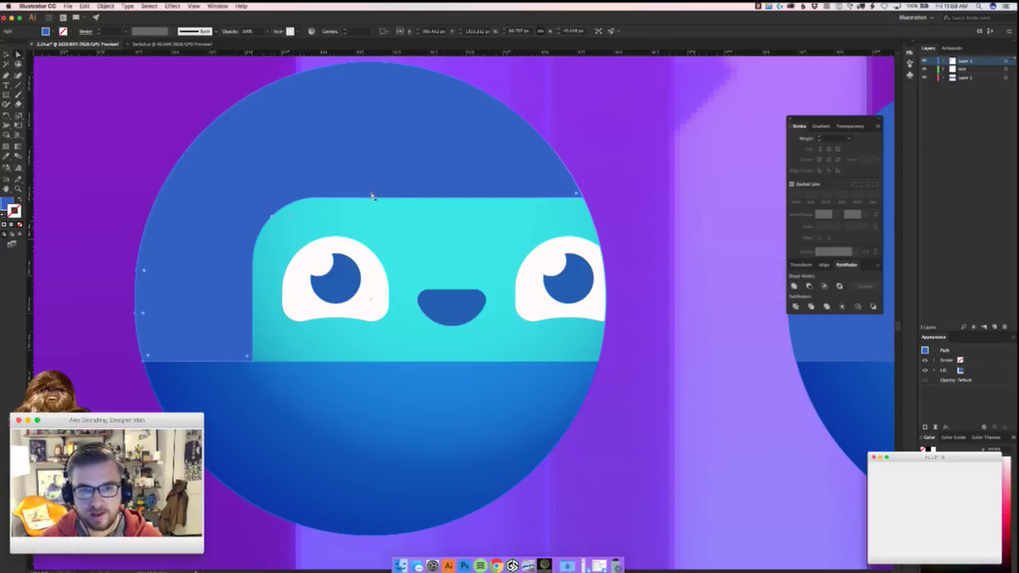
pyautogui.click(371, 199)
pyautogui.keyDown('shift'); pyautogui.click(538, 196); pyautogui.keyUp('shift')
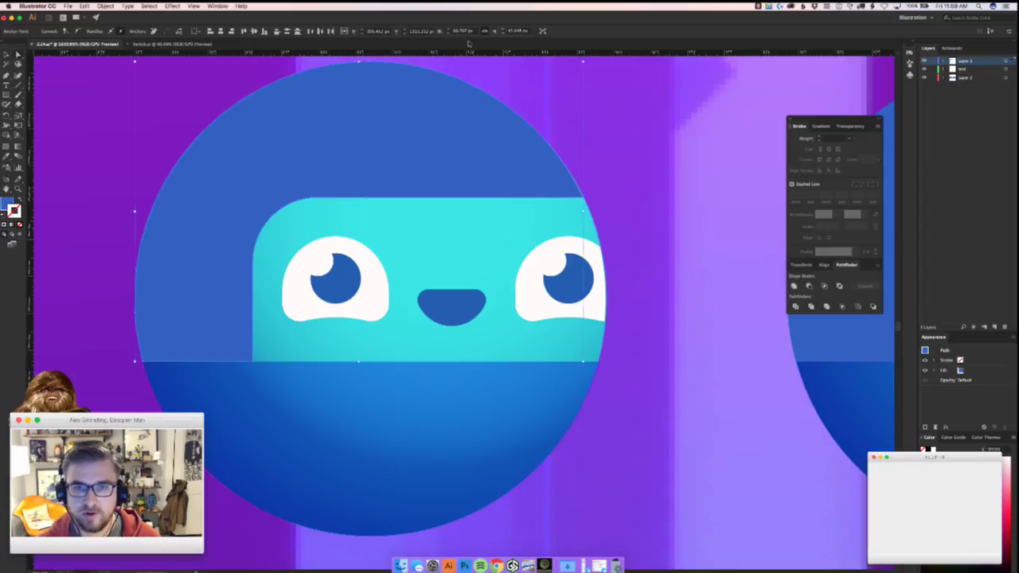
pyautogui.click(672, 202)
# - Paste the cut notch in front as a separate shape and round its two lower corners into a smooth nose guard
pyautogui.scroll(5, 602, 167)
pyautogui.moveTo(568, 295); pyautogui.dragTo(387, 347)
pyautogui.moveTo(387, 347); pyautogui.dragTo(445, 348)
pyautogui.press('super+f')
pyautogui.press('v')
pyautogui.press('a')
pyautogui.click(439, 340)
pyautogui.click(436, 340)
pyautogui.keyDown('shift'); pyautogui.click(512, 340); pyautogui.keyUp('shift')
pyautogui.moveTo(506, 335); pyautogui.dragTo(491, 310)
pyautogui.press('v')
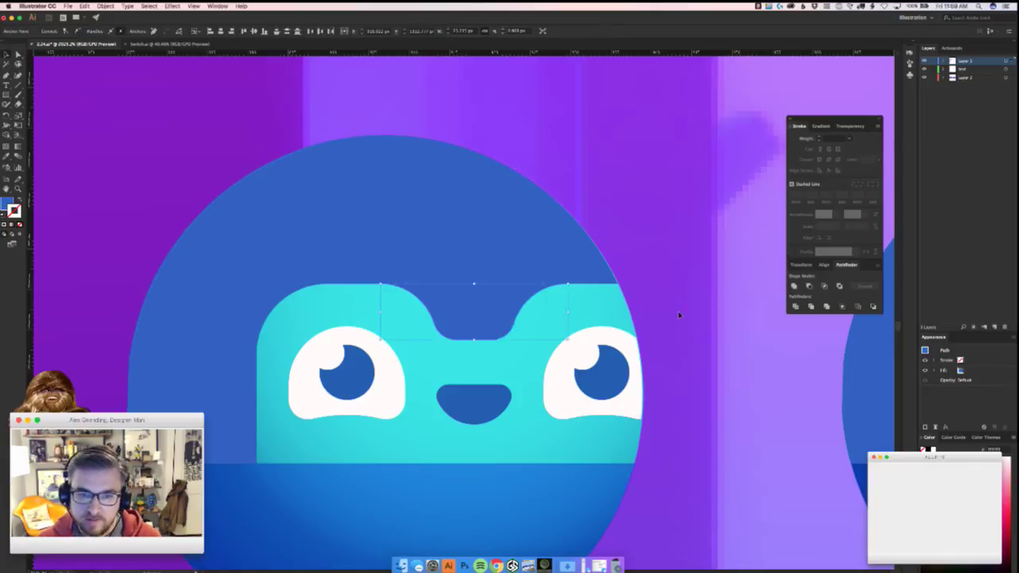
pyautogui.scroll(-5, 674, 318)
pyautogui.hscroll(5, 703, 368)
pyautogui.click(581, 301)
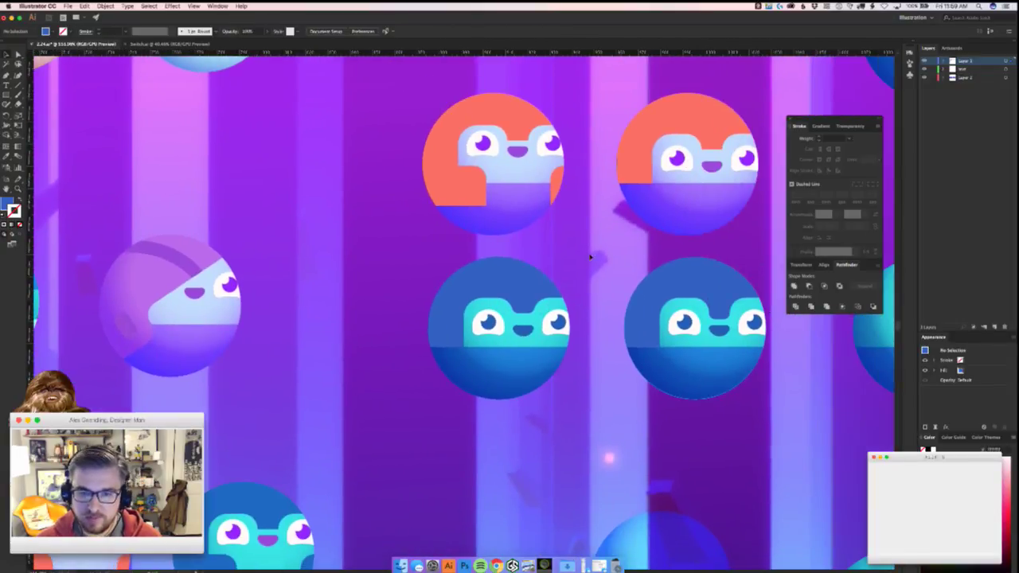
# - Draw a blue angled cheek piece with the Pen tool at the helmet's lower inner corner, slanting into the face
pyautogui.scroll(5, 471, 410)
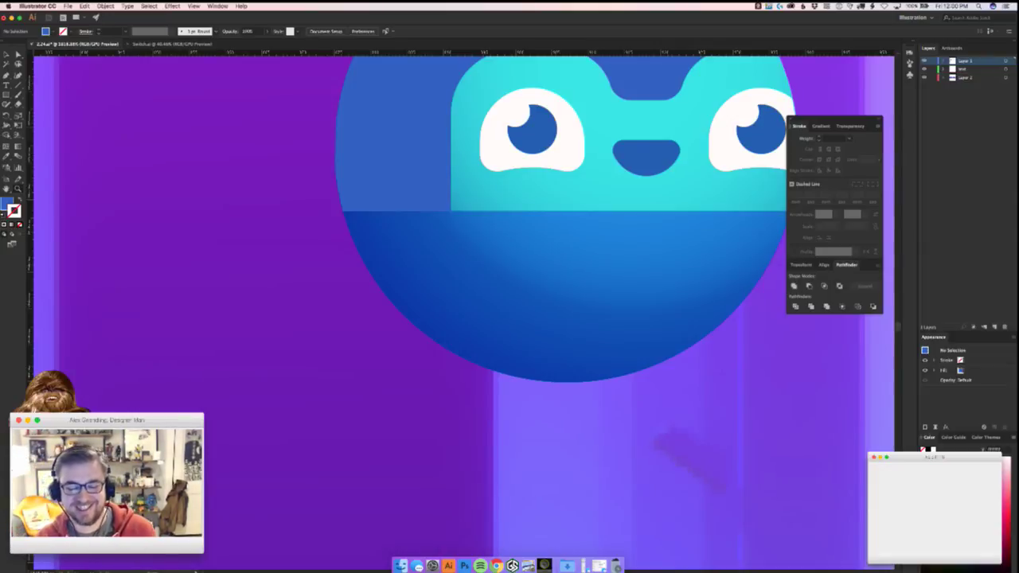
pyautogui.click(450, 177)
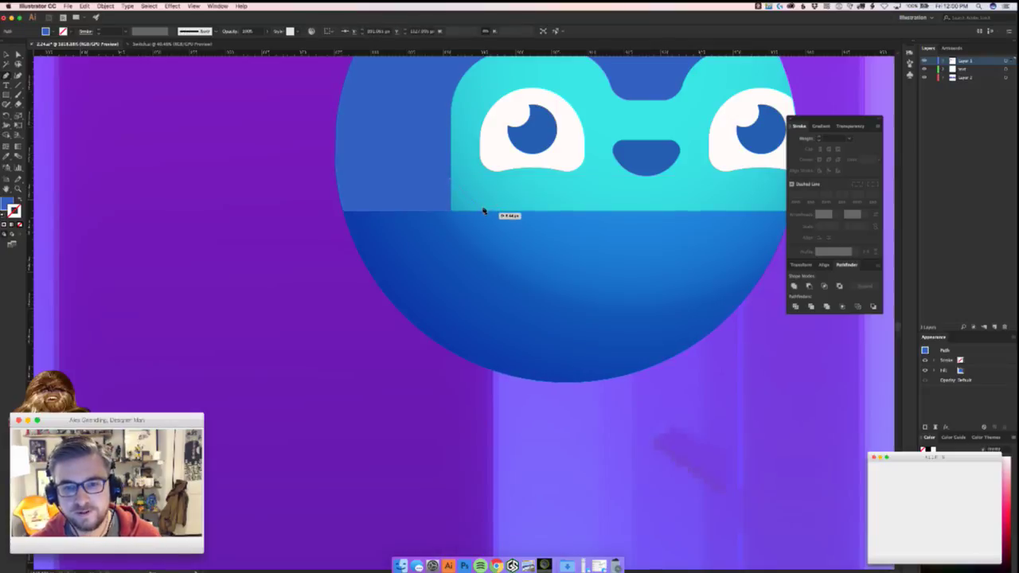
pyautogui.click(473, 209)
pyautogui.press('z')
pyautogui.moveTo(473, 209); pyautogui.dragTo(547, 205)
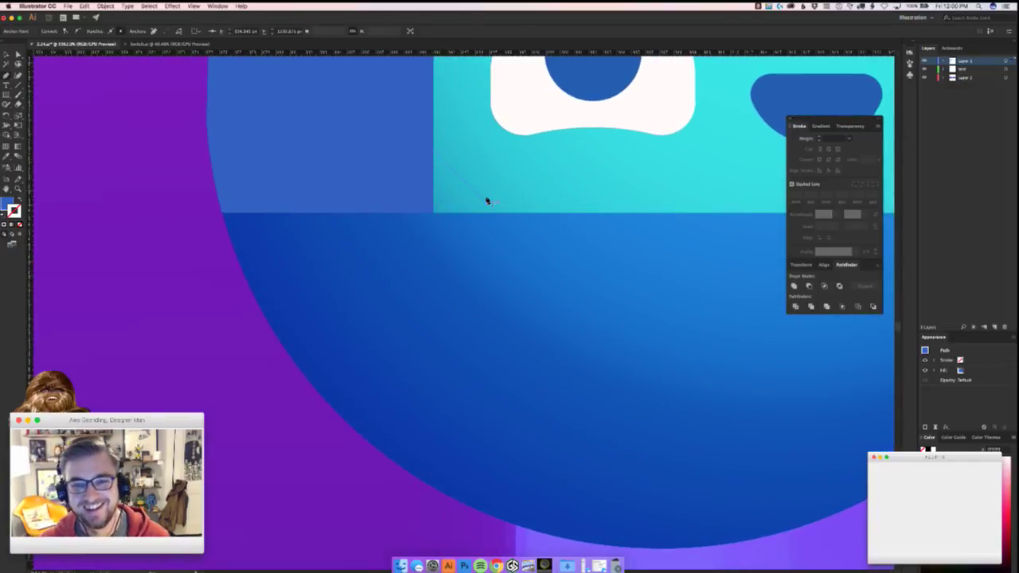
pyautogui.keyDown('shift'); pyautogui.click(392, 190); pyautogui.keyUp('shift')
pyautogui.press('v')
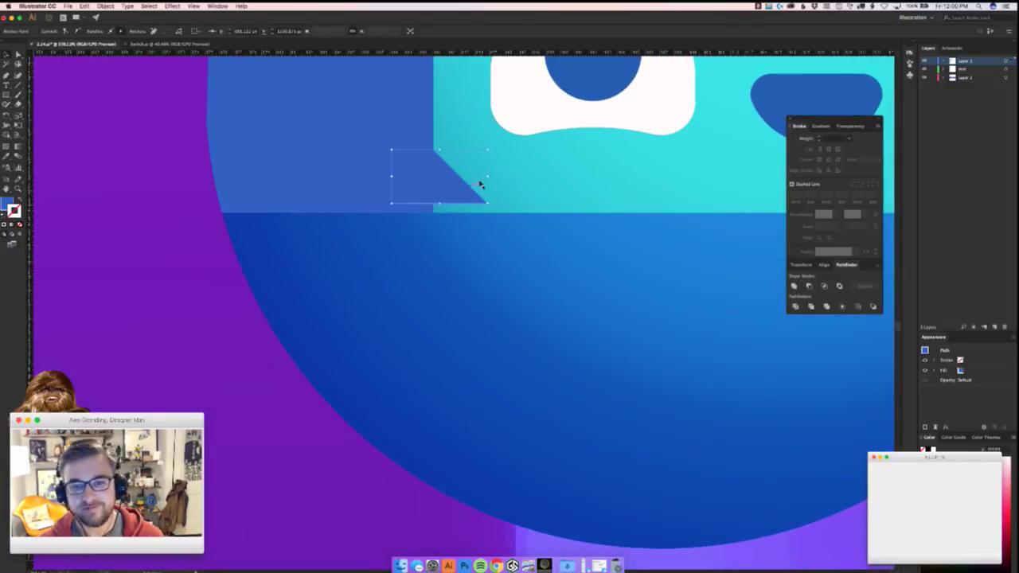
# - Adjust the angled cheek piece so its base sits flush with the helmet's bottom edge
pyautogui.moveTo(487, 204)
pyautogui.mouseDown()
pyautogui.moveTo(488, 188)
pyautogui.moveTo(487, 213)
pyautogui.mouseUp()
pyautogui.press('super+z')
pyautogui.press('v')
pyautogui.moveTo(488, 160); pyautogui.dragTo(518, 142)
pyautogui.moveTo(454, 189); pyautogui.dragTo(441, 191)
# - Try to unite the angled cheek piece with the left blue hero's helmet into a single shape
pyautogui.scroll(-6, 449, 205)
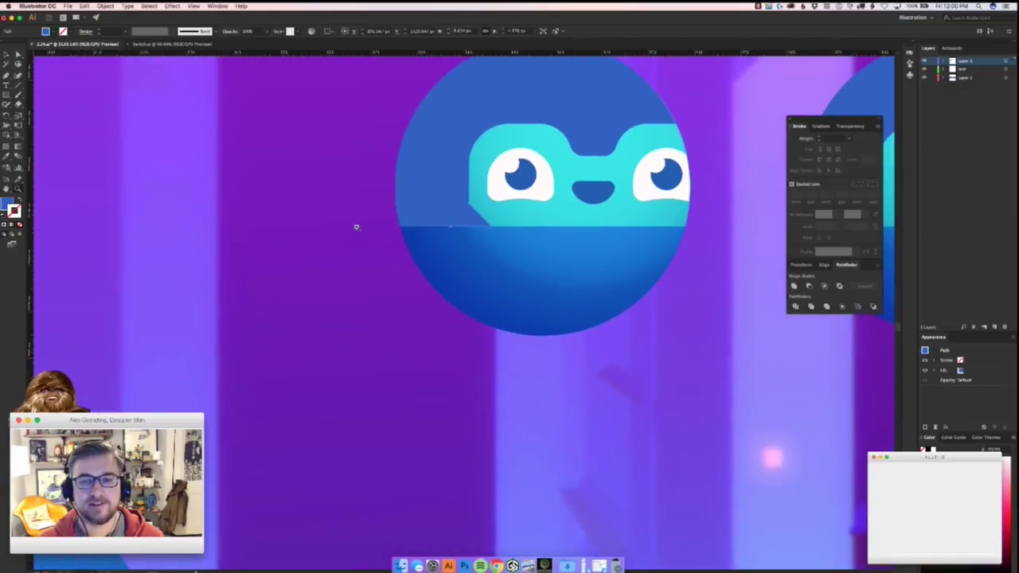
pyautogui.scroll(-3, 338, 245)
pyautogui.hscroll(5, 318, 263)
pyautogui.scroll(2, 319, 264)
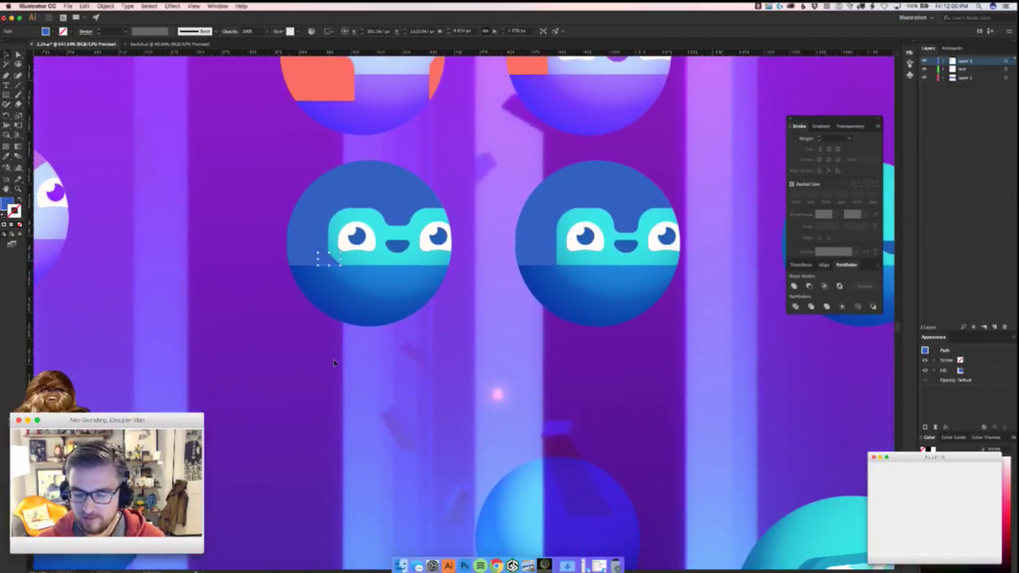
pyautogui.keyDown('shift'); pyautogui.click(330, 227); pyautogui.keyUp('shift')
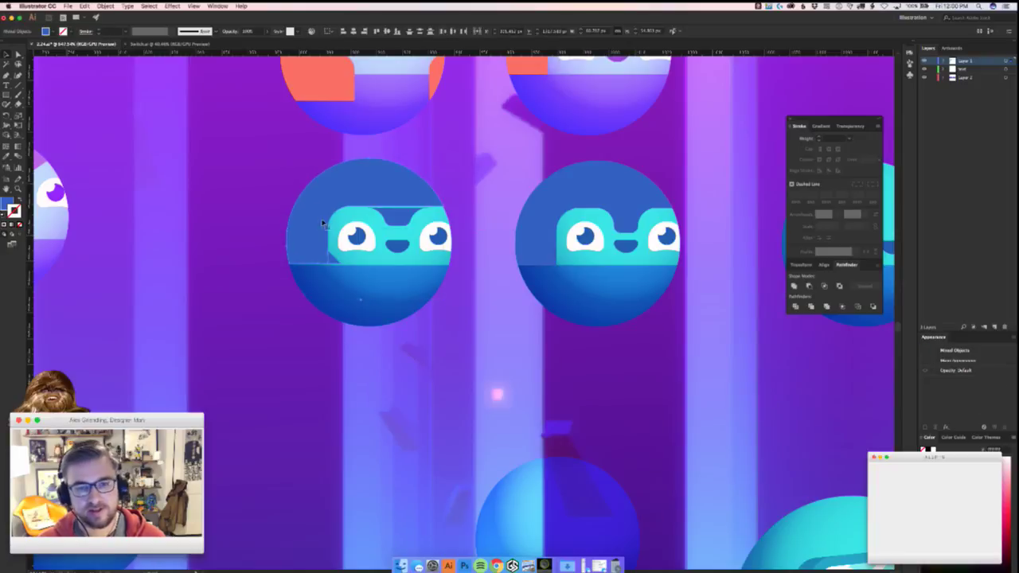
pyautogui.scroll(2, 288, 332)
pyautogui.scroll(2, 287, 332)
pyautogui.hscroll(1, 287, 332)
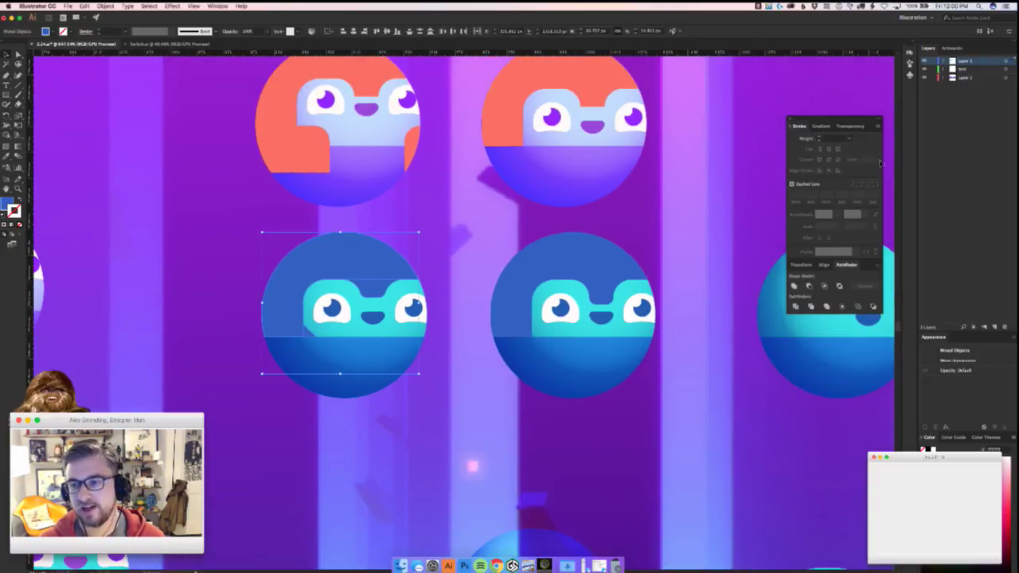
pyautogui.click(797, 286)
# - Try to round the united helmet's inner cheek corner, and undo the rounding
pyautogui.press('a')
pyautogui.scroll(5, 256, 315)
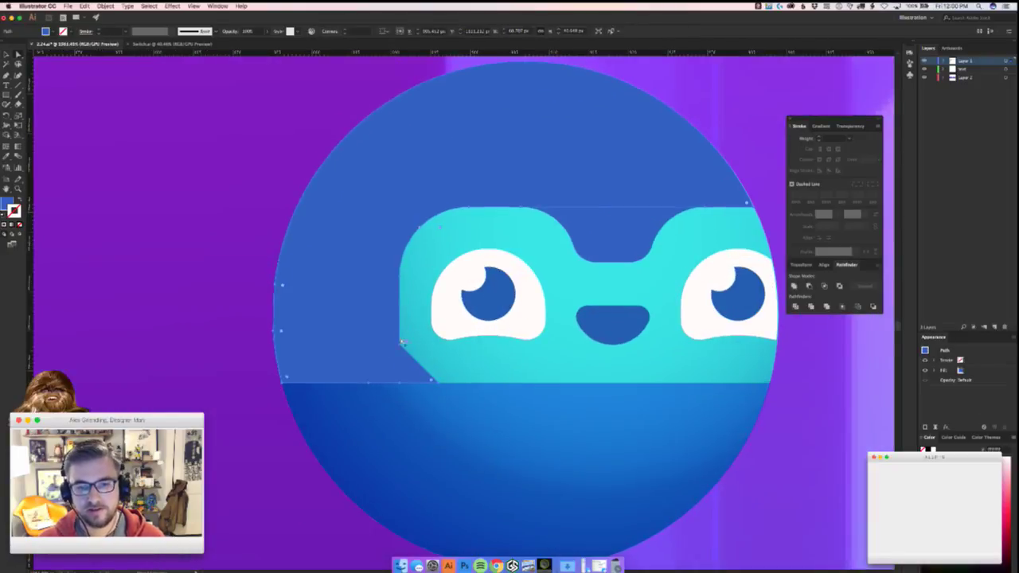
pyautogui.click(402, 340)
pyautogui.moveTo(409, 342); pyautogui.dragTo(466, 321)
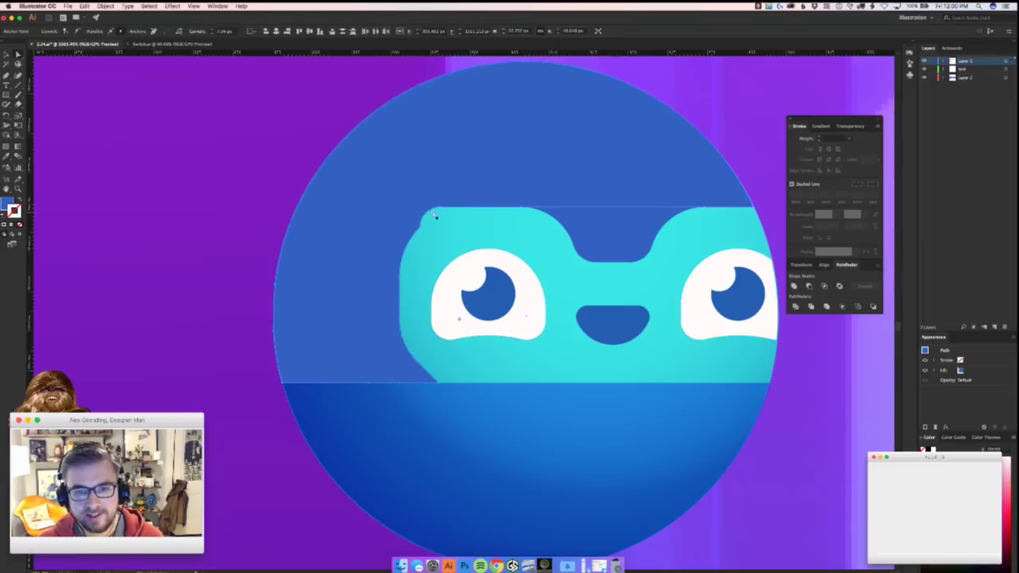
pyautogui.press('super+z')
pyautogui.moveTo(221, 238); pyautogui.dragTo(182, 340)
pyautogui.click(182, 339)
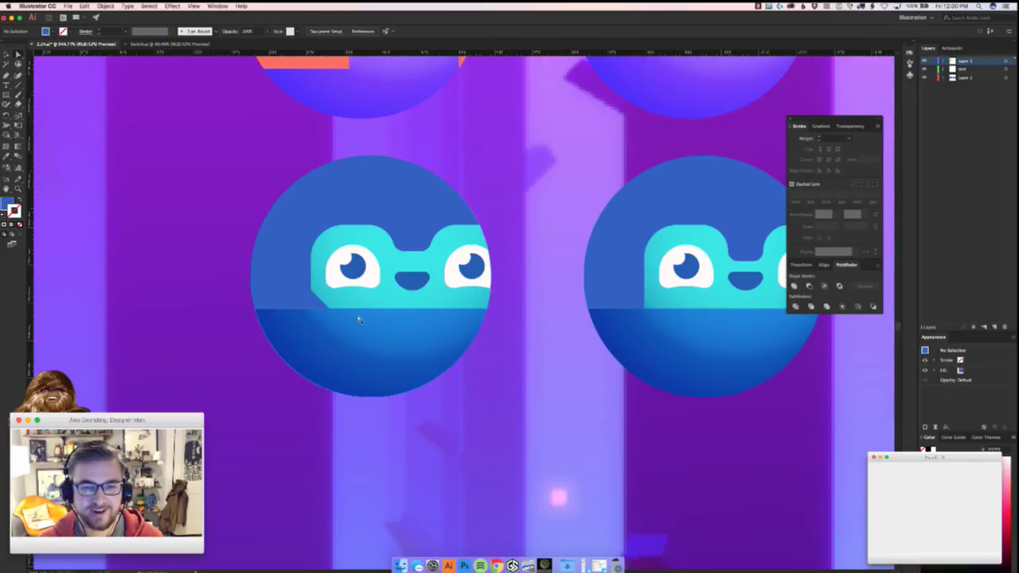
# - Select the two corner points of the helmet's slanted cheek edge, and undo the merge with the helmet
pyautogui.moveTo(329, 307); pyautogui.dragTo(425, 263)
pyautogui.click(285, 259)
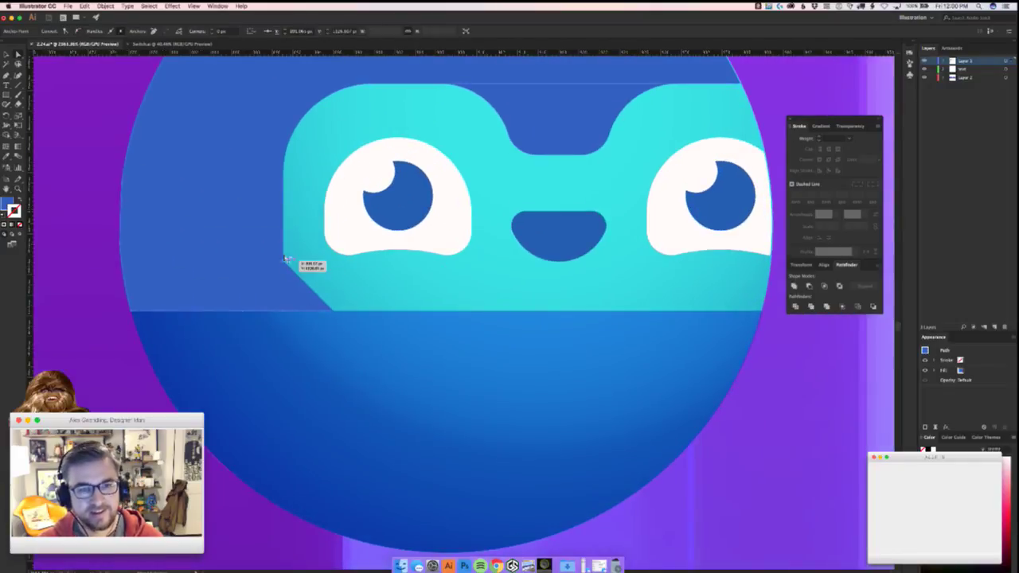
pyautogui.keyDown('shift'); pyautogui.click(334, 310); pyautogui.keyUp('shift')
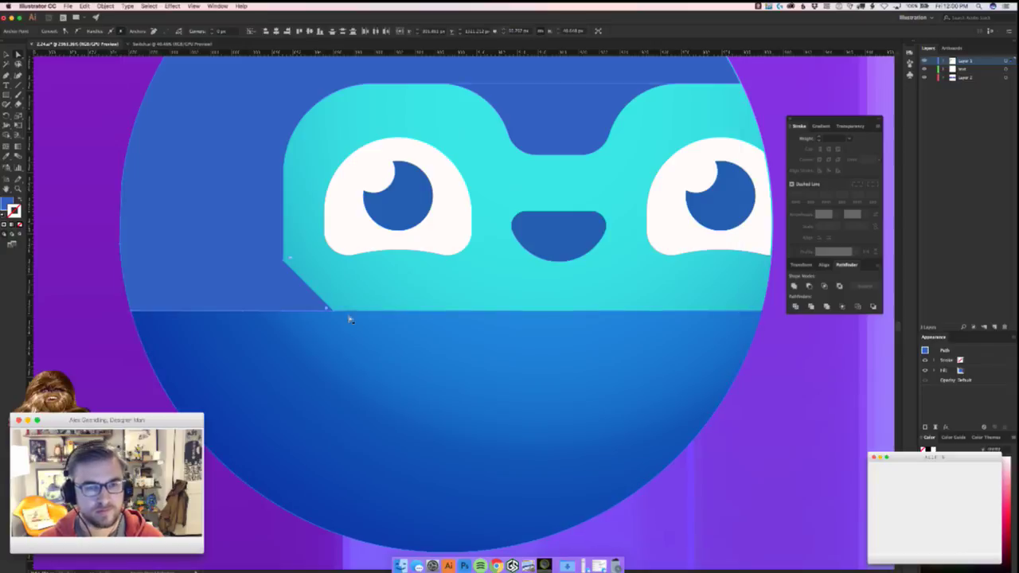
pyautogui.press('super+z')
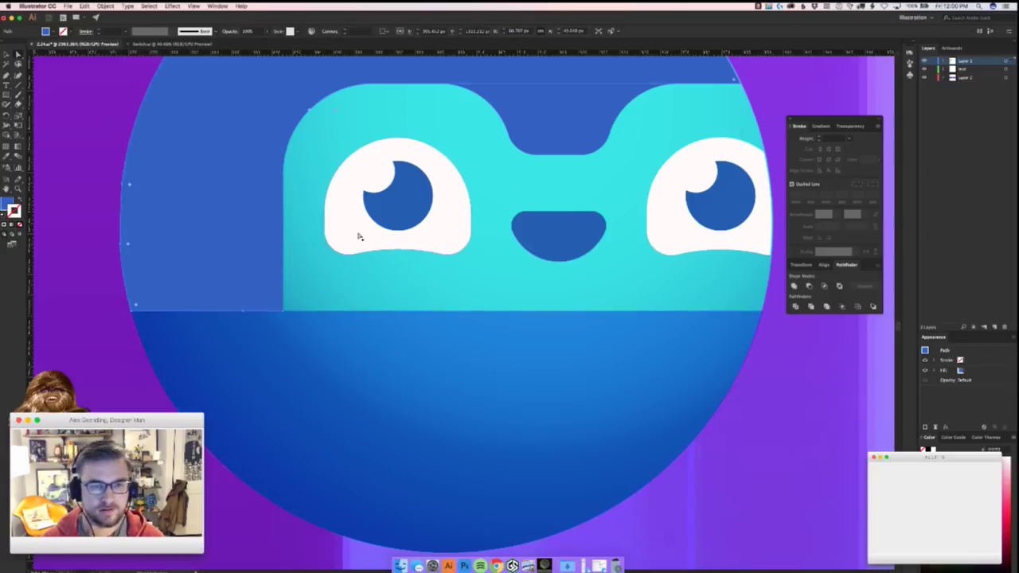
# - Bring the cheek piece back as a separate shape and round its upper inner corner to a radius of about 1.9 px
pyautogui.click(249, 233)
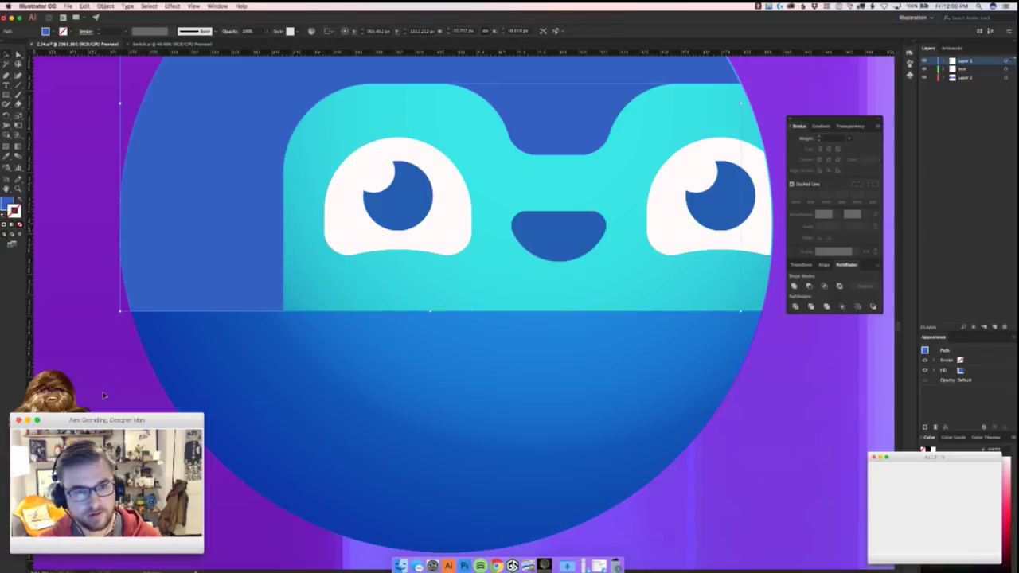
pyautogui.press('super+shift+z')
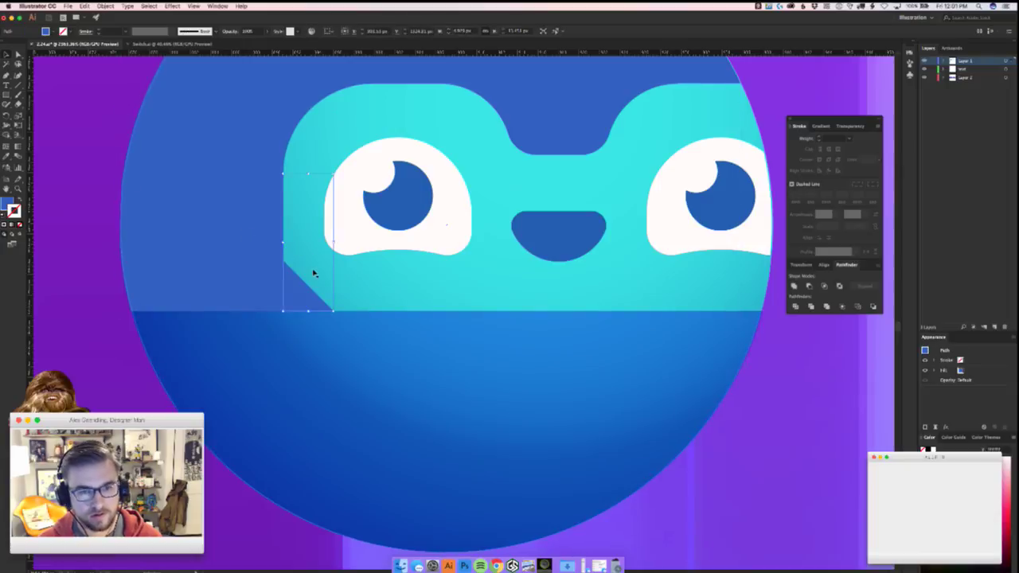
pyautogui.moveTo(288, 261); pyautogui.dragTo(346, 230)
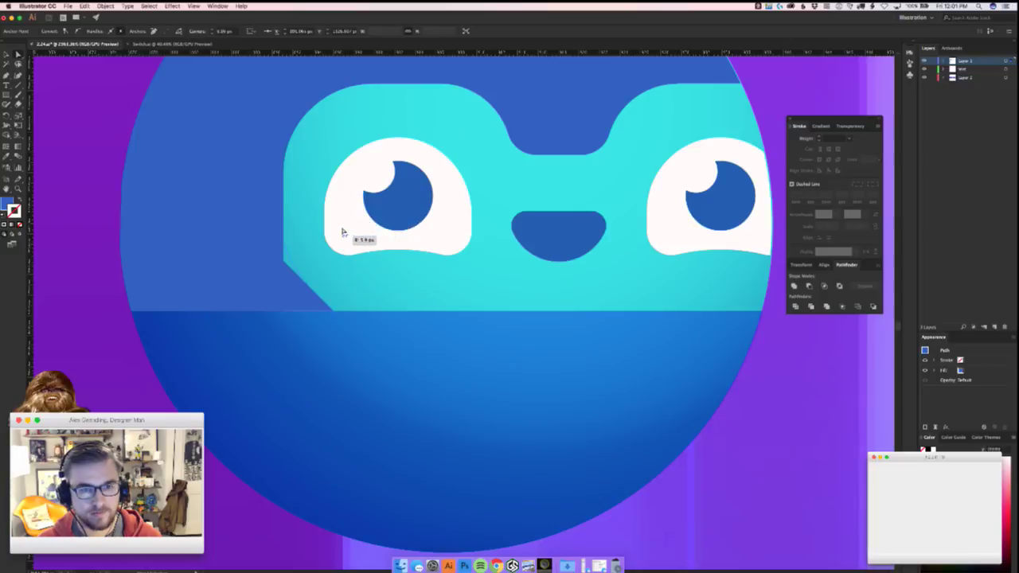
pyautogui.keyDown('alt'); pyautogui.keyDown('super'); pyautogui.click(125, 376); pyautogui.keyUp('super'); pyautogui.keyUp('alt')
pyautogui.press('super+shift+a')
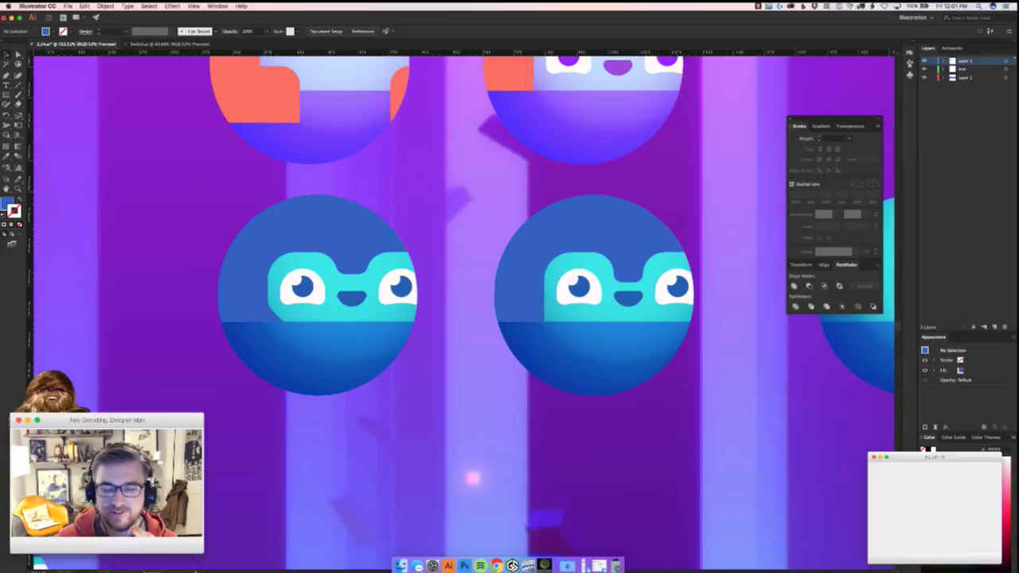
# - Review the hero and enemy designs across the whole character board
pyautogui.moveTo(582, 346); pyautogui.dragTo(414, 363)
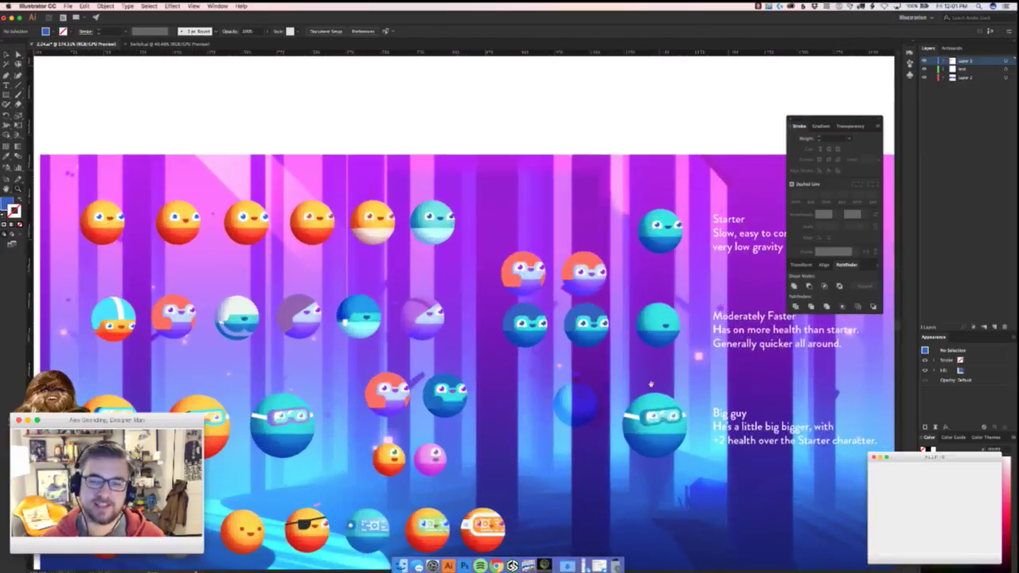
pyautogui.moveTo(574, 398); pyautogui.dragTo(307, 406)
pyautogui.scroll(-5, 471, 429)
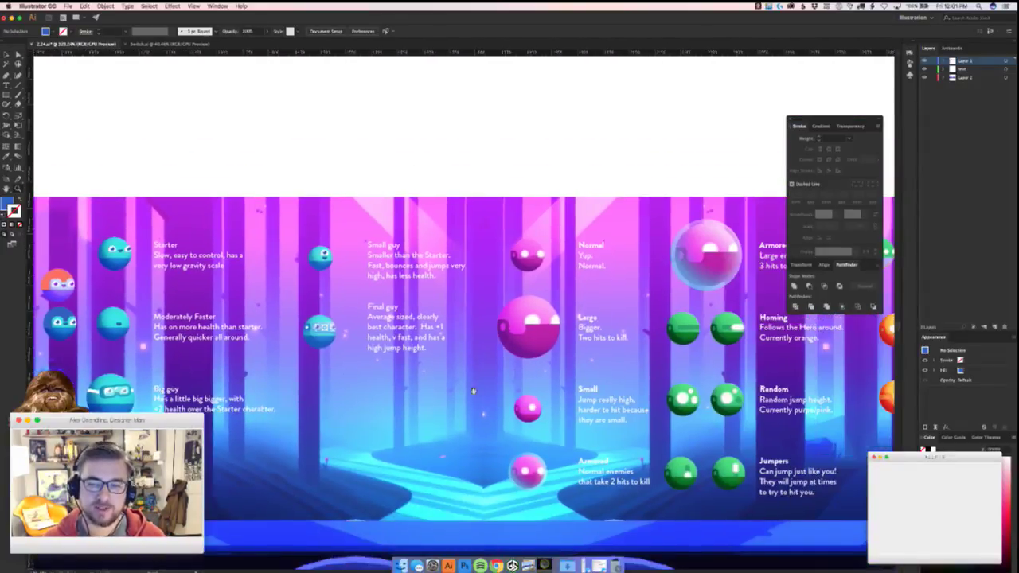
pyautogui.moveTo(455, 453)
pyautogui.mouseDown()
pyautogui.moveTo(334, 414)
pyautogui.moveTo(190, 418)
pyautogui.mouseUp()
pyautogui.moveTo(572, 448); pyautogui.dragTo(491, 455)
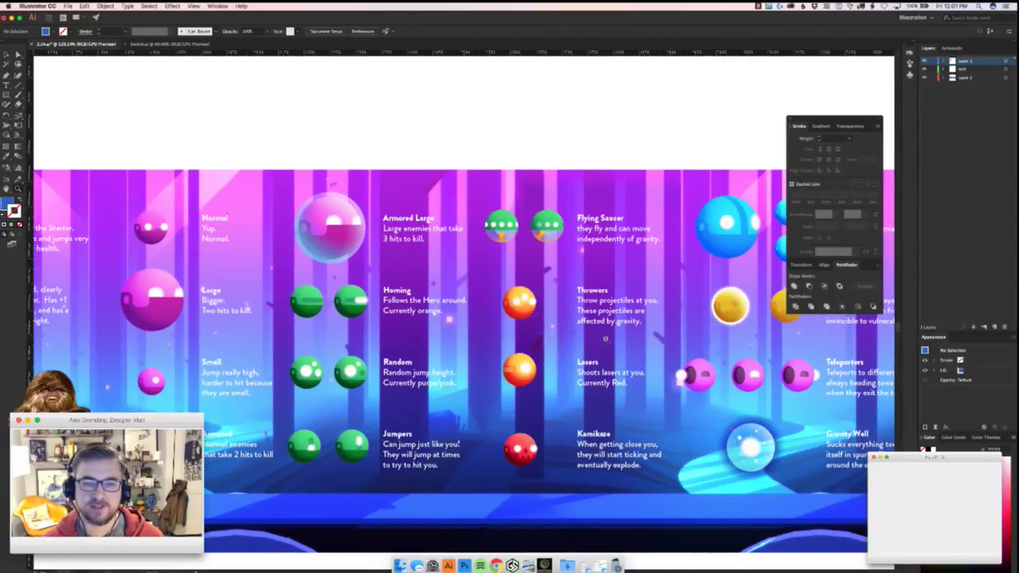
pyautogui.hscroll(-10, 207, 404)
pyautogui.moveTo(249, 437); pyautogui.dragTo(351, 413)
pyautogui.press('super+Tab')
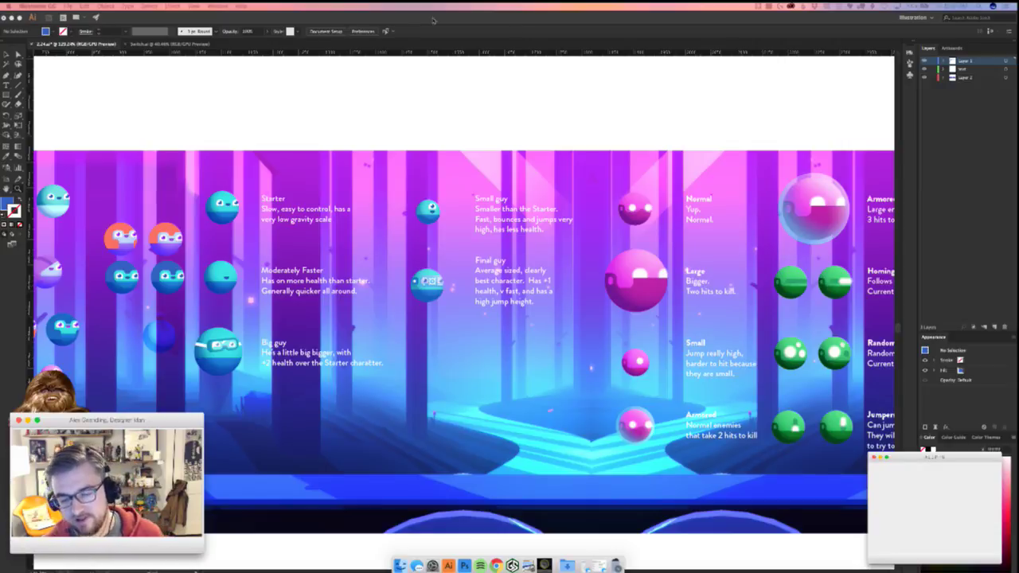
pyautogui.press('super+F10')
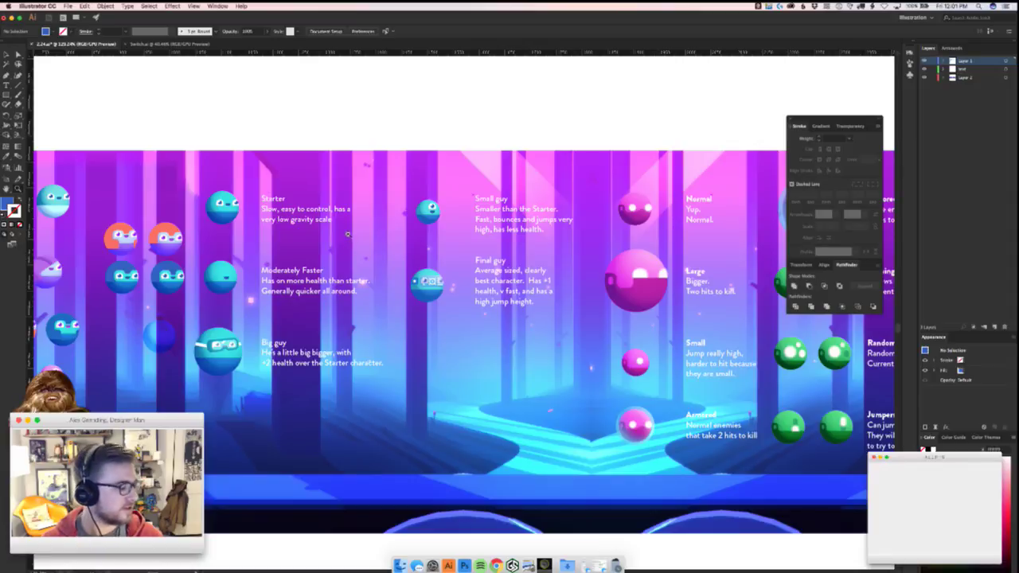
# - Delete the spare translucent blue sphere beside the Big guy character
pyautogui.moveTo(449, 296); pyautogui.dragTo(581, 291)
pyautogui.moveTo(297, 356); pyautogui.dragTo(342, 355)
pyautogui.moveTo(268, 285); pyautogui.dragTo(260, 344)
pyautogui.press('super+z')
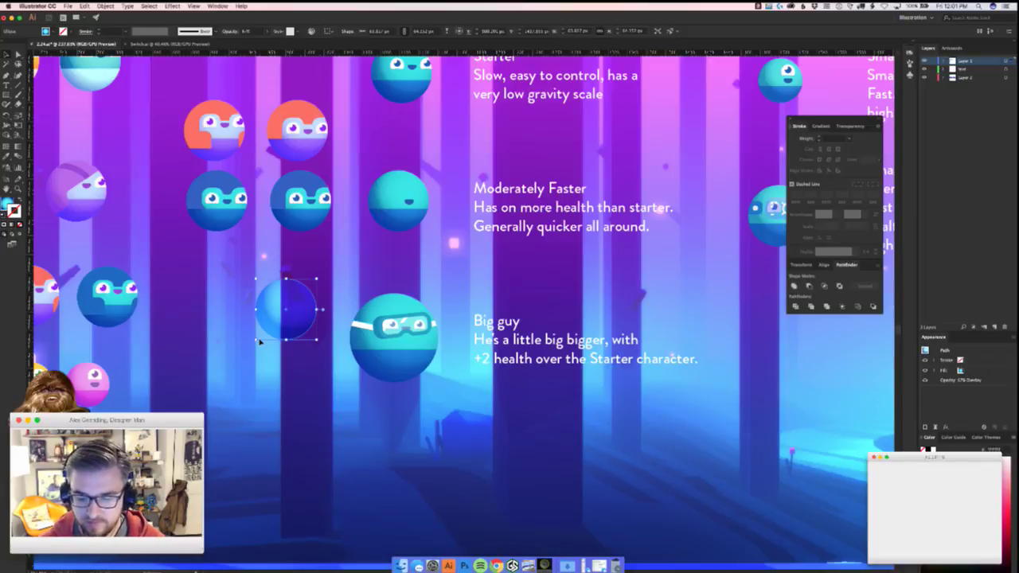
pyautogui.press('Delete')
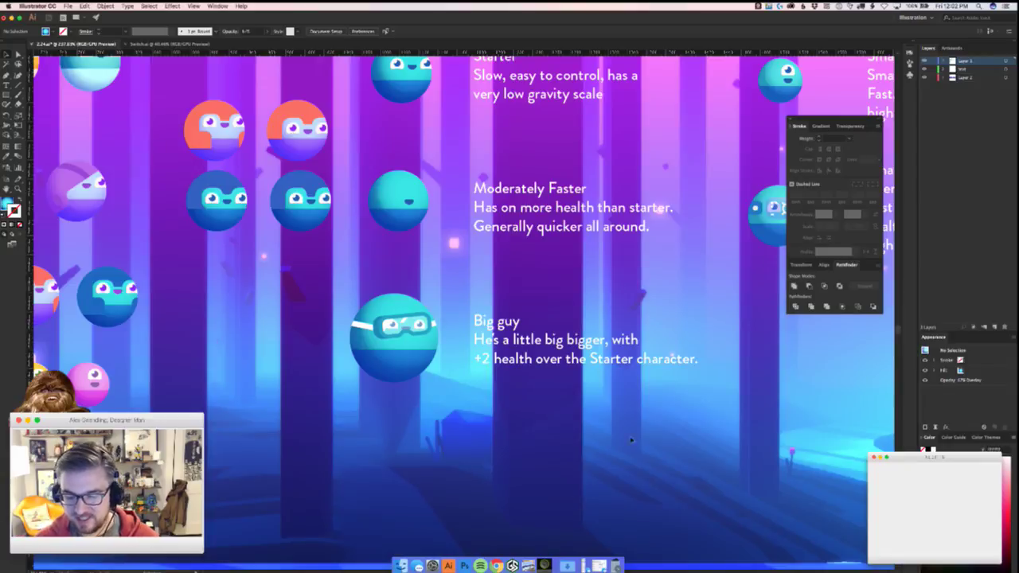
# - Examine the Big guy's goggles, lens and white glare shapes up close and against the neighbouring heroes
pyautogui.press('super+Tab')
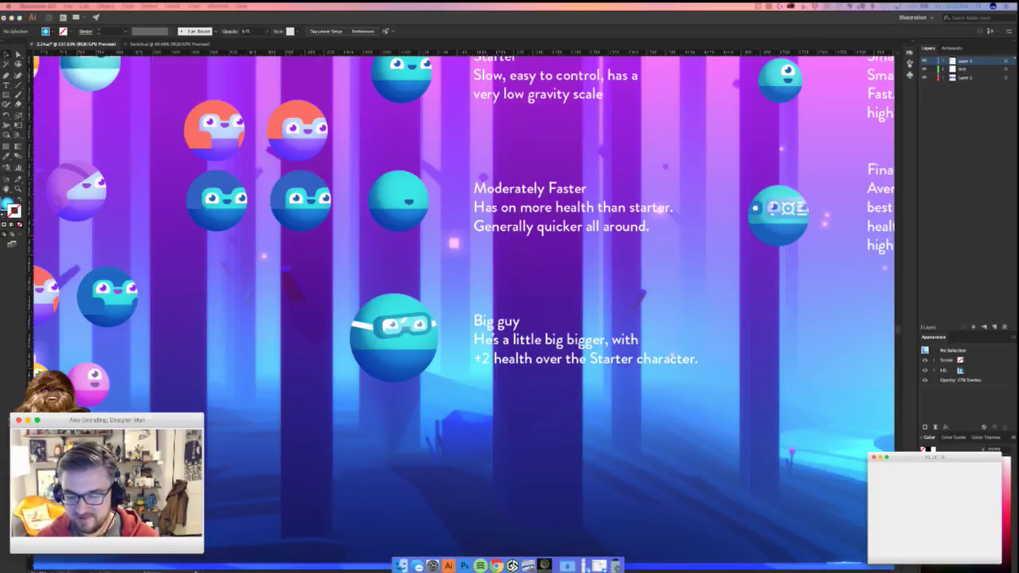
pyautogui.click(555, 440)
pyautogui.moveTo(388, 387); pyautogui.dragTo(516, 235)
pyautogui.moveTo(430, 253); pyautogui.dragTo(460, 217)
pyautogui.press('super+z')
pyautogui.keyDown('shift'); pyautogui.click(409, 246); pyautogui.keyUp('shift')
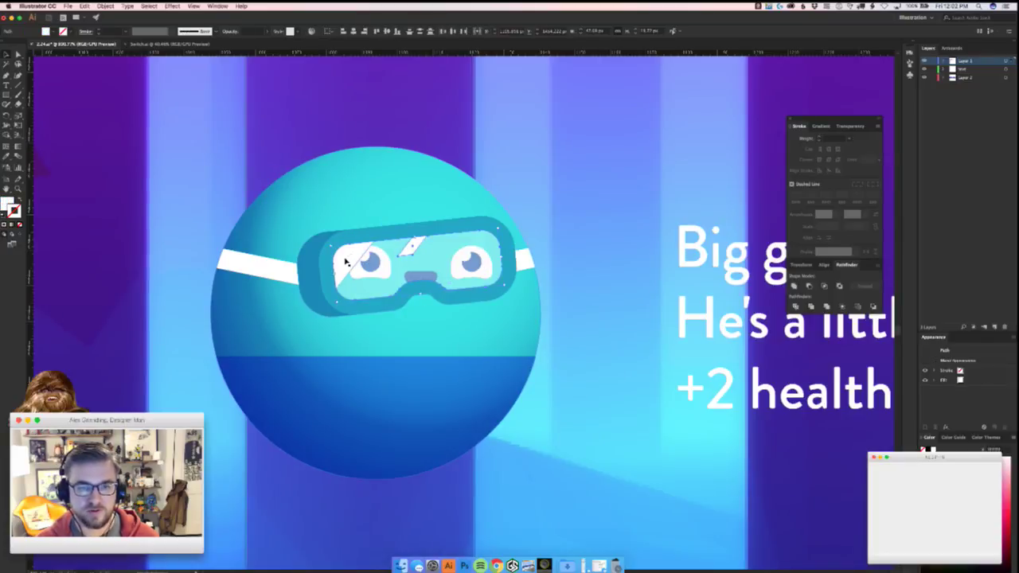
pyautogui.keyDown('alt'); pyautogui.scroll(-5, 492, 278); pyautogui.keyUp('alt')
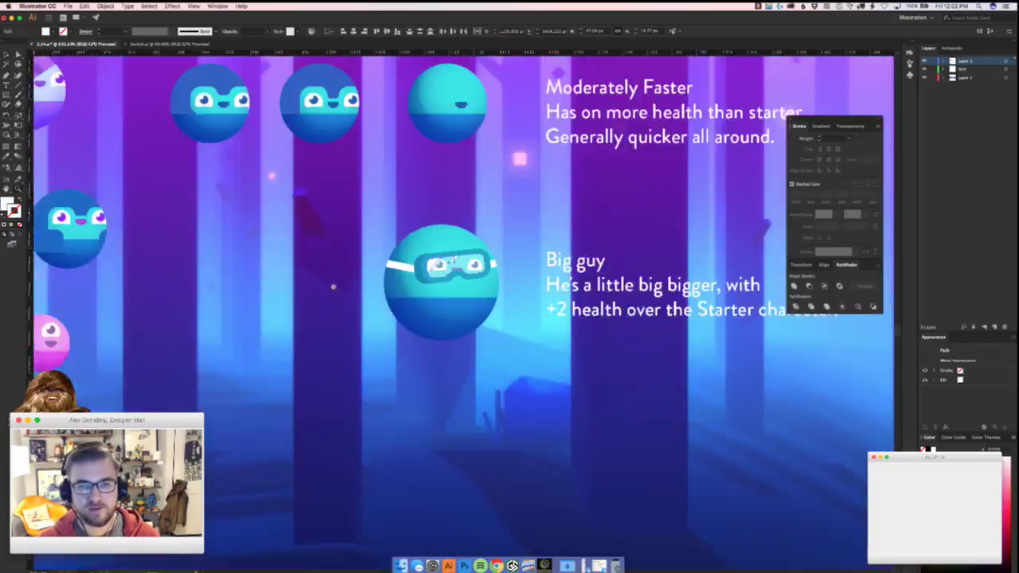
pyautogui.keyDown('alt'); pyautogui.scroll(-2, 486, 250); pyautogui.keyUp('alt')
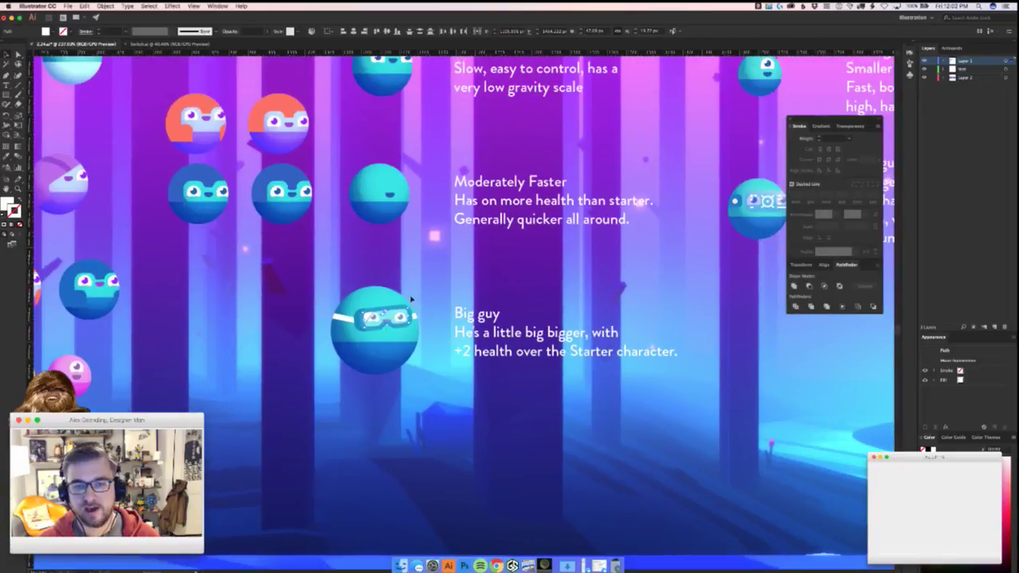
pyautogui.keyDown('alt'); pyautogui.scroll(7, 374, 326); pyautogui.keyUp('alt')
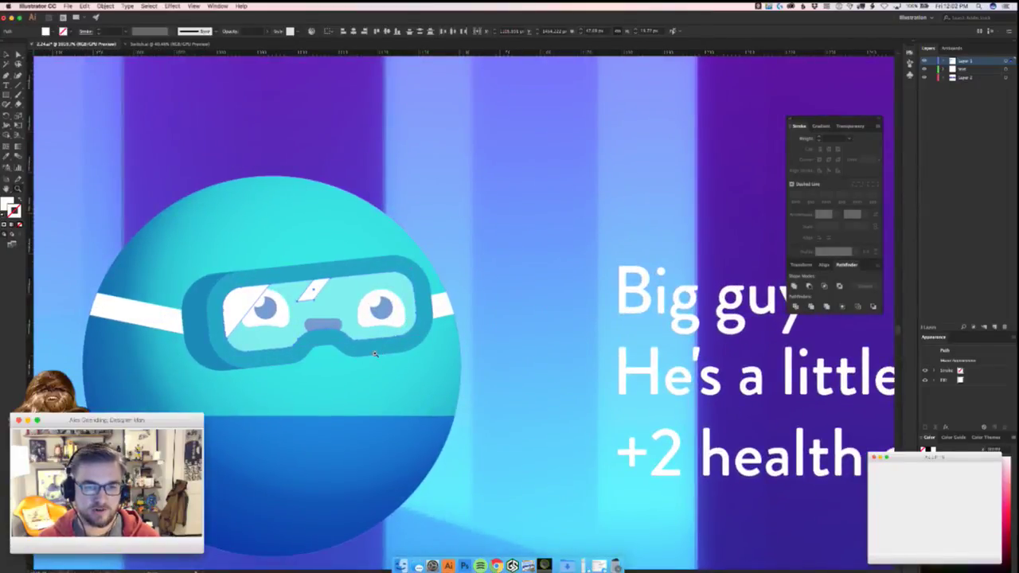
pyautogui.keyDown('alt'); pyautogui.scroll(-5, 380, 351); pyautogui.keyUp('alt')
pyautogui.hscroll(-3, 624, 265)
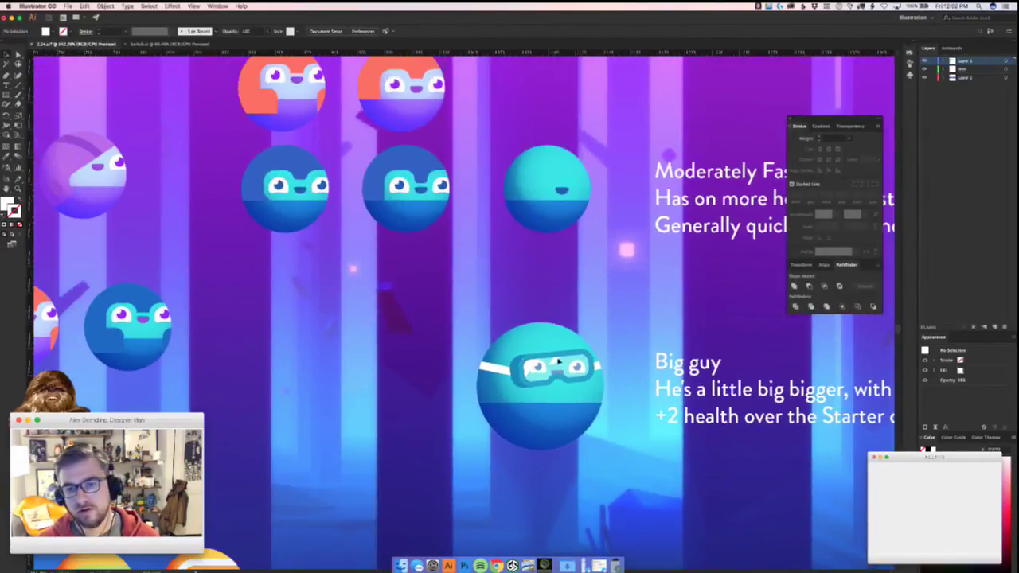
# - Duplicate the complete Big guy character into the empty space beside the original, on the side away from its description
pyautogui.keyDown('alt'); pyautogui.moveTo(573, 430); pyautogui.dragTo(393, 461); pyautogui.keyUp('alt')
pyautogui.click(393, 462)
# - Try to shift the large white glare shape across the original Big guy's goggle lens
pyautogui.hscroll(3, 394, 446)
pyautogui.keyDown('alt'); pyautogui.scroll(5, 460, 375); pyautogui.keyUp('alt')
pyautogui.hscroll(3, 459, 375)
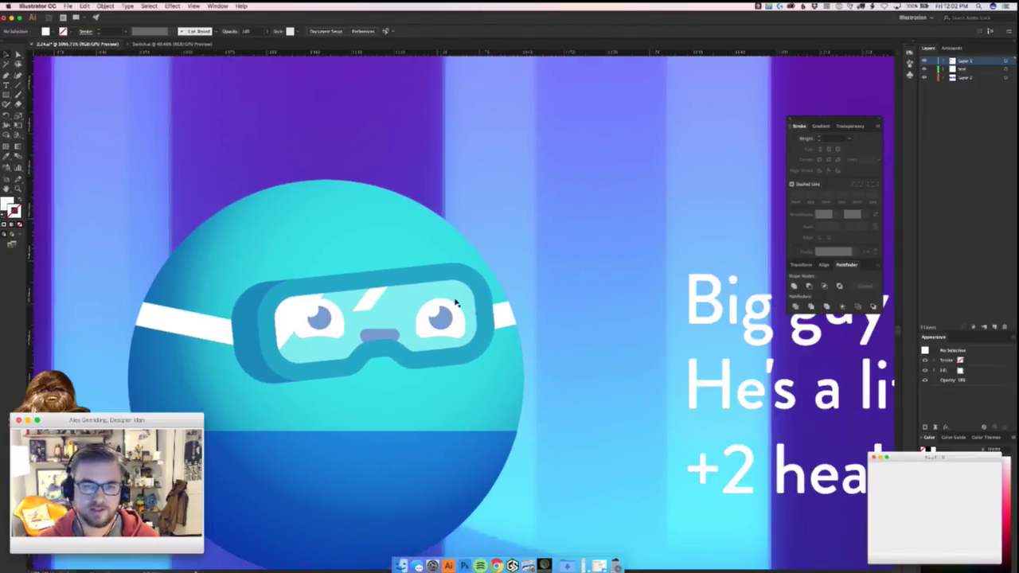
pyautogui.click(338, 280)
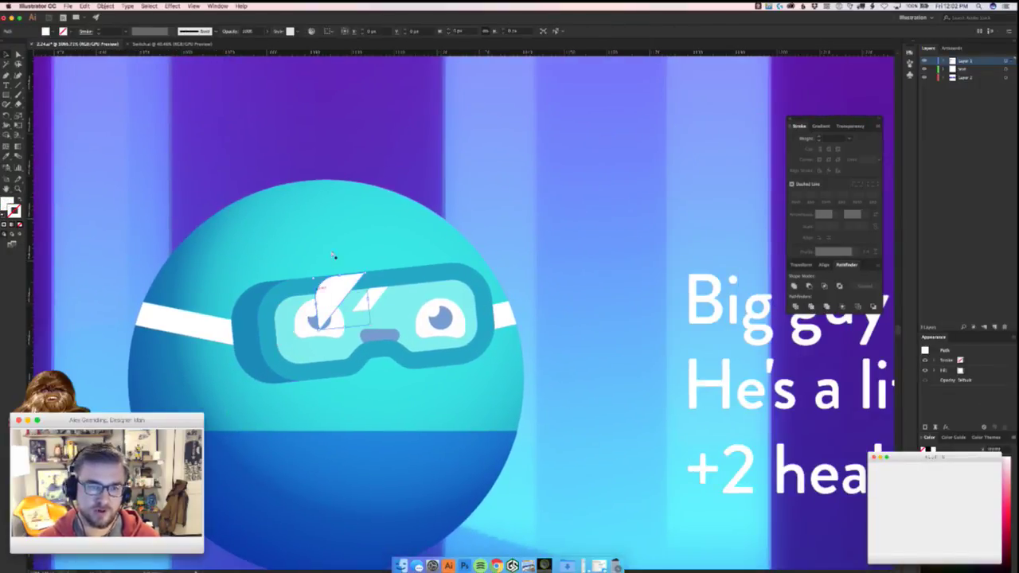
# - Select the original Big guy's goggle parts, try to reposition them together, and undo the trial changes
pyautogui.click(368, 274)
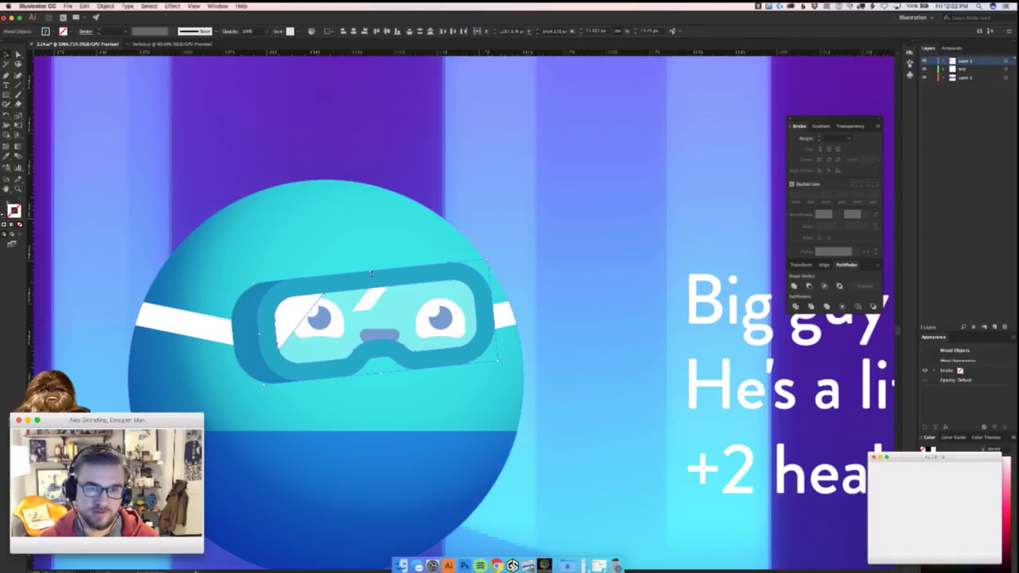
pyautogui.keyDown('shift'); pyautogui.click(397, 321); pyautogui.keyUp('shift')
pyautogui.keyDown('shift'); pyautogui.click(507, 321); pyautogui.keyUp('shift')
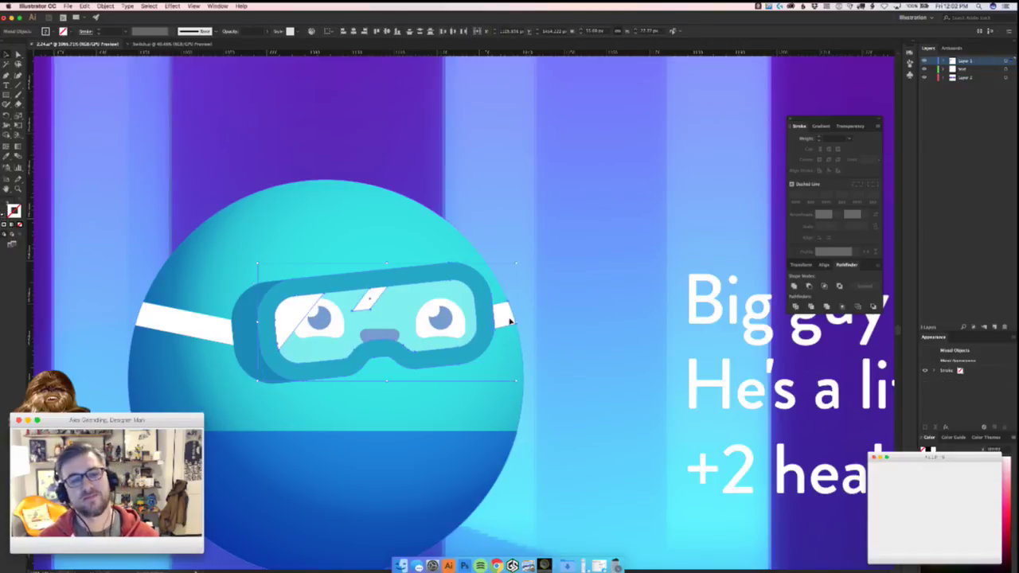
pyautogui.keyDown('shift'); pyautogui.click(211, 330); pyautogui.keyUp('shift')
pyautogui.keyDown('shift'); pyautogui.click(213, 329); pyautogui.keyUp('shift')
pyautogui.keyDown('shift'); pyautogui.click(505, 315); pyautogui.keyUp('shift')
pyautogui.moveTo(498, 359); pyautogui.dragTo(276, 400)
pyautogui.click(404, 424)
pyautogui.press('super+z')
pyautogui.press('super+z')
pyautogui.press('super+z')
pyautogui.press('super+z')
pyautogui.press('super+z')
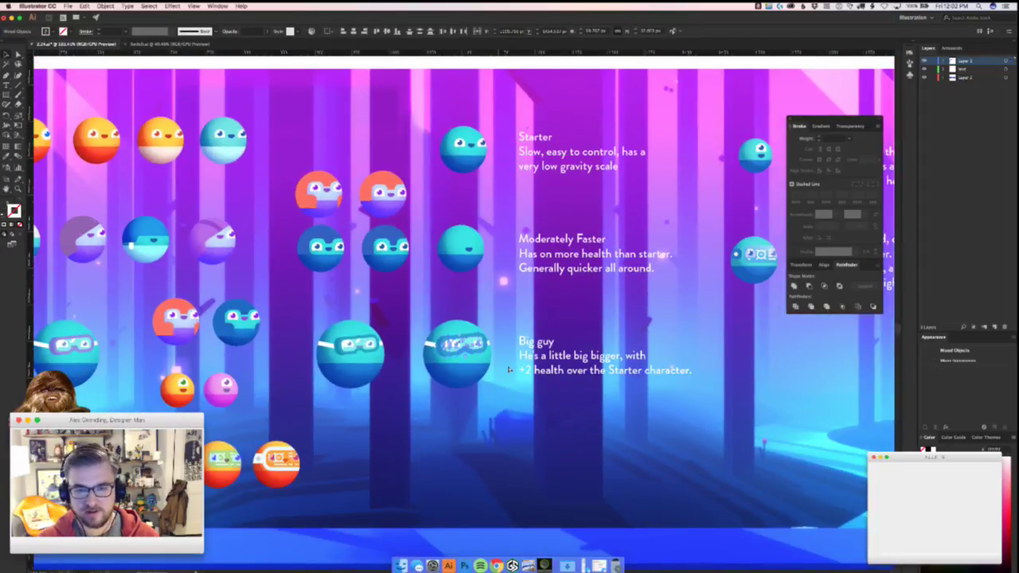
# - Nudge the original Big guy's goggles so the mouth fits inside the lens just above the nose notch
pyautogui.moveTo(425, 353); pyautogui.dragTo(515, 383)
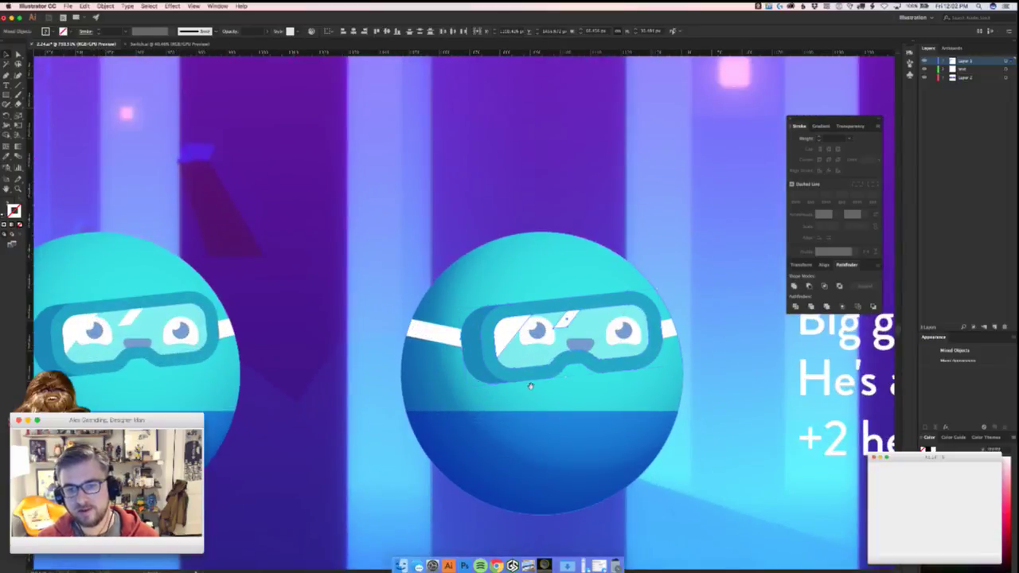
pyautogui.hscroll(5, 530, 380)
pyautogui.moveTo(539, 365); pyautogui.dragTo(539, 361)
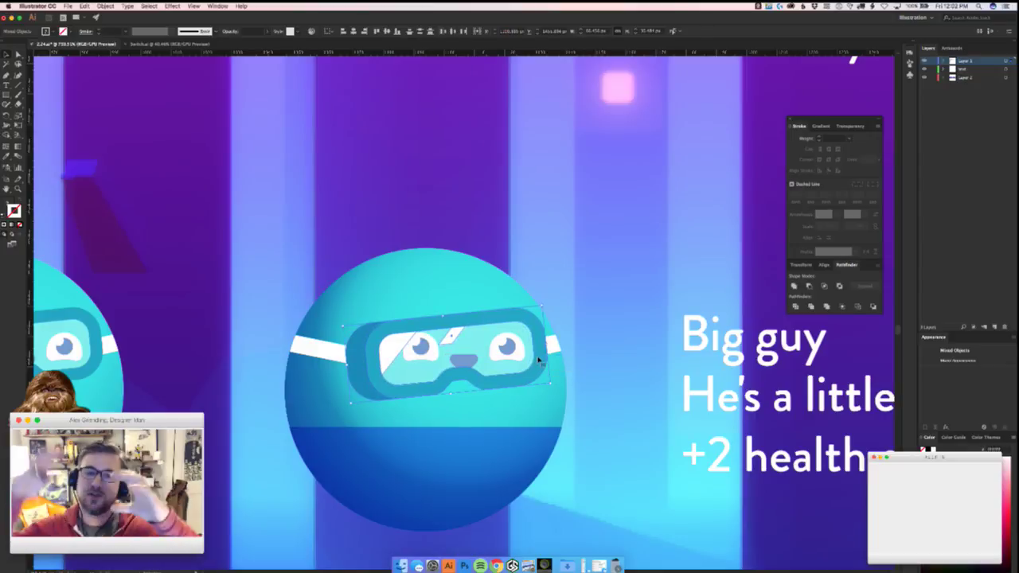
pyautogui.click(594, 260)
pyautogui.scroll(3, 476, 365)
pyautogui.moveTo(434, 278); pyautogui.dragTo(475, 263)
pyautogui.click(679, 148)
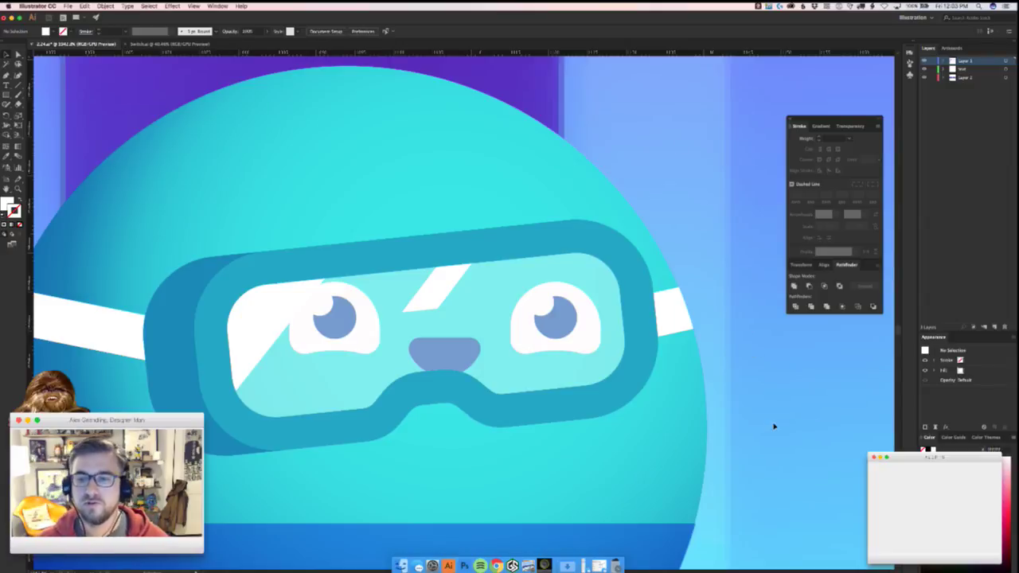
# - Try moving the original Big guy's mouth out of the goggle lens to a spot below the nose notch
pyautogui.scroll(-3, 516, 293)
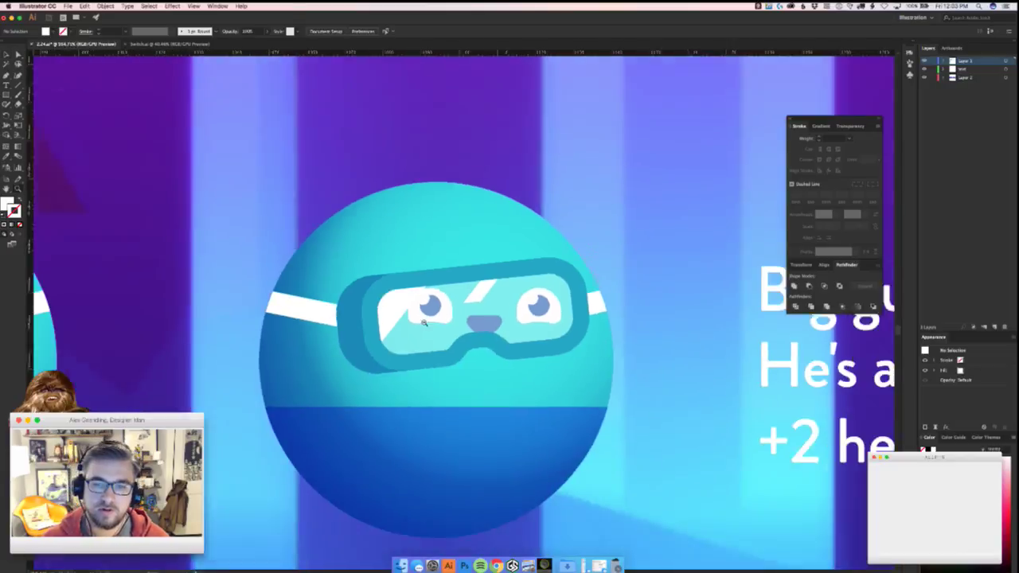
pyautogui.scroll(3, 495, 313)
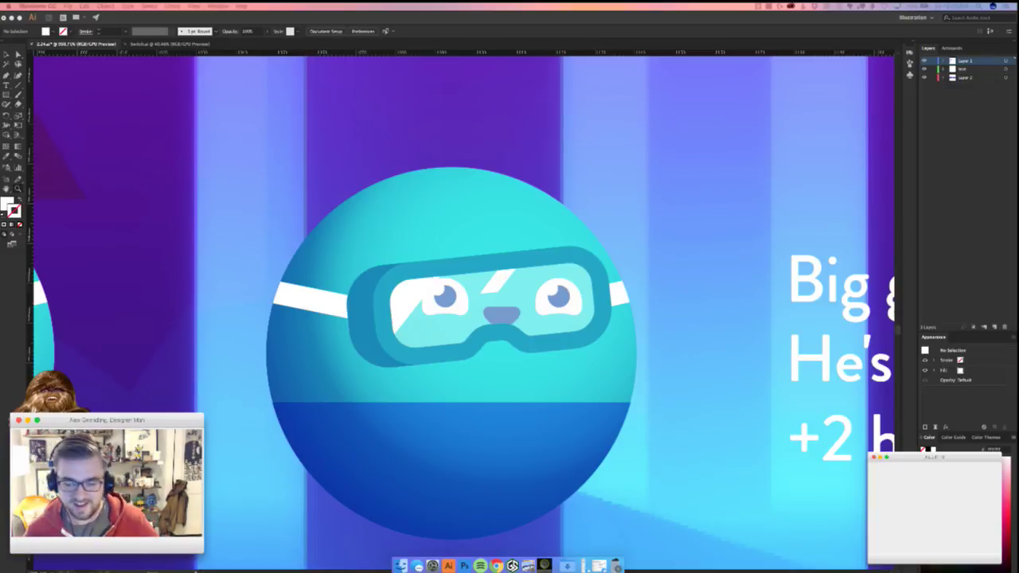
pyautogui.click(654, 382)
pyautogui.hscroll(3, 451, 289)
pyautogui.click(422, 262)
pyautogui.click(416, 280)
pyautogui.moveTo(417, 281); pyautogui.dragTo(416, 336)
pyautogui.click(653, 339)
pyautogui.moveTo(626, 344); pyautogui.dragTo(616, 285)
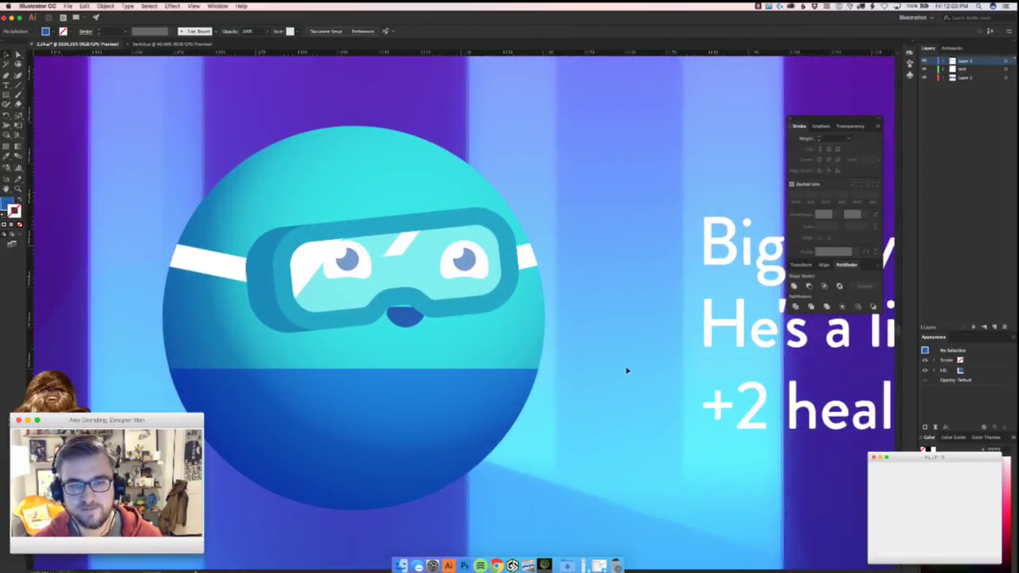
pyautogui.click(411, 318)
pyautogui.hotkey('shift', 'Down')
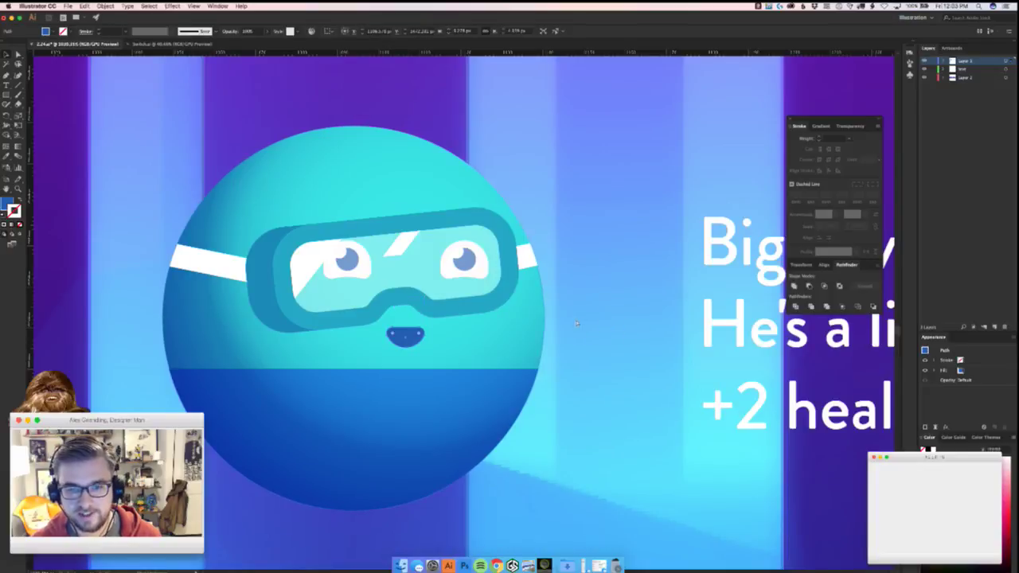
# - Nudge the original Big guy's mouth back up into the lens, just above the nose notch
pyautogui.hotkey('shift', 'Up')
pyautogui.hotkey('shift', 'Up')
pyautogui.hotkey('shift', 'Up')
pyautogui.press('super+shift+a')
# - Lower the opacity of both white glare shapes on the original Big guy's goggle lens
pyautogui.press('z')
pyautogui.moveTo(602, 348); pyautogui.dragTo(664, 358)
pyautogui.press('v')
pyautogui.moveTo(228, 244); pyautogui.dragTo(234, 141)
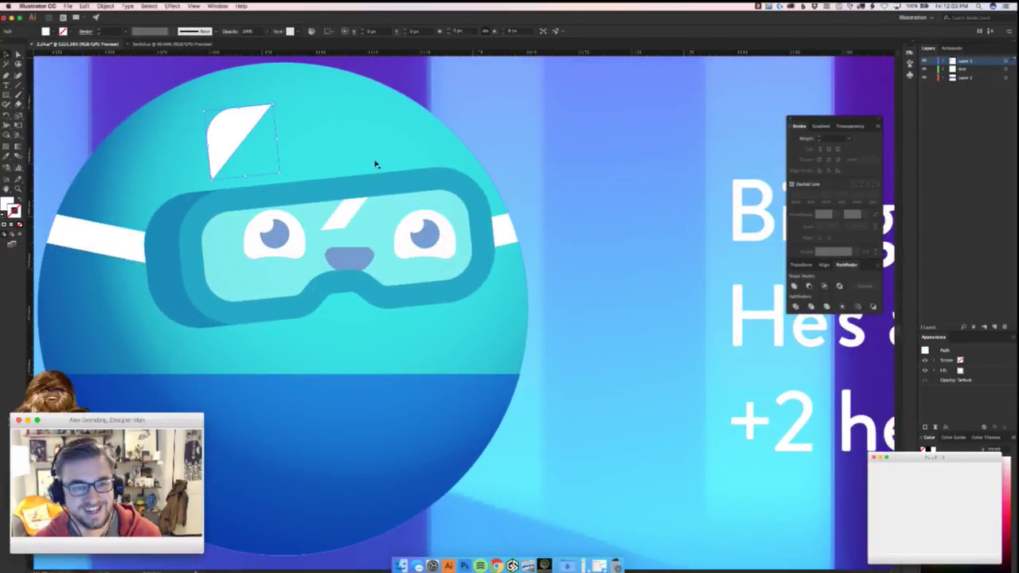
pyautogui.press('super+z')
pyautogui.moveTo(346, 215); pyautogui.dragTo(344, 211)
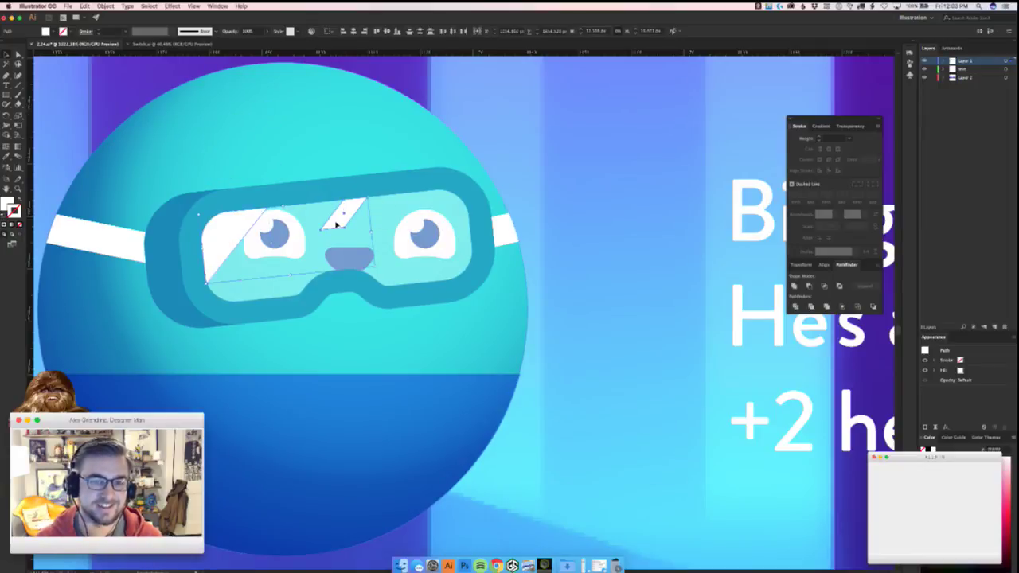
pyautogui.click(268, 32)
pyautogui.moveTo(266, 41); pyautogui.dragTo(247, 43)
pyautogui.click(576, 228)
pyautogui.press('super+0')
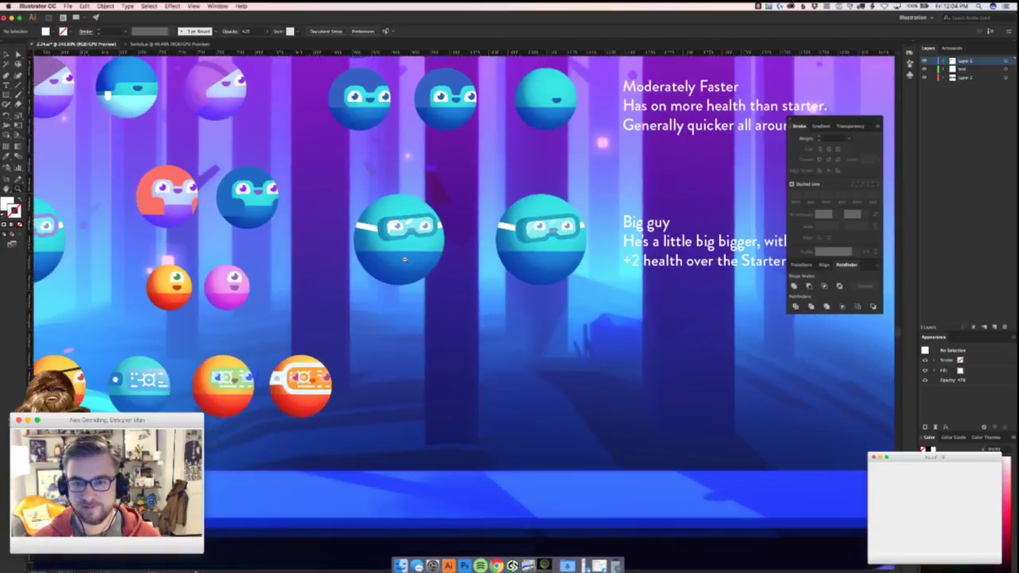
# - Compare the Big guy's softened lens glare with its duplicate and the other ball heroes at several zoom levels
pyautogui.scroll(-5, 405, 259)
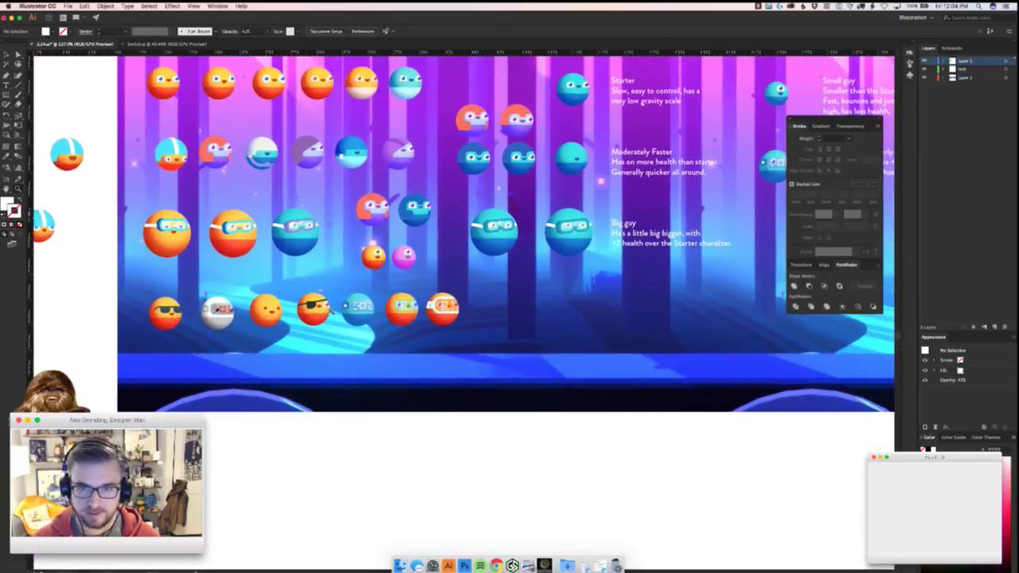
pyautogui.scroll(2, 333, 309)
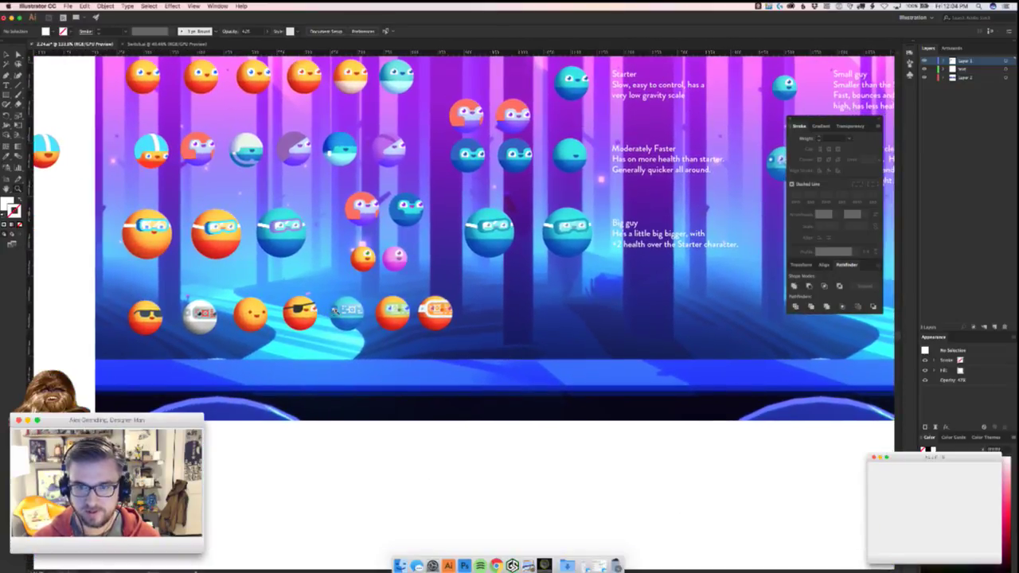
pyautogui.scroll(10, 602, 227)
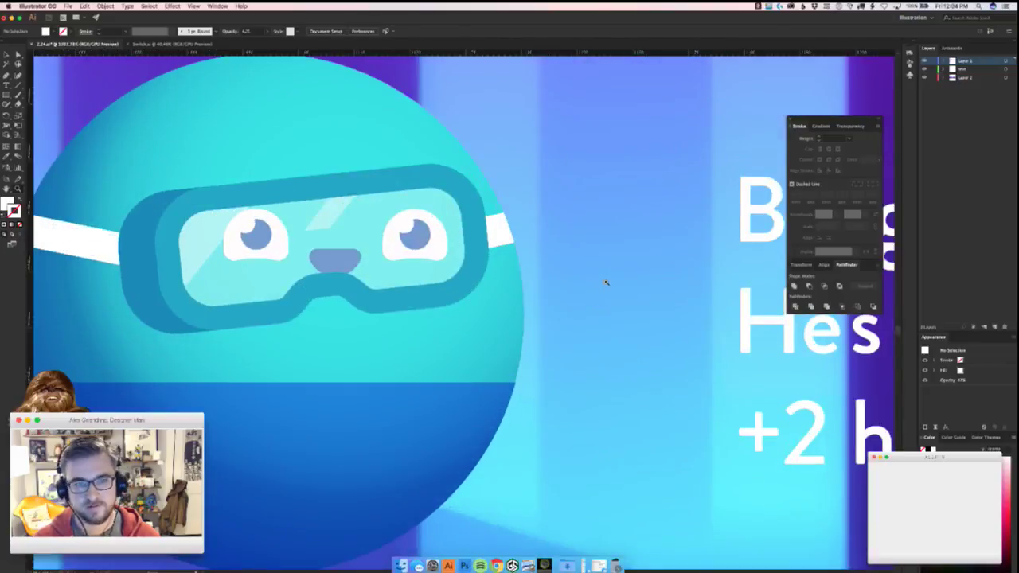
pyautogui.scroll(1, 605, 274)
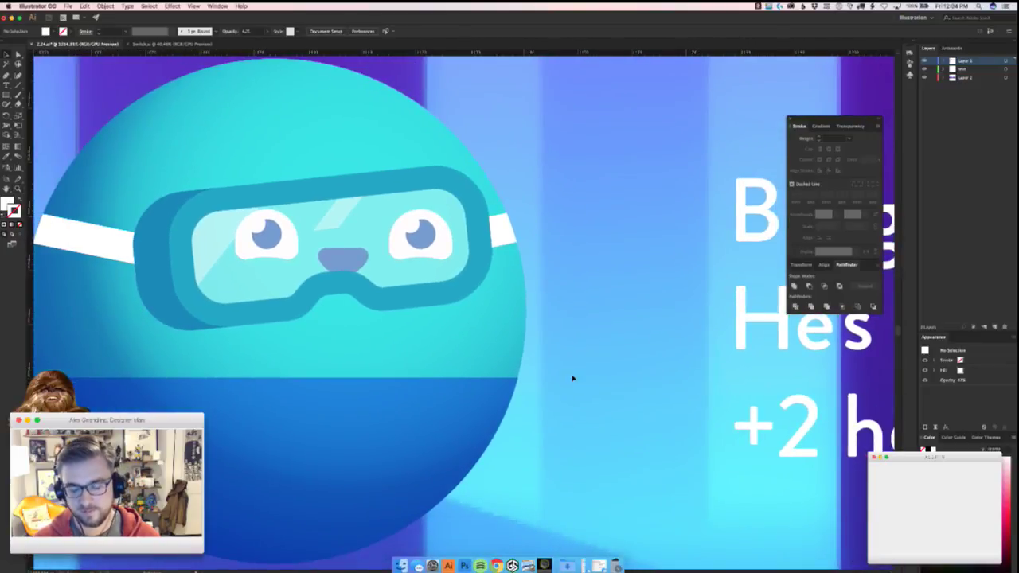
pyautogui.press('super+Tab')
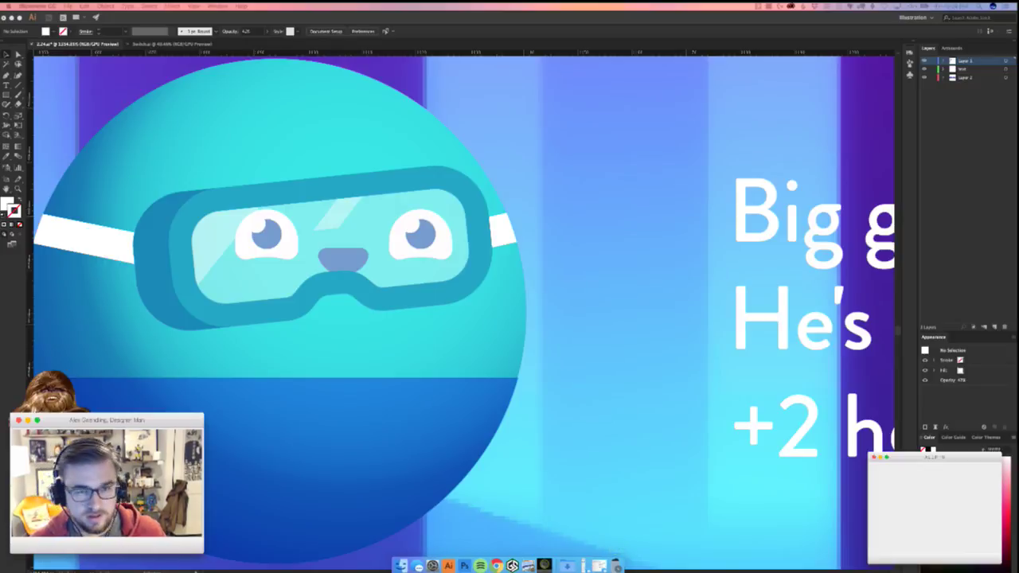
pyautogui.click(568, 460)
pyautogui.press('super+minus')
pyautogui.press('super+minus')
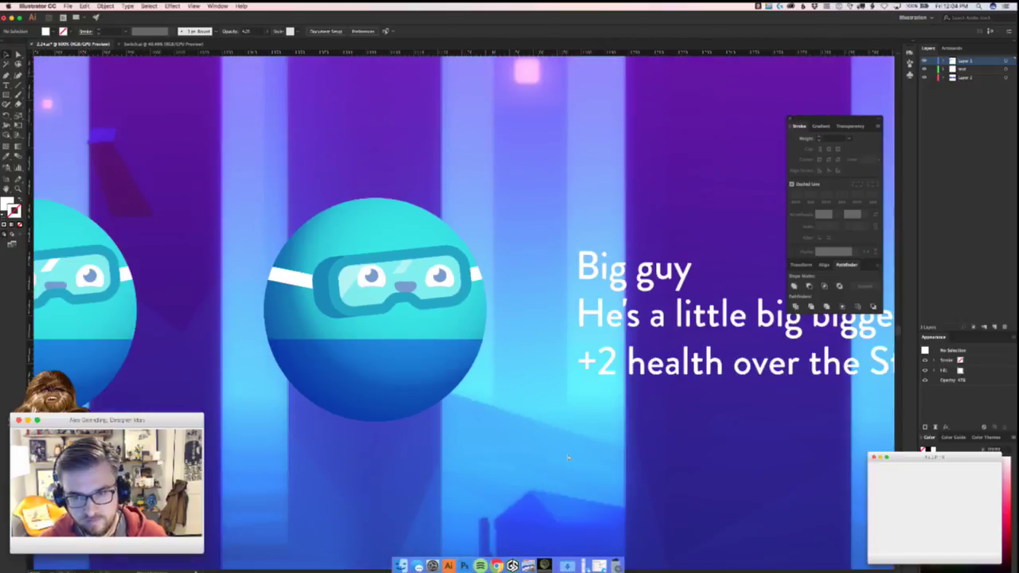
pyautogui.press('super+minus')
pyautogui.scroll(5, 454, 263)
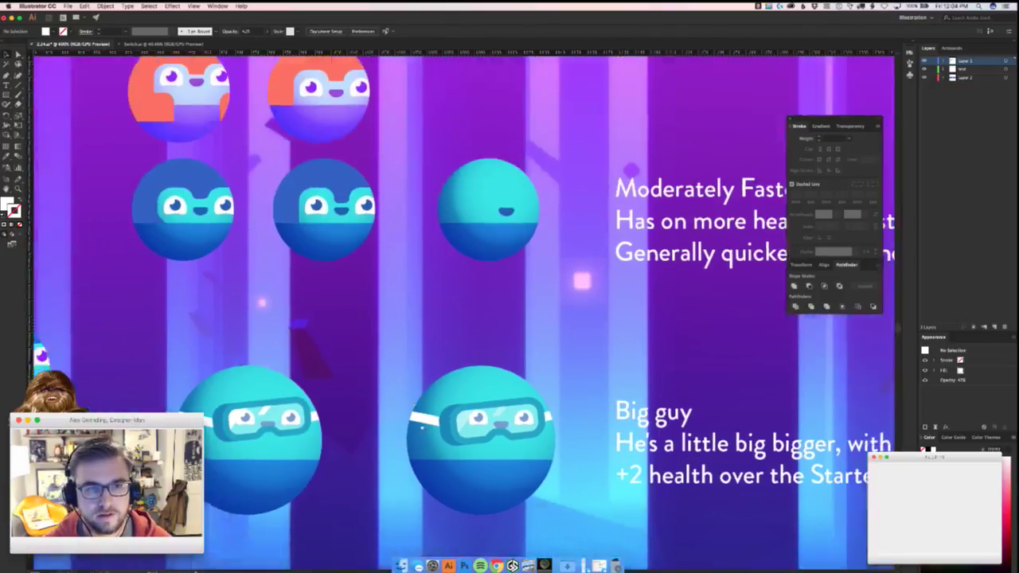
# - Duplicate the complete Final guy into the empty space at the end of the lowest row of characters
pyautogui.hscroll(8, 454, 263)
pyautogui.scroll(-3, 453, 263)
pyautogui.hscroll(8, 380, 365)
pyautogui.scroll(4, 380, 364)
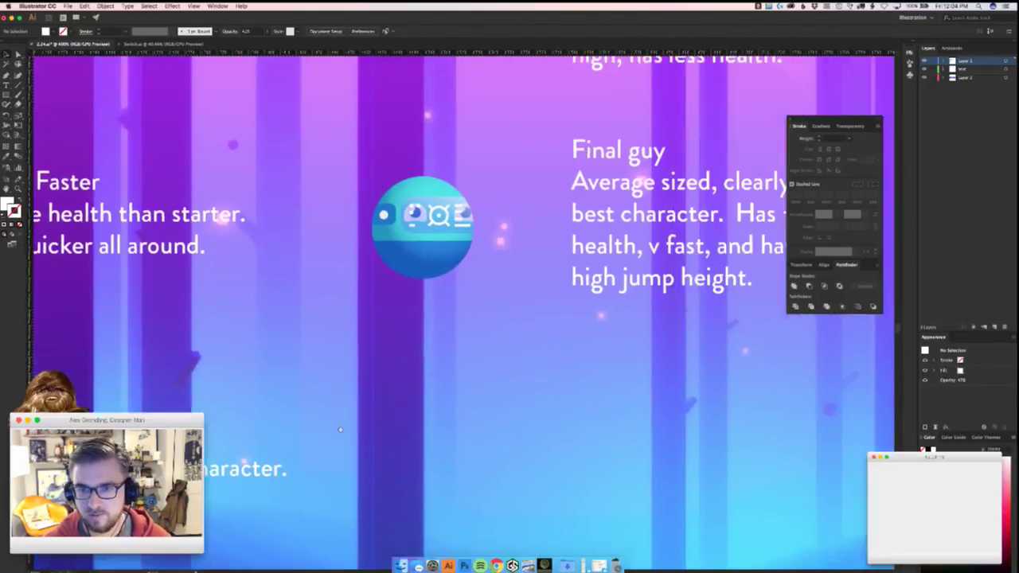
pyautogui.click(323, 358)
pyautogui.scroll(-2, 323, 358)
pyautogui.moveTo(324, 360); pyautogui.dragTo(99, 363)
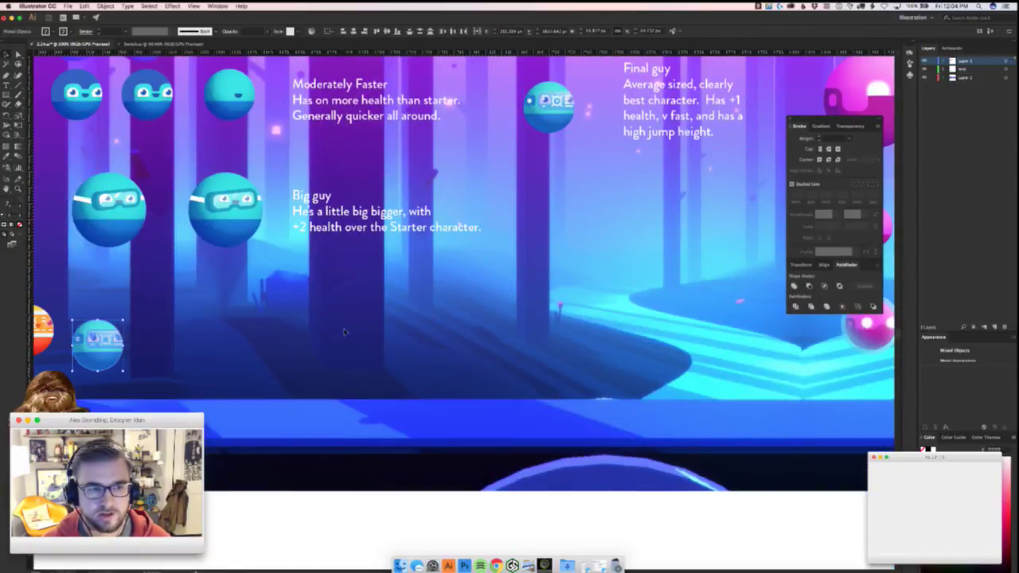
pyautogui.click(148, 327)
# - Delete the crosshair, white display lines and translucent visor from the original Final guy, keeping the eyes and blue side piece
pyautogui.scroll(8, 159, 271)
pyautogui.hscroll(2, 160, 271)
pyautogui.moveTo(514, 398); pyautogui.dragTo(569, 396)
pyautogui.click(521, 289)
pyautogui.press('\\')
pyautogui.moveTo(480, 334)
pyautogui.mouseDown()
pyautogui.moveTo(521, 334)
pyautogui.moveTo(525, 300)
pyautogui.mouseUp()
pyautogui.press('v')
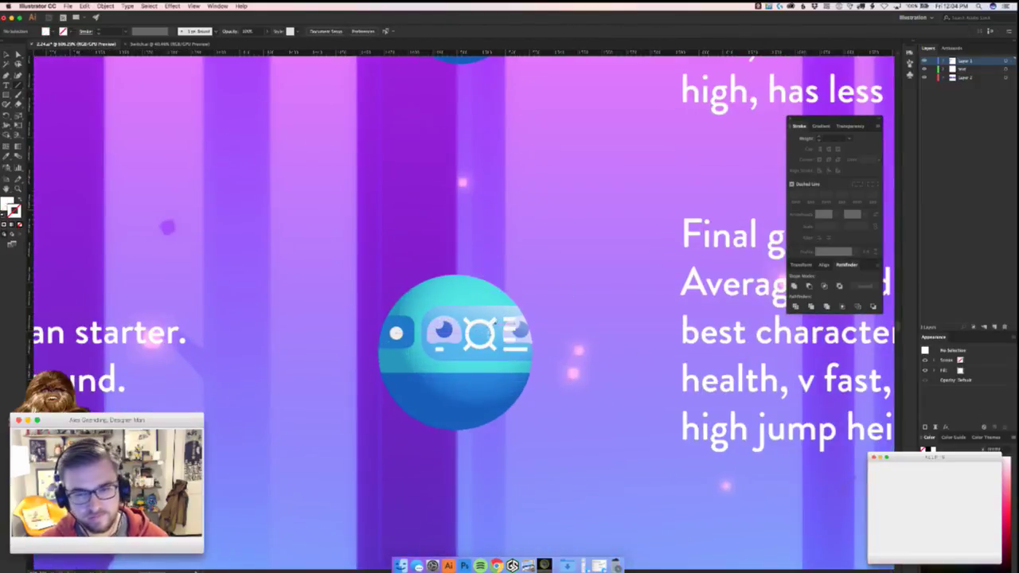
pyautogui.moveTo(495, 341); pyautogui.dragTo(513, 284)
pyautogui.press('Delete')
pyautogui.press('Delete')
pyautogui.press('Delete')
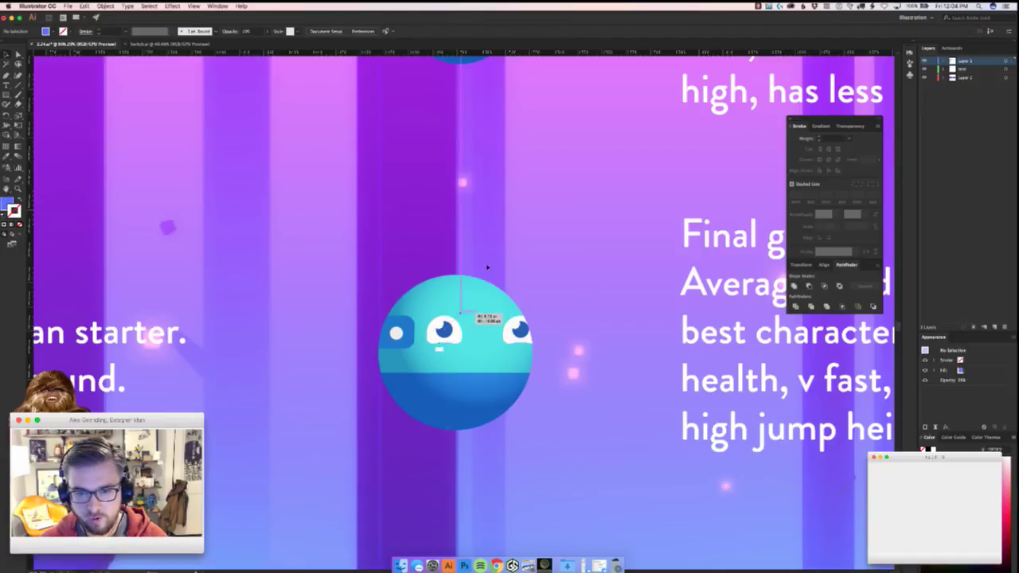
pyautogui.press('\\')
# - Copy the Starter's eyes and mouth onto the Final guy and align them over the existing eyes
pyautogui.scroll(-5, 368, 267)
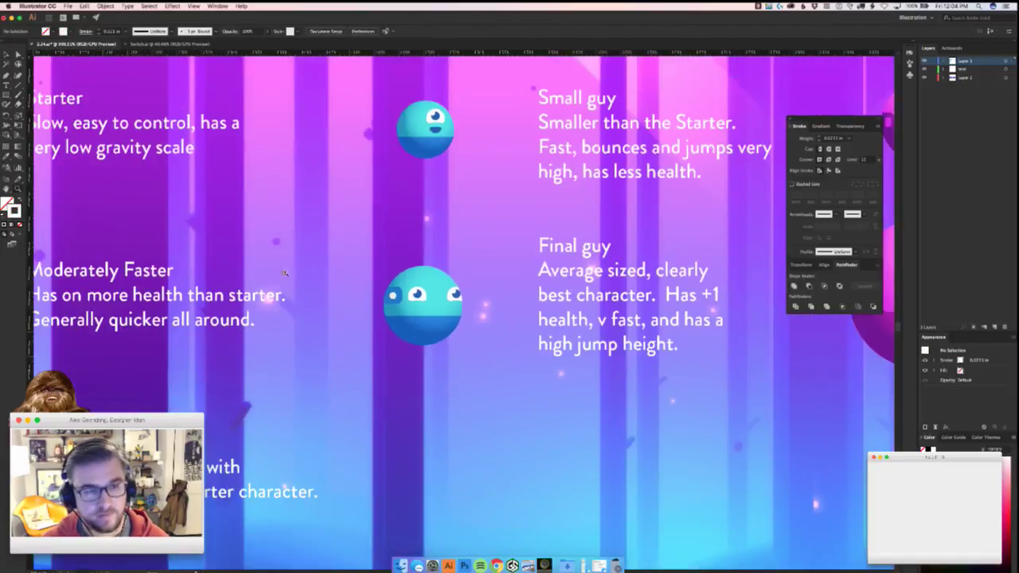
pyautogui.scroll(3, 282, 193)
pyautogui.click(221, 223)
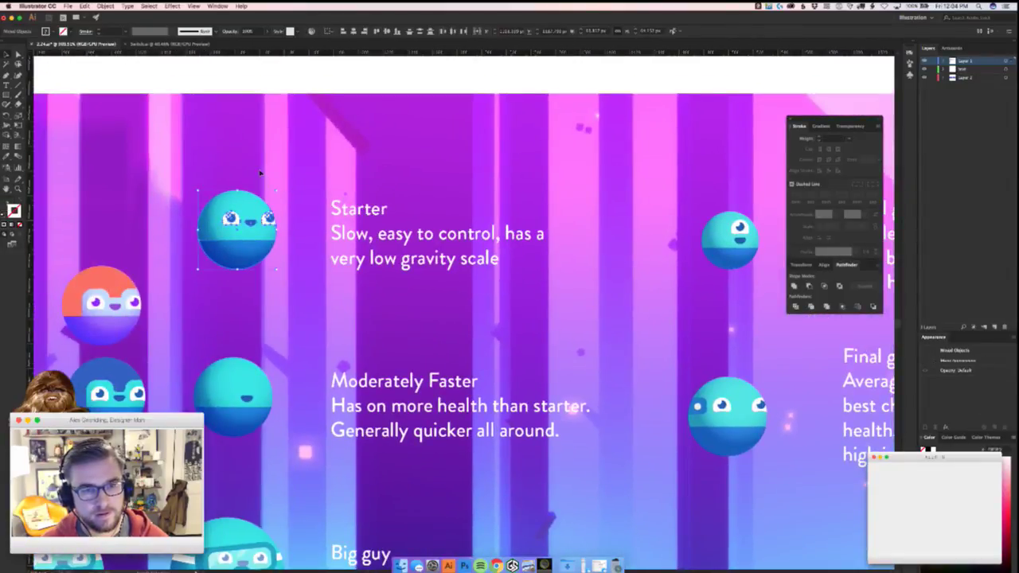
pyautogui.hscroll(3, 263, 218)
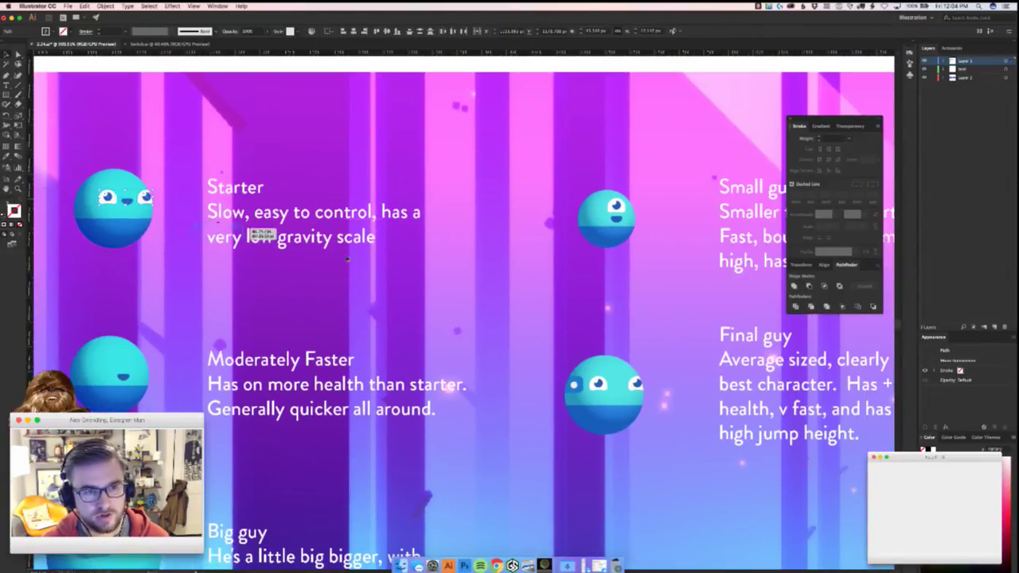
pyautogui.scroll(5, 685, 387)
pyautogui.moveTo(660, 293); pyautogui.dragTo(633, 276)
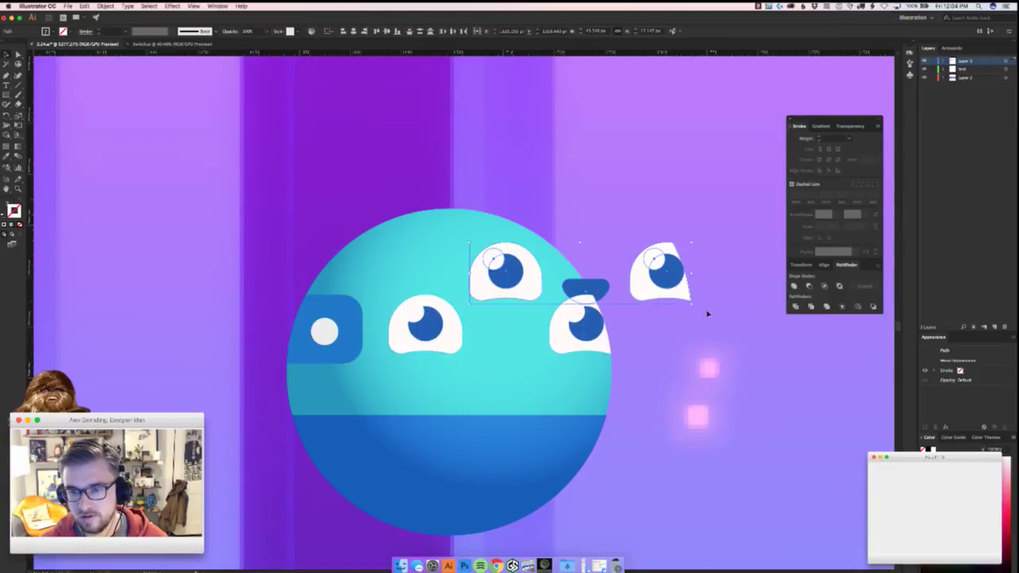
pyautogui.moveTo(692, 298); pyautogui.dragTo(613, 355)
# - Restack the Final guy's face by cutting the selected parts and pasting them in front in place
pyautogui.press('super+bracketleft')
pyautogui.click(404, 343)
pyautogui.keyDown('shift'); pyautogui.click(488, 256); pyautogui.keyUp('shift')
pyautogui.press('super+x')
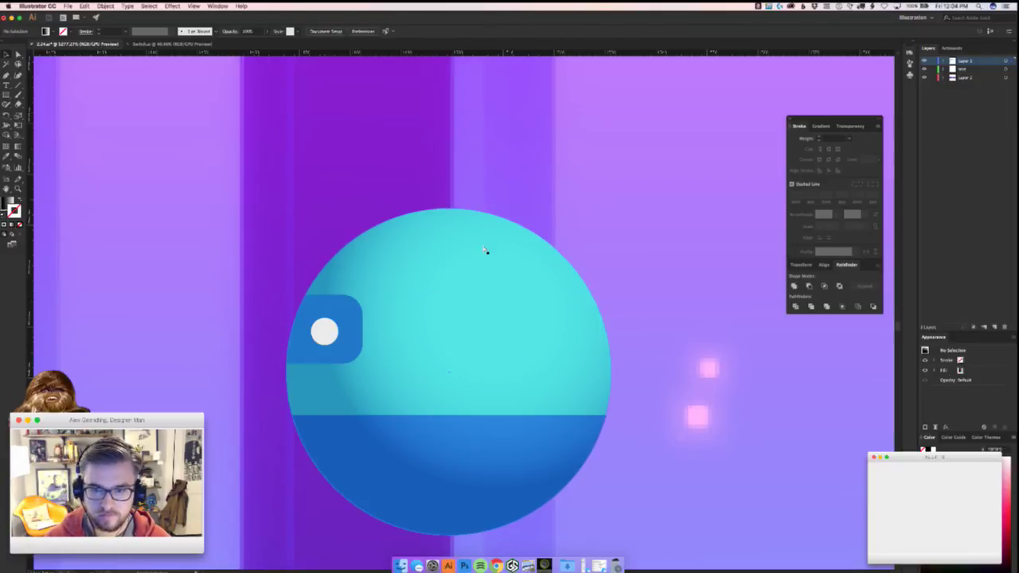
pyautogui.press('super+f')
pyautogui.click(702, 359)
# - Quit the background application with the dark round icon in the Dock and return to the artwork
pyautogui.scroll(-4, 702, 359)
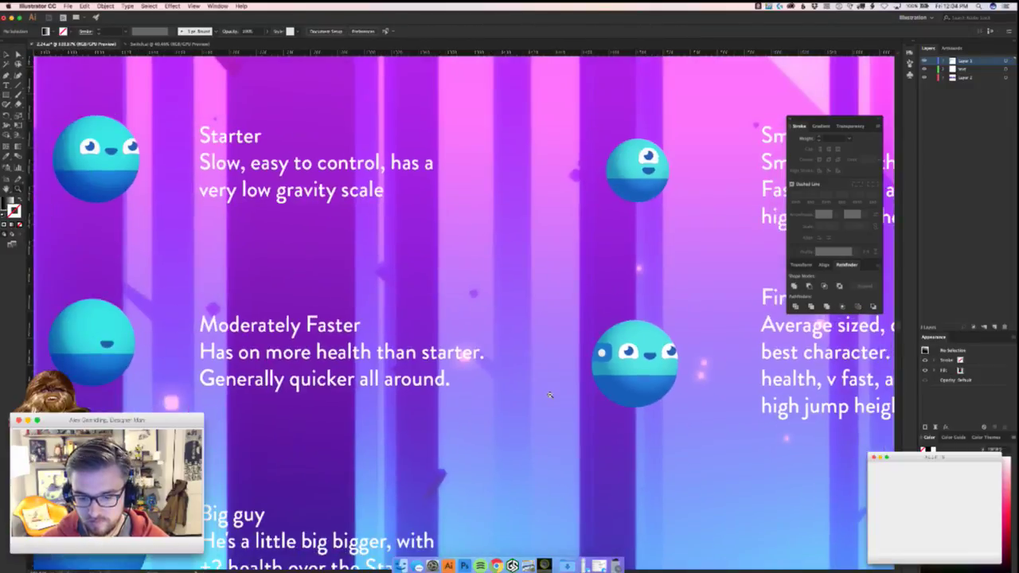
pyautogui.scroll(-5, 549, 395)
pyautogui.hscroll(4, 550, 395)
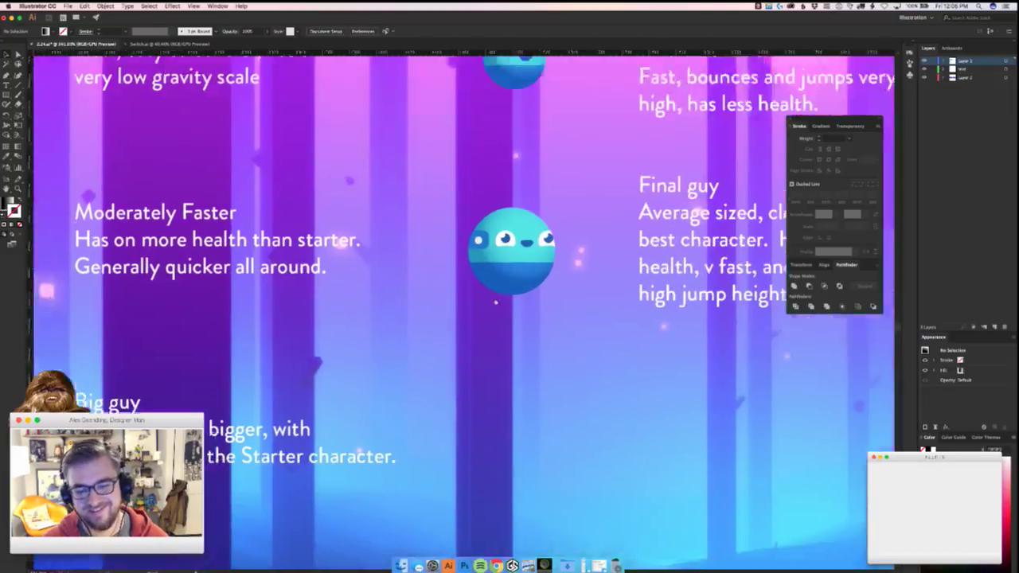
pyautogui.rightClick(543, 565)
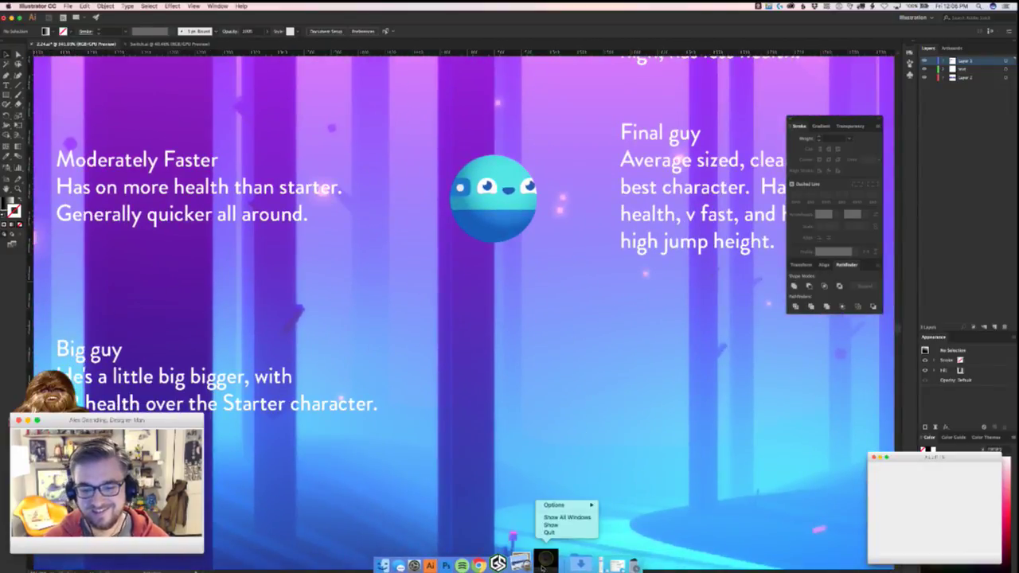
pyautogui.click(549, 532)
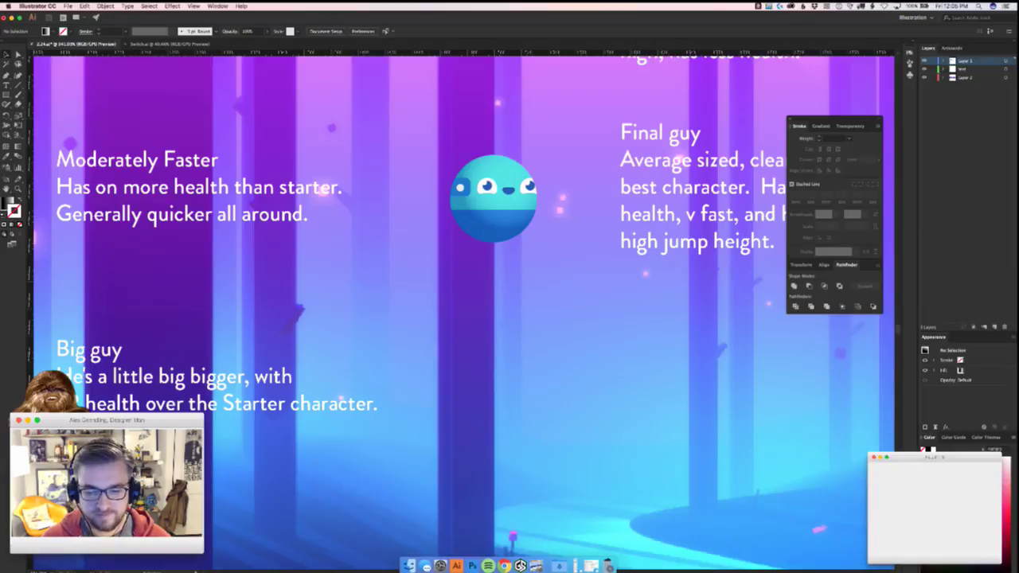
pyautogui.press('super+Tab')
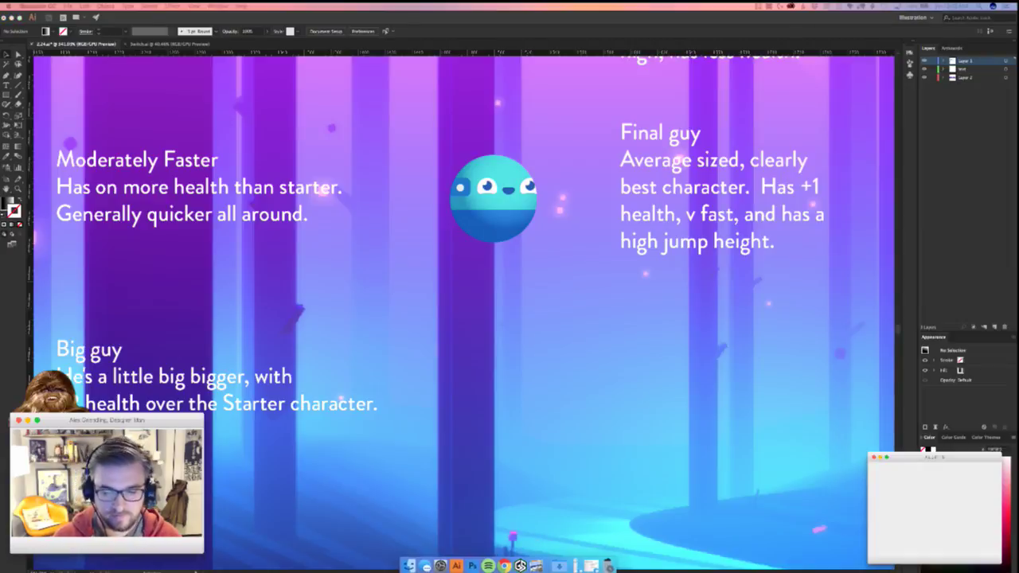
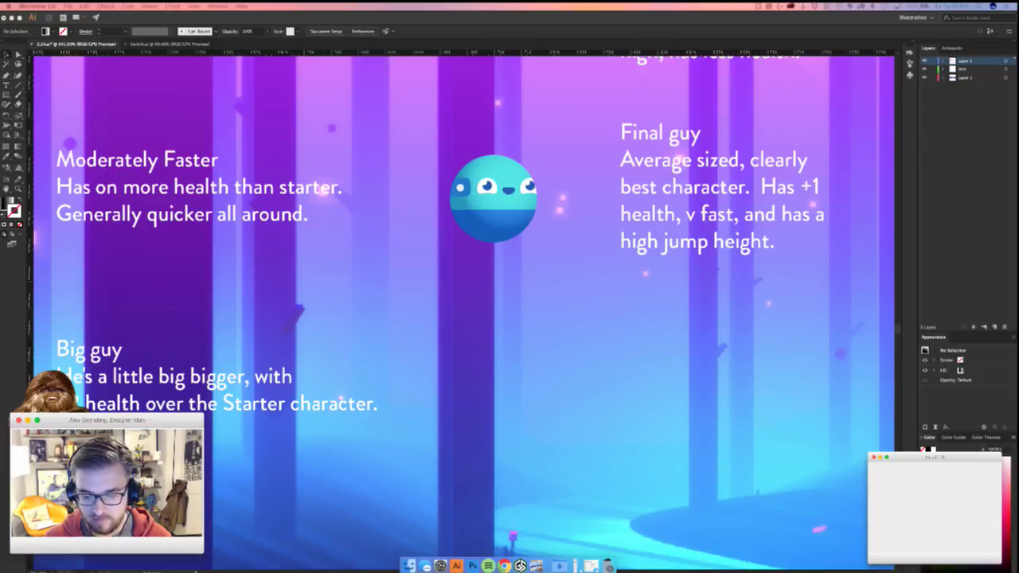
pyautogui.click(596, 320)
# - Square off the rounded corners of the blue side piece on the Final guy
pyautogui.press('z')
pyautogui.moveTo(520, 274); pyautogui.dragTo(426, 279)
pyautogui.click(336, 211)
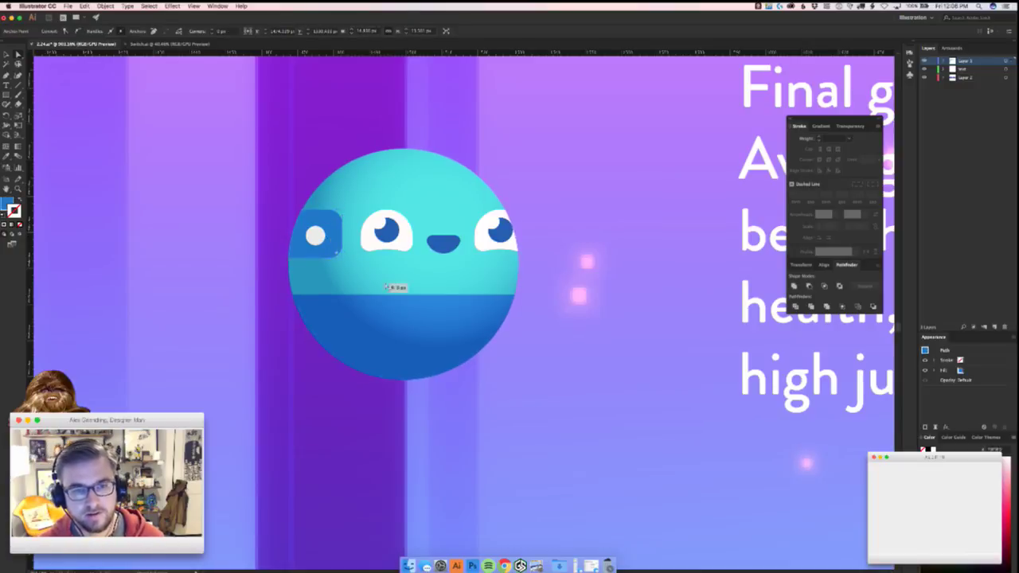
pyautogui.press('super+shift+a')
pyautogui.scroll(3, 426, 163)
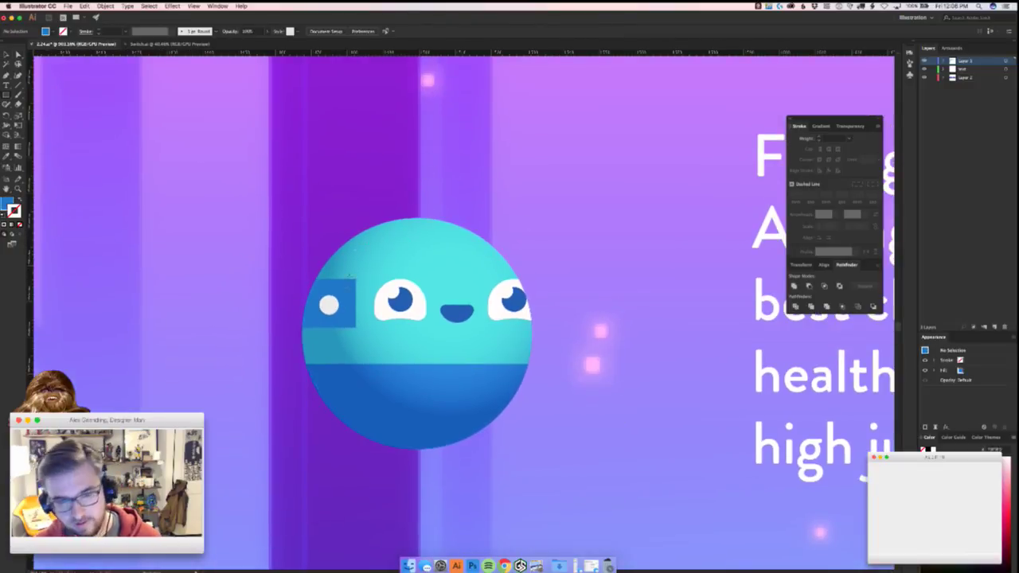
# - Draw a rectangle over the Final guy's nearer eye, adjoining the blue side piece, and give it the Big guy lens's translucent white fill
pyautogui.moveTo(355, 326); pyautogui.dragTo(437, 279)
pyautogui.scroll(-5, 439, 289)
pyautogui.scroll(-3, 439, 289)
pyautogui.hscroll(-5, 439, 289)
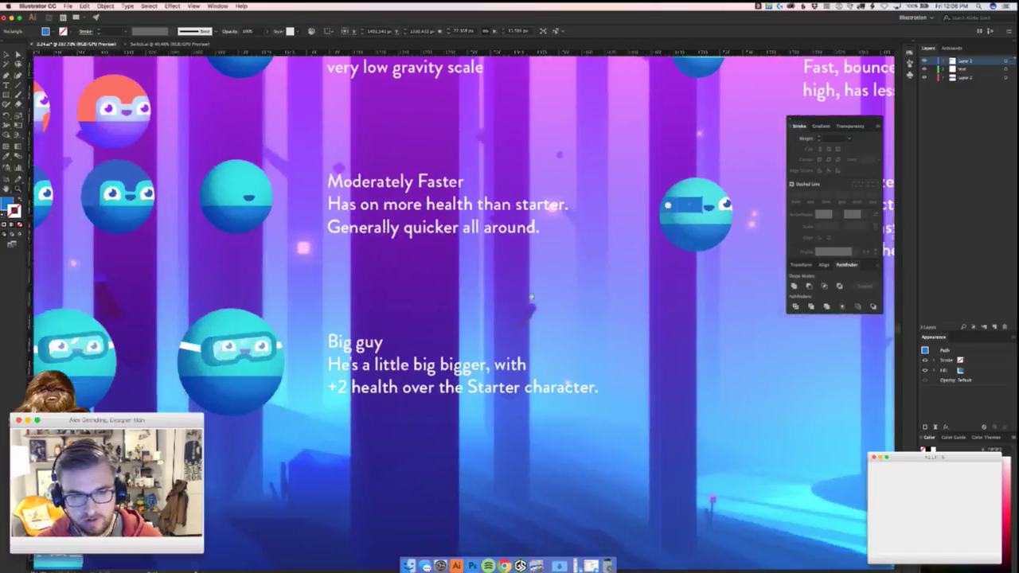
pyautogui.hscroll(-3, 347, 391)
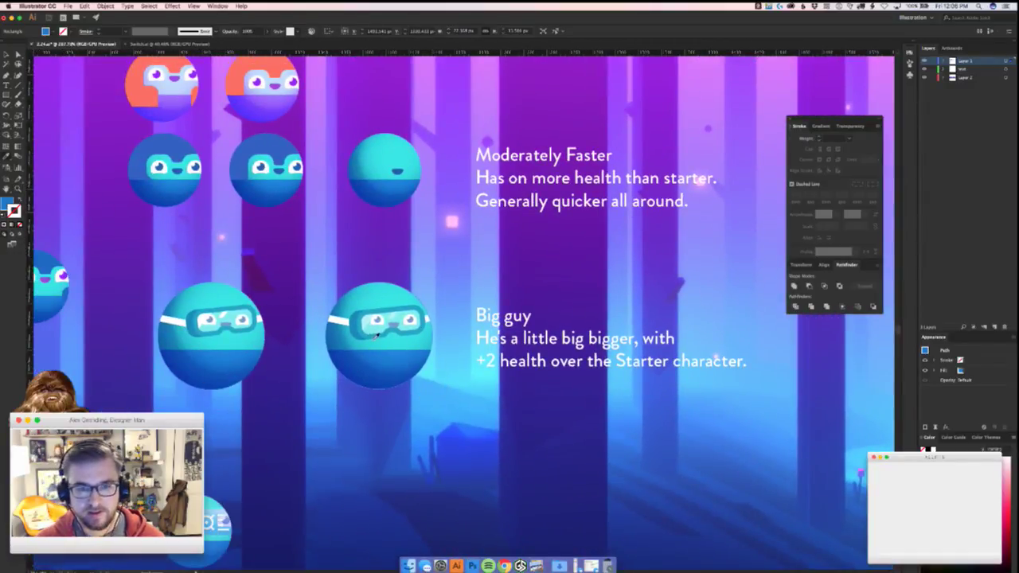
pyautogui.hscroll(10, 346, 391)
pyautogui.scroll(3, 346, 391)
pyautogui.click(470, 391)
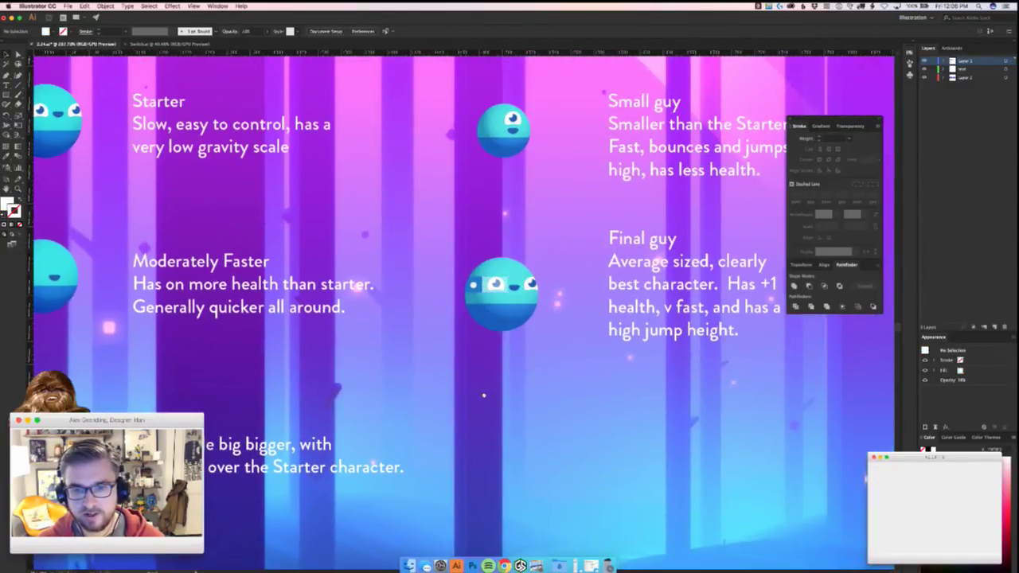
pyautogui.hscroll(4, 484, 394)
pyautogui.scroll(2, 484, 395)
pyautogui.press('z')
pyautogui.moveTo(393, 371); pyautogui.dragTo(562, 355)
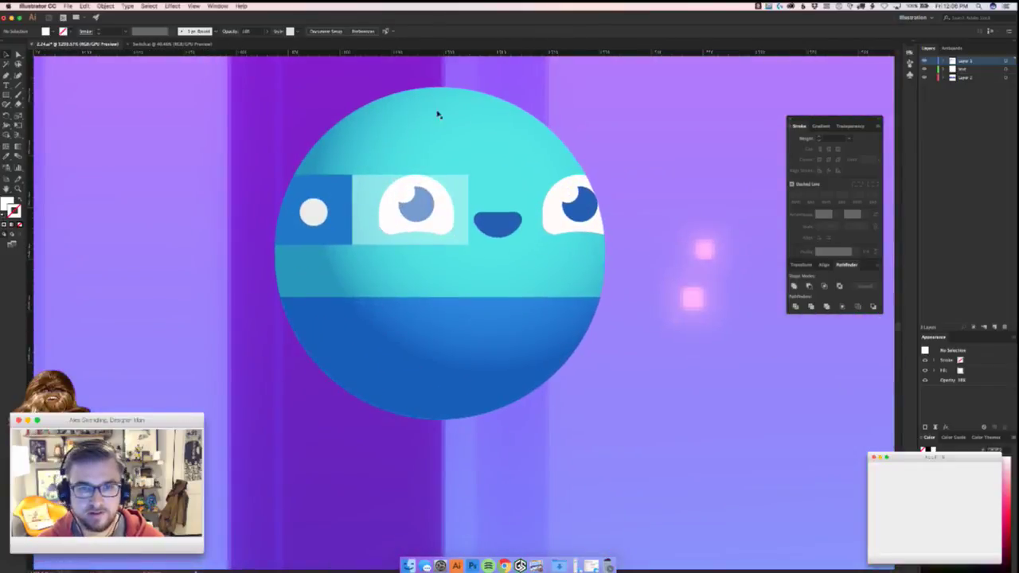
# - Round the two corners of the Final guy's translucent lens nearest the mouth
pyautogui.press('a')
pyautogui.click(468, 174)
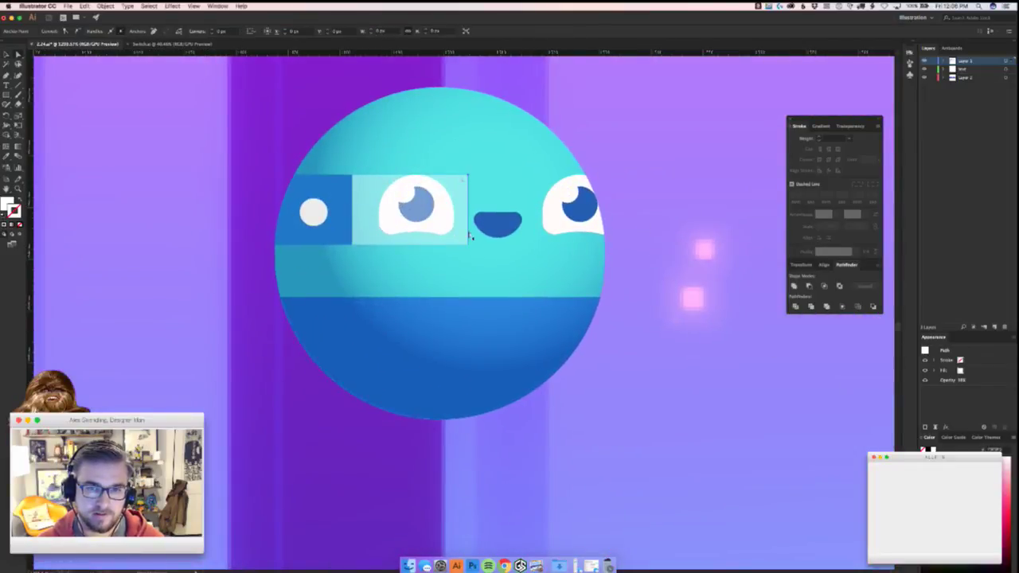
pyautogui.keyDown('shift'); pyautogui.click(468, 243); pyautogui.keyUp('shift')
pyautogui.moveTo(460, 235)
pyautogui.mouseDown()
pyautogui.moveTo(438, 223)
pyautogui.moveTo(442, 231)
pyautogui.mouseUp()
pyautogui.click(656, 301)
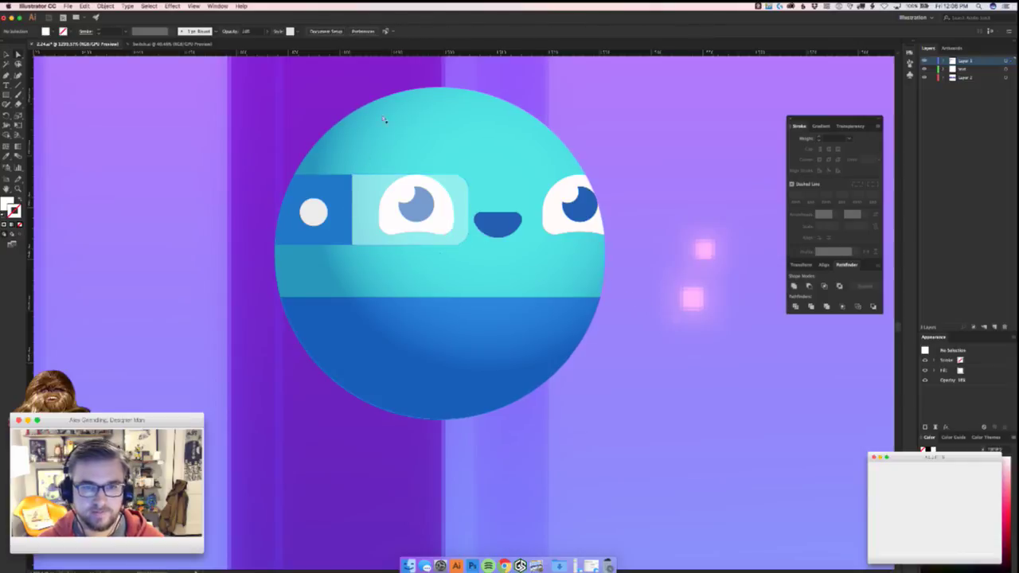
# - Shift the shared edge of the Final guy's blue side piece and translucent lens closer to the eye
pyautogui.moveTo(388, 144); pyautogui.dragTo(346, 253)
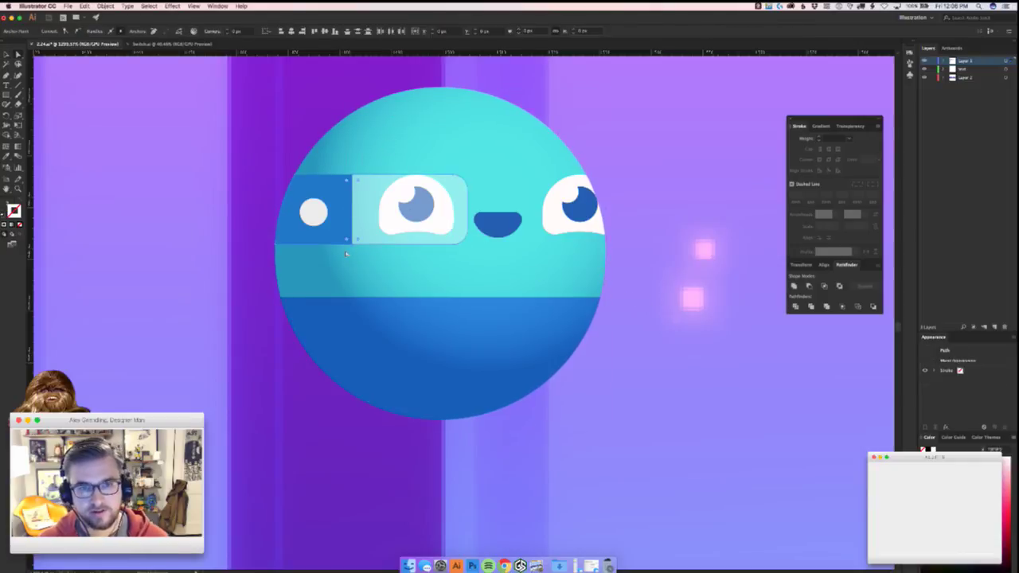
pyautogui.hotkey('shift', 'Right')
pyautogui.press('Left')
pyautogui.press('Left')
pyautogui.press('Left')
pyautogui.press('Left')
pyautogui.press('Left')
pyautogui.press('Left')
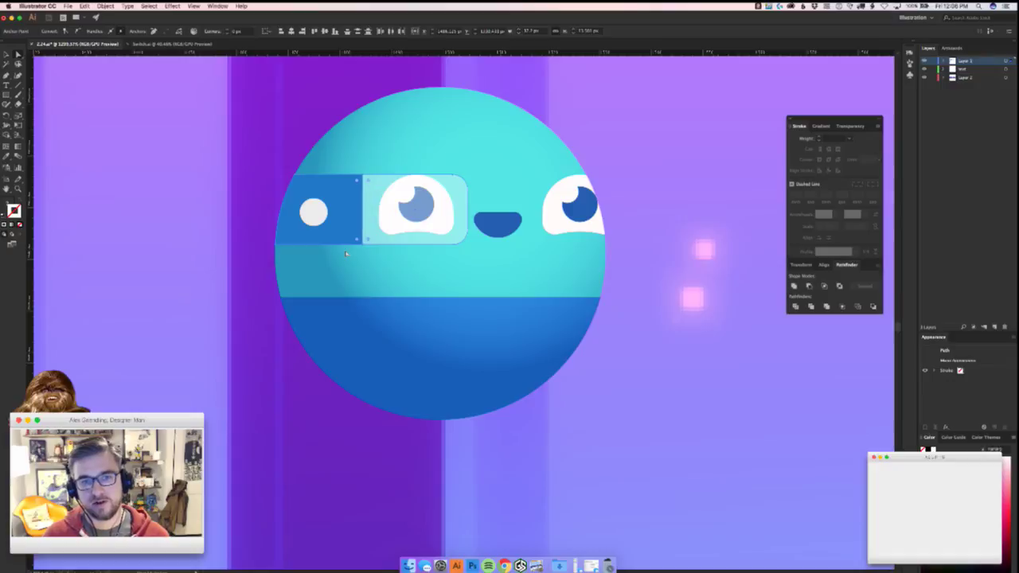
pyautogui.press('Right')
pyautogui.press('Right')
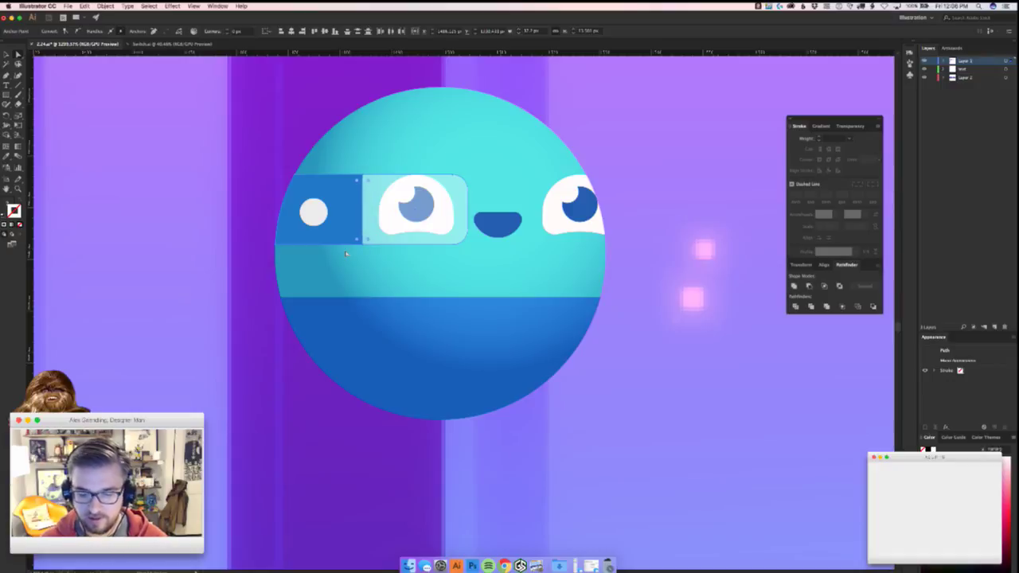
pyautogui.press('shift+super+a')
# - Enlarge the translucent lens and center it around the Final guy's nearer eye
pyautogui.scroll(5, 246, 305)
pyautogui.hscroll(3, 246, 305)
pyautogui.press('super+minus')
pyautogui.press('super+minus')
pyautogui.press('super+minus')
pyautogui.press('super+minus')
pyautogui.press('super+plus')
pyautogui.press('super+plus')
pyautogui.press('super+plus')
pyautogui.press('super+plus')
pyautogui.press('super+plus')
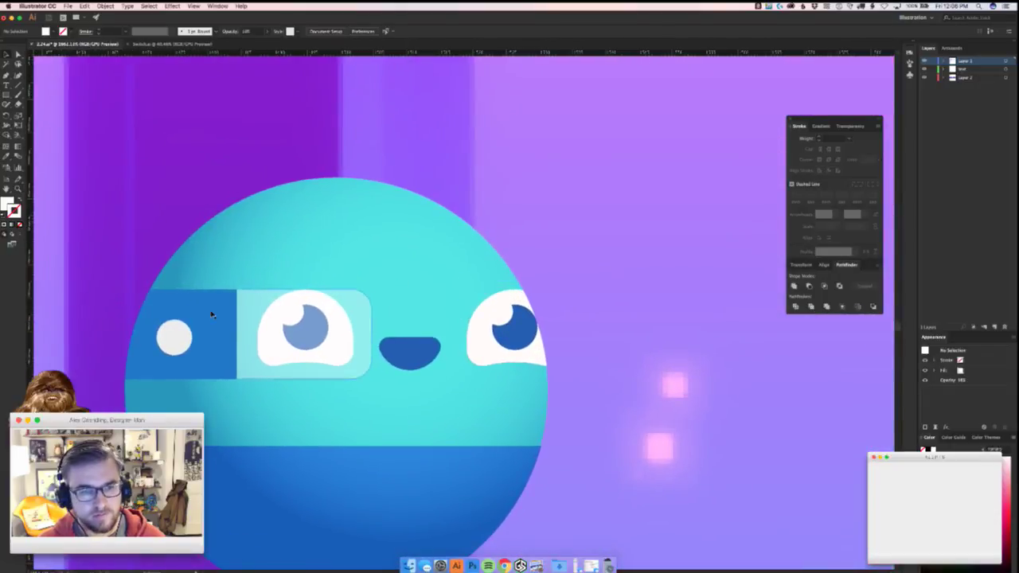
pyautogui.scroll(-3, 275, 282)
pyautogui.hscroll(-4, 274, 282)
pyautogui.click(380, 274)
pyautogui.moveTo(442, 237); pyautogui.dragTo(470, 211)
pyautogui.moveTo(446, 256)
pyautogui.mouseDown()
pyautogui.moveTo(407, 257)
pyautogui.moveTo(428, 260)
pyautogui.mouseUp()
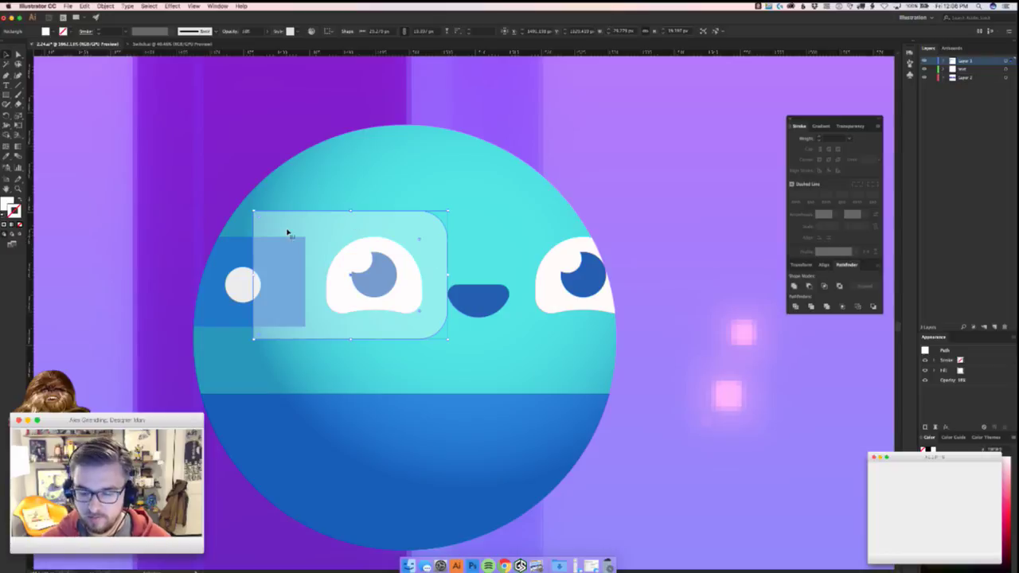
# - Pull the enlarged lens's straight edge in so that it meets the edge of the blue side piece
pyautogui.press('a')
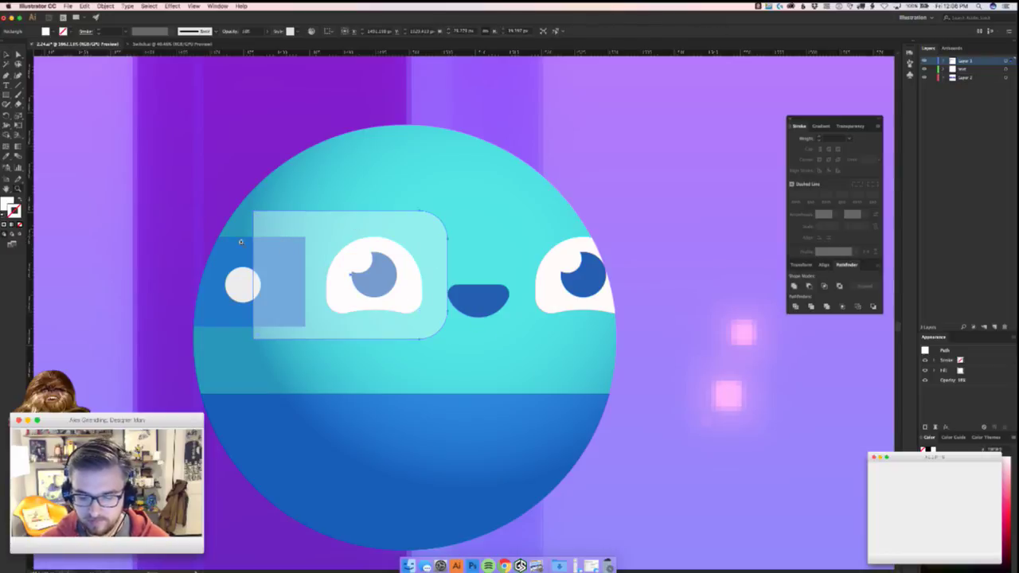
pyautogui.click(179, 238)
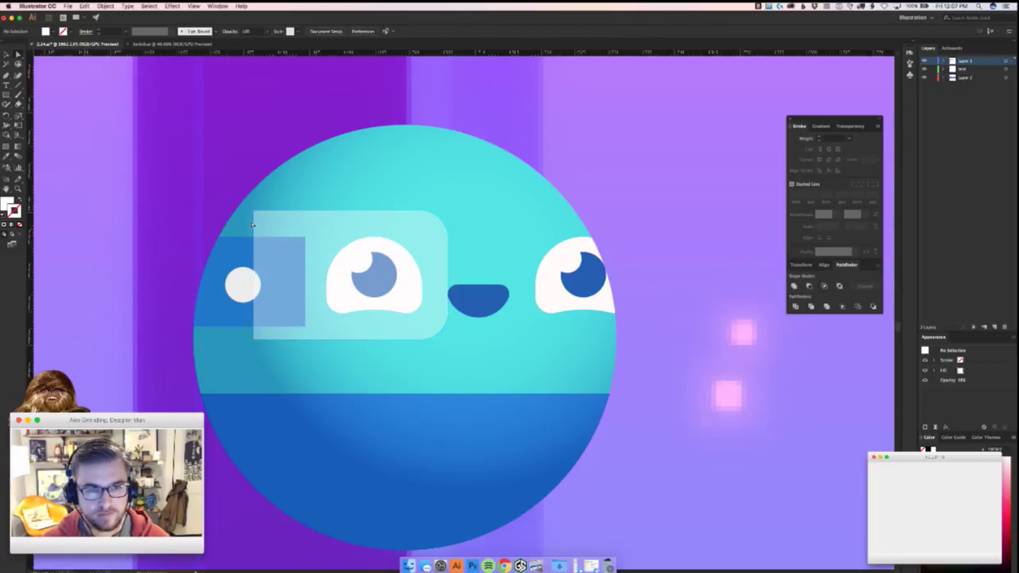
pyautogui.moveTo(255, 222); pyautogui.dragTo(306, 224)
pyautogui.press('super+shift+a')
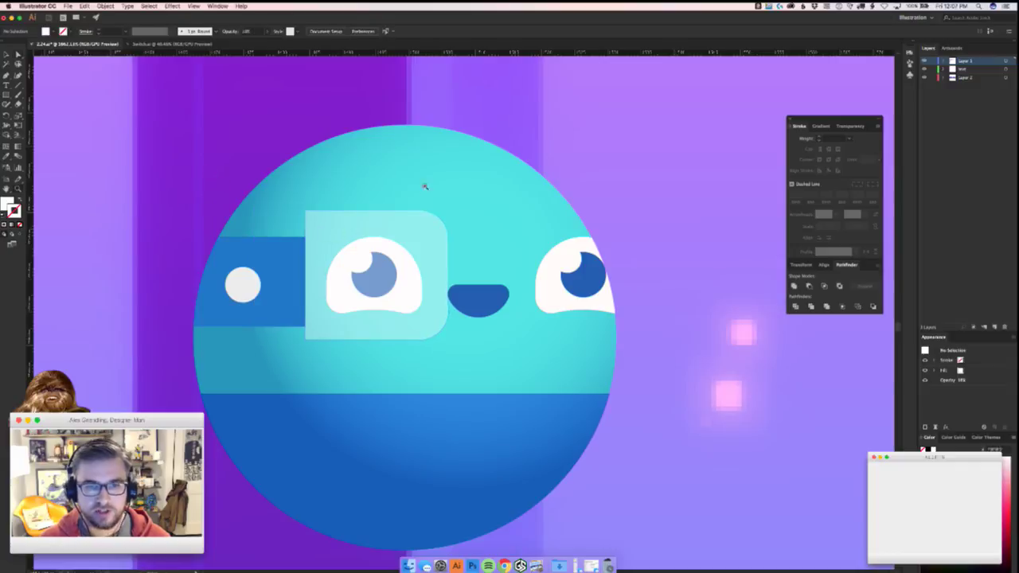
# - Enlarge the blue side piece with its white dot and align its upper corner with the lens's top edge
pyautogui.press('z')
pyautogui.moveTo(420, 184); pyautogui.dragTo(177, 259)
pyautogui.moveTo(565, 271); pyautogui.dragTo(487, 380)
pyautogui.moveTo(487, 380); pyautogui.dragTo(459, 375)
pyautogui.moveTo(333, 367); pyautogui.dragTo(497, 332)
pyautogui.press('v')
pyautogui.press('z')
pyautogui.moveTo(408, 305); pyautogui.dragTo(415, 286)
pyautogui.press('v')
pyautogui.click(475, 306)
pyautogui.keyDown('shift'); pyautogui.click(483, 294); pyautogui.keyUp('shift')
pyautogui.moveTo(539, 298); pyautogui.dragTo(464, 327)
pyautogui.press('z')
pyautogui.moveTo(412, 280); pyautogui.dragTo(489, 275)
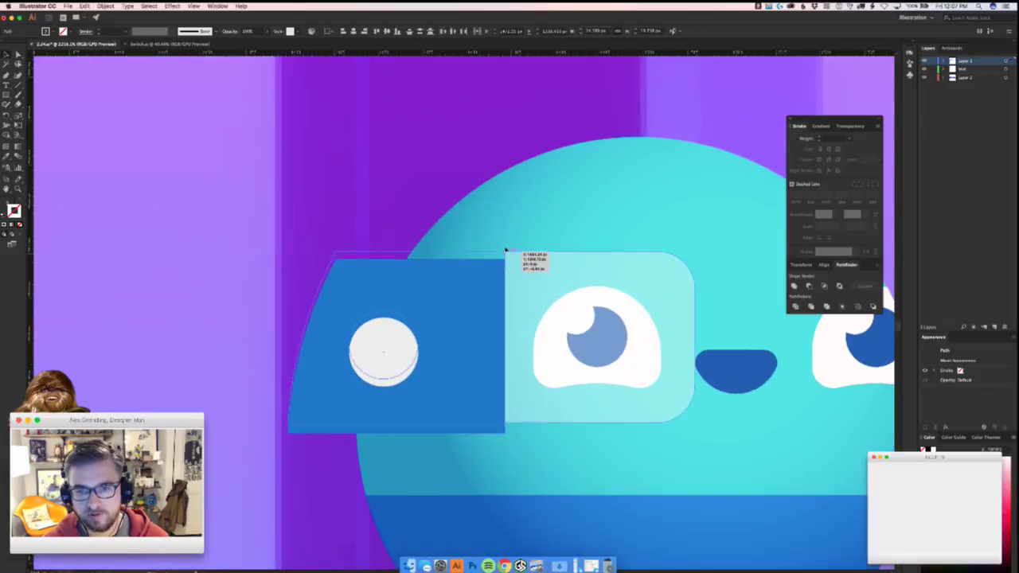
# - Adjust the blue side piece's height so its lower edge lines up with the lens's lower edge
pyautogui.moveTo(518, 396); pyautogui.dragTo(461, 332)
pyautogui.moveTo(380, 377); pyautogui.dragTo(430, 374)
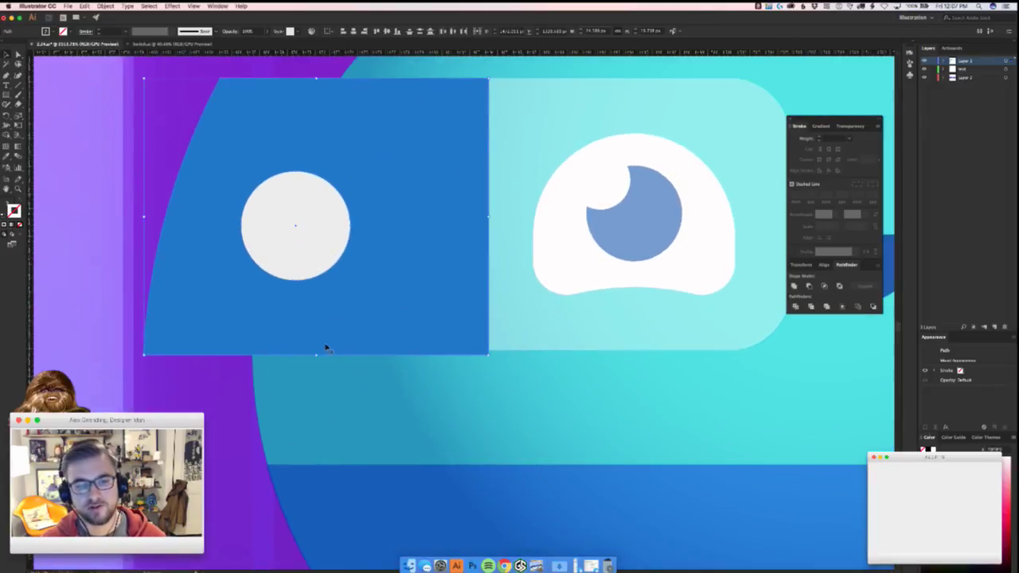
pyautogui.moveTo(316, 356); pyautogui.dragTo(385, 350)
pyautogui.rightClick(386, 351)
pyautogui.press('Escape')
pyautogui.moveTo(441, 315); pyautogui.dragTo(364, 313)
pyautogui.moveTo(445, 212); pyautogui.dragTo(488, 212)
pyautogui.scroll(-5, 523, 262)
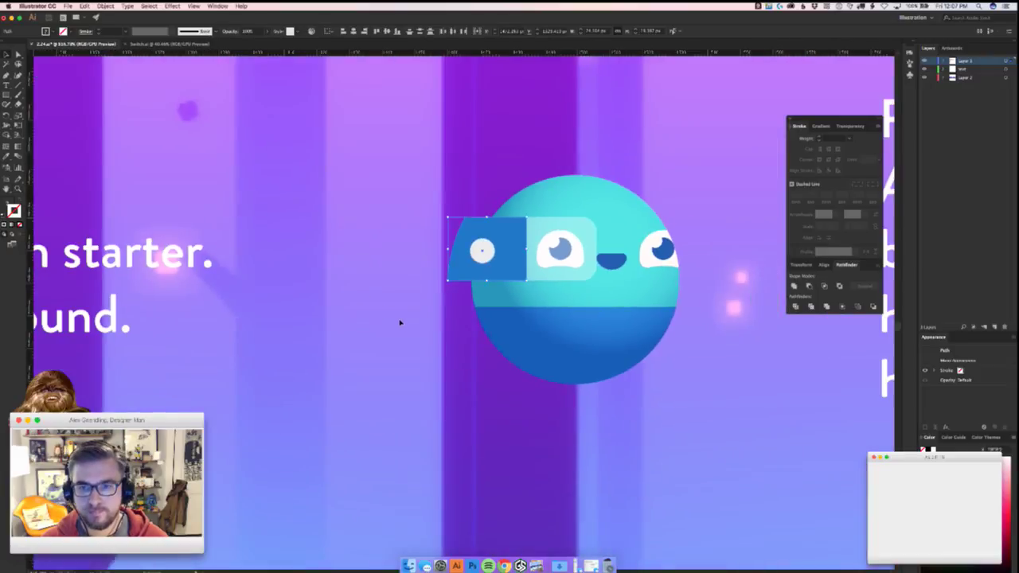
pyautogui.hscroll(5, 394, 316)
pyautogui.scroll(2, 394, 317)
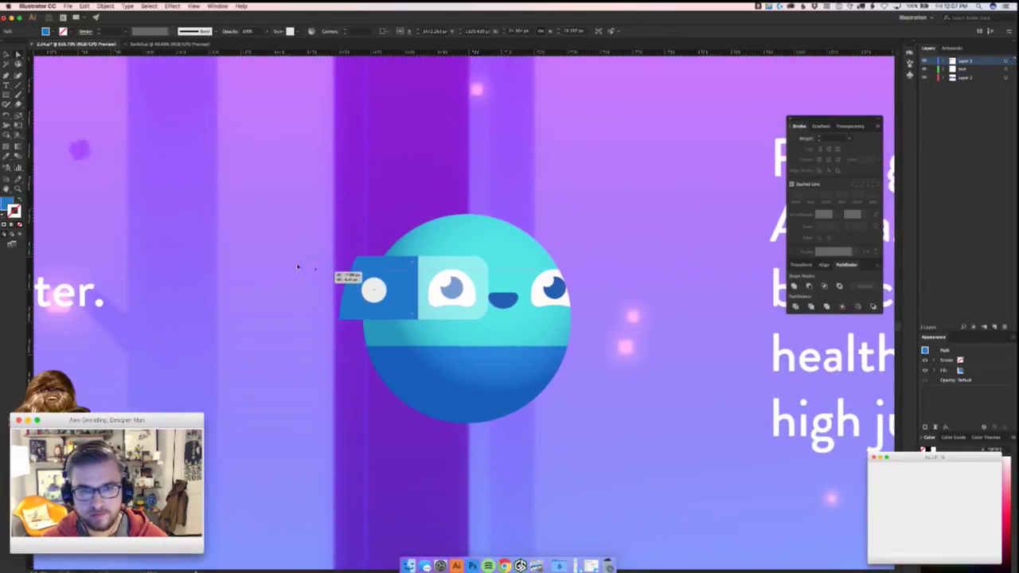
# - Delete the white dot from the blue side piece and undo the accidental move of the ball and background
pyautogui.click(293, 267)
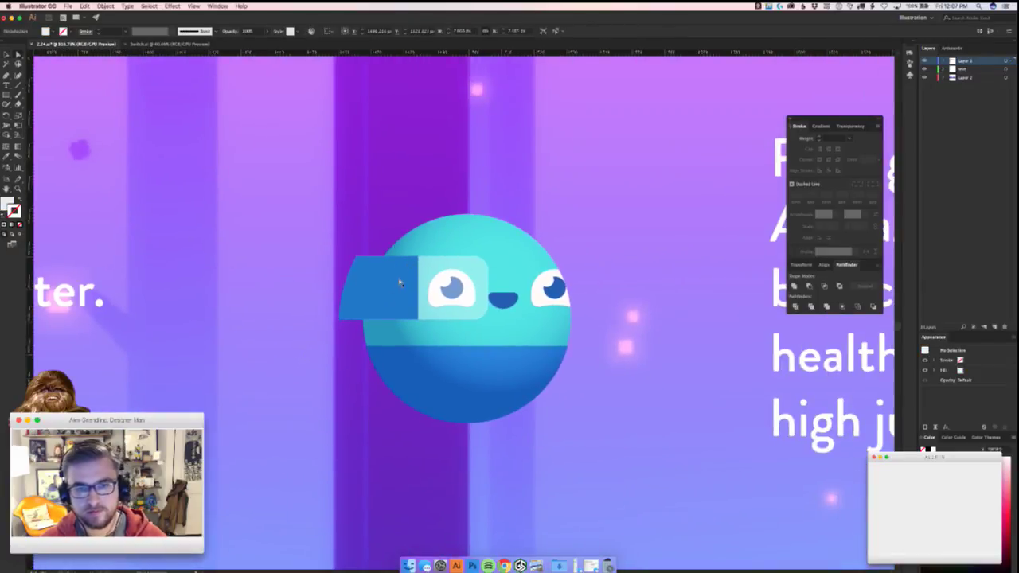
pyautogui.click(467, 210)
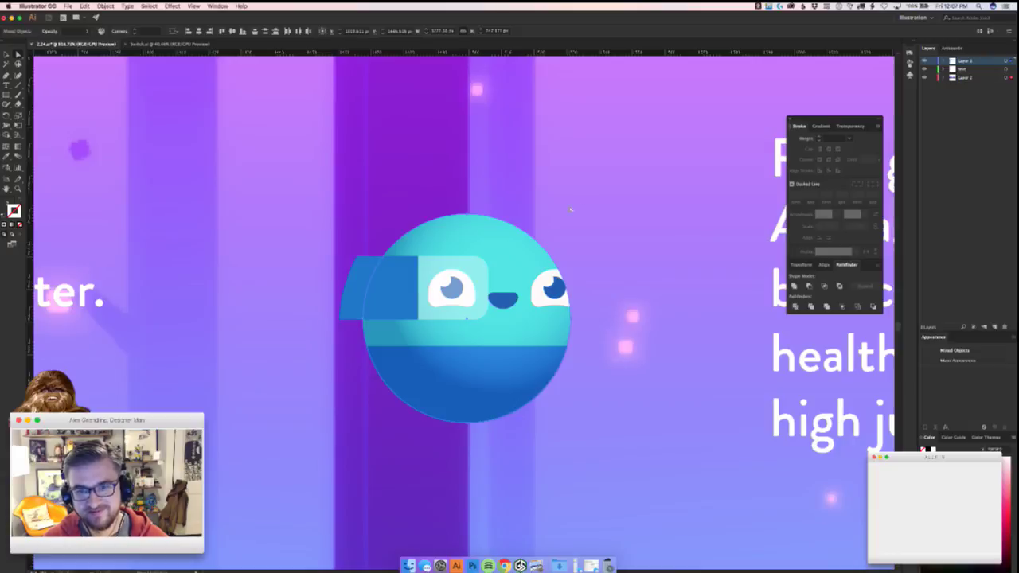
pyautogui.moveTo(551, 235); pyautogui.dragTo(610, 226)
pyautogui.press('super+z')
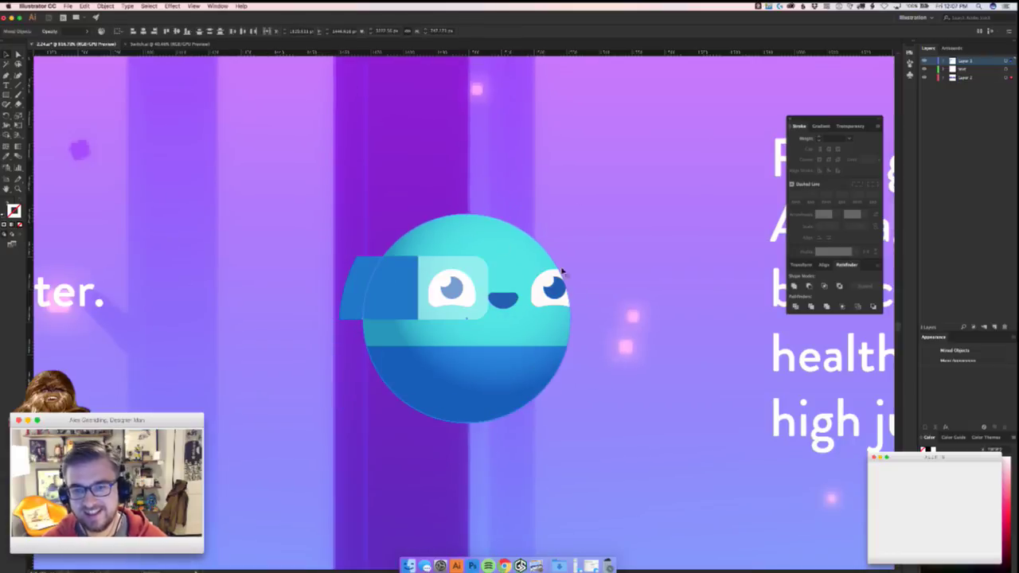
# - Restore the accidentally deleted forest background and lock its layer, Layer 2
pyautogui.moveTo(637, 304); pyautogui.dragTo(397, 341)
pyautogui.click(567, 478)
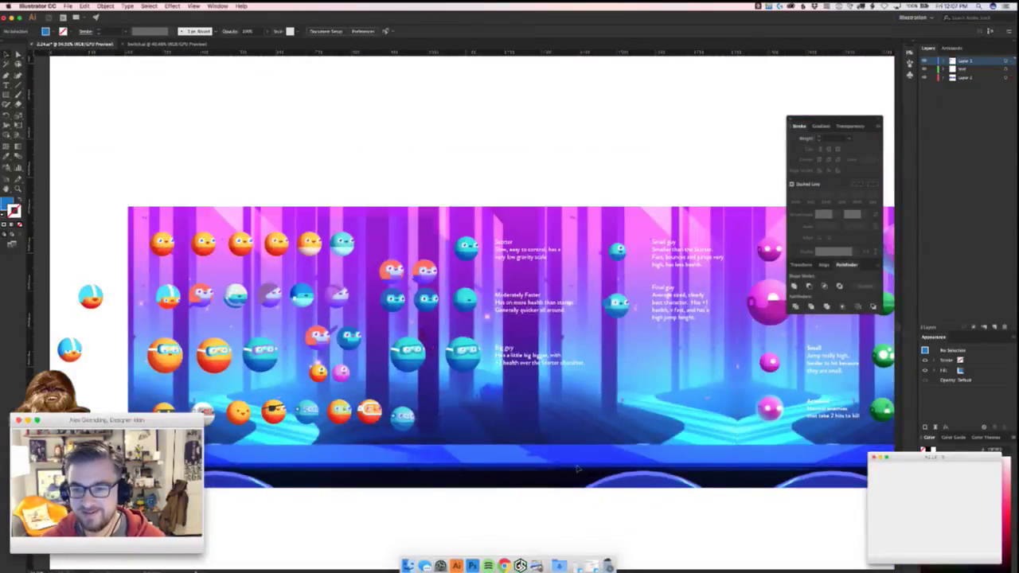
pyautogui.press('Delete')
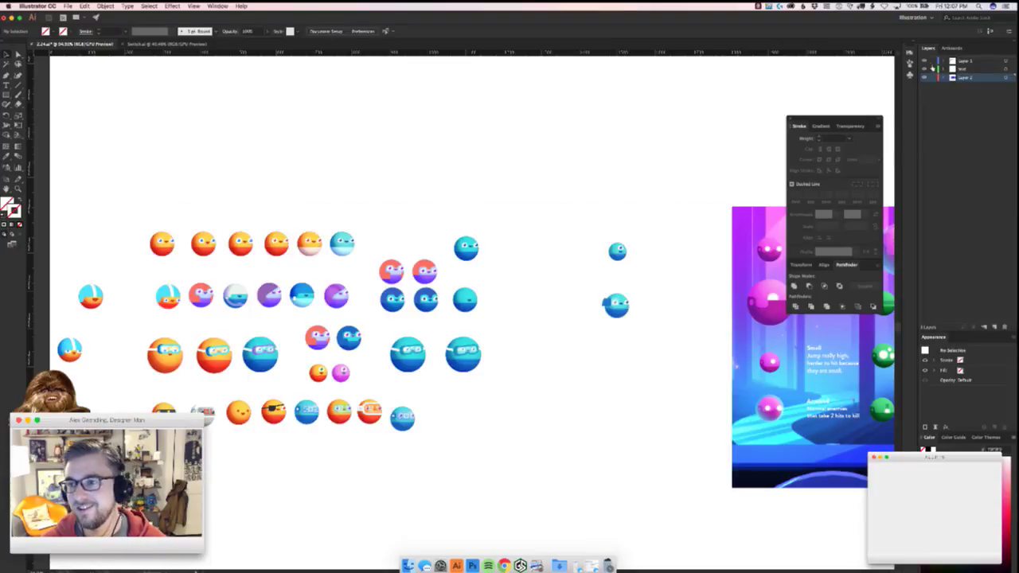
pyautogui.press('super+z')
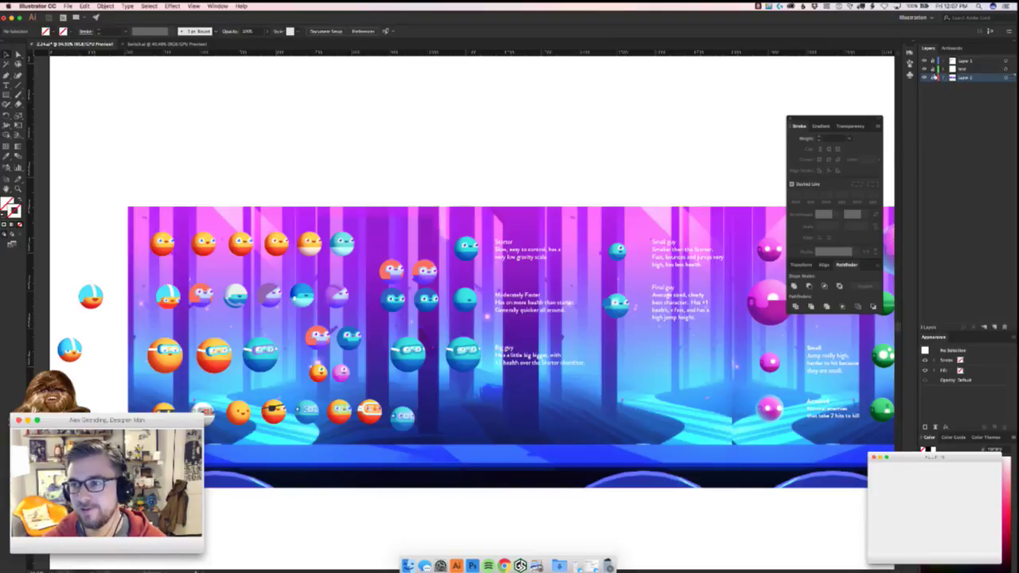
# - Paste a copy of the ball's body in front and intersect it with the blue side piece to trim the overhang
pyautogui.press('z')
pyautogui.moveTo(422, 371); pyautogui.dragTo(113, 437)
pyautogui.moveTo(596, 251); pyautogui.dragTo(570, 270)
pyautogui.press('a')
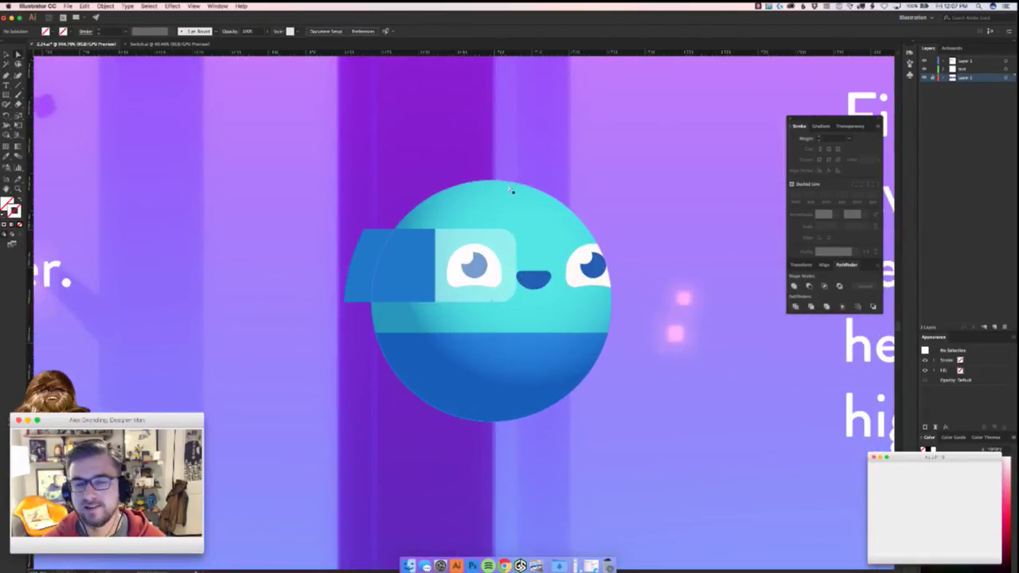
pyautogui.click(376, 261)
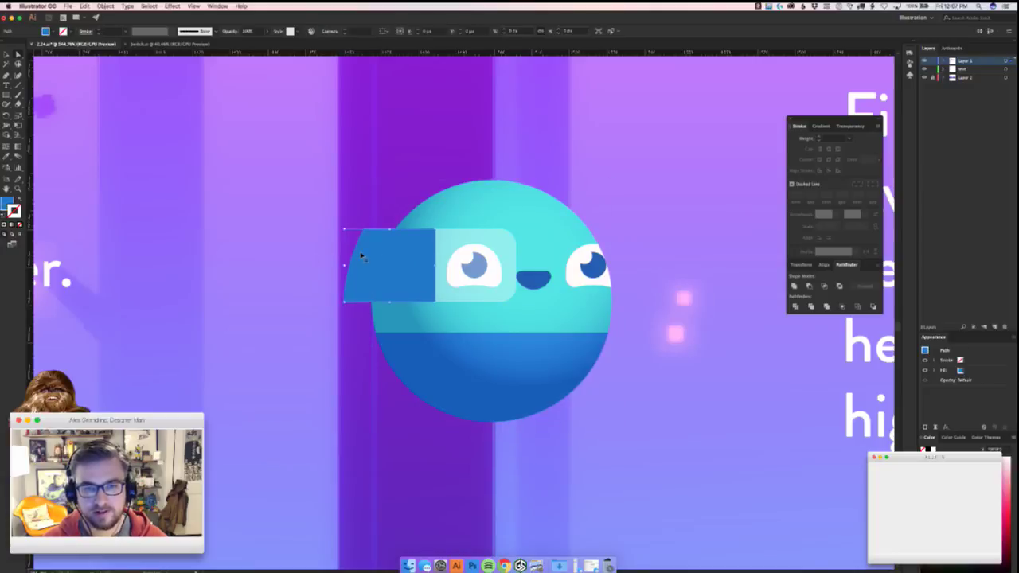
pyautogui.press('super+f')
pyautogui.keyDown('shift'); pyautogui.click(368, 255); pyautogui.keyUp('shift')
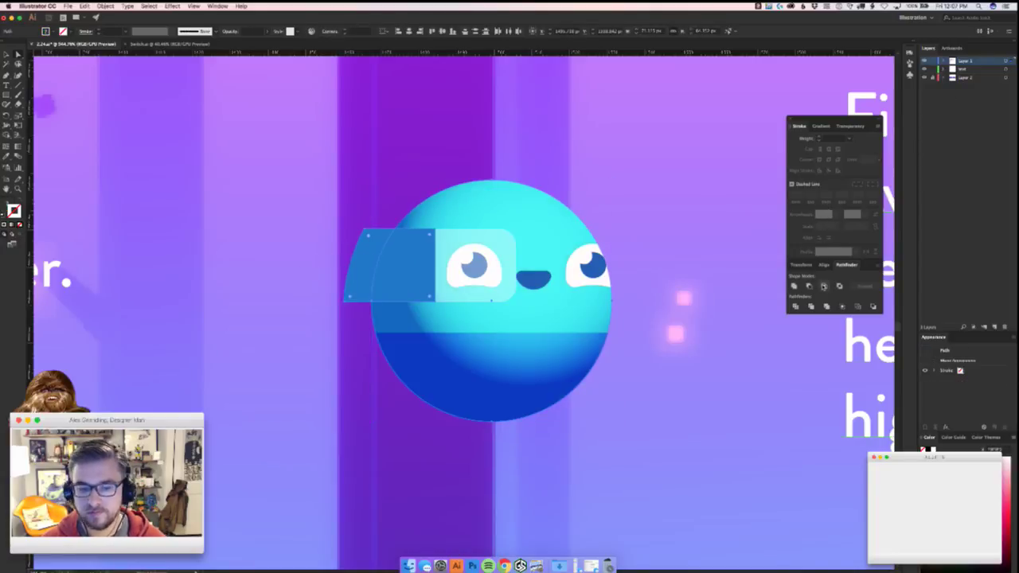
pyautogui.click(824, 286)
pyautogui.click(661, 336)
# - Examine the Final guy's visor at smaller scale alongside the other heroes and enemies
pyautogui.press('super+0')
pyautogui.hscroll(5, 546, 378)
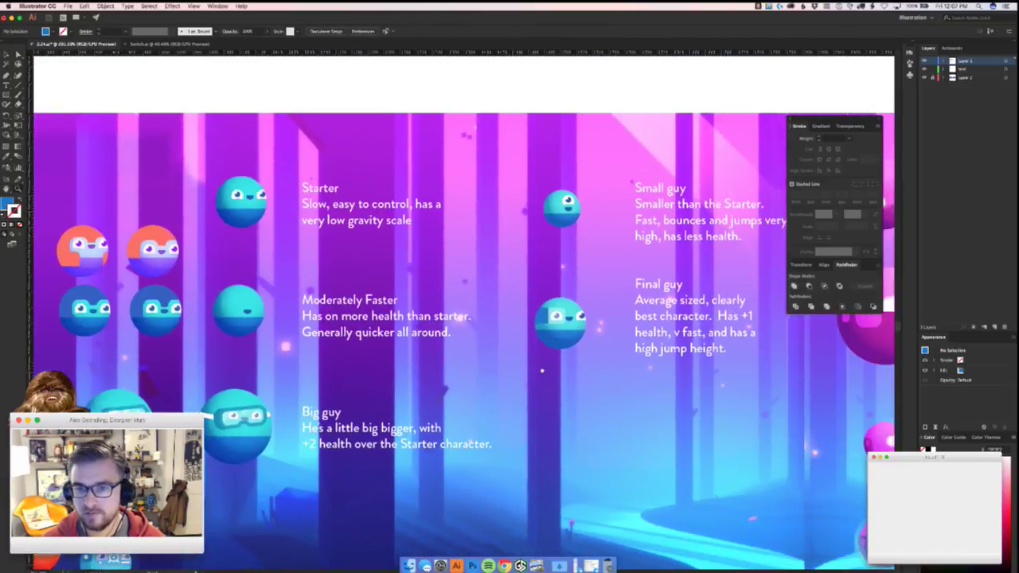
pyautogui.hscroll(5, 533, 367)
pyautogui.hscroll(-3, 550, 303)
pyautogui.scroll(-2, 550, 303)
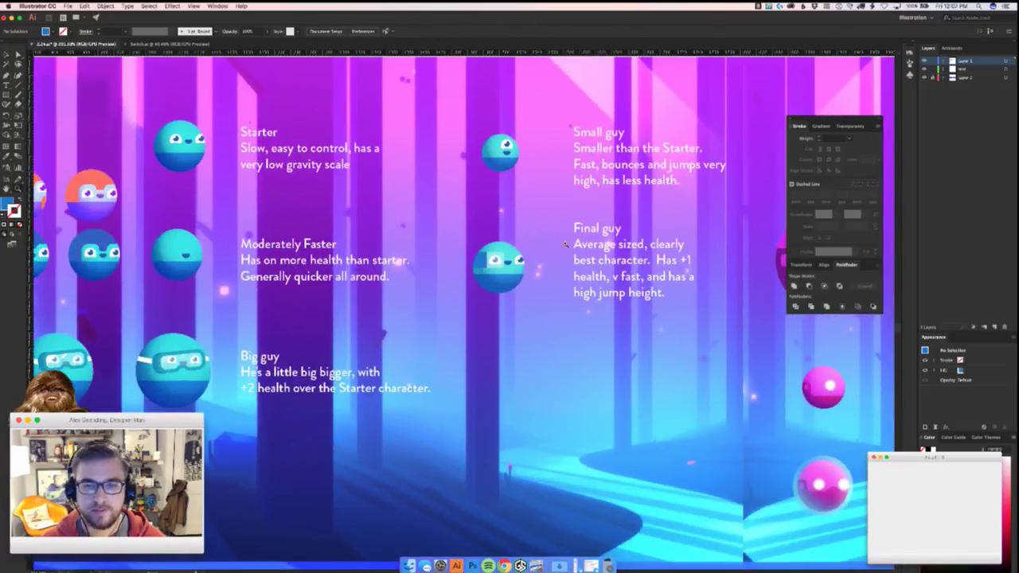
pyautogui.scroll(5, 499, 263)
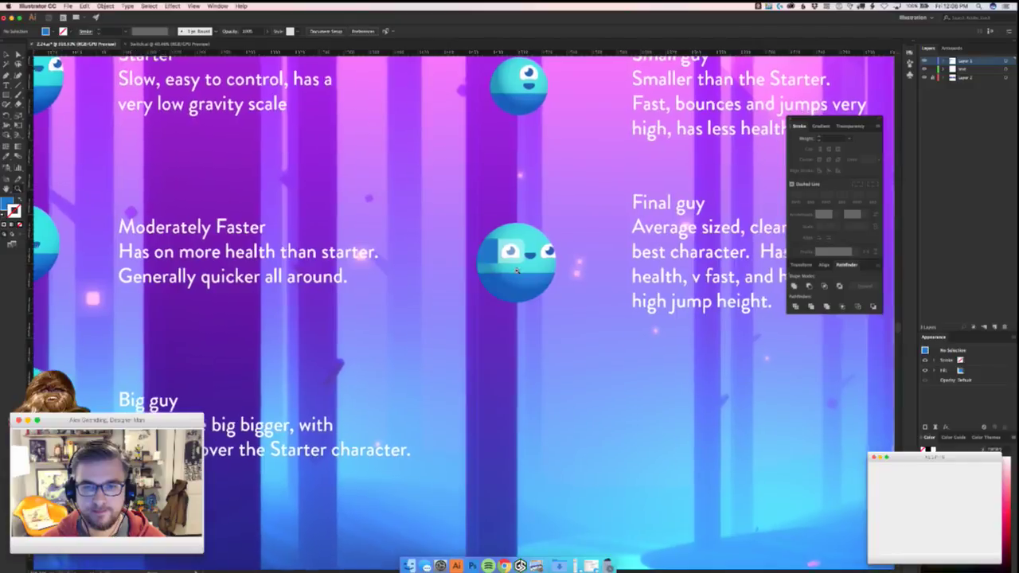
pyautogui.scroll(-2, 526, 268)
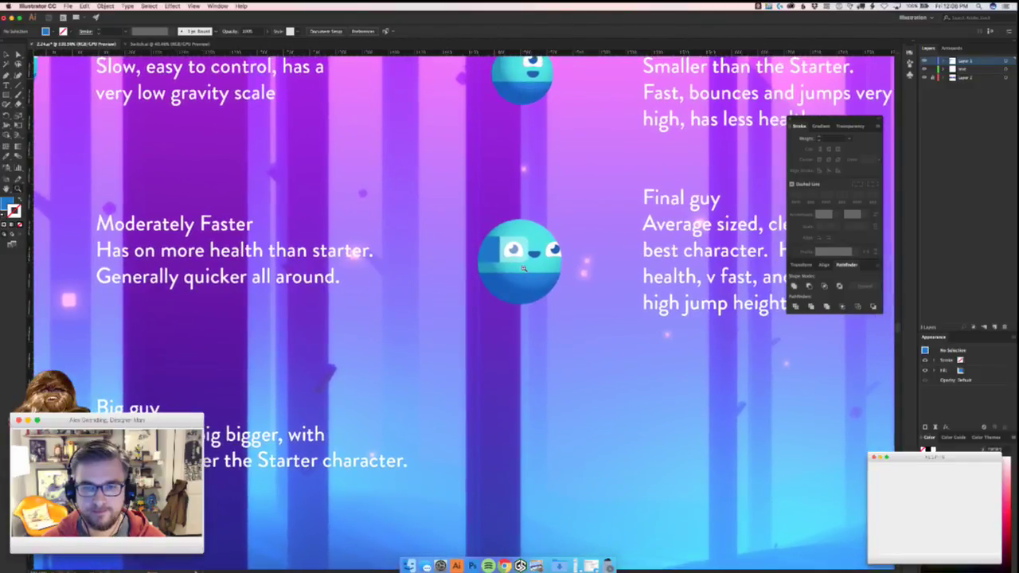
pyautogui.scroll(-5, 523, 270)
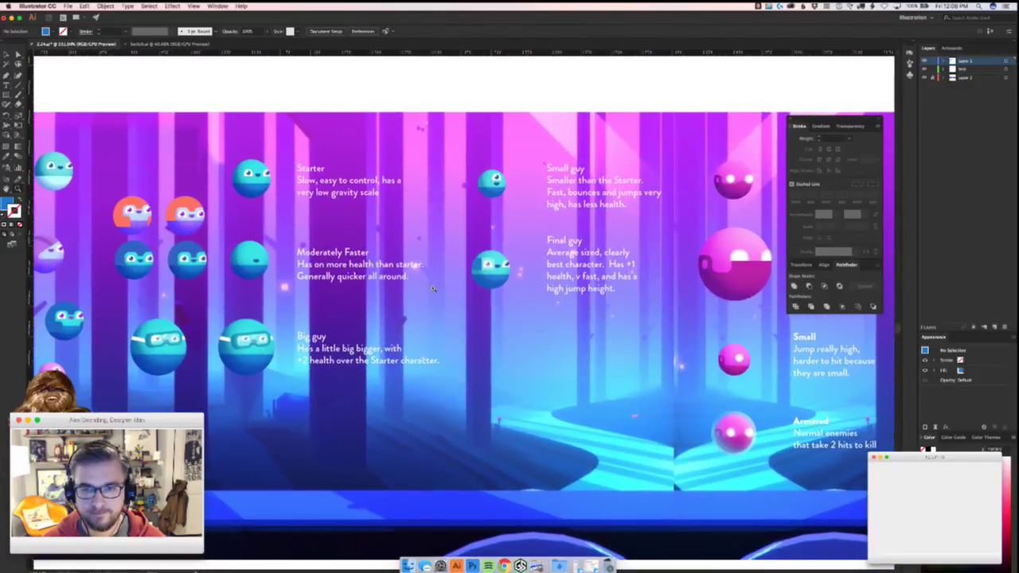
pyautogui.scroll(1, 434, 289)
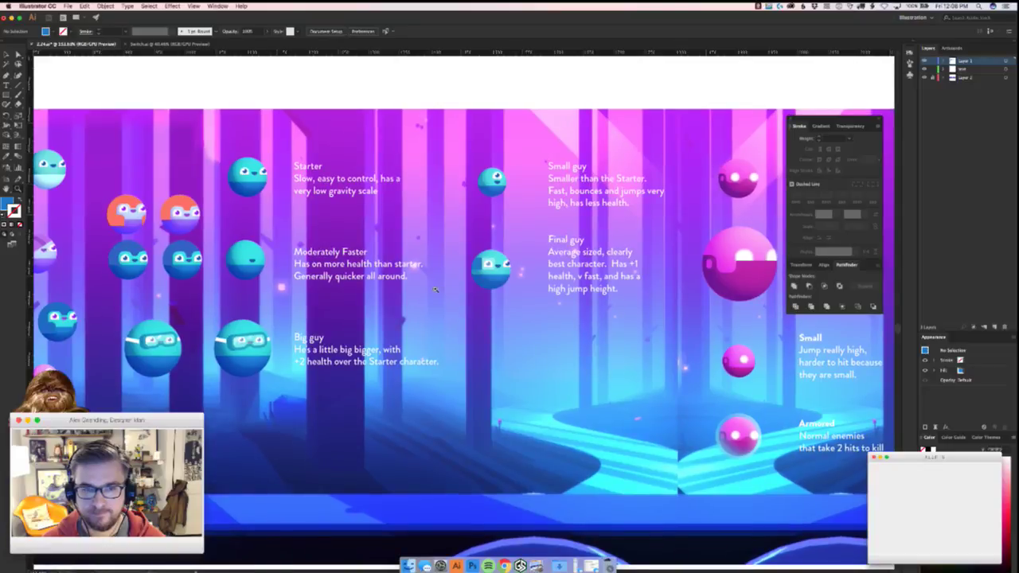
pyautogui.scroll(2, 435, 289)
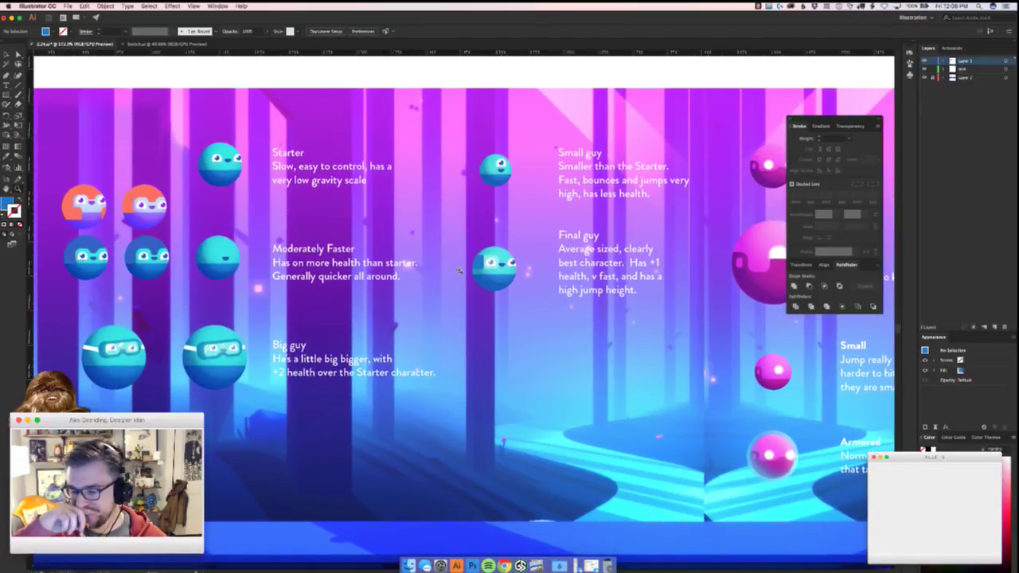
pyautogui.hscroll(-10, 393, 350)
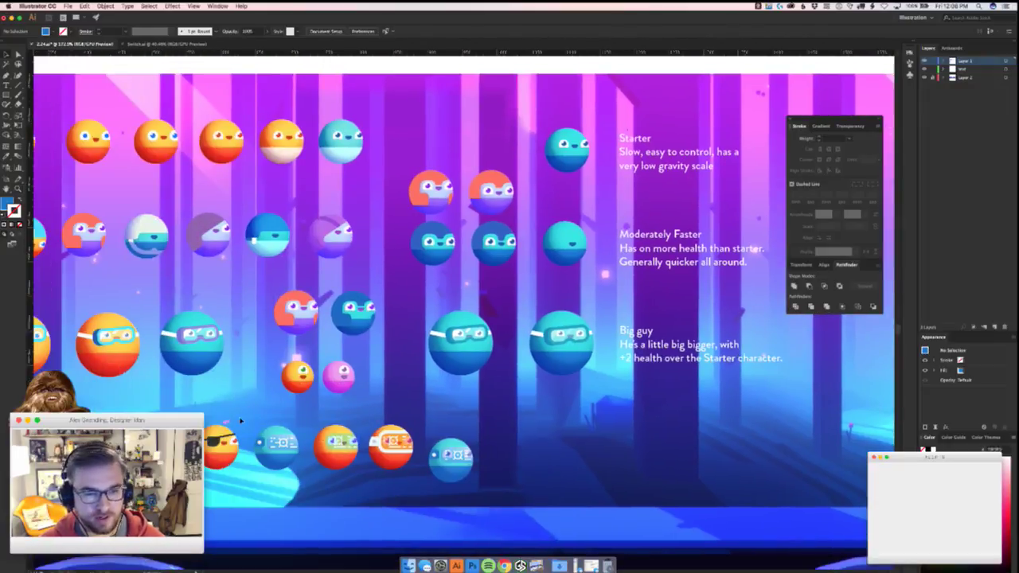
# - Copy the black eye patch and its strap from the orange pirate ball onto the Small guy's eye
pyautogui.click(217, 444)
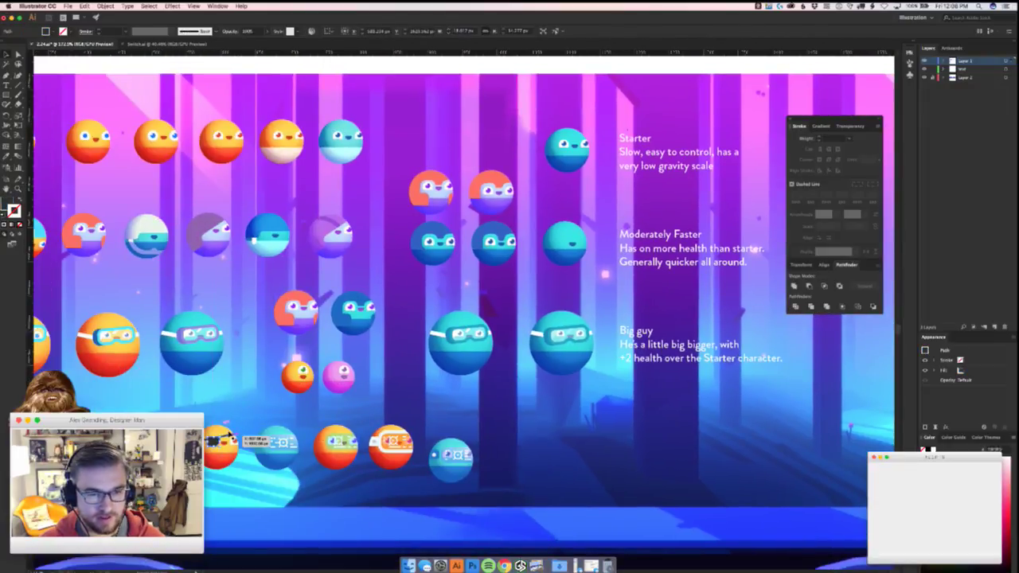
pyautogui.keyDown('shift'); pyautogui.click(230, 436); pyautogui.keyUp('shift')
pyautogui.hscroll(10, 512, 321)
pyautogui.scroll(10, 513, 321)
pyautogui.hotkey('ctrl', 'v')
pyautogui.moveTo(487, 283); pyautogui.dragTo(307, 201)
pyautogui.click(359, 222)
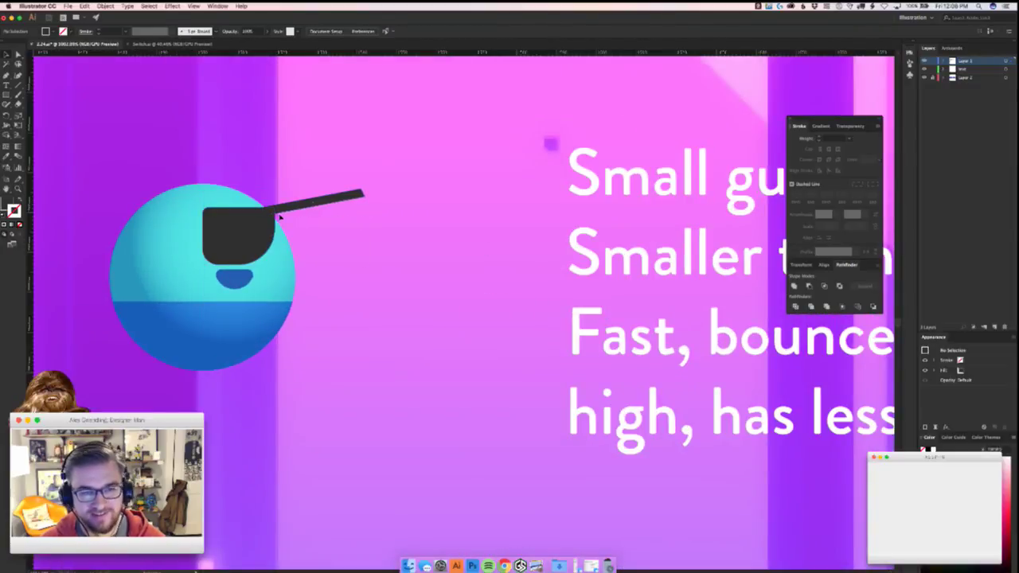
# - Scale the eye patch and strap down slightly and reposition them over the Small guy's eye
pyautogui.click(309, 200)
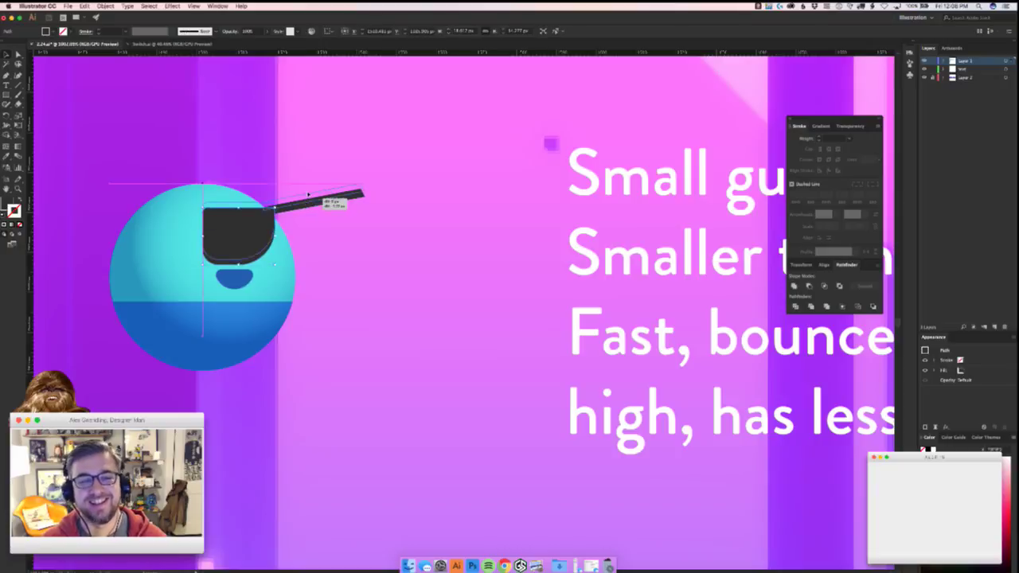
pyautogui.moveTo(203, 190); pyautogui.dragTo(356, 260)
pyautogui.moveTo(241, 228); pyautogui.dragTo(248, 230)
pyautogui.click(391, 221)
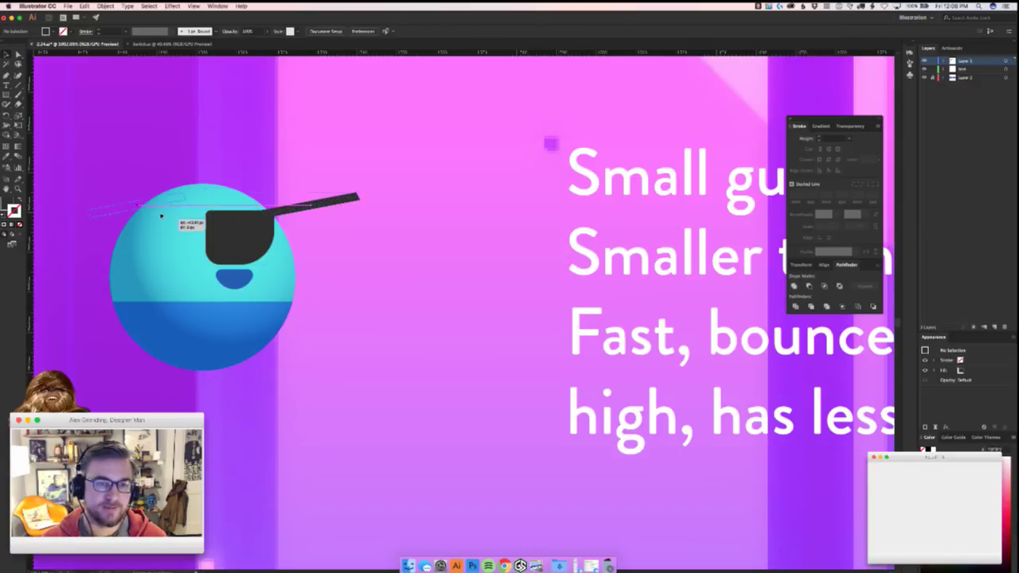
# - Try a mirrored copy of the eye patch strap on the other side of the Small guy's ball
pyautogui.moveTo(165, 217); pyautogui.dragTo(135, 215)
pyautogui.press('o')
pyautogui.moveTo(226, 195); pyautogui.dragTo(115, 222)
pyautogui.click(69, 235)
pyautogui.press('a')
pyautogui.moveTo(118, 172); pyautogui.dragTo(145, 199)
pyautogui.moveTo(345, 206); pyautogui.dragTo(275, 214)
pyautogui.hotkey('ctrl', 'shift', 'a')
# - Delete the black eye patch and its strap pieces from the Small guy
pyautogui.hotkey('ctrl', '0')
pyautogui.hotkey('ctrl', '1')
pyautogui.click(285, 231)
pyautogui.press('Delete')
pyautogui.click(308, 216)
pyautogui.press('Delete')
pyautogui.click(267, 215)
pyautogui.press('Delete')
# - Move the eyeless ball beside the Moderately Faster description up and away from its spot
pyautogui.scroll(-5, 257, 321)
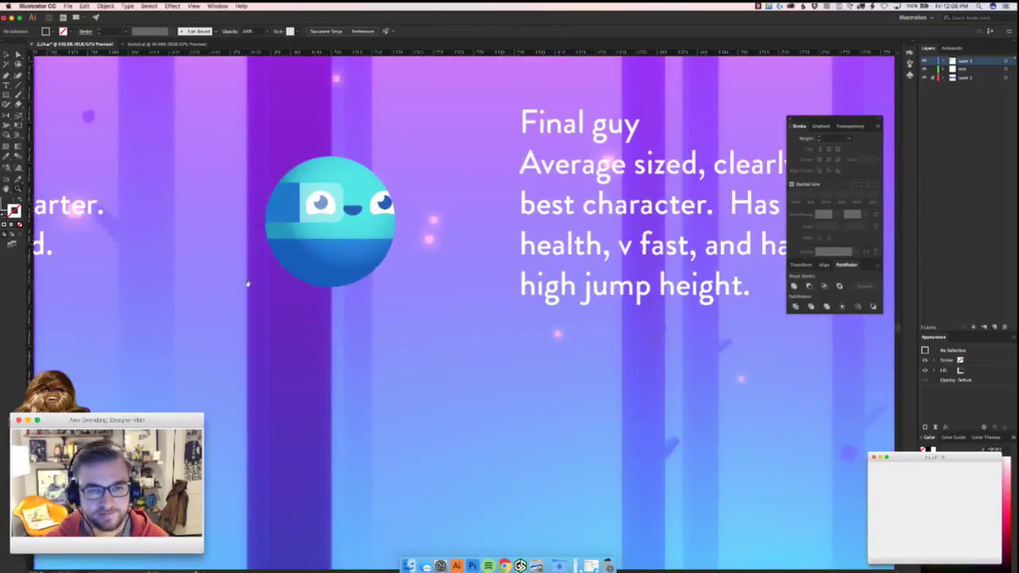
pyautogui.keyDown('ctrl'); pyautogui.keyDown('alt'); pyautogui.click(332, 335); pyautogui.keyUp('alt'); pyautogui.keyUp('ctrl')
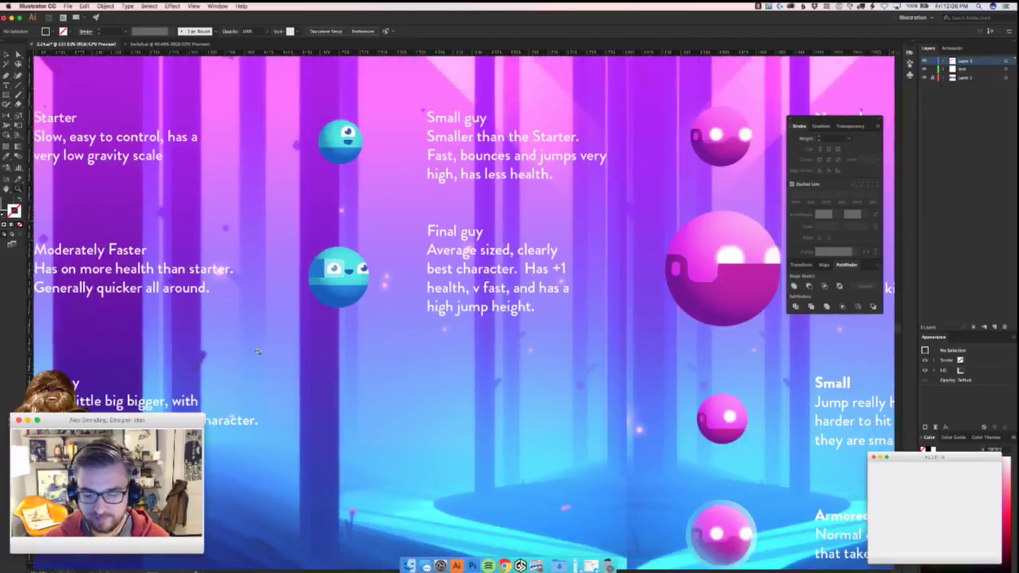
pyautogui.hscroll(-8, 257, 352)
pyautogui.scroll(1, 238, 346)
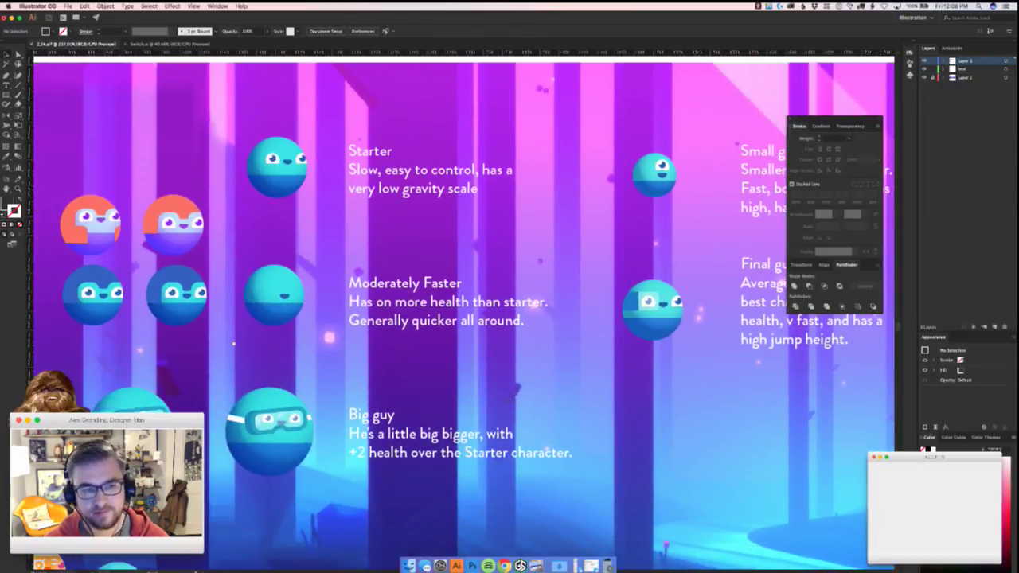
pyautogui.hscroll(-8, 225, 342)
pyautogui.scroll(1, 319, 279)
pyautogui.moveTo(216, 265); pyautogui.dragTo(399, 184)
pyautogui.moveTo(575, 355); pyautogui.dragTo(533, 276)
pyautogui.moveTo(343, 307); pyautogui.dragTo(355, 225)
pyautogui.click(428, 321)
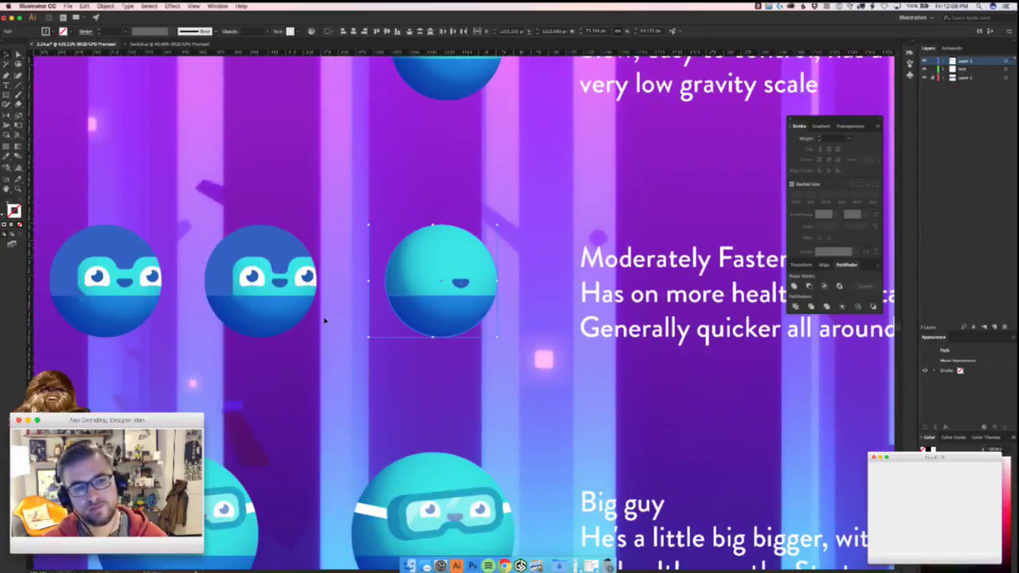
pyautogui.moveTo(420, 302); pyautogui.dragTo(121, 148)
# - Move the nearer blue-masked ball into the vacated spot beside the Moderately Faster description
pyautogui.click(263, 303)
pyautogui.moveTo(262, 303); pyautogui.dragTo(446, 302)
pyautogui.moveTo(447, 369); pyautogui.dragTo(324, 355)
pyautogui.click(362, 322)
pyautogui.moveTo(320, 286); pyautogui.dragTo(433, 287)
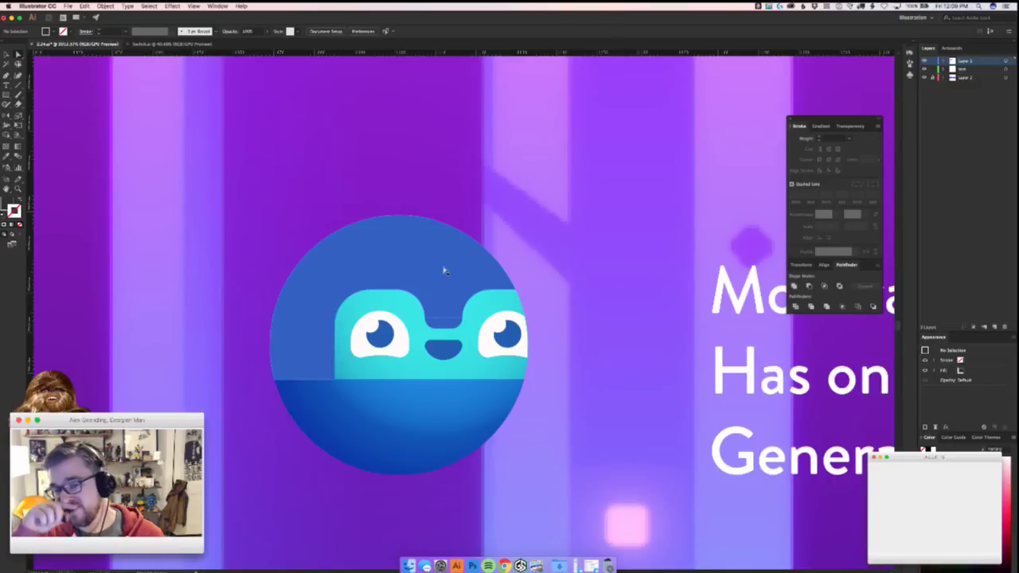
# - Pull the small blue rectangle out of the Moderately Faster hero's mask area and delete it
pyautogui.moveTo(448, 316); pyautogui.dragTo(376, 320)
pyautogui.click(340, 297)
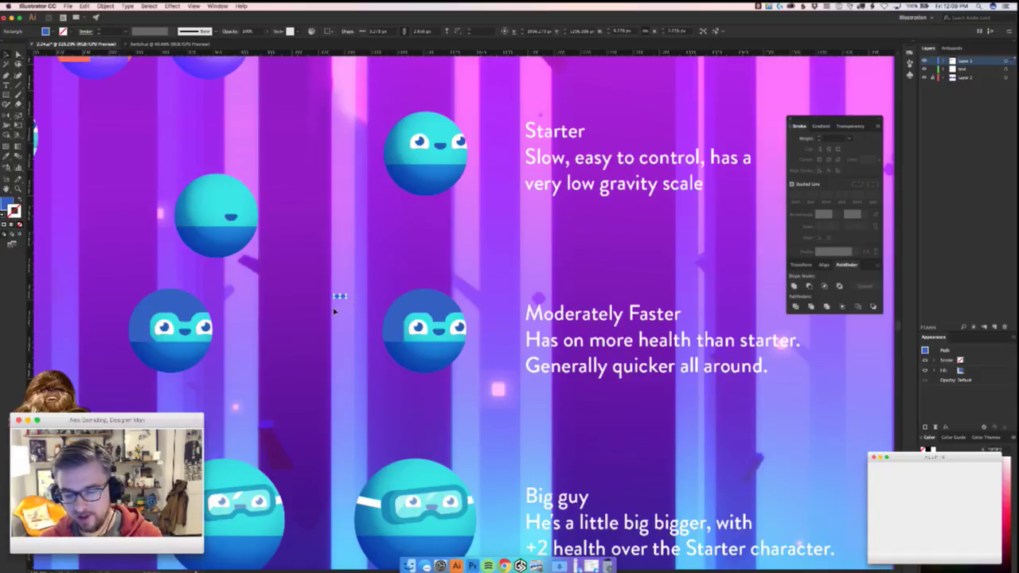
pyautogui.click(333, 318)
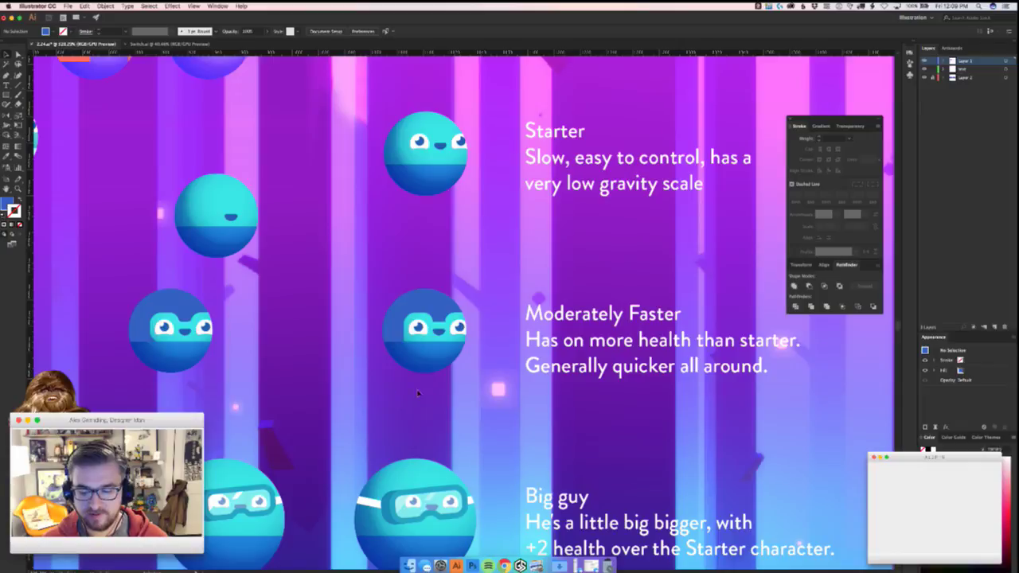
# - Examine the masked Moderately Faster hero together with the other heroes at smaller scale
pyautogui.hscroll(3, 394, 395)
pyautogui.scroll(2, 394, 394)
pyautogui.scroll(-3, 487, 311)
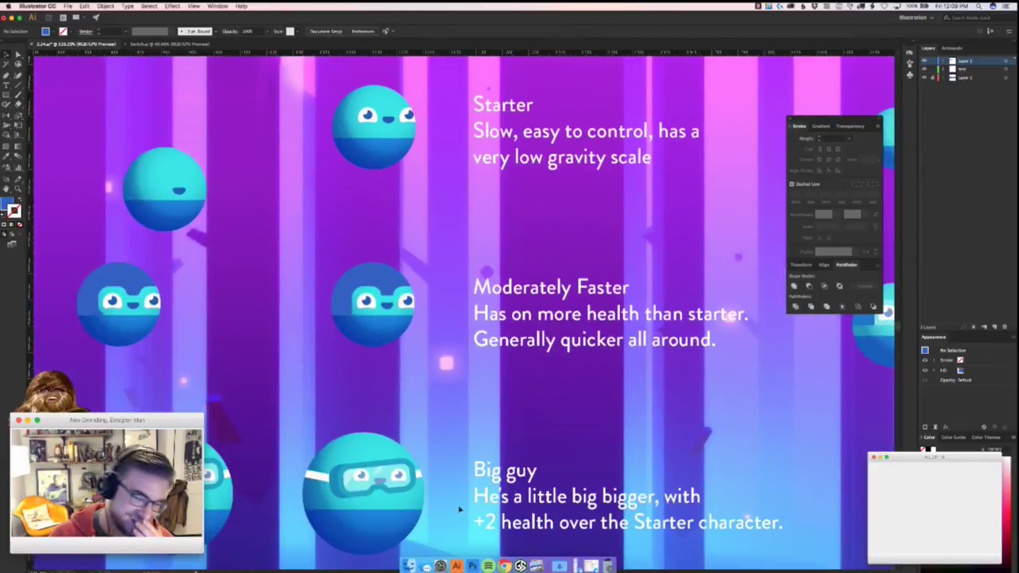
pyautogui.moveTo(655, 242); pyautogui.dragTo(322, 308)
pyautogui.moveTo(433, 313); pyautogui.dragTo(340, 352)
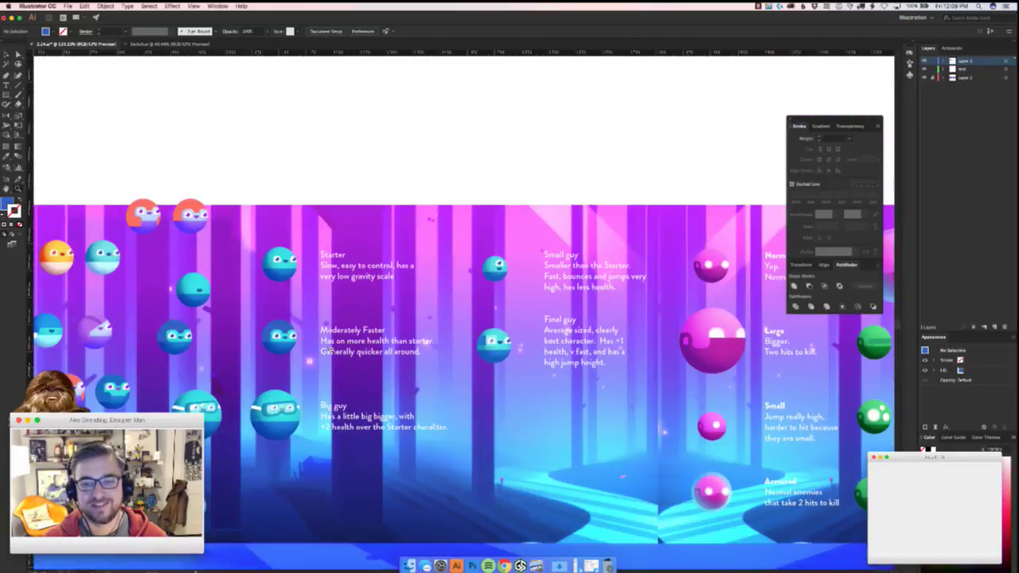
# - Try the Small guy's ball beside the Starter to compare the two characters
pyautogui.scroll(2, 341, 353)
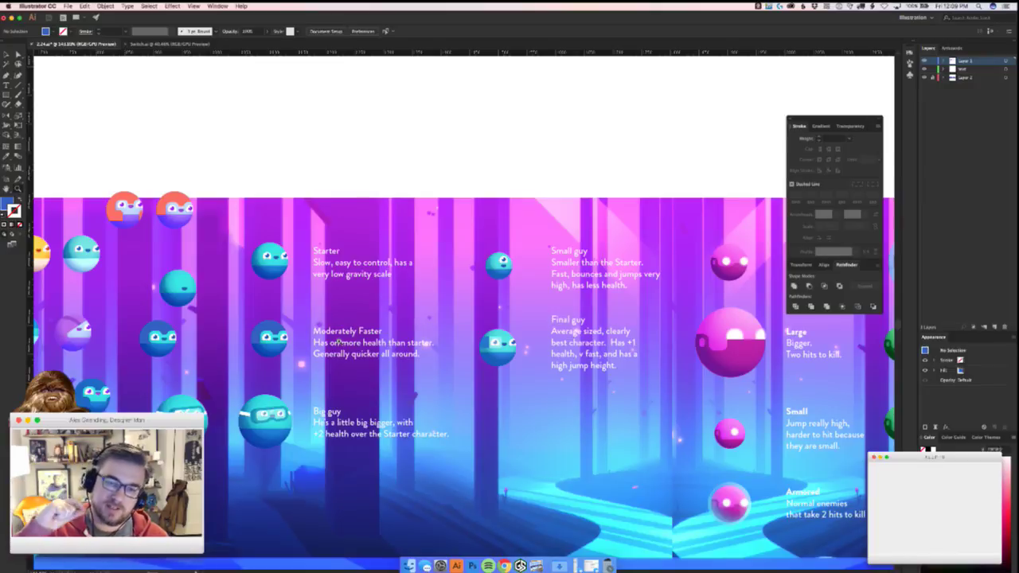
pyautogui.moveTo(421, 191); pyautogui.dragTo(93, 288)
pyautogui.click(178, 344)
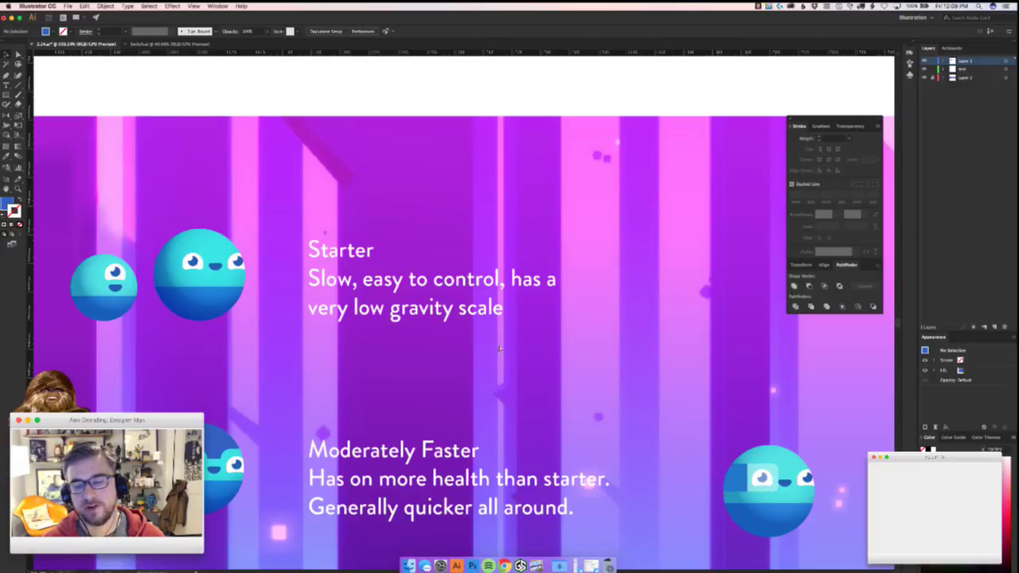
pyautogui.scroll(-5, 447, 331)
pyautogui.scroll(2, 310, 327)
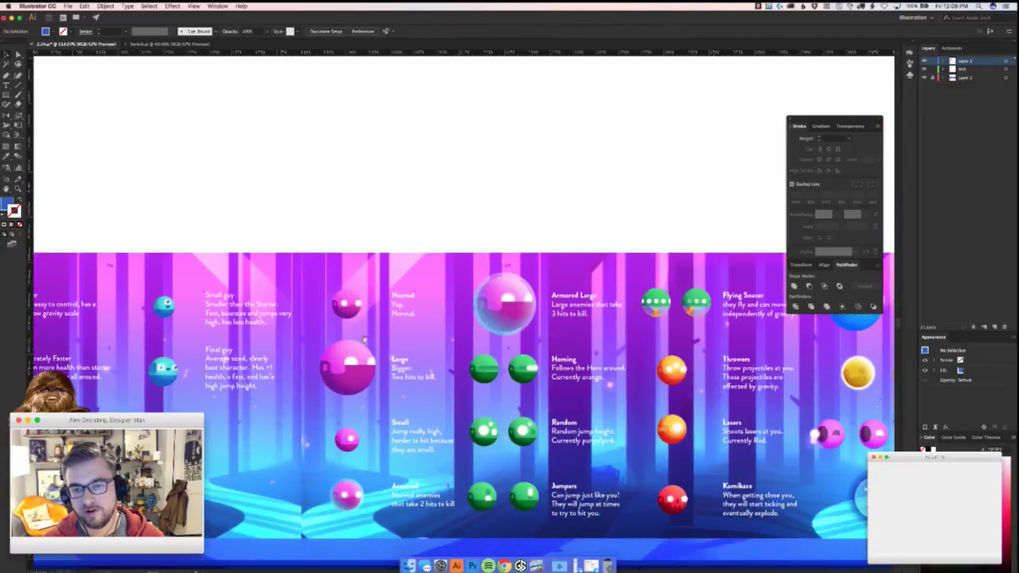
# - Examine the enemy line-up, from the Normal balls to the Splitters and Teleporters, against the heroes
pyautogui.scroll(-3, 310, 327)
pyautogui.scroll(3, 563, 366)
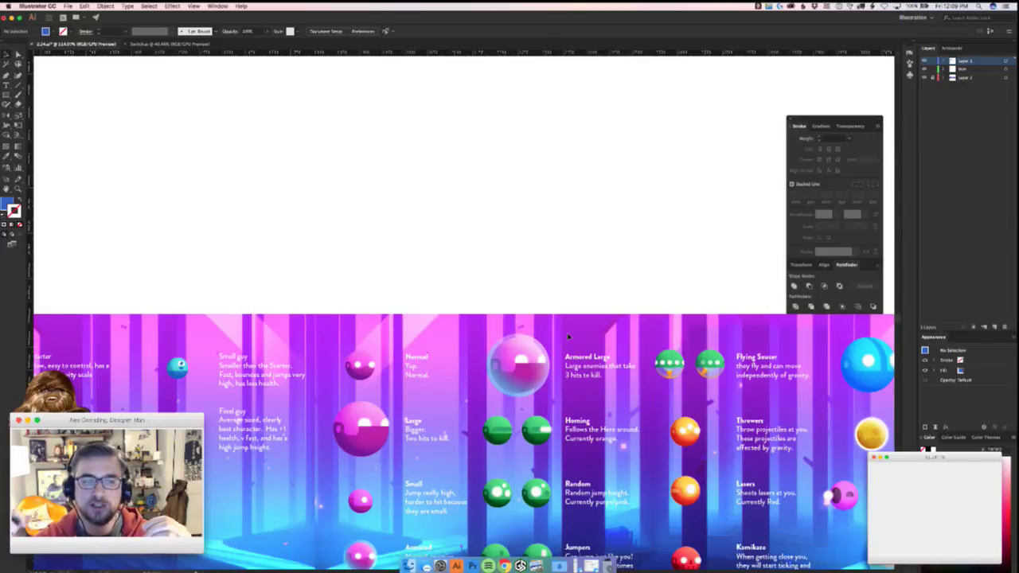
pyautogui.scroll(3, 477, 492)
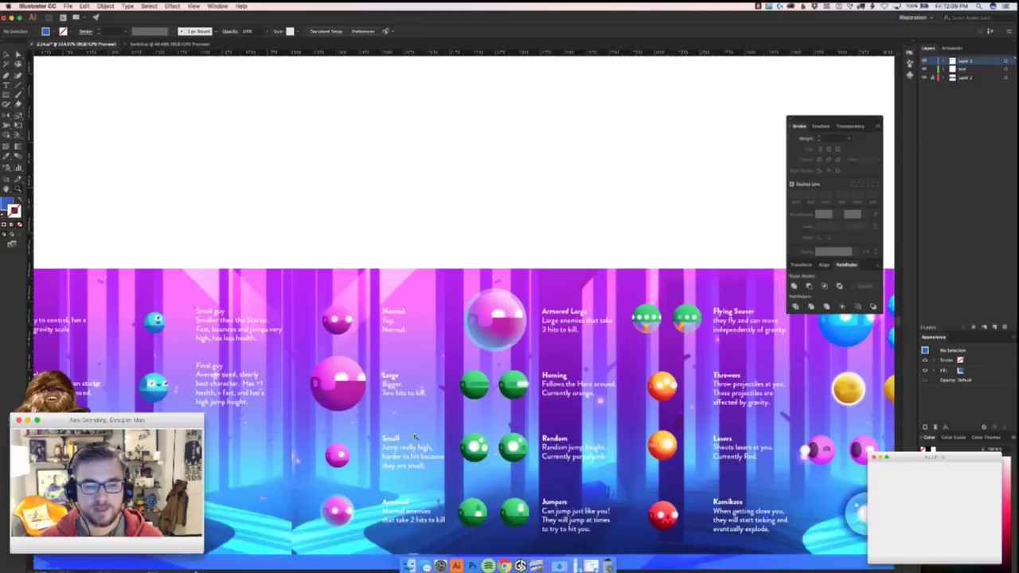
pyautogui.click(362, 449)
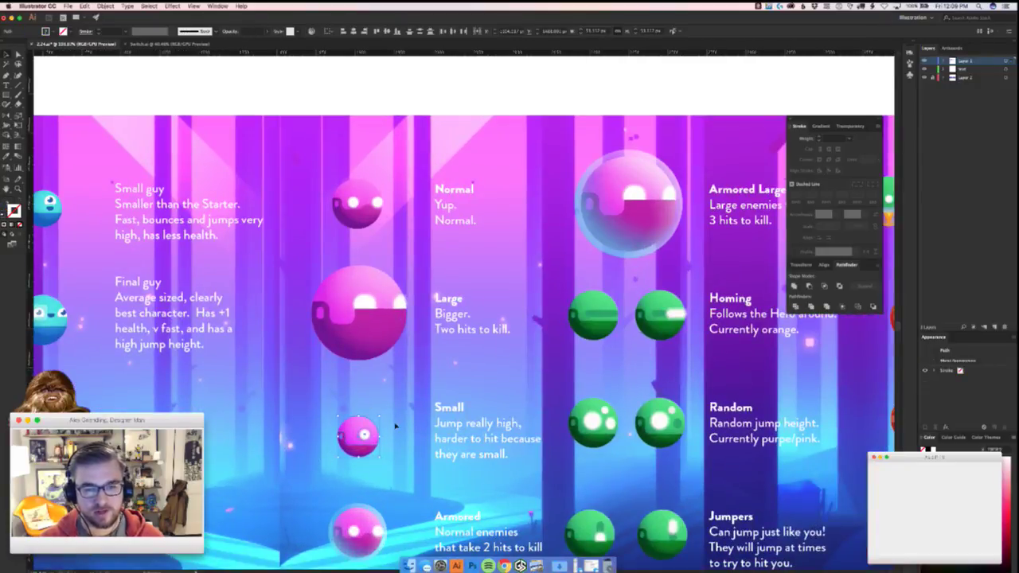
pyautogui.press('super+shift+a')
pyautogui.moveTo(890, 387); pyautogui.dragTo(531, 432)
pyautogui.hscroll(10, 531, 432)
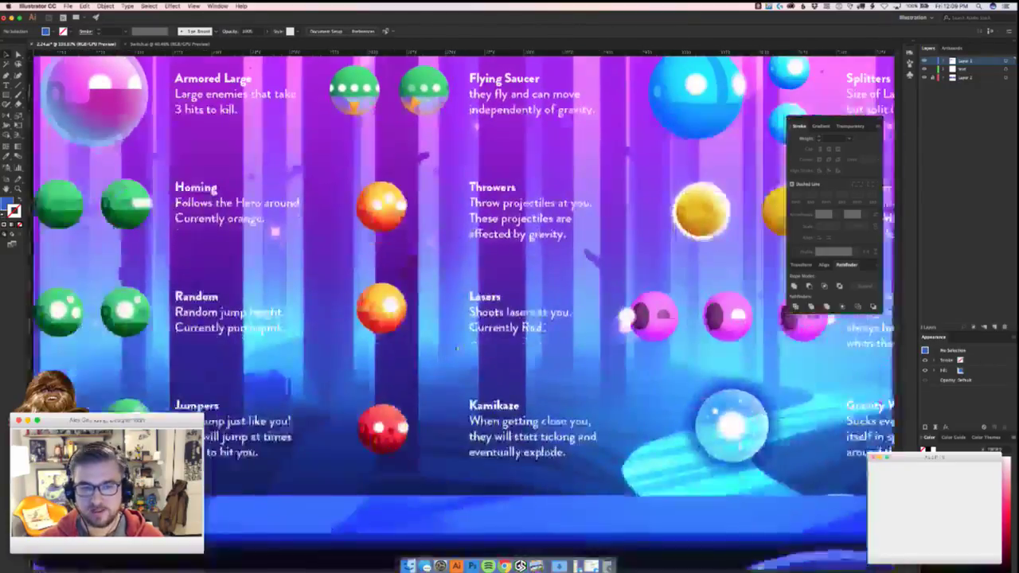
pyautogui.hscroll(-15, 349, 383)
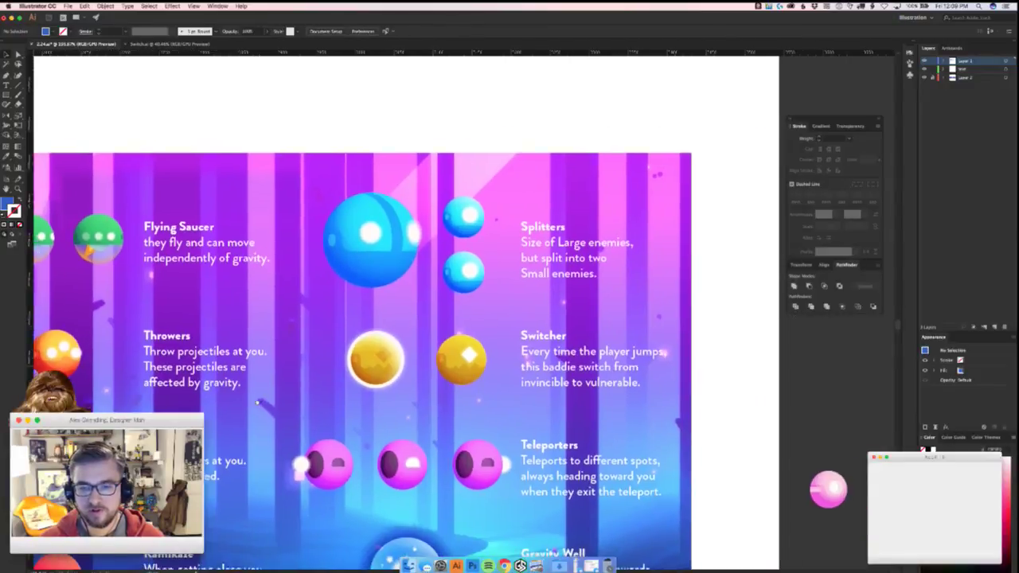
pyautogui.scroll(-3, 349, 383)
pyautogui.hscroll(-15, 705, 423)
pyautogui.scroll(-1, 705, 423)
pyautogui.press('super+Tab')
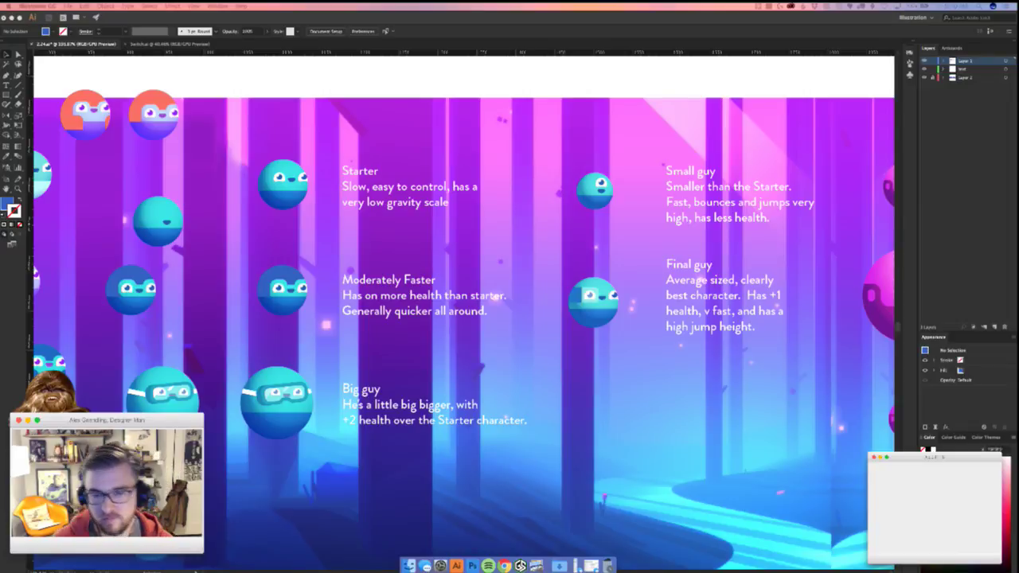
pyautogui.click(548, 338)
pyautogui.moveTo(548, 338); pyautogui.dragTo(486, 287)
pyautogui.moveTo(327, 359); pyautogui.dragTo(532, 410)
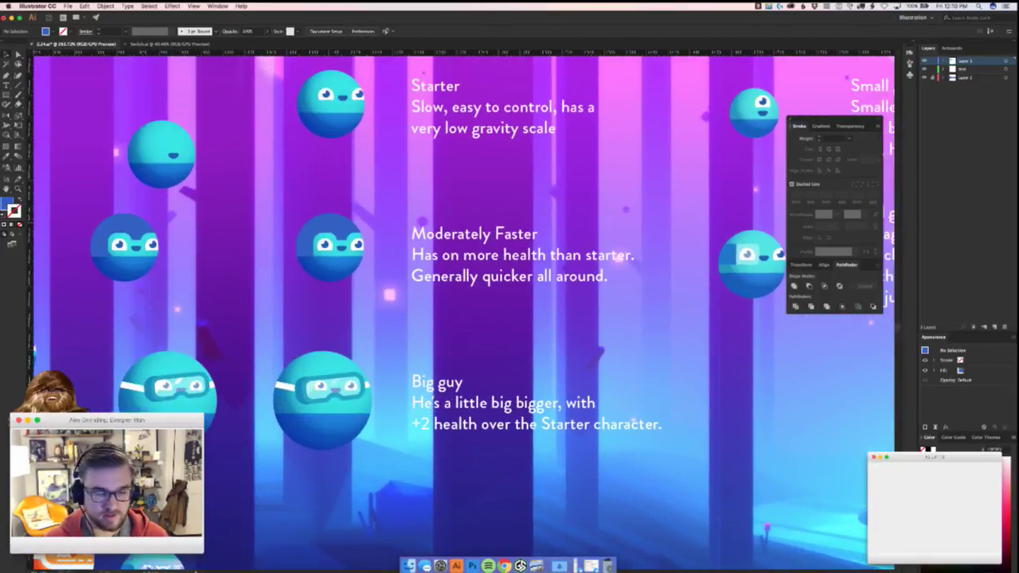
pyautogui.press('super+Tab')
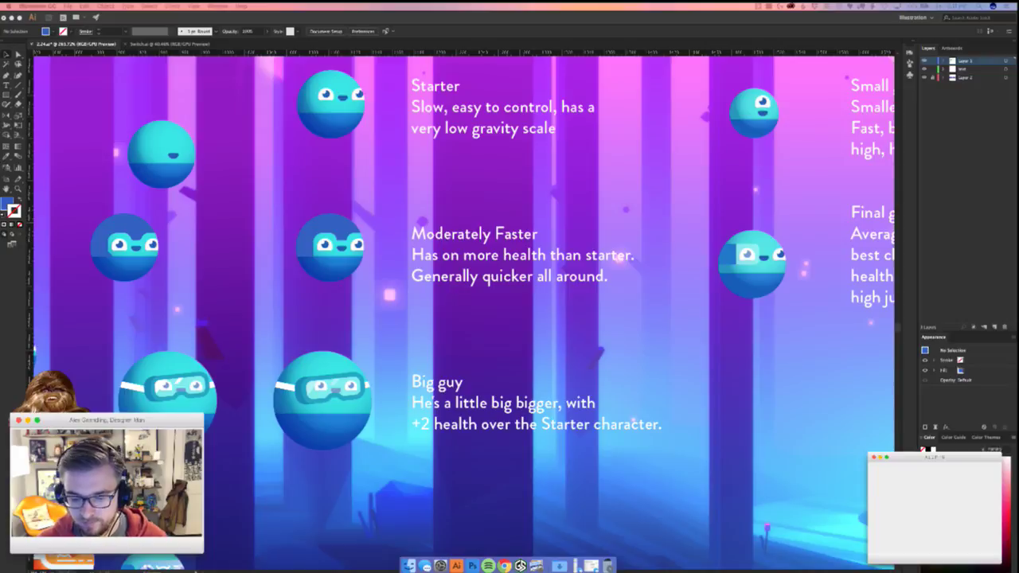
pyautogui.click(346, 382)
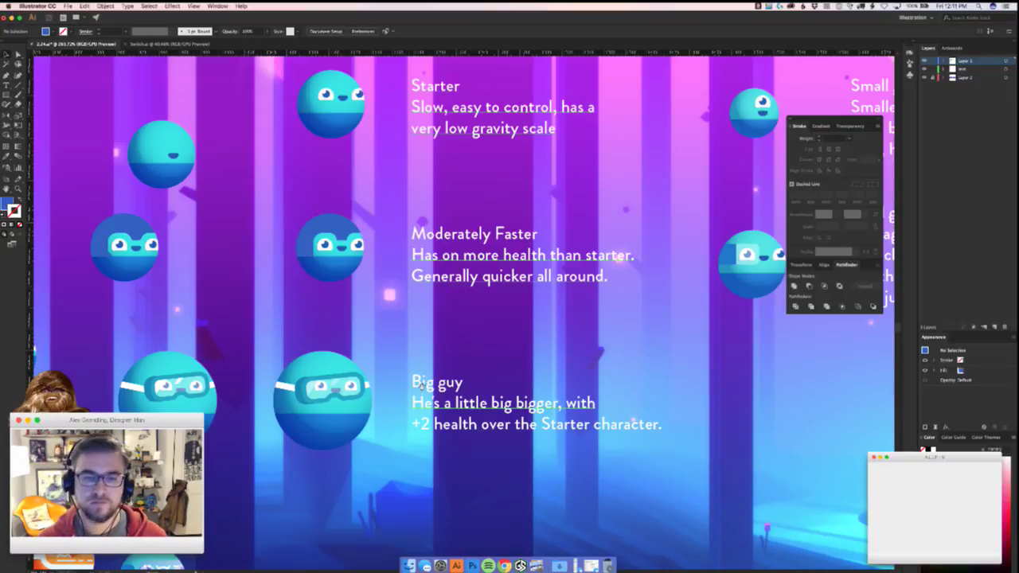
pyautogui.hscroll(3, 346, 382)
pyautogui.scroll(-3, 346, 382)
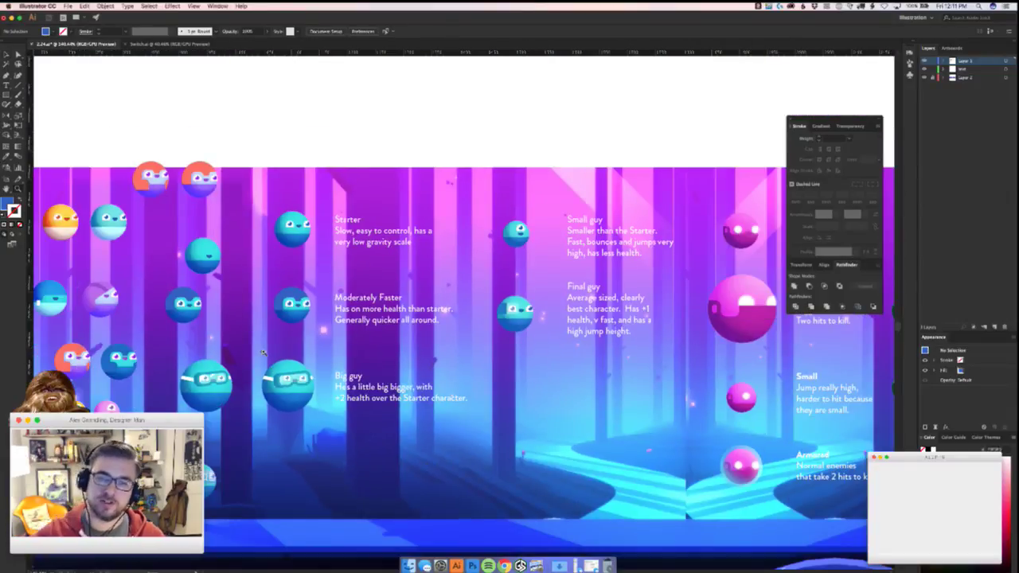
# - Try to move the spare blue-masked ball closer to the Moderately Faster hero
pyautogui.scroll(5, 264, 349)
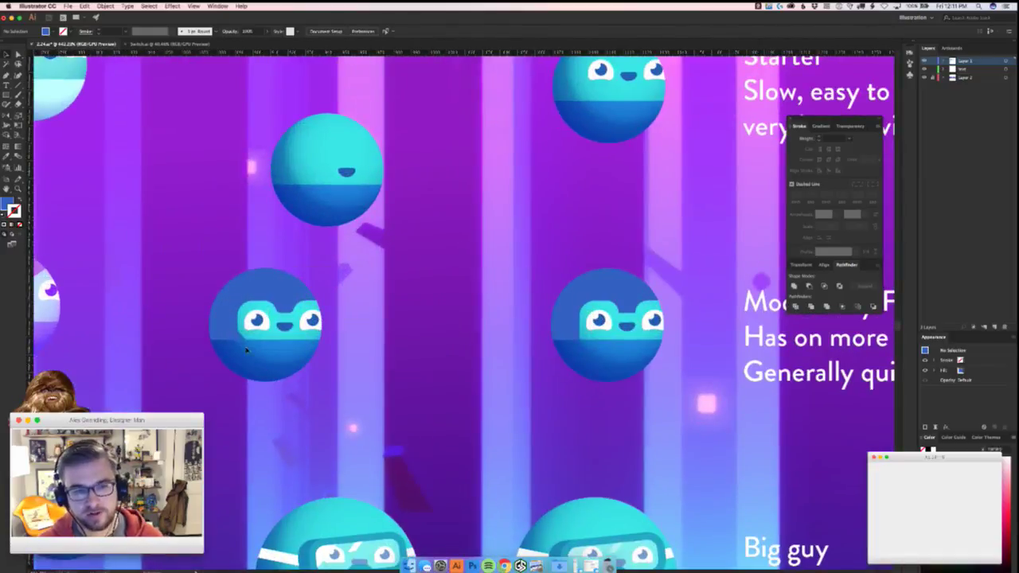
pyautogui.moveTo(263, 359); pyautogui.dragTo(357, 362)
pyautogui.click(377, 414)
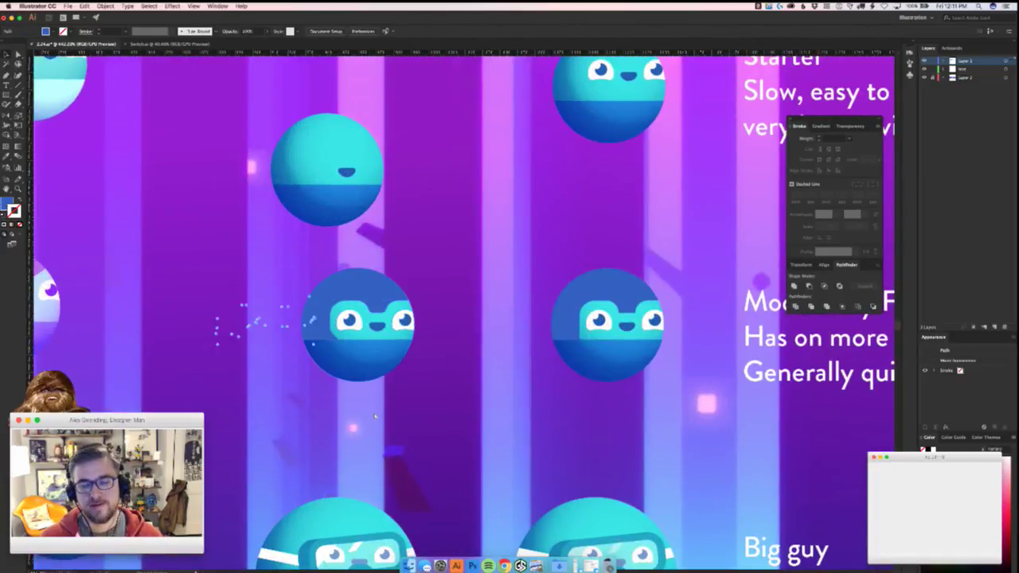
pyautogui.press('super+z')
pyautogui.click(378, 407)
# - Try lifting the blue mask up off the Moderately Faster hero's face
pyautogui.hscroll(3, 378, 407)
pyautogui.scroll(5, 483, 223)
pyautogui.click(483, 223)
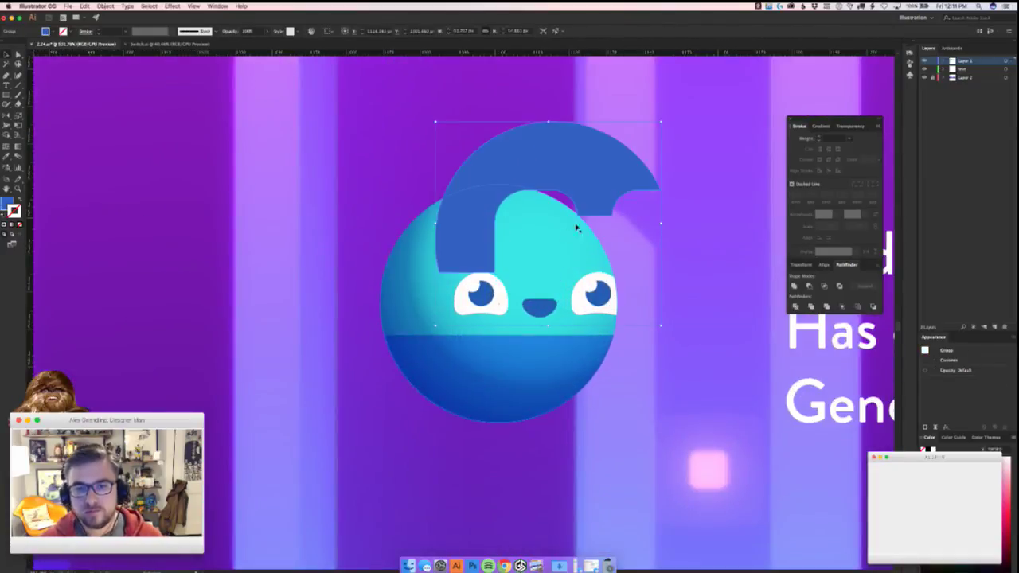
pyautogui.scroll(-5, 534, 362)
pyautogui.scroll(5, 533, 362)
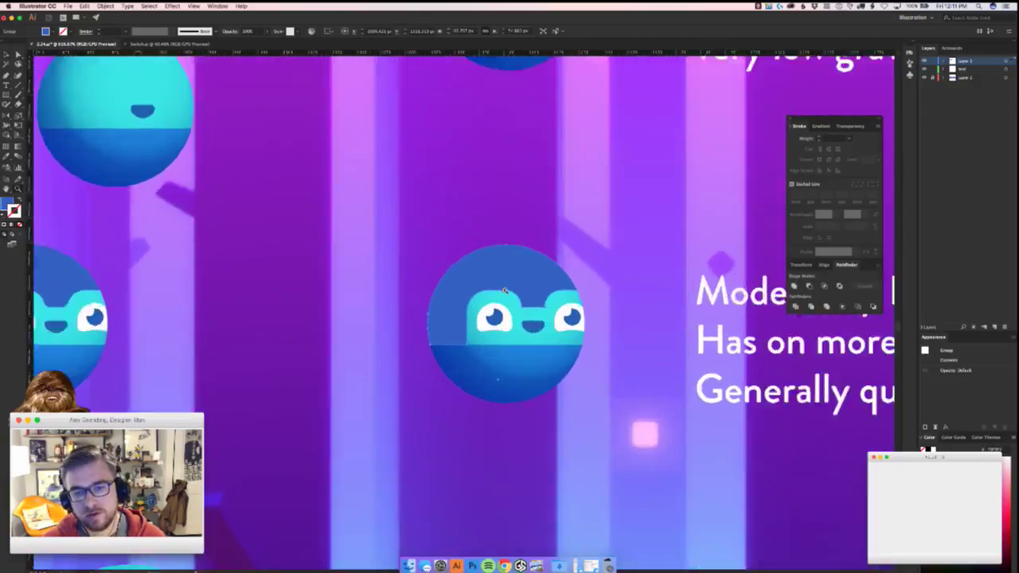
pyautogui.click(353, 387)
pyautogui.click(416, 303)
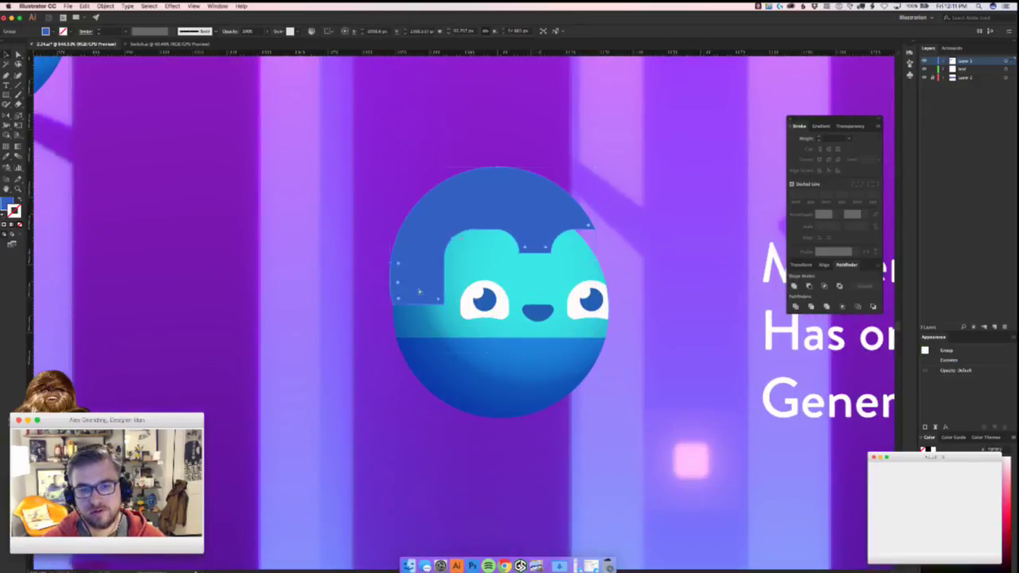
pyautogui.scroll(-5, 493, 362)
pyautogui.scroll(5, 493, 361)
pyautogui.scroll(1, 492, 361)
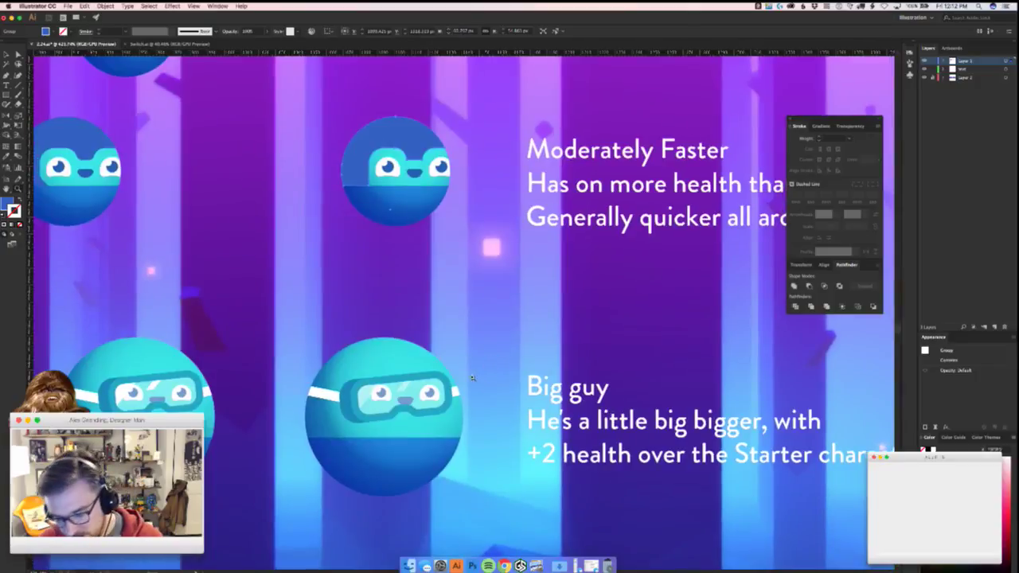
# - Try sampling the Big guy's goggle color for the Moderately Faster hero's mask, with no stroke and a teal fill
pyautogui.click(450, 391)
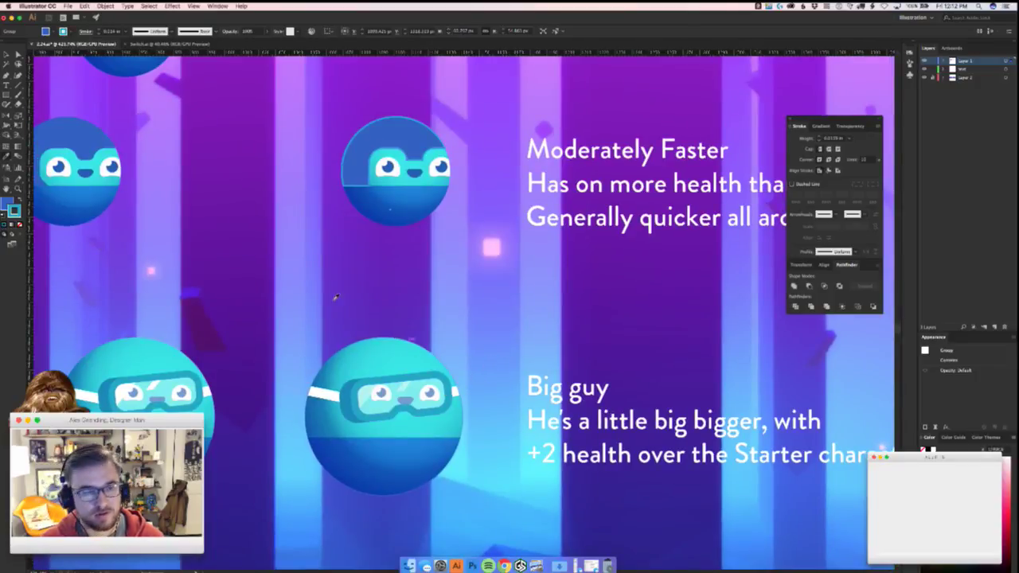
pyautogui.press('/')
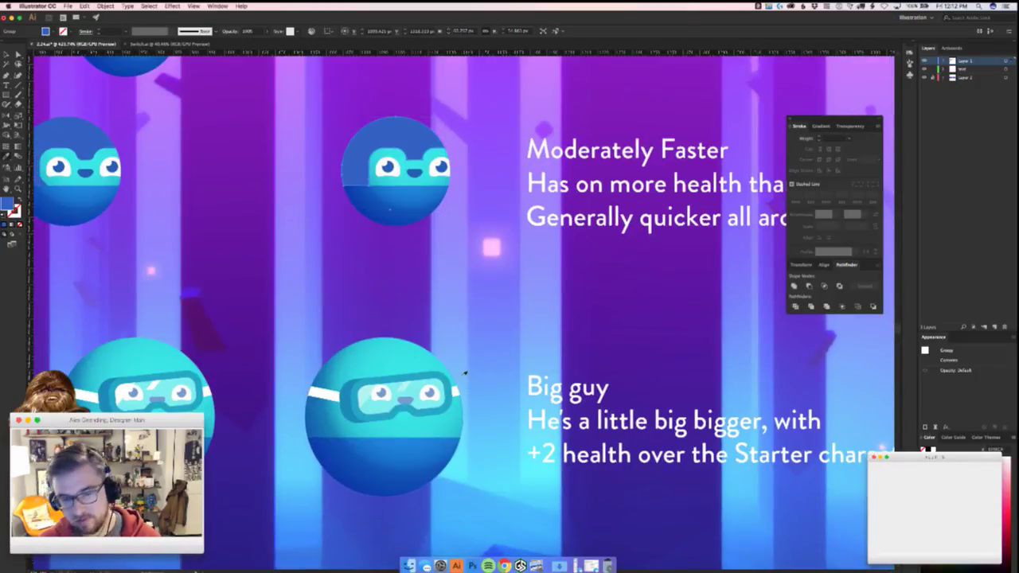
pyautogui.click(485, 323)
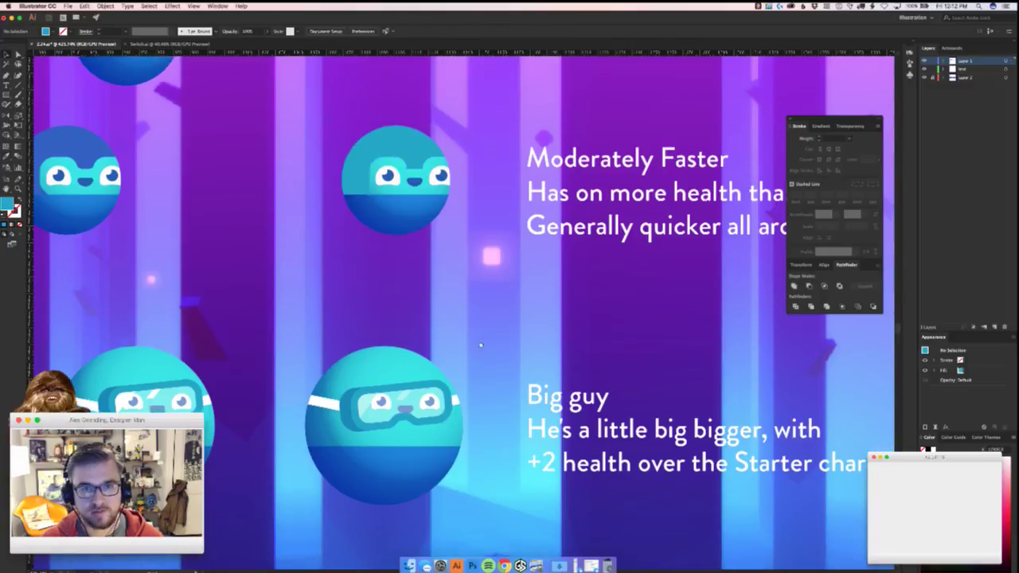
# - Examine the Moderately Faster hero's lower body shade and blue mask group in isolation mode
pyautogui.scroll(5, 445, 335)
pyautogui.doubleClick(372, 312)
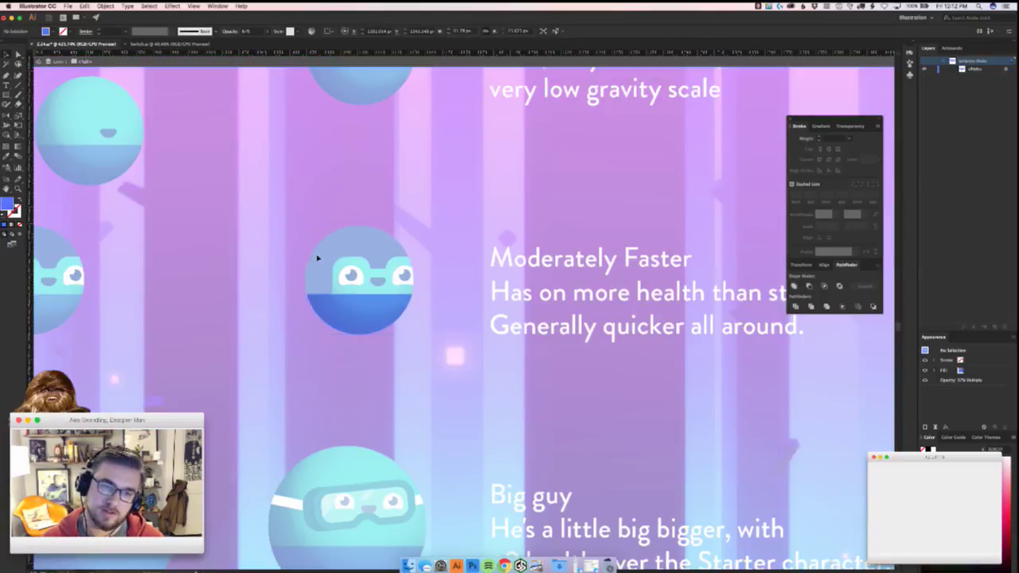
pyautogui.doubleClick(316, 257)
pyautogui.scroll(2, 312, 351)
pyautogui.scroll(2, 377, 284)
pyautogui.doubleClick(377, 285)
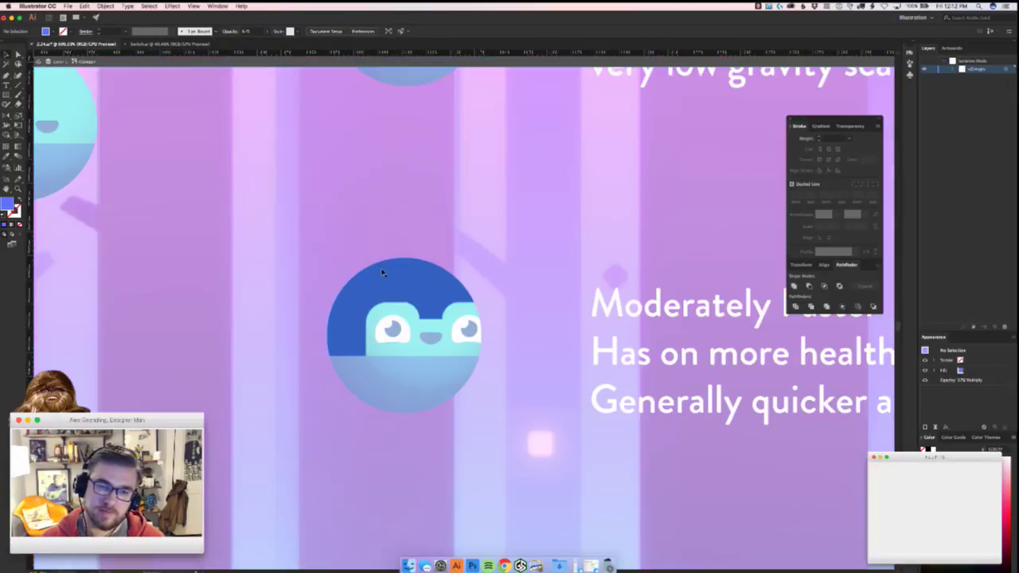
pyautogui.doubleClick(441, 224)
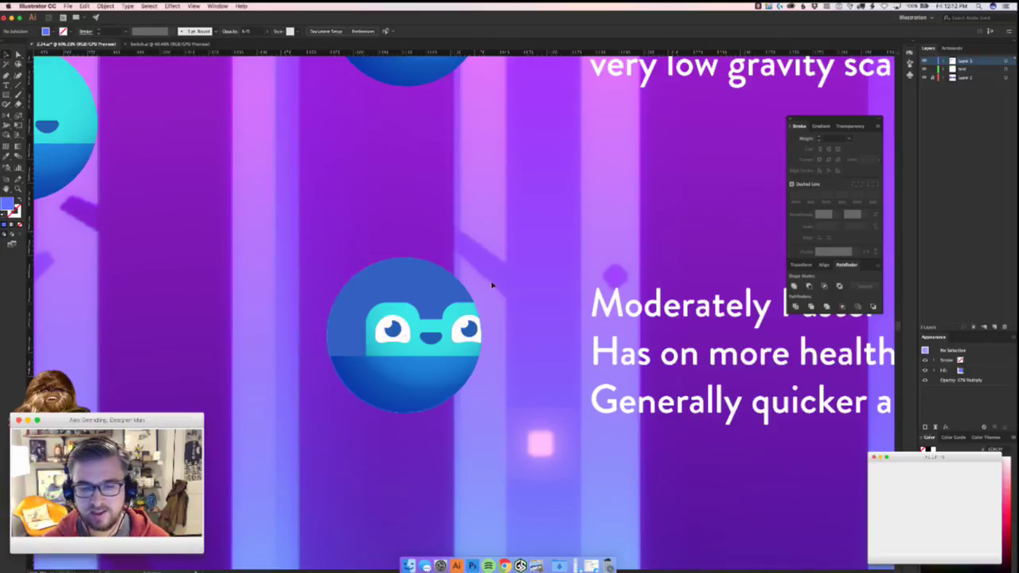
# - Try sampling the lower body shade for the Moderately Faster hero's blue mask
pyautogui.moveTo(398, 319); pyautogui.dragTo(400, 271)
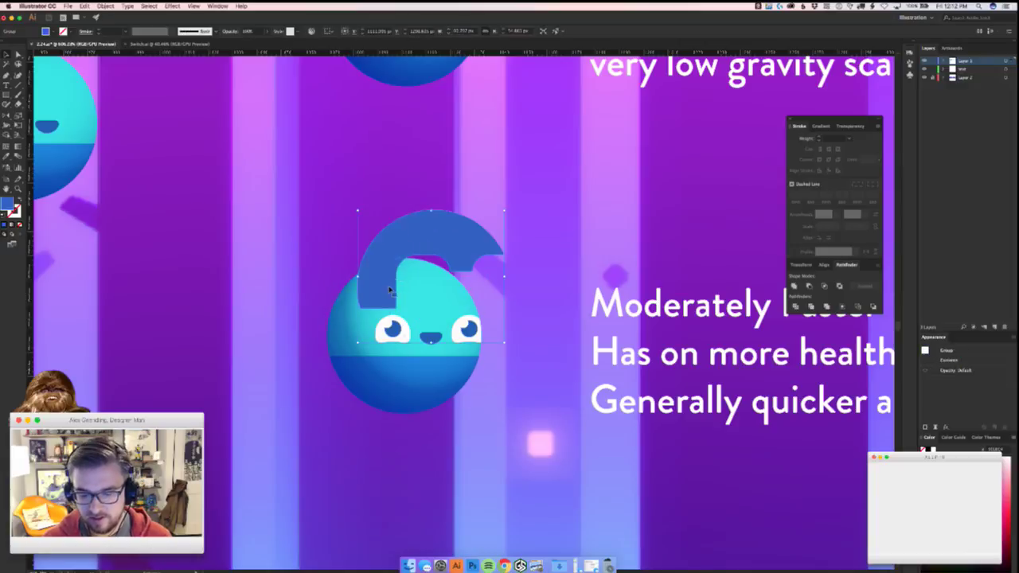
pyautogui.press('cmd+z')
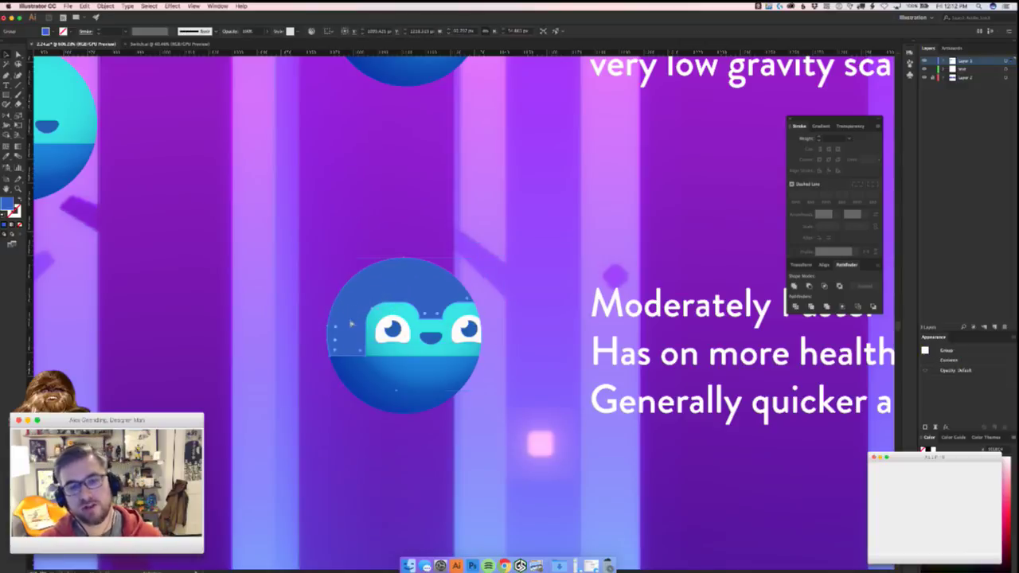
pyautogui.click(500, 234)
pyautogui.click(440, 326)
pyautogui.press('i')
pyautogui.click(390, 394)
pyautogui.moveTo(403, 280); pyautogui.dragTo(345, 326)
pyautogui.hscroll(-3, 345, 325)
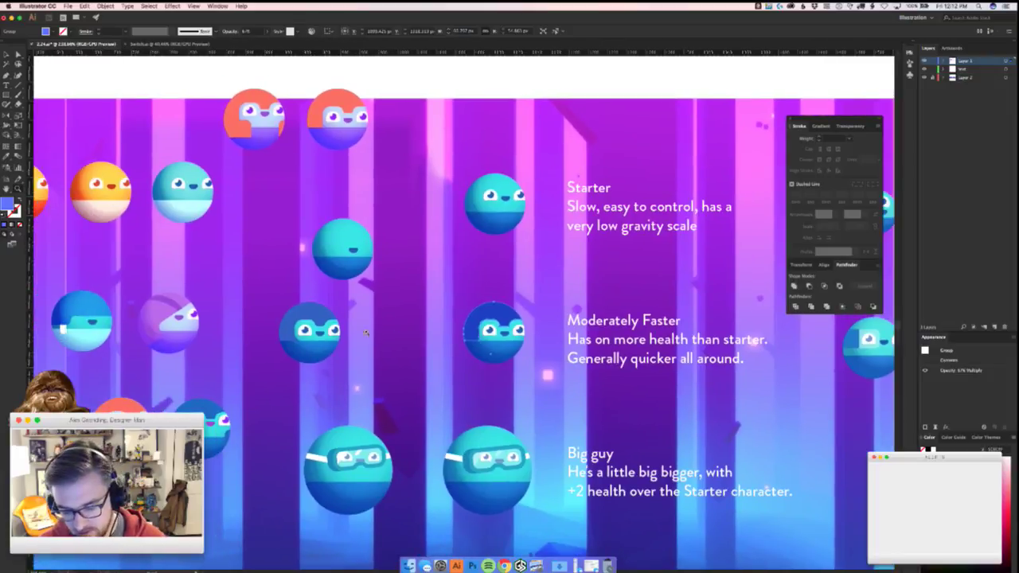
# - Move the spare blue-masked ball's lower body shade down below the ball, exposing the body gradient
pyautogui.press('v')
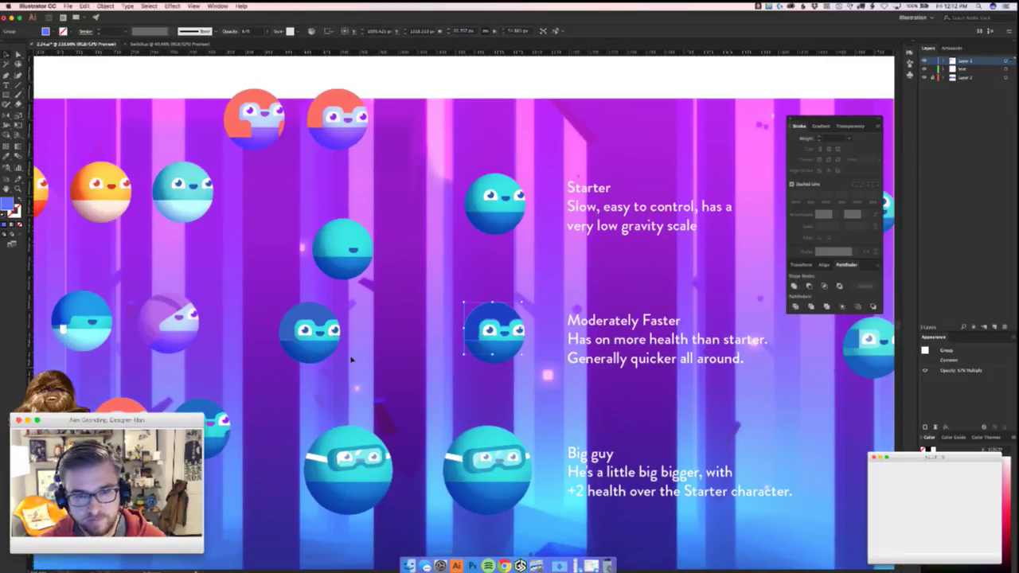
pyautogui.click(338, 370)
pyautogui.moveTo(321, 355); pyautogui.dragTo(308, 401)
pyautogui.moveTo(321, 352)
pyautogui.mouseDown()
pyautogui.moveTo(361, 362)
pyautogui.moveTo(379, 350)
pyautogui.mouseUp()
pyautogui.click(423, 359)
pyautogui.press('super+z')
pyautogui.press('super+z')
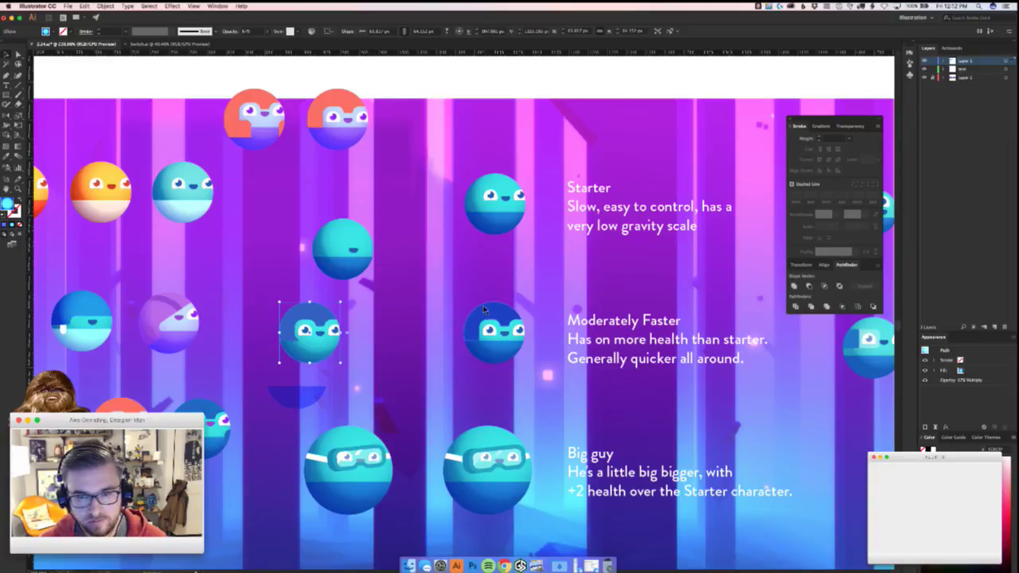
# - Try applying the spare ball's body gradient to the Moderately Faster hero's mask and ungrouping the mask
pyautogui.click(490, 315)
pyautogui.click(304, 356)
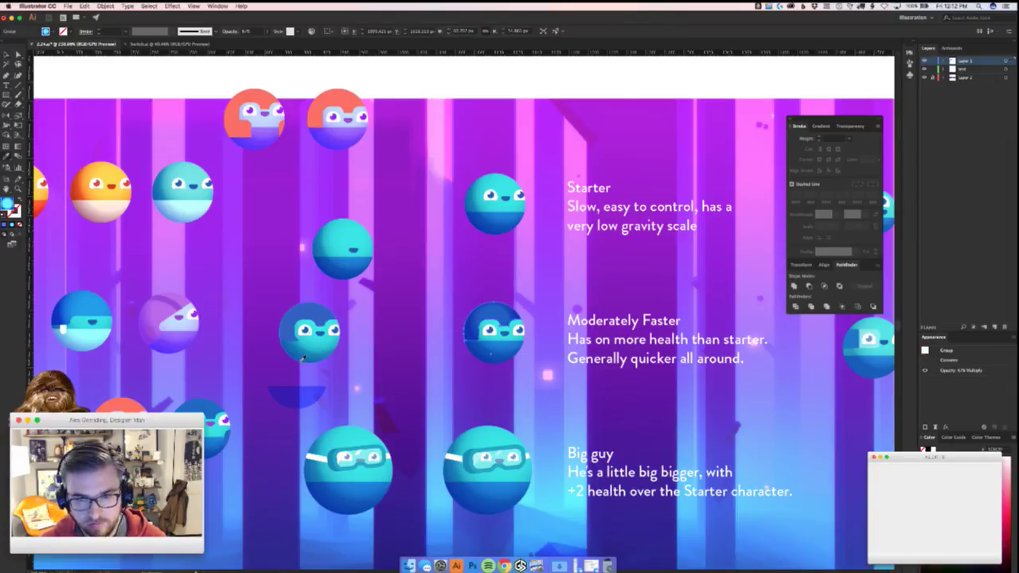
pyautogui.scroll(2, 524, 328)
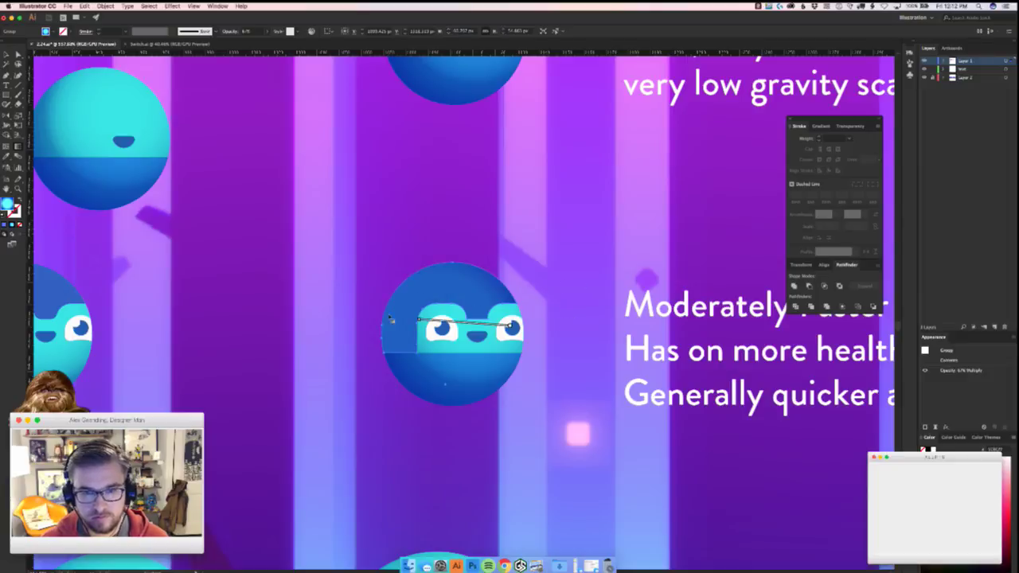
pyautogui.click(451, 328)
pyautogui.press('super+shift+g')
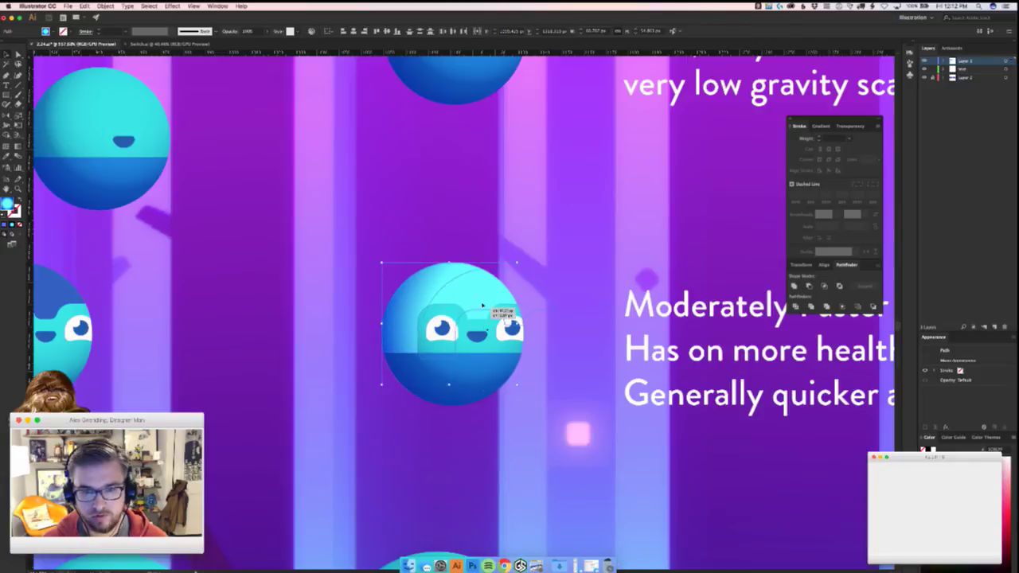
# - Try pulling the mask shape up off the Moderately Faster hero, and undo the mask's gradient changes
pyautogui.moveTo(479, 309); pyautogui.dragTo(538, 317)
pyautogui.press('super+z')
pyautogui.press('super+z')
pyautogui.moveTo(479, 296); pyautogui.dragTo(539, 252)
pyautogui.press('super+z')
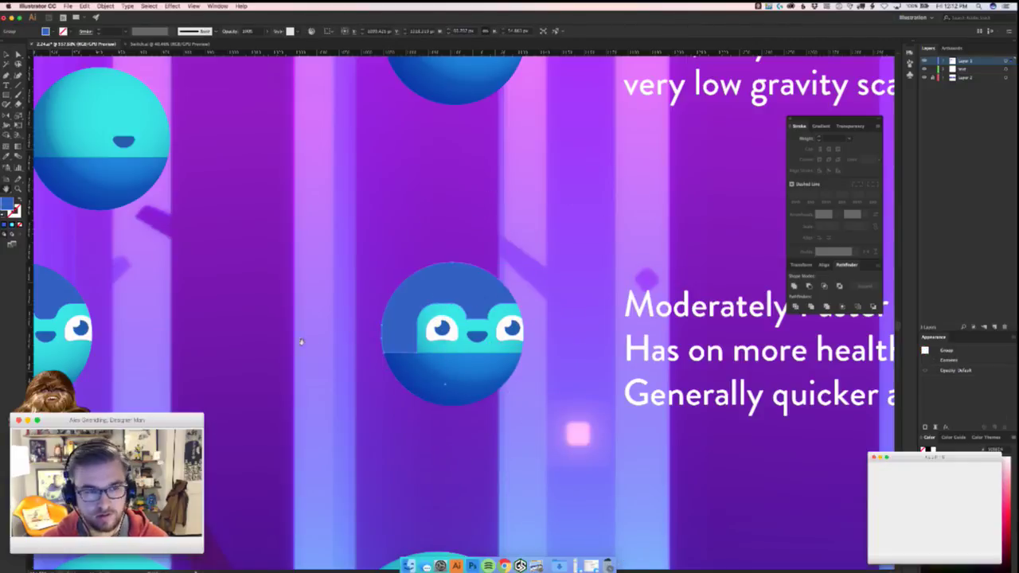
# - Try resampling the spare ball's body gradient for the mask and redrawing it across the top of the hero
pyautogui.moveTo(223, 336); pyautogui.dragTo(354, 326)
pyautogui.press('i')
pyautogui.click(187, 369)
pyautogui.press('g')
pyautogui.moveTo(582, 288); pyautogui.dragTo(665, 293)
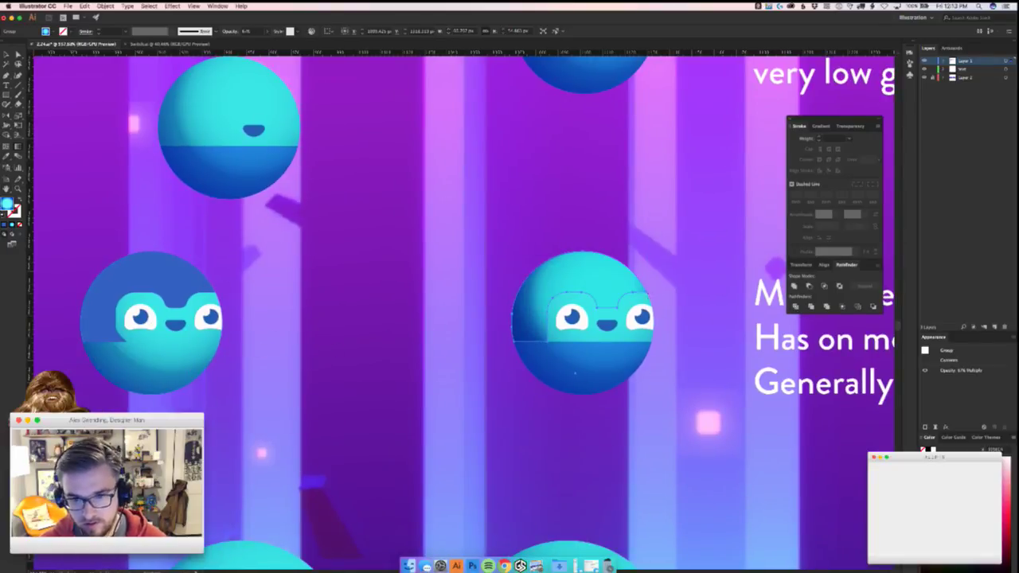
pyautogui.press('v')
pyautogui.press('super+z')
pyautogui.press('super+z')
pyautogui.press('super+shift+a')
# - Apply the spare ball's body gradient to the Moderately Faster hero's mask and redraw the gradient so its side edge is shaded
pyautogui.doubleClick(621, 274)
pyautogui.doubleClick(664, 239)
pyautogui.moveTo(621, 266)
pyautogui.mouseDown()
pyautogui.moveTo(632, 261)
pyautogui.moveTo(617, 261)
pyautogui.mouseUp()
pyautogui.press('i')
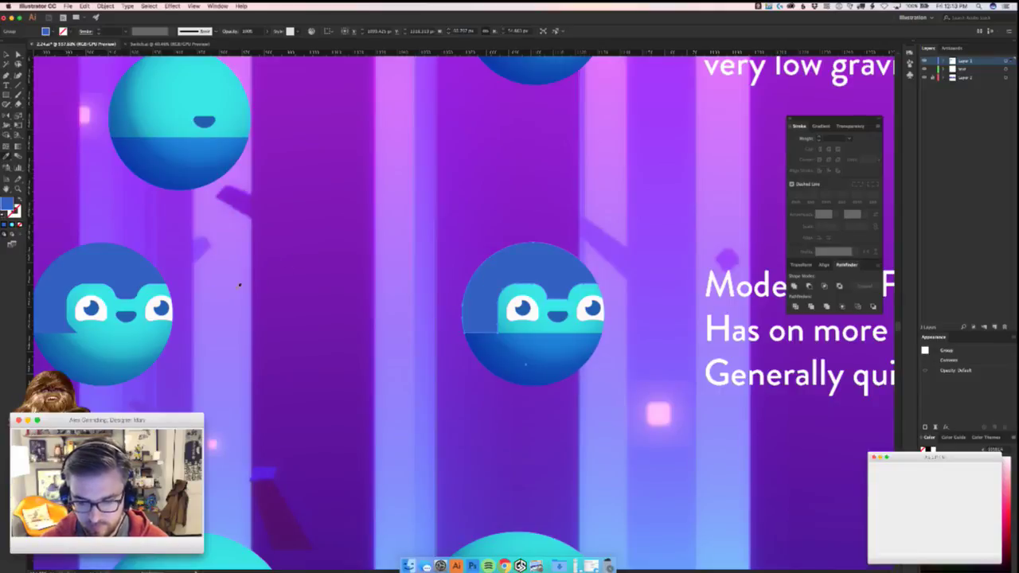
pyautogui.click(98, 353)
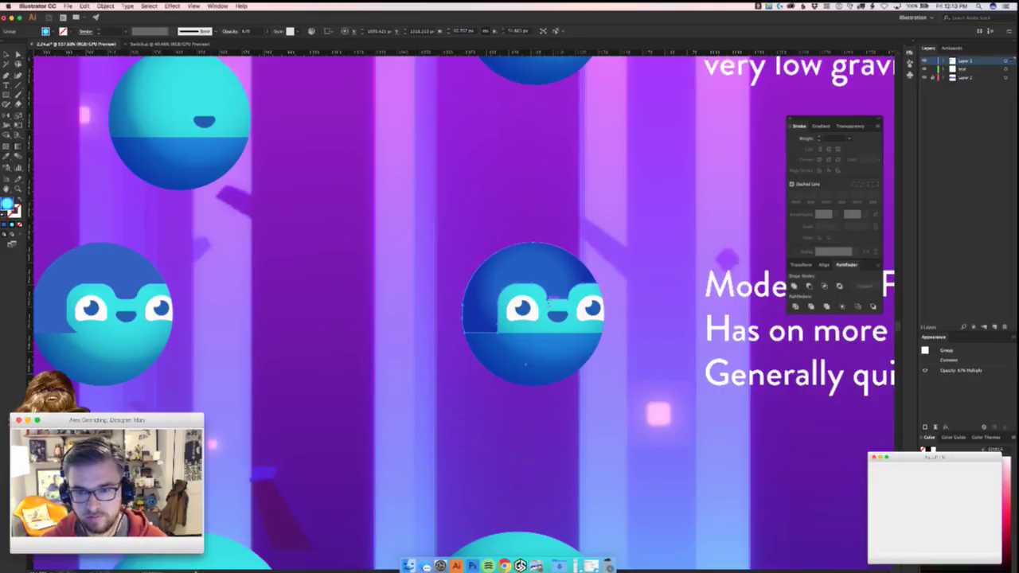
pyautogui.click(471, 309)
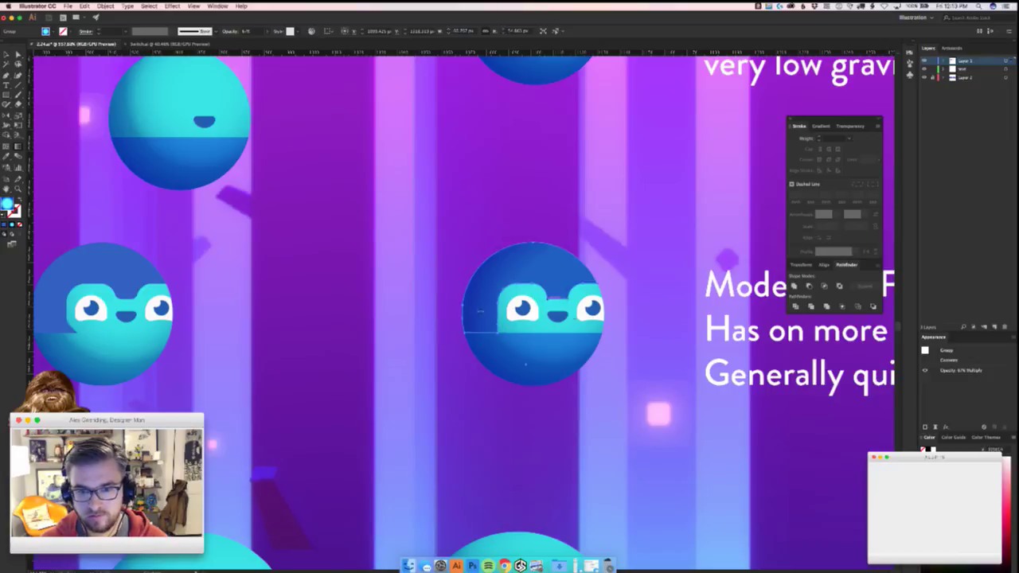
pyautogui.moveTo(565, 314); pyautogui.dragTo(434, 285)
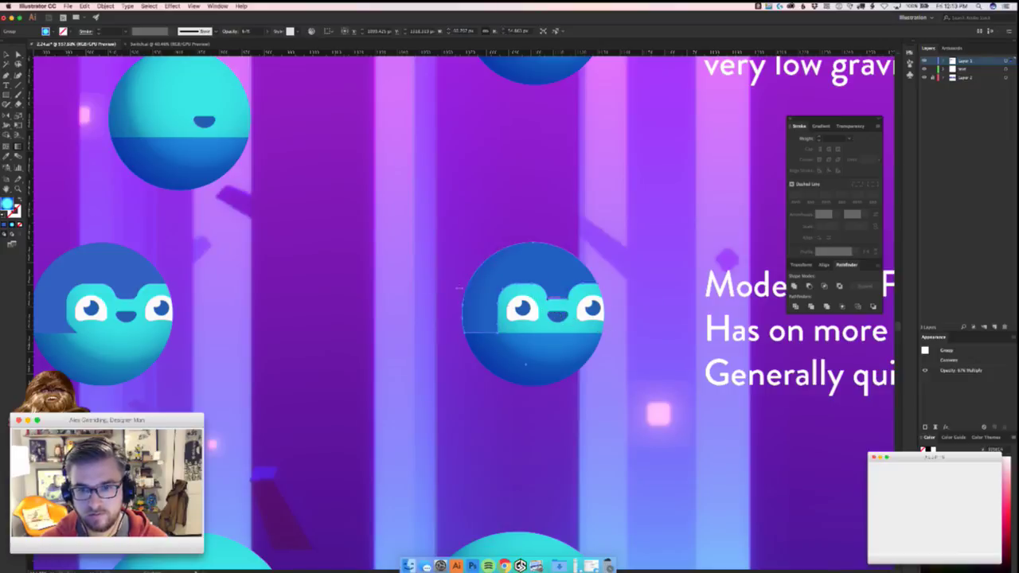
# - Redraw the gradient across the helmet shading on the Moderately Faster ball
pyautogui.moveTo(583, 319); pyautogui.dragTo(465, 287)
pyautogui.press('v')
pyautogui.click(648, 347)
pyautogui.moveTo(649, 348); pyautogui.dragTo(681, 284)
# - Try moving the helmet shading group up off the ball, and undo each move
pyautogui.moveTo(513, 245); pyautogui.dragTo(539, 212)
pyautogui.press('super+z')
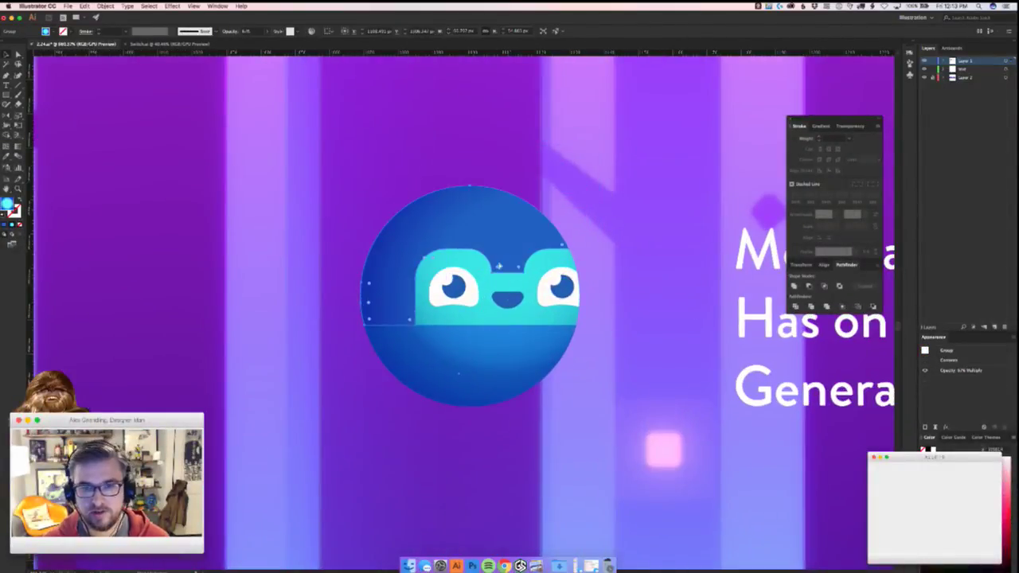
pyautogui.moveTo(496, 274); pyautogui.dragTo(518, 240)
pyautogui.press('super+z')
pyautogui.click(337, 410)
pyautogui.hscroll(5, 345, 406)
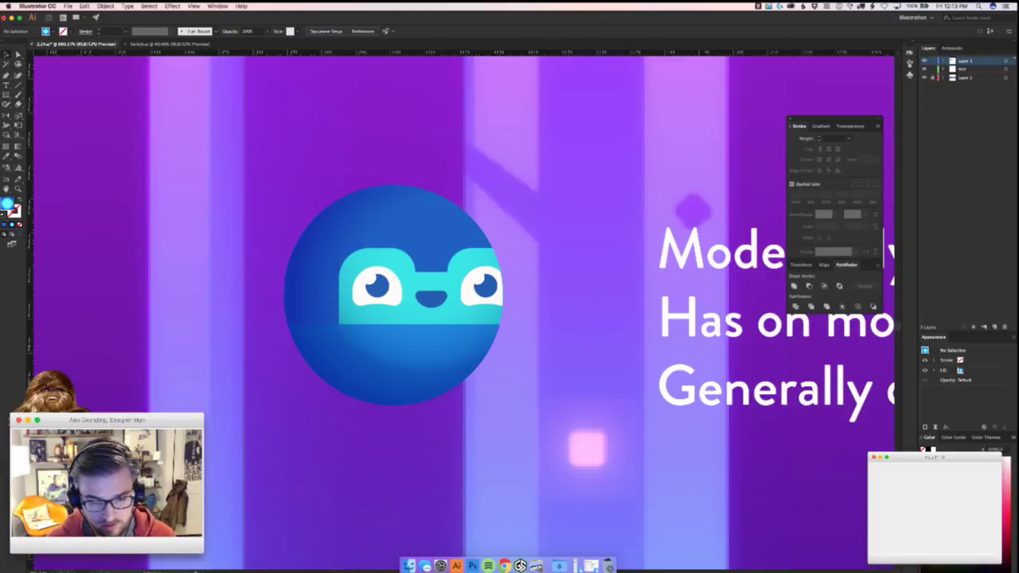
# - Switch to Chrome and browse the image results for "roman helmet" as reference, returning to Illustrator at the end
pyautogui.press('super+Tab')
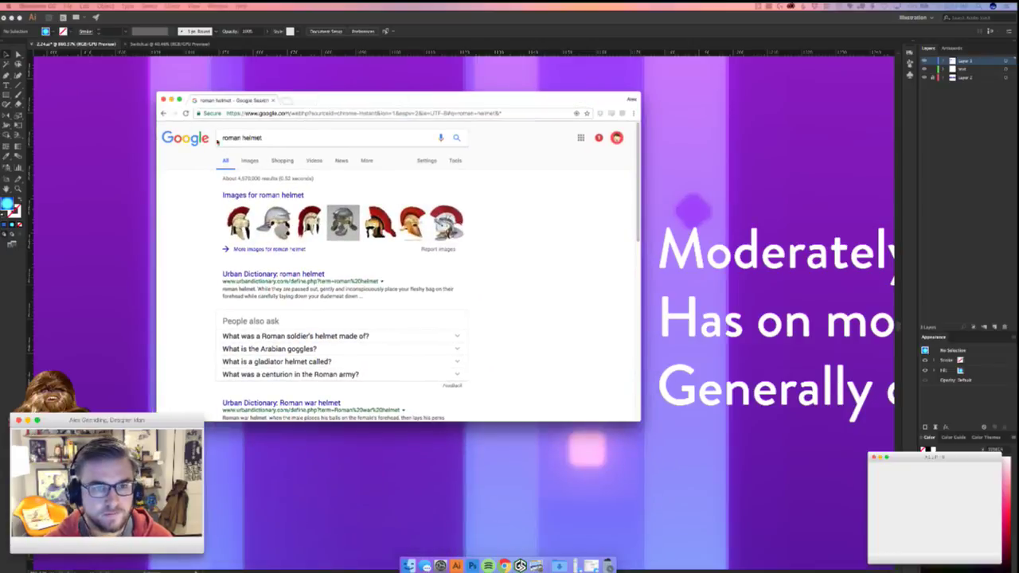
pyautogui.click(250, 161)
pyautogui.moveTo(419, 102); pyautogui.dragTo(523, 144)
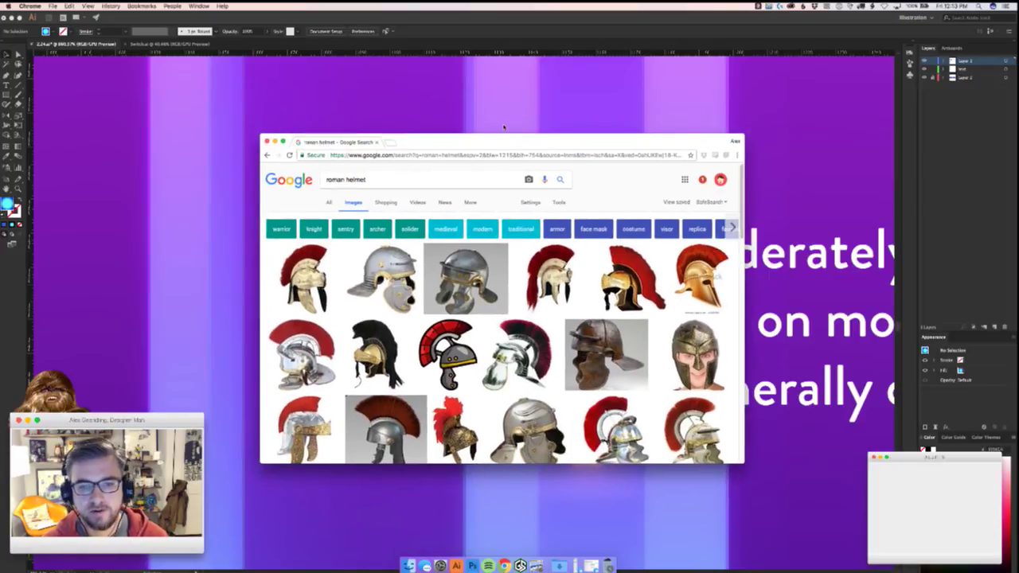
pyautogui.scroll(-2, 485, 319)
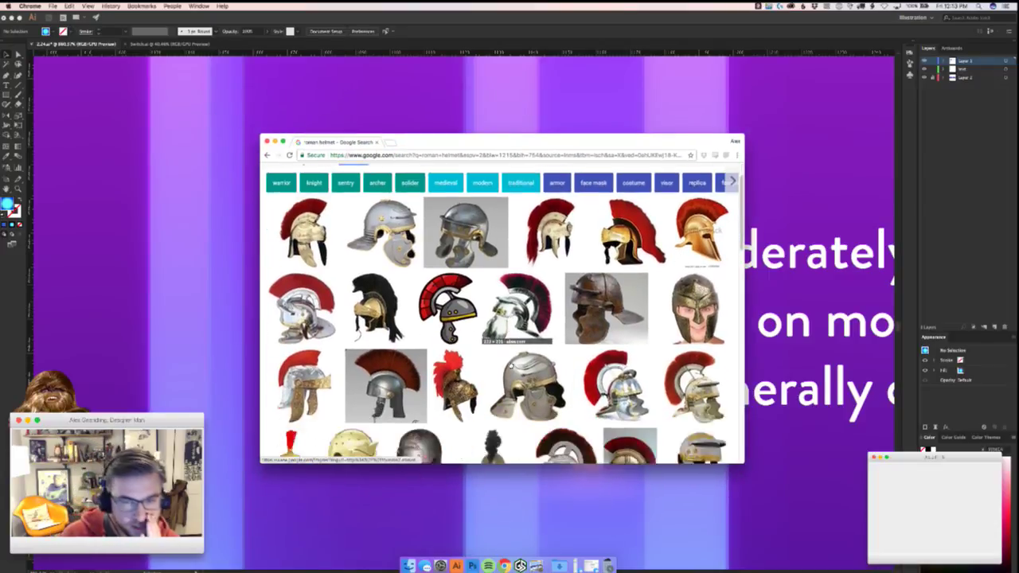
pyautogui.scroll(-5, 526, 351)
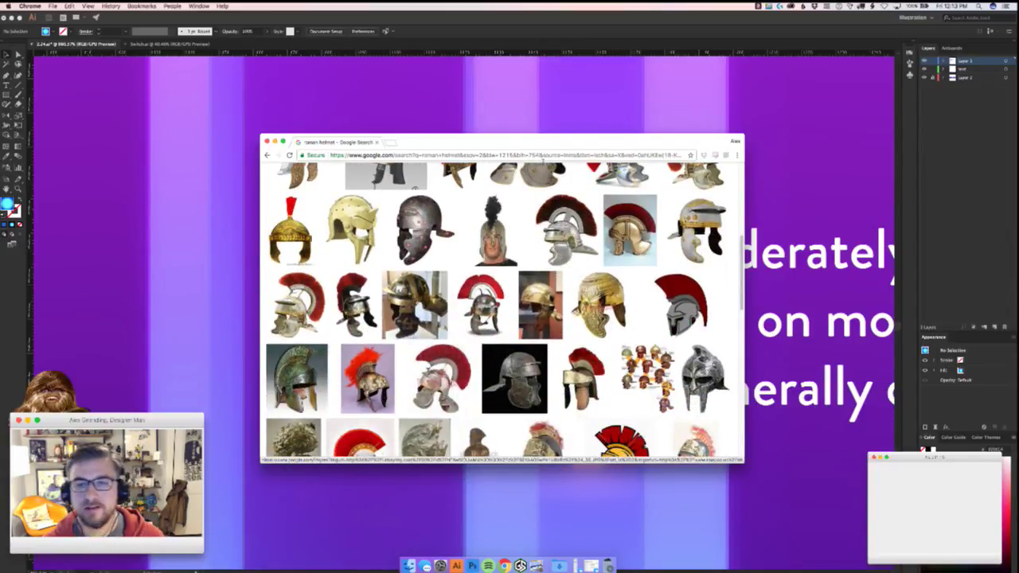
pyautogui.moveTo(524, 141); pyautogui.dragTo(702, 184)
pyautogui.click(422, 275)
# - Draw a small rectangle between the eyes above the mouth and fill it with the helmet's flat blue
pyautogui.moveTo(436, 271); pyautogui.dragTo(384, 289)
pyautogui.press('a')
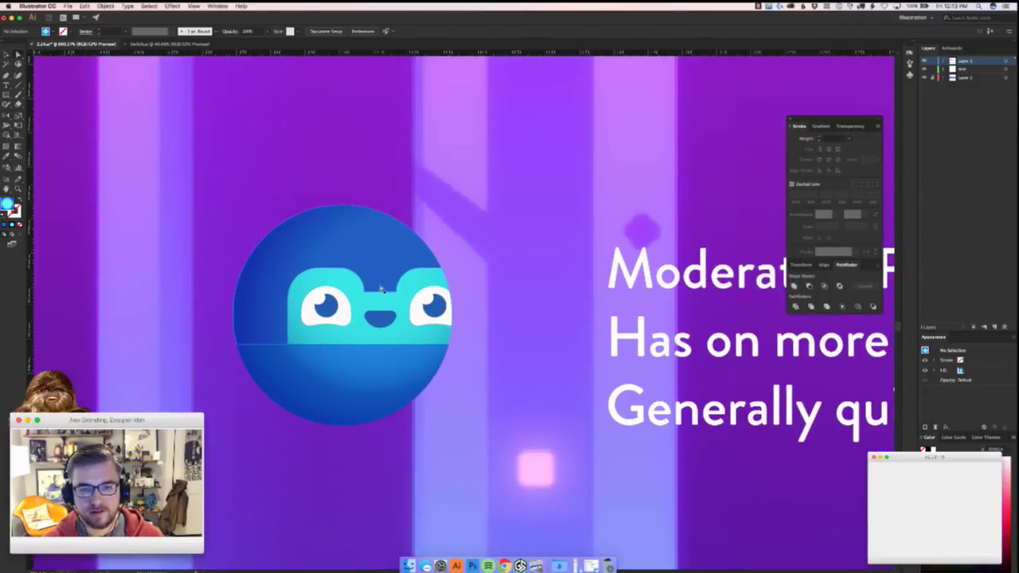
pyautogui.scroll(5, 385, 289)
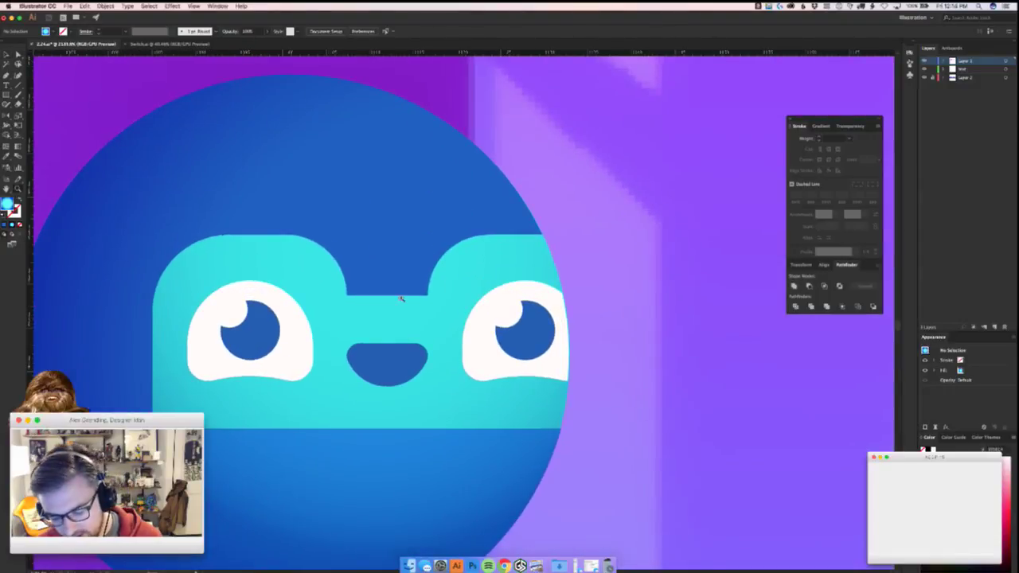
pyautogui.moveTo(348, 280); pyautogui.dragTo(427, 327)
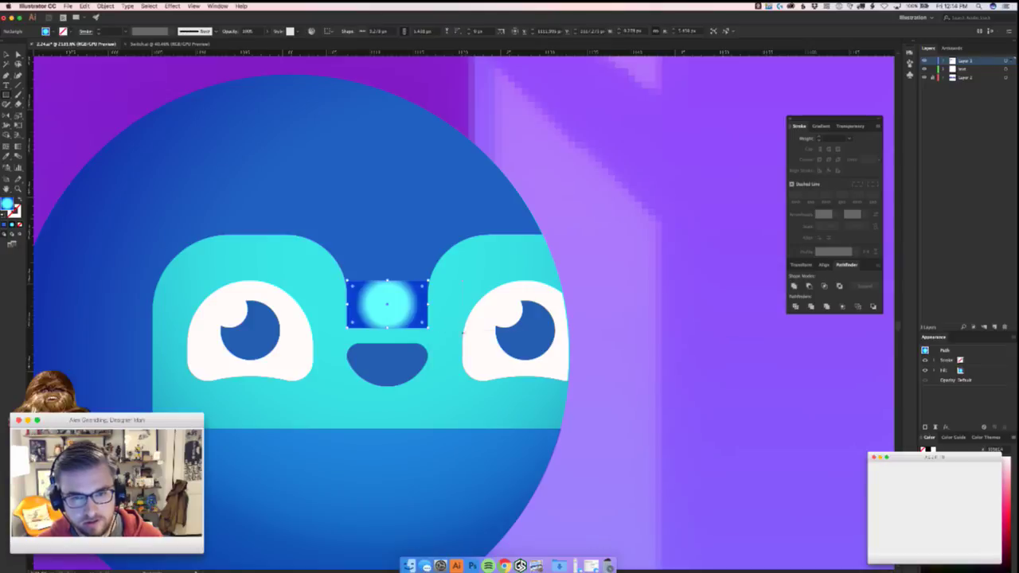
pyautogui.press('super+z')
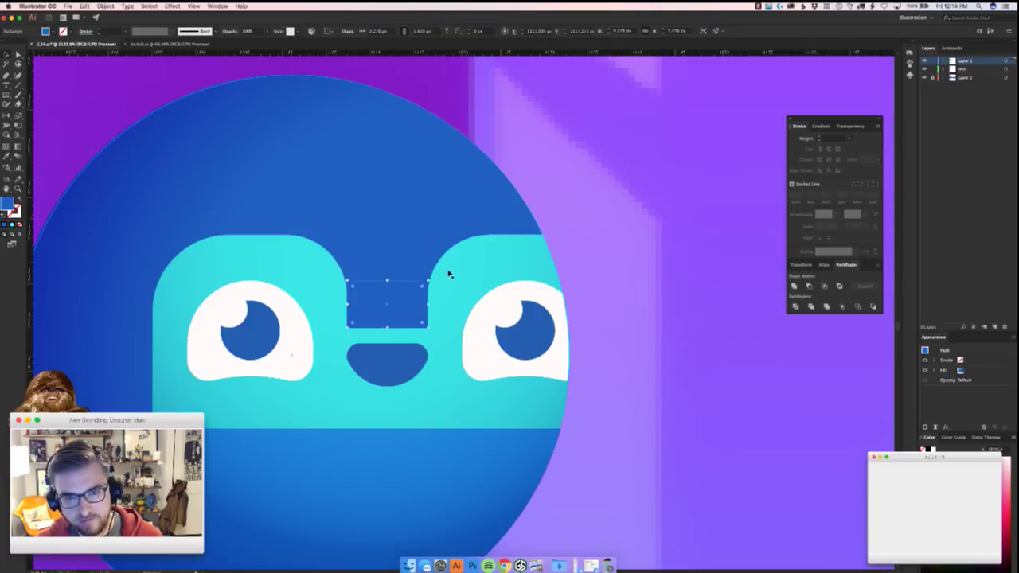
pyautogui.press('super+0')
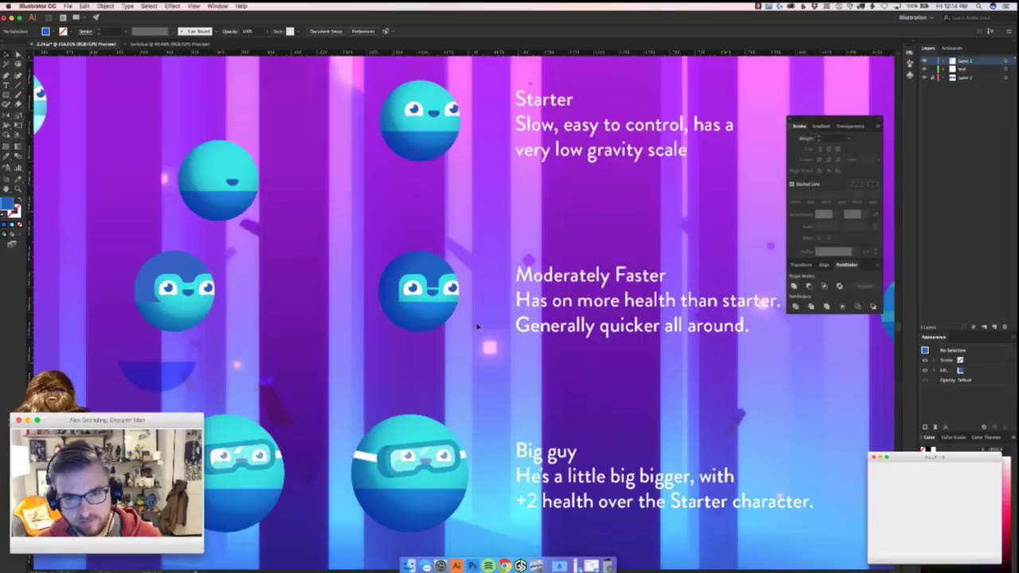
# - Extend the rectangle between the eyes downward so that it covers the mouth like a nose guard
pyautogui.scroll(5, 421, 295)
pyautogui.press('a')
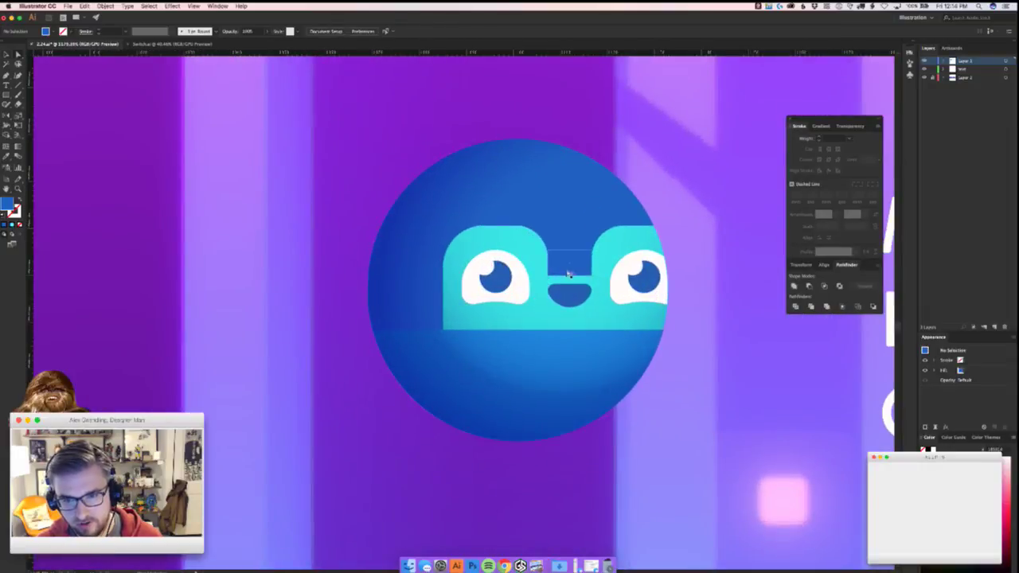
pyautogui.click(573, 305)
pyautogui.press('super+shift+a')
pyautogui.scroll(-5, 569, 342)
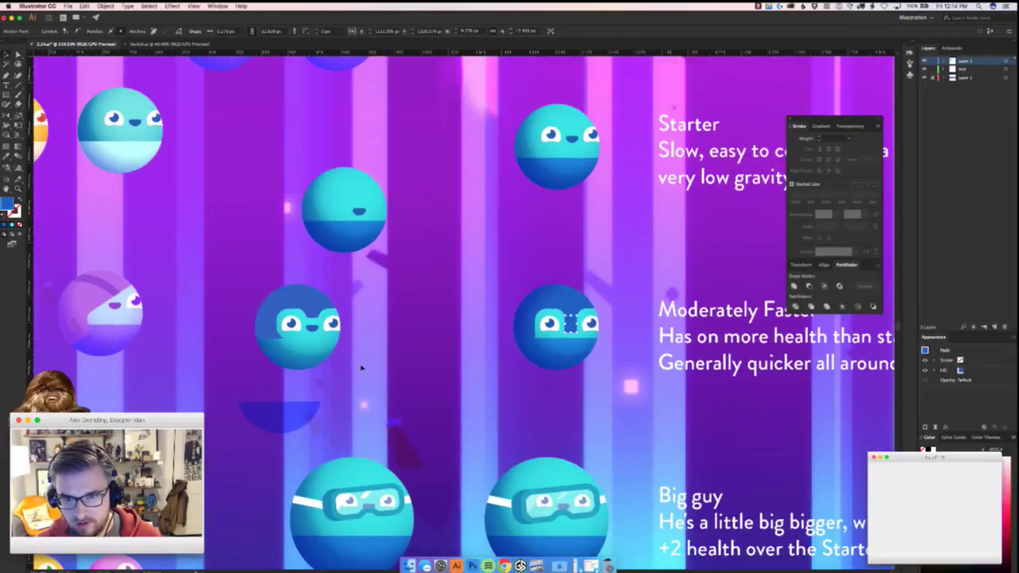
pyautogui.scroll(-1, 574, 374)
pyautogui.scroll(6, 567, 375)
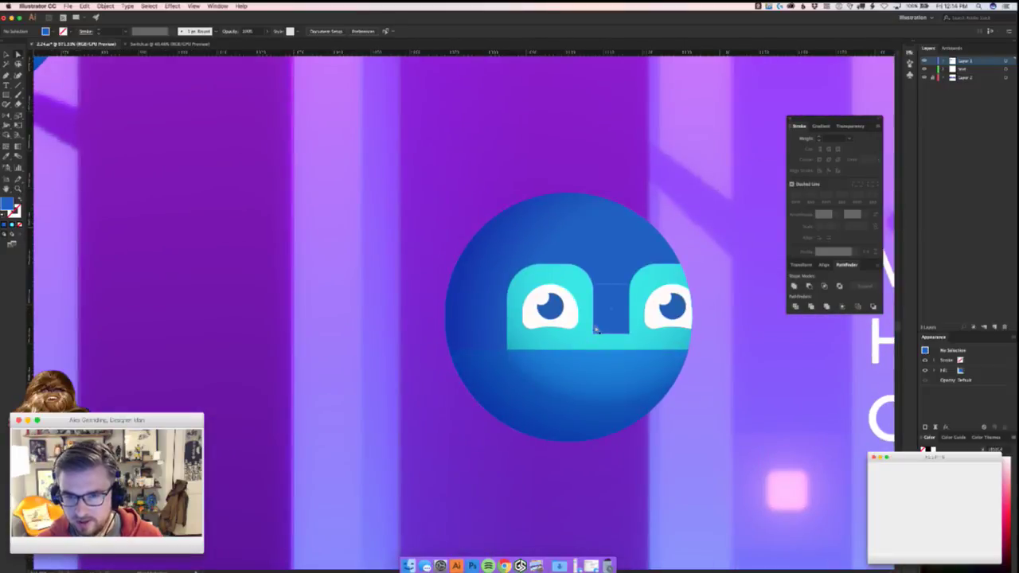
# - Try rounding the two lower corners of the nose guard between the eyes
pyautogui.click(631, 333)
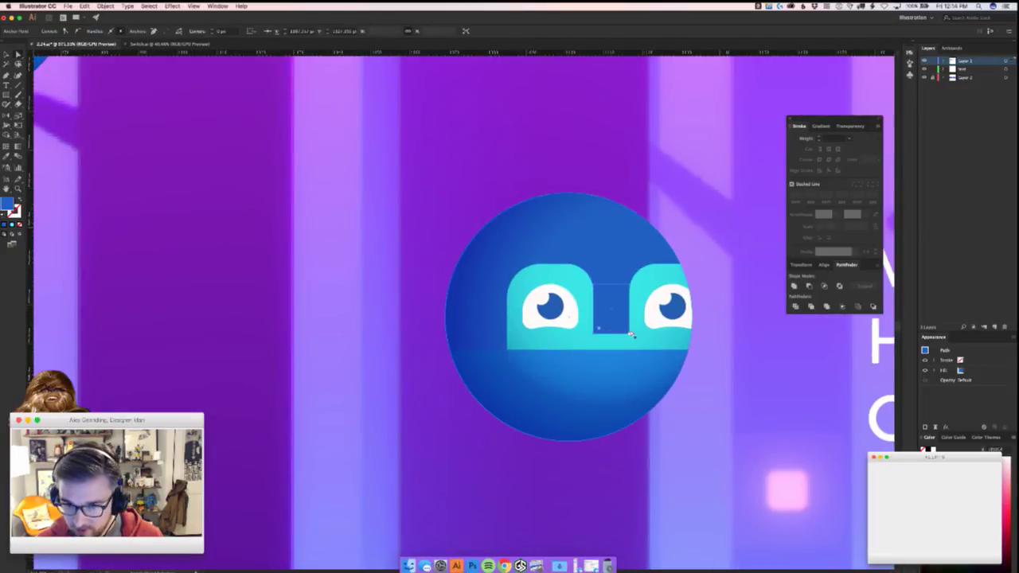
pyautogui.click(626, 332)
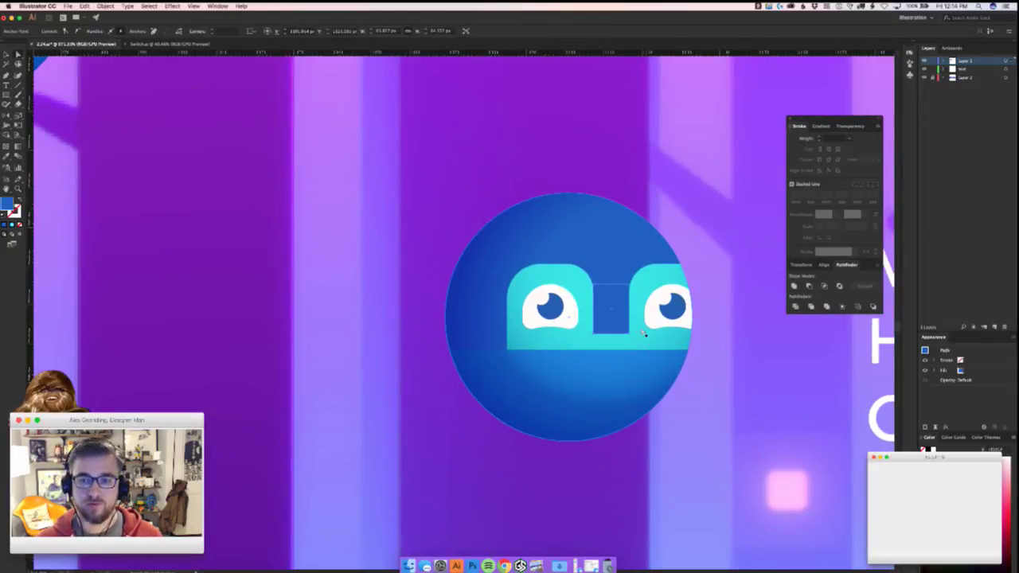
pyautogui.click(613, 335)
pyautogui.moveTo(598, 330); pyautogui.dragTo(635, 320)
pyautogui.press('super+shift+a')
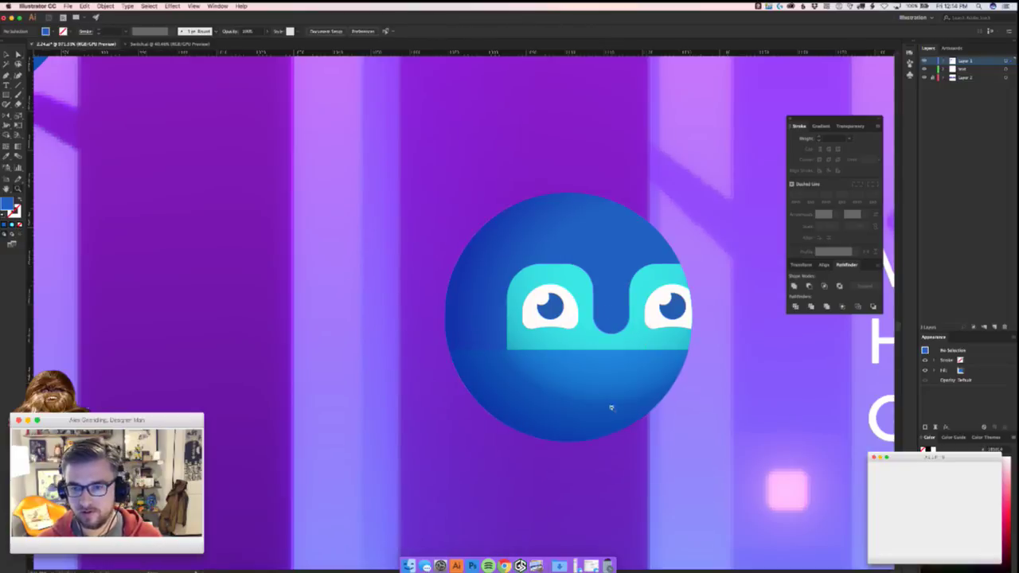
pyautogui.scroll(-5, 614, 403)
pyautogui.scroll(5, 612, 390)
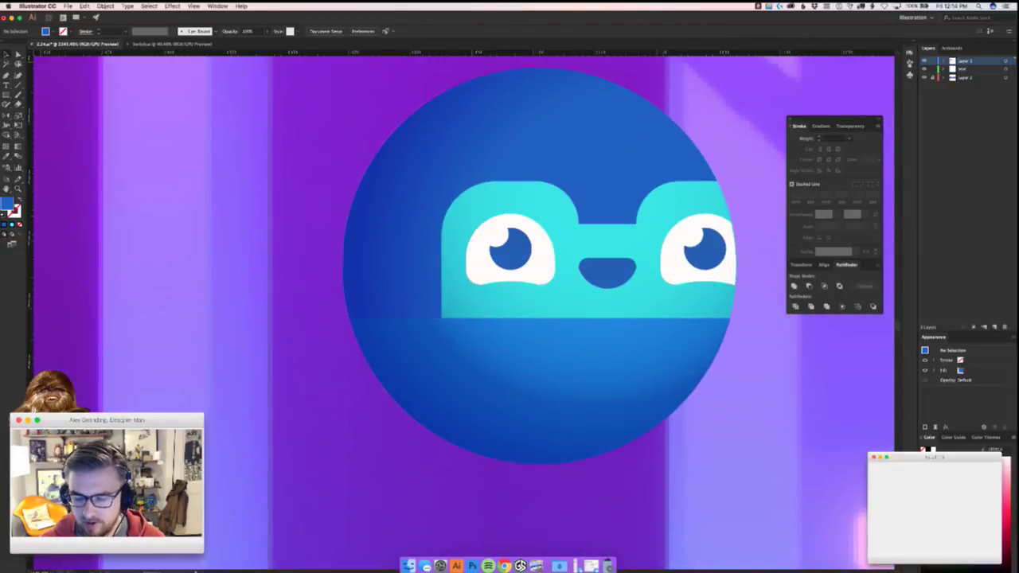
pyautogui.press('super+Tab')
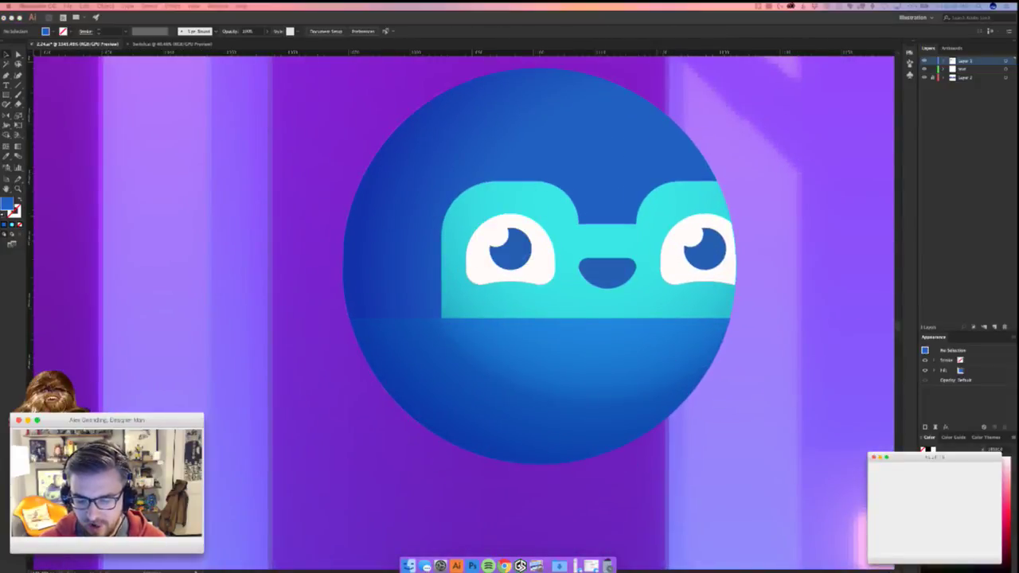
pyautogui.click(424, 321)
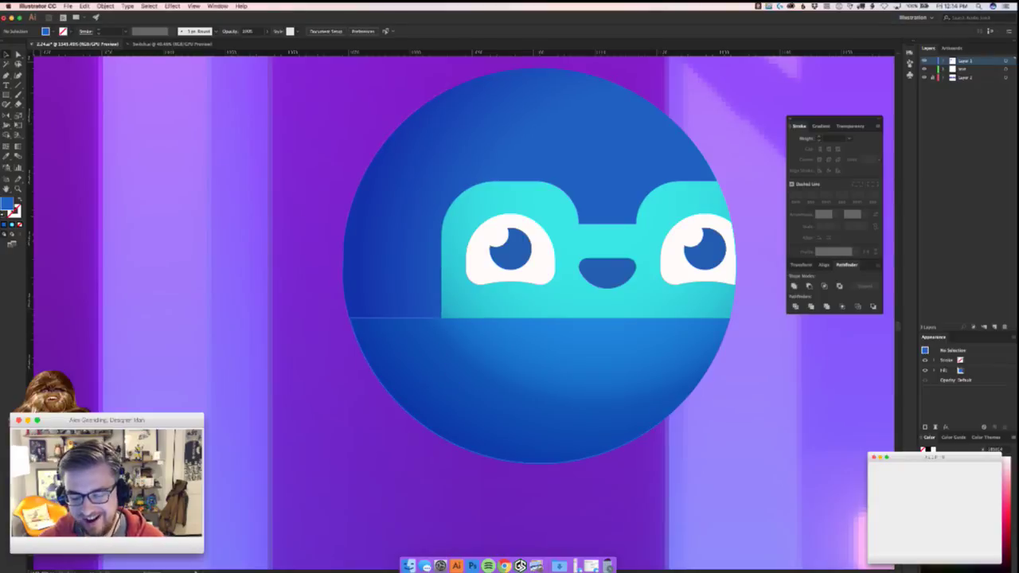
pyautogui.press('super+Tab')
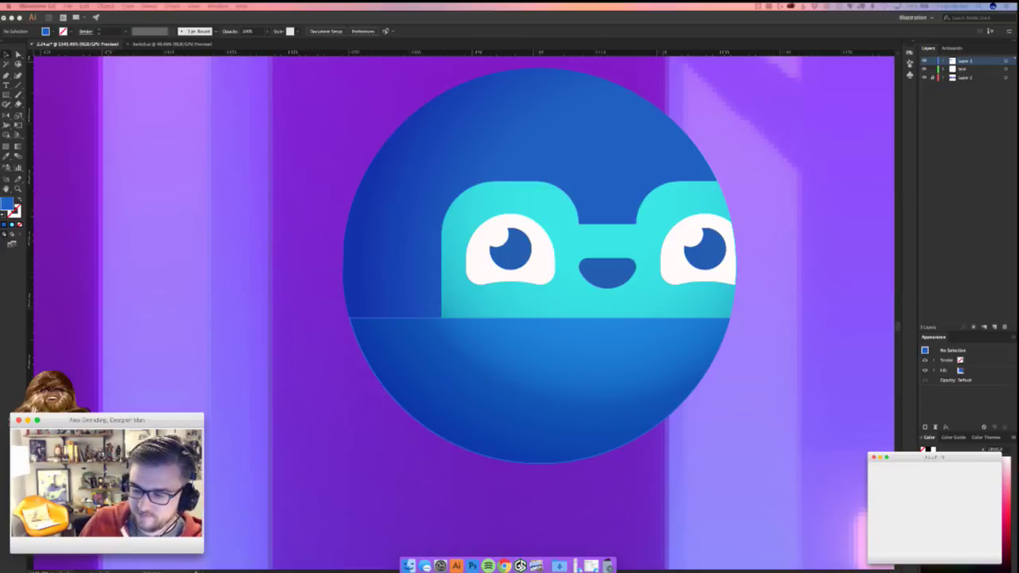
# - Try pulling the inner lower corner of the helmet's cheek side down below the ball's dividing line
pyautogui.click(579, 343)
pyautogui.click(476, 366)
pyautogui.click(450, 263)
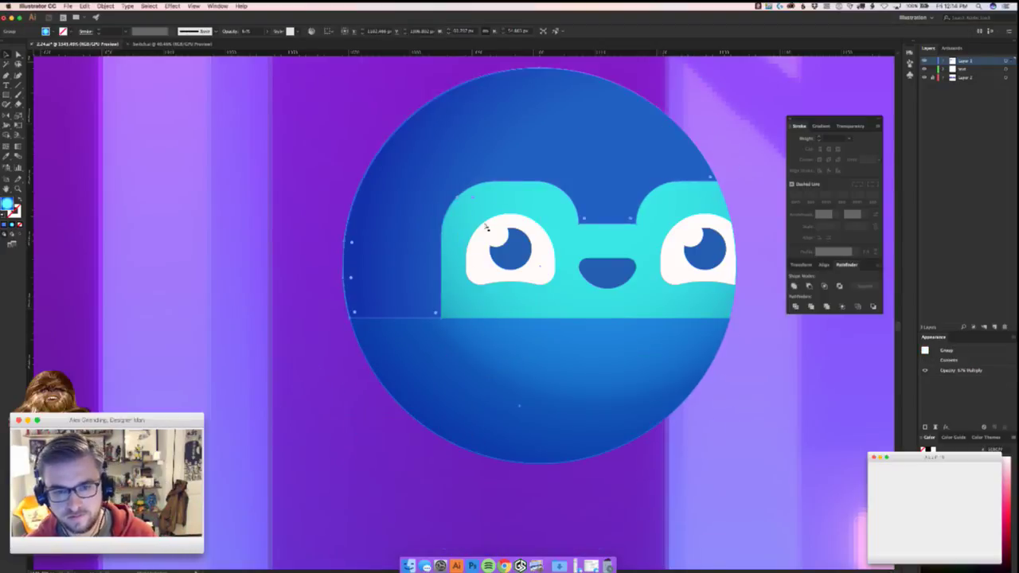
pyautogui.press('a')
pyautogui.click(444, 316)
pyautogui.click(444, 318)
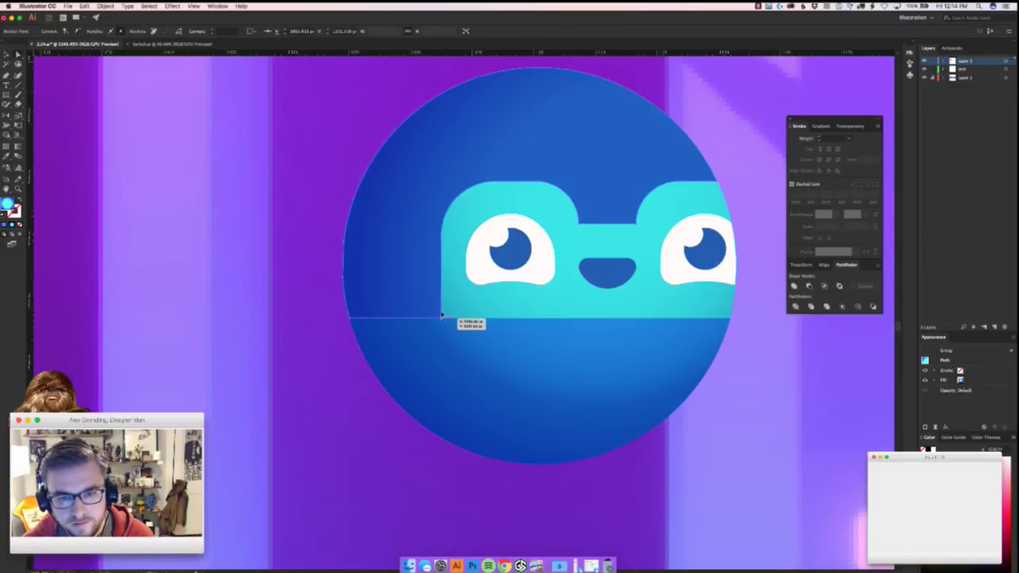
pyautogui.moveTo(443, 318); pyautogui.dragTo(445, 356)
# - Undo the recent edits back to the state where the helmet shading sits apart from the ball
pyautogui.press('super+z')
pyautogui.press('super+z')
pyautogui.press('super+z')
pyautogui.press('super+z')
pyautogui.press('super+z')
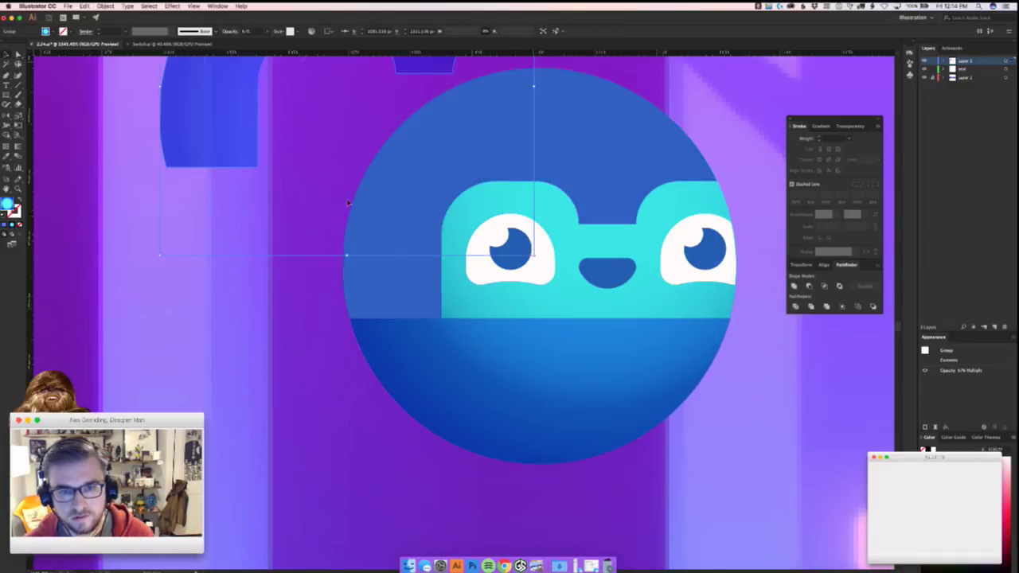
# - Lower both bottom corner points of the flat blue helmet's cheek side to below the ball's dividing line
pyautogui.click(444, 318)
pyautogui.moveTo(444, 317); pyautogui.dragTo(437, 365)
pyautogui.moveTo(351, 318); pyautogui.dragTo(345, 366)
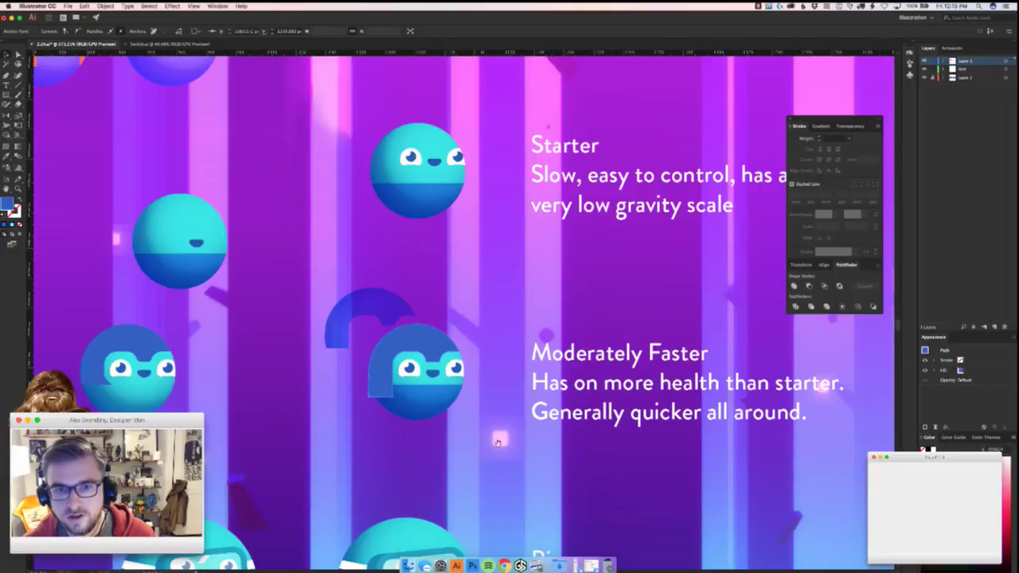
# - Draw a narrow vertical blue strap on the Big guy ball beside the goggles, extending slightly below the dividing line
pyautogui.scroll(-5, 498, 443)
pyautogui.scroll(-3, 364, 367)
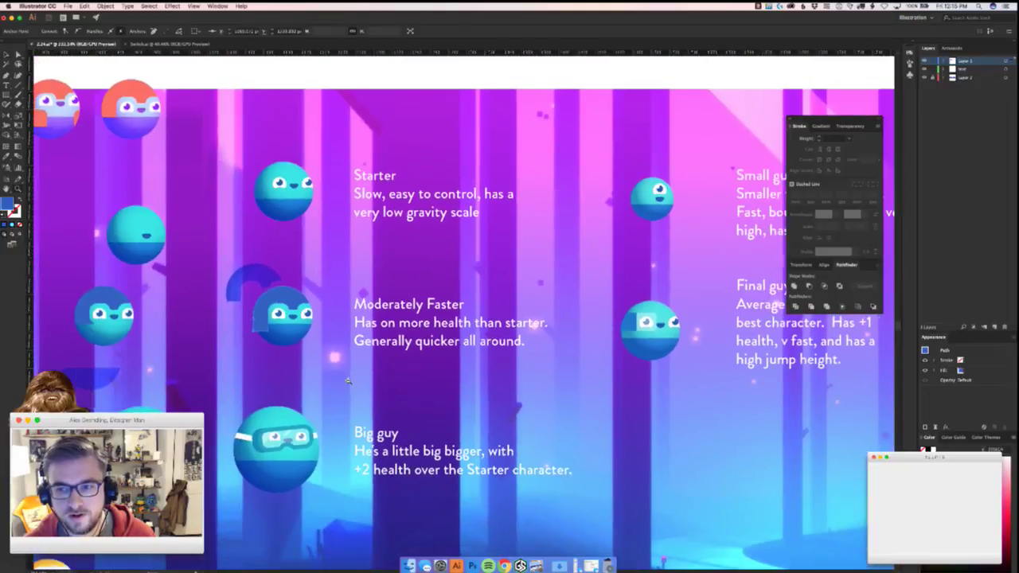
pyautogui.scroll(6, 233, 451)
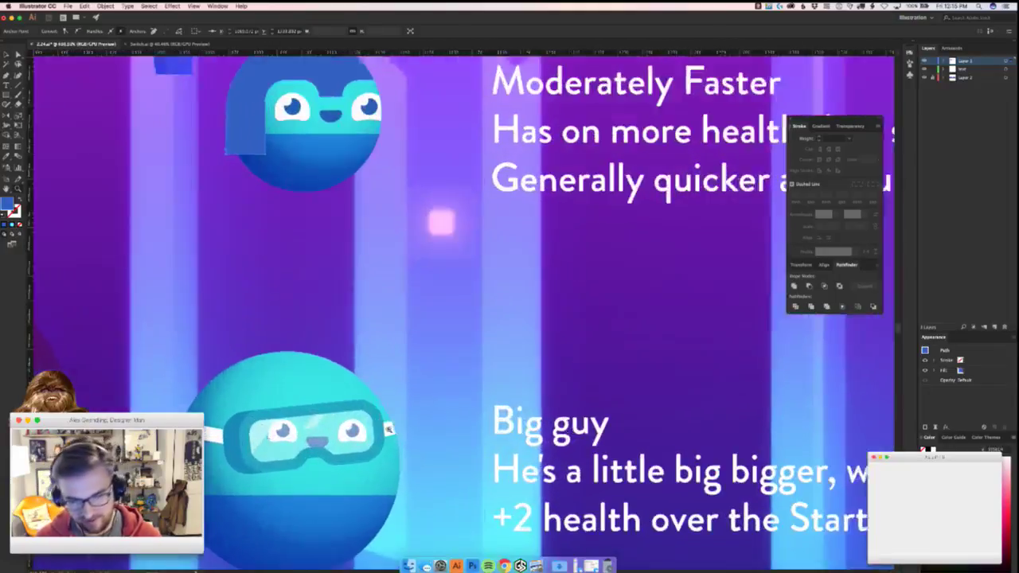
pyautogui.hscroll(-2, 371, 402)
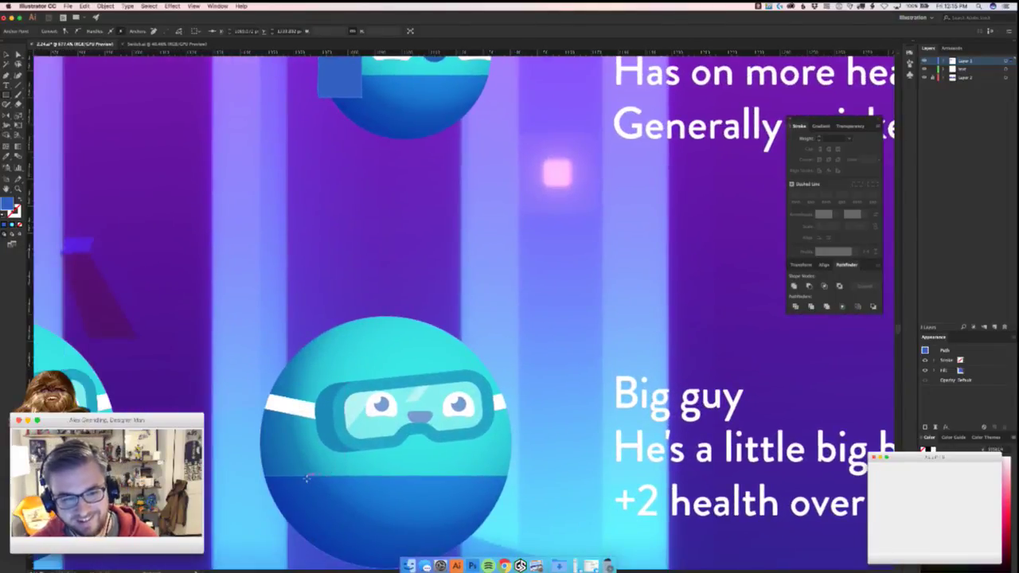
pyautogui.moveTo(309, 470); pyautogui.dragTo(326, 326)
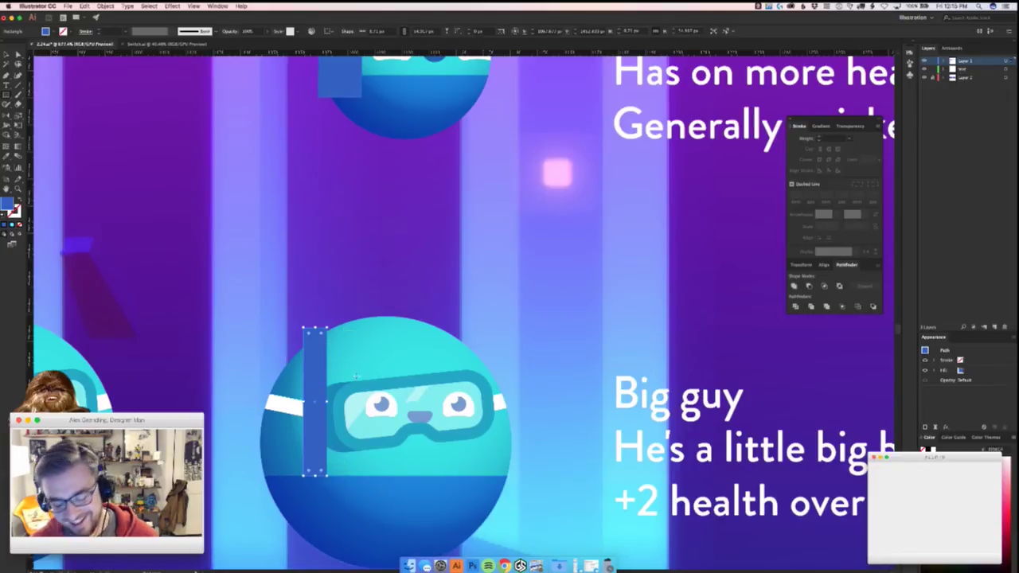
pyautogui.moveTo(315, 475); pyautogui.dragTo(315, 550)
# - Round the lower corners of the blue strap on the Big guy ball
pyautogui.press('a')
pyautogui.click(311, 495)
pyautogui.press('v')
pyautogui.click(232, 517)
# - Add a small circle inside the strap's rounded end and fill it with a teal sampled from the artwork
pyautogui.moveTo(261, 520); pyautogui.dragTo(342, 510)
pyautogui.moveTo(6, 95); pyautogui.dragTo(45, 113)
pyautogui.moveTo(387, 439)
pyautogui.mouseDown()
pyautogui.moveTo(407, 451)
pyautogui.moveTo(364, 475)
pyautogui.moveTo(279, 477)
pyautogui.mouseUp()
pyautogui.press('i')
pyautogui.click(494, 310)
pyautogui.press('v')
pyautogui.scroll(-2, 542, 262)
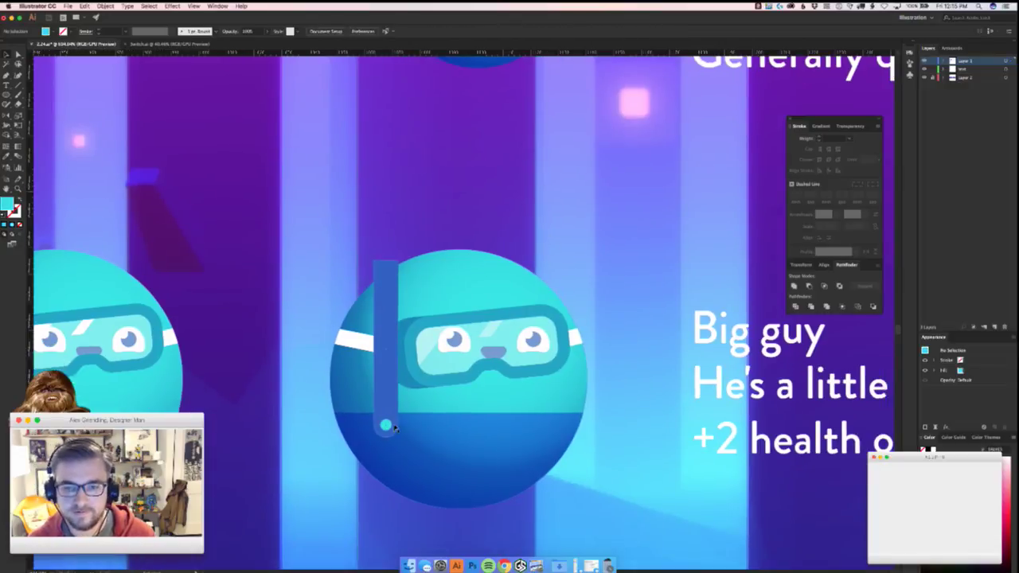
# - Duplicate the strap and its teal circle to the opposite side of the Big guy's goggles
pyautogui.click(387, 424)
pyautogui.moveTo(388, 424); pyautogui.dragTo(565, 422)
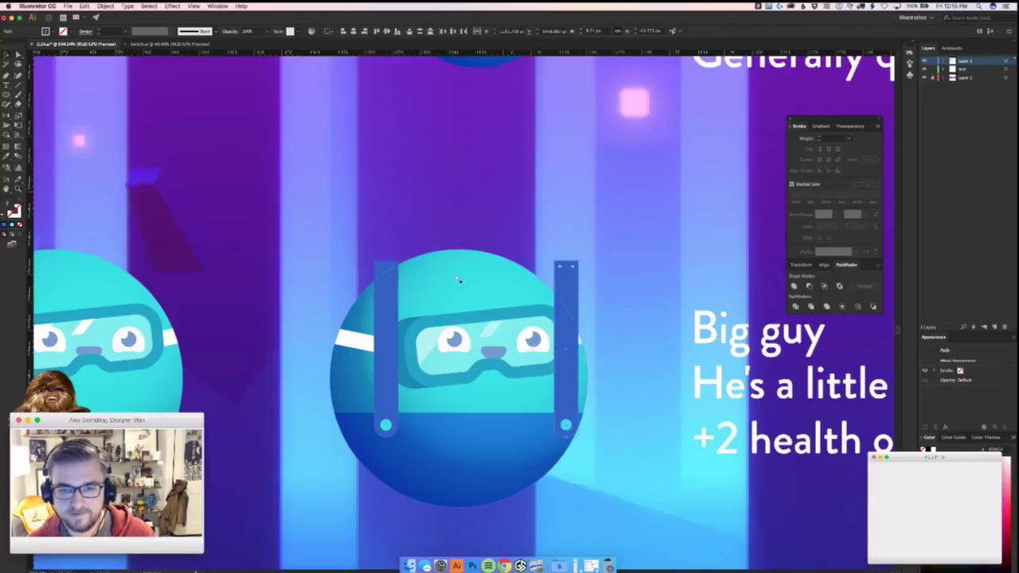
pyautogui.click(449, 220)
# - Trim the first strap's top to the Big guy ball's outline with the Intersect shape mode
pyautogui.click(386, 263)
pyautogui.keyDown('shift'); pyautogui.click(362, 382); pyautogui.keyUp('shift')
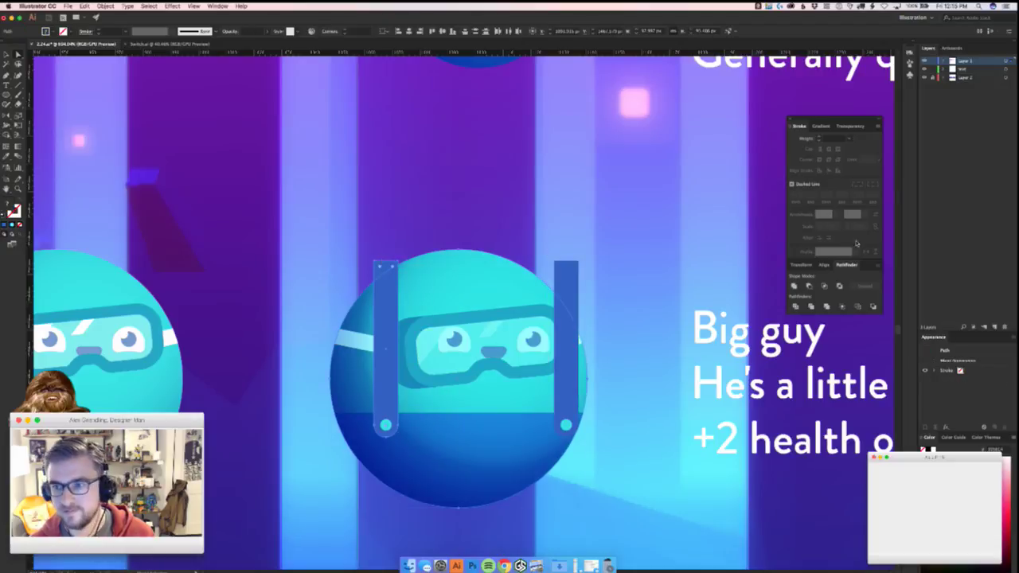
pyautogui.click(832, 285)
pyautogui.click(568, 282)
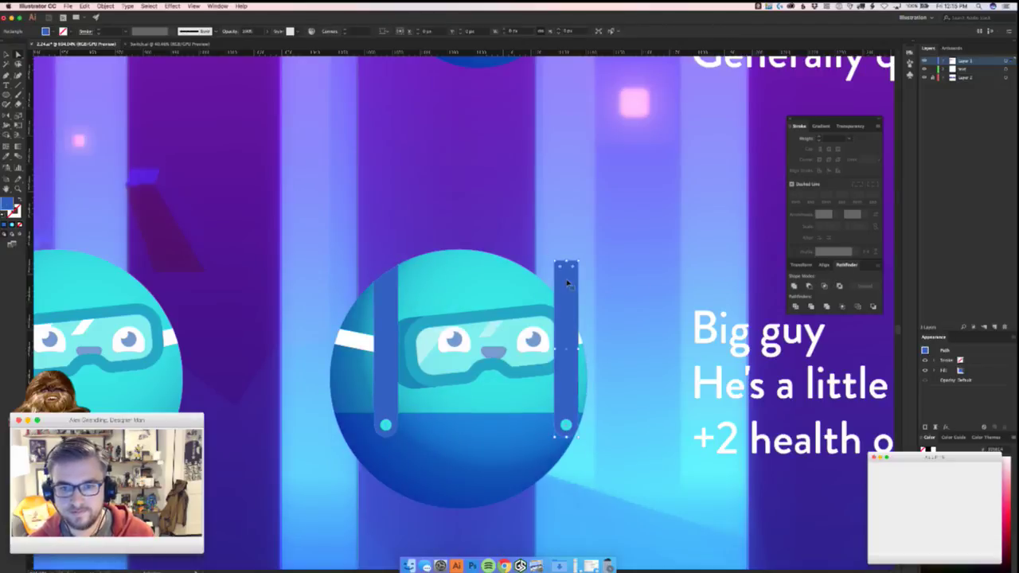
pyautogui.press('super+n')
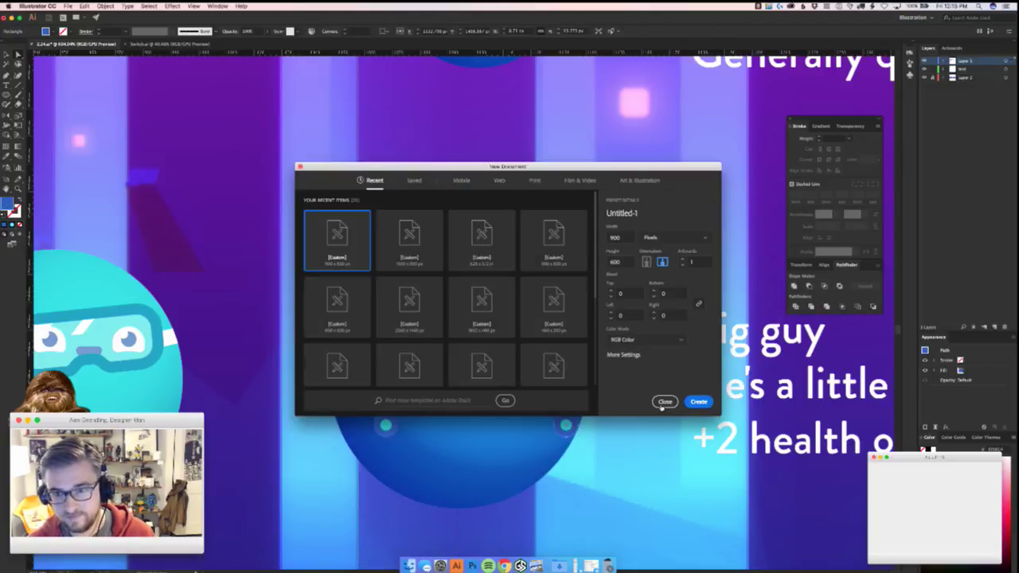
pyautogui.click(665, 402)
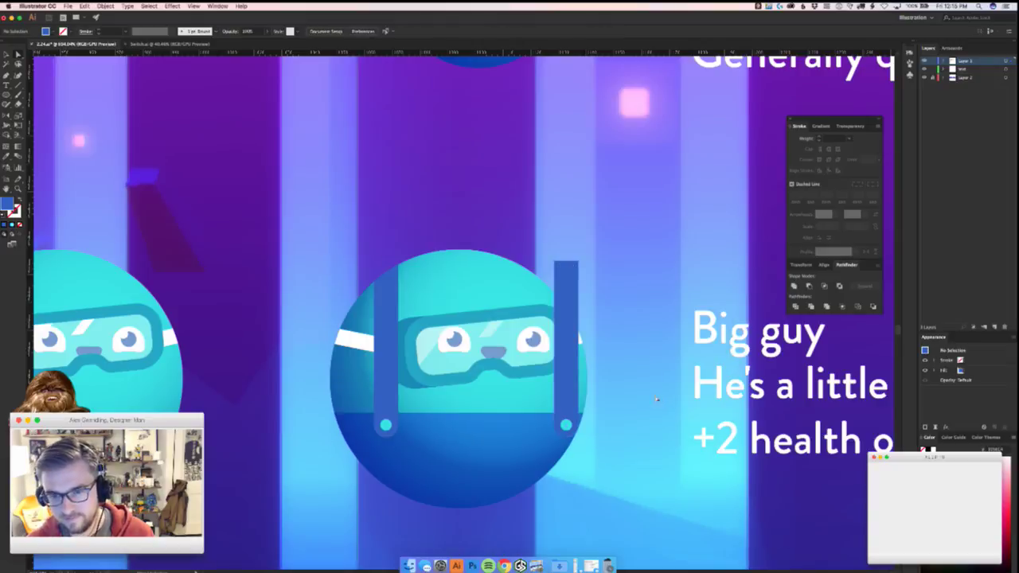
# - Trim the second strap's top to the Big guy ball's outline with the Intersect shape mode
pyautogui.click(569, 290)
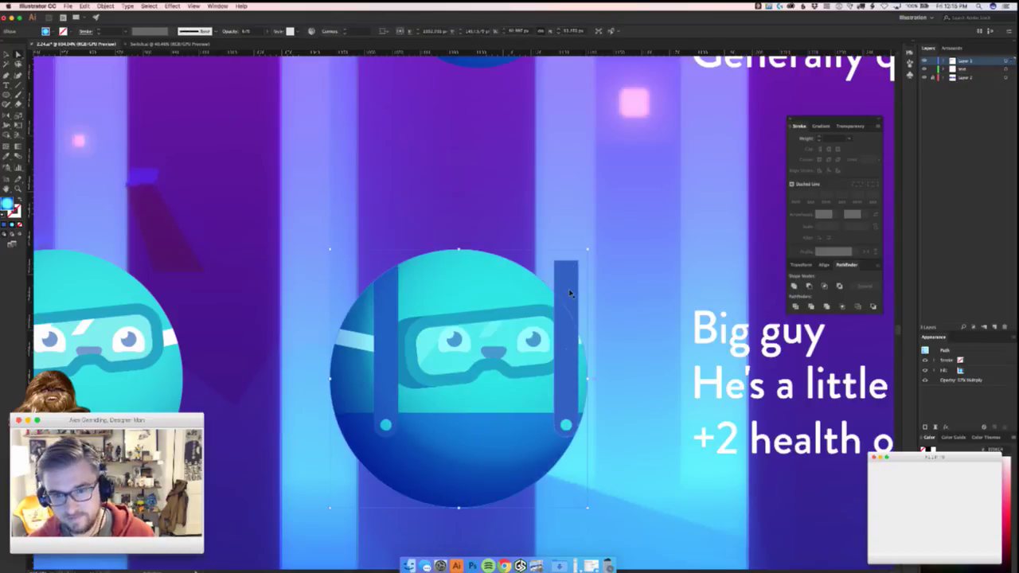
pyautogui.click(825, 287)
pyautogui.press('v')
pyautogui.click(642, 291)
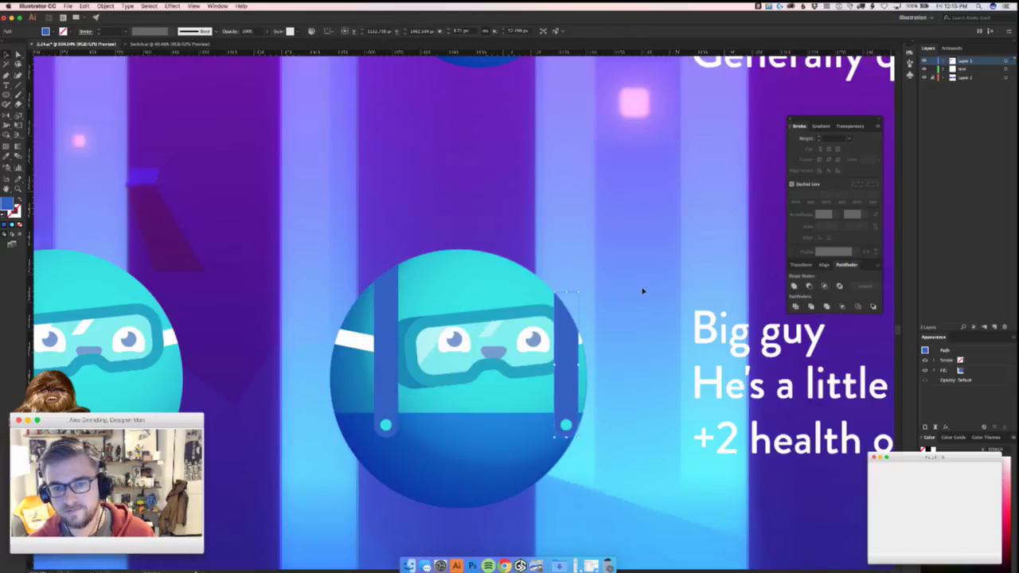
# - Restack the Big guy's goggles and straps so that the goggles sit in front of both straps
pyautogui.click(537, 329)
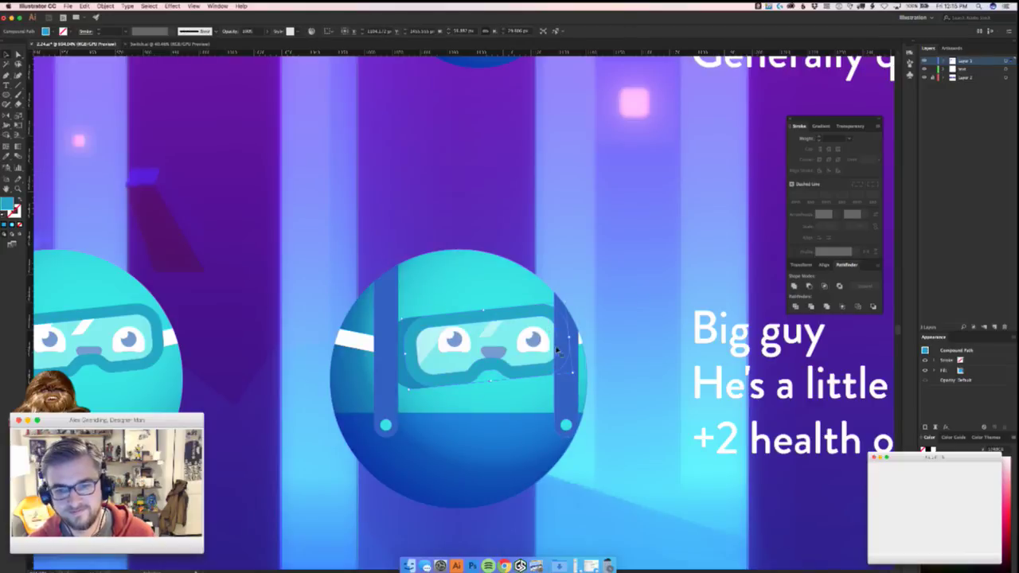
pyautogui.keyDown('shift'); pyautogui.click(477, 310); pyautogui.keyUp('shift')
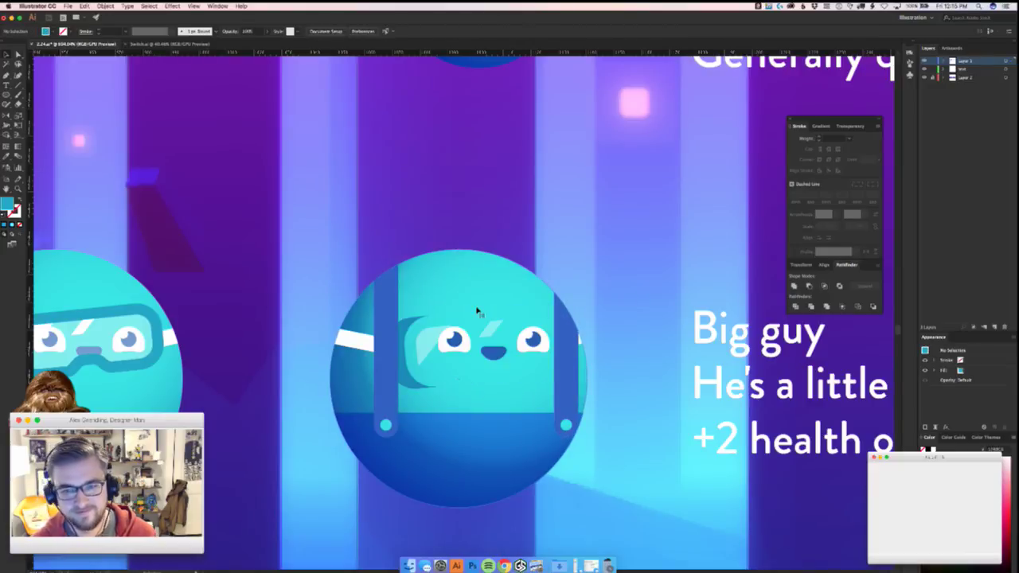
pyautogui.click(379, 323)
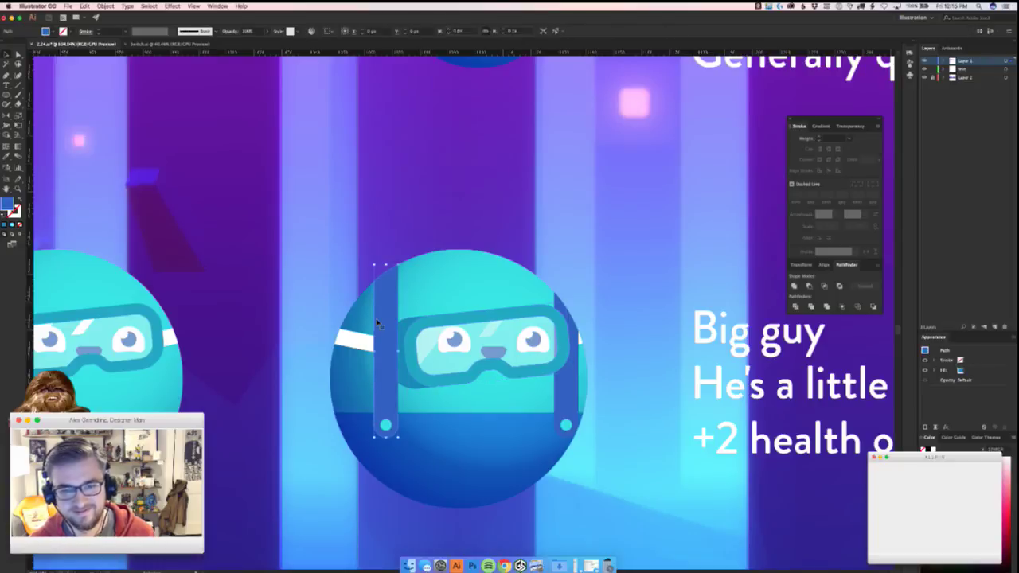
pyautogui.press('Delete')
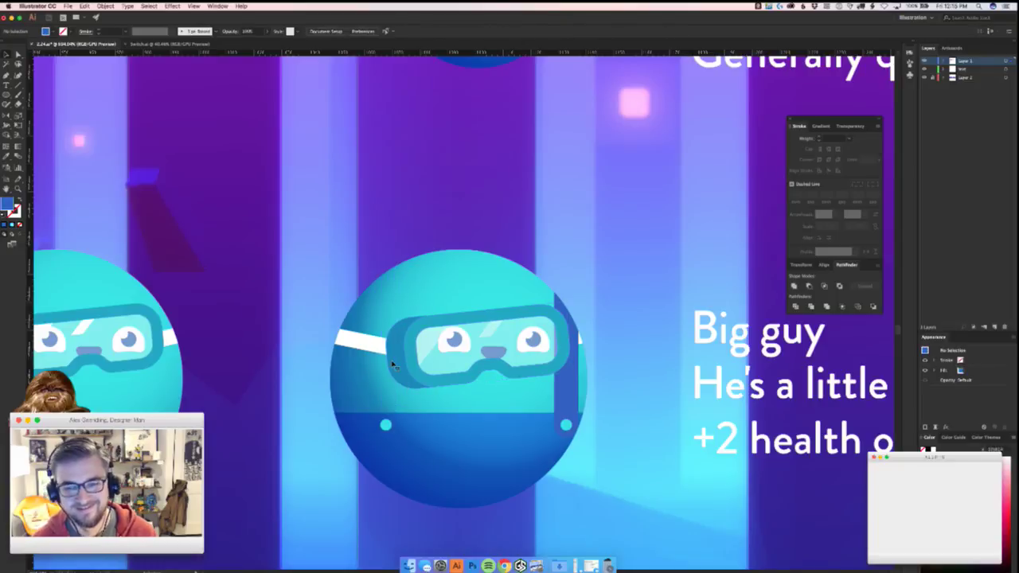
pyautogui.click(397, 358)
pyautogui.press('super+b')
pyautogui.click(543, 156)
pyautogui.moveTo(549, 223); pyautogui.dragTo(594, 335)
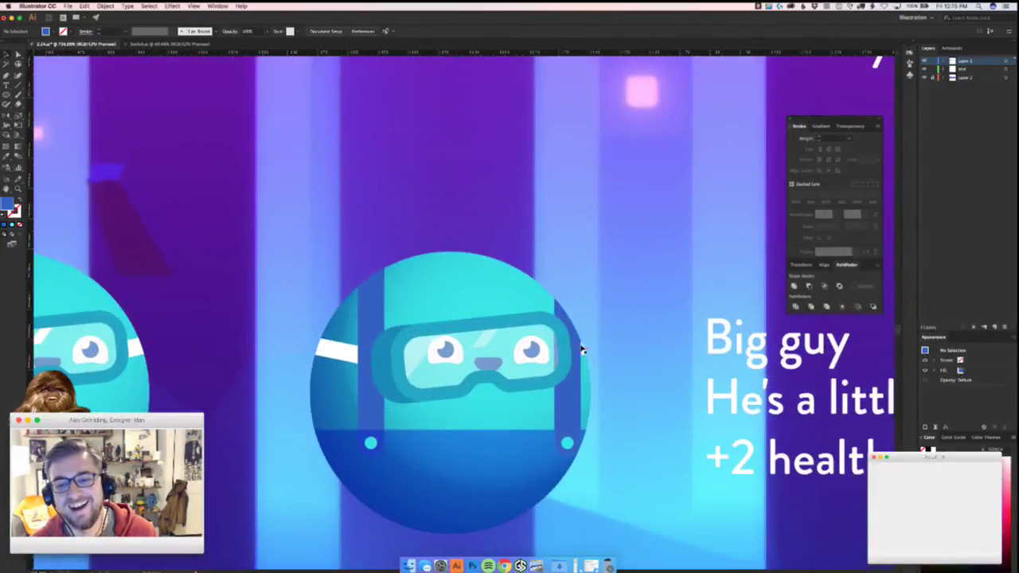
# - Bring the short white piece of the goggle band in front of the second strap
pyautogui.click(584, 350)
pyautogui.press('Delete')
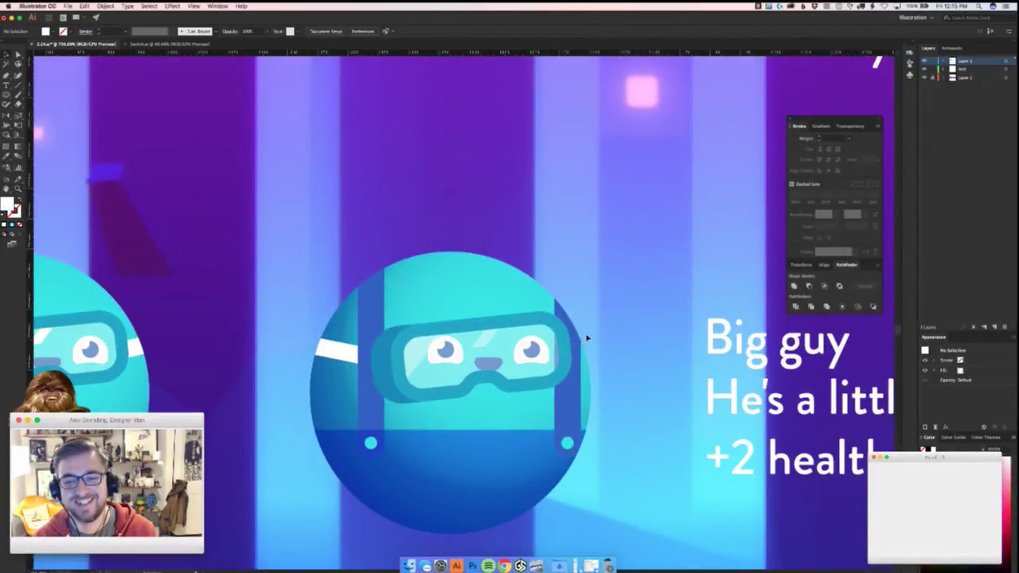
pyautogui.press('super+z')
pyautogui.click(614, 347)
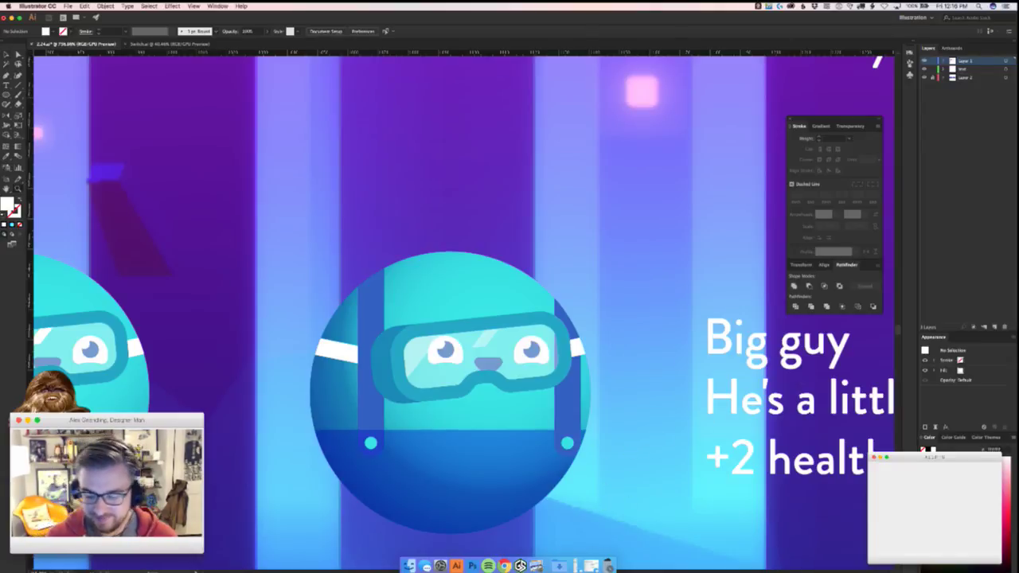
pyautogui.press('super+Tab')
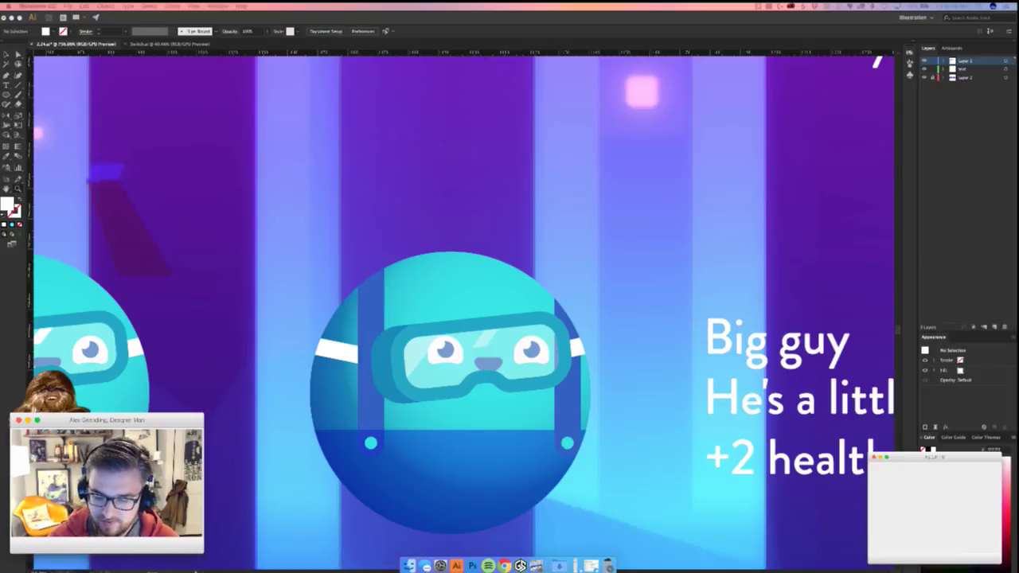
pyautogui.click(626, 289)
pyautogui.press('super+minus')
pyautogui.press('super+minus')
pyautogui.press('super+minus')
pyautogui.press('super+minus')
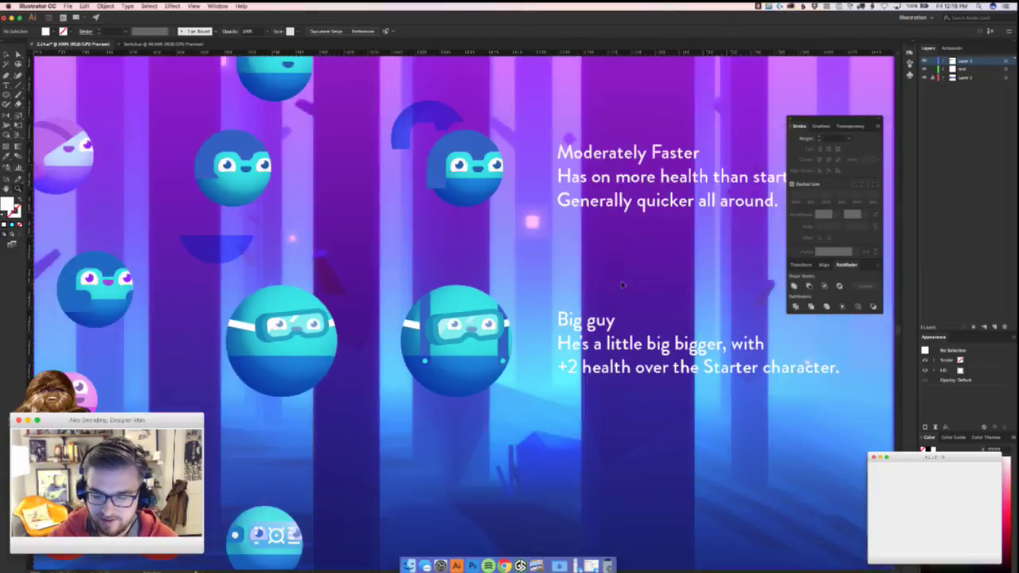
pyautogui.hscroll(4, 621, 289)
pyautogui.scroll(5, 372, 508)
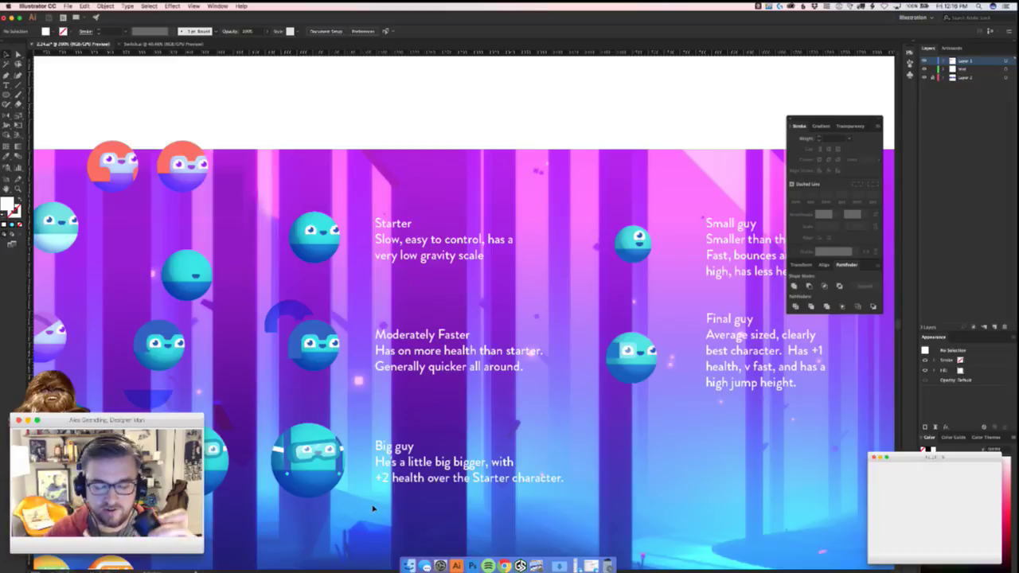
pyautogui.press('super+Tab')
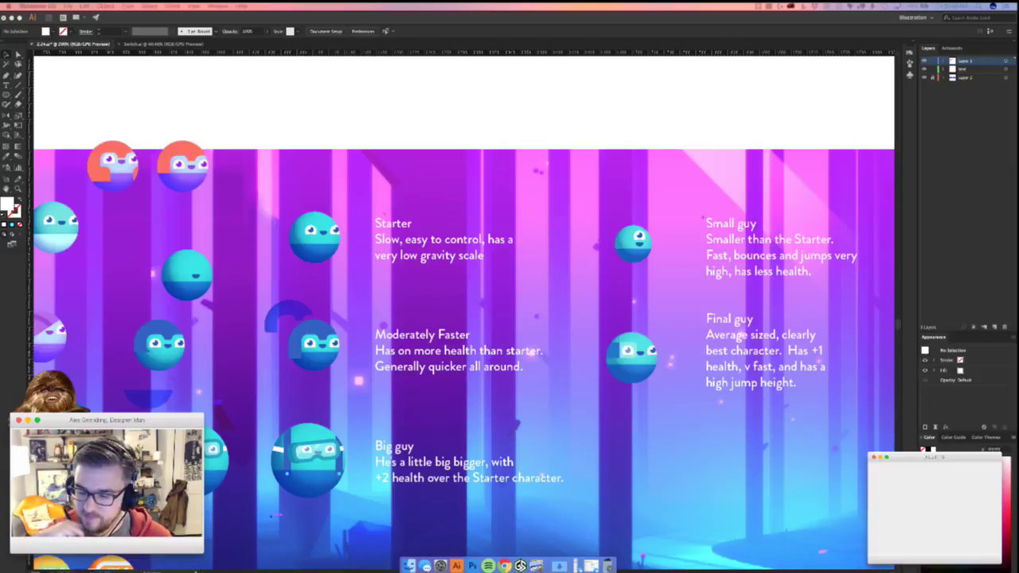
pyautogui.click(478, 159)
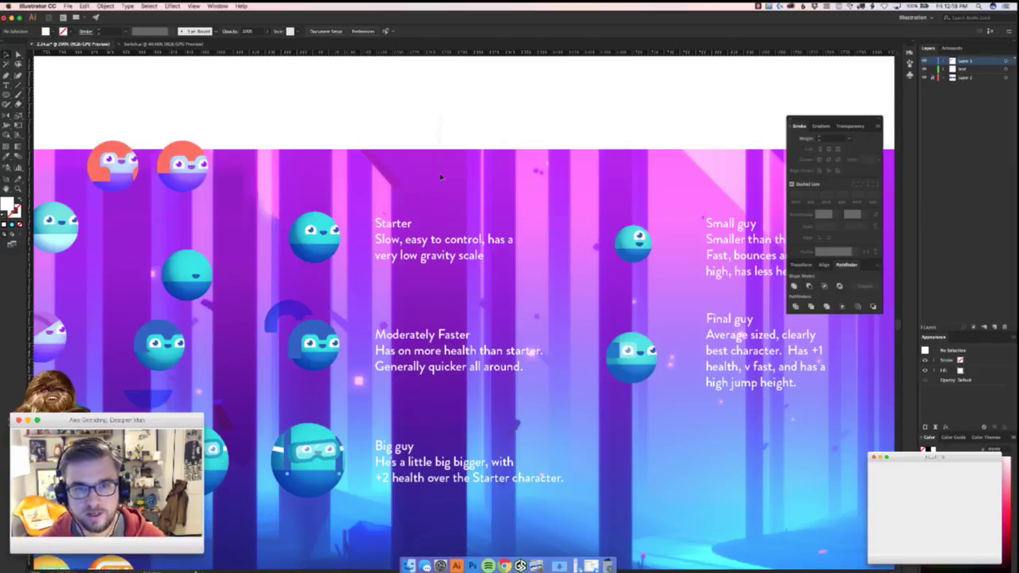
# - Move all the earlier ball variants as a group farther away from the labelled character line-up
pyautogui.press('z')
pyautogui.moveTo(367, 349)
pyautogui.mouseDown()
pyautogui.moveTo(293, 370)
pyautogui.moveTo(382, 351)
pyautogui.mouseUp()
pyautogui.moveTo(345, 353); pyautogui.dragTo(431, 265)
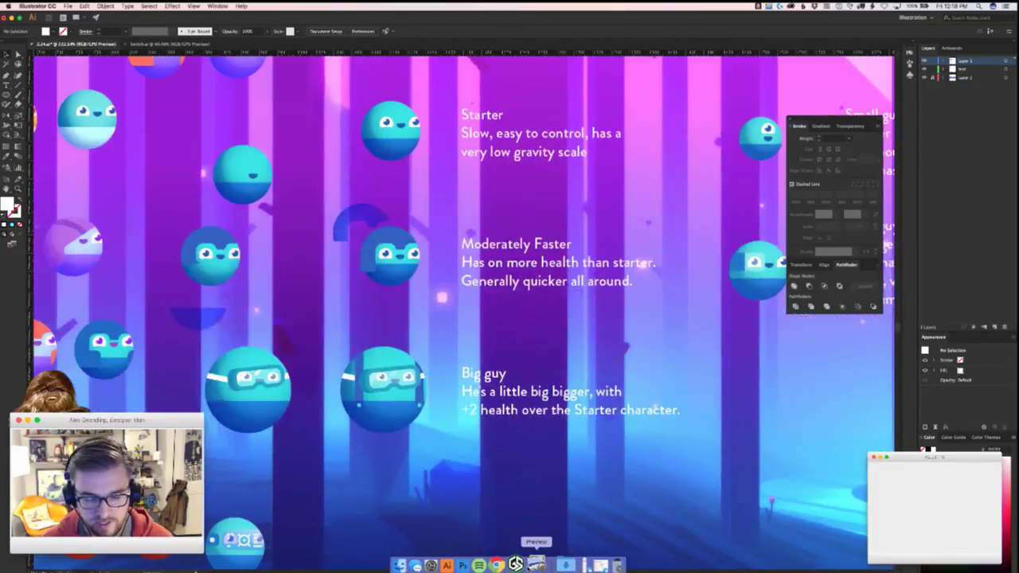
pyautogui.moveTo(388, 317); pyautogui.dragTo(333, 235)
pyautogui.moveTo(301, 170); pyautogui.dragTo(179, 382)
pyautogui.moveTo(262, 312); pyautogui.dragTo(121, 312)
pyautogui.hscroll(5, 289, 426)
pyautogui.moveTo(119, 445); pyautogui.dragTo(571, 107)
pyautogui.moveTo(418, 141); pyautogui.dragTo(219, 140)
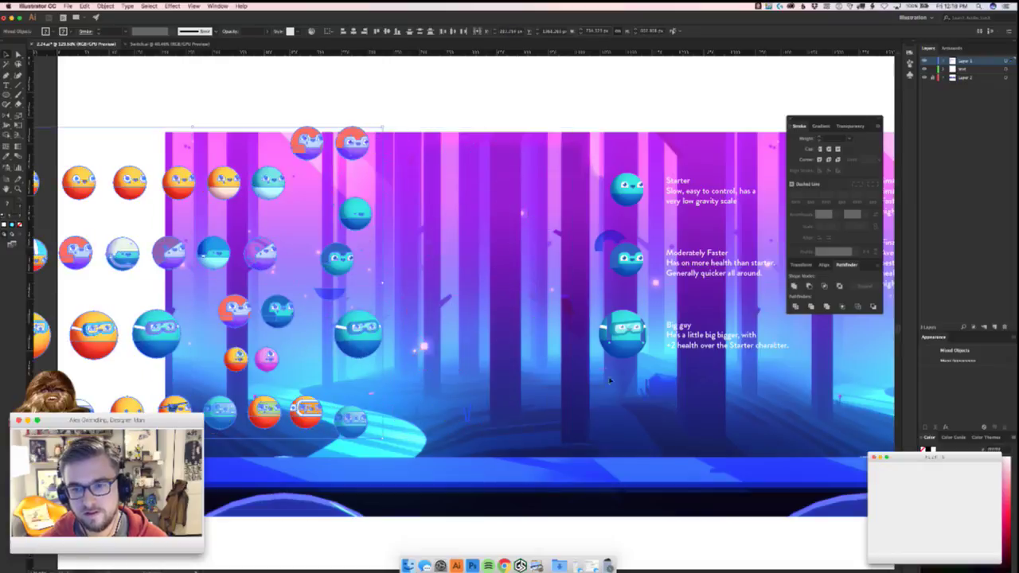
# - Duplicate the Big guy ball with its goggles and straps into the free space beside the labelled line-up
pyautogui.scroll(5, 575, 270)
pyautogui.moveTo(461, 344); pyautogui.dragTo(269, 330)
pyautogui.click(429, 364)
pyautogui.moveTo(428, 364); pyautogui.dragTo(573, 288)
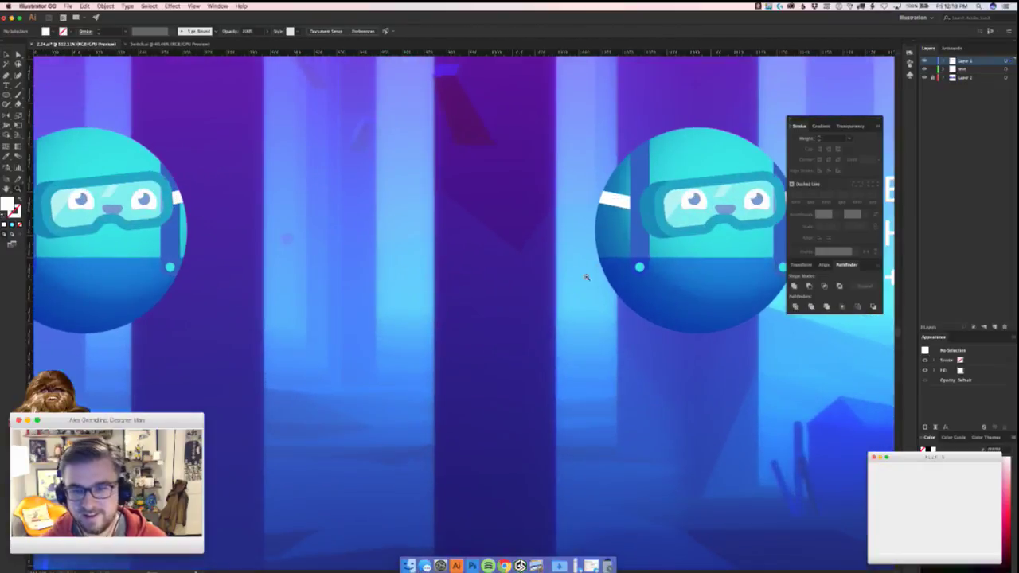
# - Delete both straps and their teal circles from the labelled Big guy ball, keeping them on the copy
pyautogui.moveTo(640, 180); pyautogui.dragTo(637, 139)
pyautogui.press('Delete')
pyautogui.moveTo(640, 267); pyautogui.dragTo(610, 236)
pyautogui.press('Delete')
pyautogui.moveTo(782, 268); pyautogui.dragTo(679, 209)
pyautogui.press('Delete')
pyautogui.press('Delete')
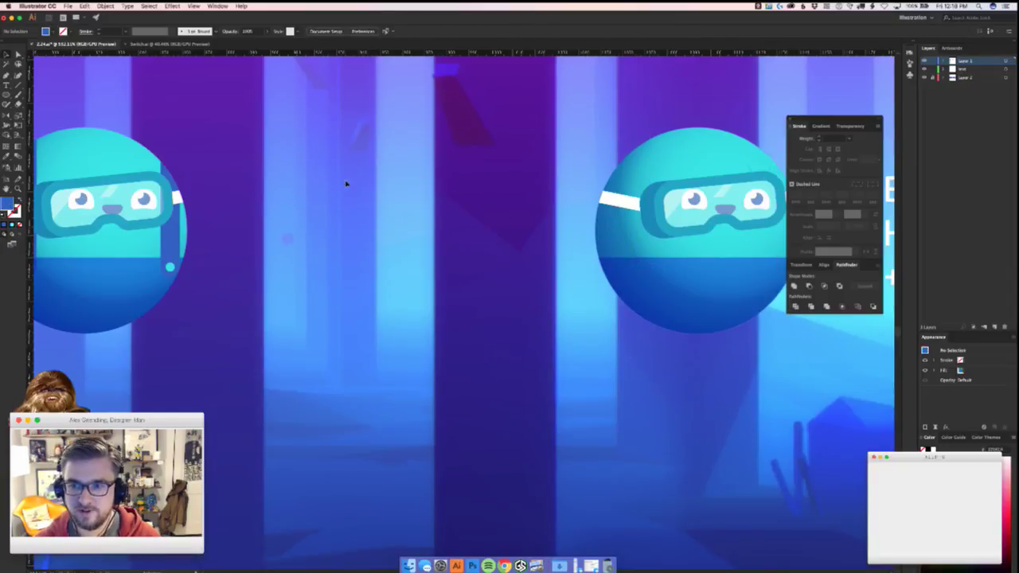
# - Compare the strapless Big guy with its strapped copy and examine the helmet on the Moderately Faster ball
pyautogui.scroll(-6, 325, 268)
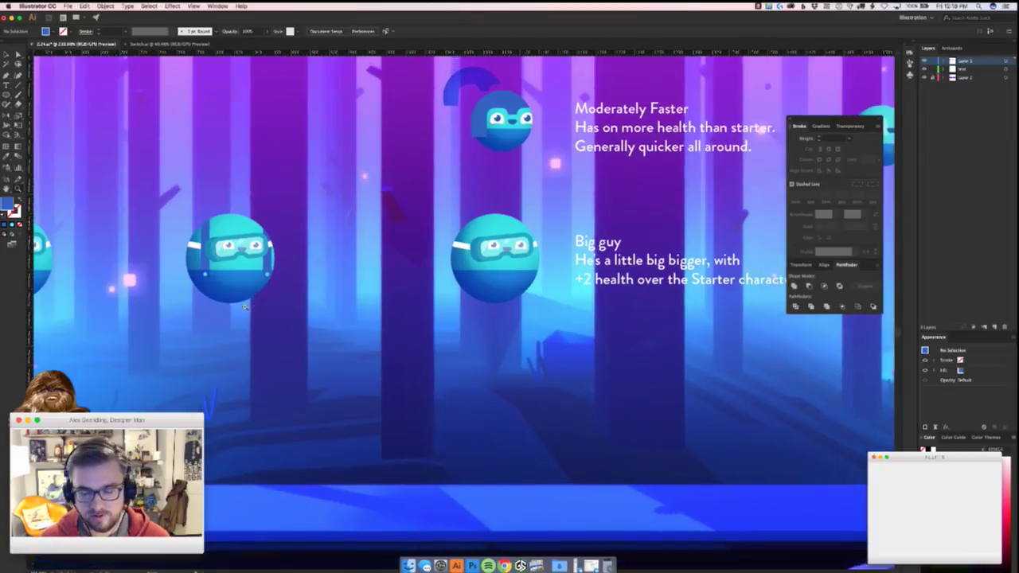
pyautogui.scroll(3, 249, 306)
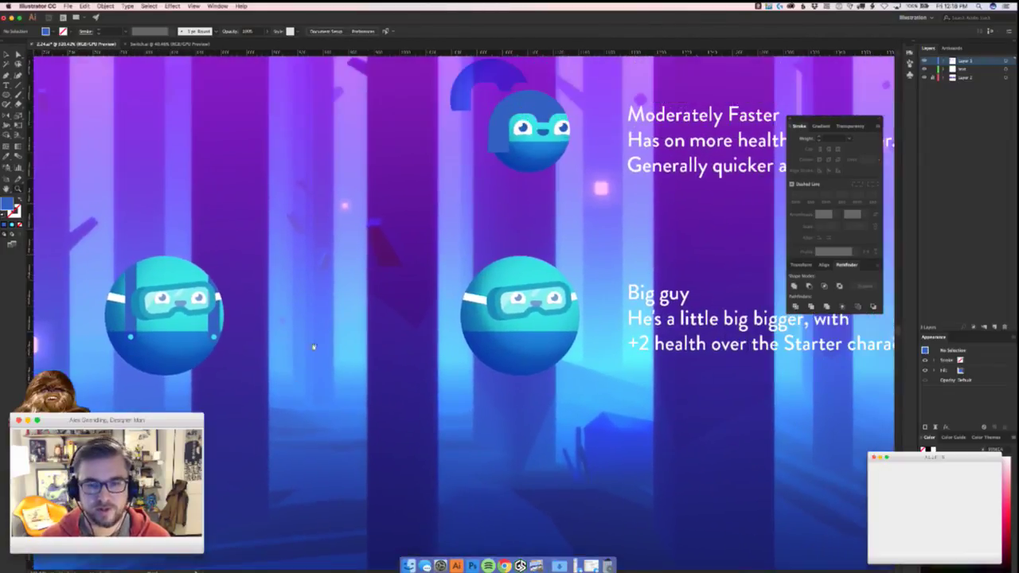
pyautogui.scroll(-2, 345, 300)
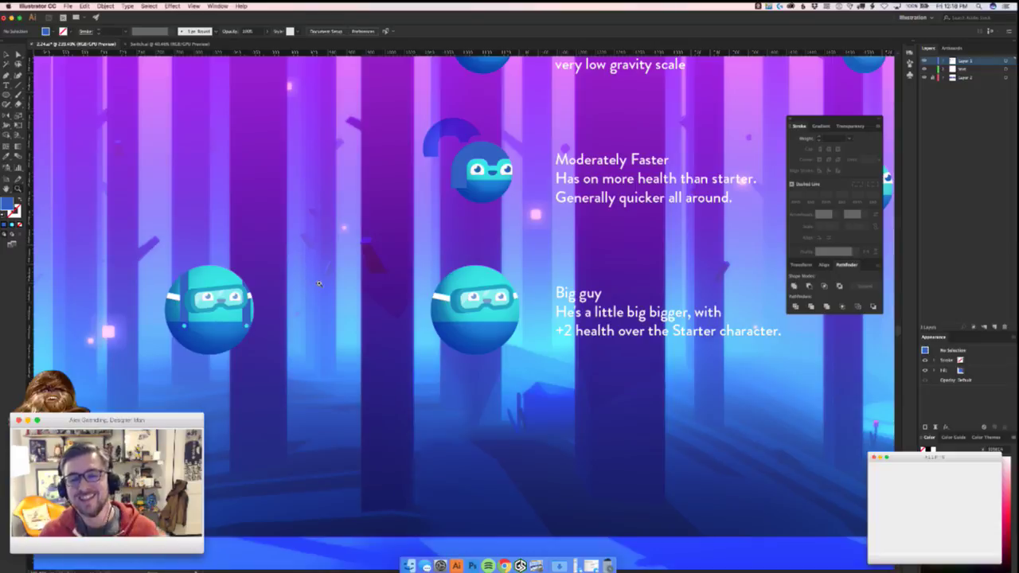
pyautogui.click(450, 235)
pyautogui.moveTo(476, 173); pyautogui.dragTo(552, 265)
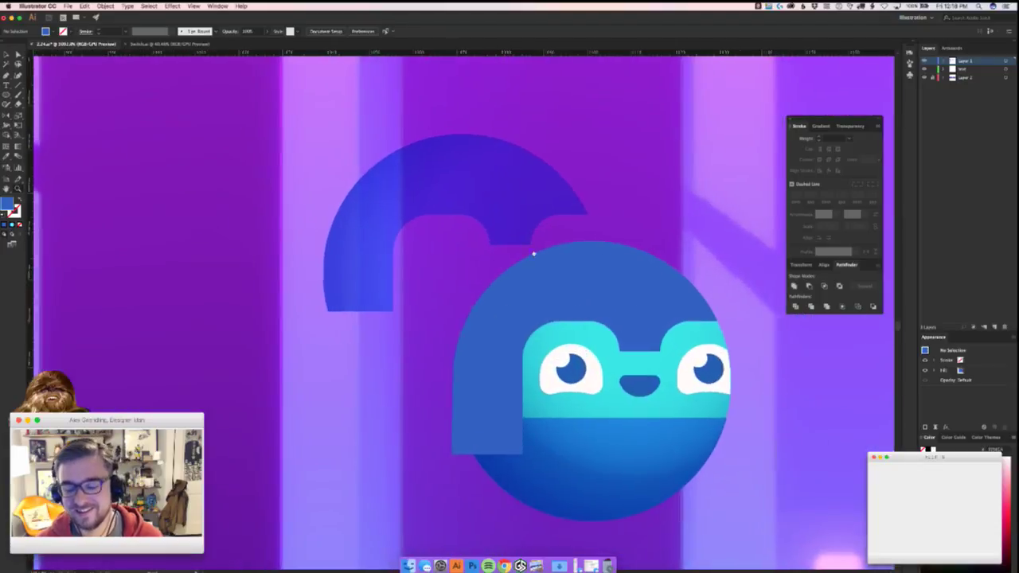
pyautogui.hscroll(5, 551, 263)
pyautogui.scroll(-3, 551, 263)
pyautogui.click(339, 344)
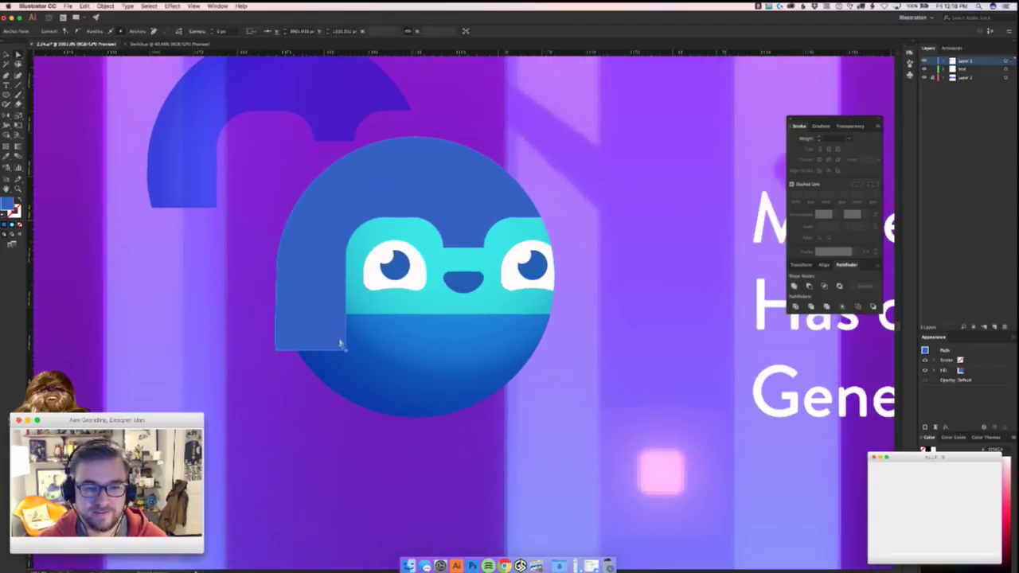
pyautogui.click(302, 376)
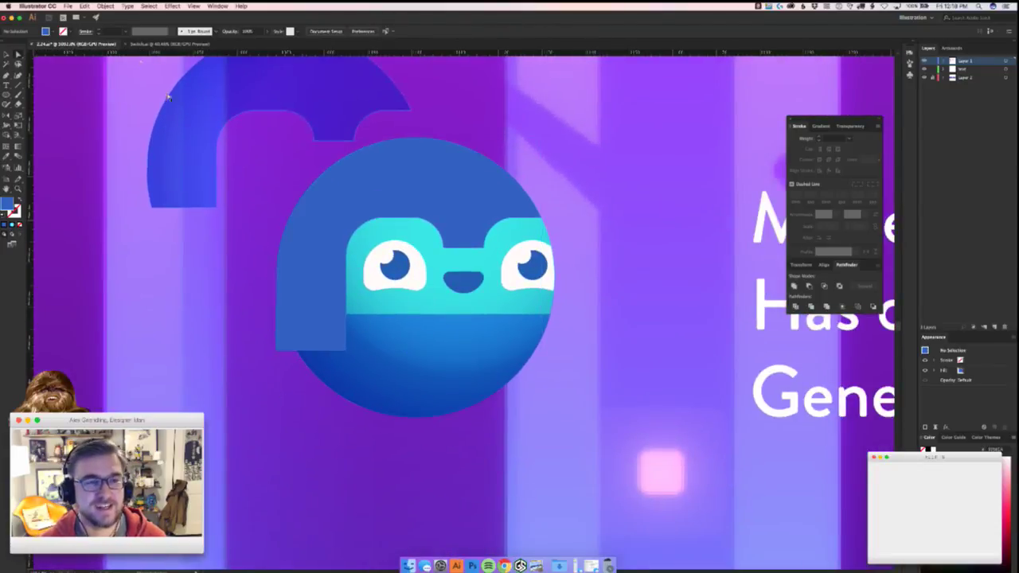
# - Open the recent file gamegear.ai, ignoring the missing linked image Gameboy.png
pyautogui.click(67, 6)
pyautogui.moveTo(80, 39)
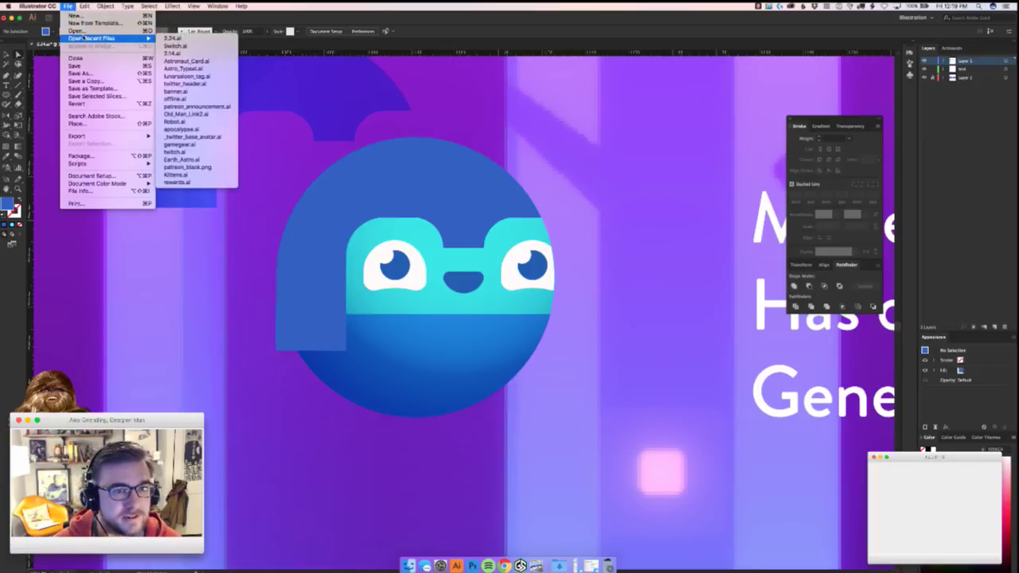
pyautogui.click(196, 137)
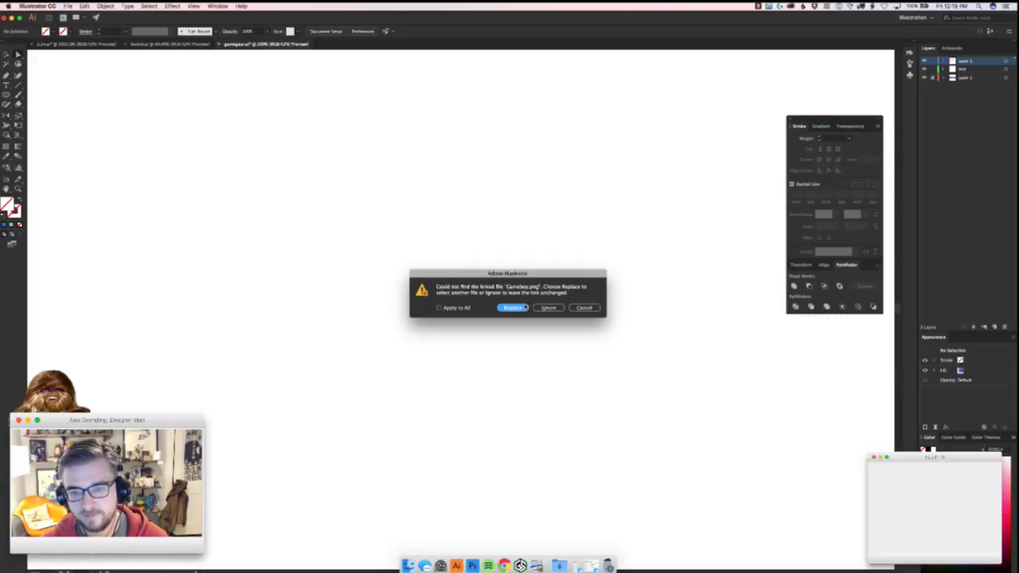
pyautogui.click(547, 307)
pyautogui.press('super+minus')
pyautogui.press('super+minus')
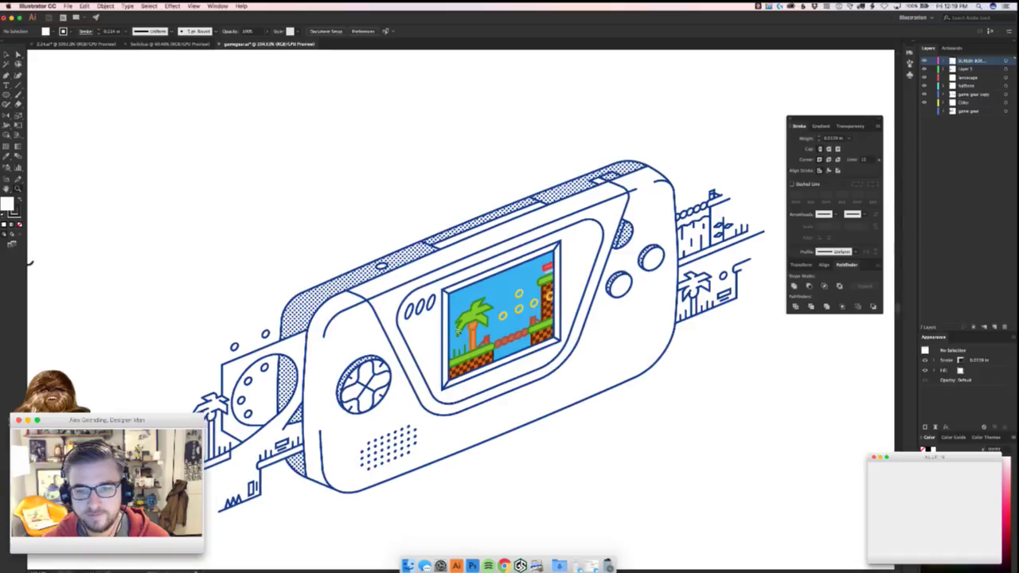
# - Examine the console drawing and blue-tinted Chewbacca artwork in gamegear.ai, glance at Switch.ai, and return to 2.24.ai
pyautogui.moveTo(202, 341)
pyautogui.mouseDown()
pyautogui.moveTo(223, 341)
pyautogui.moveTo(201, 337)
pyautogui.mouseUp()
pyautogui.moveTo(449, 397); pyautogui.dragTo(504, 376)
pyautogui.moveTo(707, 402); pyautogui.dragTo(524, 398)
pyautogui.moveTo(524, 398); pyautogui.dragTo(273, 327)
pyautogui.moveTo(330, 340); pyautogui.dragTo(546, 402)
pyautogui.moveTo(423, 320); pyautogui.dragTo(593, 341)
pyautogui.moveTo(483, 338); pyautogui.dragTo(570, 335)
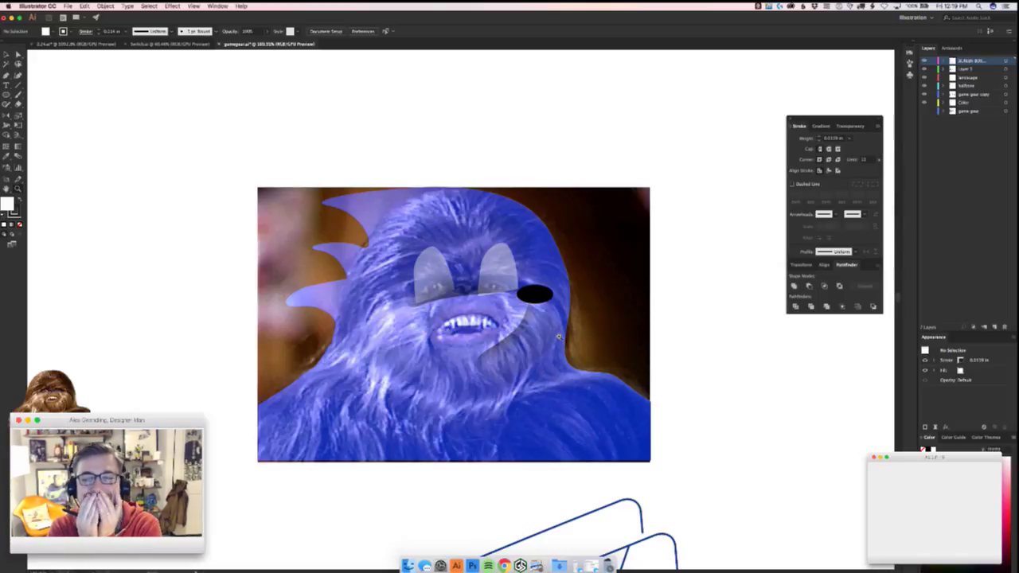
pyautogui.moveTo(410, 317); pyautogui.dragTo(487, 290)
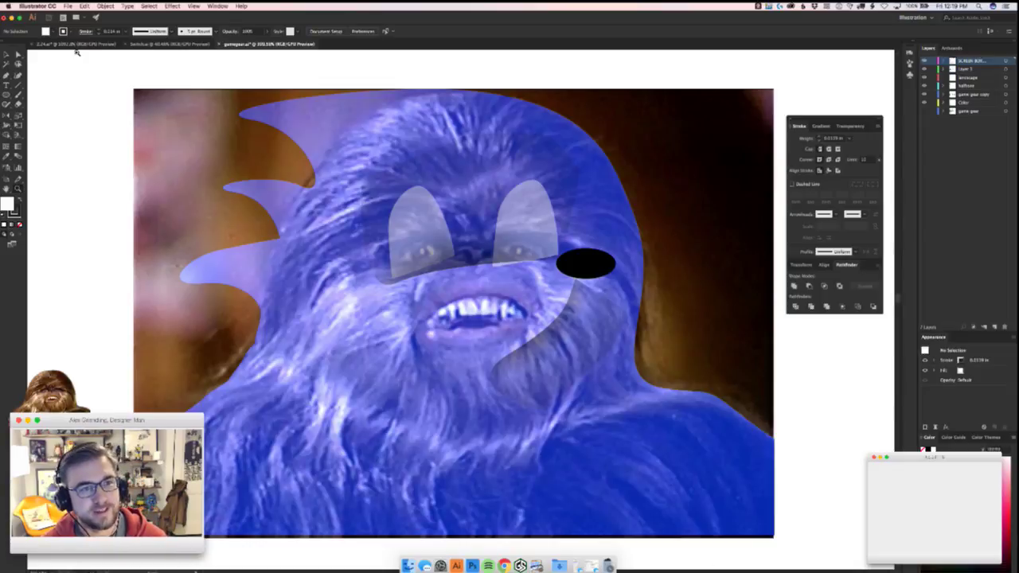
pyautogui.click(173, 45)
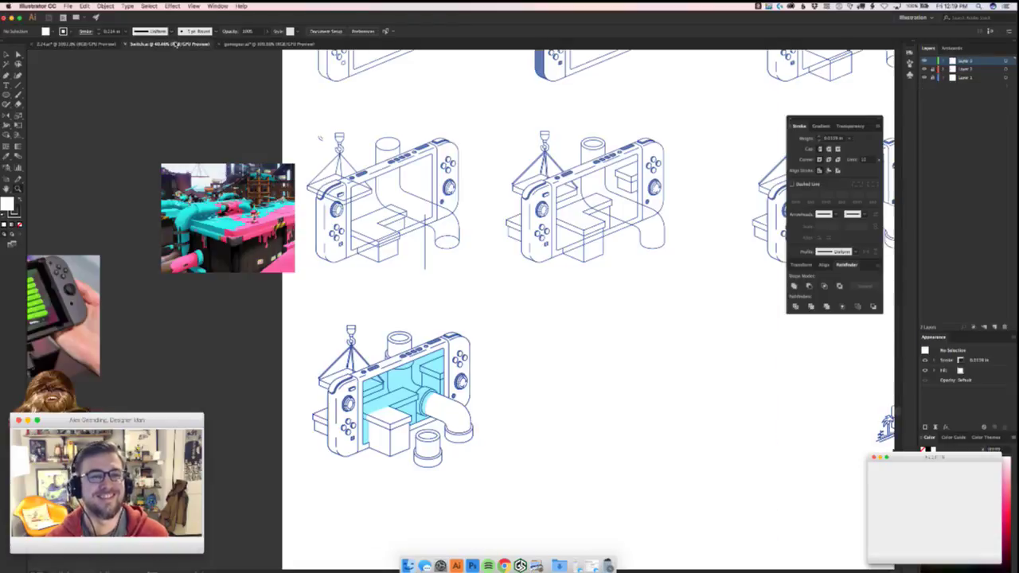
pyautogui.click(81, 45)
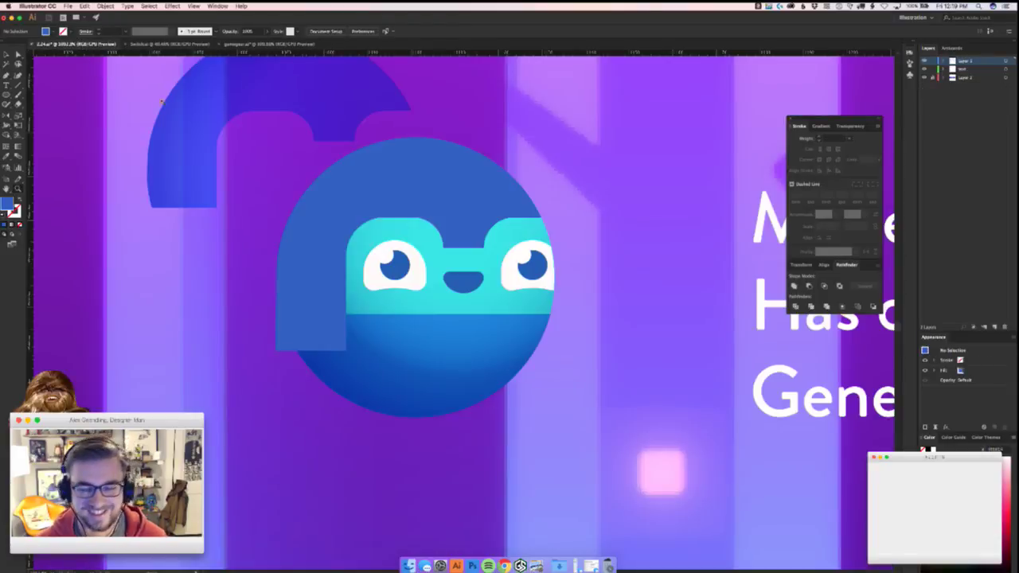
# - Try to round the inner lower corner of the Moderately Faster helmet's side flap
pyautogui.scroll(5, 358, 259)
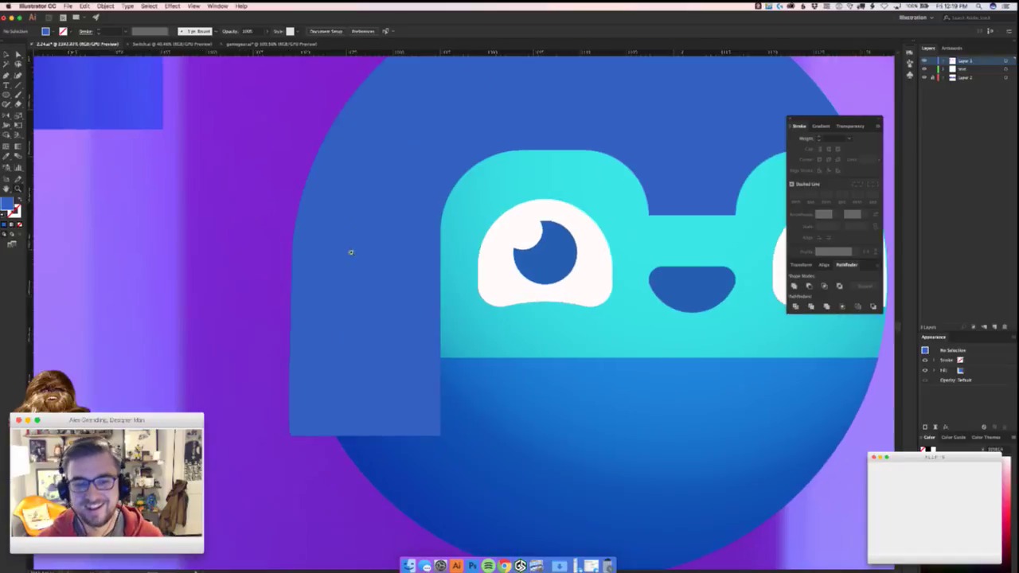
pyautogui.click(436, 430)
pyautogui.moveTo(436, 431); pyautogui.dragTo(369, 365)
pyautogui.scroll(-5, 369, 365)
pyautogui.scroll(5, 501, 405)
pyautogui.press('super+z')
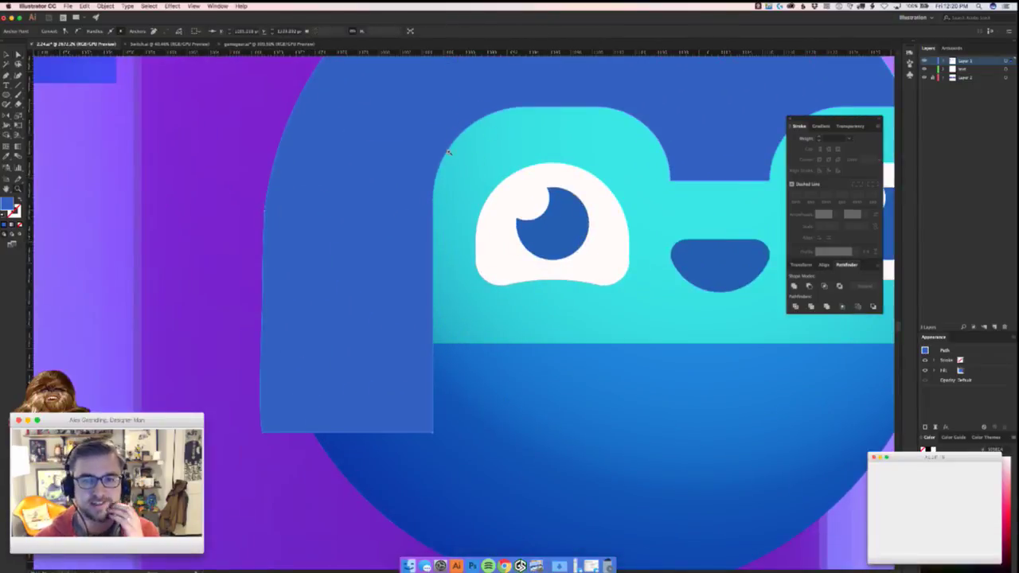
# - Straighten the outer edge of the Moderately Faster helmet's side flap by repositioning its outer lower corner point
pyautogui.click(261, 433)
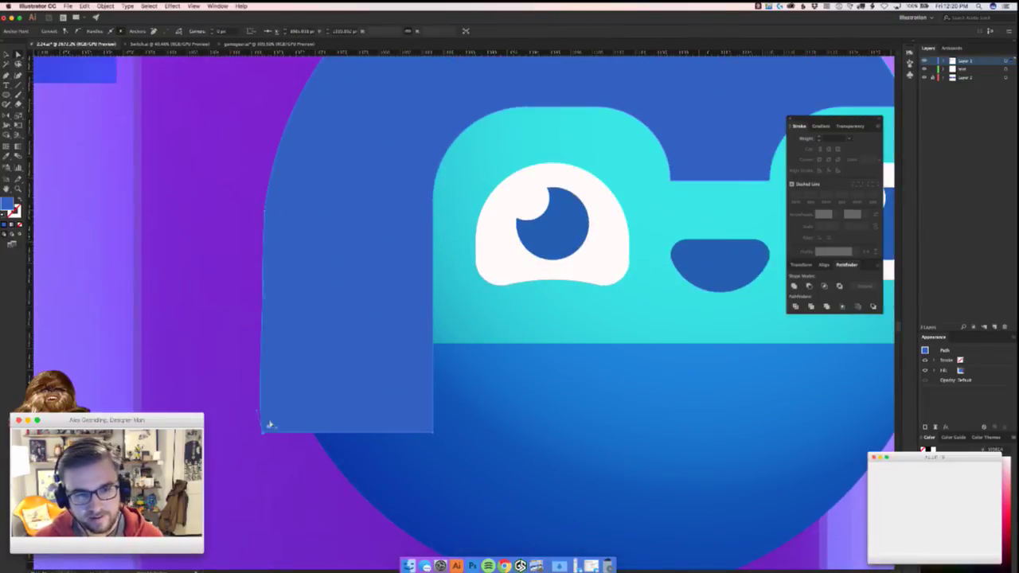
pyautogui.press('p')
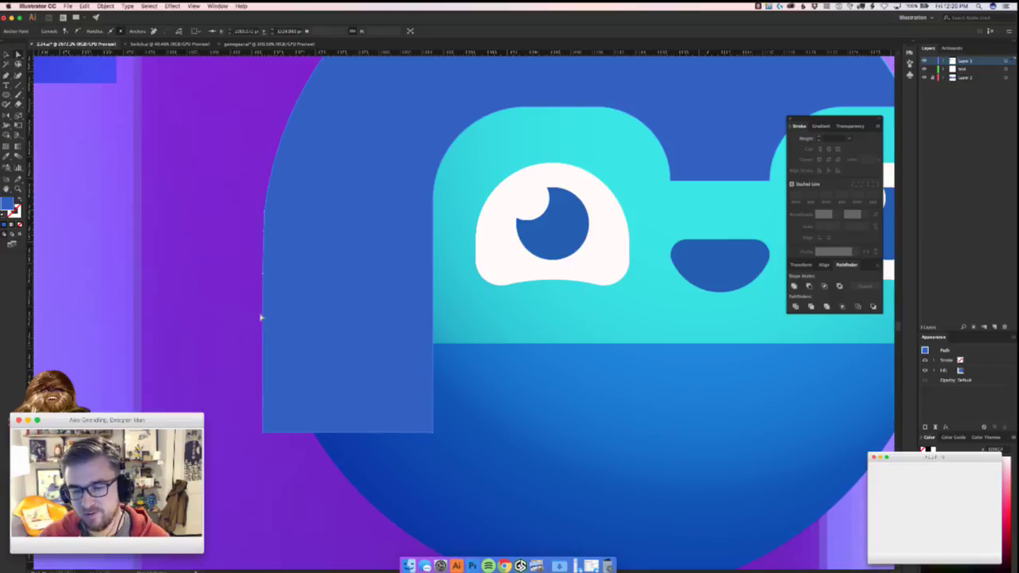
pyautogui.moveTo(330, 250); pyautogui.dragTo(198, 391)
# - Try repositioning the side strap and round fastener on the strapped Big guy, and undo the moves
pyautogui.moveTo(187, 446); pyautogui.dragTo(175, 422)
pyautogui.moveTo(175, 422); pyautogui.dragTo(399, 342)
pyautogui.scroll(3, 399, 342)
pyautogui.moveTo(444, 296); pyautogui.dragTo(474, 296)
pyautogui.hotkey('ctrl', 'z')
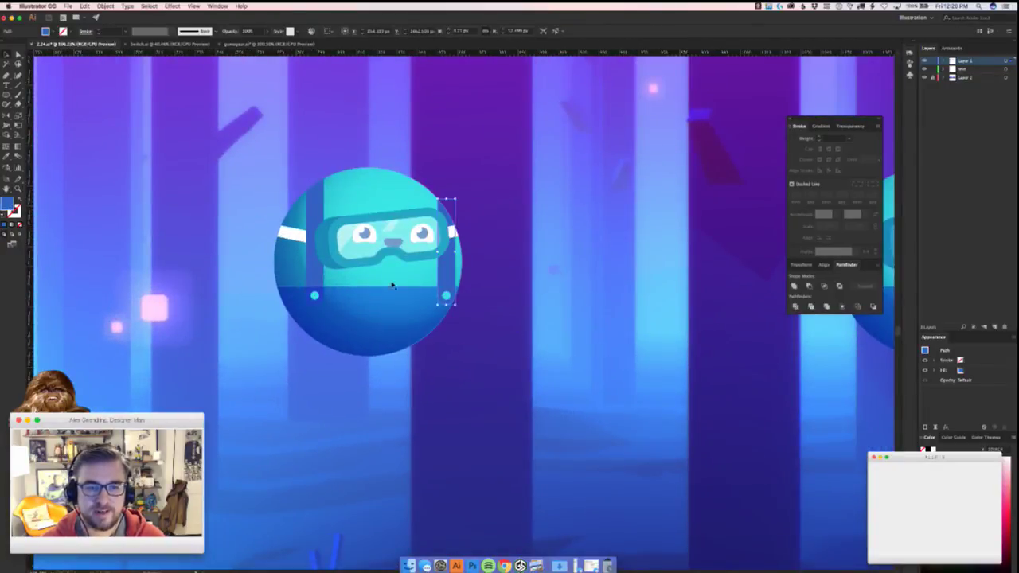
pyautogui.moveTo(316, 286); pyautogui.dragTo(379, 316)
pyautogui.click(269, 369)
pyautogui.moveTo(442, 280); pyautogui.dragTo(501, 266)
pyautogui.moveTo(446, 296); pyautogui.dragTo(525, 295)
pyautogui.moveTo(549, 356); pyautogui.dragTo(265, 291)
pyautogui.hotkey('ctrl', 'z')
pyautogui.hotkey('ctrl', 'z')
pyautogui.hotkey('ctrl', 'z')
# - Make a separate piece from the lower part of the Moderately Faster helmet's side flap
pyautogui.press('v')
pyautogui.click(558, 316)
pyautogui.press('z')
pyautogui.moveTo(534, 150); pyautogui.dragTo(505, 159)
pyautogui.moveTo(547, 127); pyautogui.dragTo(358, 349)
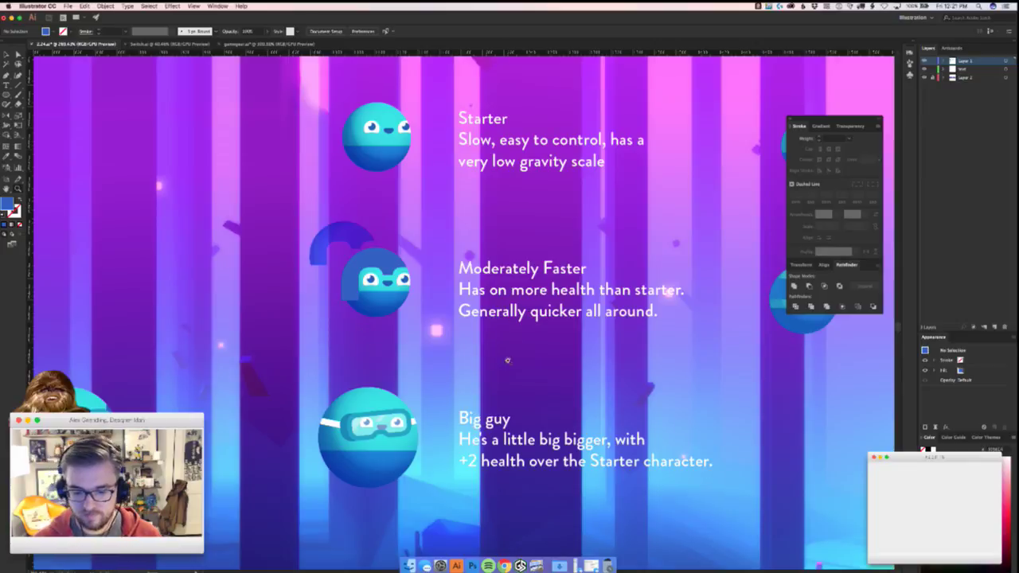
pyautogui.click(301, 285)
pyautogui.press('v')
pyautogui.moveTo(555, 347); pyautogui.dragTo(396, 326)
pyautogui.scroll(3, 395, 325)
pyautogui.press('a')
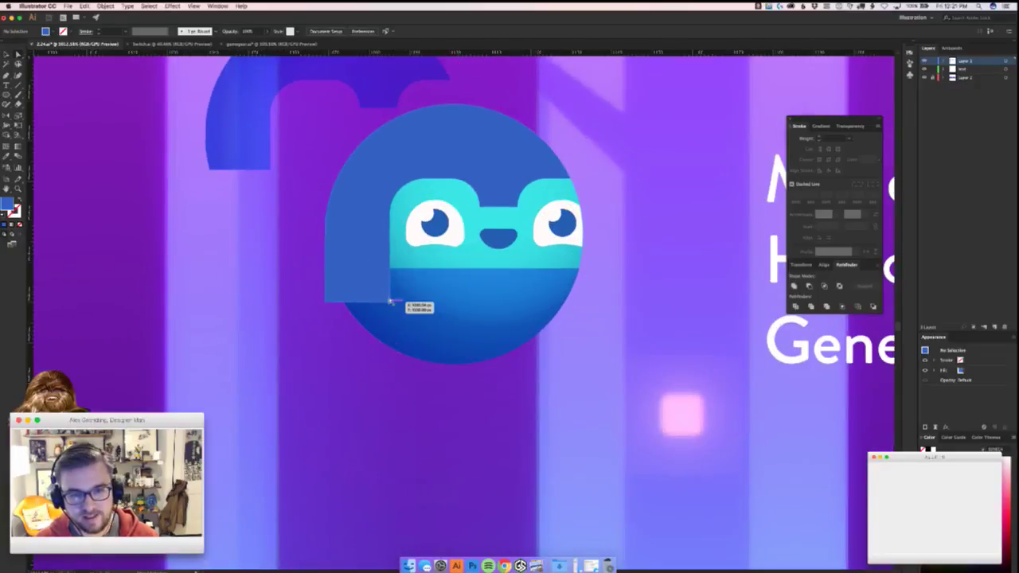
pyautogui.click(390, 300)
pyautogui.moveTo(383, 296)
pyautogui.mouseDown()
pyautogui.moveTo(351, 281)
pyautogui.moveTo(393, 301)
pyautogui.mouseUp()
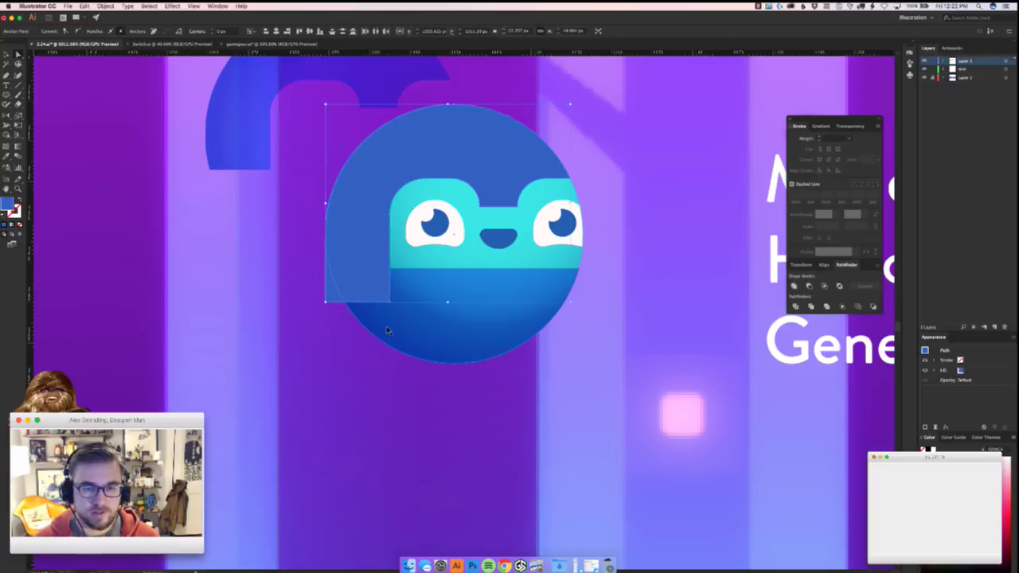
pyautogui.press('Delete')
pyautogui.press('super+z')
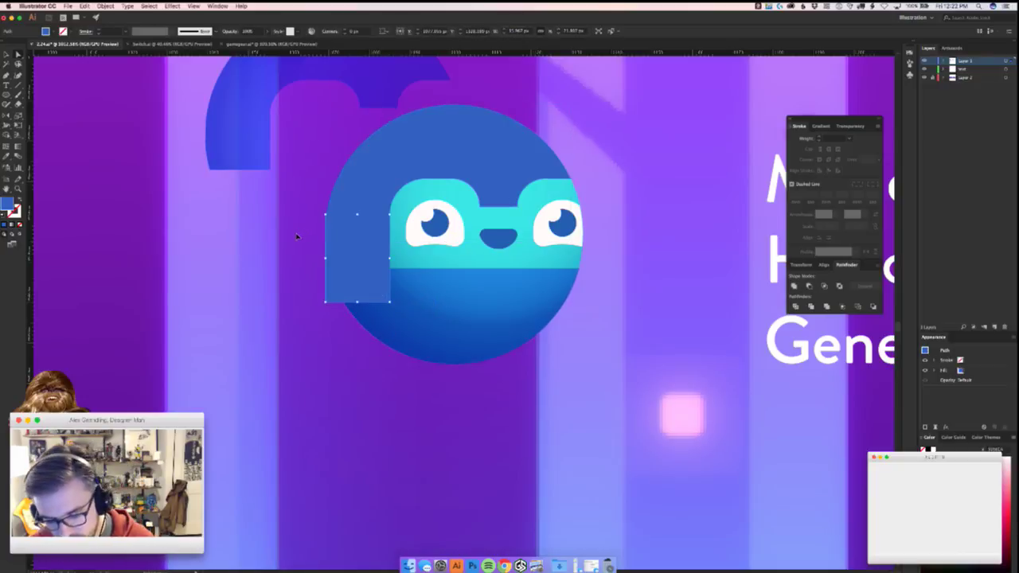
# - Round the inner lower corner of the separate side flap piece
pyautogui.moveTo(393, 294); pyautogui.dragTo(357, 275)
pyautogui.click(391, 301)
pyautogui.press('z')
pyautogui.hscroll(4, 345, 345)
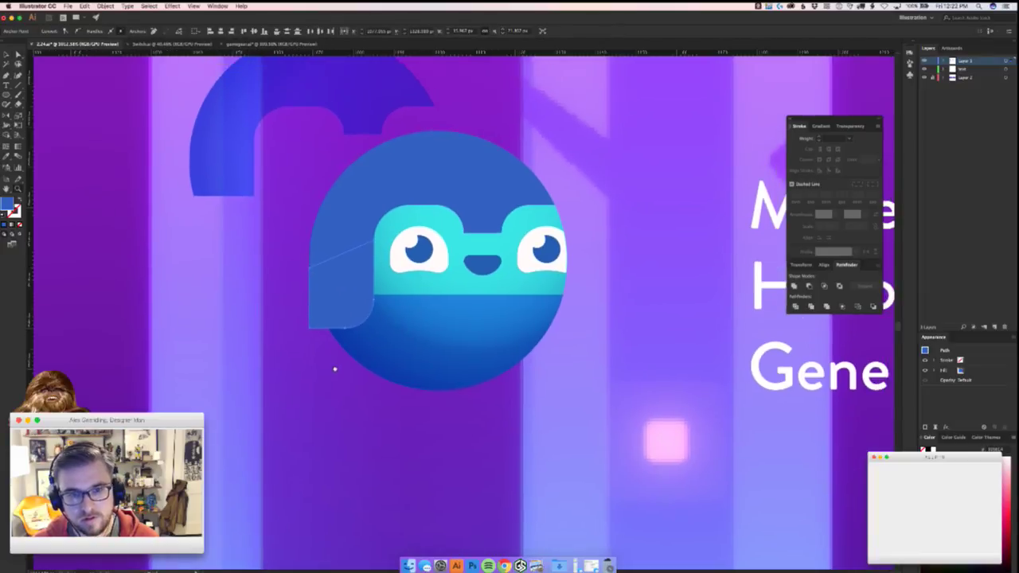
pyautogui.hscroll(2, 326, 348)
pyautogui.scroll(2, 326, 348)
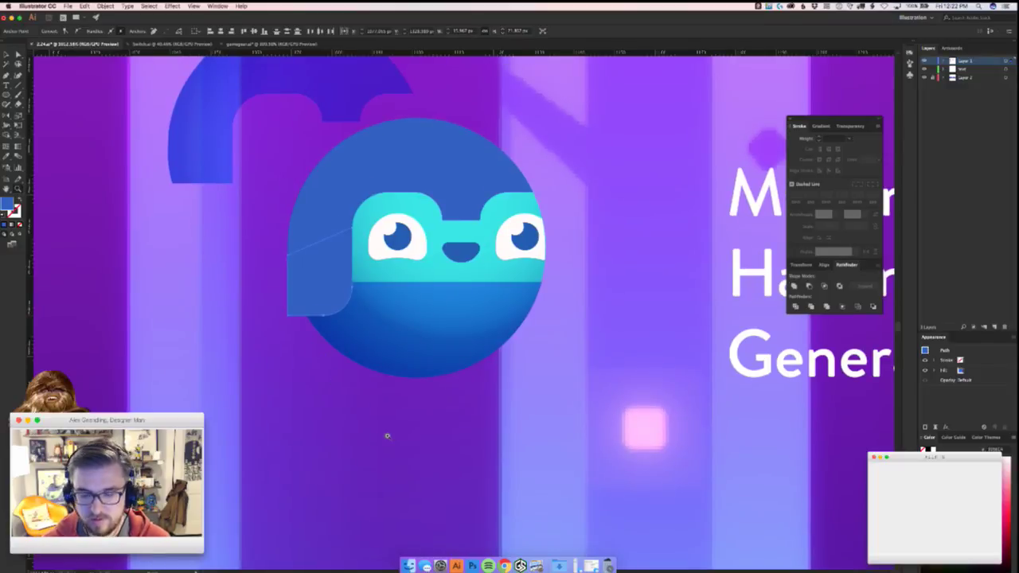
# - Unite the rounded side flap piece with the Moderately Faster helmet
pyautogui.click(397, 152)
pyautogui.keyDown('shift'); pyautogui.click(306, 291); pyautogui.keyUp('shift')
pyautogui.click(794, 287)
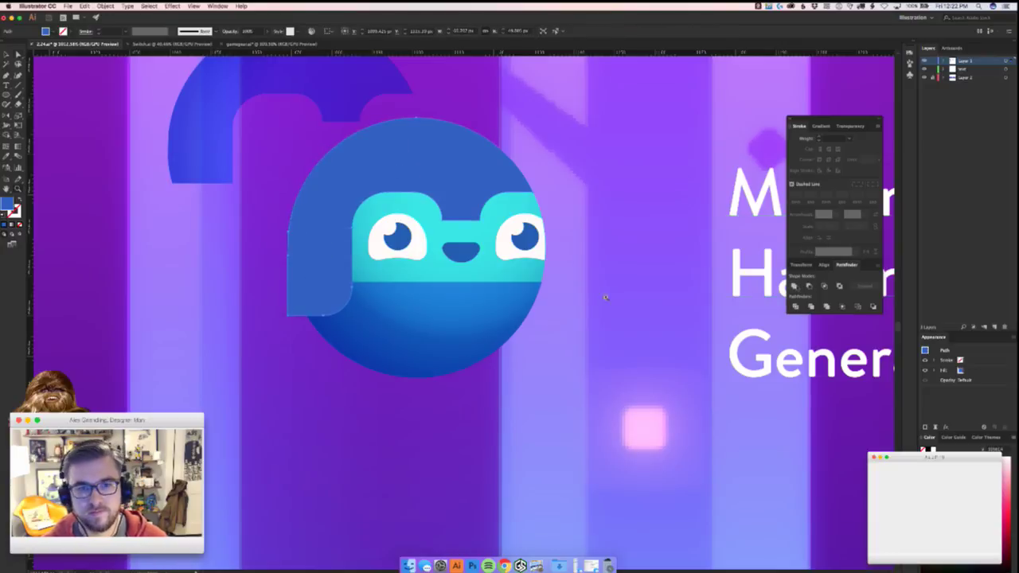
pyautogui.scroll(-3, 629, 291)
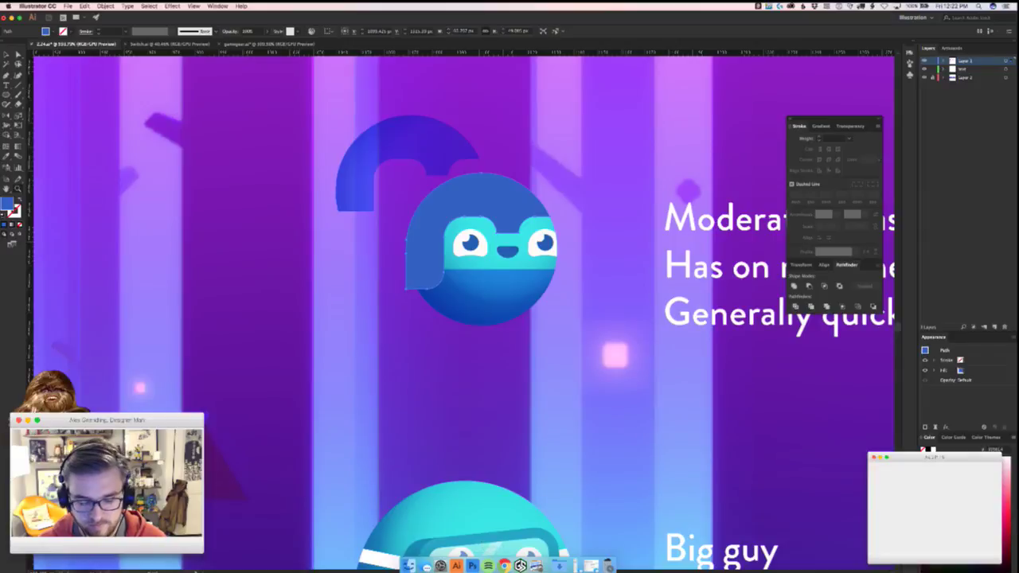
# - Try shifting the shapes of the Moderately Faster ball, and undo the moves
pyautogui.press('super+Tab')
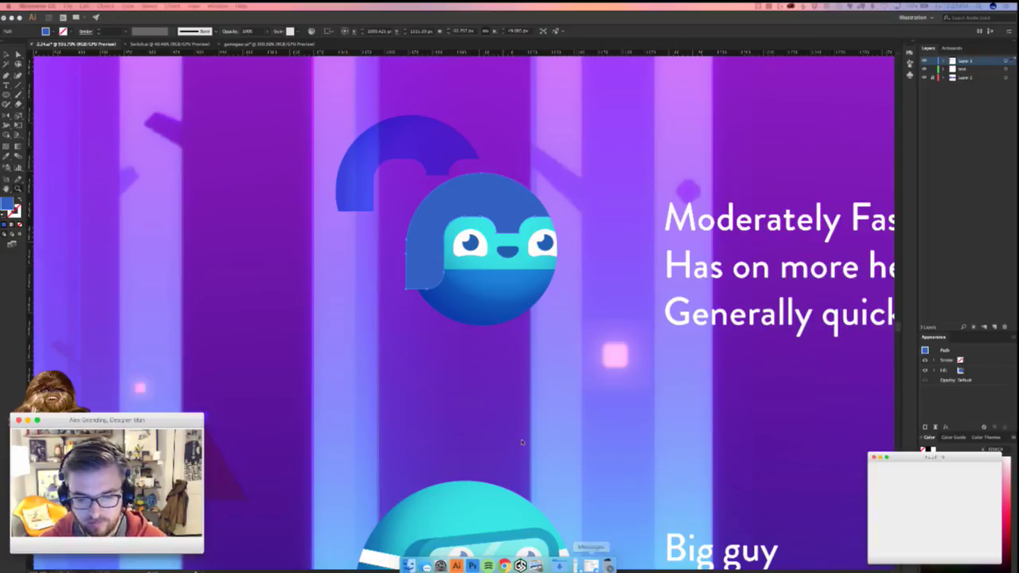
pyautogui.click(504, 391)
pyautogui.scroll(-5, 571, 273)
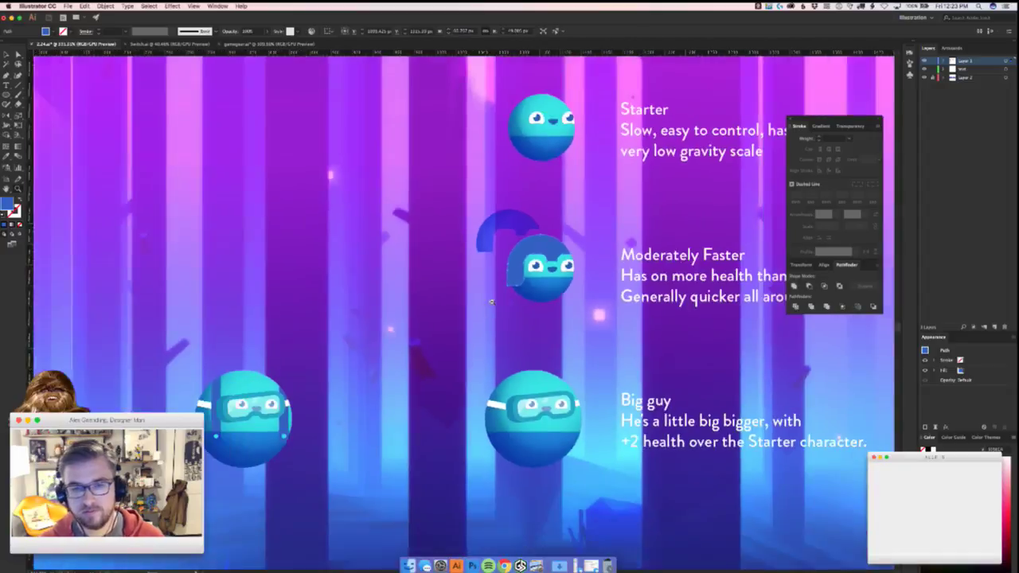
pyautogui.scroll(8, 602, 268)
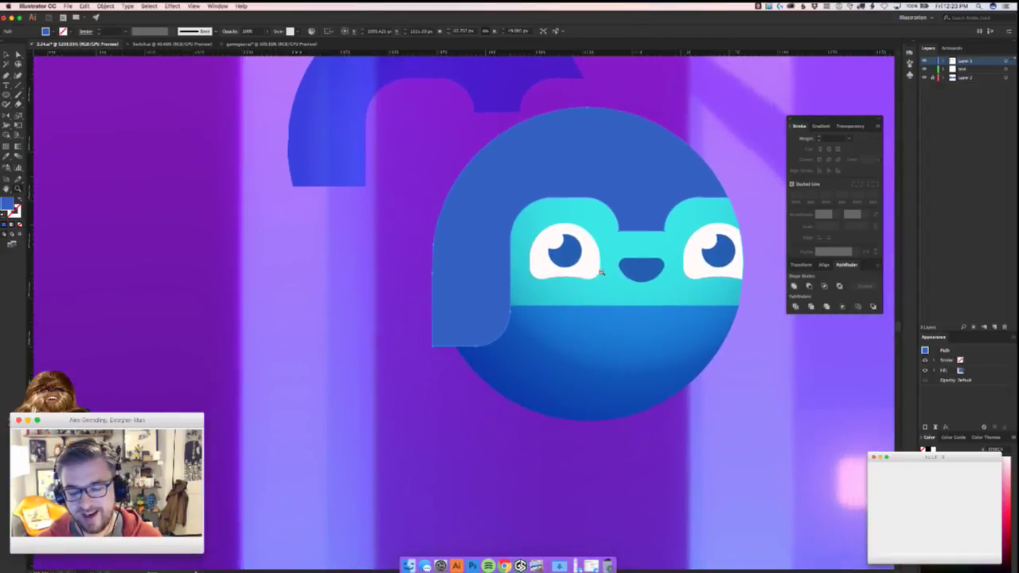
pyautogui.scroll(4, 629, 254)
pyautogui.moveTo(657, 238); pyautogui.dragTo(457, 286)
pyautogui.press('v')
pyautogui.moveTo(330, 305); pyautogui.dragTo(326, 237)
pyautogui.press('a')
pyautogui.press('super+z')
pyautogui.moveTo(428, 311); pyautogui.dragTo(526, 318)
pyautogui.press('super+z')
# - Try to trim the helmet's side flap by intersecting the helmet with a pasted copy of the ball shape
pyautogui.click(246, 406)
pyautogui.click(249, 402)
pyautogui.press('super+f')
pyautogui.keyDown('shift'); pyautogui.click(263, 388); pyautogui.keyUp('shift')
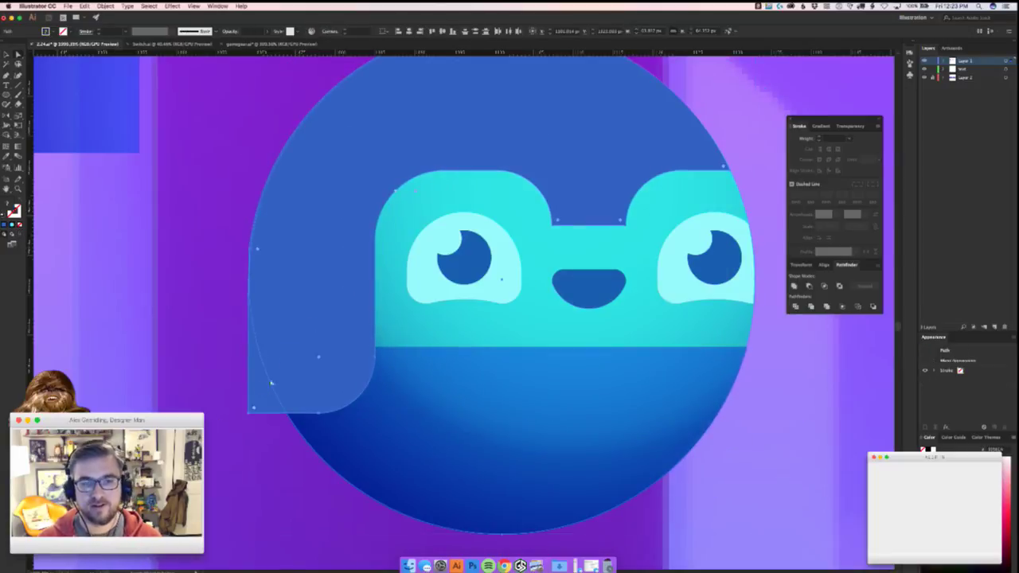
pyautogui.click(824, 285)
pyautogui.click(807, 367)
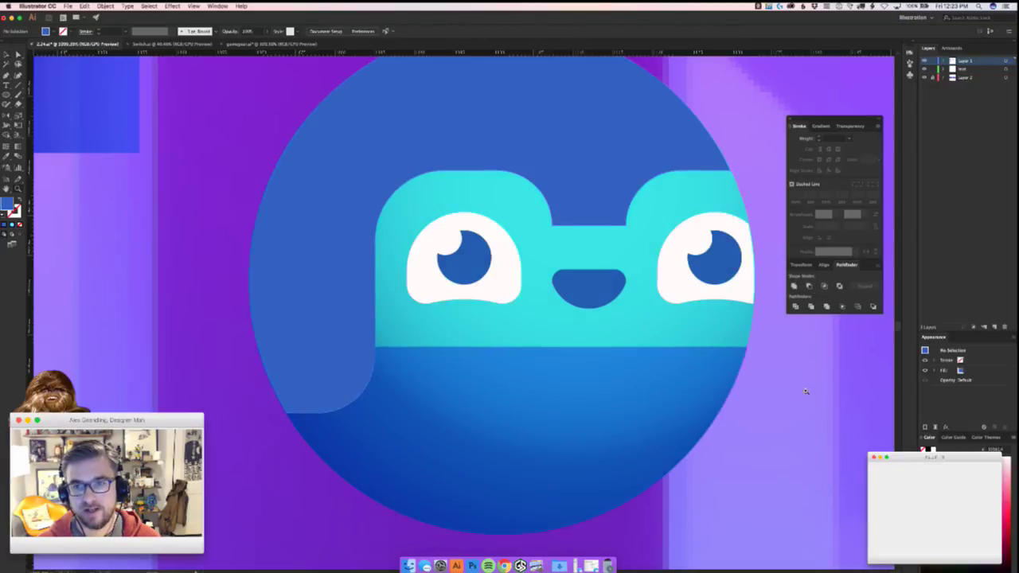
pyautogui.scroll(-3, 808, 371)
pyautogui.scroll(3, 804, 382)
pyautogui.click(492, 410)
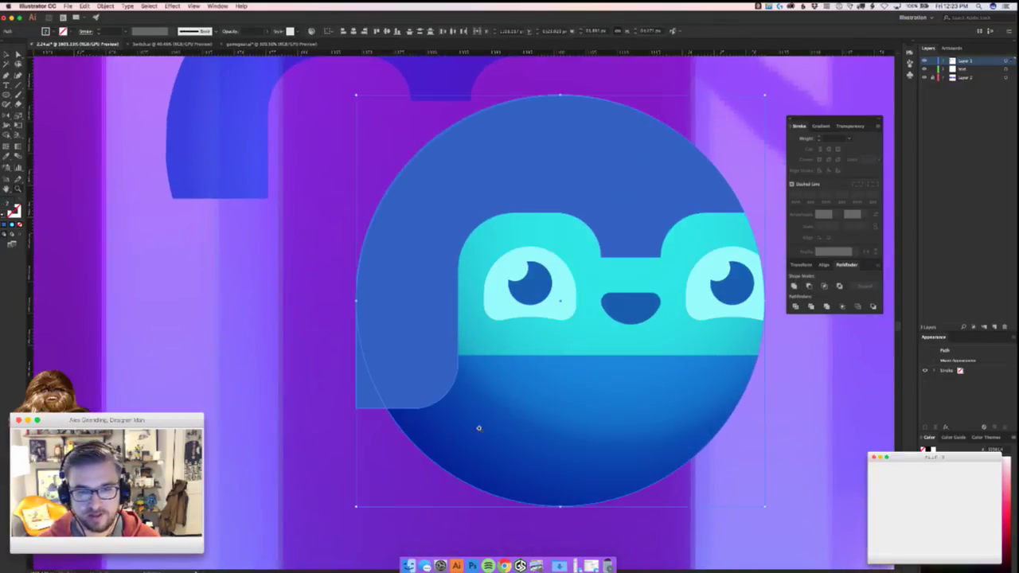
# - Intersect the Moderately Faster helmet with the copied ball shape so the side flap follows the ball's outline
pyautogui.scroll(3, 493, 446)
pyautogui.moveTo(511, 232); pyautogui.dragTo(539, 257)
pyautogui.press('super+z')
pyautogui.click(310, 433)
pyautogui.press('a')
pyautogui.click(357, 335)
pyautogui.keyDown('shift'); pyautogui.click(322, 342); pyautogui.keyUp('shift')
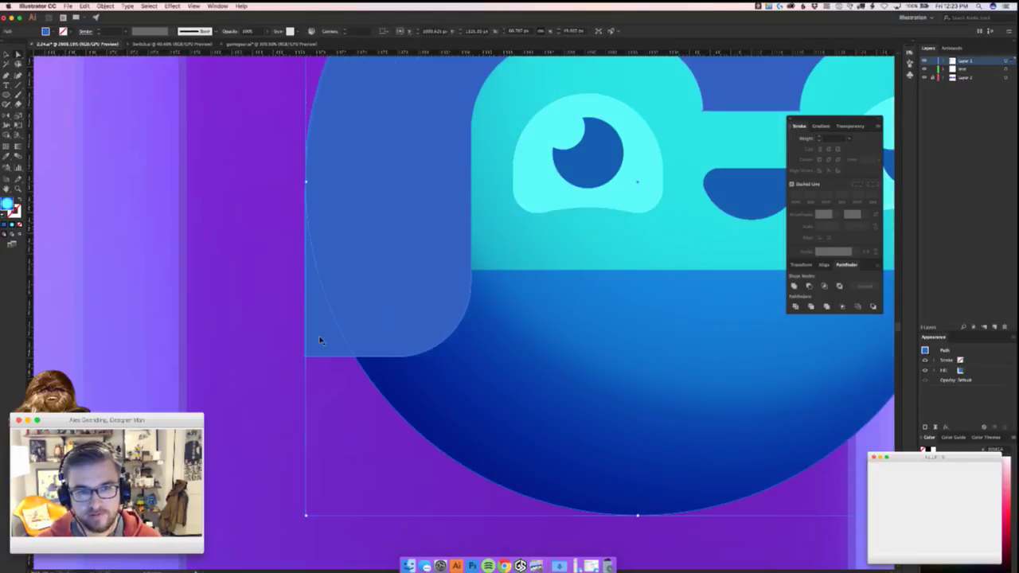
pyautogui.click(823, 286)
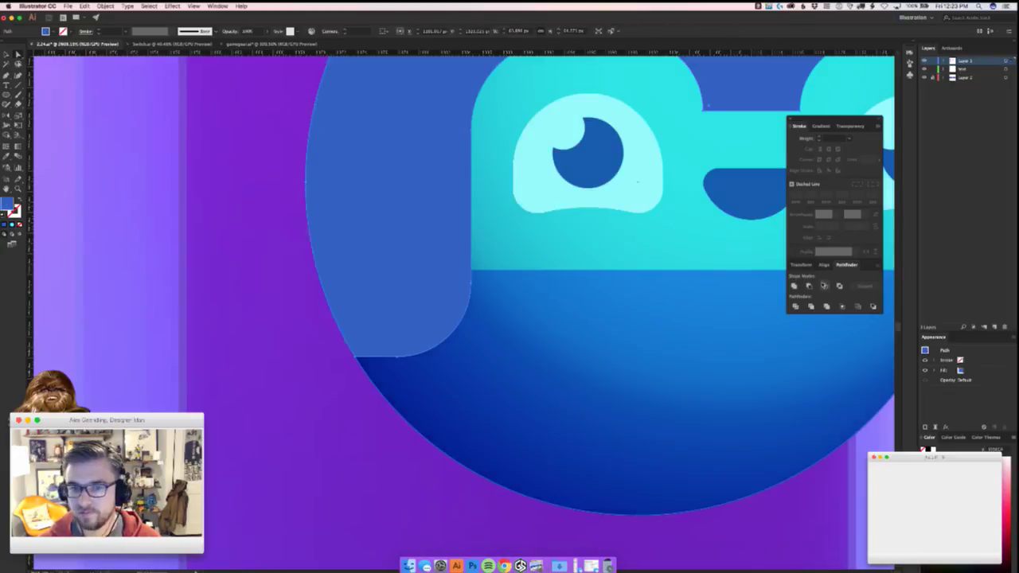
pyautogui.scroll(-5, 682, 364)
pyautogui.hscroll(5, 610, 425)
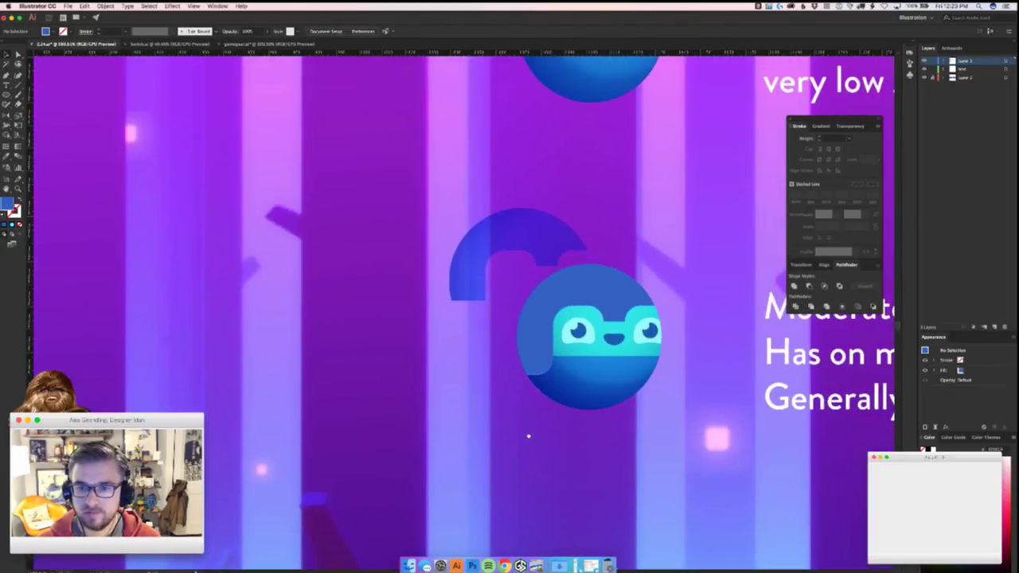
pyautogui.hscroll(1, 528, 432)
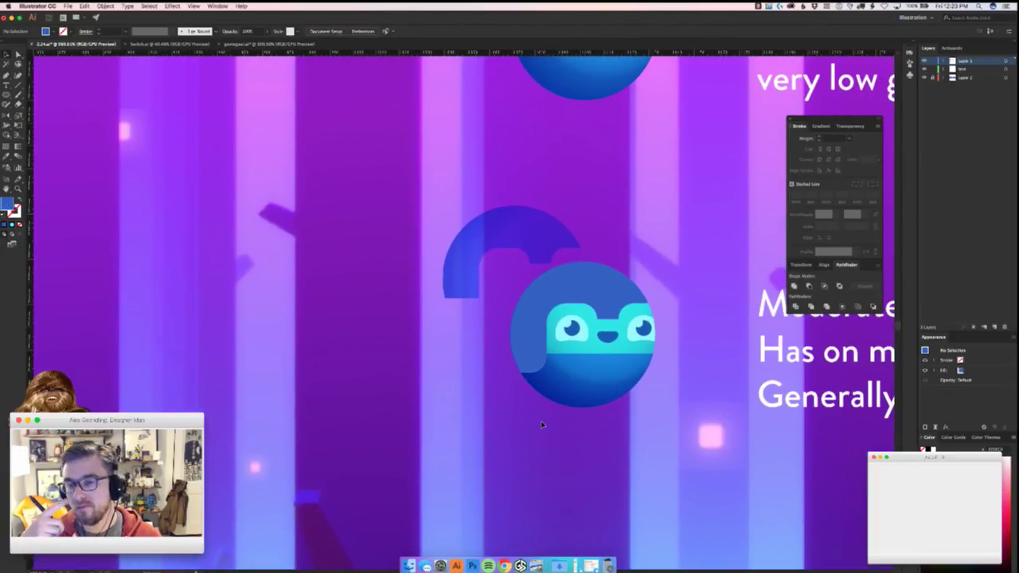
# - Try a narrow vertical blue rectangle over the helmet's nose bridge, and delete it
pyautogui.scroll(4, 671, 268)
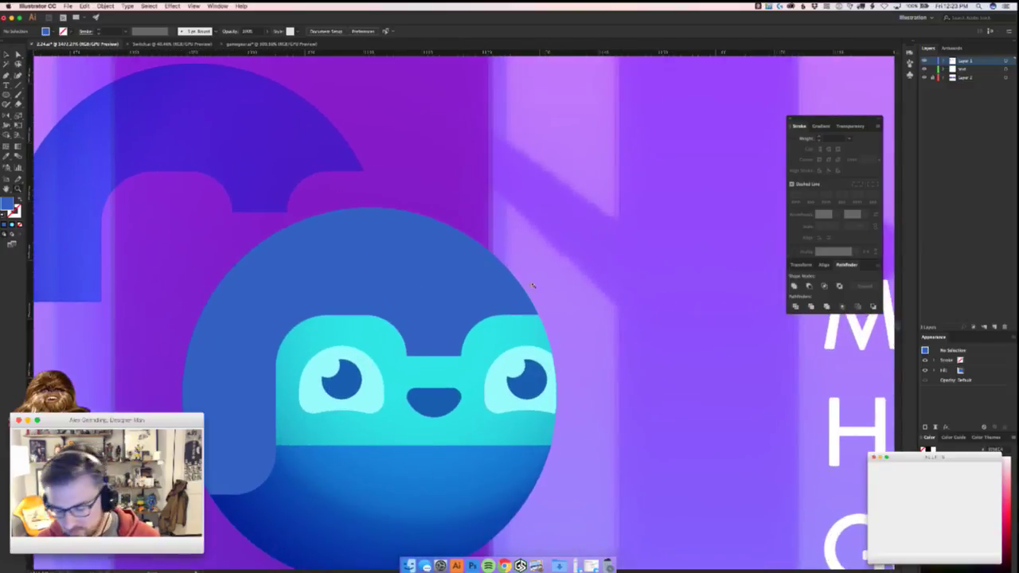
pyautogui.moveTo(433, 348); pyautogui.dragTo(446, 376)
pyautogui.press('v')
pyautogui.click(641, 385)
pyautogui.scroll(-5, 640, 383)
pyautogui.scroll(4, 639, 382)
pyautogui.click(508, 368)
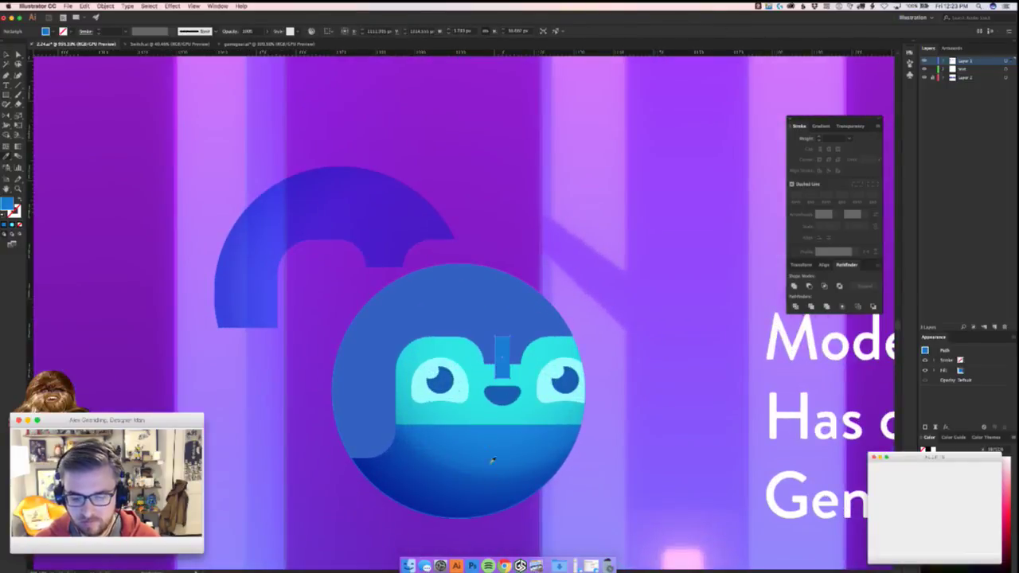
pyautogui.press('Delete')
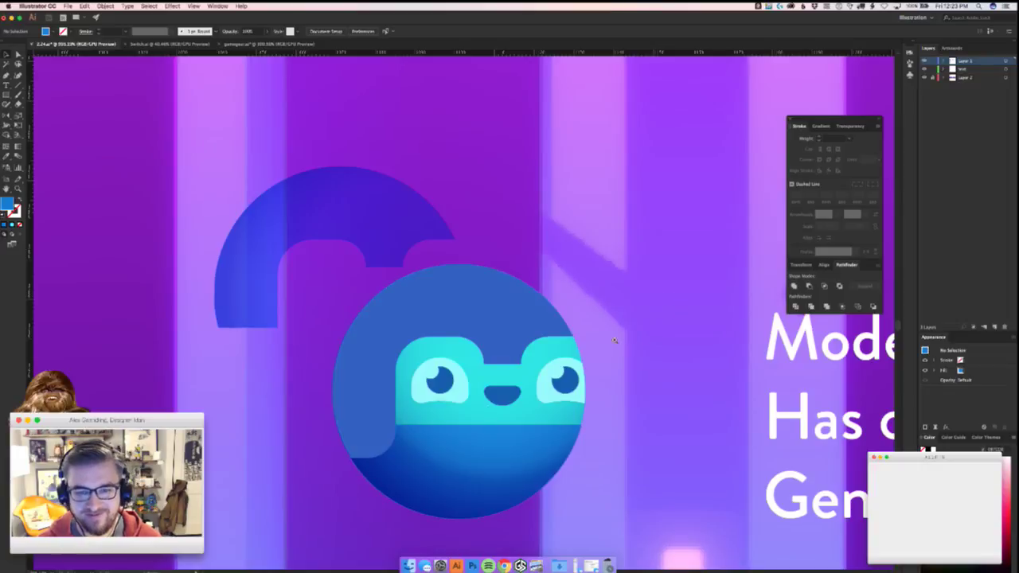
# - Delete the extra translucent ball-shaped overlay covering the eyes of the Moderately Faster ball
pyautogui.click(495, 353)
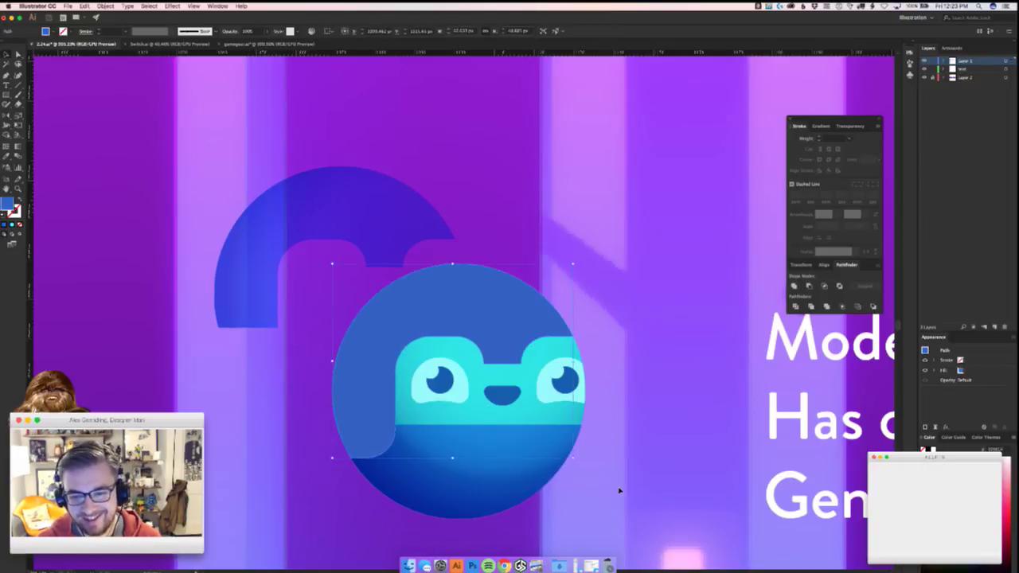
pyautogui.click(601, 454)
pyautogui.moveTo(525, 390)
pyautogui.mouseDown()
pyautogui.moveTo(523, 408)
pyautogui.moveTo(391, 410)
pyautogui.mouseUp()
pyautogui.press('super+z')
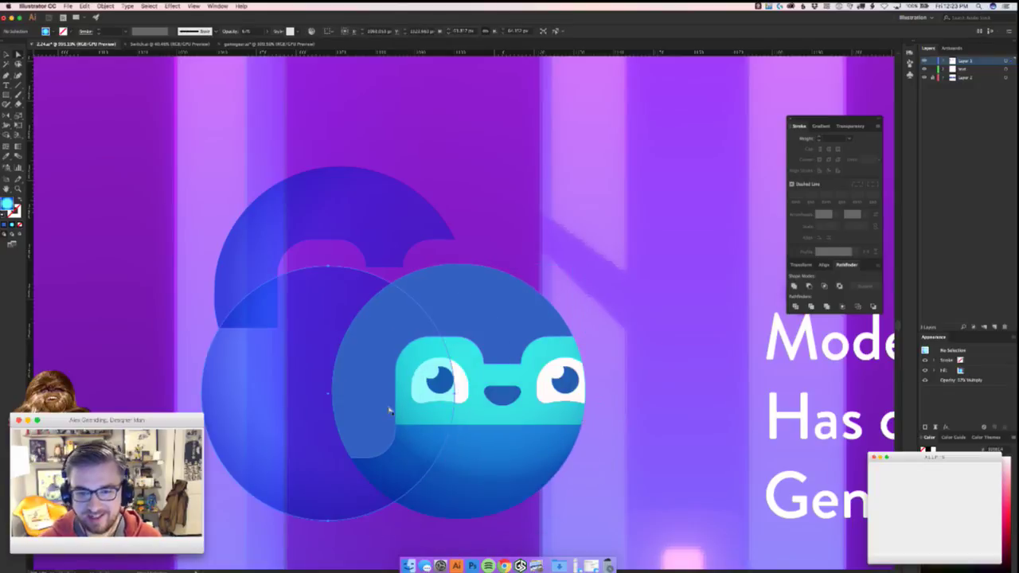
pyautogui.press('Delete')
# - Examine the eyes, face opening and rounded side flap of the Moderately Faster ball
pyautogui.press('z')
pyautogui.moveTo(489, 408); pyautogui.dragTo(558, 398)
pyautogui.press('v')
pyautogui.click(434, 376)
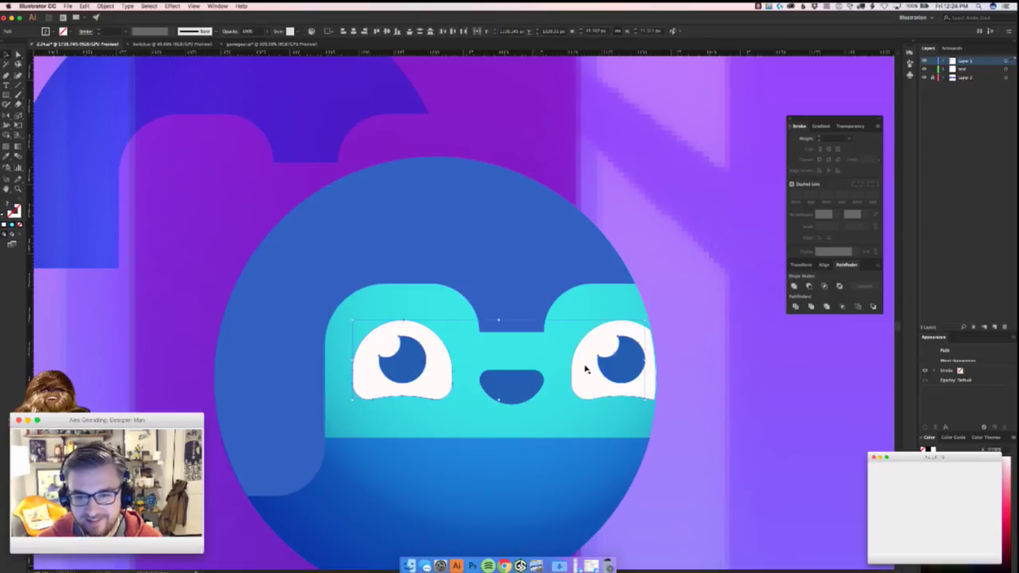
pyautogui.press('super+shift+a')
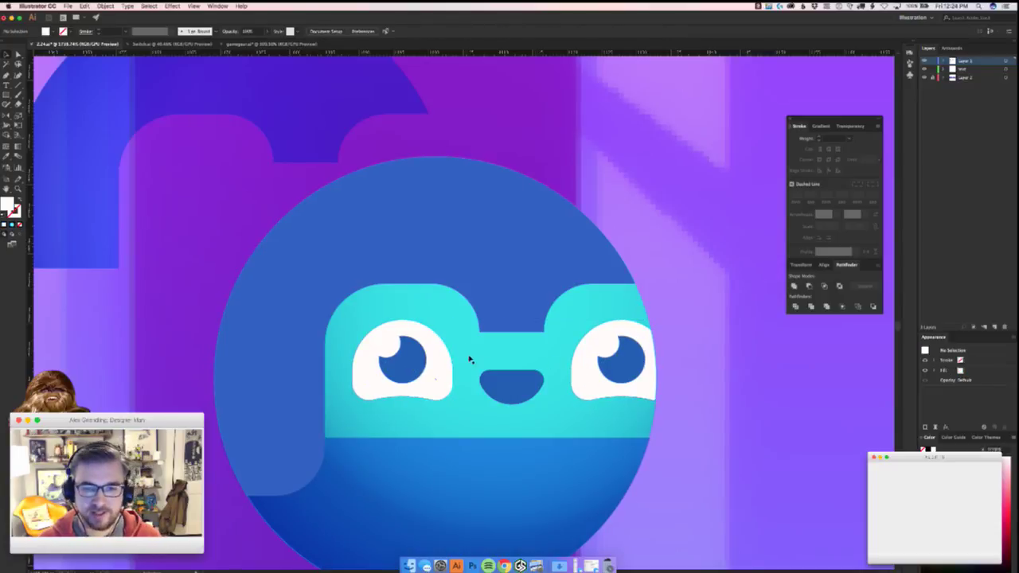
pyautogui.click(368, 297)
pyautogui.press('super+shift+a')
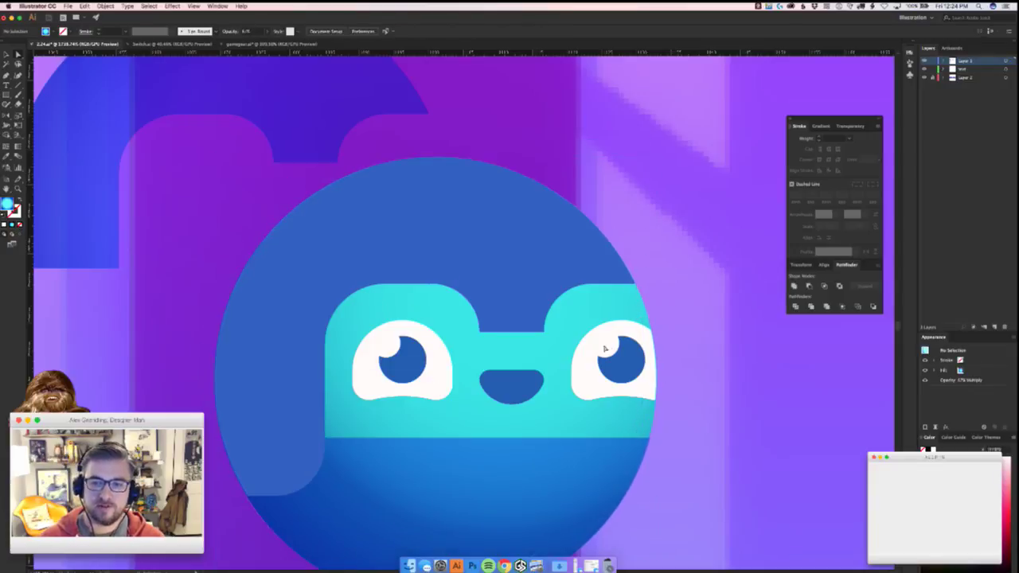
pyautogui.click(343, 301)
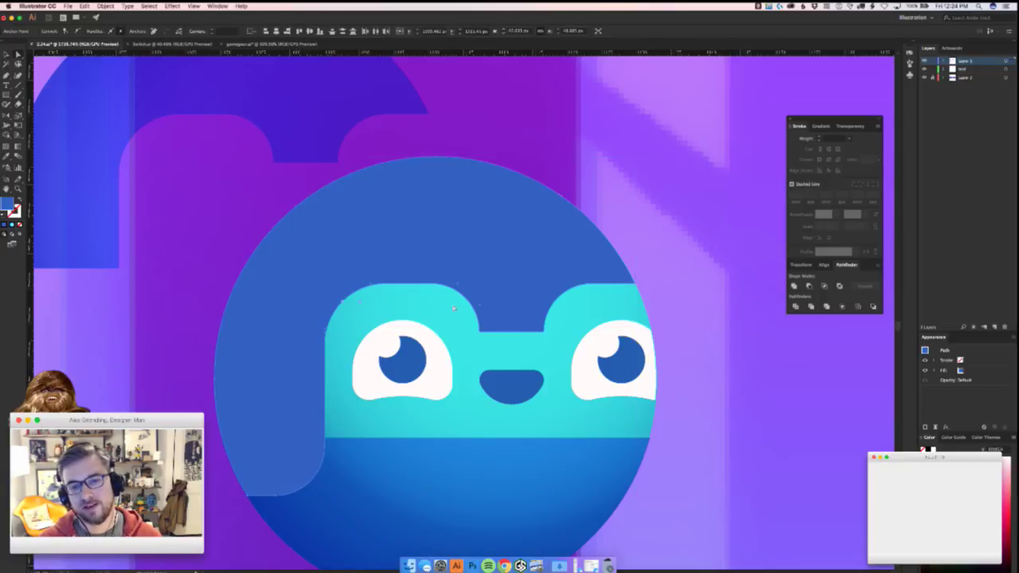
pyautogui.hotkey('ctrl', 'shift', 'a')
pyautogui.scroll(-6, 459, 301)
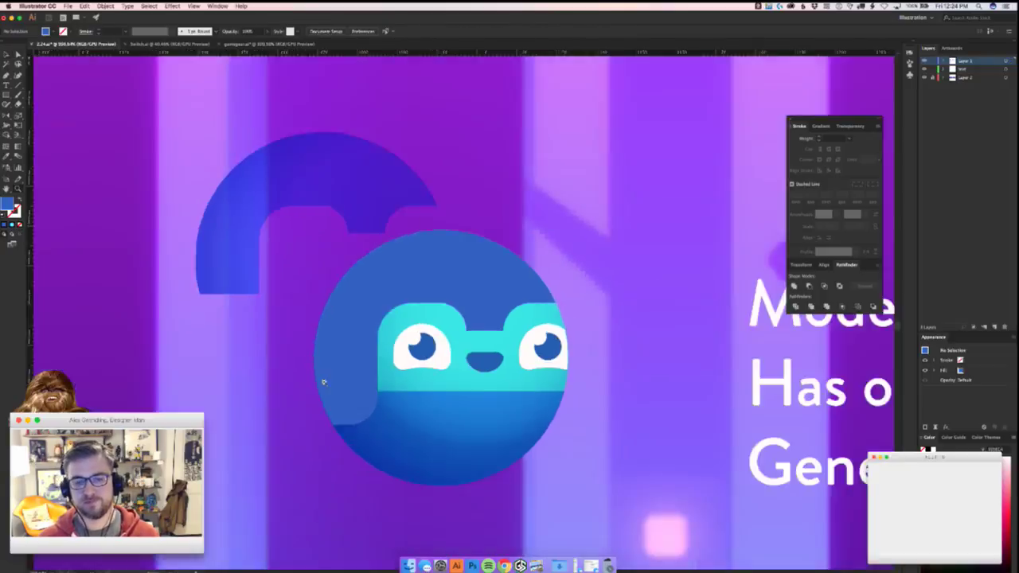
pyautogui.scroll(6, 449, 329)
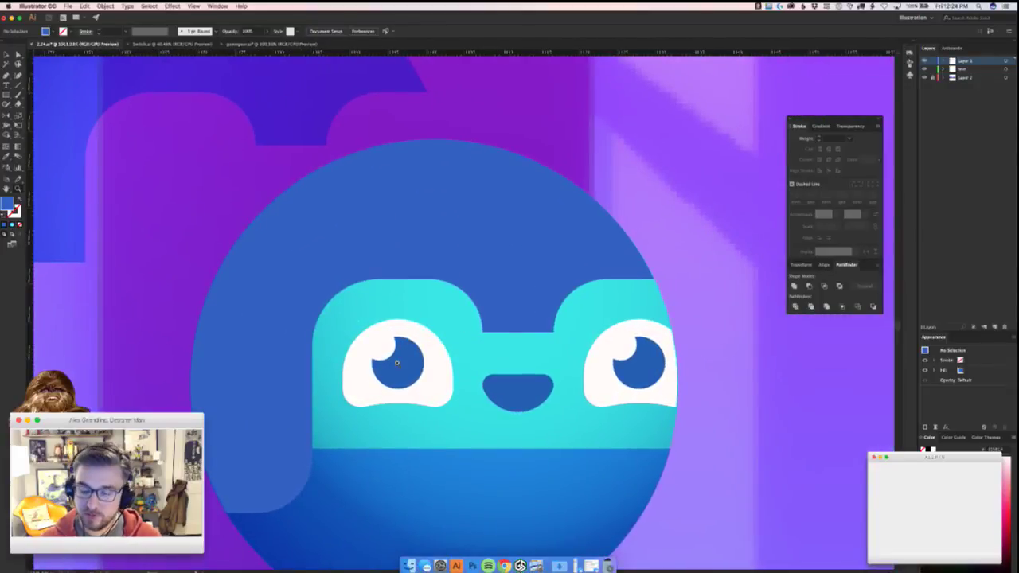
pyautogui.press('super+Tab')
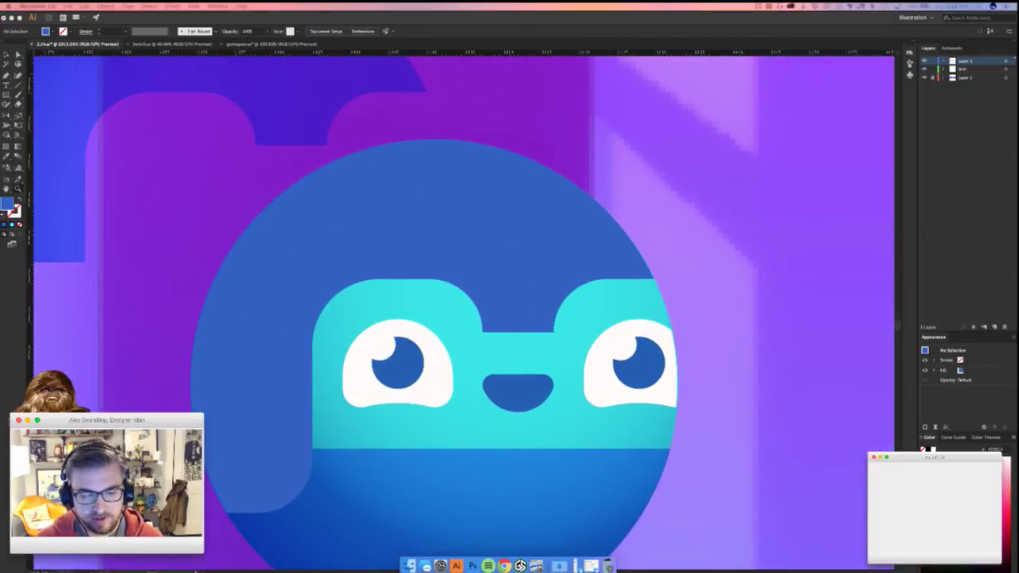
pyautogui.scroll(2, 367, 409)
pyautogui.click(443, 254)
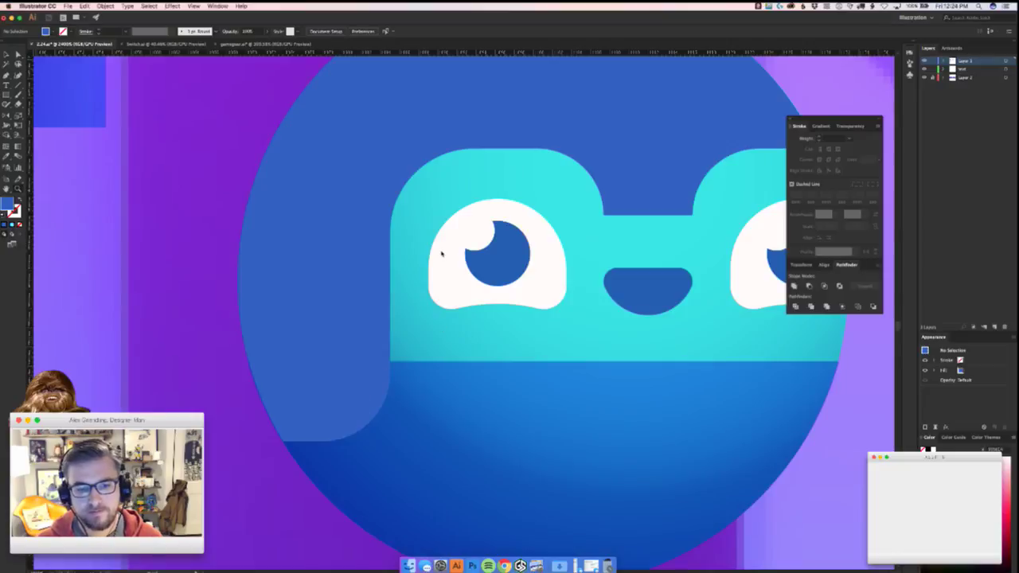
pyautogui.click(537, 566)
pyautogui.click(467, 346)
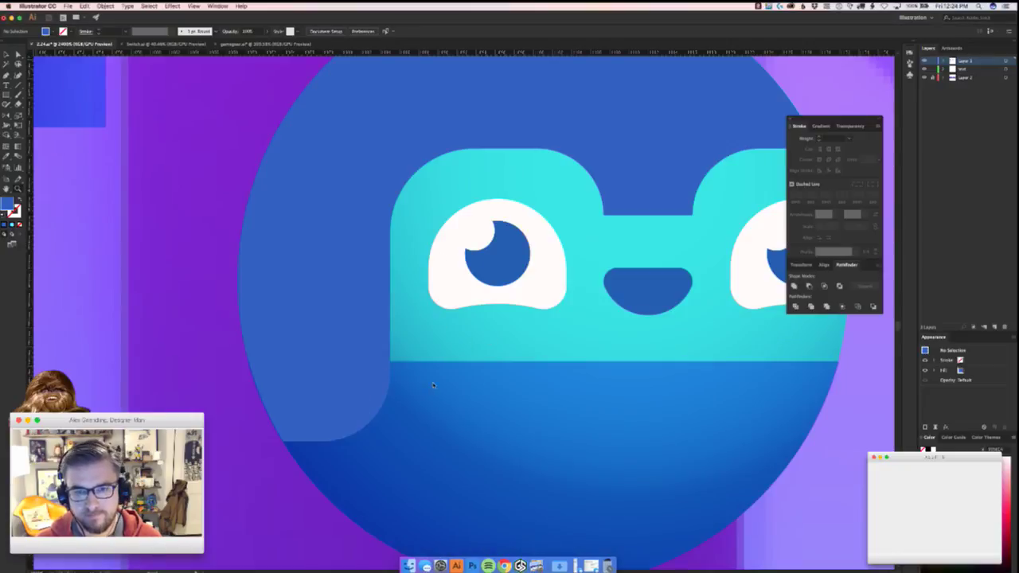
pyautogui.click(519, 565)
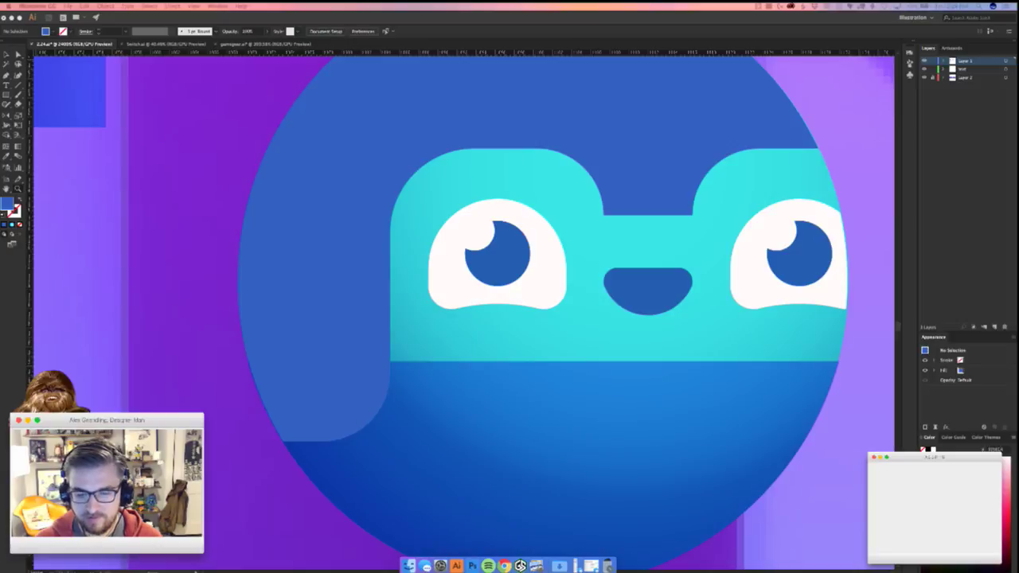
pyautogui.click(341, 371)
pyautogui.press('v')
pyautogui.moveTo(506, 365); pyautogui.dragTo(449, 395)
pyautogui.moveTo(395, 364); pyautogui.dragTo(351, 263)
pyautogui.press('a')
pyautogui.click(361, 130)
pyautogui.press('z')
pyautogui.press('v')
pyautogui.moveTo(372, 166); pyautogui.dragTo(375, 103)
pyautogui.press('Delete')
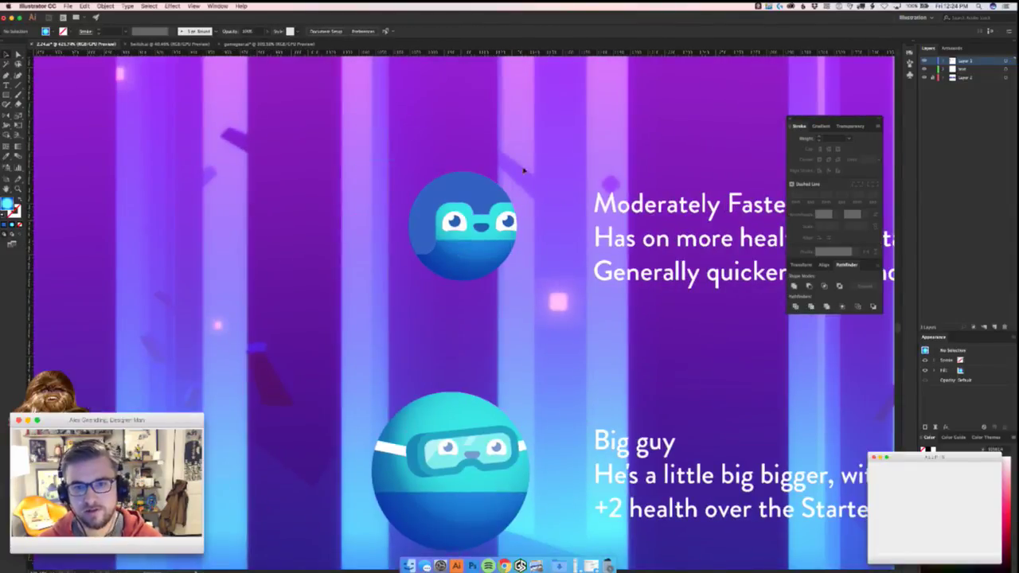
# - Duplicate the Moderately Faster ball with its helmet, placing the copy beside the original on its left
pyautogui.hscroll(-3, 523, 159)
pyautogui.scroll(2, 523, 159)
pyautogui.click(591, 327)
pyautogui.press('super+shift+a')
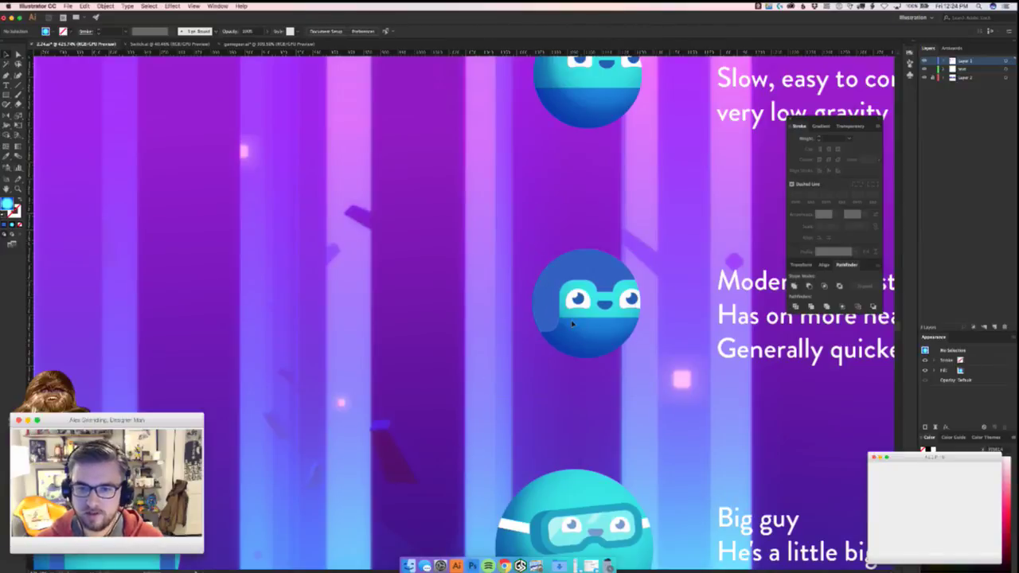
pyautogui.click(599, 285)
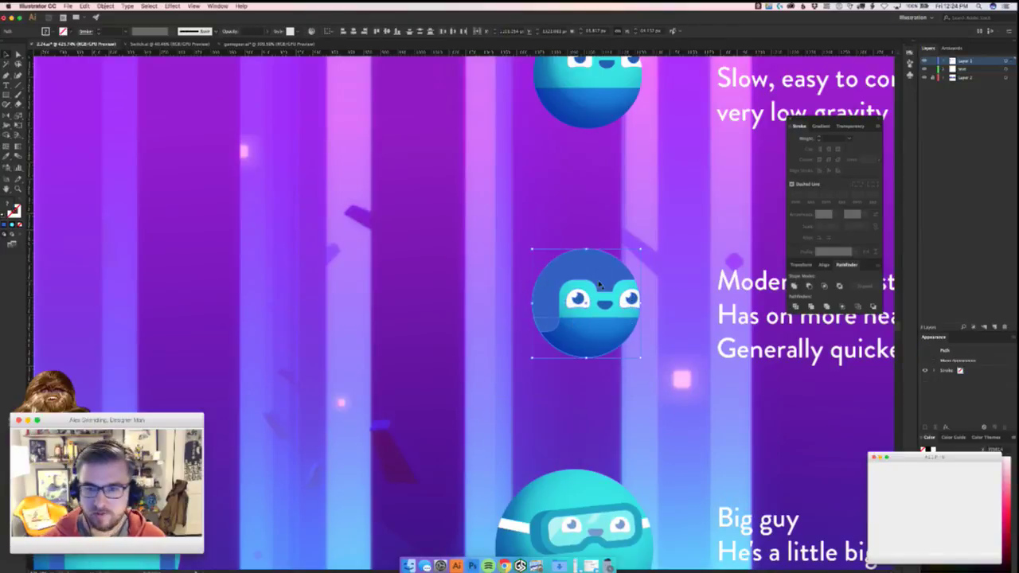
pyautogui.moveTo(599, 342); pyautogui.dragTo(388, 344)
pyautogui.press('super+shift+a')
pyautogui.scroll(5, 472, 229)
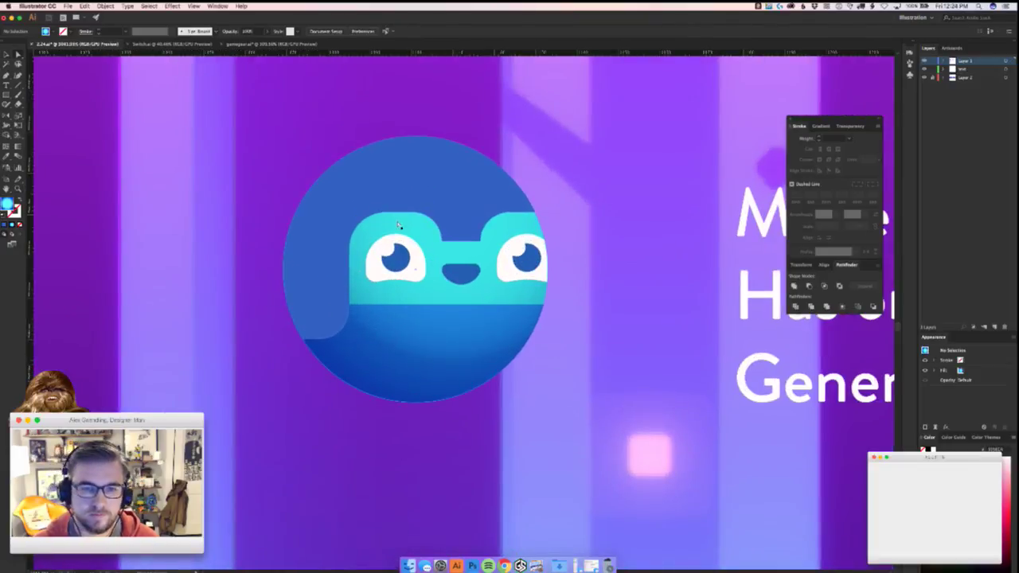
pyautogui.click(428, 233)
pyautogui.moveTo(428, 233); pyautogui.dragTo(452, 199)
pyautogui.press('super+z')
pyautogui.press('super+2')
pyautogui.press('super+z')
pyautogui.press('super+shift+a')
pyautogui.click(393, 281)
pyautogui.press('super+shift+a')
pyautogui.scroll(1, 377, 234)
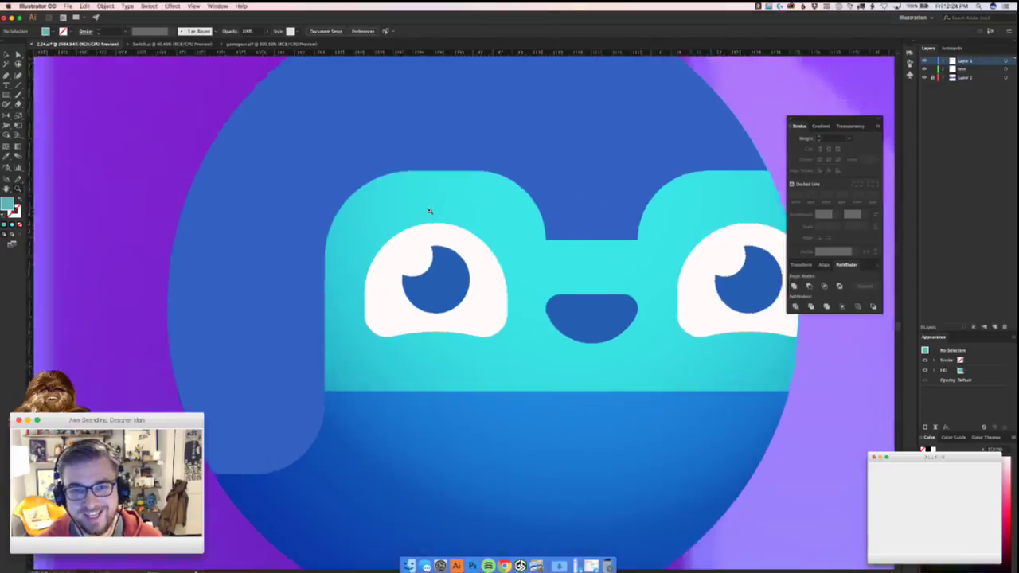
# - Lower the helmet's brow edges and nose bridge by moving their anchor points closer to the eyes and mouth
pyautogui.scroll(2, 356, 238)
pyautogui.moveTo(645, 210); pyautogui.dragTo(647, 211)
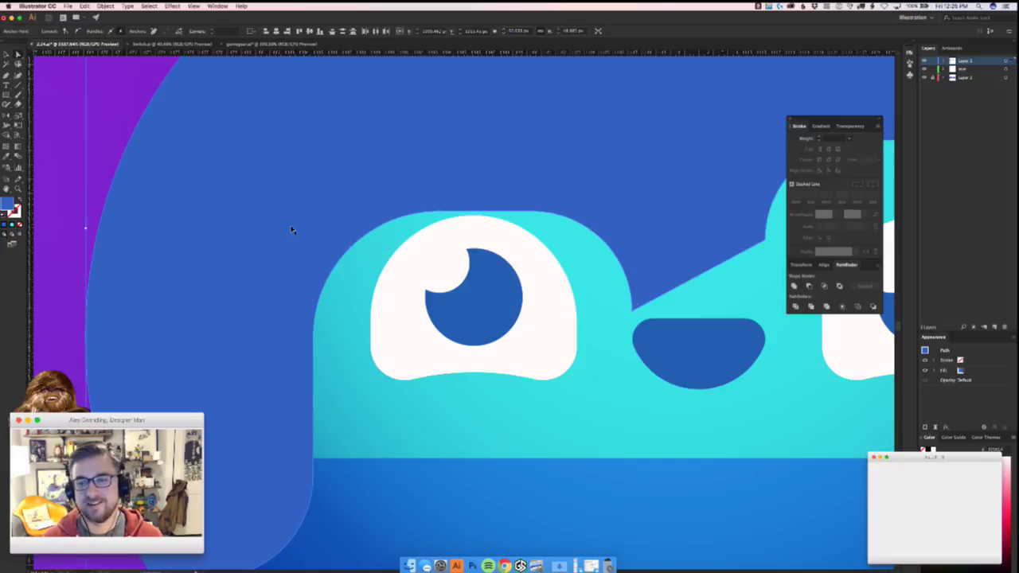
pyautogui.hscroll(5, 442, 398)
pyautogui.scroll(2, 441, 398)
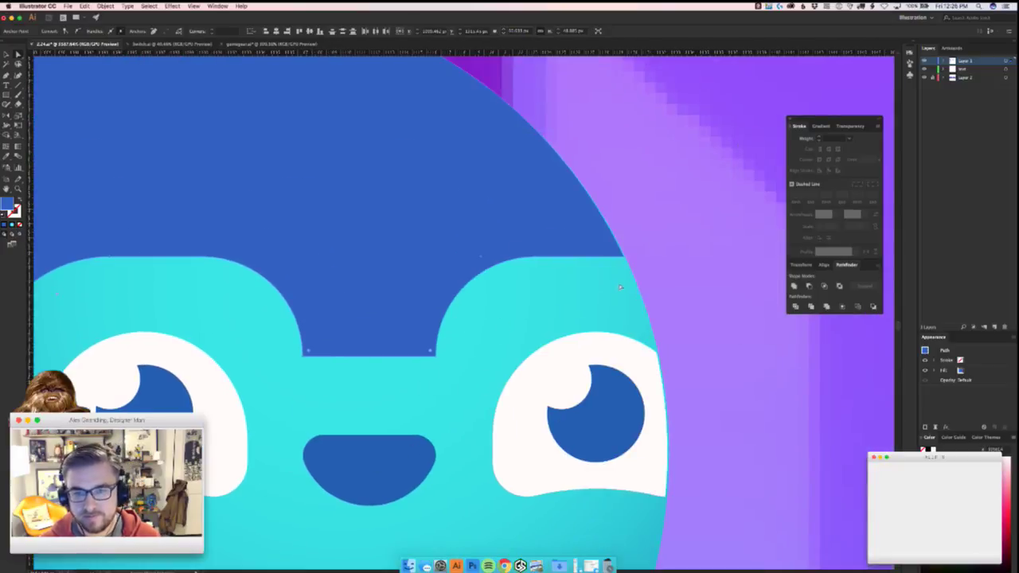
pyautogui.scroll(-6, 430, 290)
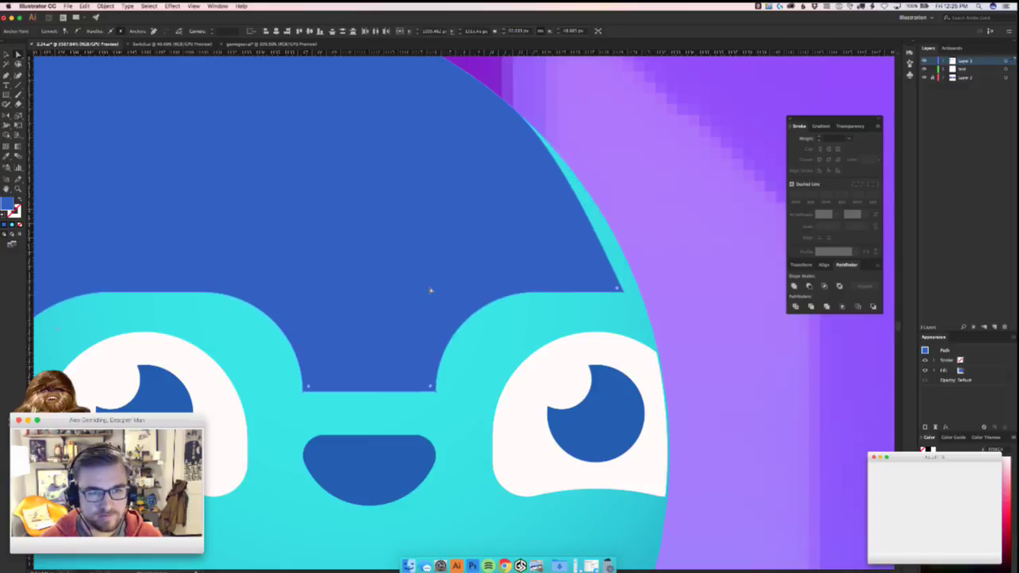
pyautogui.scroll(3, 384, 265)
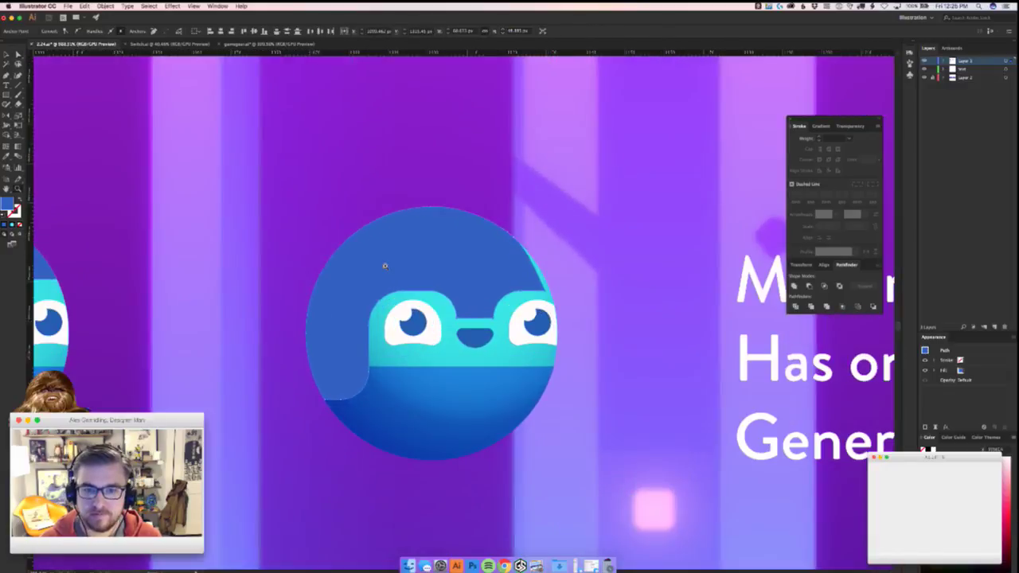
pyautogui.press('v')
pyautogui.press('shift+super+a')
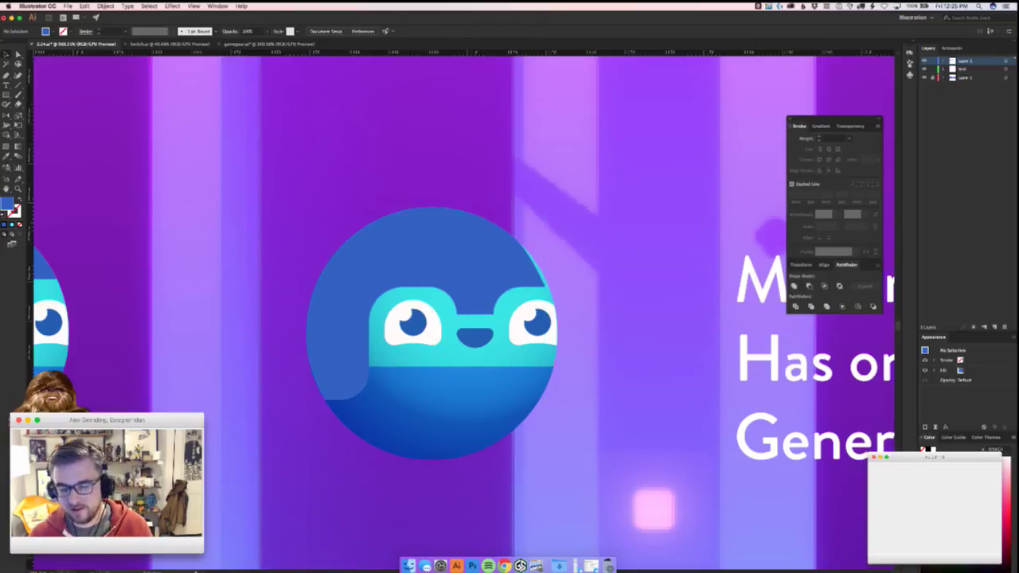
pyautogui.press('super+Tab')
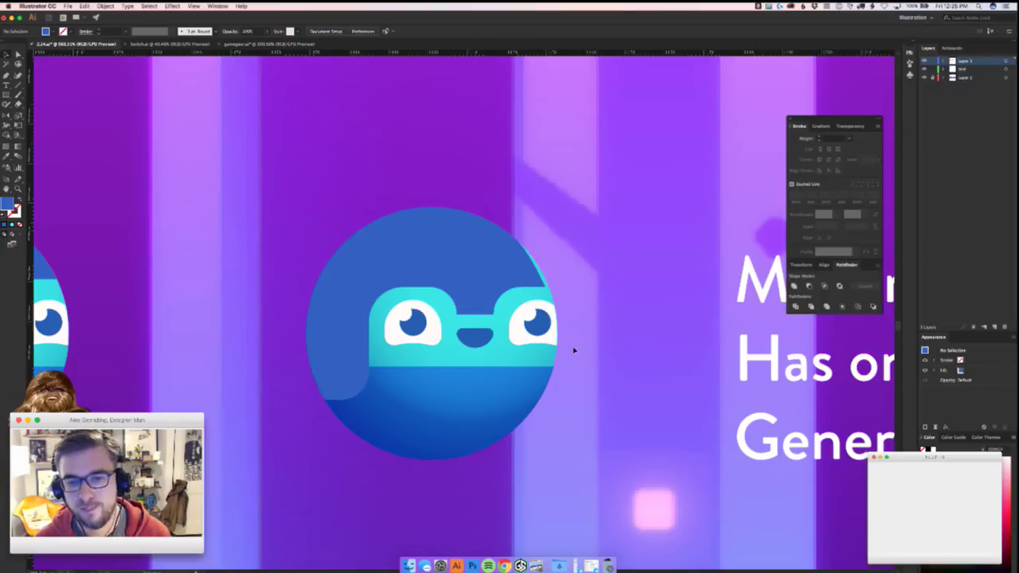
# - Offset the path of the ball's left eye white by 4 px, keeping the enlarged copy around the eye
pyautogui.click(477, 311)
pyautogui.press('super+equal')
pyautogui.press('super+equal')
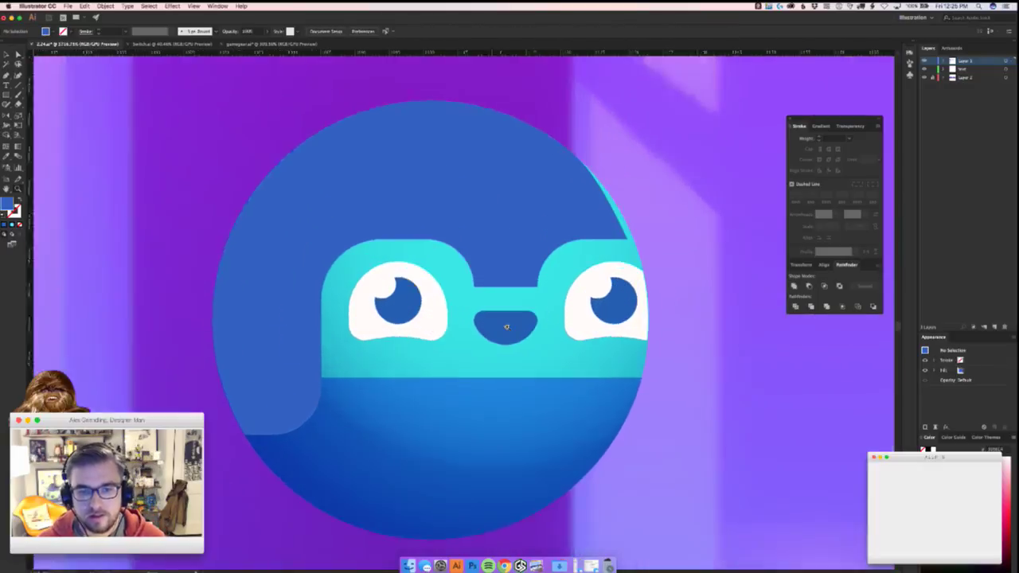
pyautogui.click(449, 337)
pyautogui.press('super+z')
pyautogui.click(172, 5)
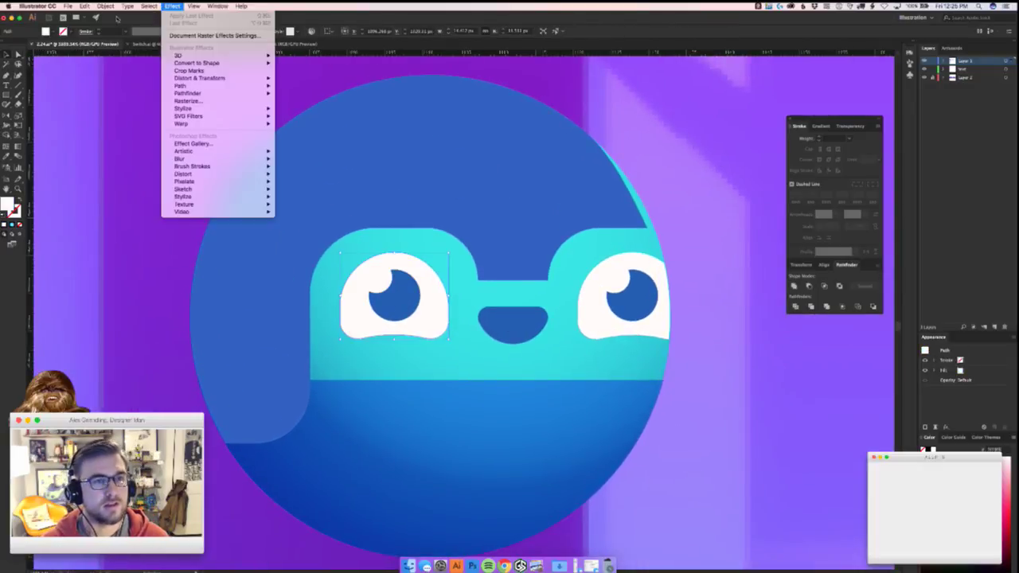
pyautogui.moveTo(132, 168)
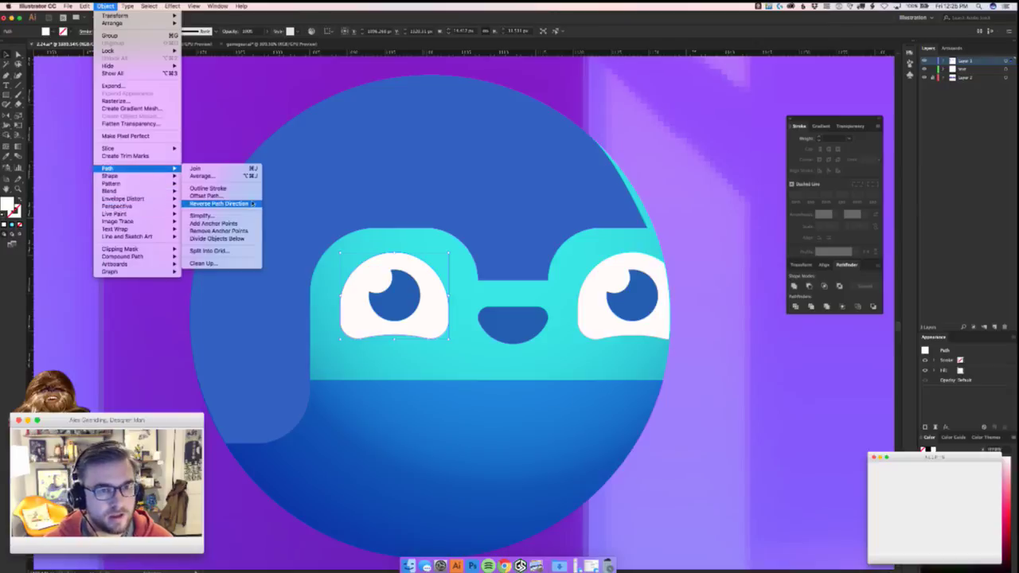
pyautogui.click(243, 202)
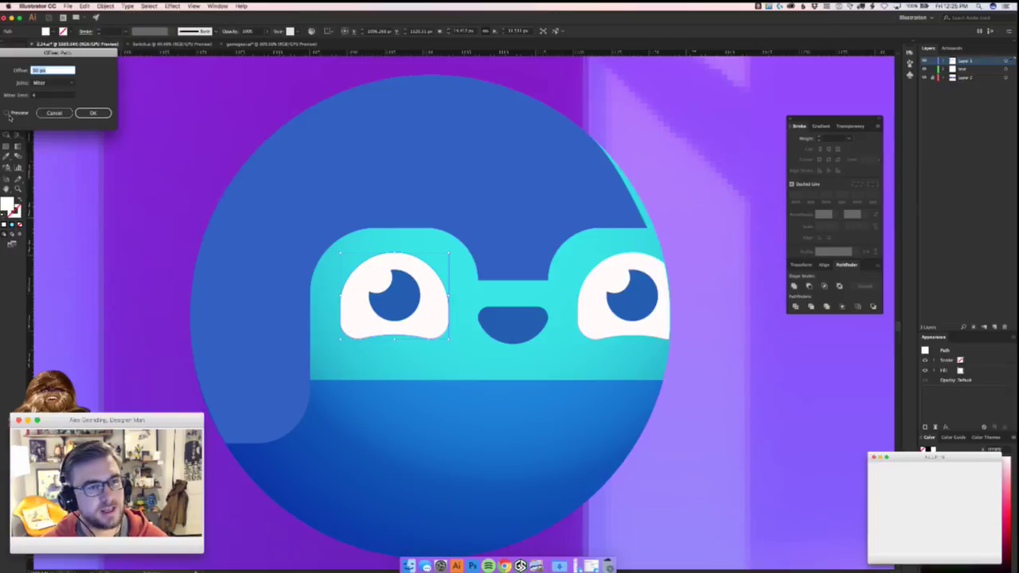
pyautogui.click(8, 113)
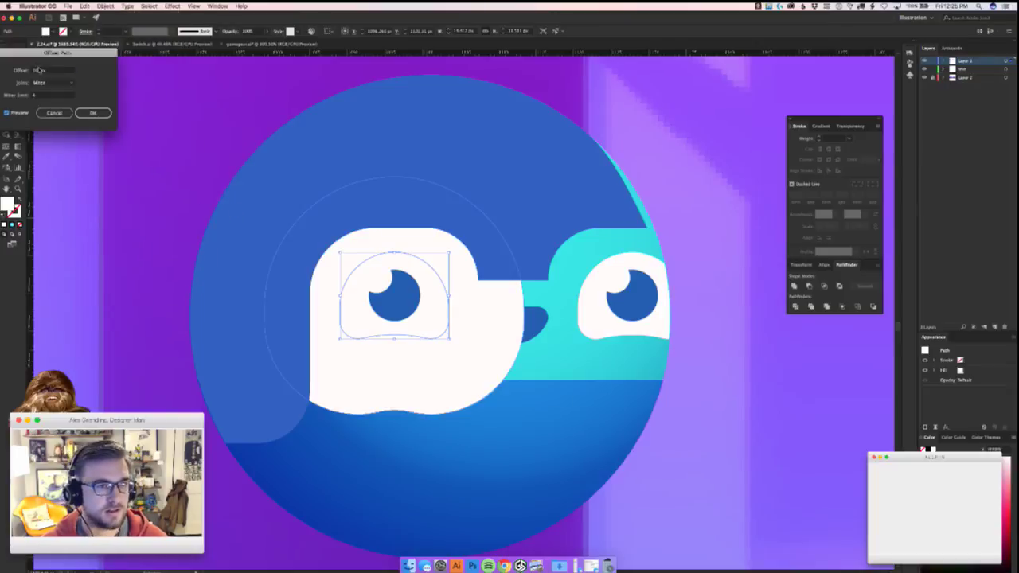
pyautogui.click(30, 70)
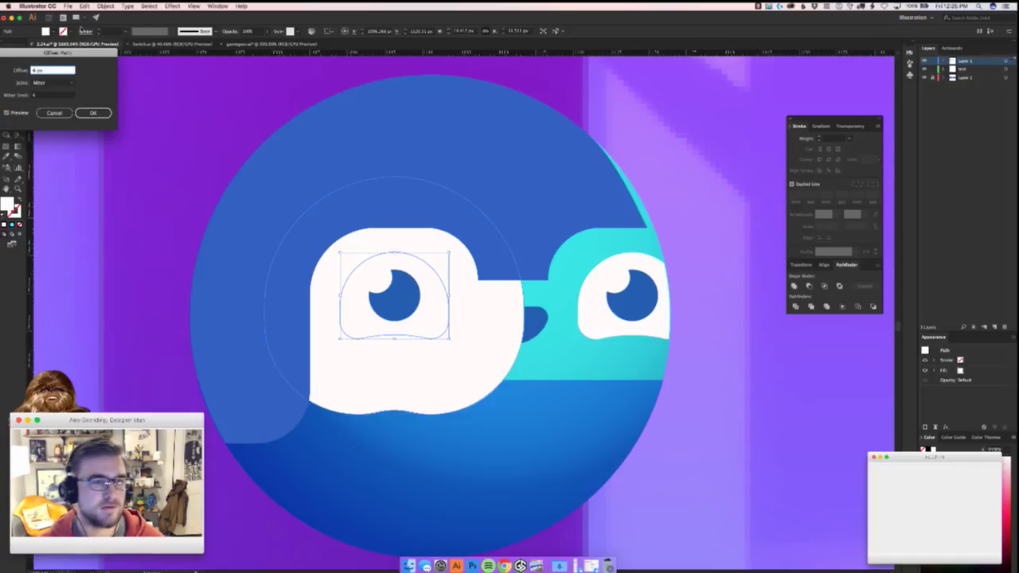
pyautogui.click(53, 96)
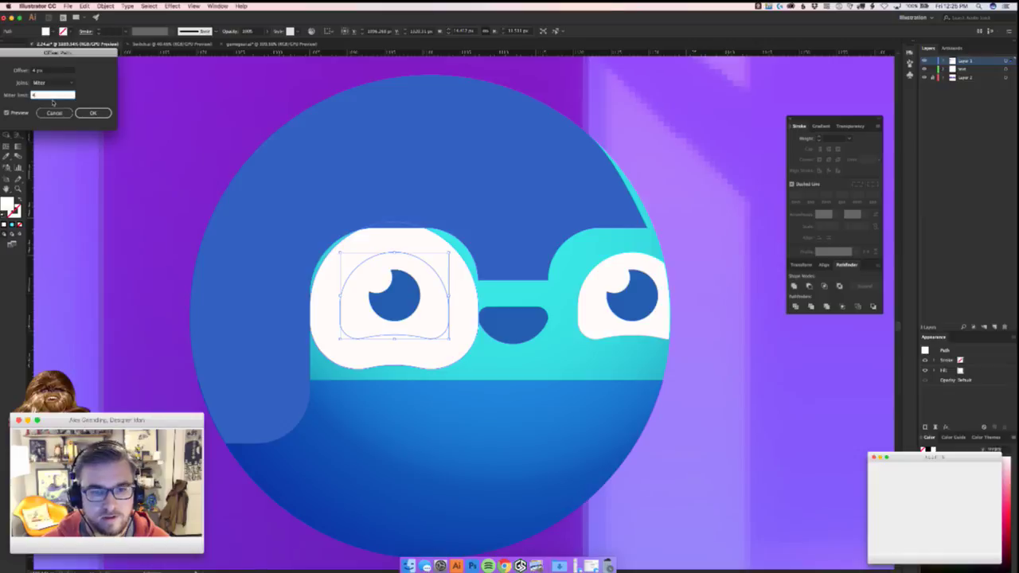
pyautogui.click(100, 112)
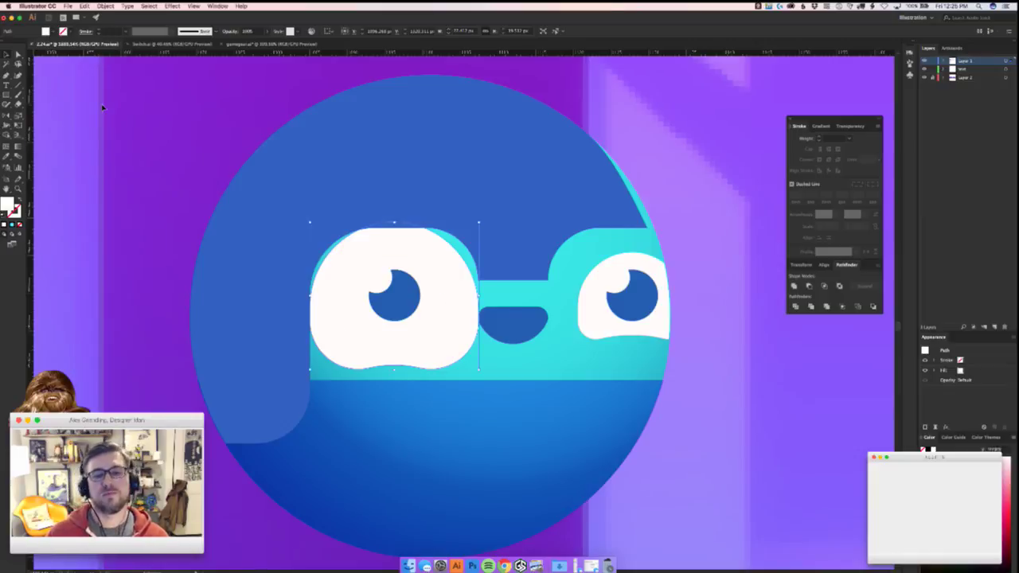
pyautogui.press('Delete')
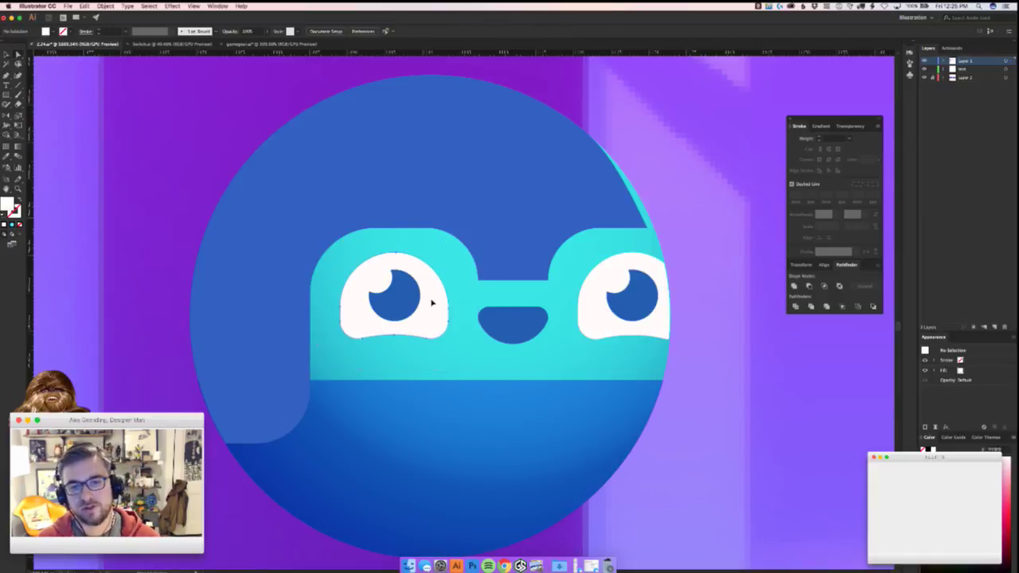
pyautogui.press('super+z')
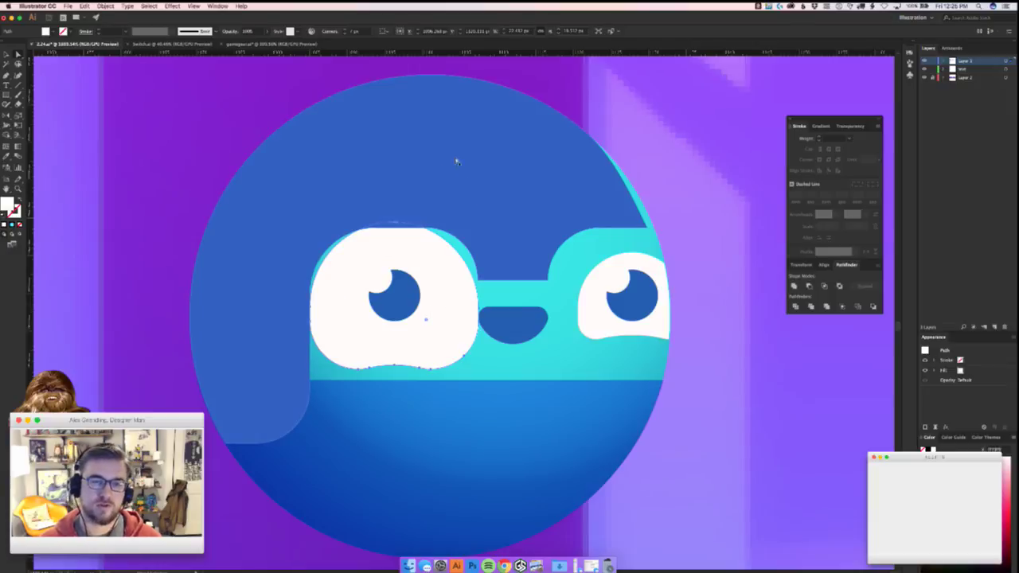
# - Replace the helmet's rounded edge above the left eye with a straight edge crossing the enlarged eye shape
pyautogui.click(325, 274)
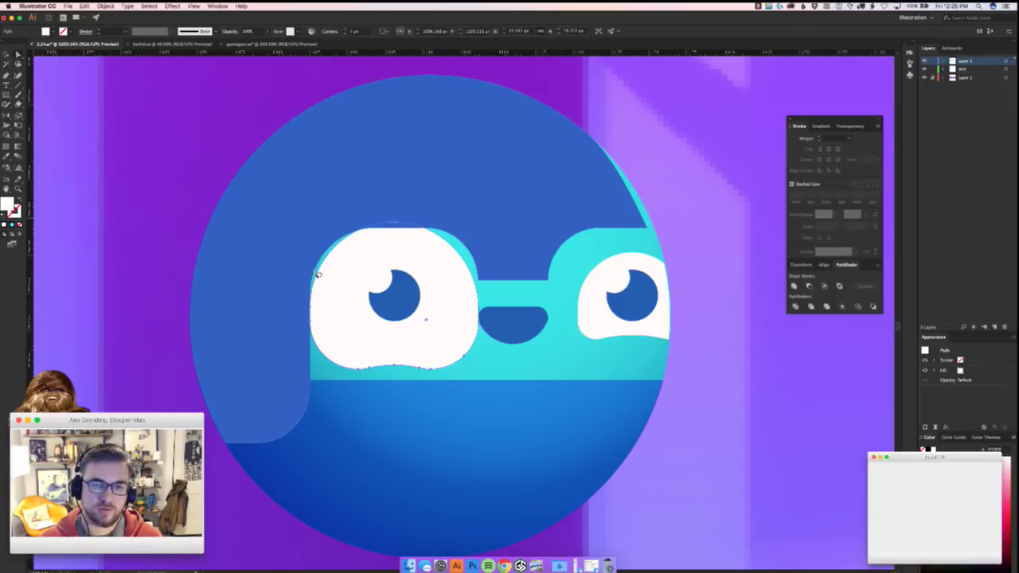
pyautogui.click(317, 276)
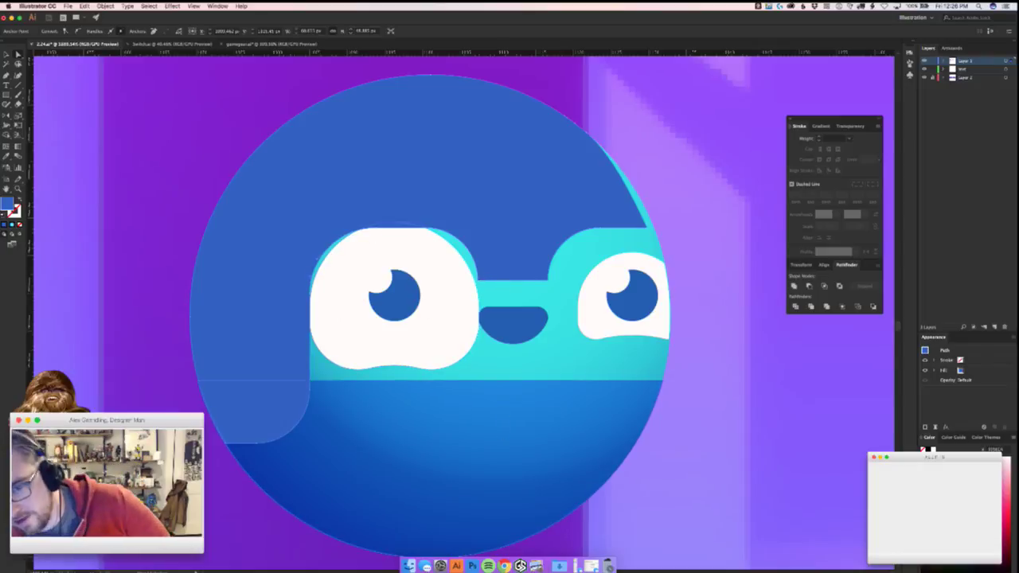
pyautogui.click(344, 242)
pyautogui.moveTo(344, 242); pyautogui.dragTo(380, 229)
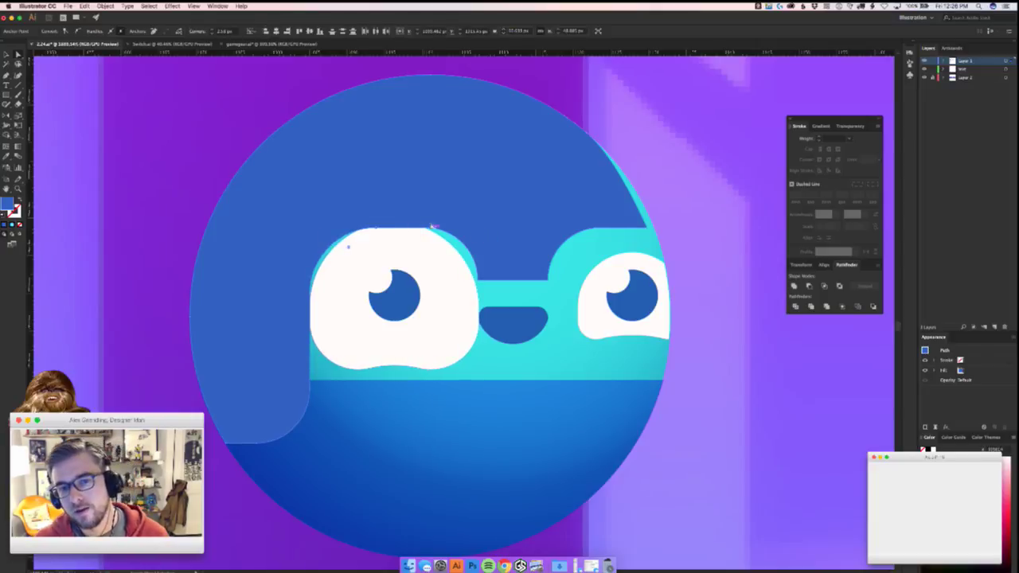
pyautogui.press('super+z')
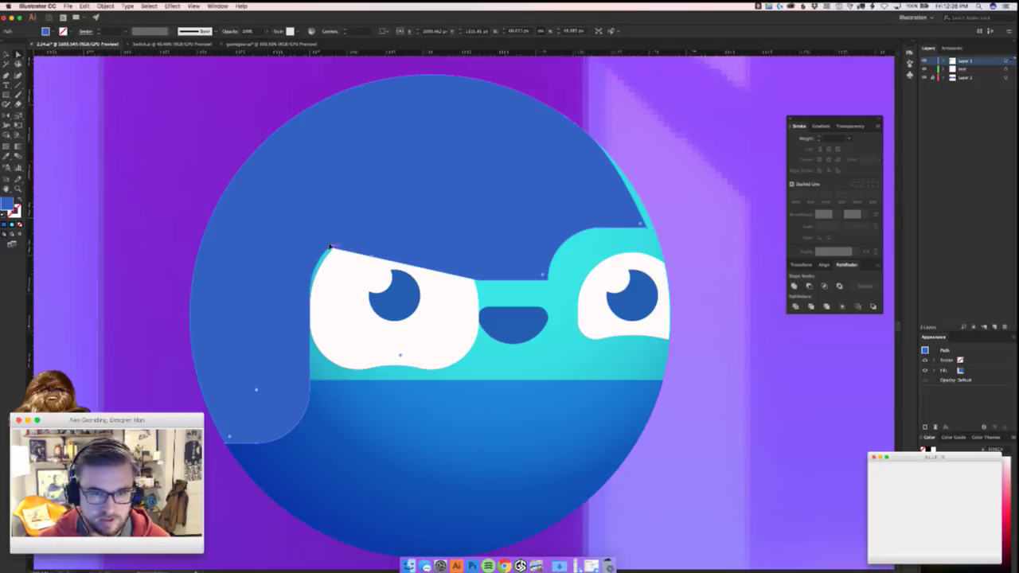
pyautogui.press('super+z')
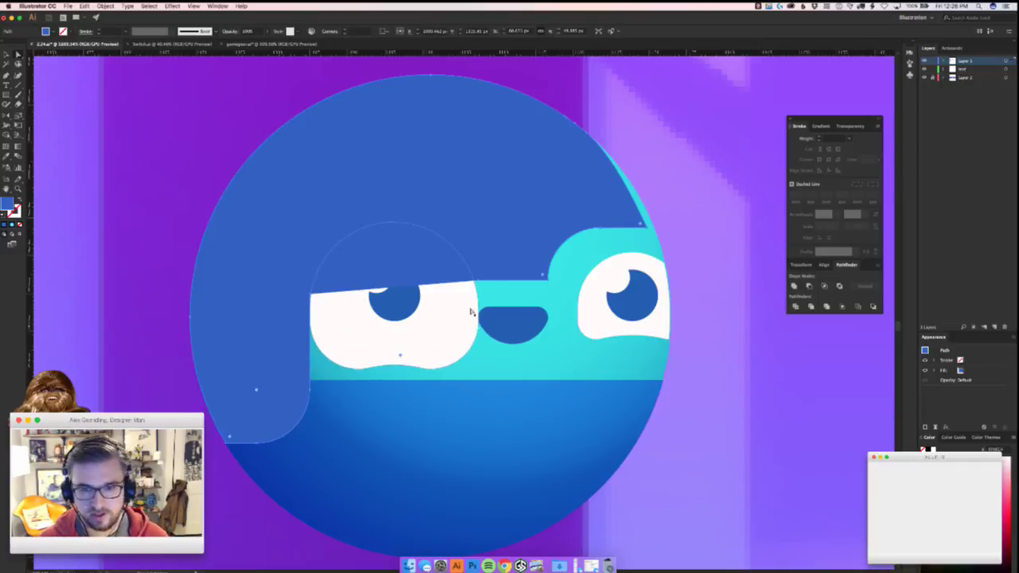
pyautogui.click(319, 307)
pyautogui.press('a')
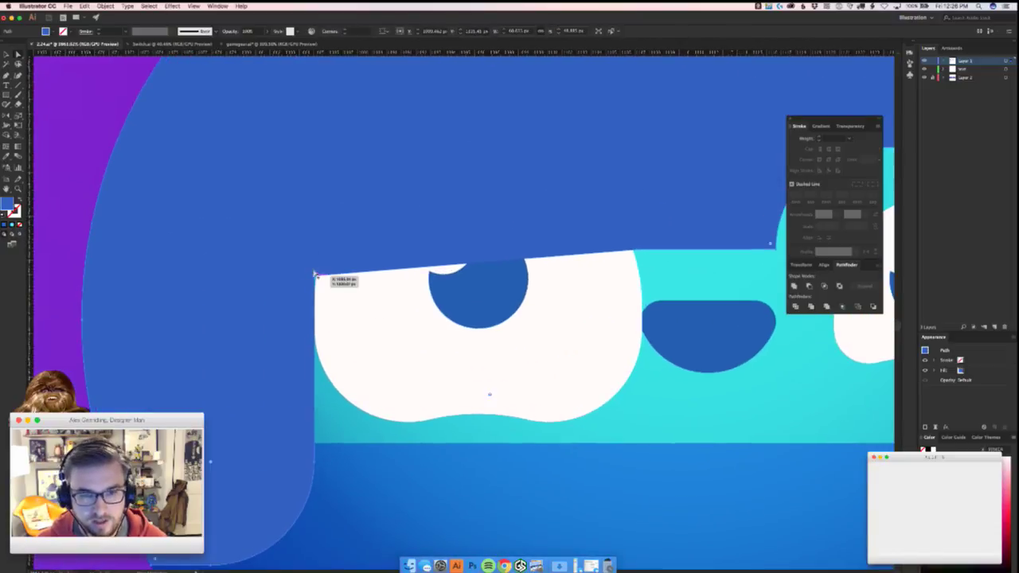
pyautogui.moveTo(315, 274); pyautogui.dragTo(316, 304)
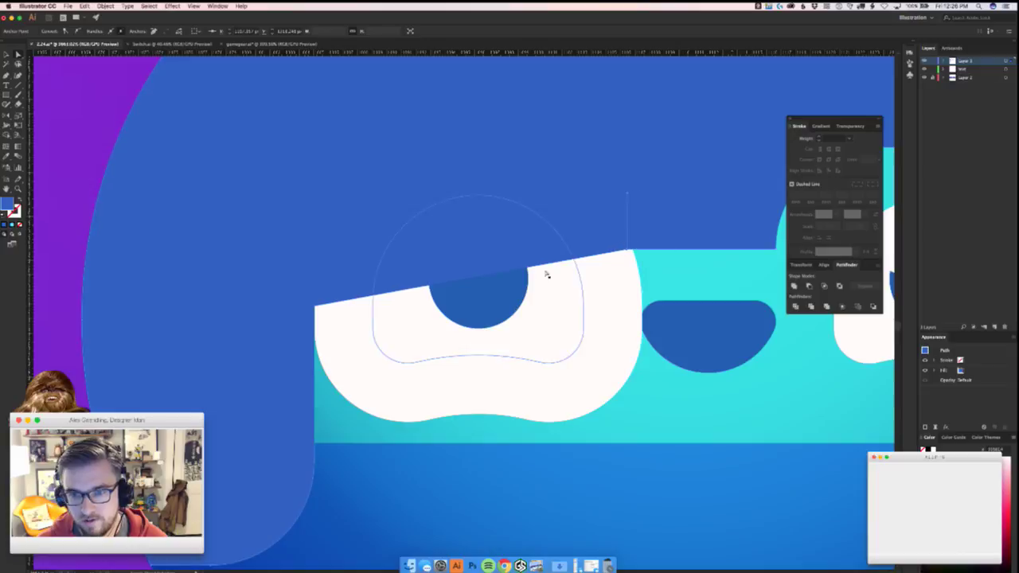
# - Subtract the enlarged eye shape from the helmet with Minus Back so the opening curves around the left eye
pyautogui.moveTo(419, 315); pyautogui.dragTo(237, 407)
pyautogui.click(237, 407)
pyautogui.moveTo(427, 392); pyautogui.dragTo(375, 397)
pyautogui.moveTo(419, 319); pyautogui.dragTo(424, 383)
pyautogui.press('Delete')
pyautogui.click(422, 254)
pyautogui.hotkey('ctrl', 'z')
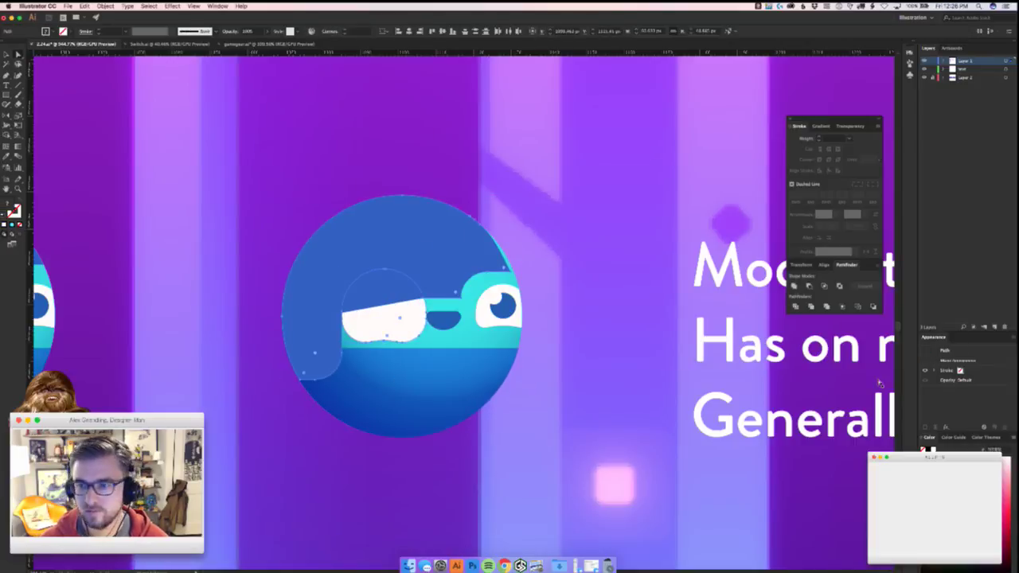
pyautogui.click(873, 307)
pyautogui.click(596, 353)
# - Compare the two Moderately Faster helmet versions and examine the earlier orange ball with the white-striped blue helmet
pyautogui.press('super+minus')
pyautogui.press('super+minus')
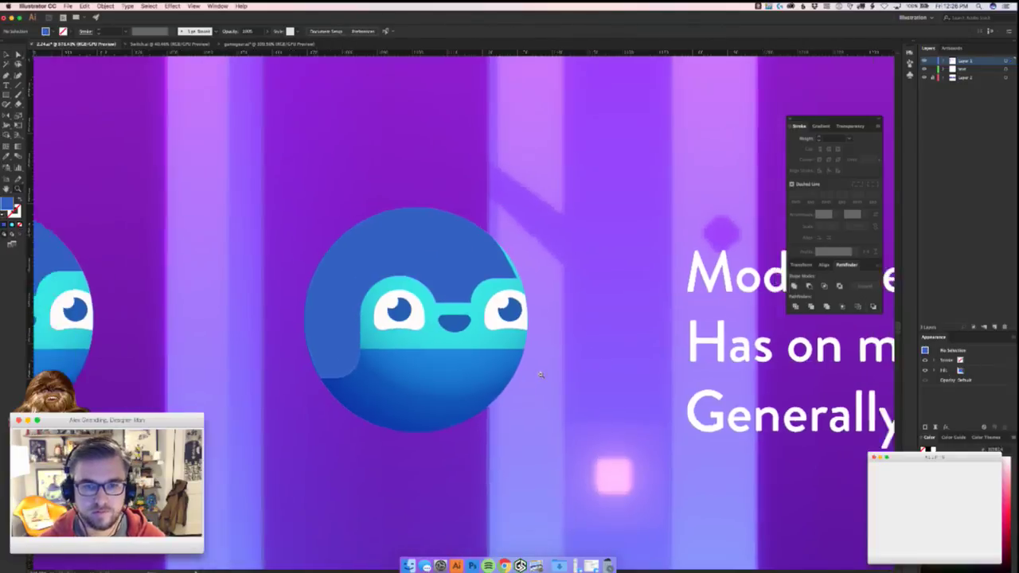
pyautogui.press('super+equal')
pyautogui.press('super+equal')
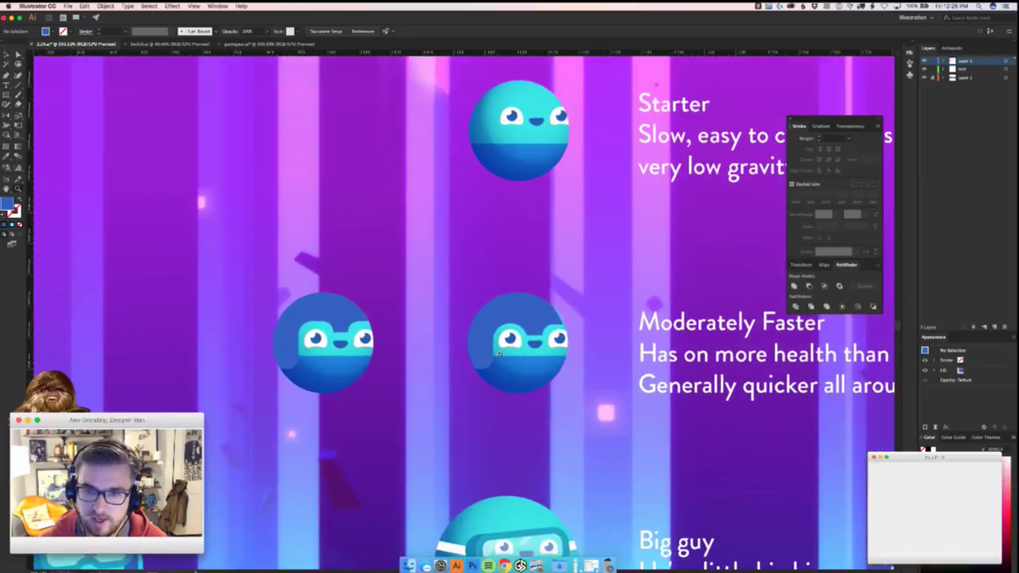
pyautogui.scroll(2, 597, 359)
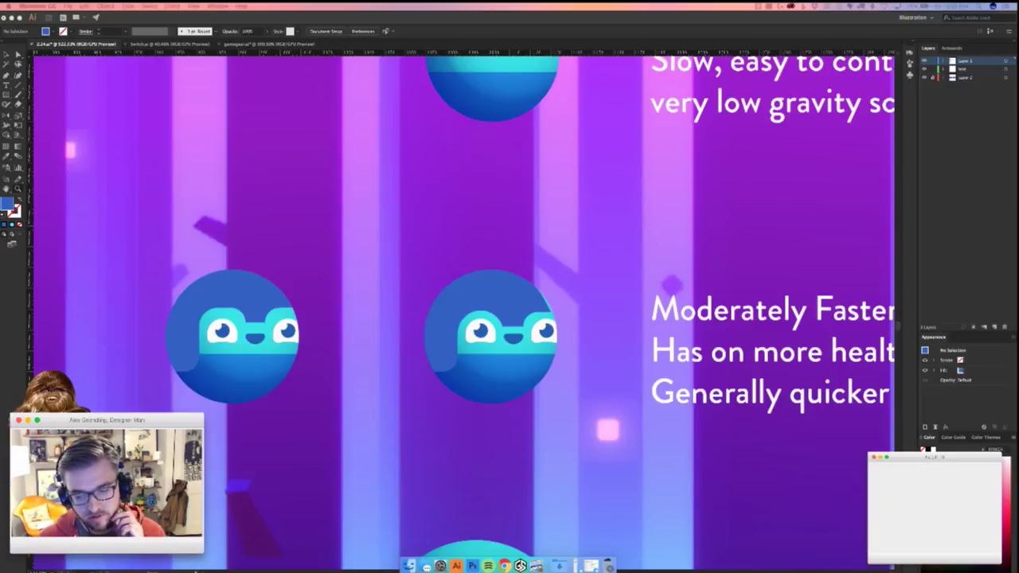
pyautogui.click(625, 455)
pyautogui.moveTo(625, 455); pyautogui.dragTo(434, 493)
pyautogui.moveTo(433, 497); pyautogui.dragTo(765, 434)
pyautogui.scroll(-3, 318, 433)
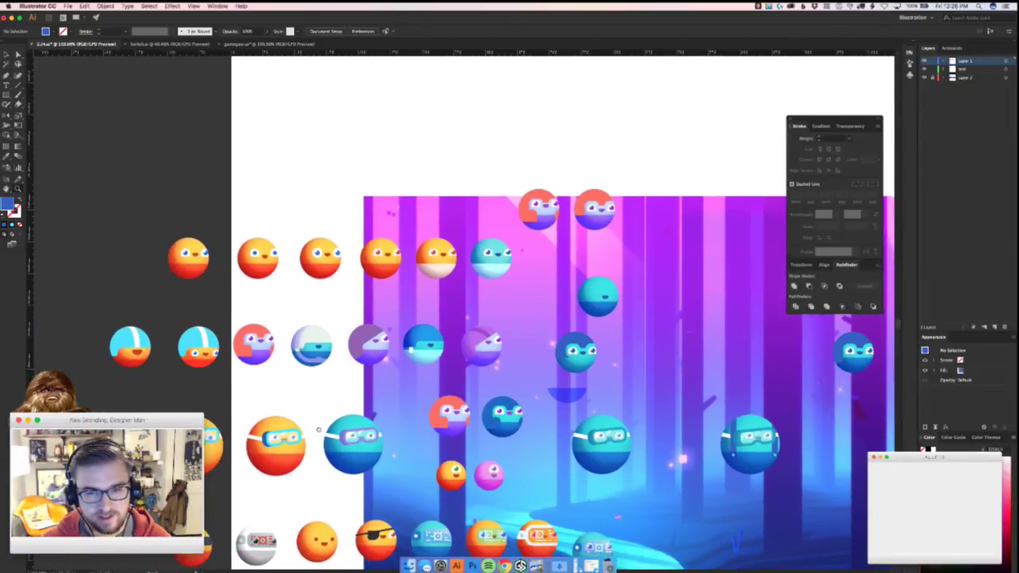
pyautogui.scroll(6, 462, 374)
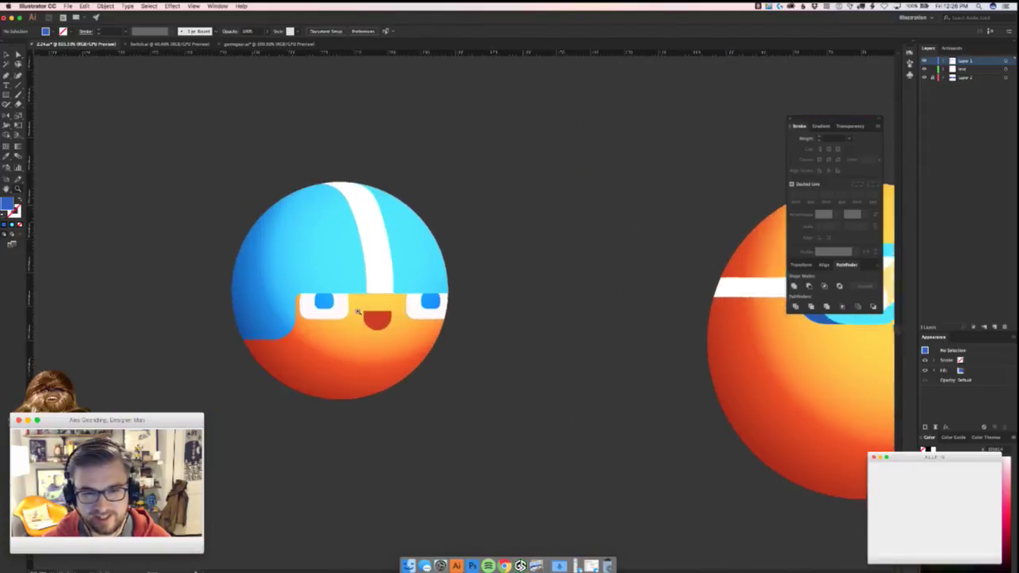
# - Compare the orange ball's striped helmet with the Moderately Faster ball, inspecting the helmet opening around its right eye
pyautogui.scroll(3, 340, 315)
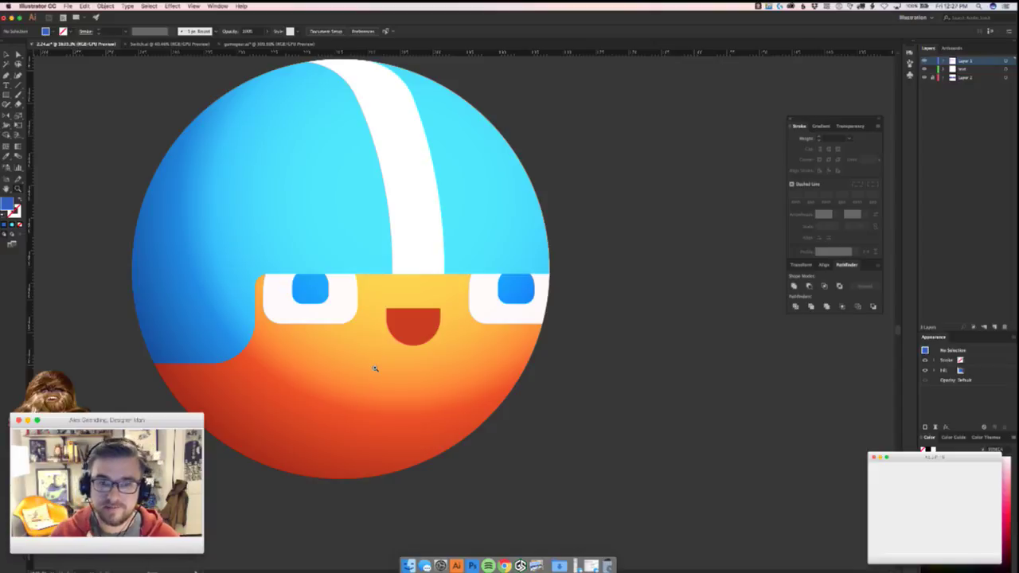
pyautogui.moveTo(630, 261); pyautogui.dragTo(399, 300)
pyautogui.moveTo(780, 369); pyautogui.dragTo(278, 373)
pyautogui.moveTo(558, 381); pyautogui.dragTo(117, 407)
pyautogui.moveTo(523, 379); pyautogui.dragTo(302, 473)
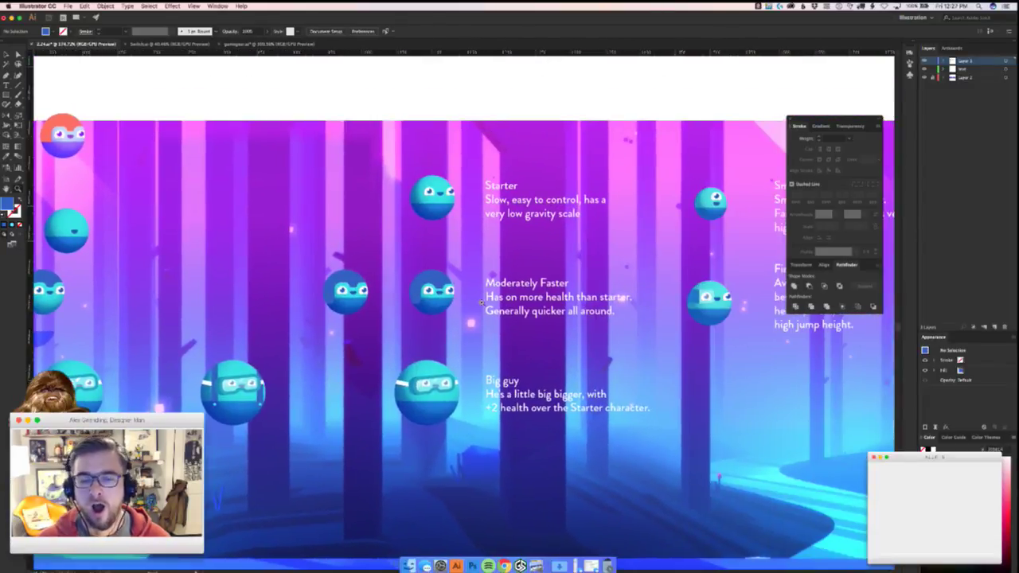
pyautogui.moveTo(432, 253); pyautogui.dragTo(565, 252)
pyautogui.moveTo(465, 355); pyautogui.dragTo(462, 280)
pyautogui.press('a')
pyautogui.press('super+z')
pyautogui.press('v')
pyautogui.moveTo(408, 345); pyautogui.dragTo(509, 294)
pyautogui.press('super+z')
pyautogui.moveTo(585, 396); pyautogui.dragTo(760, 381)
pyautogui.click(561, 331)
pyautogui.moveTo(583, 358); pyautogui.dragTo(583, 353)
pyautogui.scroll(-10, 607, 351)
pyautogui.press('a')
pyautogui.press('super+shift+a')
pyautogui.click(535, 284)
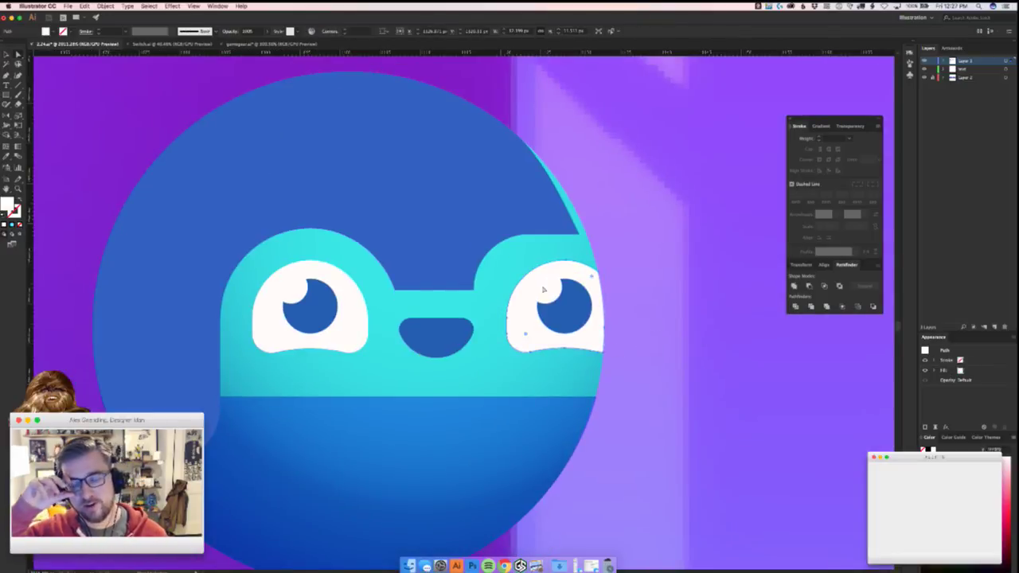
pyautogui.press('super+shift+a')
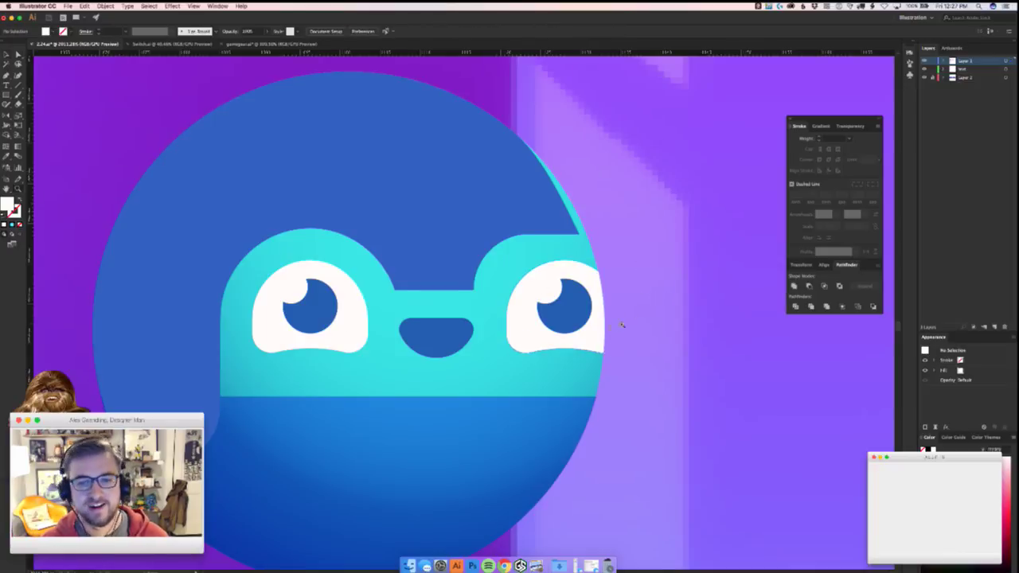
# - Reshape the straight lower edge of the orange ball's helmet into a downward brow point between the eyes
pyautogui.scroll(-15, 626, 318)
pyautogui.moveTo(177, 351); pyautogui.dragTo(297, 319)
pyautogui.scroll(15, 325, 338)
pyautogui.moveTo(252, 245); pyautogui.dragTo(482, 391)
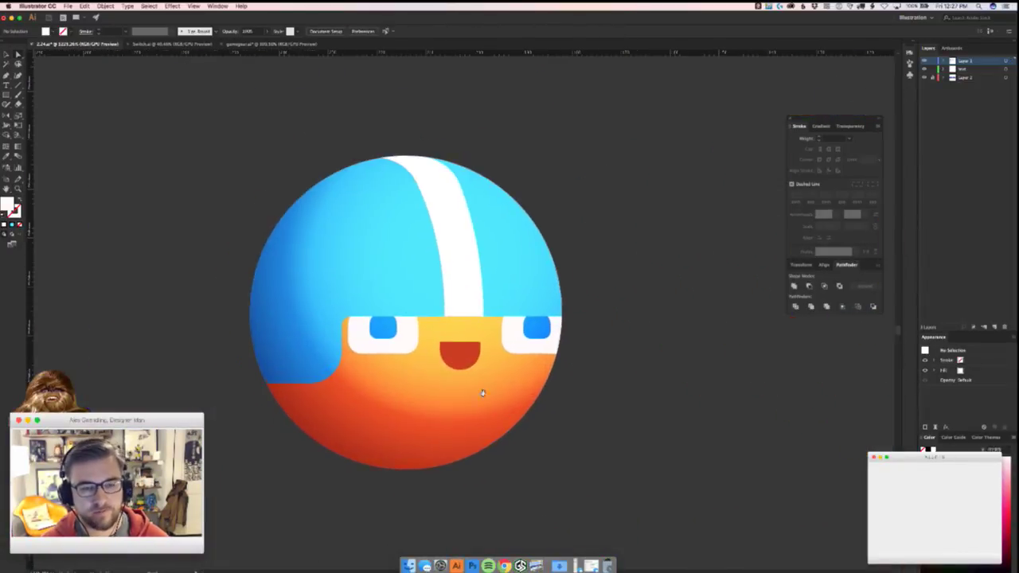
pyautogui.click(437, 268)
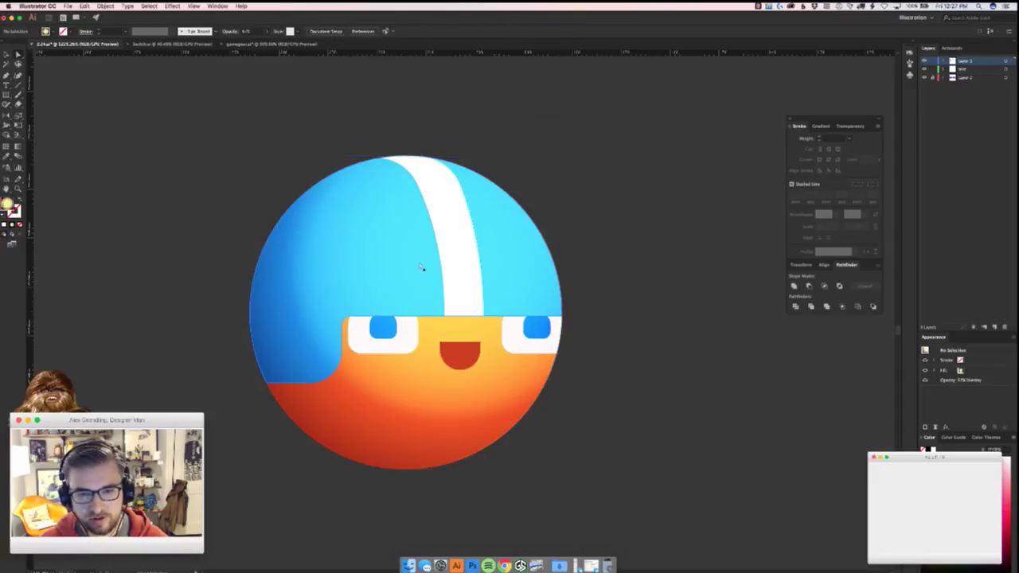
pyautogui.click(426, 314)
pyautogui.click(428, 310)
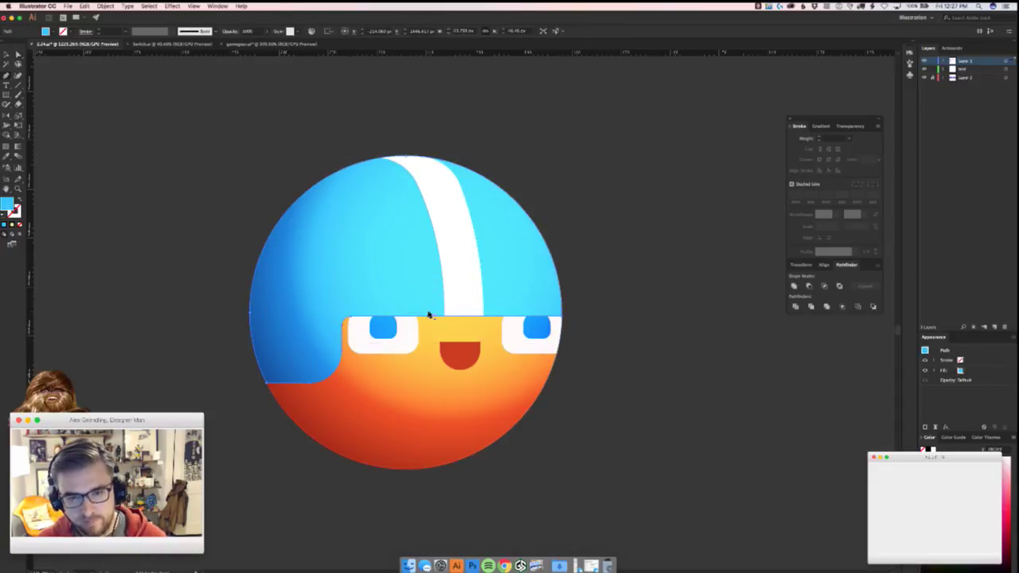
pyautogui.moveTo(427, 313); pyautogui.dragTo(441, 338)
pyautogui.press('v')
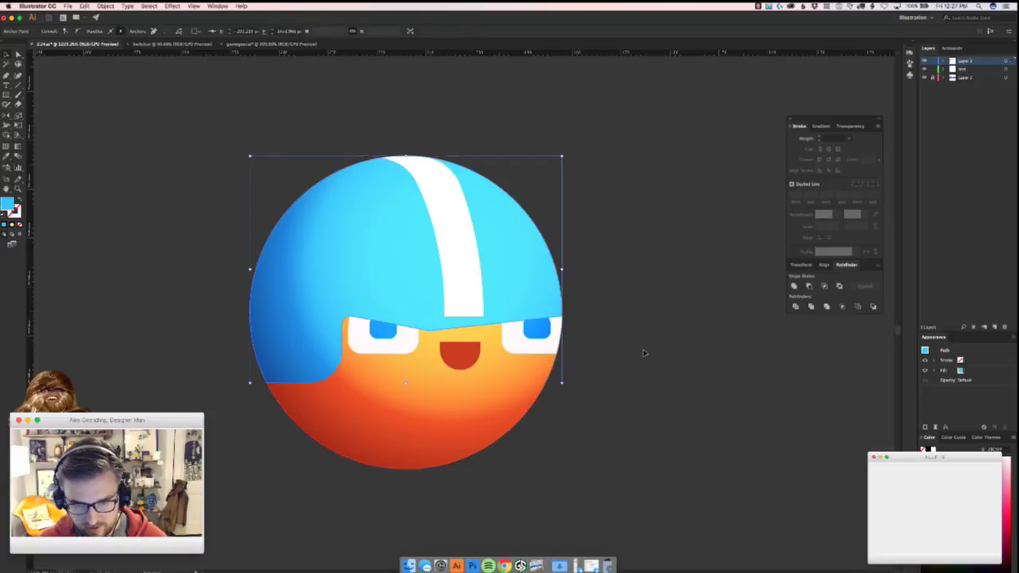
pyautogui.press('a')
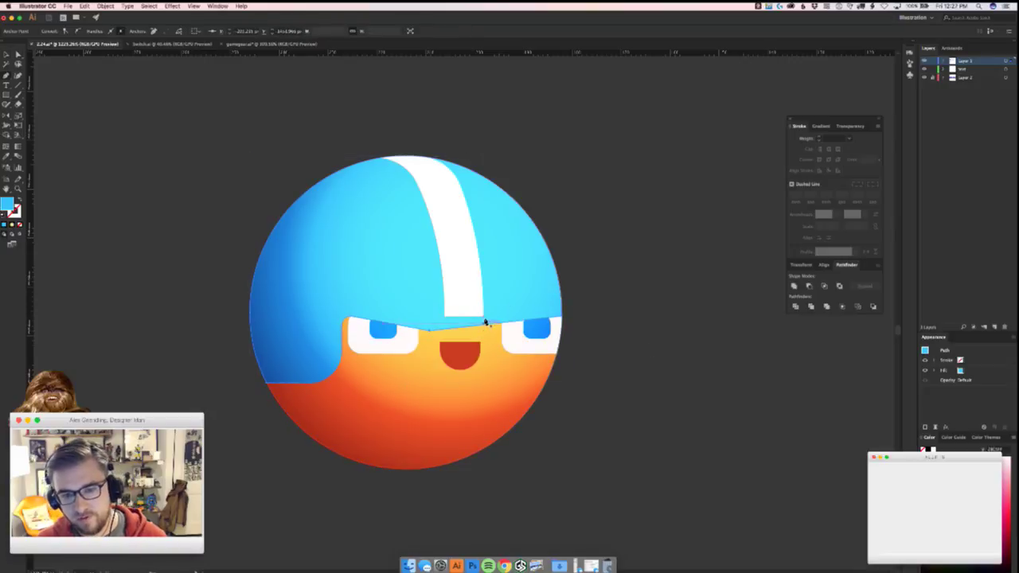
pyautogui.moveTo(486, 322); pyautogui.dragTo(509, 333)
pyautogui.click(628, 368)
pyautogui.press('v')
pyautogui.moveTo(628, 368); pyautogui.dragTo(513, 332)
pyautogui.moveTo(573, 369); pyautogui.dragTo(543, 342)
pyautogui.moveTo(476, 347); pyautogui.dragTo(645, 460)
pyautogui.moveTo(655, 410); pyautogui.dragTo(332, 391)
pyautogui.press('super+z')
# - Offset the path of the Moderately Faster ball's right eye white, keeping the enlarged copy around the eye
pyautogui.click(555, 390)
pyautogui.moveTo(586, 419); pyautogui.dragTo(45, 349)
pyautogui.moveTo(690, 329); pyautogui.dragTo(448, 377)
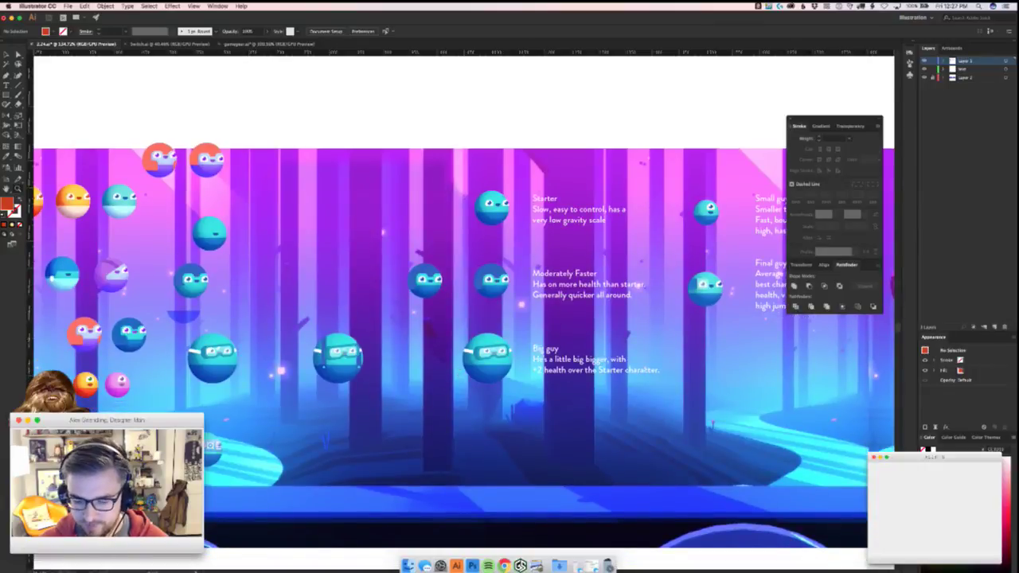
pyautogui.scroll(-2, 492, 316)
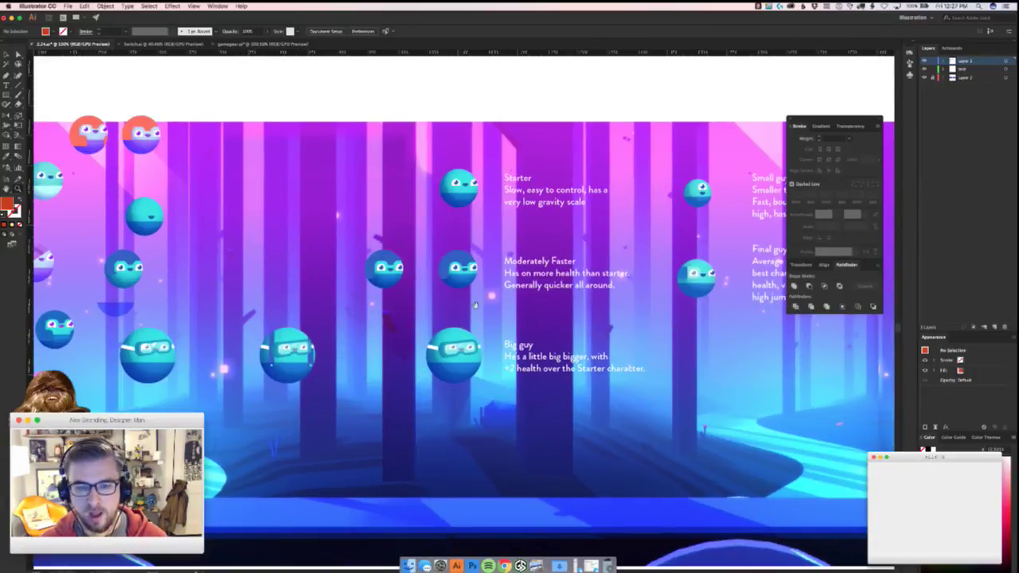
pyautogui.scroll(5, 567, 301)
pyautogui.scroll(3, 495, 380)
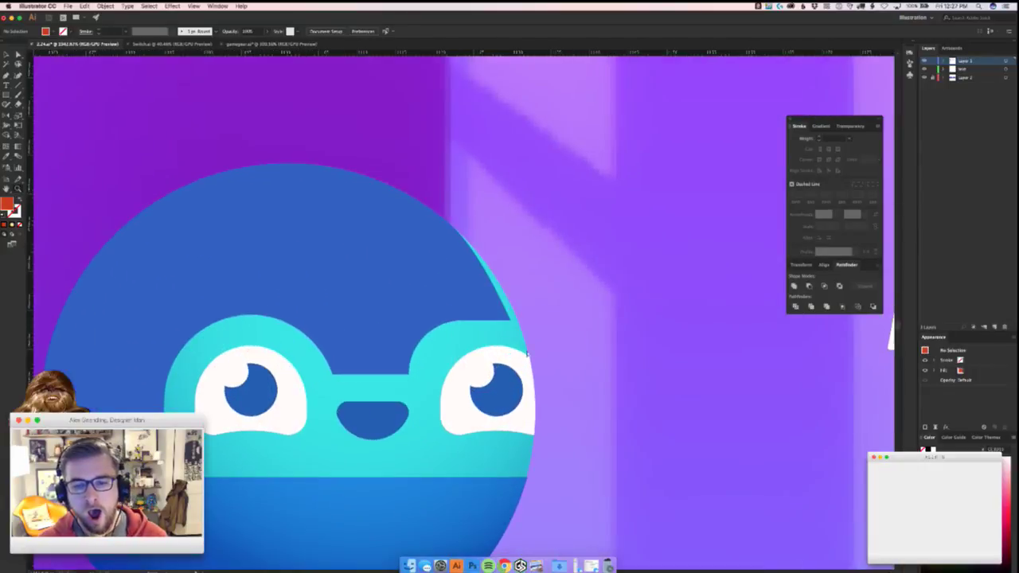
pyautogui.click(489, 357)
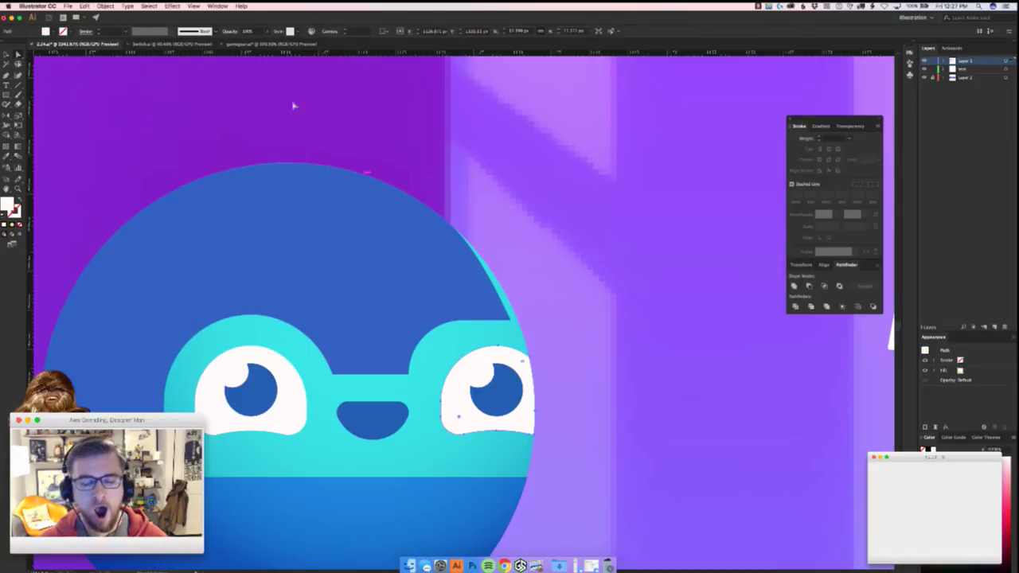
pyautogui.click(105, 6)
pyautogui.moveTo(143, 168)
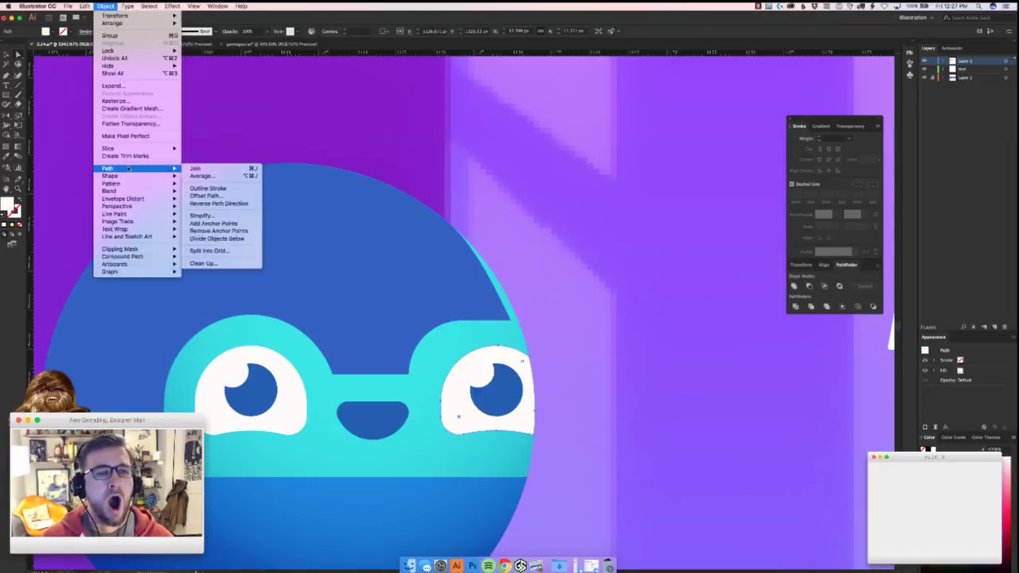
pyautogui.click(250, 196)
pyautogui.press('Return')
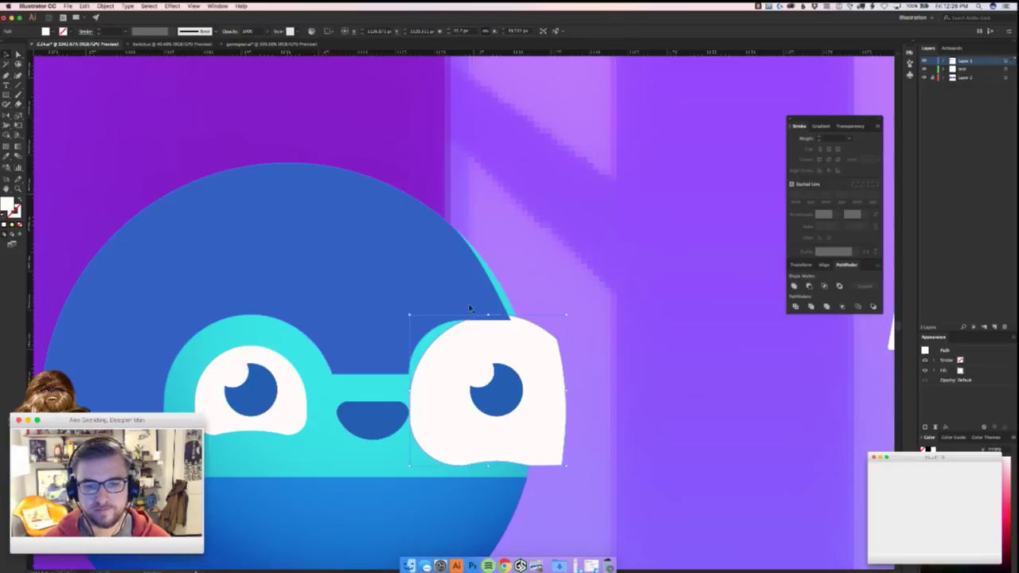
# - Extend the helmet's edge above the right eye past the ball's outline so it crosses the enlarged eye shape
pyautogui.scroll(2, 446, 380)
pyautogui.click(409, 368)
pyautogui.moveTo(490, 287); pyautogui.dragTo(615, 283)
pyautogui.click(592, 337)
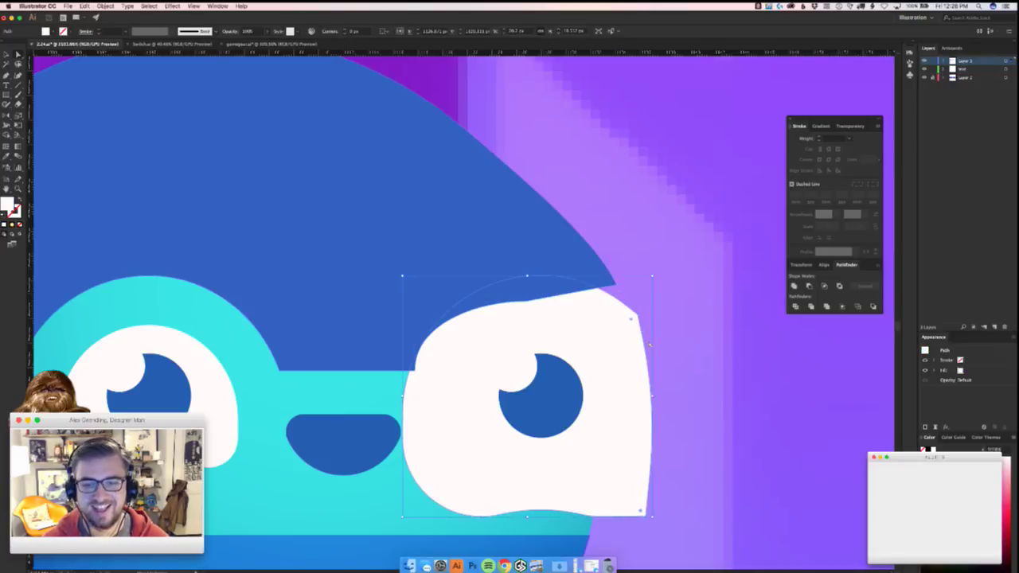
# - Subtract the enlarged eye shape from the helmet with Minus Back so the opening curves around the right eye
pyautogui.keyDown('shift'); pyautogui.click(437, 268); pyautogui.keyUp('shift')
pyautogui.press('super+shift+bracketright')
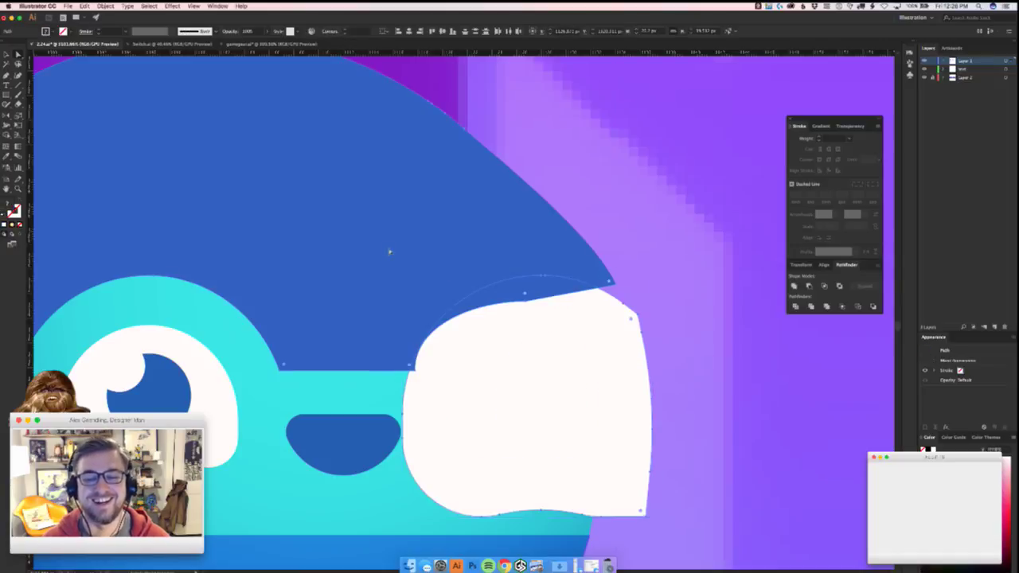
pyautogui.click(874, 306)
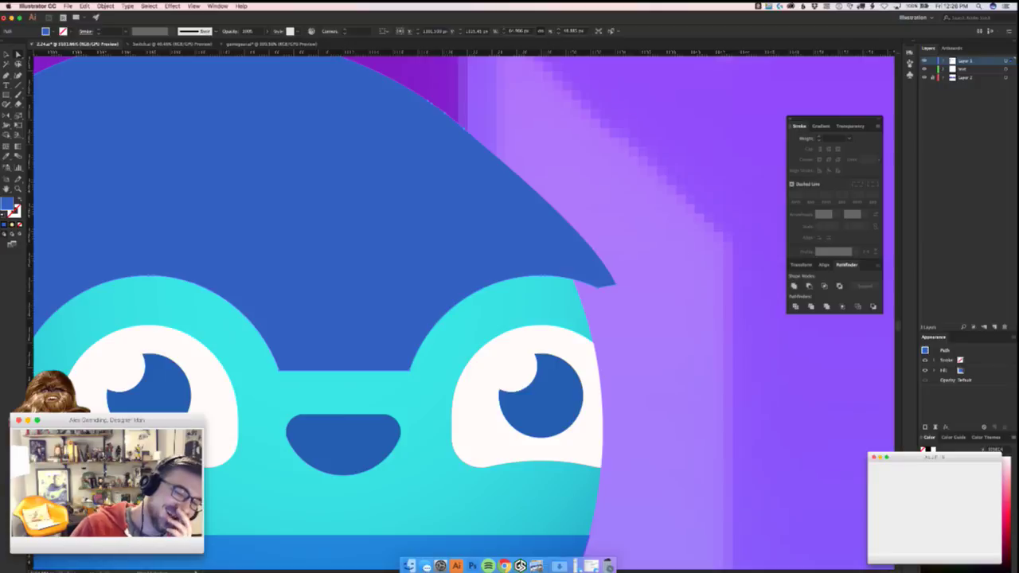
# - Trim the helmet's overhanging tip to the ball's outline by intersecting the helmet with a copy of the ball shape pasted in front
pyautogui.click(713, 369)
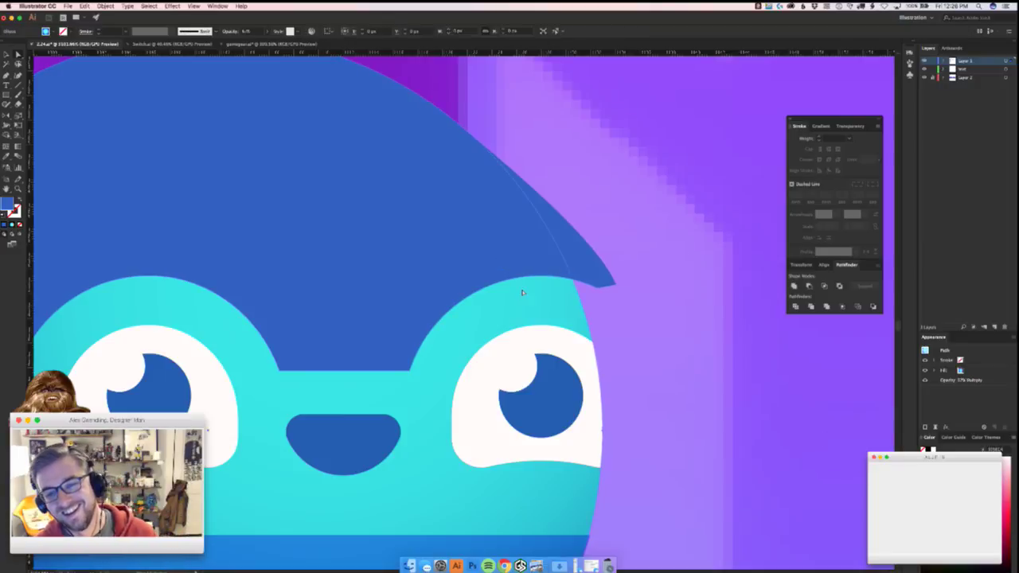
pyautogui.click(589, 258)
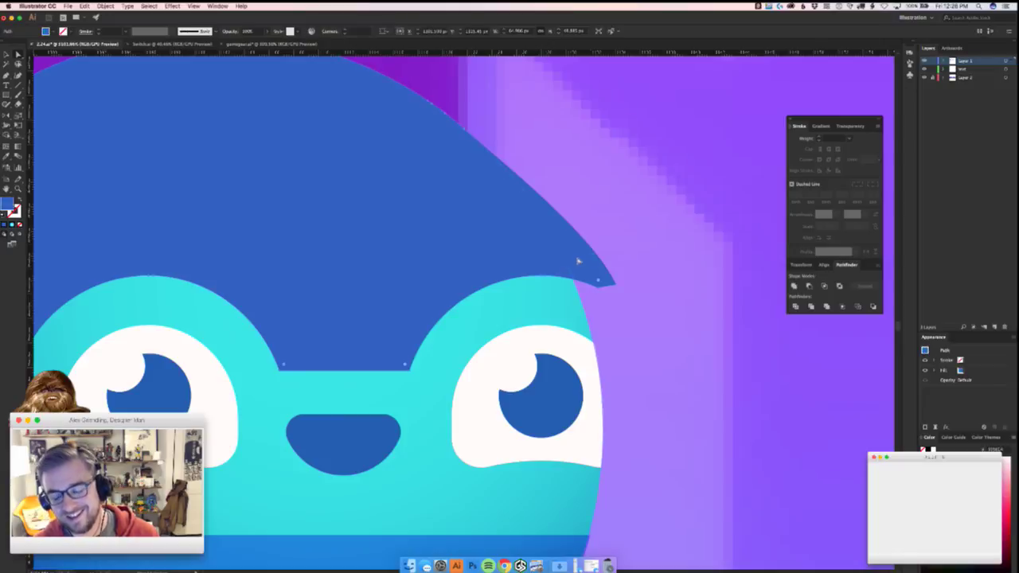
pyautogui.press('super+f')
pyautogui.keyDown('shift'); pyautogui.click(585, 252); pyautogui.keyUp('shift')
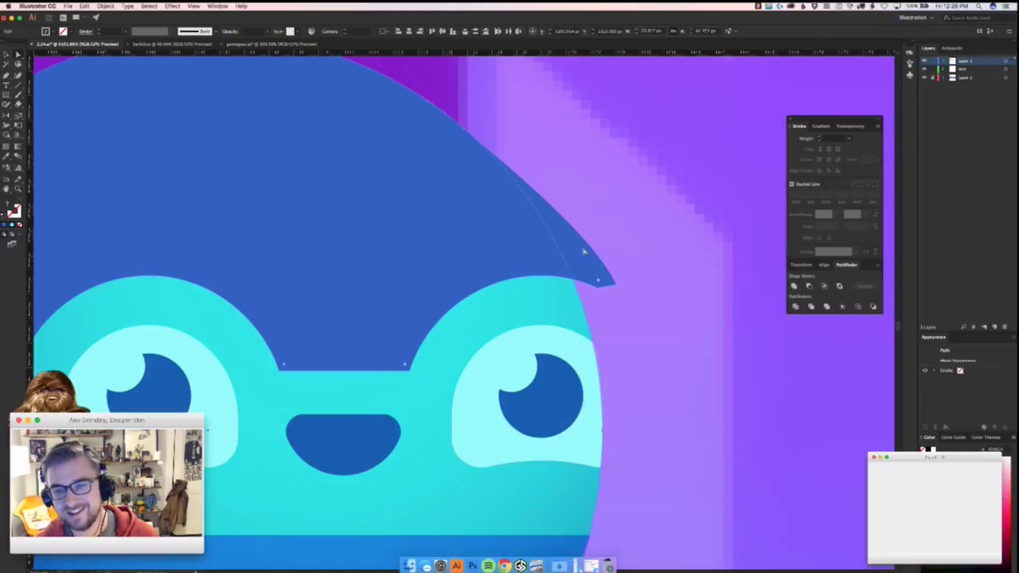
pyautogui.click(825, 284)
# - Recolour the trimmed Moderately Faster helmet with the teal sampled from the Big guy's goggles
pyautogui.scroll(-5, 496, 310)
pyautogui.scroll(-8, 496, 310)
pyautogui.click(425, 387)
pyautogui.scroll(-3, 387, 400)
pyautogui.scroll(10, 568, 259)
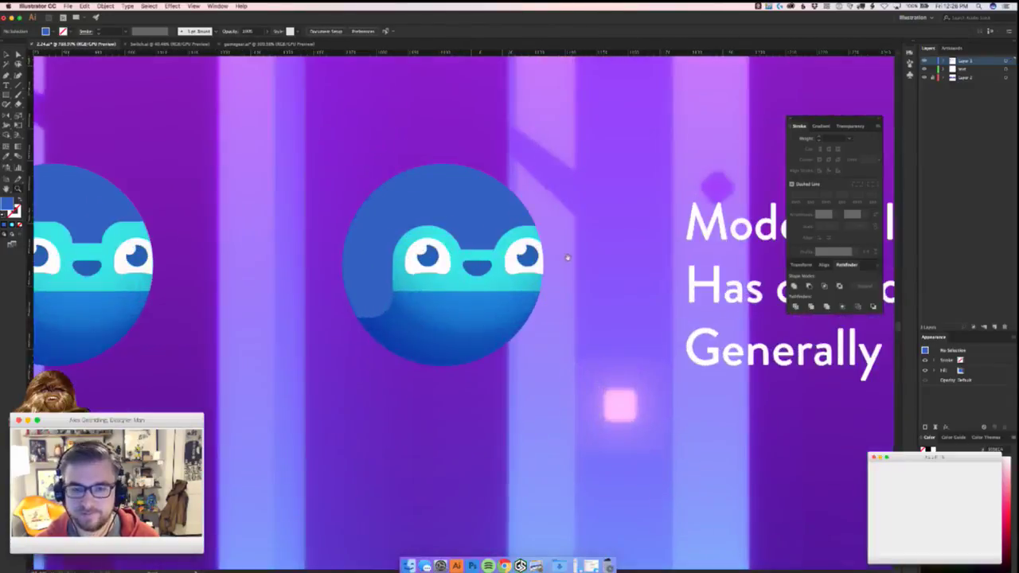
pyautogui.scroll(3, 567, 258)
pyautogui.click(512, 299)
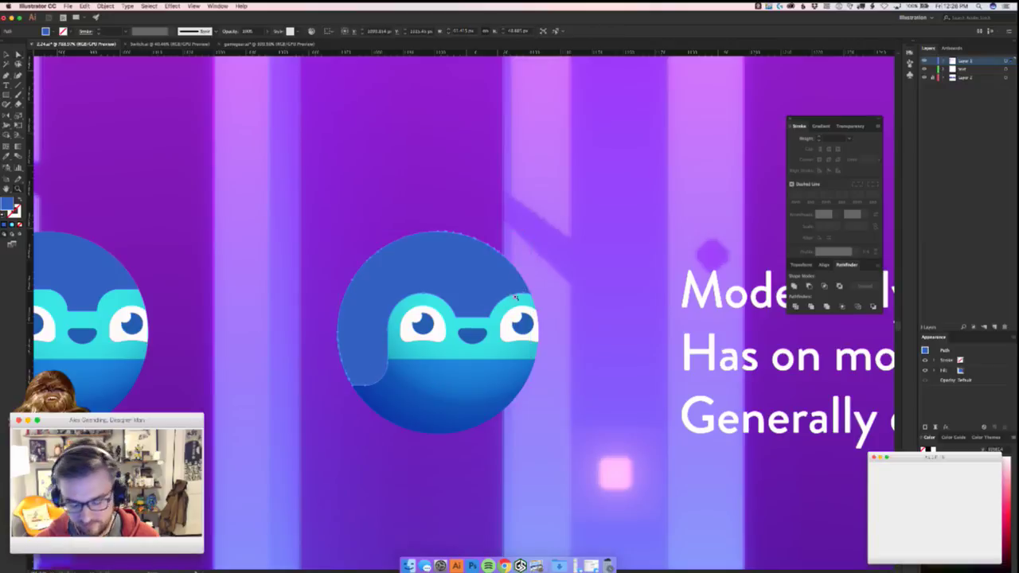
pyautogui.scroll(-5, 512, 299)
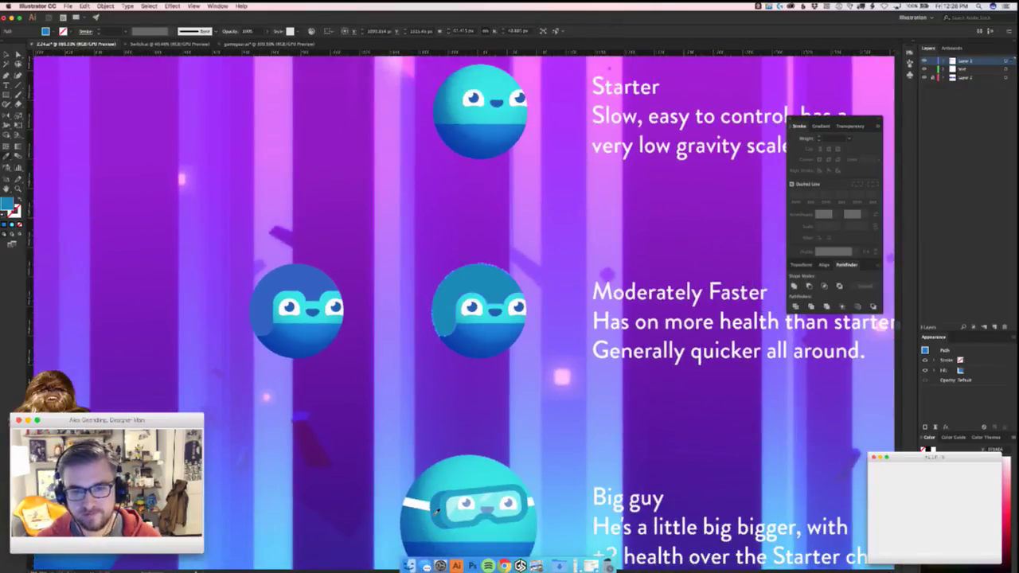
pyautogui.click(512, 415)
pyautogui.moveTo(526, 418); pyautogui.dragTo(476, 416)
pyautogui.scroll(3, 475, 417)
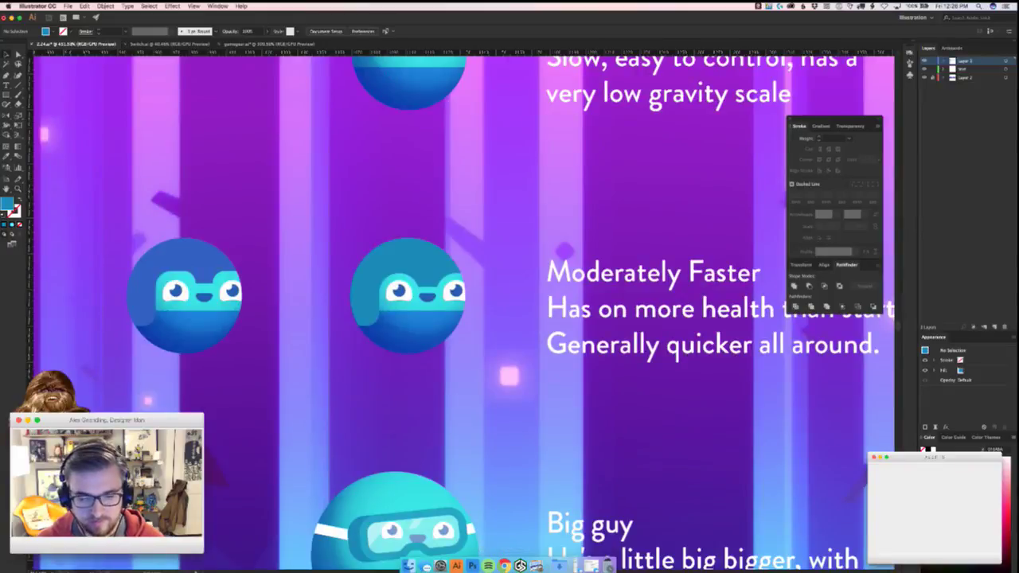
# - Switch to Chrome, browse the roman helmet image results for reference, and return to the Illustrator artwork
pyautogui.click(504, 566)
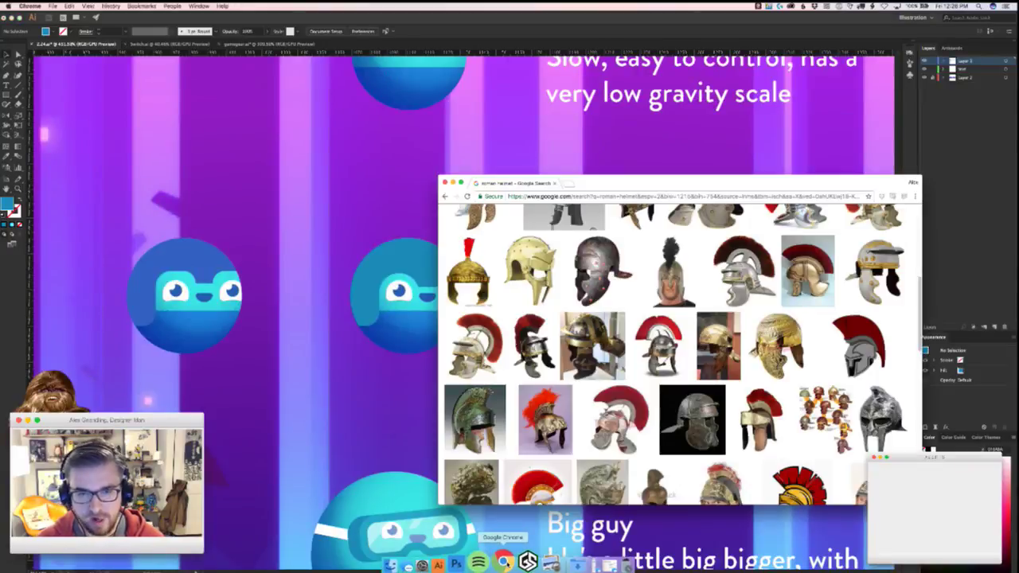
pyautogui.scroll(-5, 637, 303)
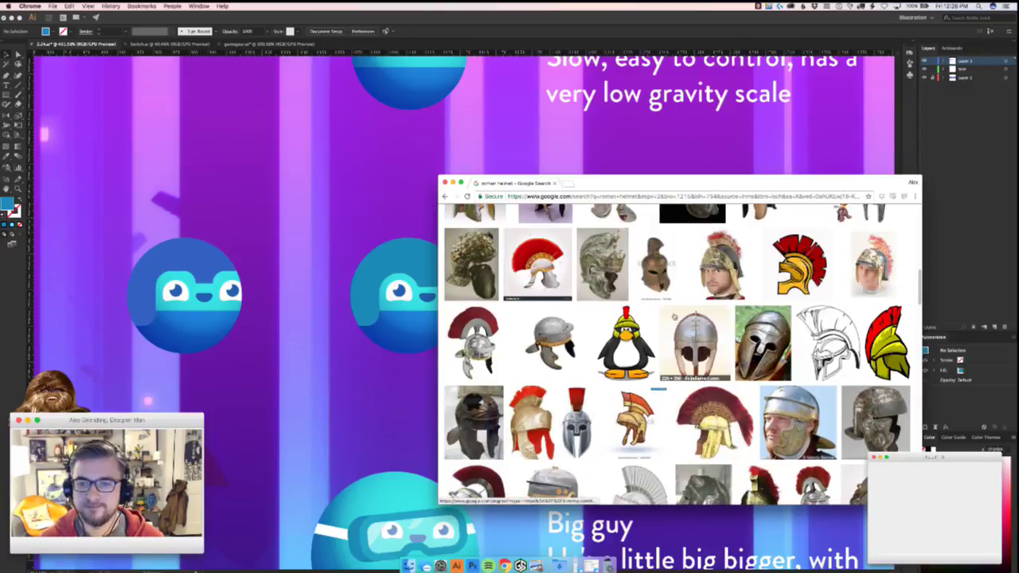
pyautogui.click(366, 395)
# - Draw a teal chin strip about 29 by 8 px from the helmet's lower flap across the face, rounding its lower right corner
pyautogui.scroll(5, 409, 335)
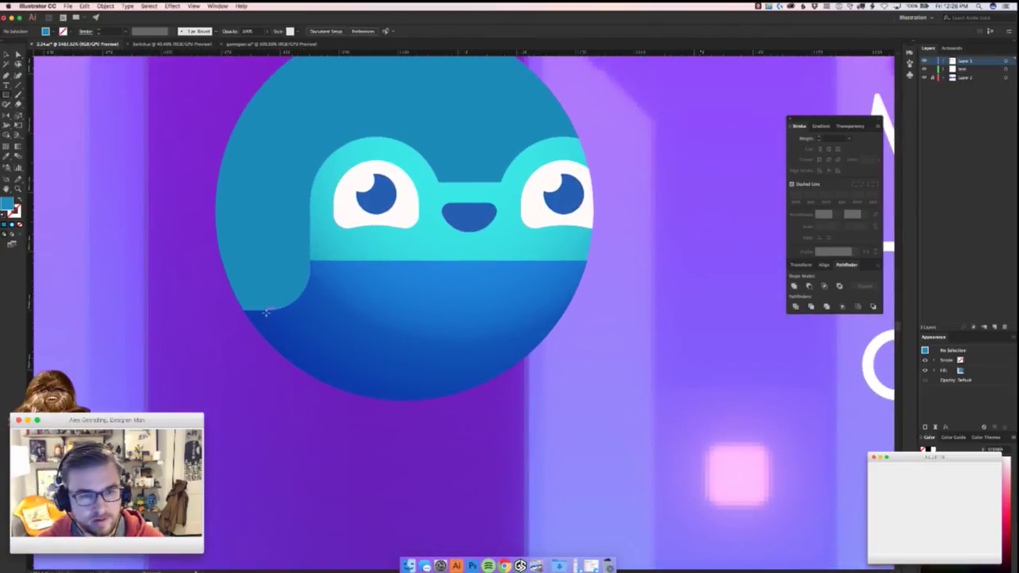
pyautogui.moveTo(265, 310)
pyautogui.mouseDown()
pyautogui.moveTo(440, 271)
pyautogui.moveTo(436, 260)
pyautogui.mouseUp()
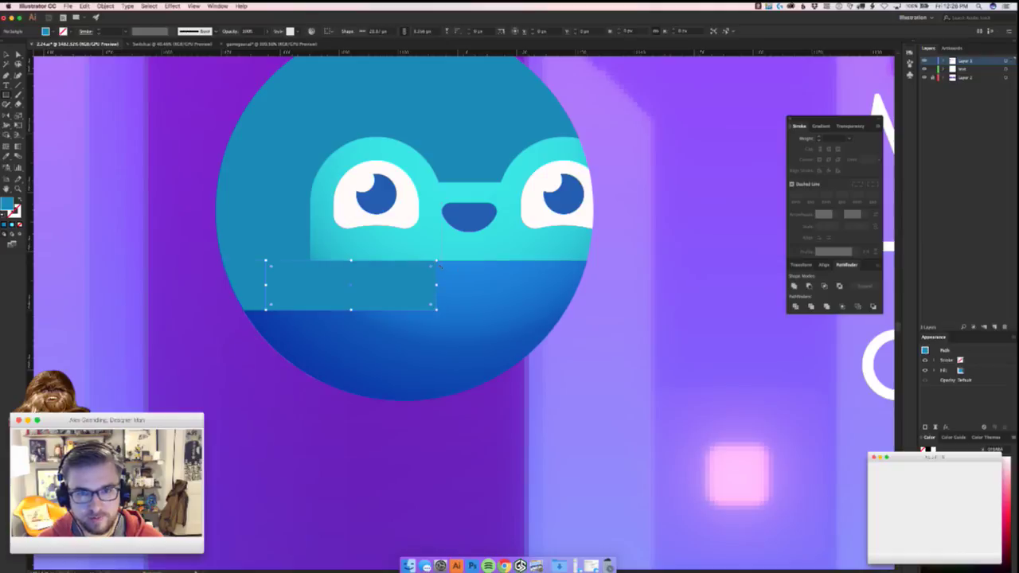
pyautogui.click(436, 310)
pyautogui.moveTo(431, 304); pyautogui.dragTo(371, 252)
pyautogui.press('z')
pyautogui.moveTo(613, 345); pyautogui.dragTo(489, 347)
pyautogui.click(527, 422)
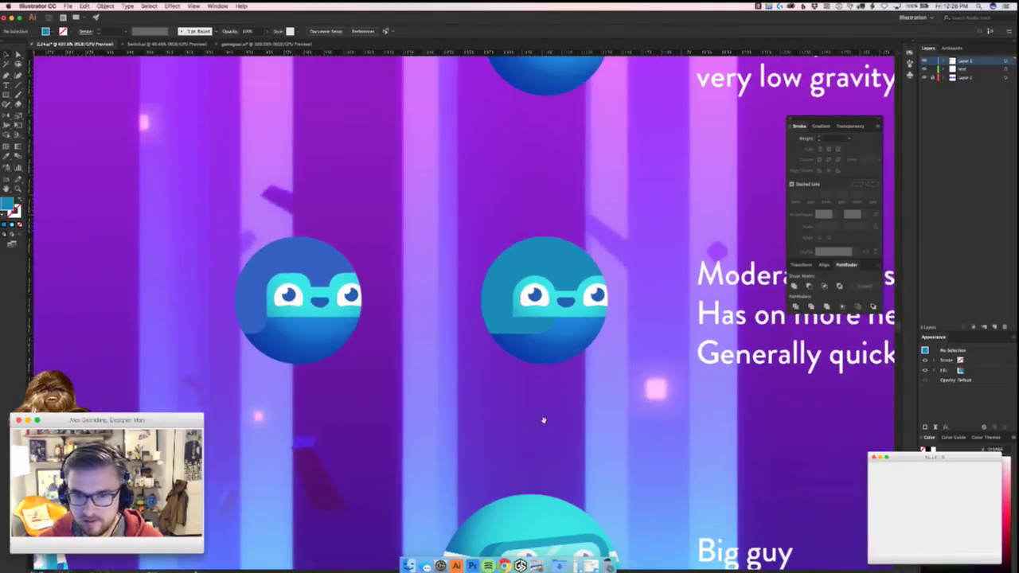
# - Try a duplicate of the rounded chin strip on the right side of the ball, then delete it
pyautogui.moveTo(543, 419); pyautogui.dragTo(429, 458)
pyautogui.moveTo(441, 397); pyautogui.dragTo(568, 395)
pyautogui.moveTo(387, 298); pyautogui.dragTo(637, 302)
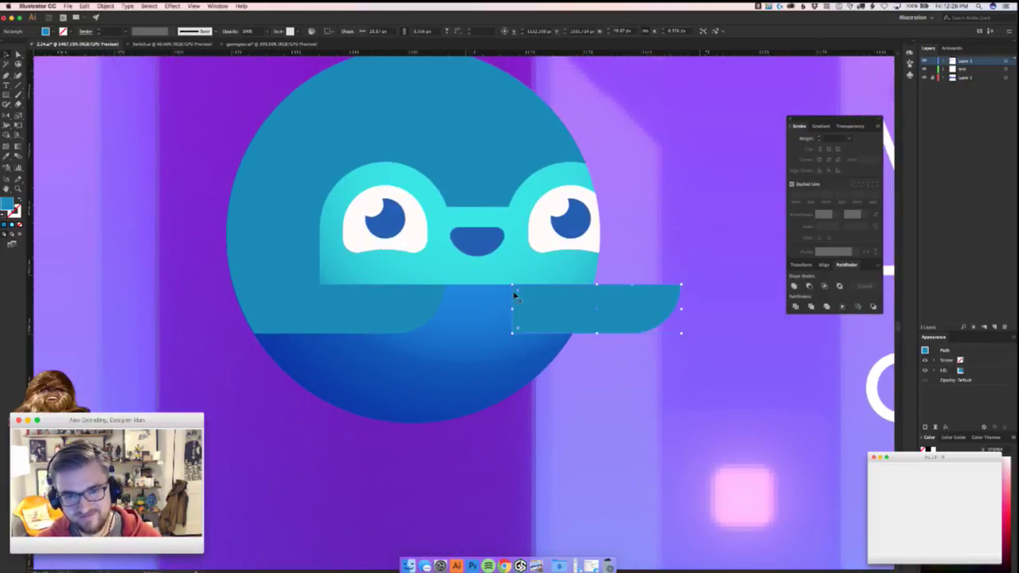
pyautogui.press('Delete')
# - Shift the chin strip slightly to the left and square off its rounded lower right corner
pyautogui.scroll(4, 471, 248)
pyautogui.press('m')
pyautogui.moveTo(172, 209)
pyautogui.mouseDown()
pyautogui.moveTo(420, 132)
pyautogui.moveTo(488, 125)
pyautogui.moveTo(482, 303)
pyautogui.mouseUp()
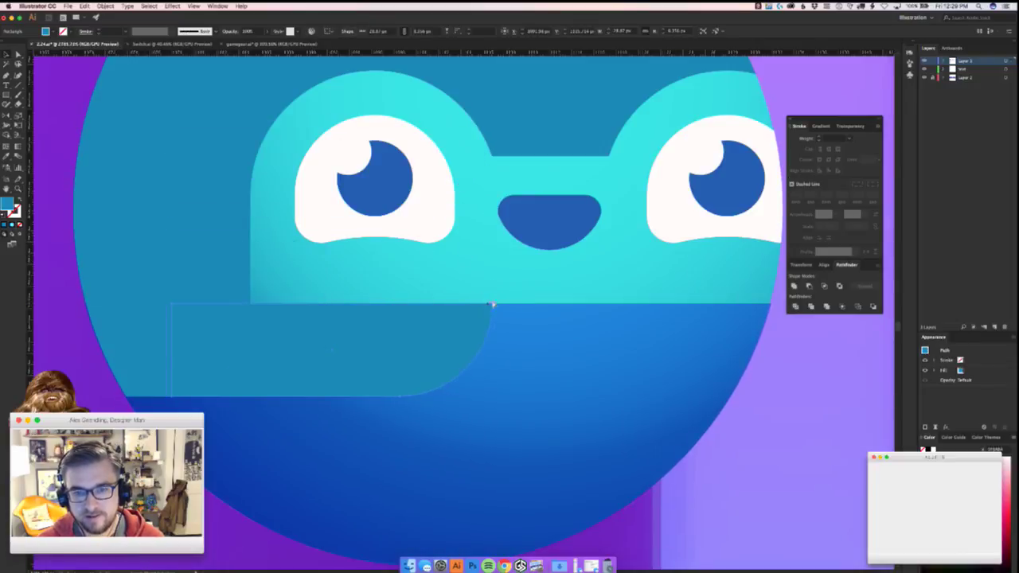
pyautogui.press('a')
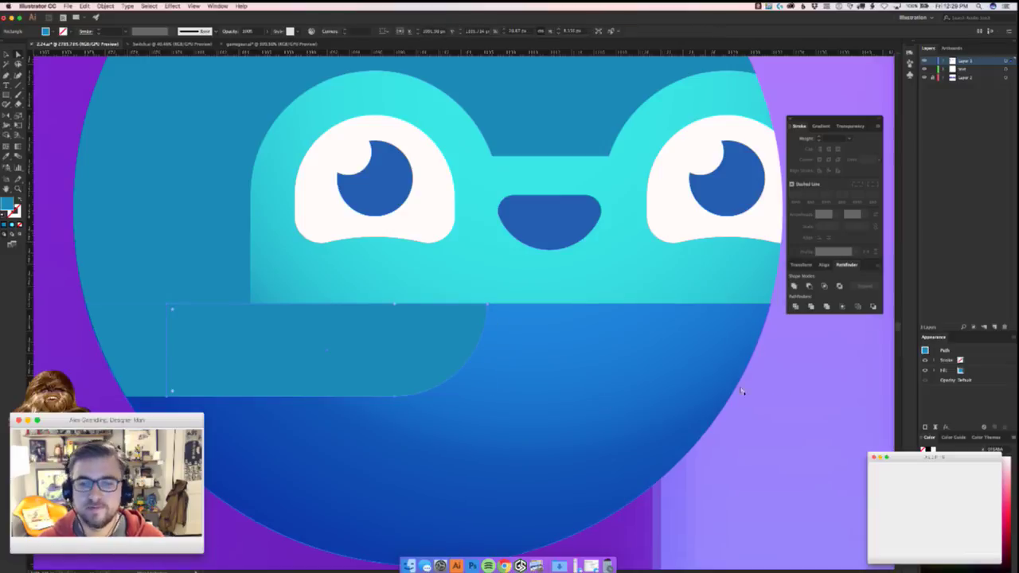
pyautogui.click(470, 360)
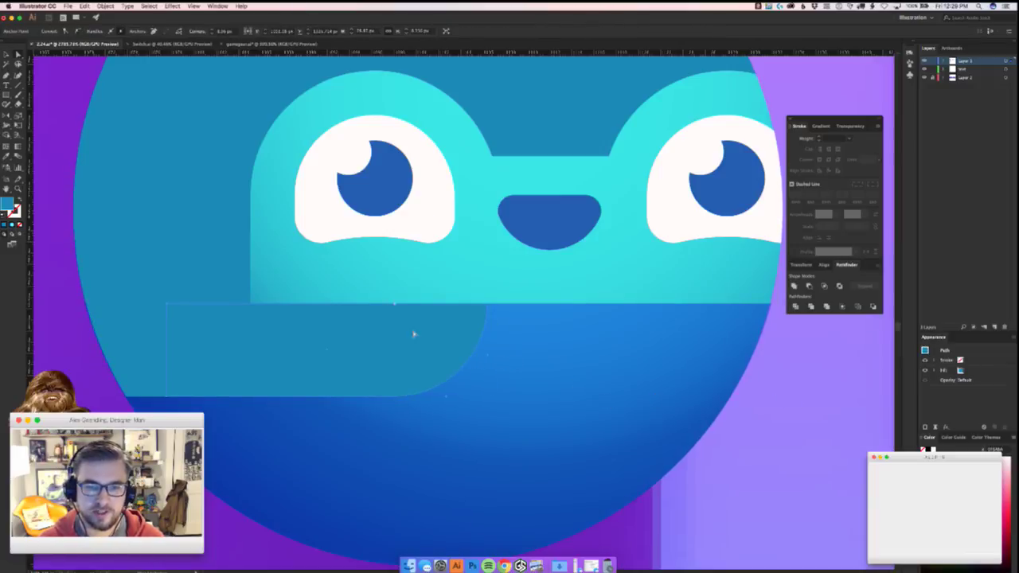
pyautogui.moveTo(399, 305); pyautogui.dragTo(532, 389)
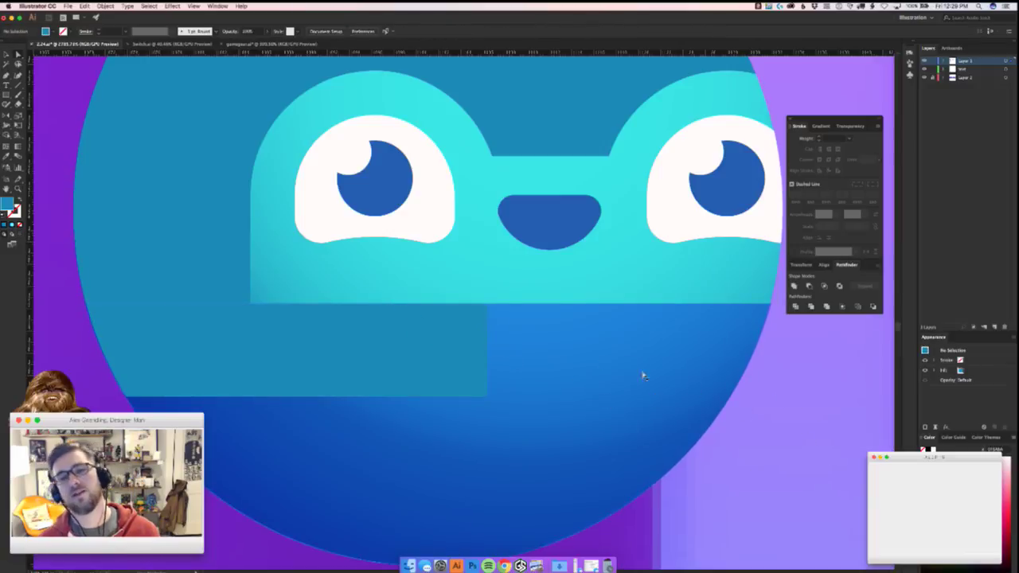
# - Round the chin strip's upper right corner into a large curve, keeping its lower right corner square
pyautogui.moveTo(489, 323); pyautogui.dragTo(487, 165)
pyautogui.press('super+z')
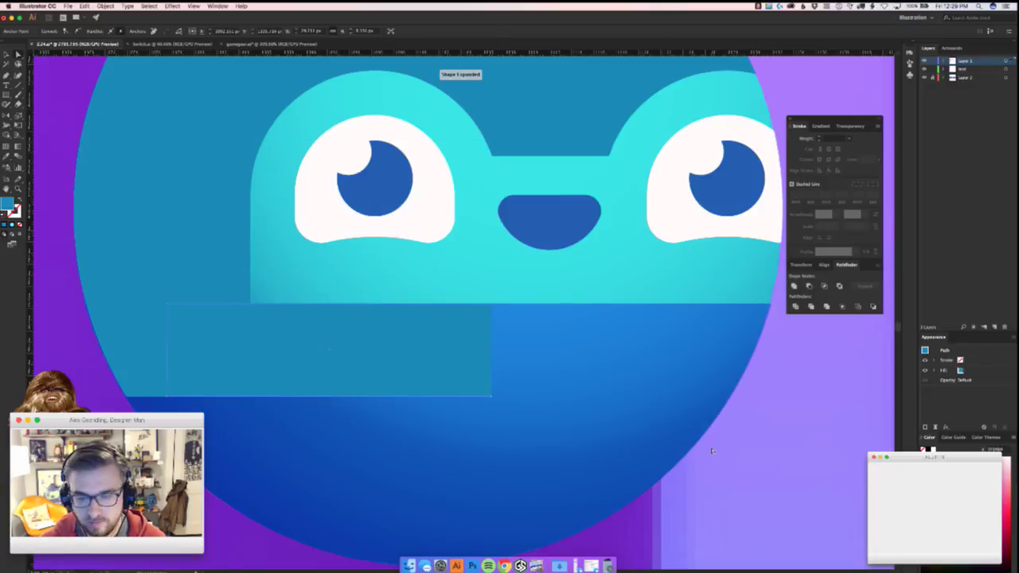
pyautogui.moveTo(719, 446); pyautogui.dragTo(654, 434)
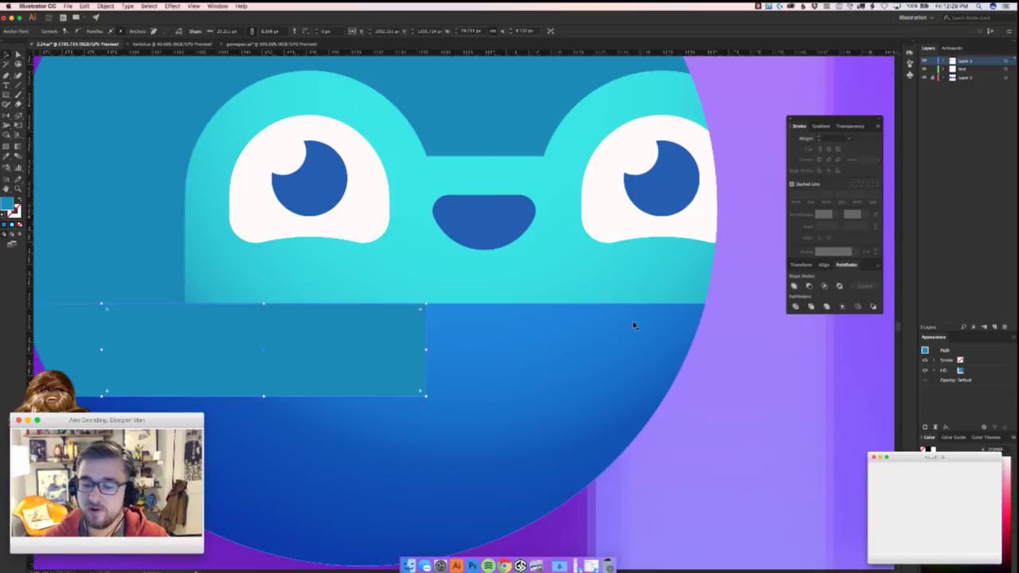
pyautogui.press('super+Tab')
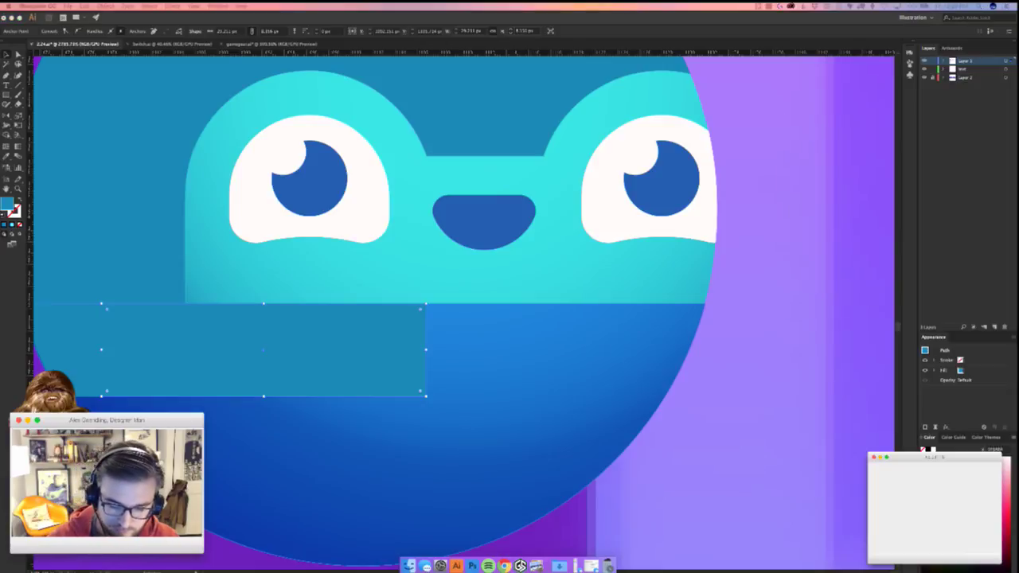
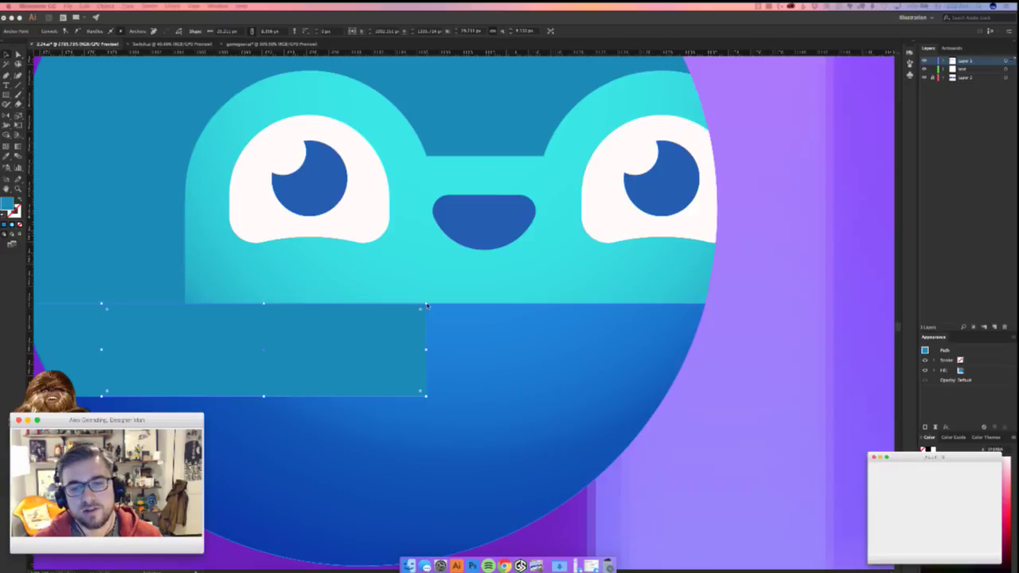
pyautogui.press('super+shift+F9')
pyautogui.moveTo(425, 307)
pyautogui.mouseDown()
pyautogui.moveTo(346, 364)
pyautogui.moveTo(333, 395)
pyautogui.mouseUp()
pyautogui.scroll(-5, 583, 395)
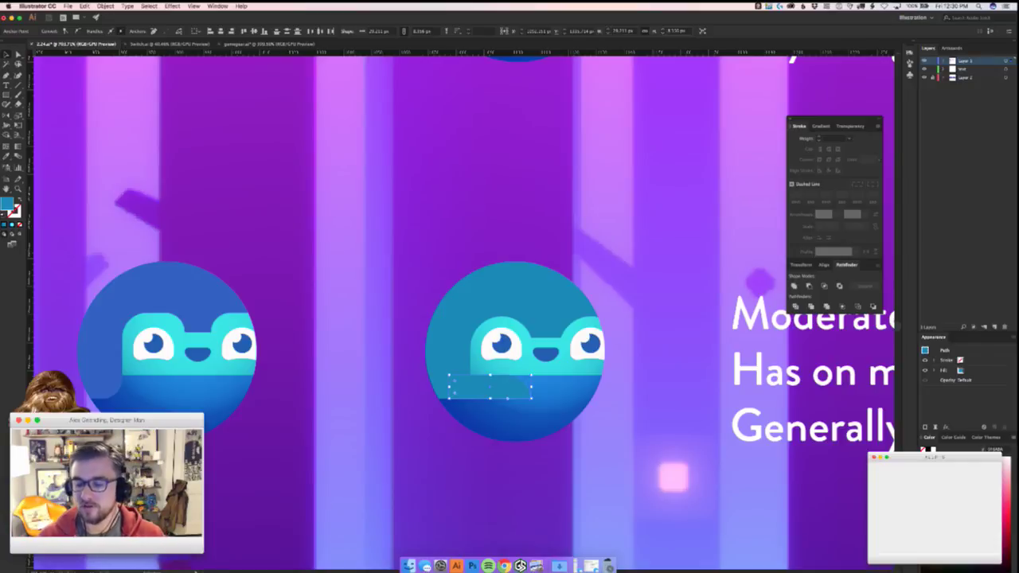
# - Try the rounded chin strip higher and further right, directly beneath the left eye, then put it back
pyautogui.press('super+Tab')
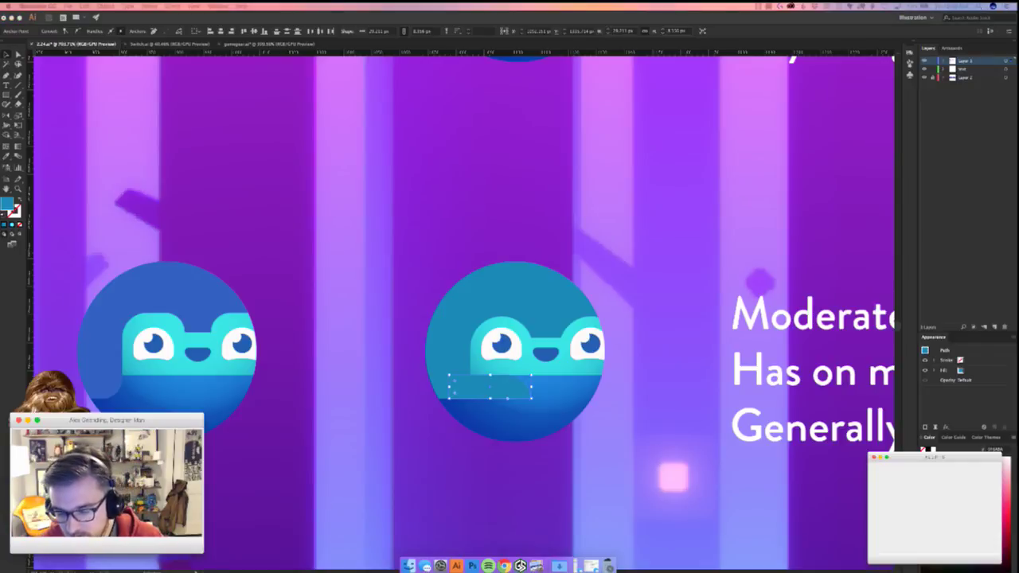
pyautogui.press('super+Tab')
pyautogui.press('super+plus')
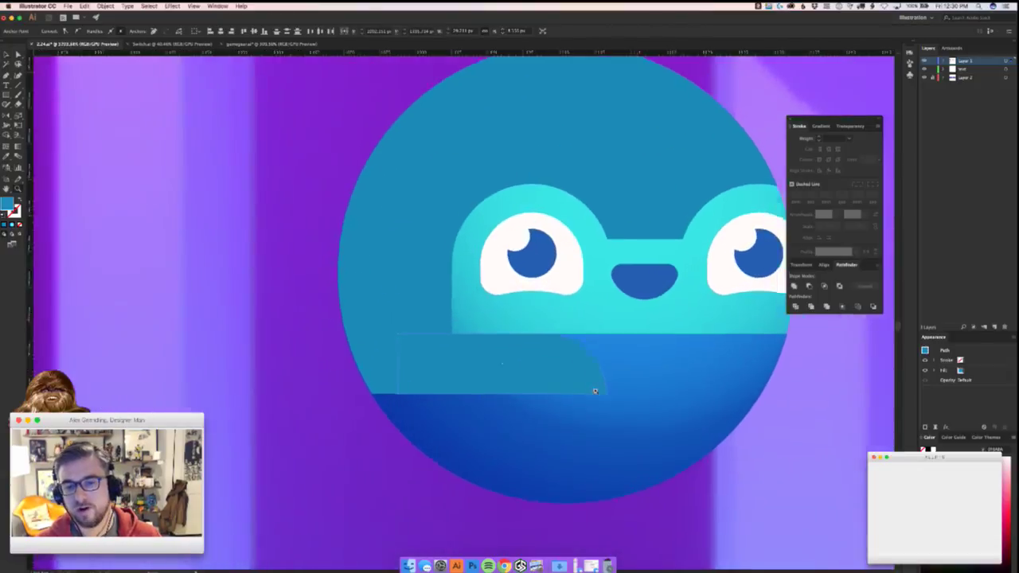
pyautogui.press('super+shift+a')
pyautogui.click(496, 355)
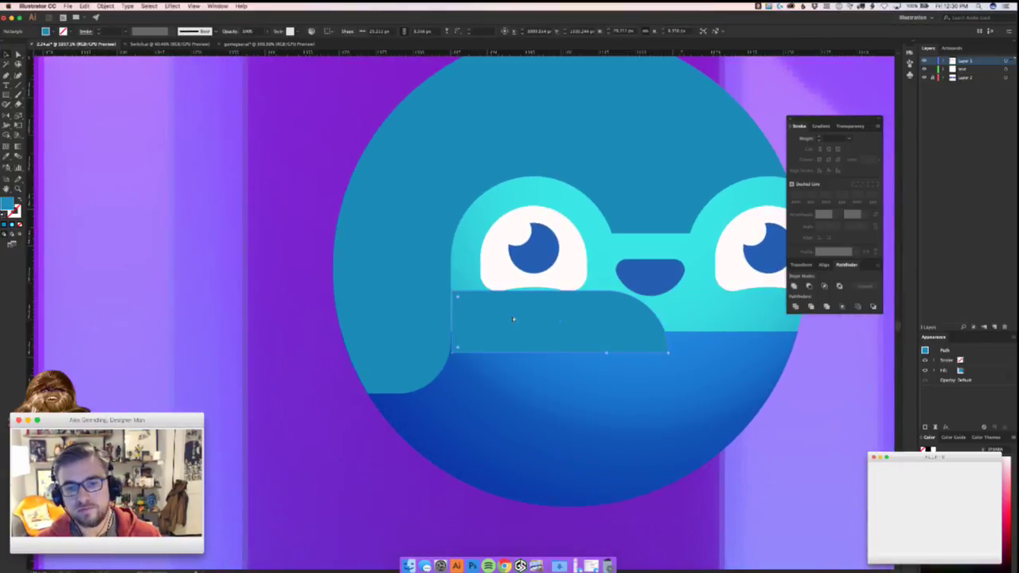
pyautogui.press('super+Tab')
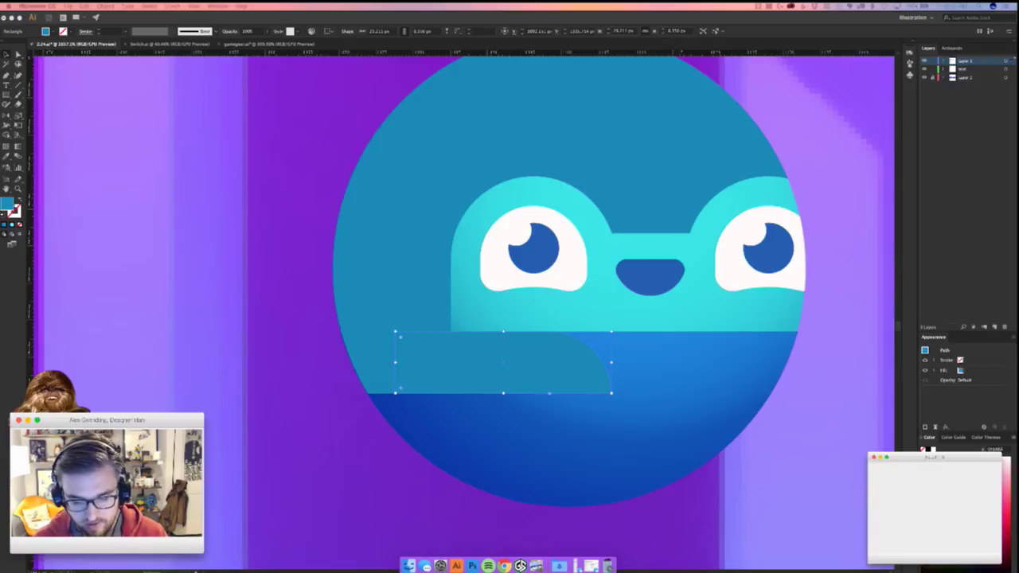
pyautogui.click(456, 566)
# - Try the chin strip with a rounded lower right corner and a square upper right corner
pyautogui.press('a')
pyautogui.click(411, 400)
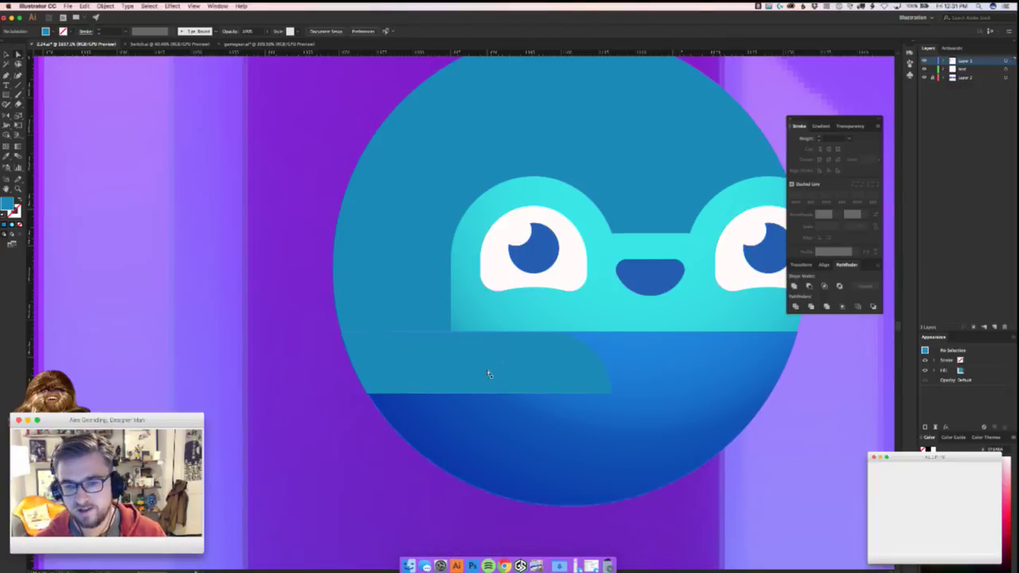
pyautogui.click(551, 391)
pyautogui.moveTo(552, 392); pyautogui.dragTo(589, 373)
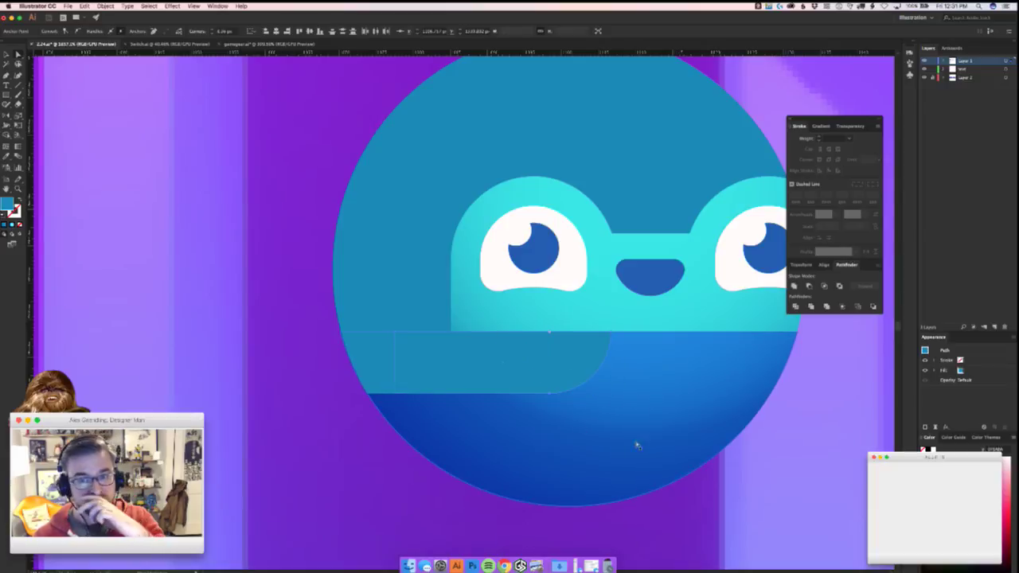
pyautogui.click(727, 440)
pyautogui.scroll(-6, 727, 441)
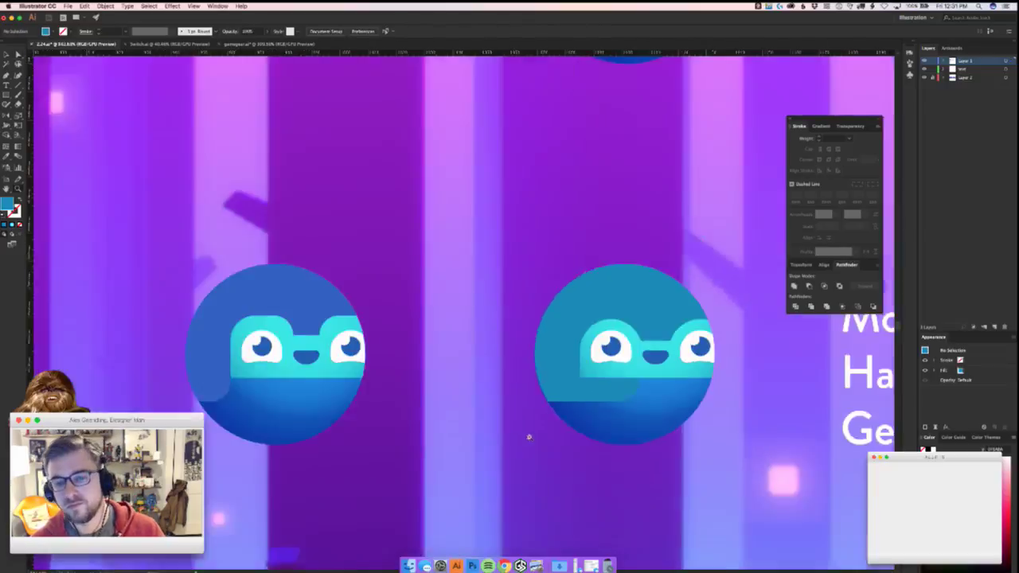
pyautogui.scroll(4, 494, 370)
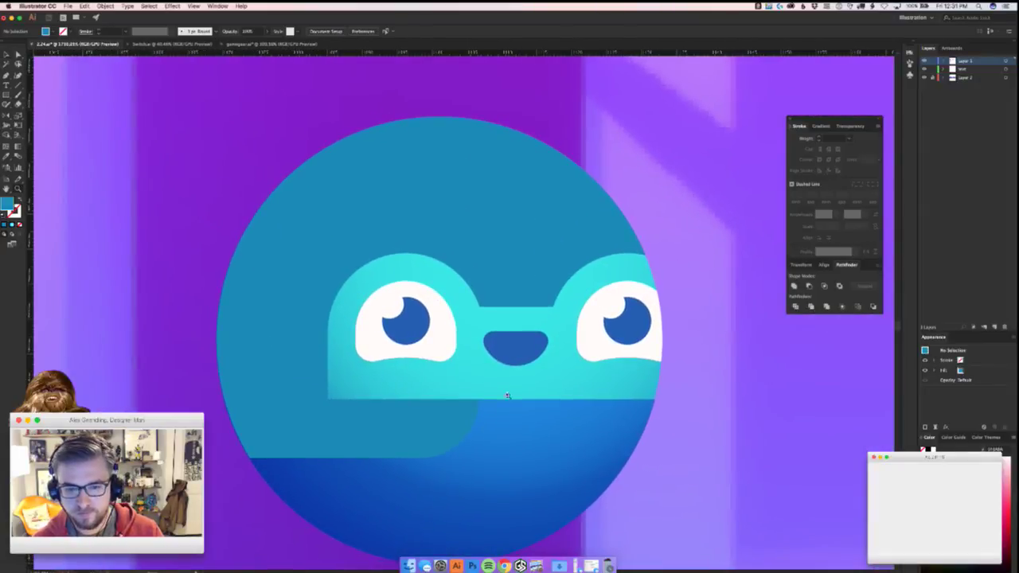
# - Flip the chin strip's end so the curve is on the upper right corner and the lower one is square
pyautogui.click(466, 439)
pyautogui.click(479, 430)
pyautogui.click(480, 399)
pyautogui.moveTo(475, 405); pyautogui.dragTo(449, 457)
pyautogui.click(675, 466)
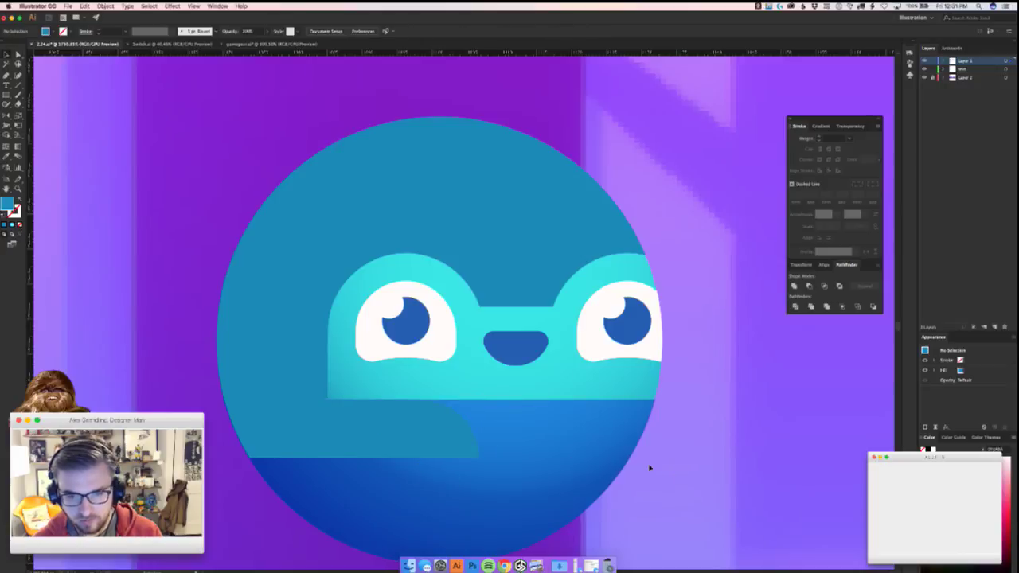
# - Try recolouring the helmet and chin strip with yellow sampled from the orange ball character, then undo it
pyautogui.click(410, 450)
pyautogui.keyDown('shift'); pyautogui.click(384, 357); pyautogui.keyUp('shift')
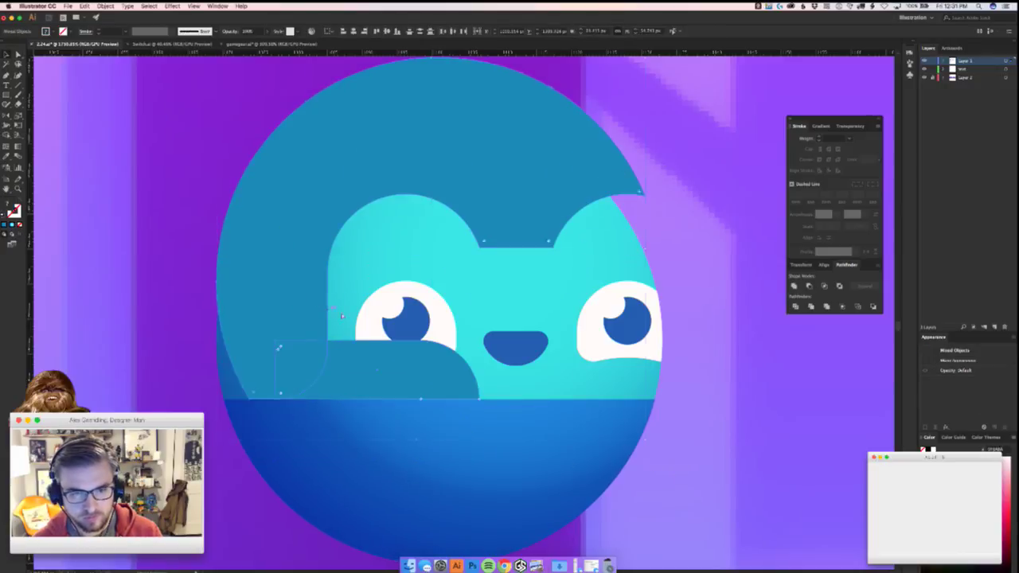
pyautogui.scroll(-5, 383, 356)
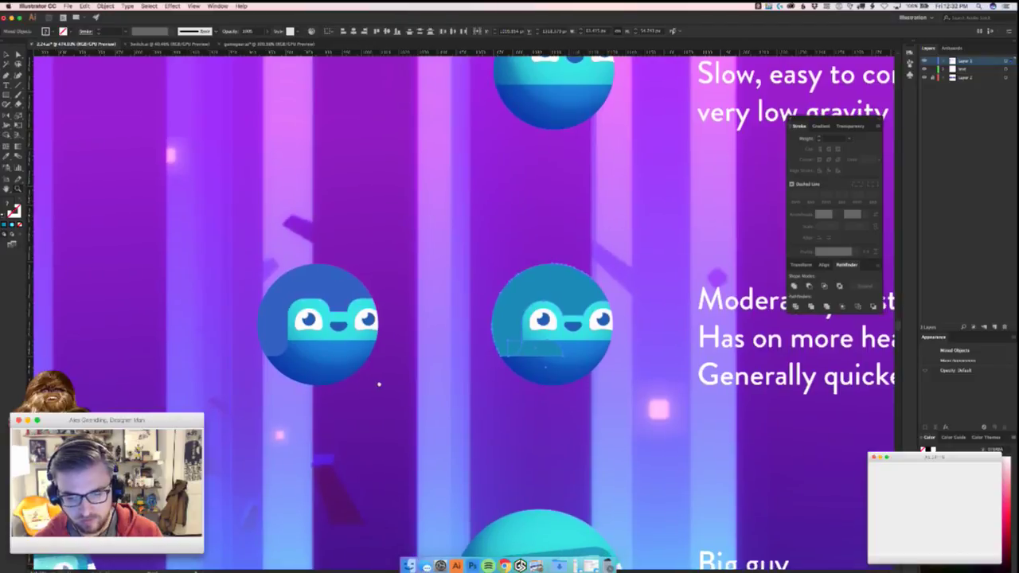
pyautogui.moveTo(385, 387); pyautogui.dragTo(725, 370)
pyautogui.moveTo(551, 377); pyautogui.dragTo(480, 386)
pyautogui.press('i')
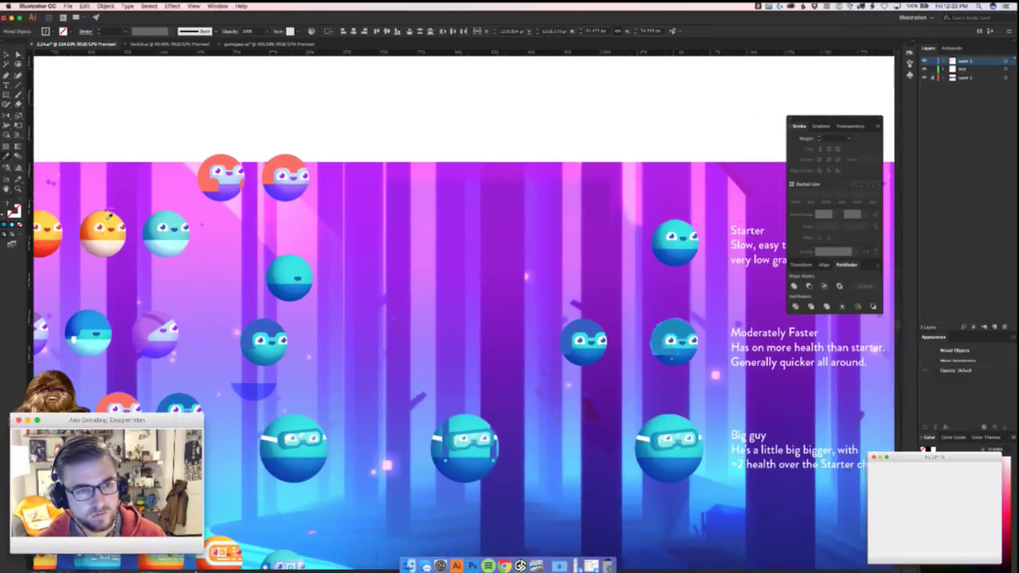
pyautogui.click(113, 221)
pyautogui.press('v')
pyautogui.press('super+shift+a')
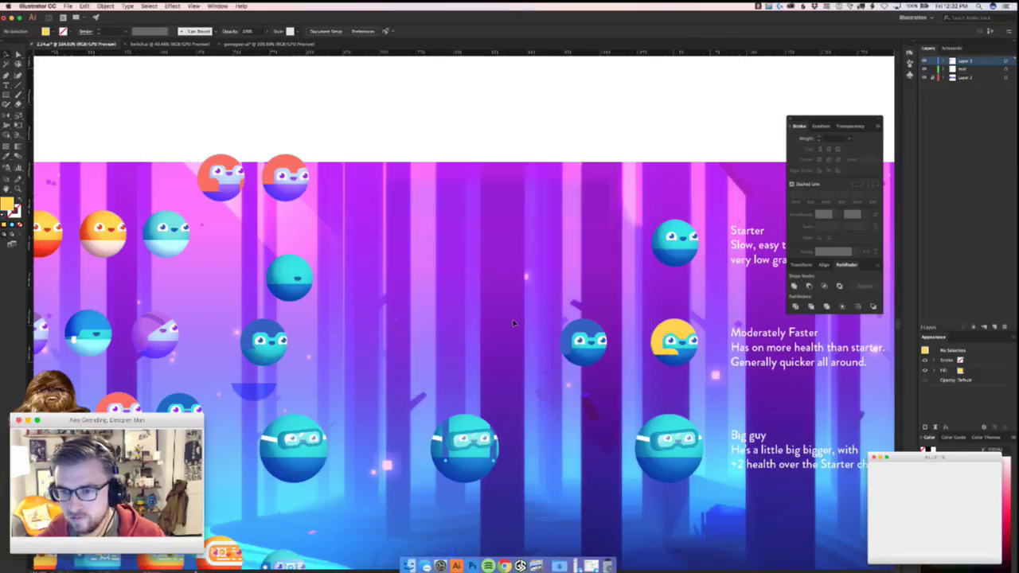
pyautogui.press('super+z')
pyautogui.moveTo(586, 386); pyautogui.dragTo(467, 346)
pyautogui.hscroll(3, 466, 346)
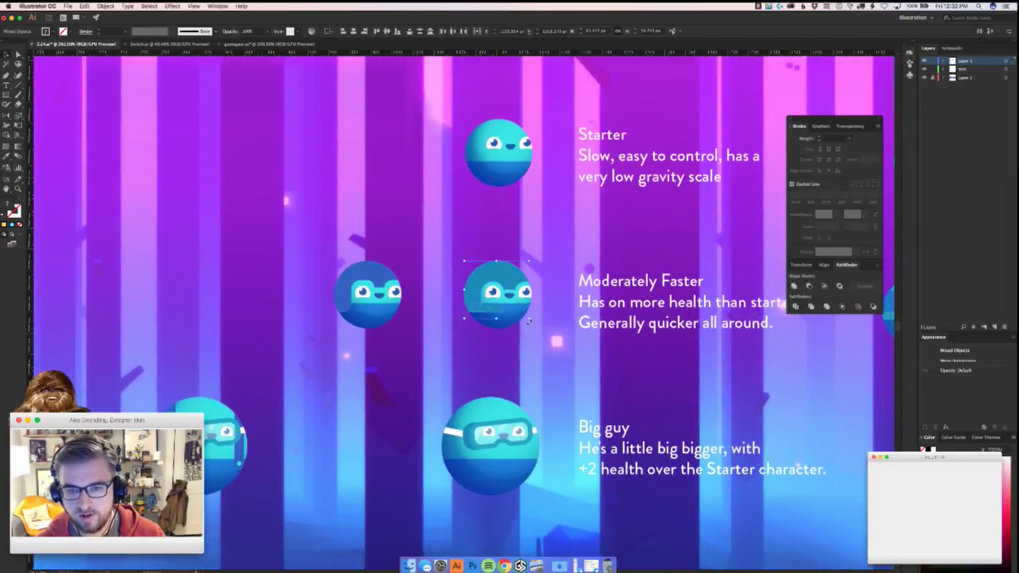
pyautogui.moveTo(524, 320); pyautogui.dragTo(639, 342)
pyautogui.scroll(5, 550, 348)
pyautogui.hscroll(5, 550, 348)
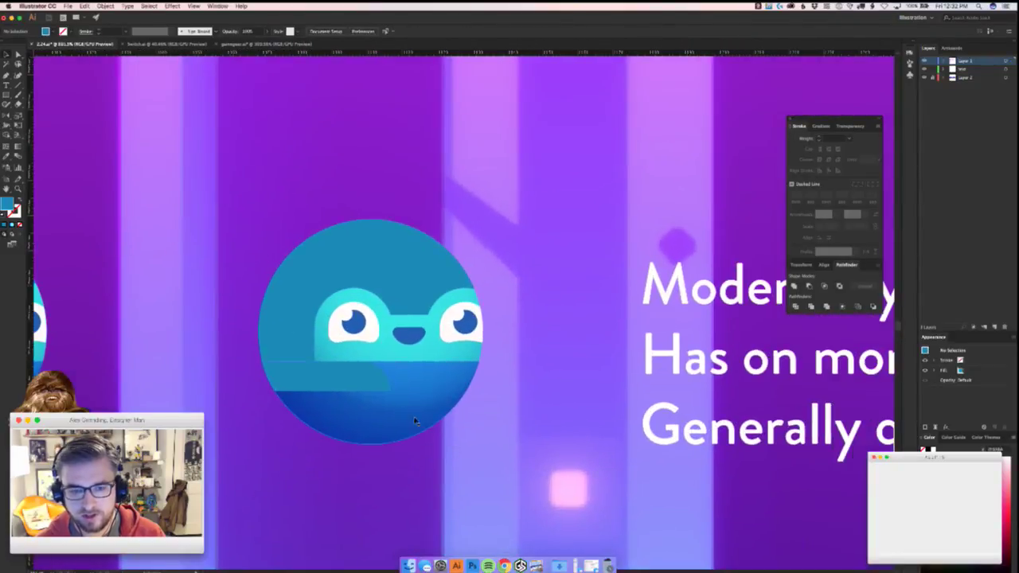
pyautogui.press('super+Tab')
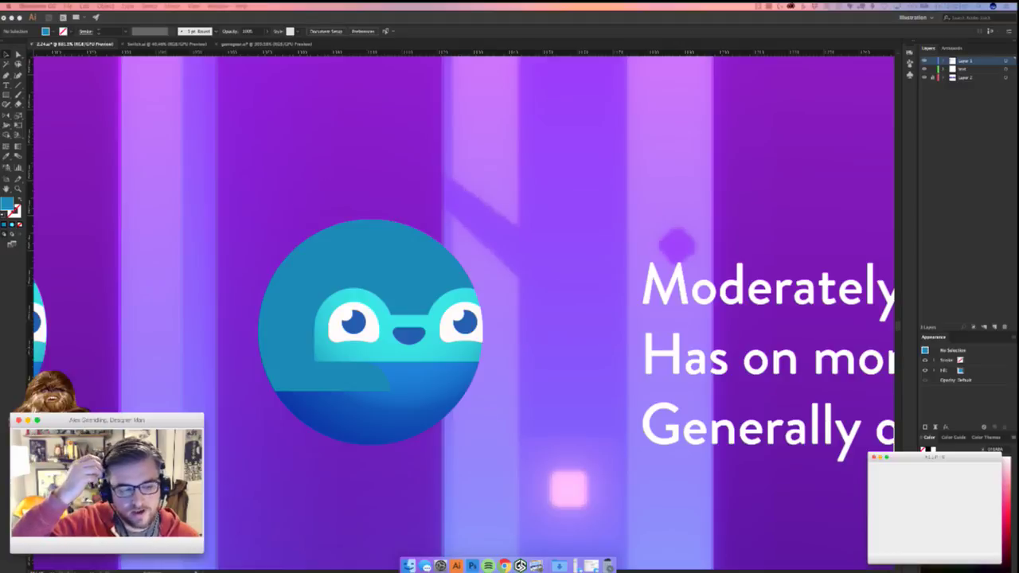
pyautogui.click(523, 376)
# - Mirror a copy of the chin strip and place it on the ball's right side, level with the original and leaving a gap
pyautogui.scroll(3, 410, 426)
pyautogui.moveTo(292, 338); pyautogui.dragTo(503, 329)
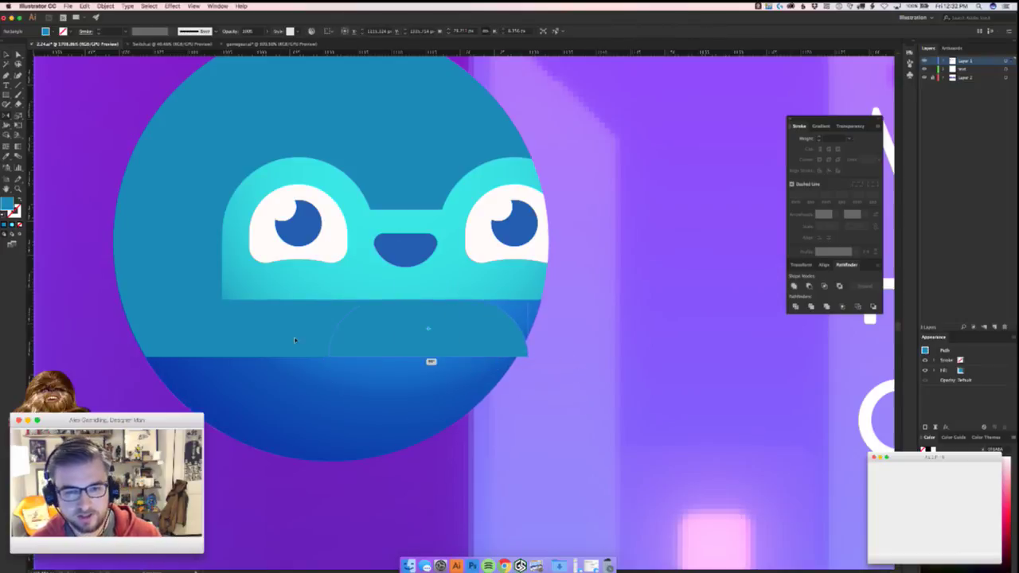
pyautogui.moveTo(382, 332); pyautogui.dragTo(503, 328)
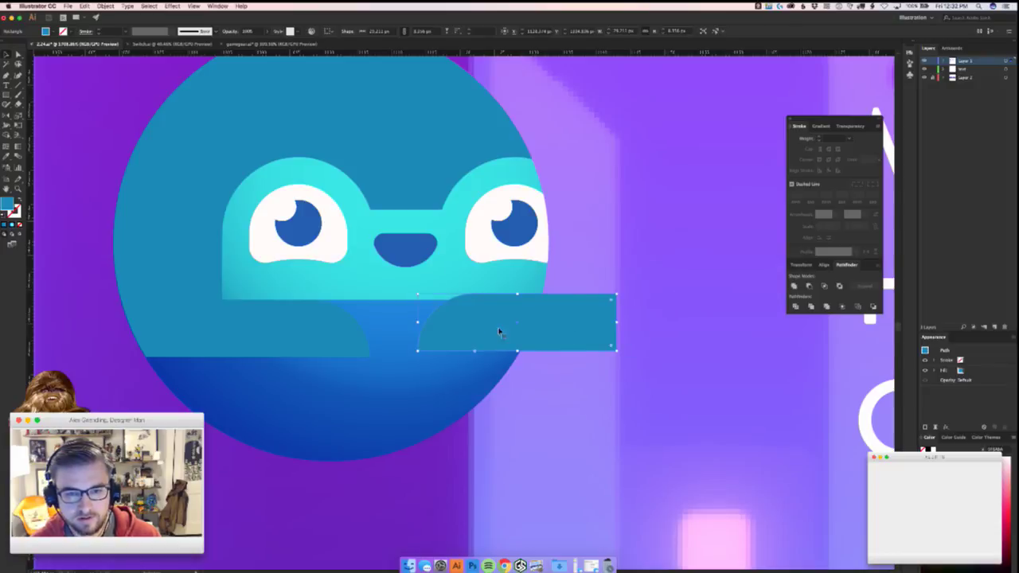
pyautogui.moveTo(442, 348); pyautogui.dragTo(442, 354)
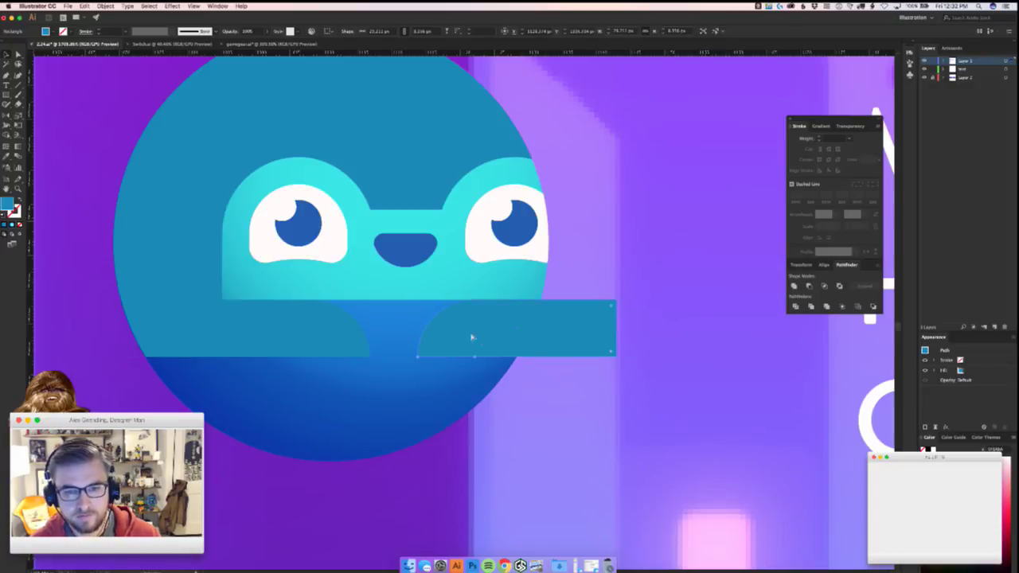
pyautogui.moveTo(518, 340); pyautogui.dragTo(601, 335)
pyautogui.click(605, 384)
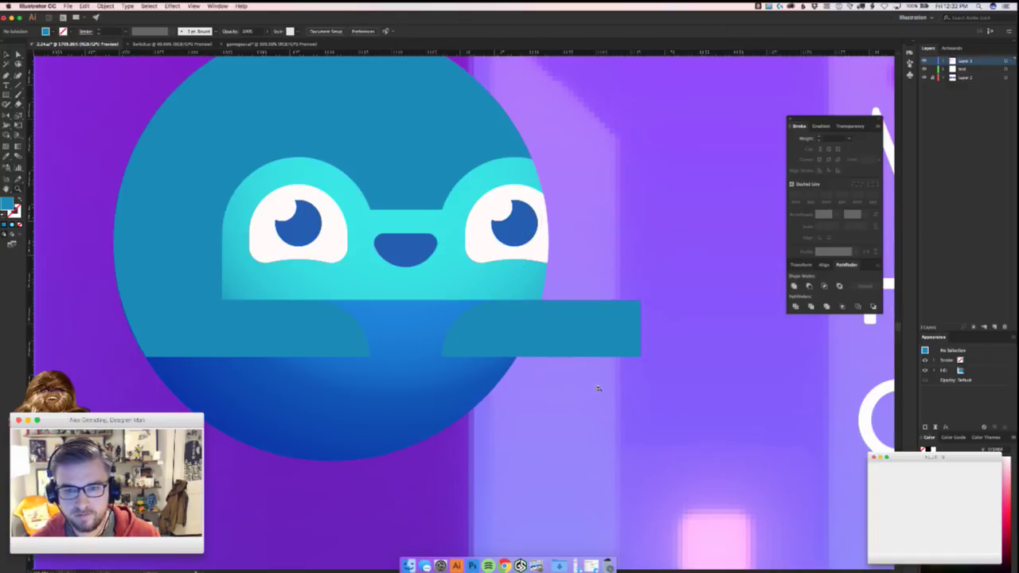
# - Trim the mirrored chin strip to the ball's outline and fill it with the helmet's teal
pyautogui.scroll(-5, 605, 384)
pyautogui.scroll(3, 605, 383)
pyautogui.moveTo(528, 386); pyautogui.dragTo(570, 386)
pyautogui.moveTo(447, 372); pyautogui.dragTo(448, 416)
pyautogui.press('super+z')
pyautogui.click(553, 410)
pyautogui.click(587, 351)
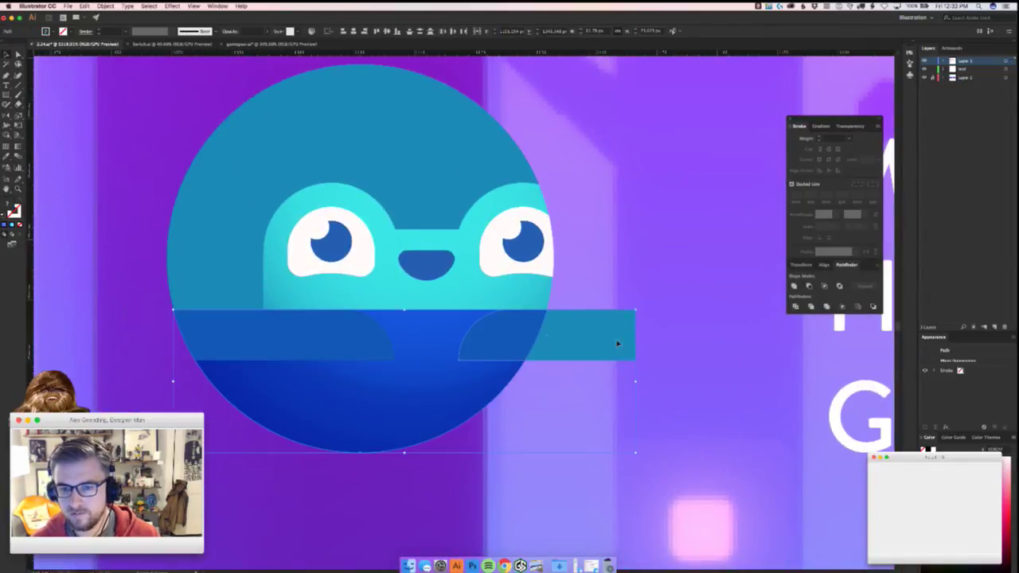
pyautogui.click(831, 284)
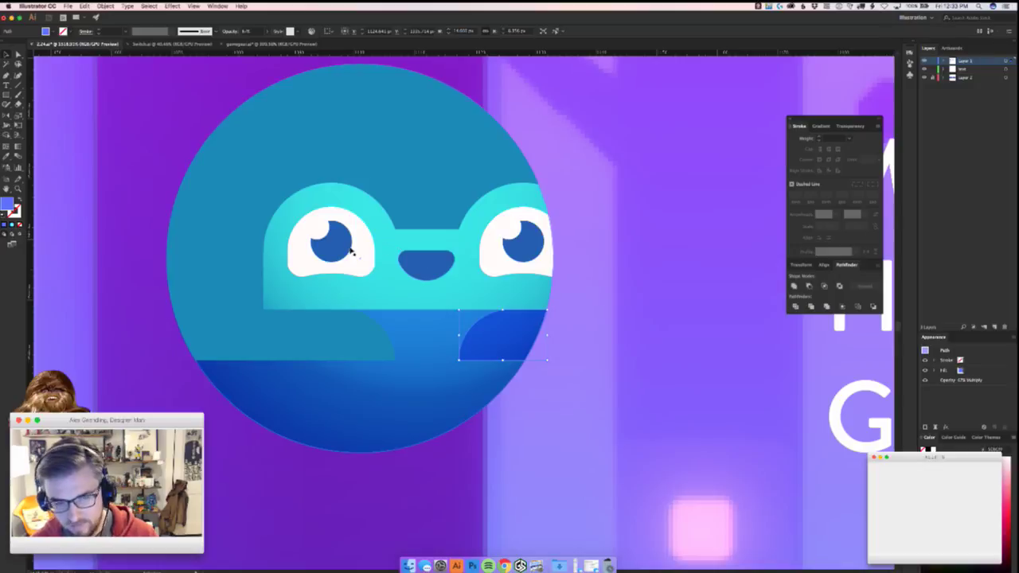
pyautogui.click(641, 371)
# - Move the older blue-helmet ball further left to make room beside the teal-helmet character
pyautogui.scroll(-5, 528, 364)
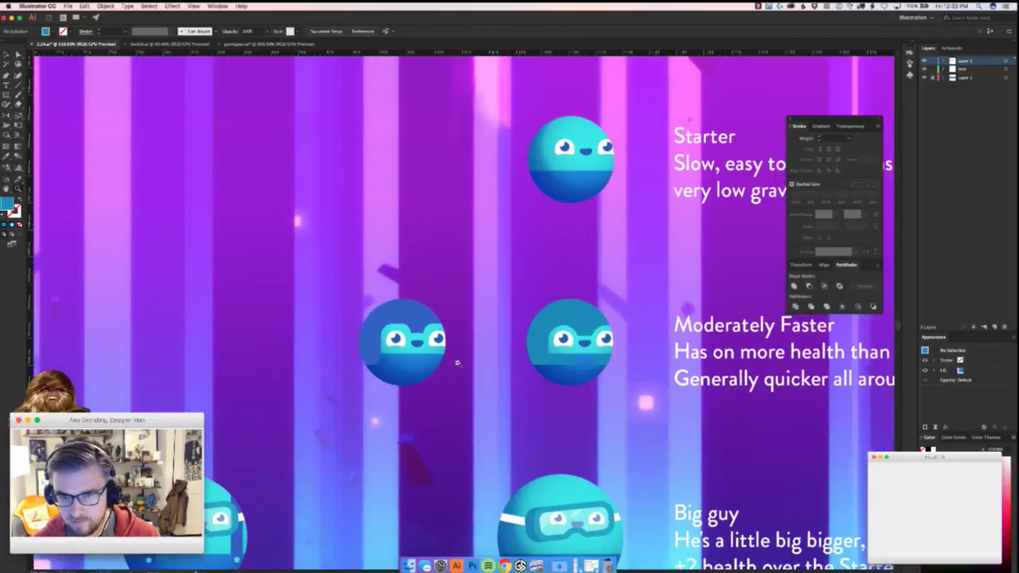
pyautogui.scroll(3, 527, 336)
pyautogui.scroll(3, 528, 336)
pyautogui.click(375, 335)
pyautogui.scroll(-5, 302, 340)
pyautogui.moveTo(219, 369); pyautogui.dragTo(449, 318)
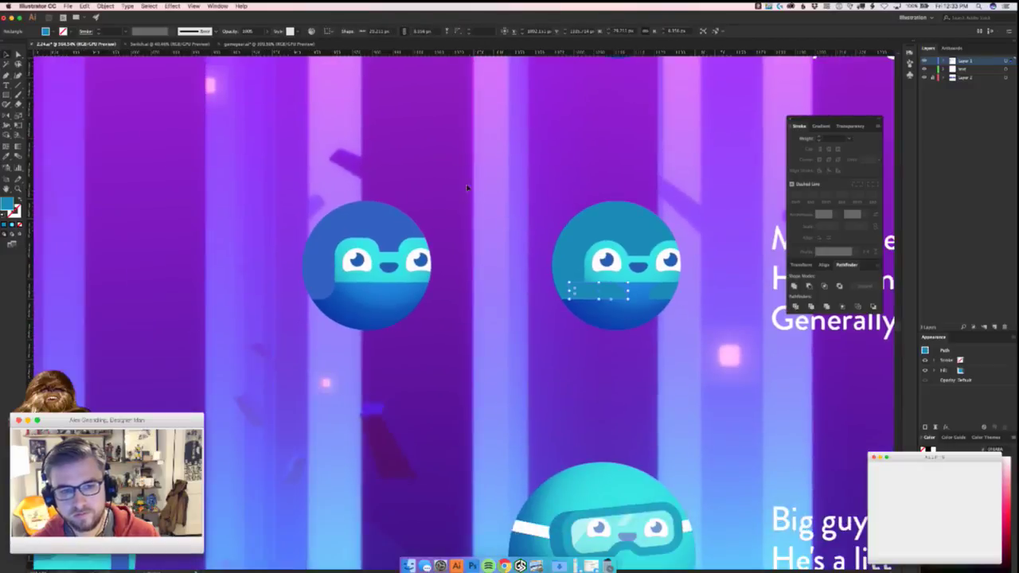
pyautogui.moveTo(470, 223); pyautogui.dragTo(359, 305)
pyautogui.moveTo(422, 300); pyautogui.dragTo(288, 318)
# - Duplicate the teal-helmet ball with both chin strips and position the copy between the blue-helmet ball and the original
pyautogui.click(603, 292)
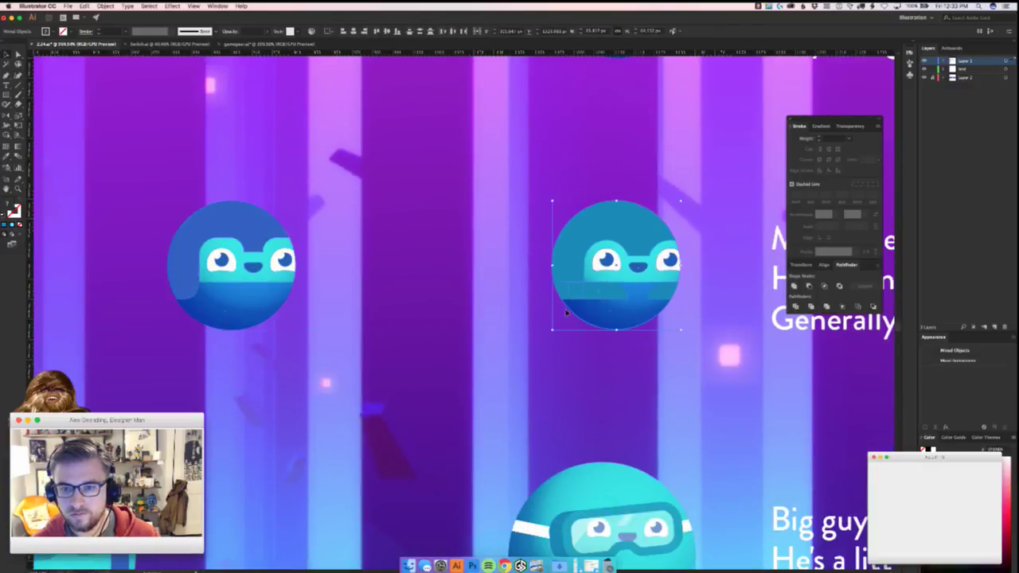
pyautogui.moveTo(603, 291); pyautogui.dragTo(387, 293)
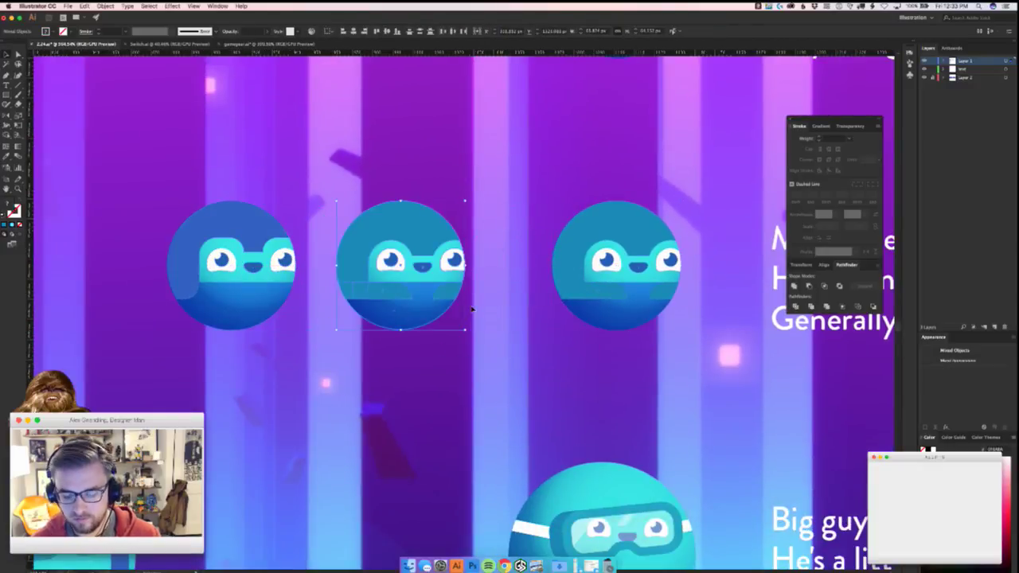
pyautogui.hotkey('shift', 'Right')
pyautogui.hotkey('shift', 'Right')
pyautogui.hotkey('shift', 'Right')
pyautogui.hotkey('shift', 'Right')
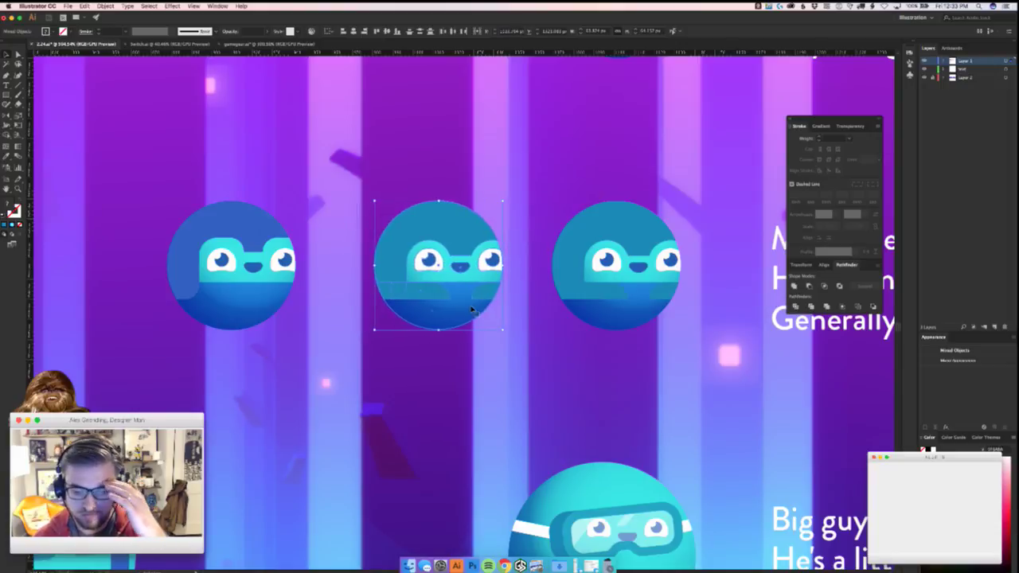
pyautogui.press('Left')
pyautogui.press('Left')
pyautogui.press('Left')
pyautogui.press('Left')
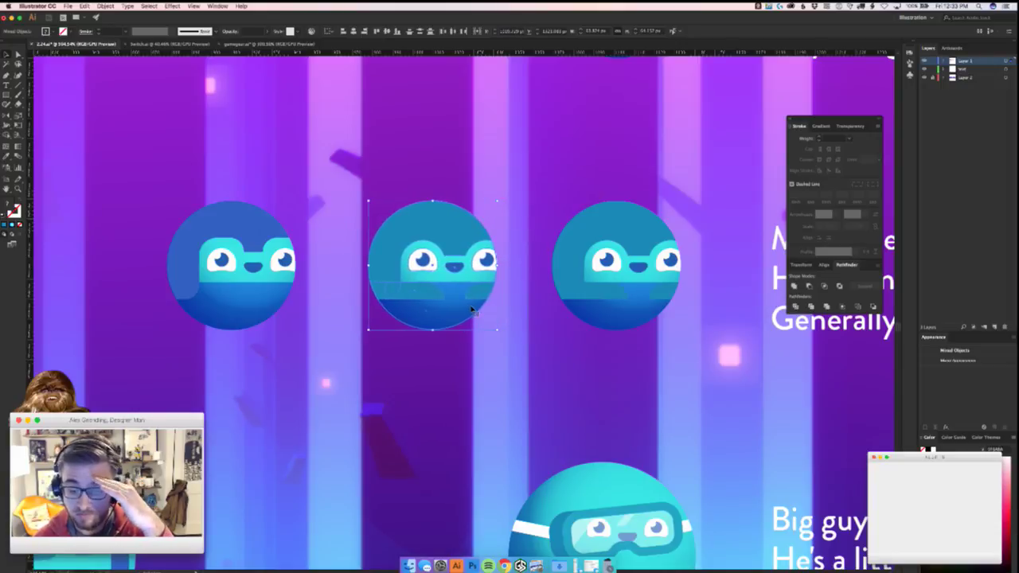
pyautogui.click(560, 379)
# - Unite the helmet and both chin strips of the rightmost Moderately Faster ball into a single shape
pyautogui.hscroll(5, 539, 376)
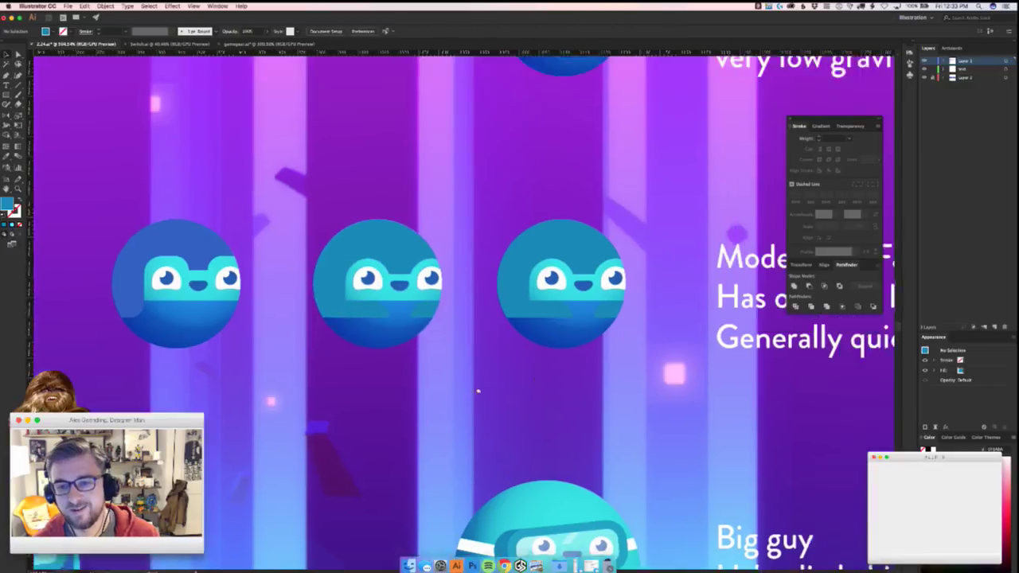
pyautogui.scroll(5, 327, 351)
pyautogui.click(330, 359)
pyautogui.click(391, 360)
pyautogui.keyDown('shift'); pyautogui.click(393, 357); pyautogui.keyUp('shift')
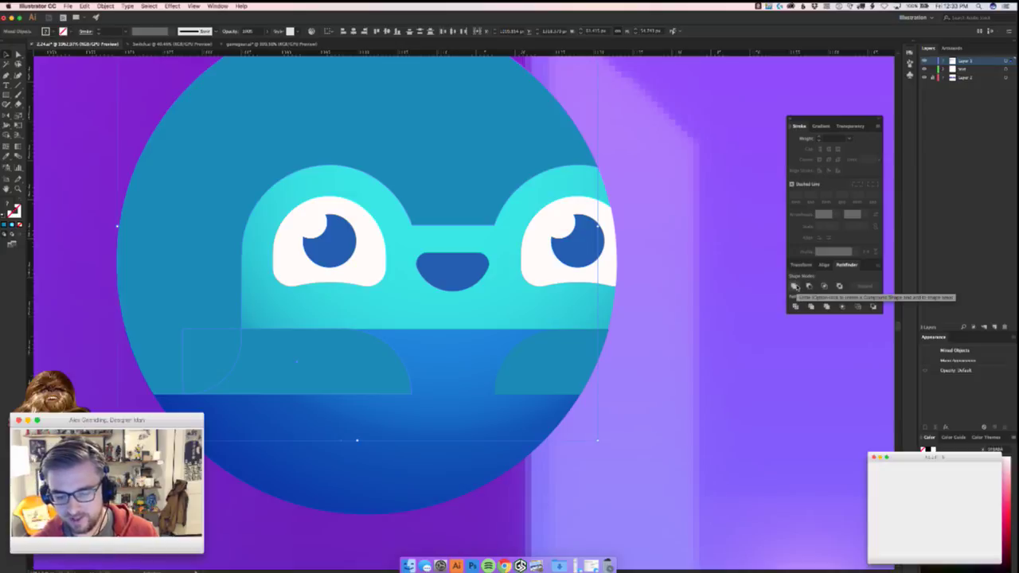
pyautogui.click(797, 288)
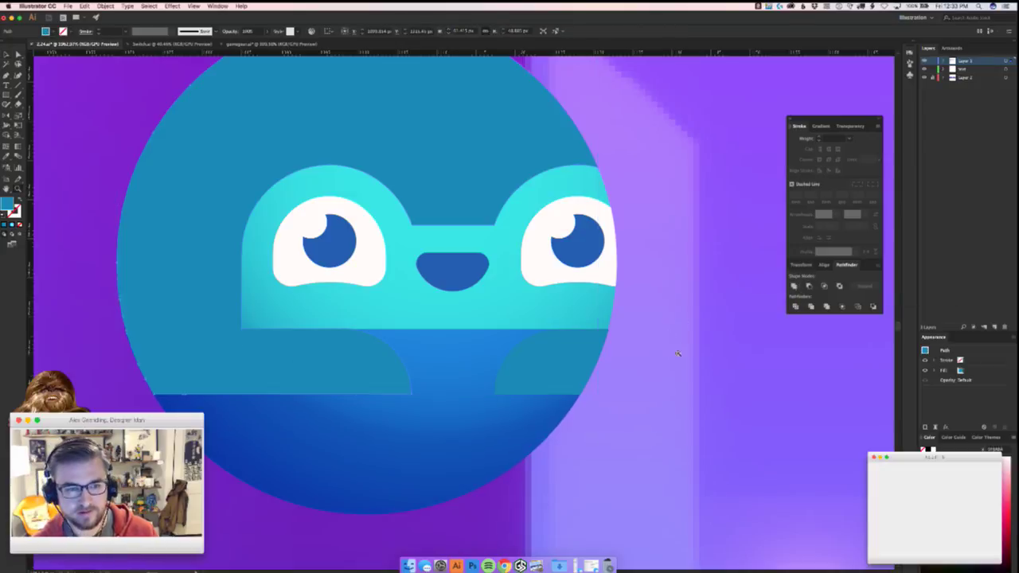
# - Recolour the merged helmet of the rightmost Moderately Faster ball with a dark indigo sampled from the forest background
pyautogui.scroll(-5, 683, 353)
pyautogui.click(629, 399)
pyautogui.moveTo(629, 399); pyautogui.dragTo(142, 342)
pyautogui.moveTo(331, 371); pyautogui.dragTo(410, 351)
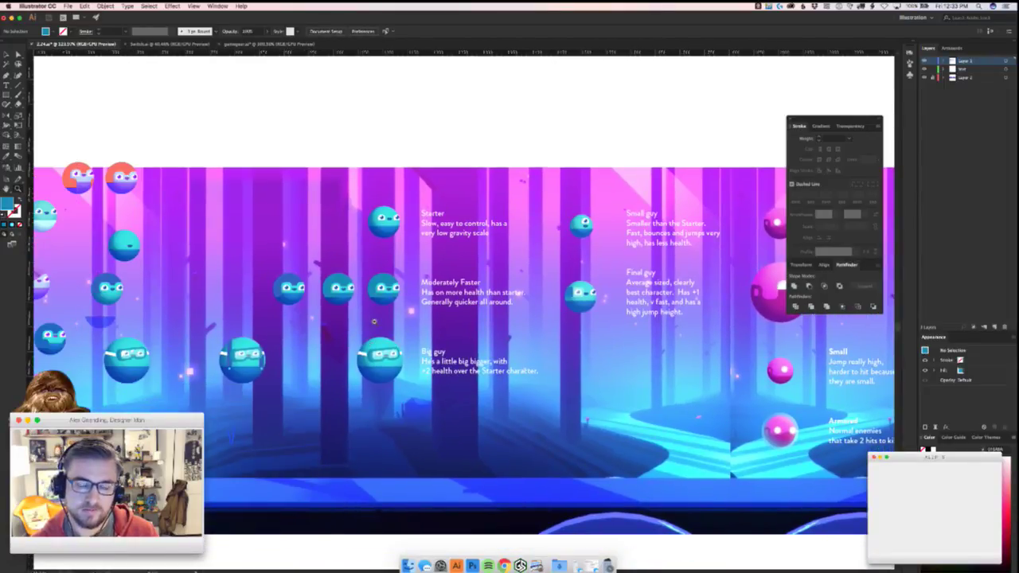
pyautogui.scroll(5, 414, 350)
pyautogui.click(443, 316)
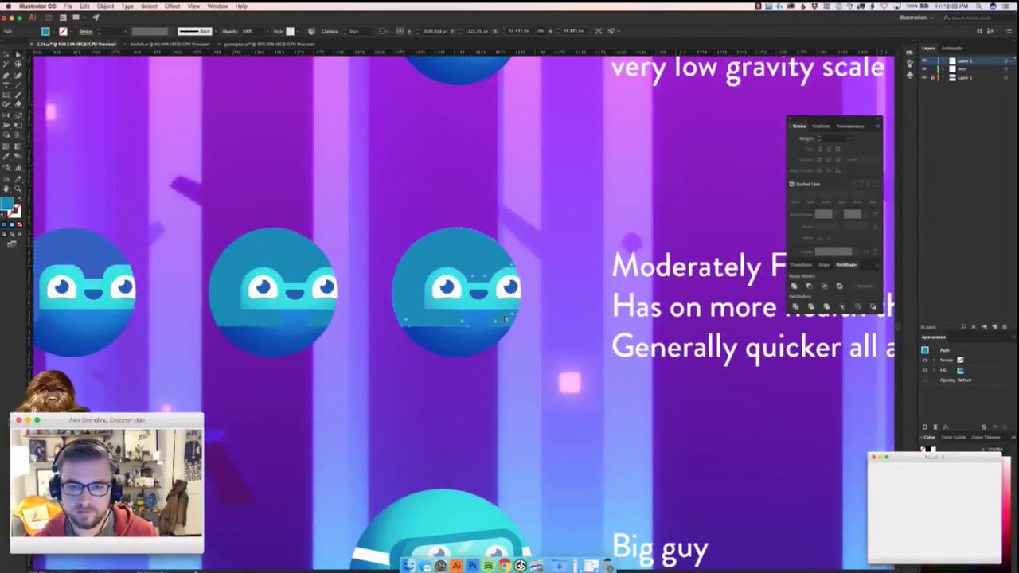
pyautogui.press('i')
pyautogui.click(437, 351)
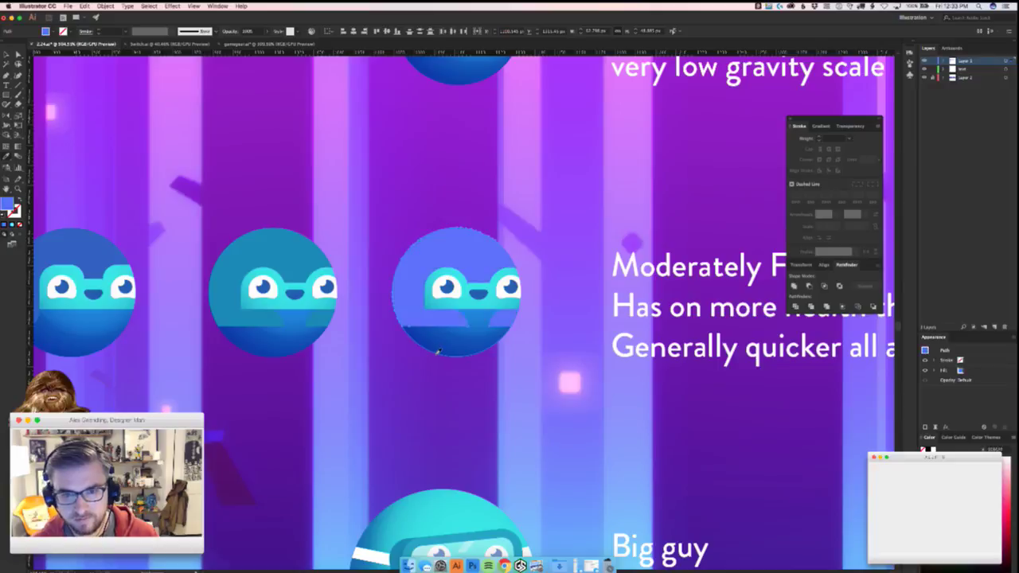
pyautogui.scroll(-4, 422, 358)
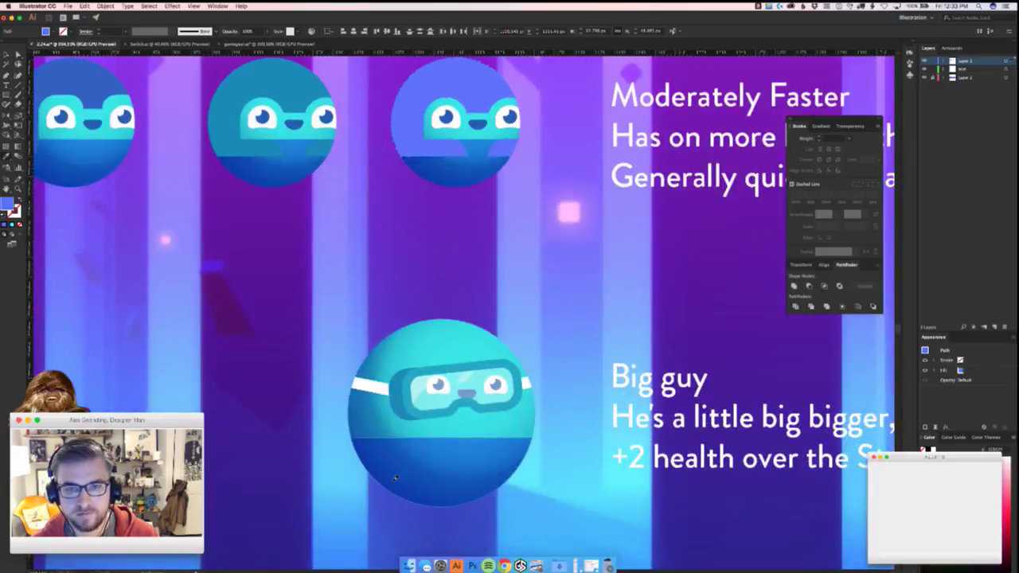
pyautogui.click(345, 359)
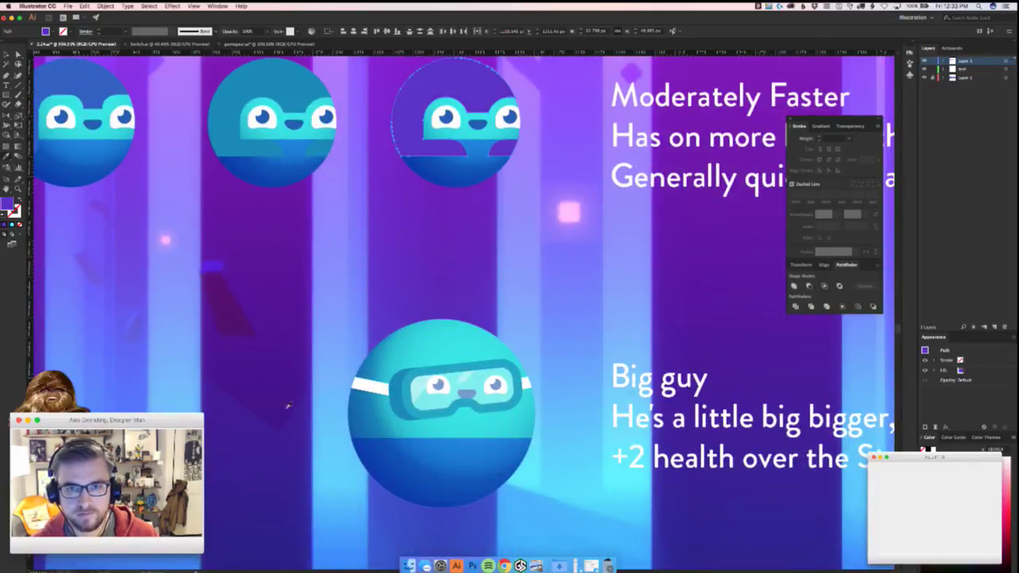
pyautogui.click(268, 503)
pyautogui.press('v')
pyautogui.click(487, 273)
pyautogui.moveTo(524, 269); pyautogui.dragTo(434, 277)
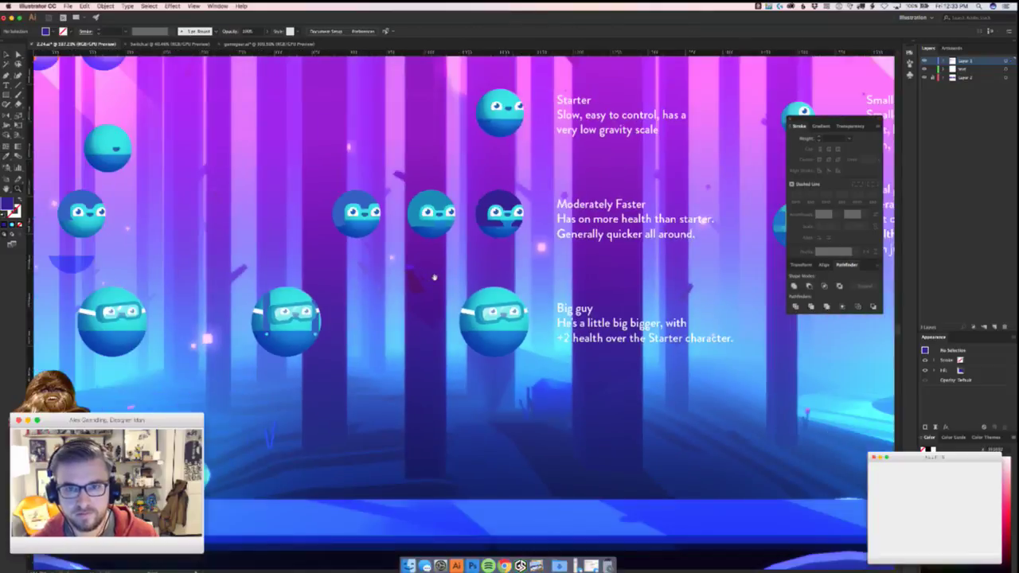
# - Duplicate the white of the indigo-helmet ball's left eye and place the copy above the ball
pyautogui.scroll(4, 433, 277)
pyautogui.hscroll(2, 433, 277)
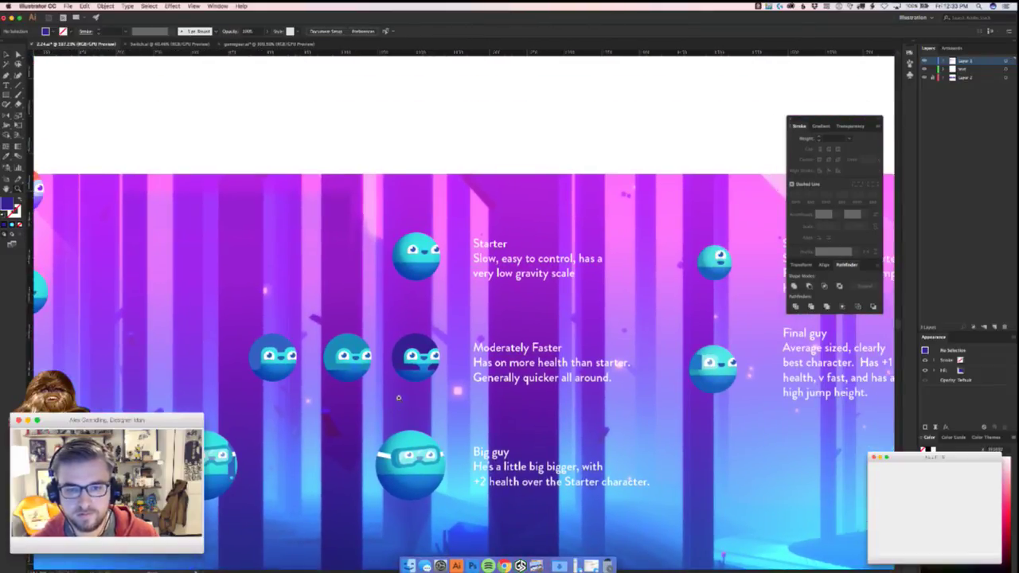
pyautogui.scroll(5, 441, 373)
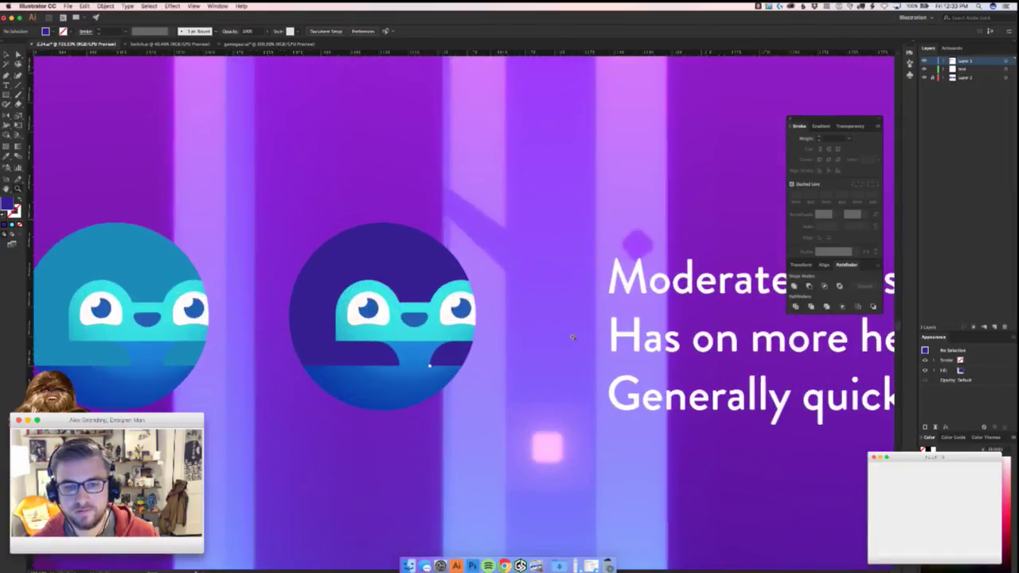
pyautogui.moveTo(419, 315); pyautogui.dragTo(540, 249)
pyautogui.press('super+z')
pyautogui.click(545, 302)
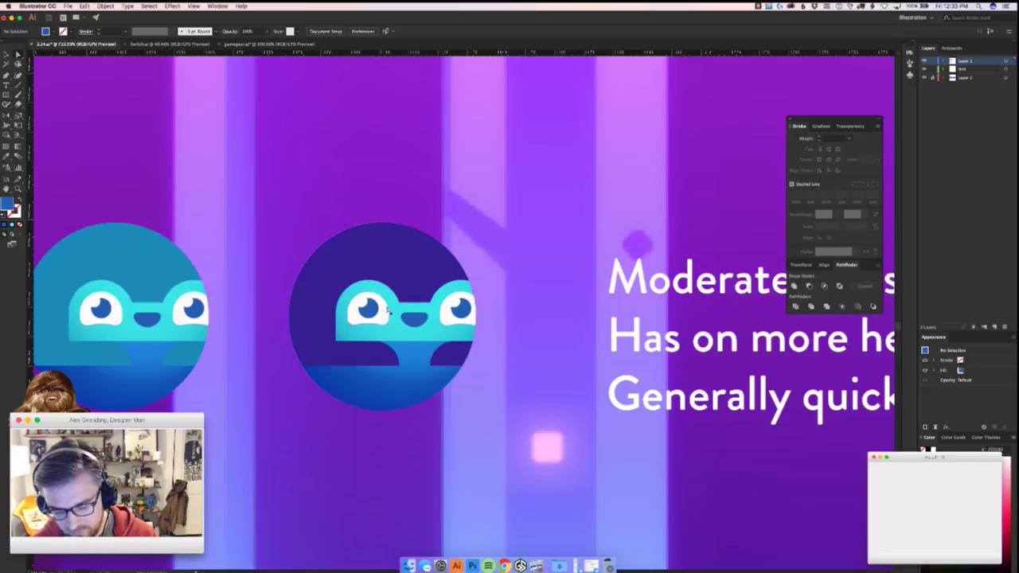
pyautogui.scroll(3, 343, 323)
pyautogui.moveTo(445, 330); pyautogui.dragTo(426, 59)
pyautogui.press('v')
pyautogui.scroll(2, 397, 182)
# - Rework the eye copy into an eyelid shape with a flat top and the inverted curve of the eye's bottom edge below
pyautogui.press('a')
pyautogui.moveTo(441, 119); pyautogui.dragTo(449, 264)
pyautogui.moveTo(385, 236); pyautogui.dragTo(371, 267)
pyautogui.press('Delete')
pyautogui.moveTo(465, 183); pyautogui.dragTo(304, 227)
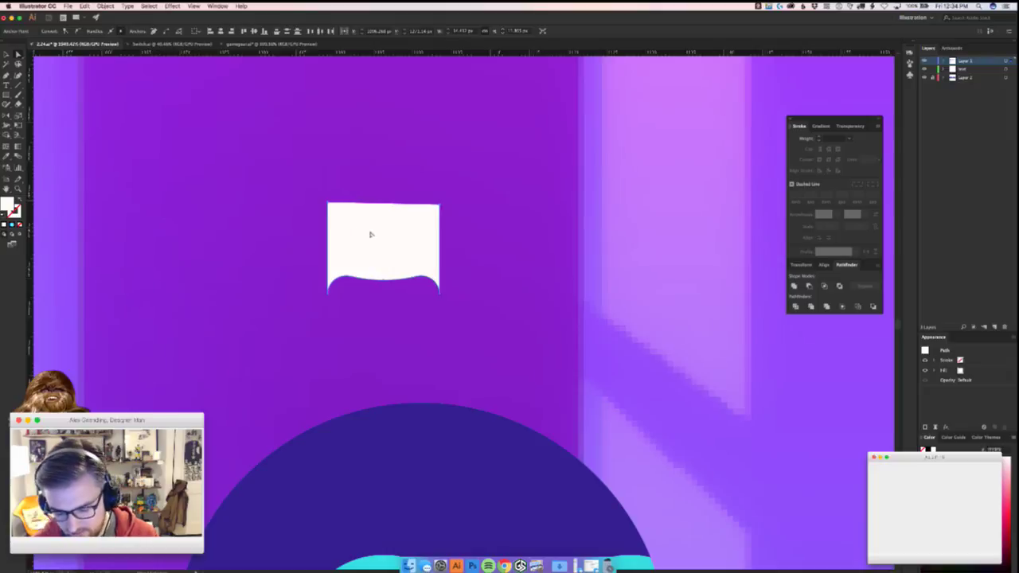
# - Shorten the white eyelid shape by shifting its two upper corner points
pyautogui.click(486, 212)
pyautogui.moveTo(486, 211); pyautogui.dragTo(308, 209)
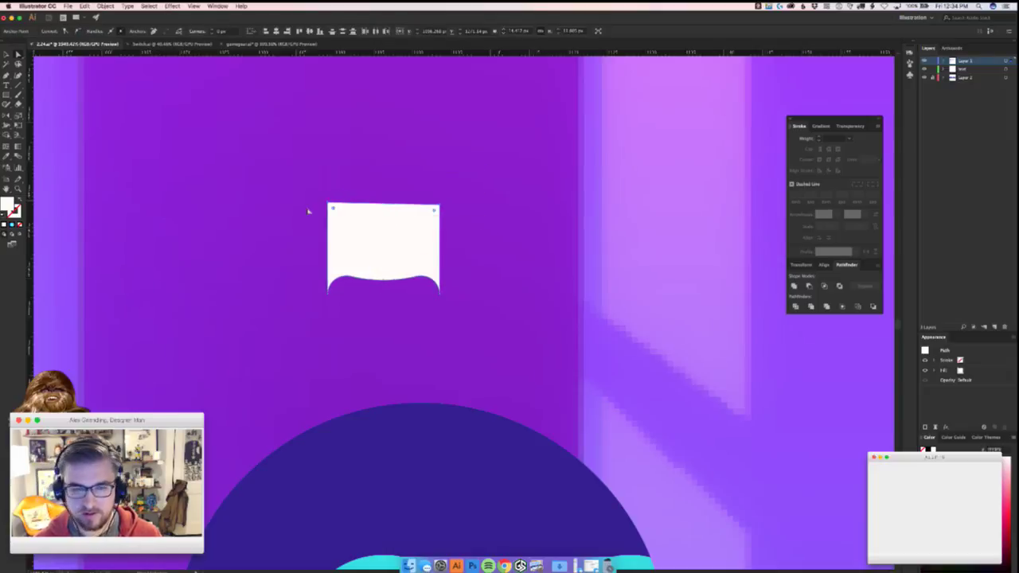
pyautogui.press('Delete')
pyautogui.hotkey('shift', 'Up')
pyautogui.moveTo(474, 387); pyautogui.dragTo(382, 57)
pyautogui.moveTo(428, 168); pyautogui.dragTo(460, 214)
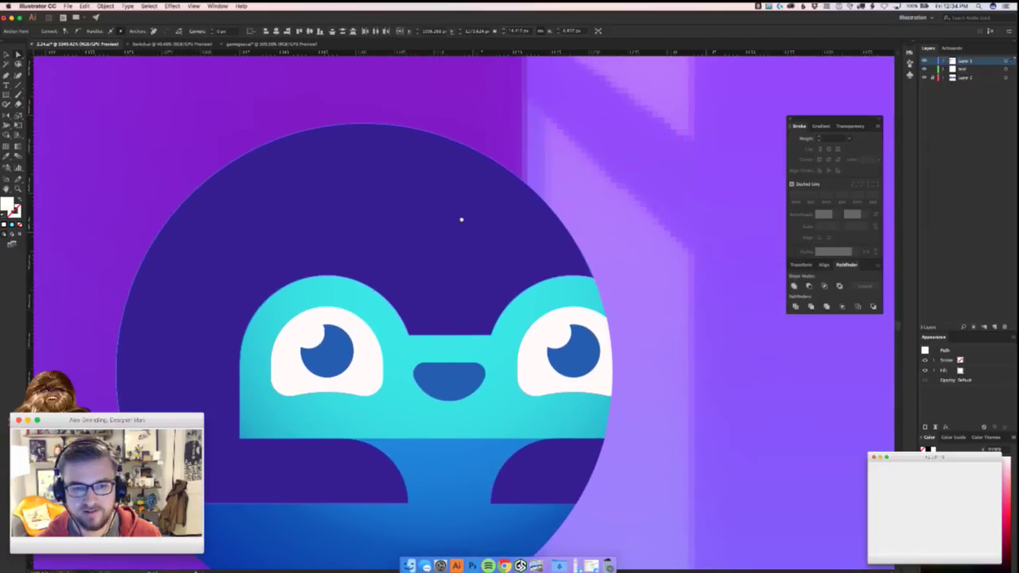
pyautogui.scroll(3, 454, 195)
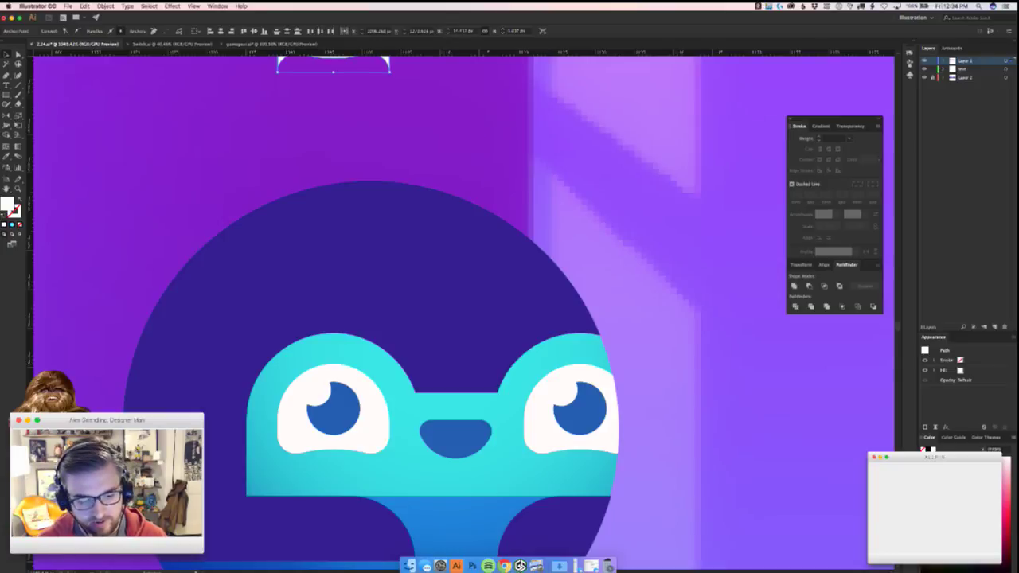
# - Position the white eyelid shape over the upper half of the indigo-helmet ball's left eye
pyautogui.press('super+Tab')
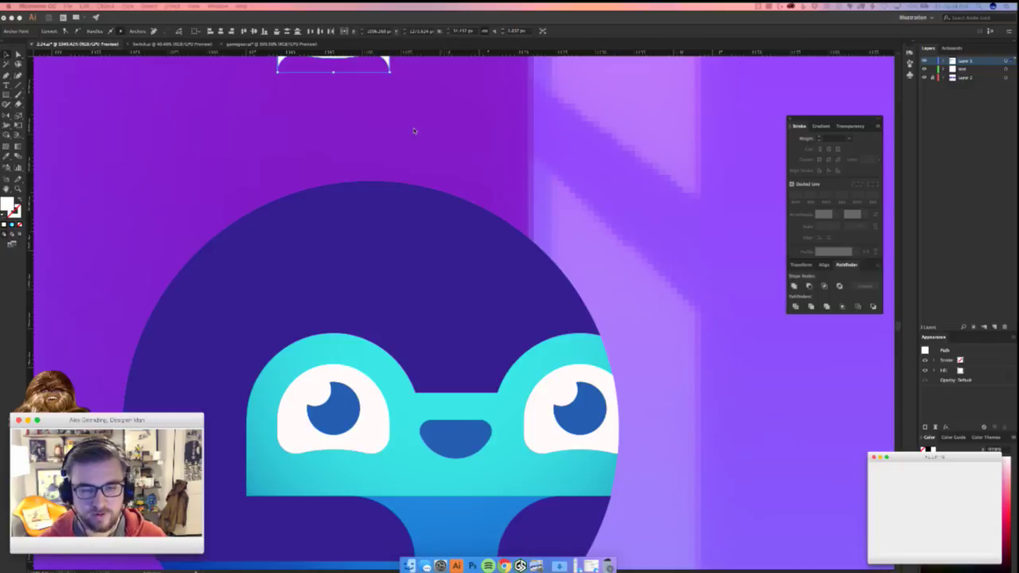
pyautogui.press('super+Tab')
pyautogui.scroll(-3, 399, 135)
pyautogui.moveTo(390, 82); pyautogui.dragTo(417, 274)
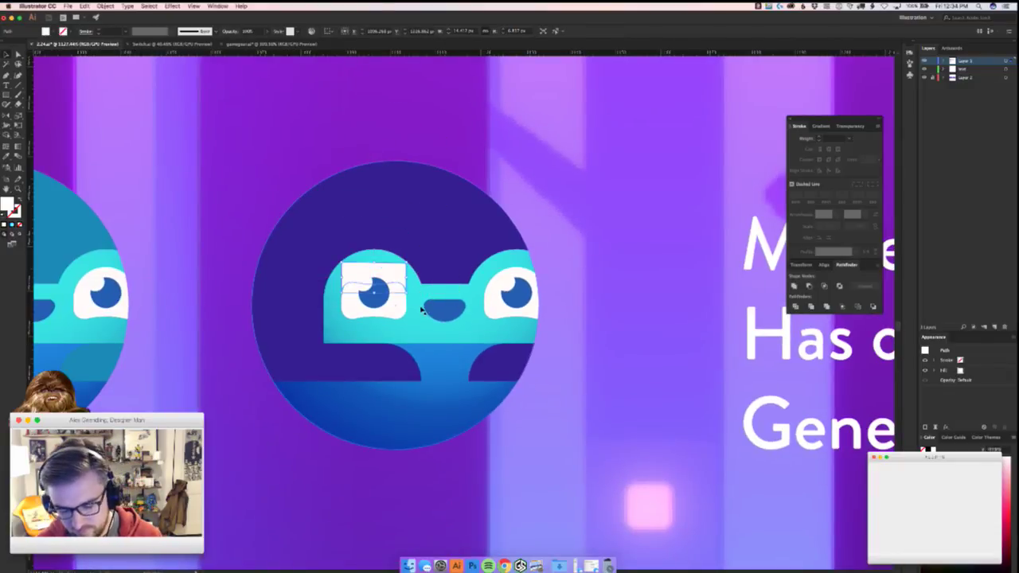
# - Try to colour the eyelid by sampling the ball's shading and adjusting its fill and opacity
pyautogui.press('i')
pyautogui.click(422, 322)
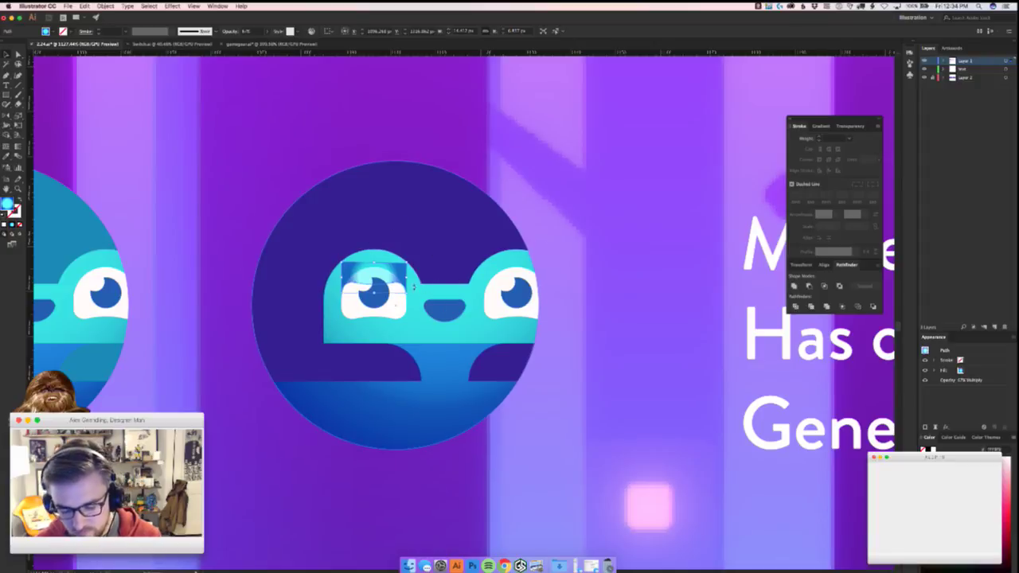
pyautogui.press('super+shift+a')
pyautogui.press('super+x')
pyautogui.press('super+f')
pyautogui.click(263, 32)
pyautogui.click(268, 32)
pyautogui.click(266, 41)
pyautogui.click(297, 107)
pyautogui.click(398, 264)
pyautogui.moveTo(193, 303); pyautogui.dragTo(184, 465)
pyautogui.moveTo(191, 431); pyautogui.dragTo(461, 409)
pyautogui.moveTo(434, 461); pyautogui.dragTo(427, 292)
pyautogui.press('super+shift+a')
pyautogui.click(595, 259)
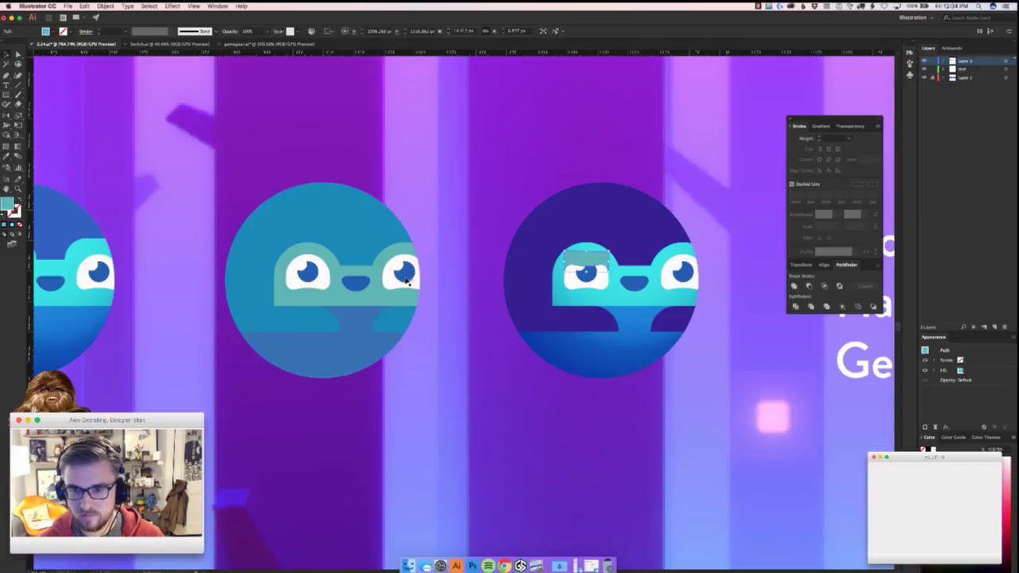
# - Try sampling the face's cyan for the eyelid and undo the stray fill changes on the balls' shading
pyautogui.press('super+shift+a')
pyautogui.moveTo(600, 277); pyautogui.dragTo(664, 259)
pyautogui.press('super+z')
pyautogui.press('super+z')
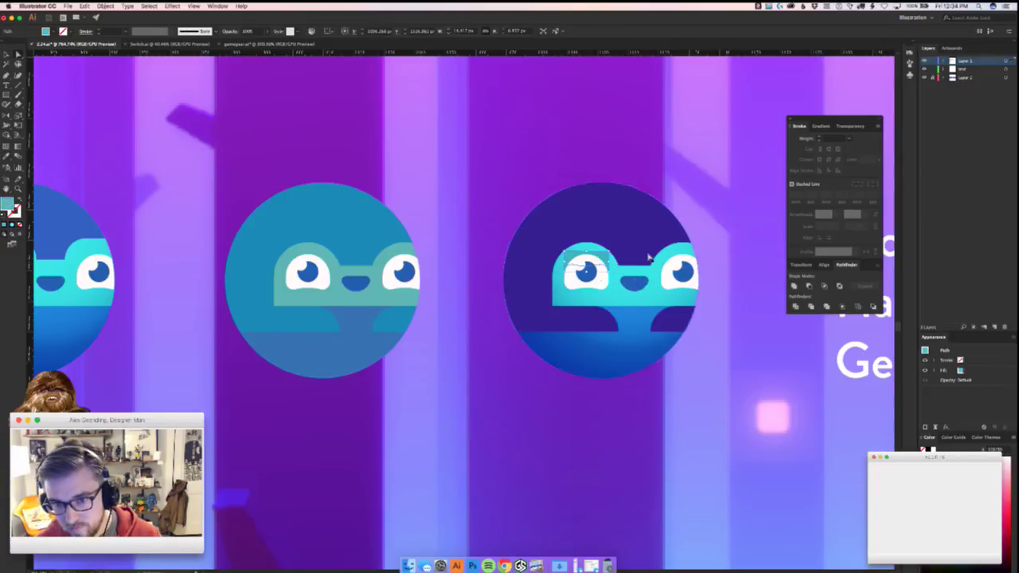
pyautogui.click(649, 257)
pyautogui.press('a')
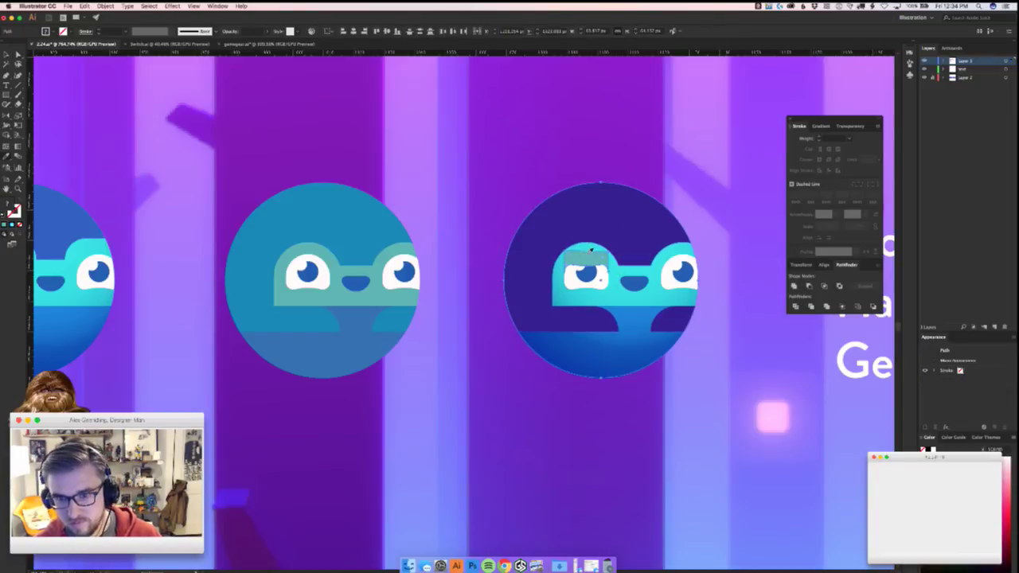
pyautogui.click(589, 249)
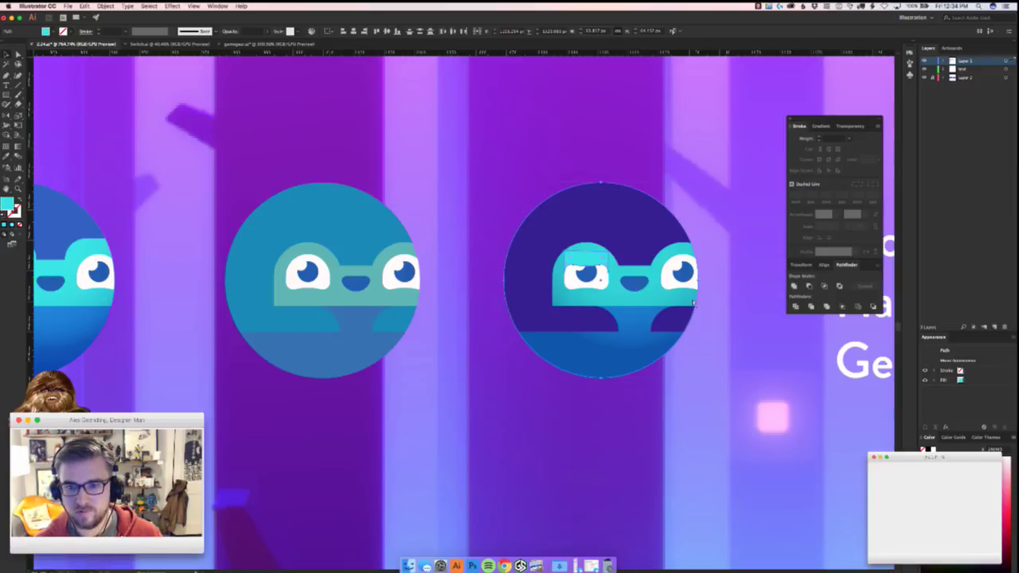
pyautogui.press('super+z')
pyautogui.press('super+z')
pyautogui.press('super+z')
pyautogui.press('super+z')
pyautogui.click(704, 346)
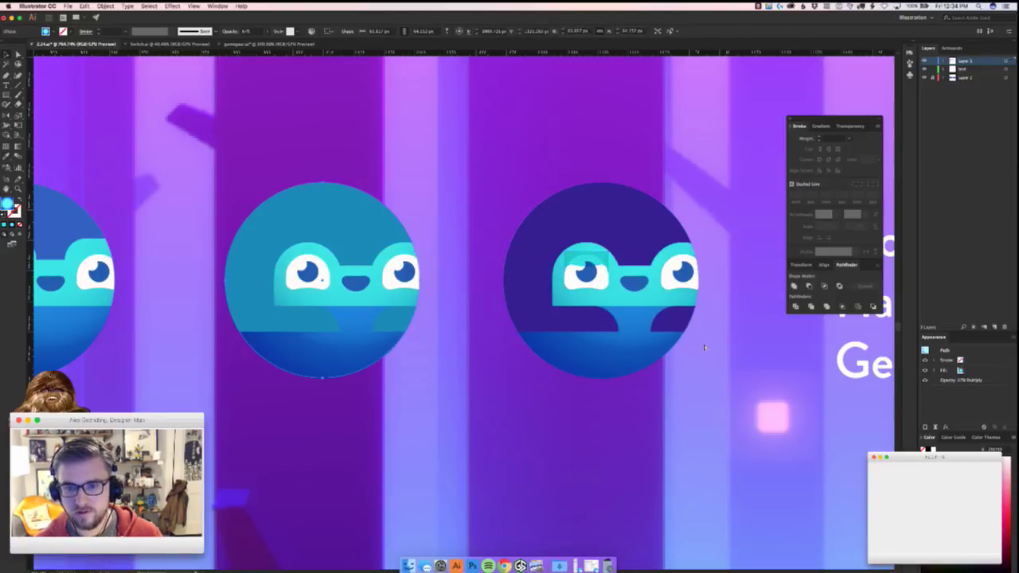
# - Fill the eyelid over the left eye with the cyan sampled from the character's face
pyautogui.press('super+f')
pyautogui.moveTo(707, 355); pyautogui.dragTo(555, 400)
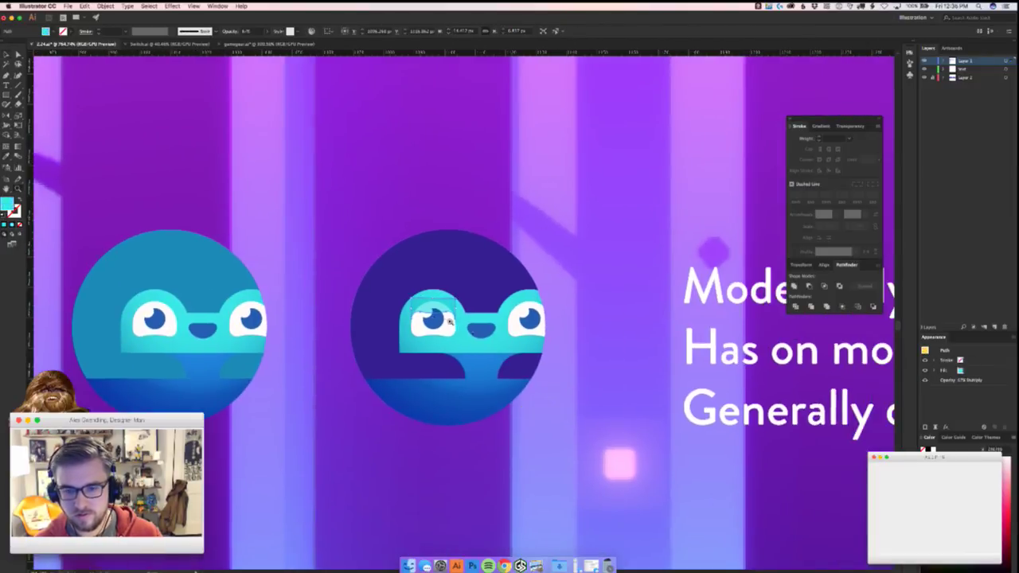
pyautogui.moveTo(446, 311); pyautogui.dragTo(525, 292)
pyautogui.moveTo(494, 375); pyautogui.dragTo(575, 458)
pyautogui.press('super+z')
pyautogui.click(405, 295)
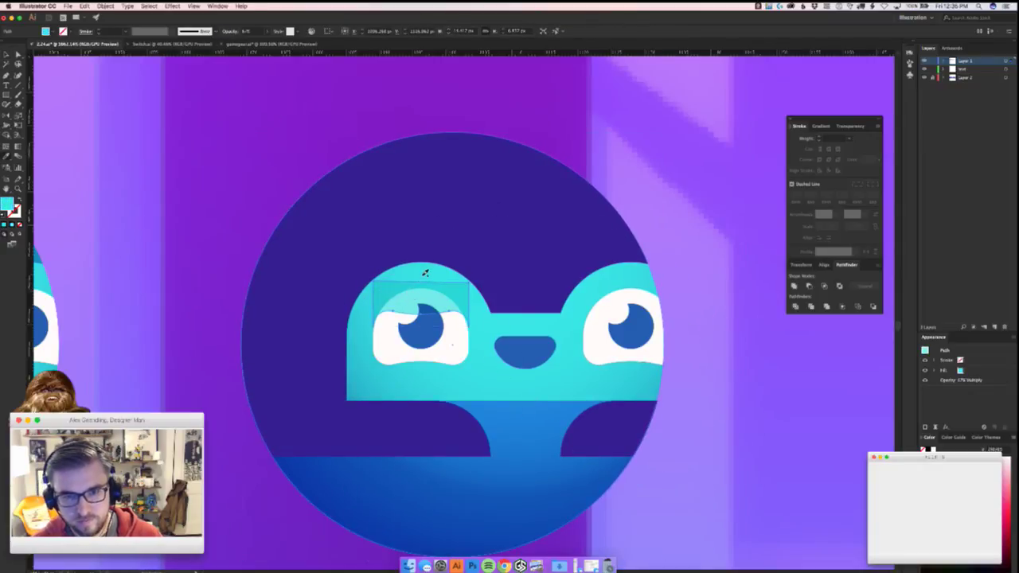
# - Set the eyelid's opacity to 100% and its blend mode to Normal
pyautogui.scroll(-4, 401, 387)
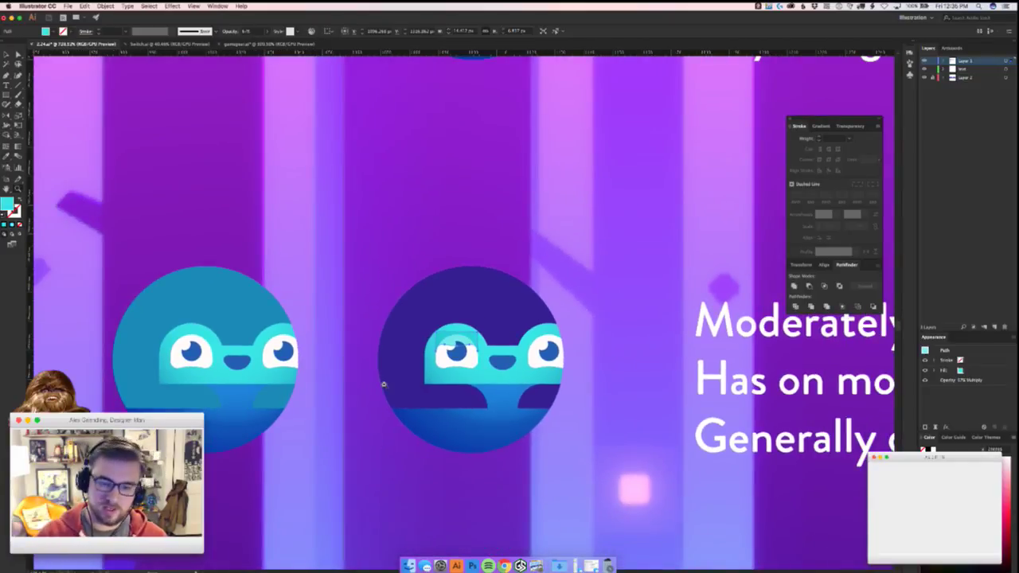
pyautogui.moveTo(249, 375); pyautogui.dragTo(210, 350)
pyautogui.moveTo(425, 342); pyautogui.dragTo(469, 327)
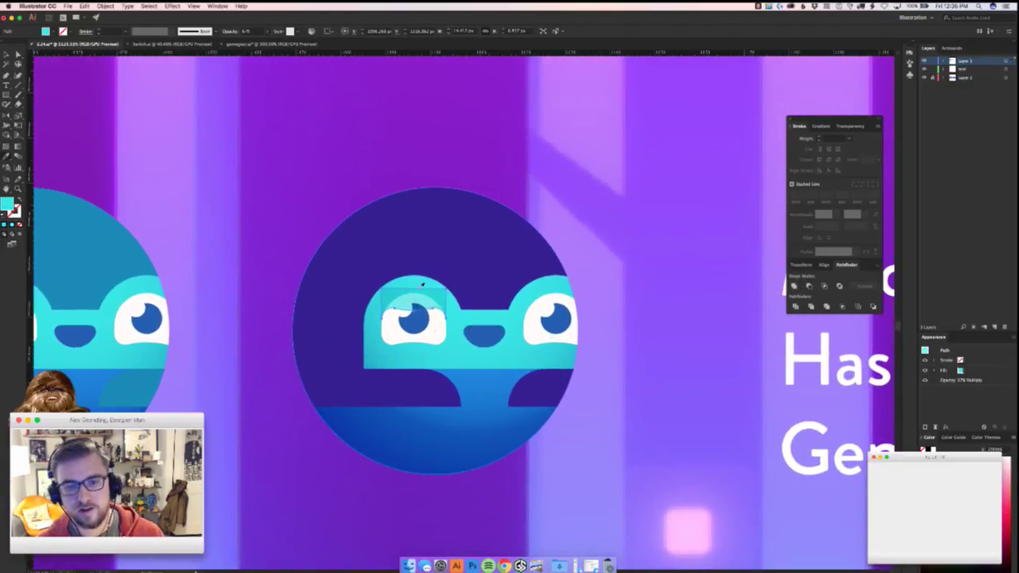
pyautogui.moveTo(417, 321); pyautogui.dragTo(357, 371)
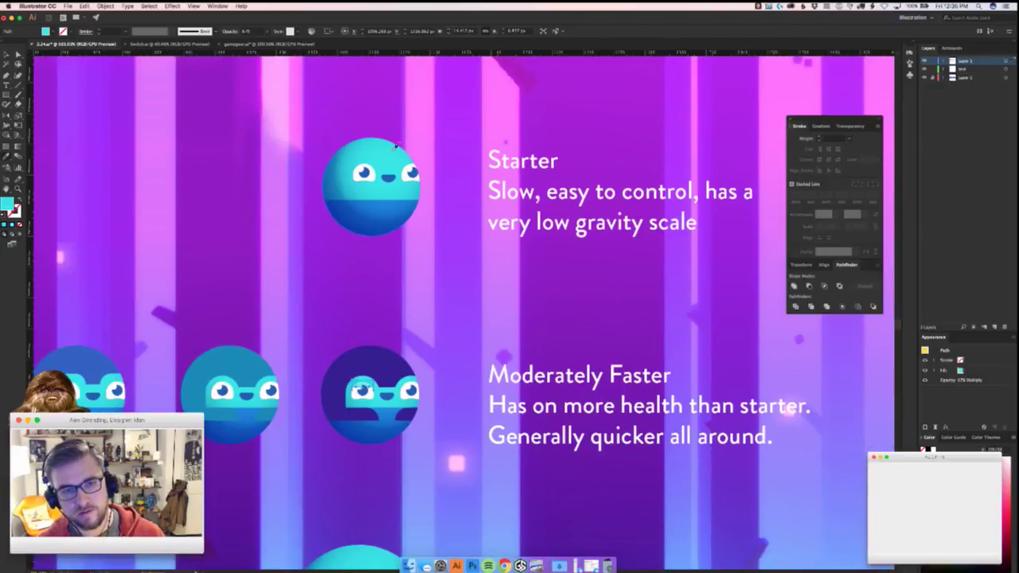
pyautogui.click(267, 31)
pyautogui.moveTo(267, 42); pyautogui.dragTo(288, 44)
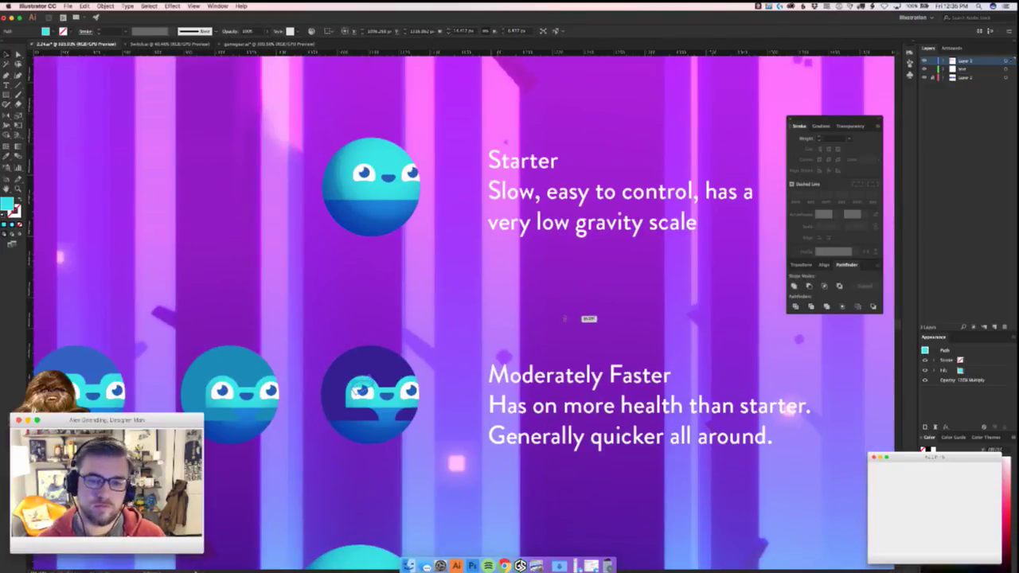
pyautogui.click(230, 31)
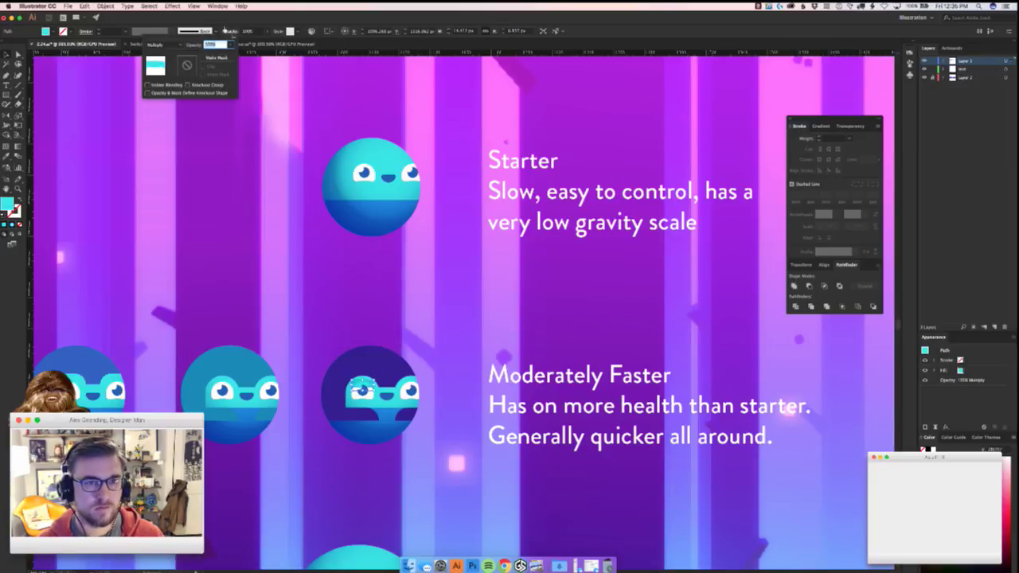
pyautogui.click(160, 44)
pyautogui.click(156, 47)
pyautogui.click(252, 257)
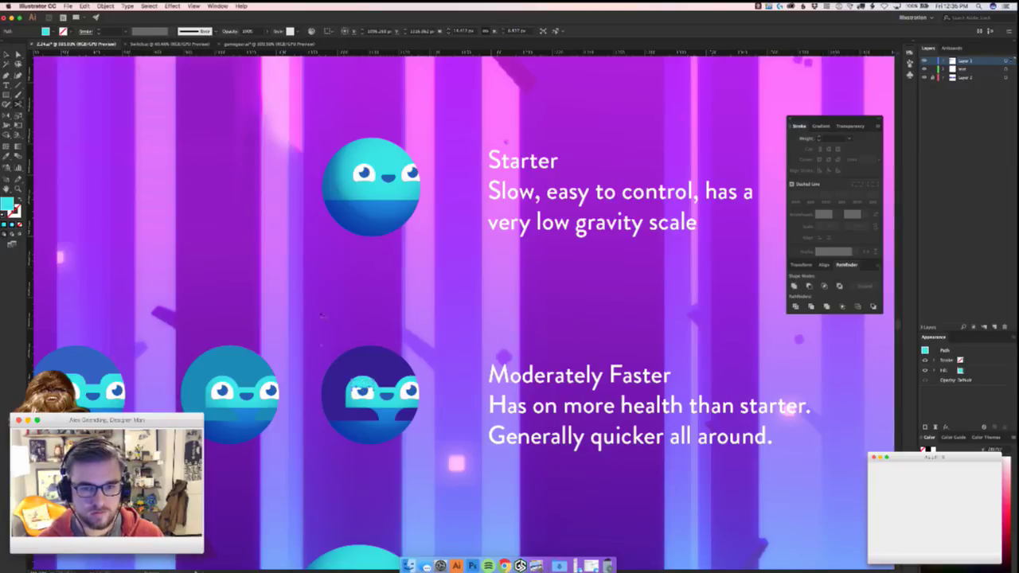
# - Duplicate the cyan eyelid and place the copy over the indigo-helmet ball's right eye, level with the first
pyautogui.press('v')
pyautogui.click(331, 325)
pyautogui.press('z')
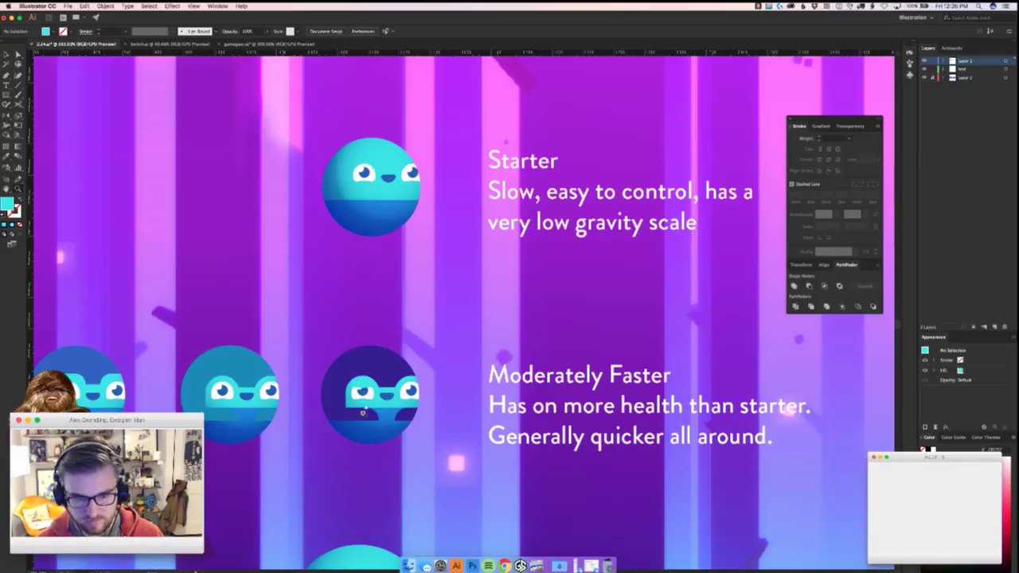
pyautogui.moveTo(370, 413); pyautogui.dragTo(434, 314)
pyautogui.moveTo(352, 284); pyautogui.dragTo(551, 300)
pyautogui.press('super+0')
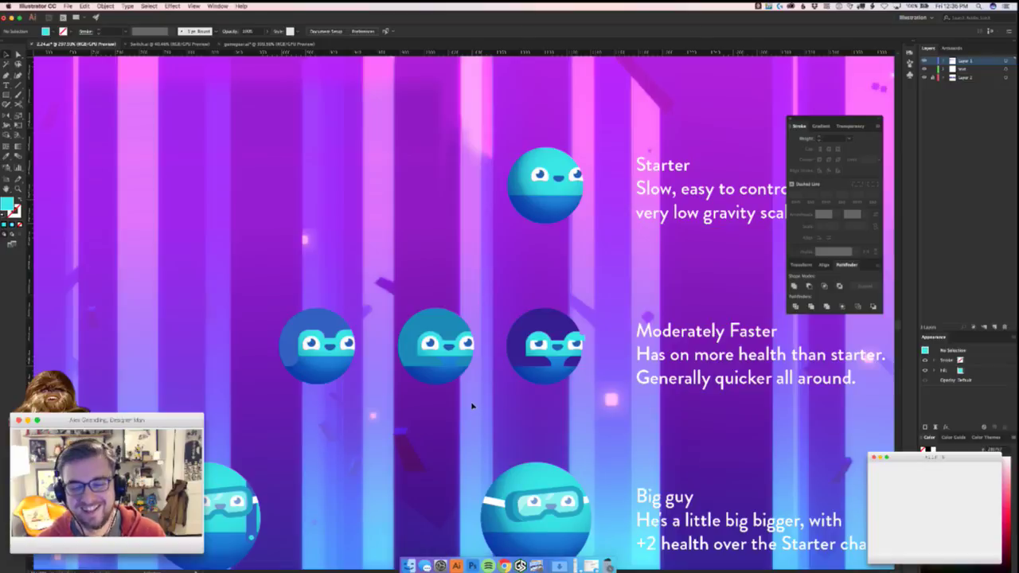
pyautogui.moveTo(525, 355); pyautogui.dragTo(510, 359)
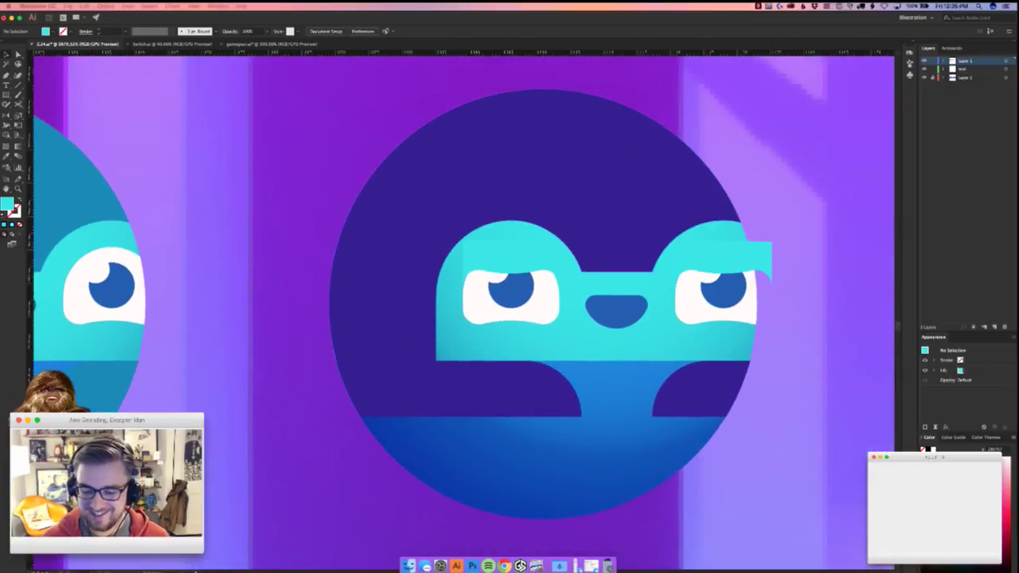
# - Move the right eye's cyan eyelid off the indigo-helmet ball and tilt the left eyelid down towards the nose
pyautogui.press('shift+super+F9')
pyautogui.hscroll(5, 279, 268)
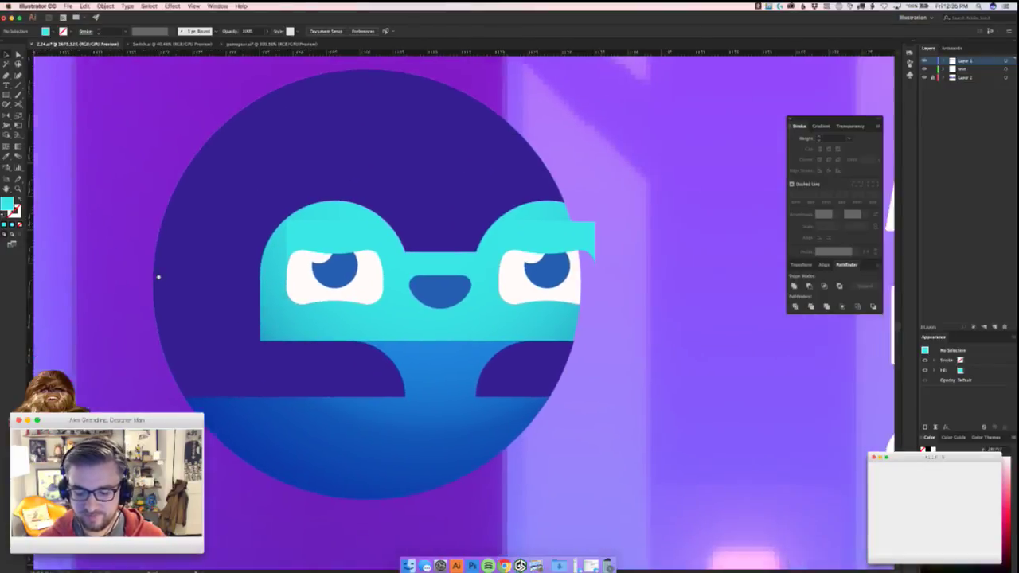
pyautogui.moveTo(550, 221); pyautogui.dragTo(669, 220)
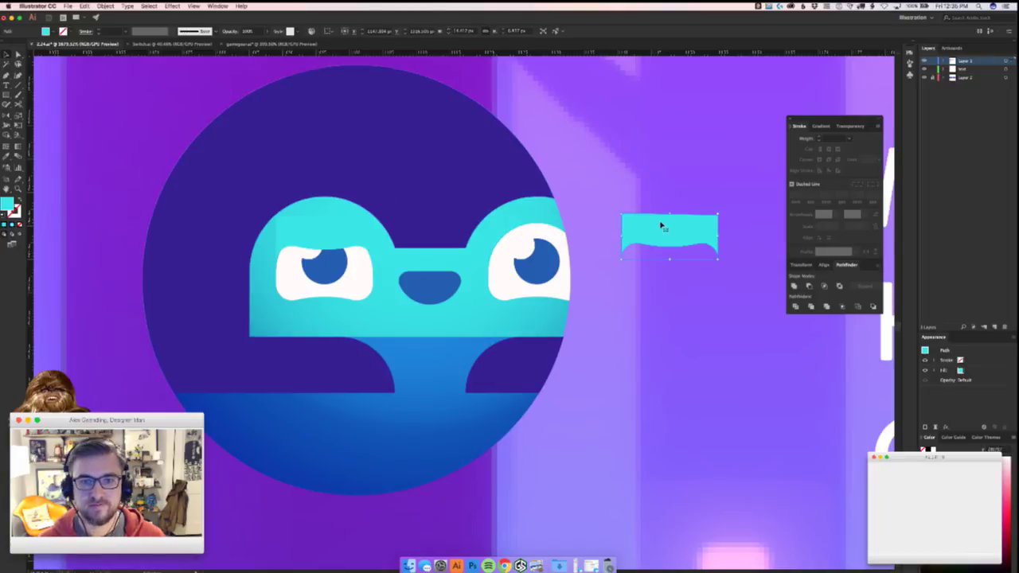
pyautogui.moveTo(611, 294); pyautogui.dragTo(635, 311)
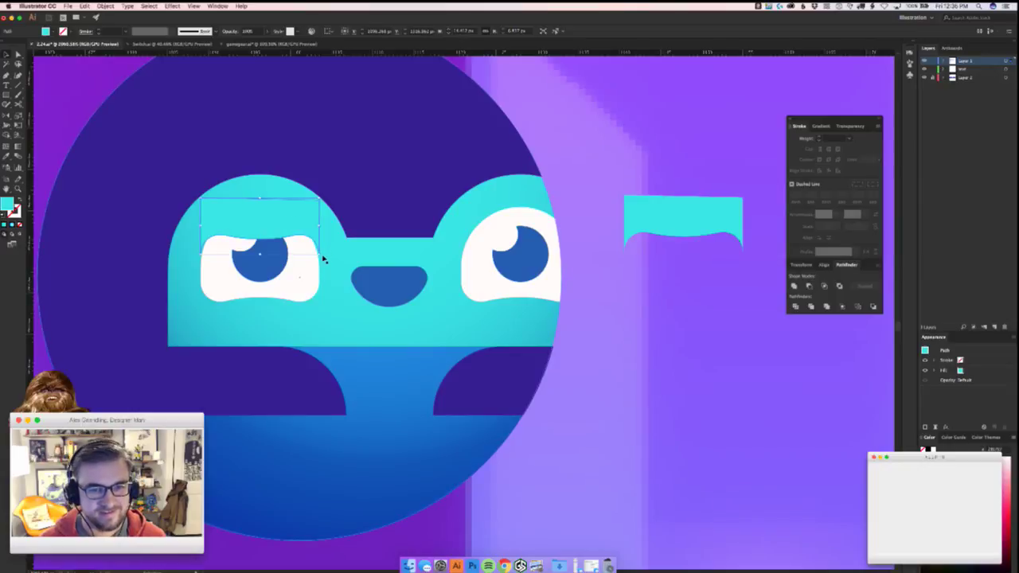
pyautogui.moveTo(343, 257); pyautogui.dragTo(315, 222)
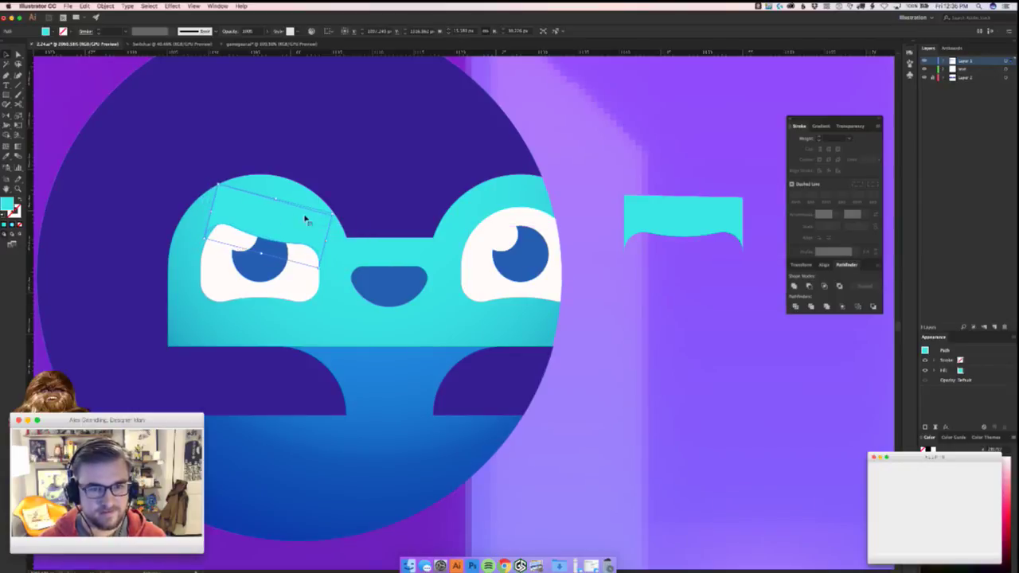
pyautogui.moveTo(215, 191); pyautogui.dragTo(223, 185)
pyautogui.scroll(-5, 387, 246)
pyautogui.click(553, 377)
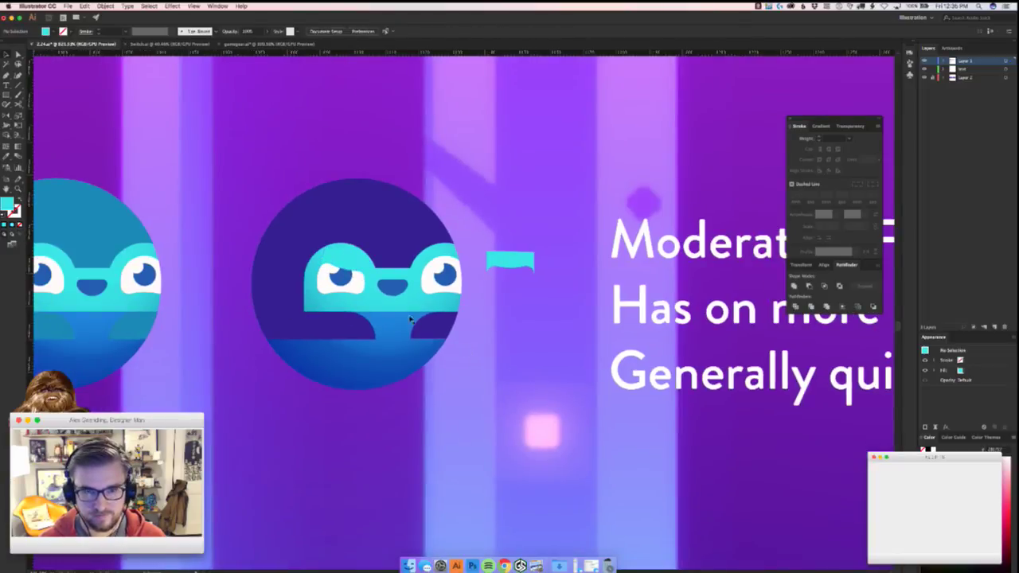
# - Place a mirrored copy of the tilted eyelid over the indigo-helmet ball's right eye for an angry look
pyautogui.scroll(3, 415, 252)
pyautogui.moveTo(284, 250); pyautogui.dragTo(455, 270)
pyautogui.click(534, 323)
pyautogui.moveTo(533, 324); pyautogui.dragTo(512, 301)
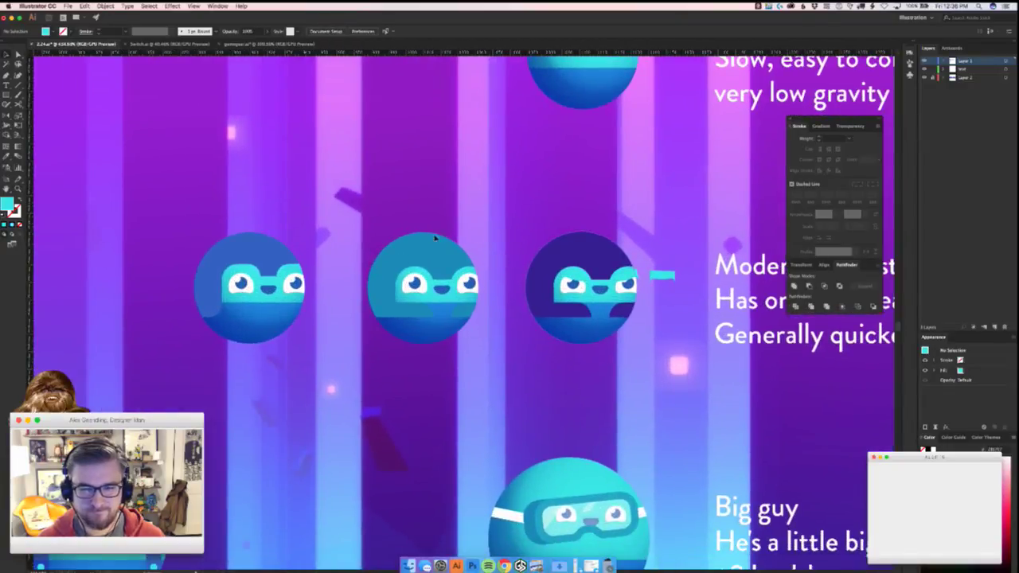
# - Shift the two other Moderately Faster variants further left and duplicate the indigo-helmet ball into the freed space
pyautogui.moveTo(480, 213); pyautogui.dragTo(181, 367)
pyautogui.moveTo(360, 333); pyautogui.dragTo(248, 333)
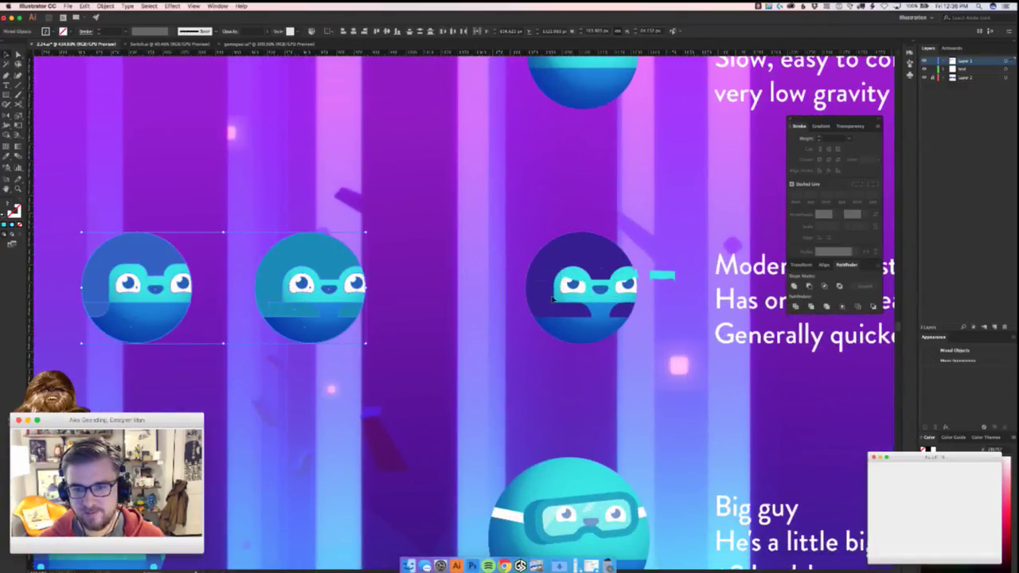
pyautogui.moveTo(618, 197); pyautogui.dragTo(620, 229)
pyautogui.moveTo(528, 243); pyautogui.dragTo(395, 243)
pyautogui.hscroll(3, 395, 244)
pyautogui.scroll(2, 395, 244)
pyautogui.press('super+equal')
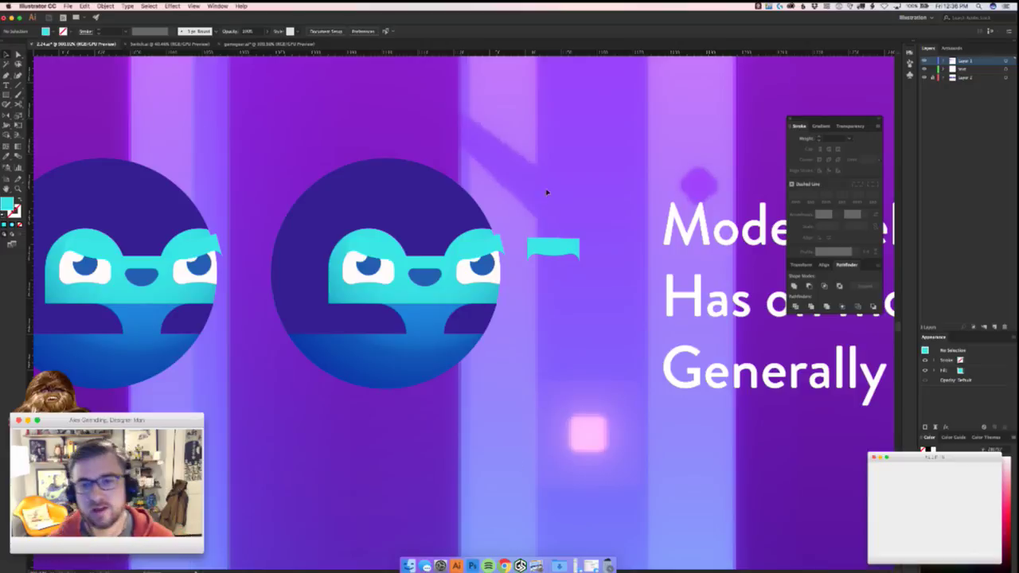
# - Delete both eyelids from the rightmost indigo-helmet ball and the spare eyelid beside it
pyautogui.moveTo(484, 239); pyautogui.dragTo(538, 172)
pyautogui.press('Delete')
pyautogui.moveTo(376, 242); pyautogui.dragTo(438, 189)
pyautogui.press('Delete')
pyautogui.click(575, 254)
pyautogui.press('Delete')
# - Fill the rightmost ball's helmet with the cyan sampled from the top of the Big guy ball
pyautogui.moveTo(363, 172)
pyautogui.mouseDown()
pyautogui.moveTo(400, 105)
pyautogui.moveTo(363, 172)
pyautogui.mouseUp()
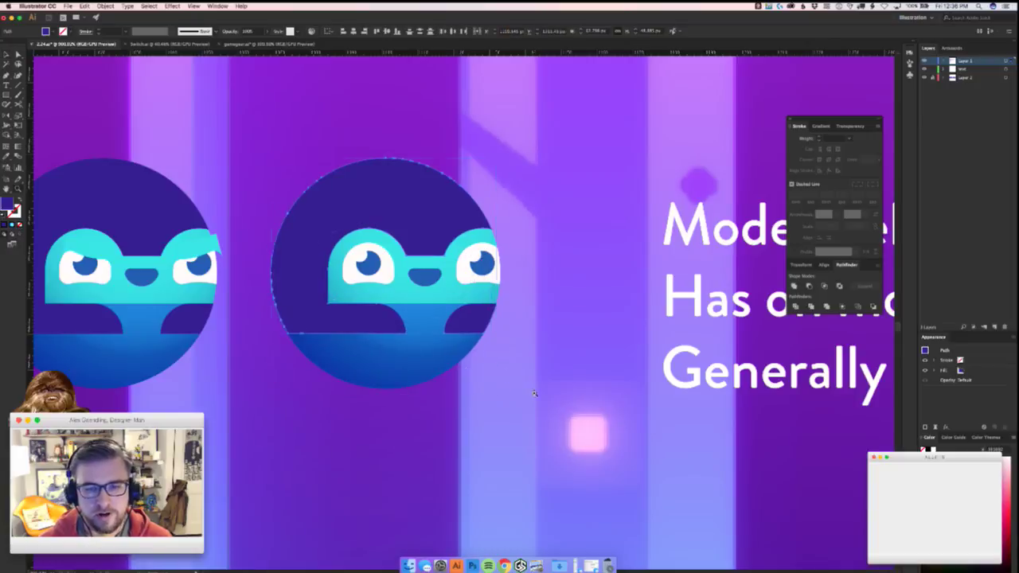
pyautogui.scroll(-5, 534, 387)
pyautogui.scroll(4, 523, 390)
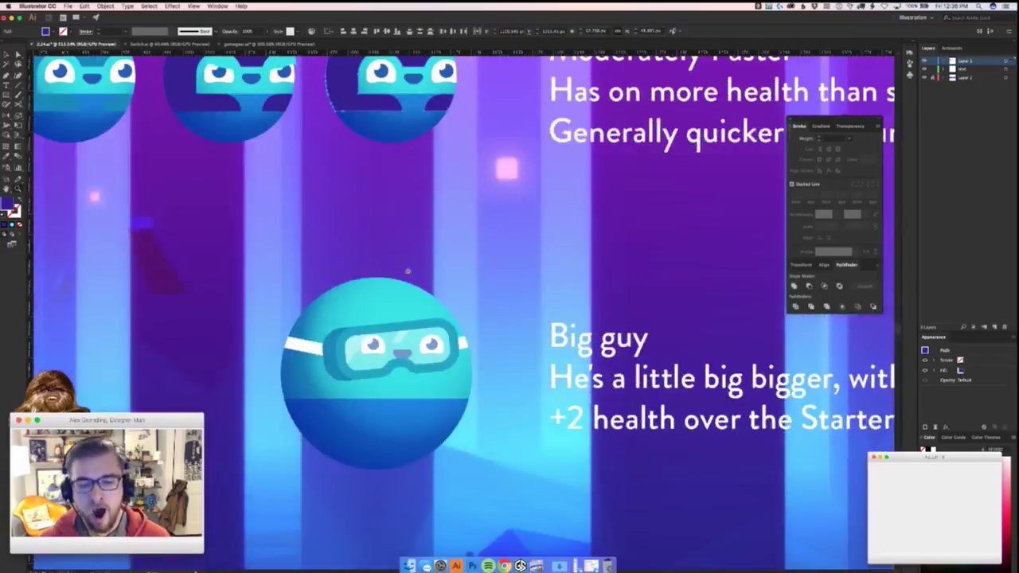
pyautogui.press('i')
pyautogui.click(403, 293)
pyautogui.scroll(5, 427, 219)
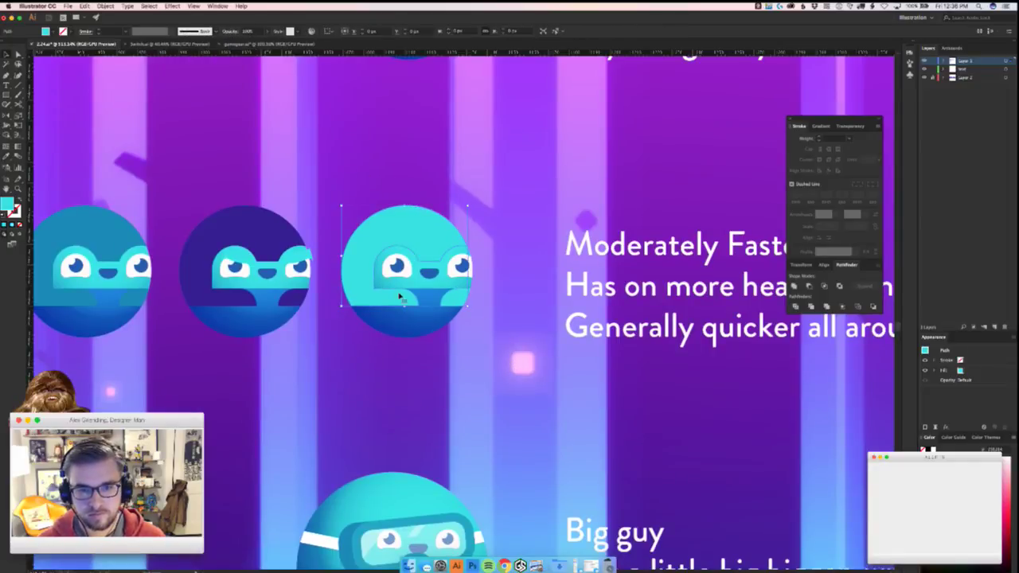
# - Lighten the rightmost ball's helmet fill to a brighter, less saturated cyan
pyautogui.doubleClick(7, 209)
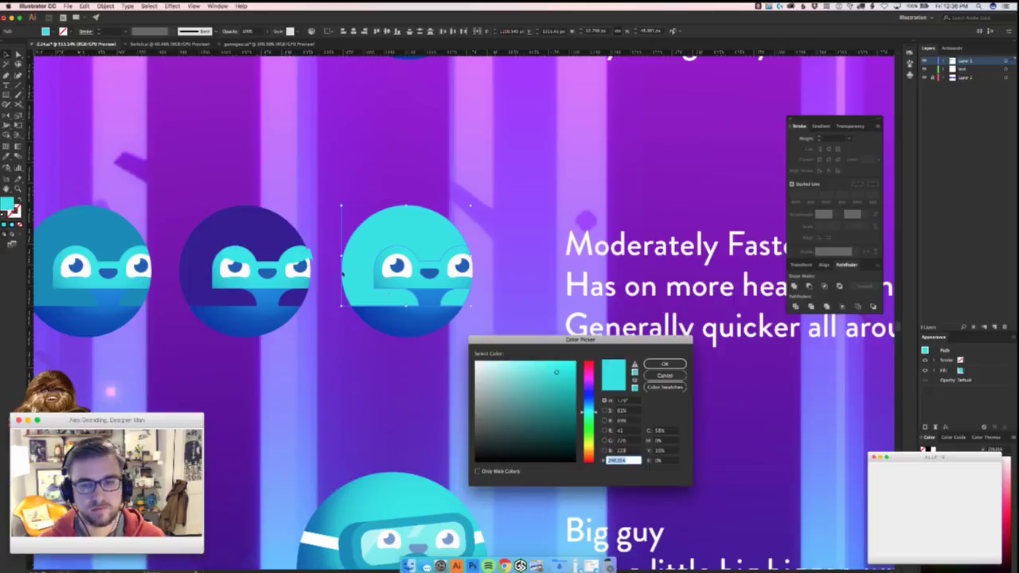
pyautogui.moveTo(546, 385); pyautogui.dragTo(536, 363)
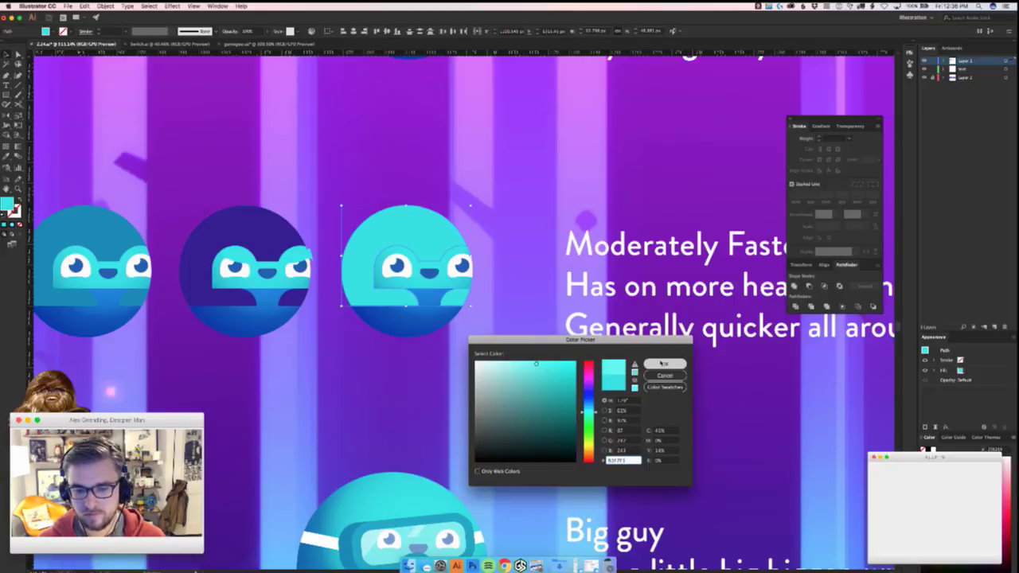
pyautogui.click(663, 364)
pyautogui.click(494, 369)
pyautogui.scroll(-3, 502, 358)
pyautogui.scroll(3, 510, 349)
pyautogui.scroll(2, 510, 348)
pyautogui.click(436, 239)
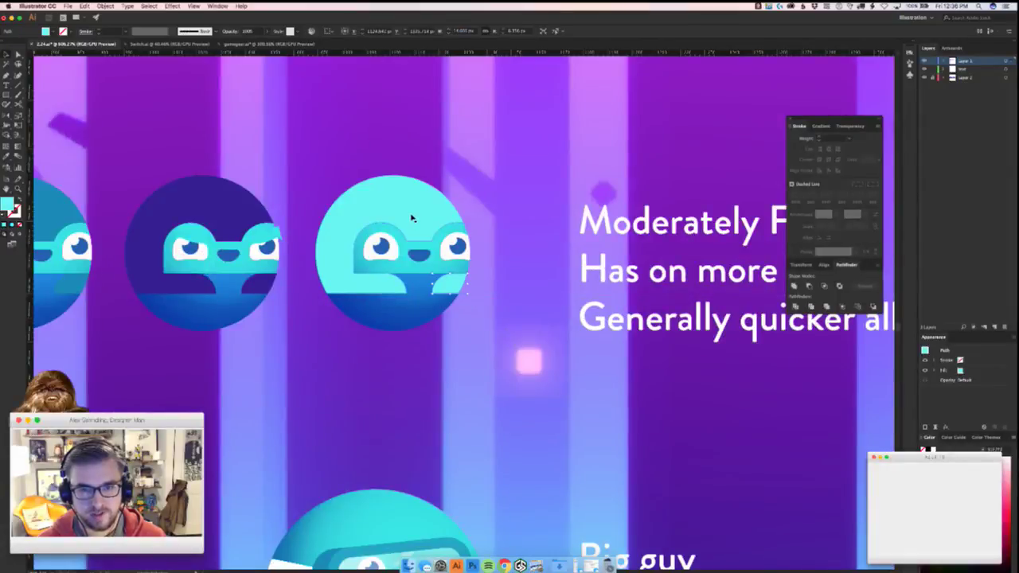
pyautogui.scroll(-2, 432, 229)
# - Set the helmet's fill to a paler aqua with RGB values 130, 249, 243
pyautogui.doubleClick(9, 205)
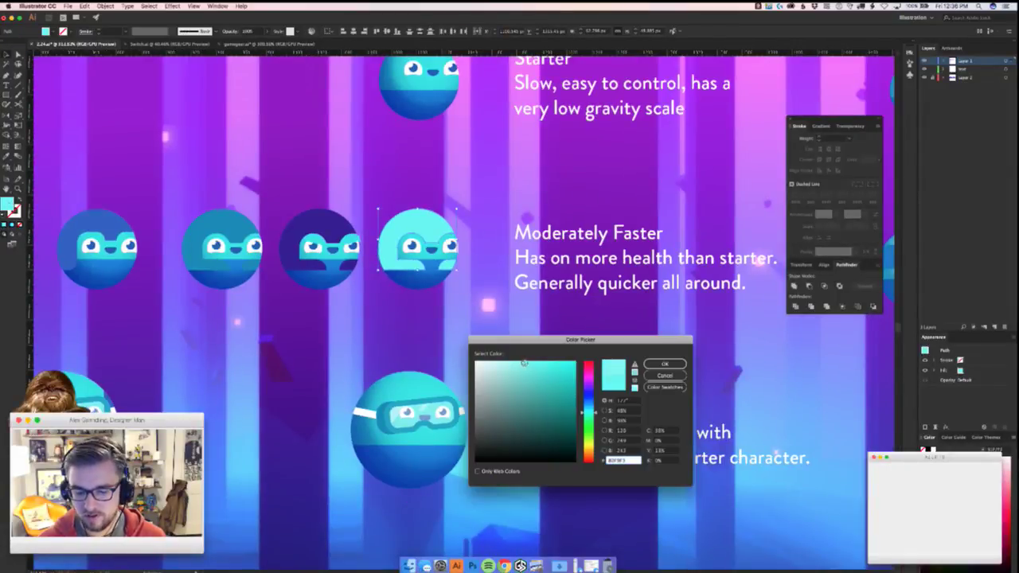
pyautogui.click(664, 364)
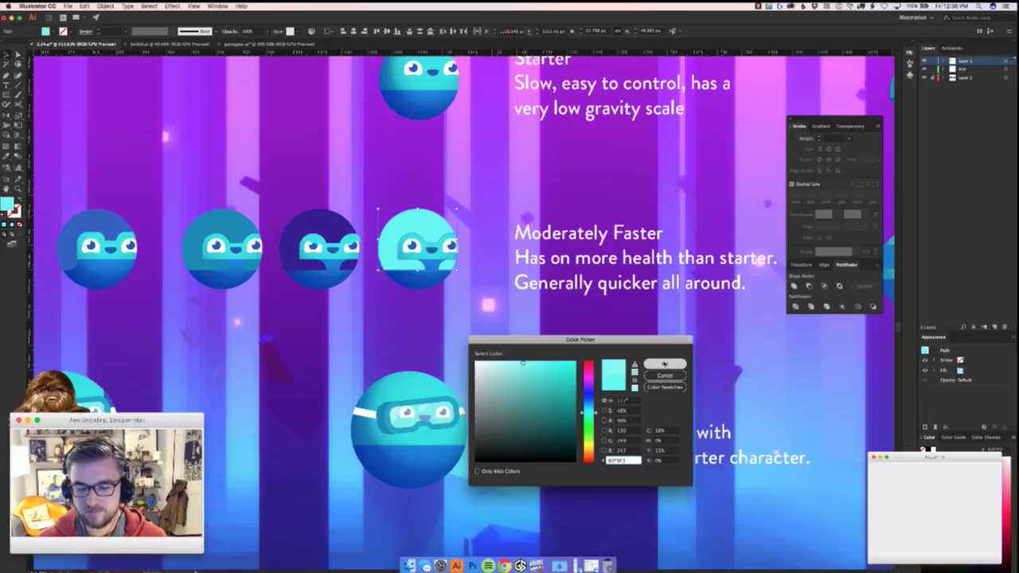
pyautogui.click(443, 283)
pyautogui.scroll(-4, 446, 282)
pyautogui.scroll(4, 454, 281)
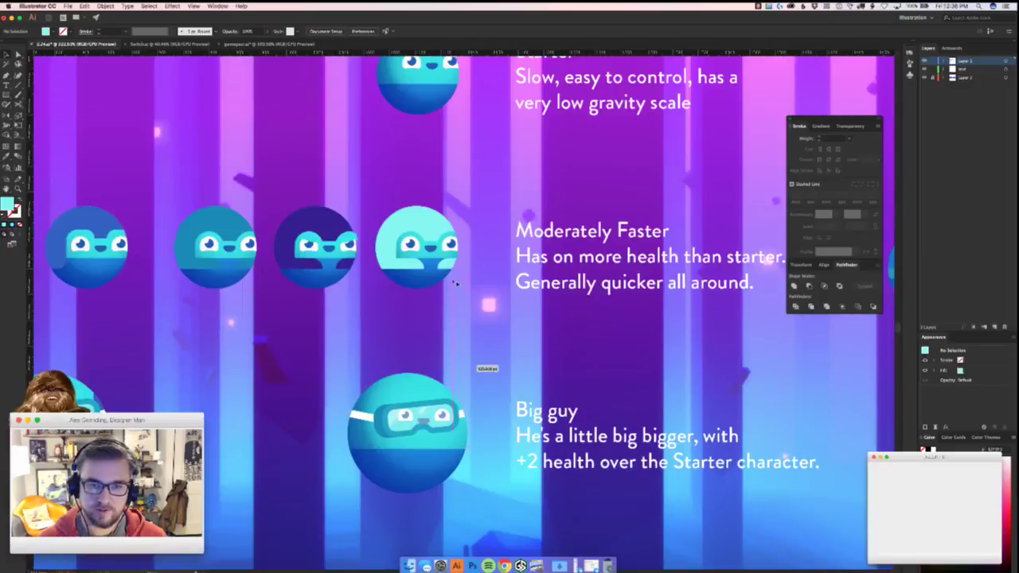
# - Undo the helmet's accidental move and fill the helmet and chin strips with the white sampled from the eye
pyautogui.scroll(5, 455, 280)
pyautogui.click(444, 217)
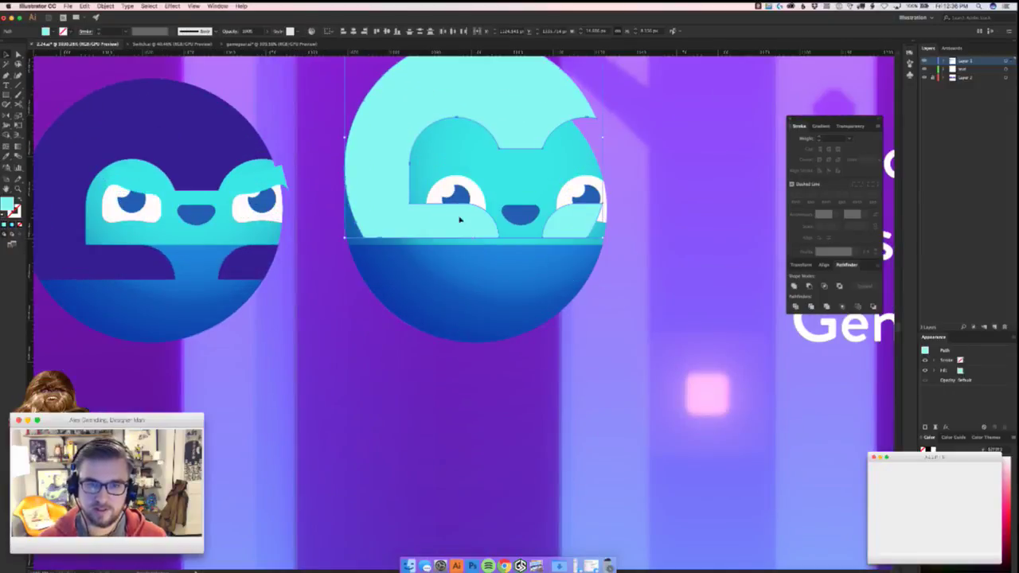
pyautogui.press('super+z')
pyautogui.press('i')
pyautogui.click(479, 219)
pyautogui.press('v')
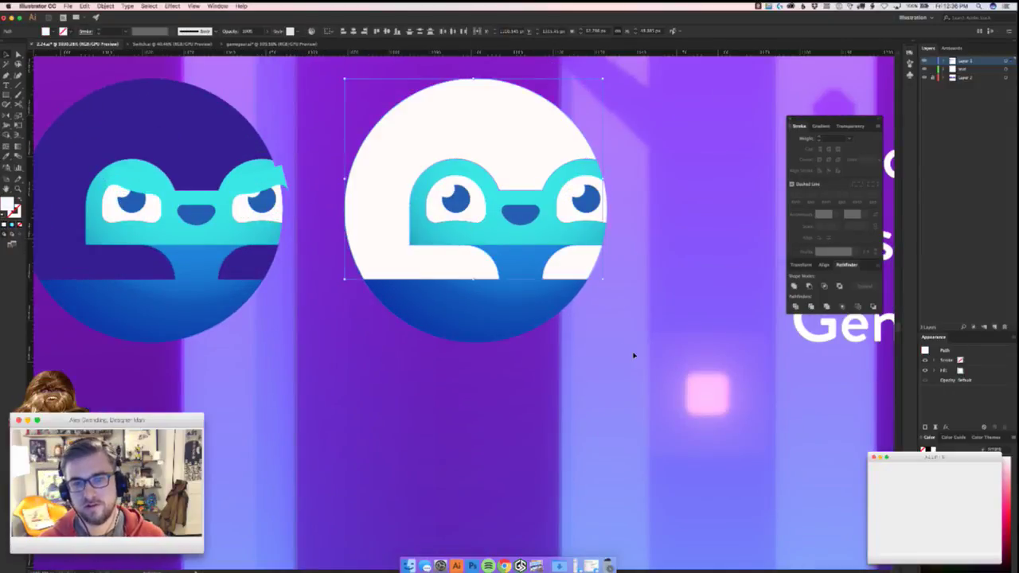
pyautogui.click(627, 348)
pyautogui.scroll(-5, 628, 348)
pyautogui.scroll(4, 546, 325)
# - Undo the stray changes to the rightmost ball's parts and restore its helmet's white fill
pyautogui.moveTo(539, 361); pyautogui.dragTo(391, 408)
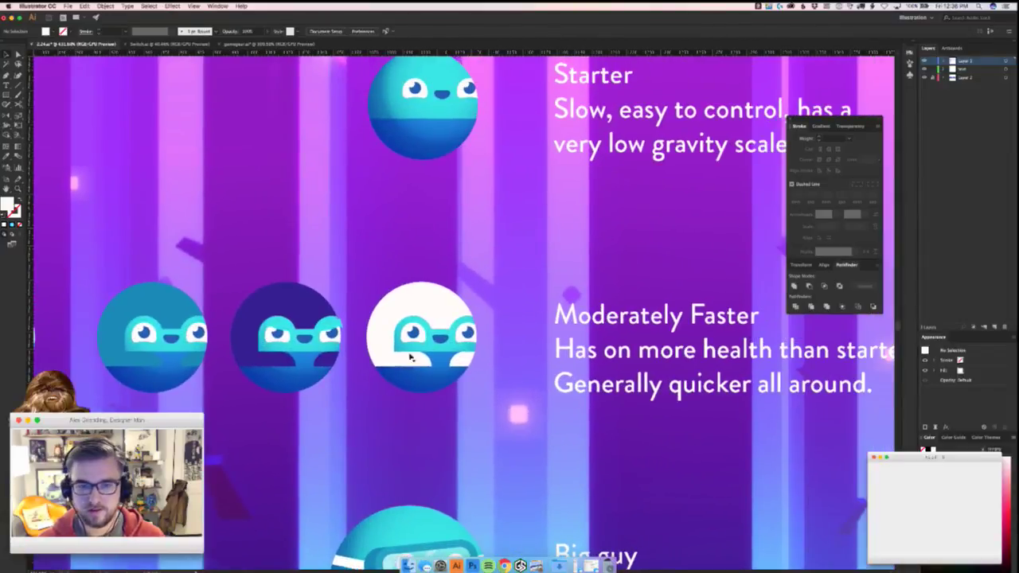
pyautogui.moveTo(408, 355); pyautogui.dragTo(455, 335)
pyautogui.press('super+z')
pyautogui.moveTo(424, 386); pyautogui.dragTo(434, 426)
pyautogui.press('super+z')
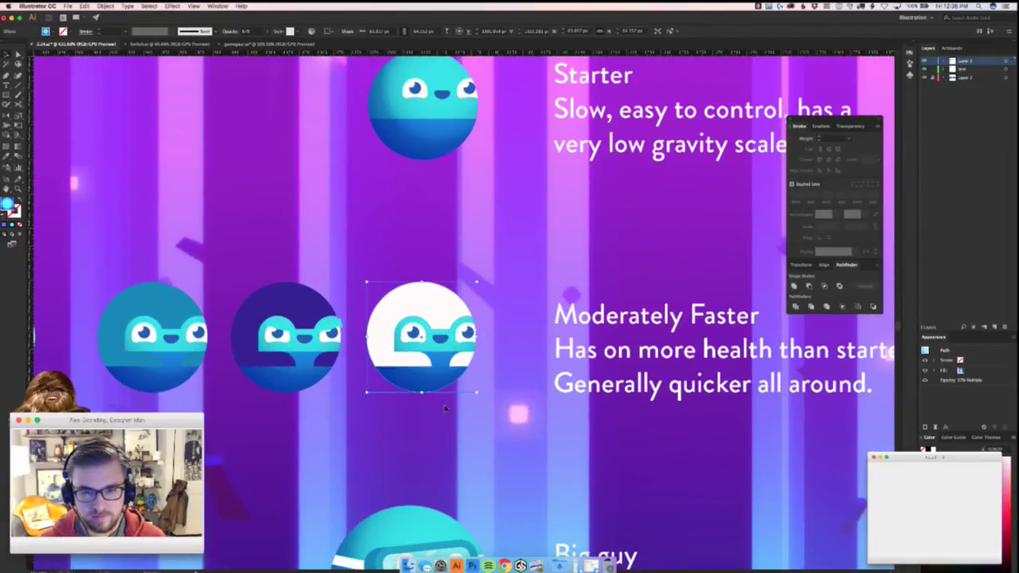
pyautogui.press('super+z')
pyautogui.click(474, 410)
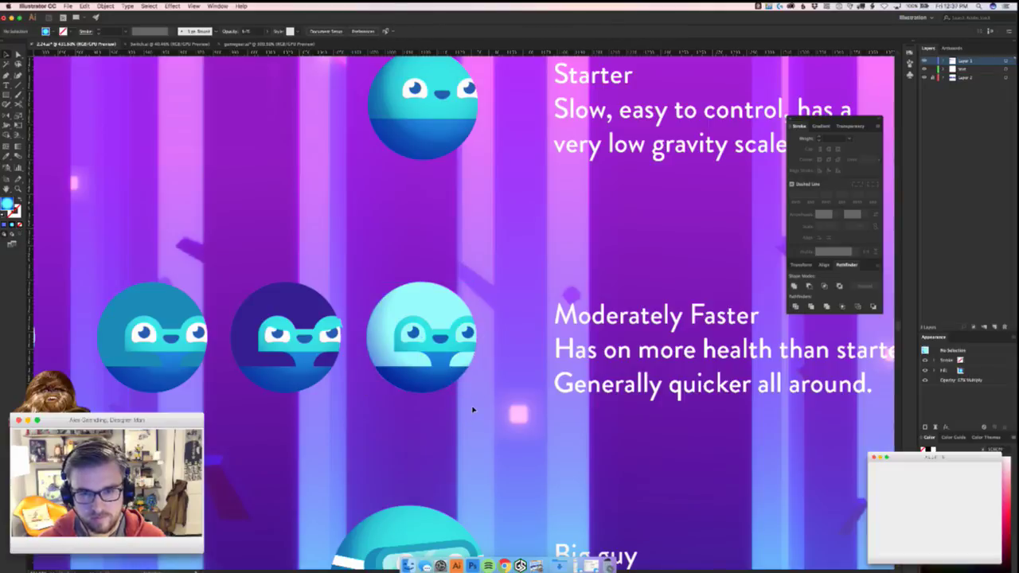
pyautogui.press('super+shift+z')
# - Try filling the white helmet with the blue sampled from the ball's lower half, and undo it
pyautogui.moveTo(404, 361); pyautogui.dragTo(413, 380)
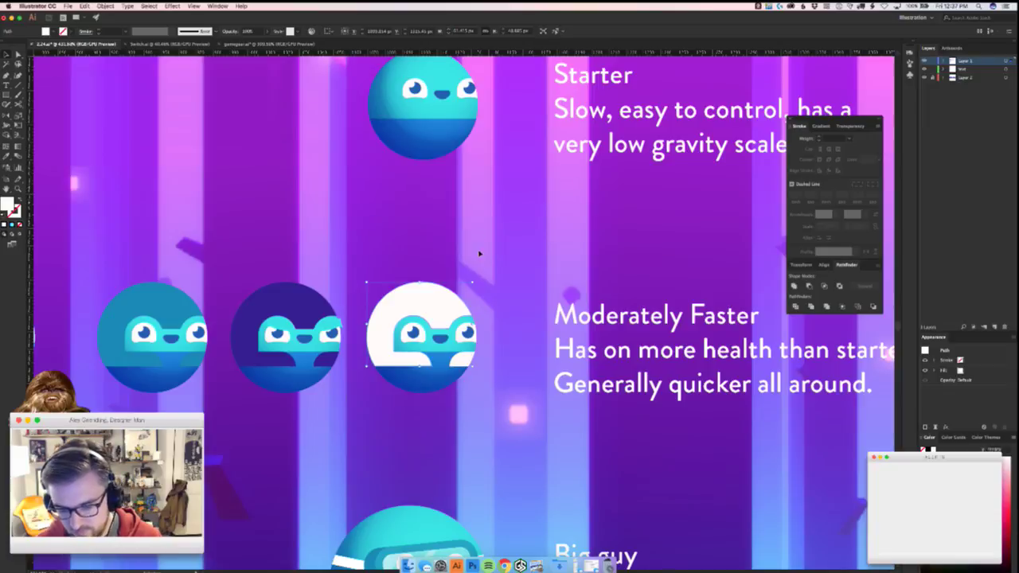
pyautogui.press('i')
pyautogui.click(420, 374)
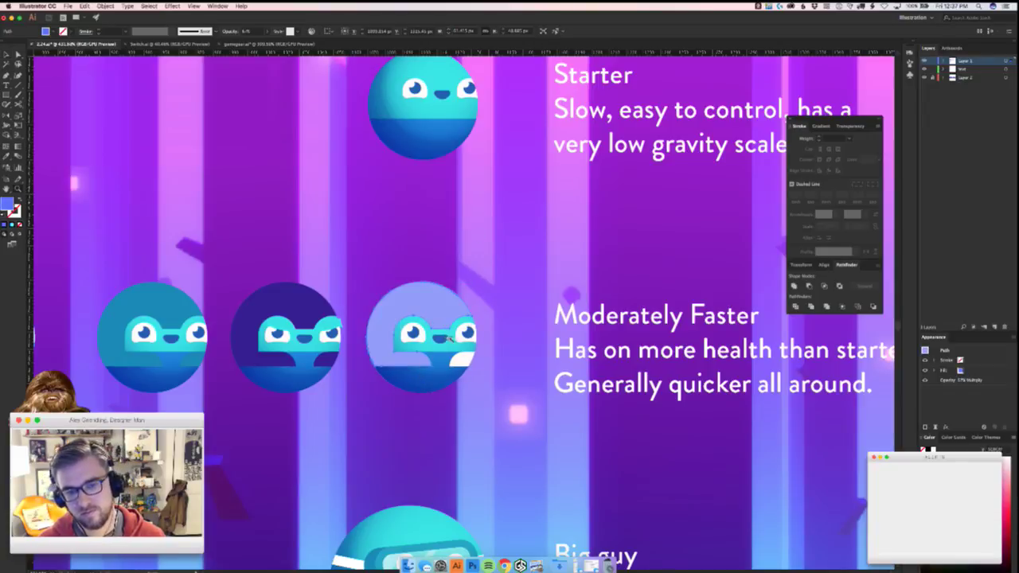
pyautogui.press('super+z')
# - Try filling the white helmet with a blue sampled from the leftmost Moderately Faster variant, and undo it
pyautogui.moveTo(491, 365); pyautogui.dragTo(400, 381)
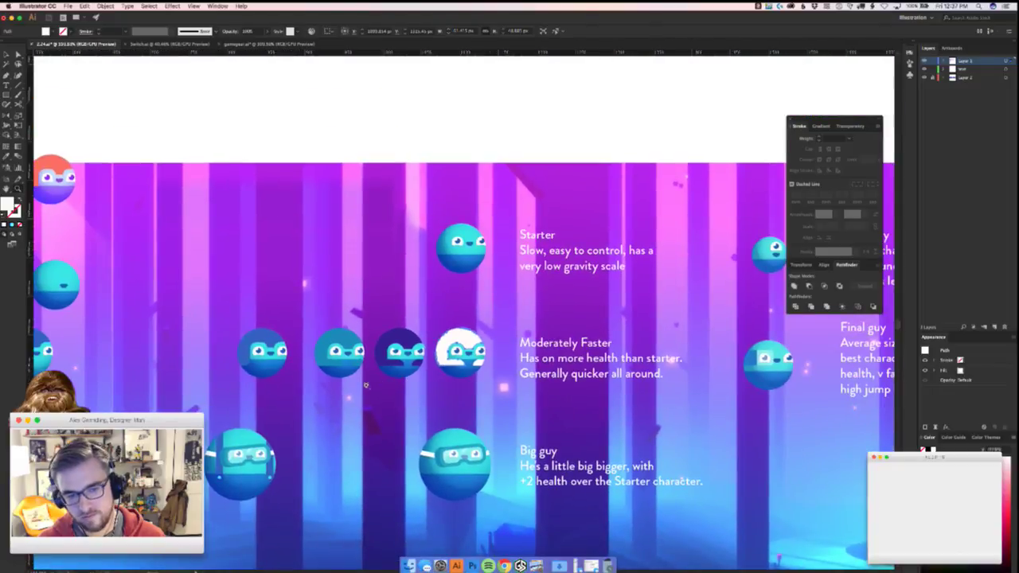
pyautogui.click(265, 369)
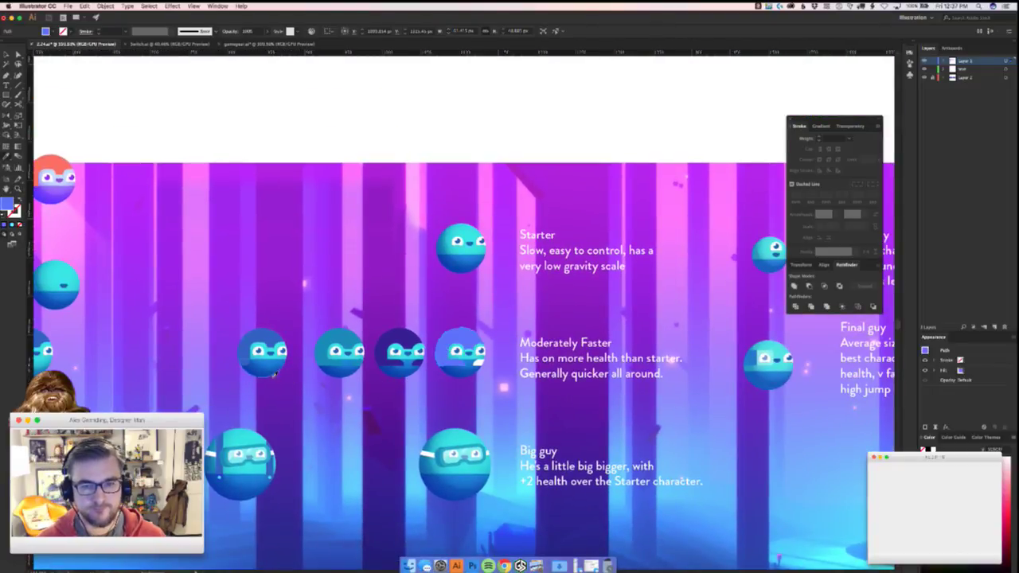
pyautogui.click(239, 490)
pyautogui.press('super+z')
# - Look over the whole line-up of hero and enemy balls to compare their colours with the white-helmet variant
pyautogui.hscroll(5, 505, 380)
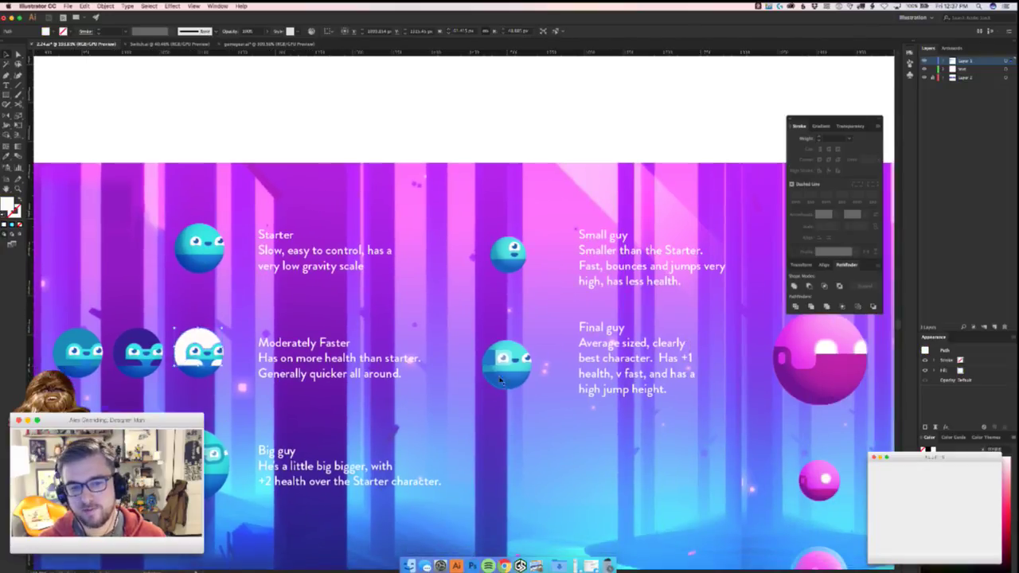
pyautogui.hscroll(-4, 505, 380)
pyautogui.press('super+minus')
pyautogui.scroll(-3, 333, 337)
pyautogui.hscroll(2, 333, 337)
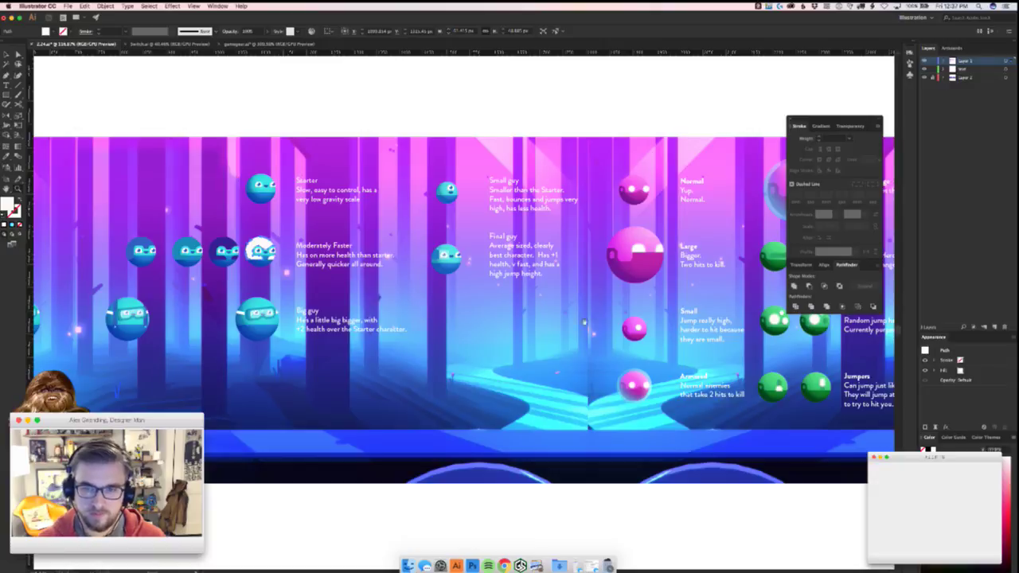
pyautogui.hscroll(5, 576, 382)
pyautogui.hscroll(5, 296, 130)
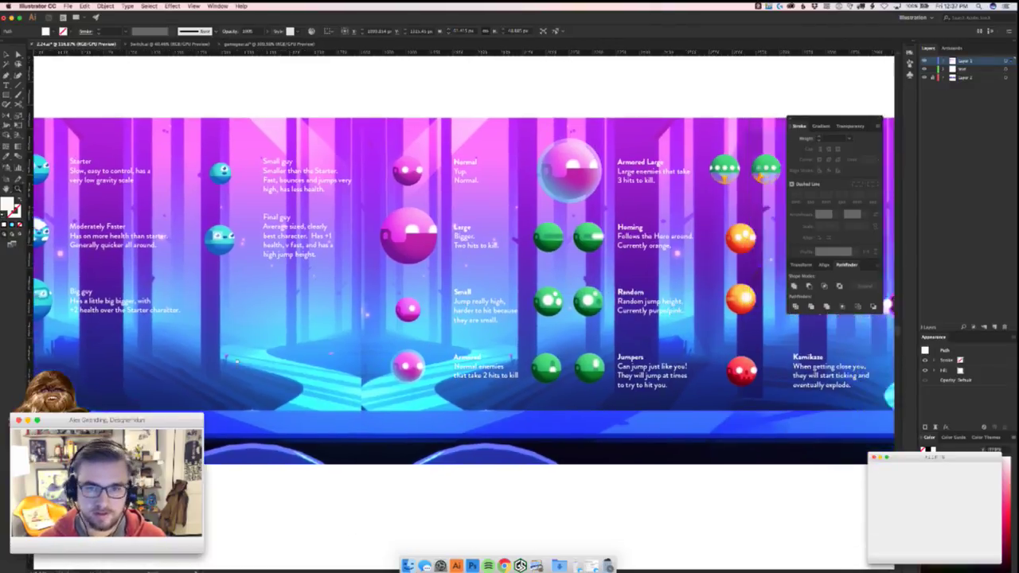
pyautogui.hscroll(4, 616, 370)
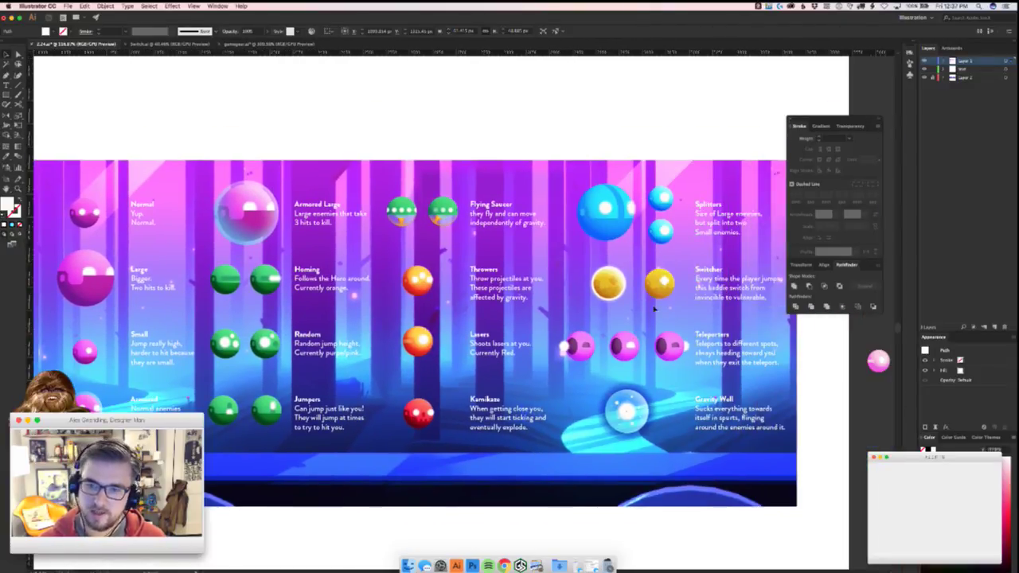
pyautogui.hscroll(-7, 528, 360)
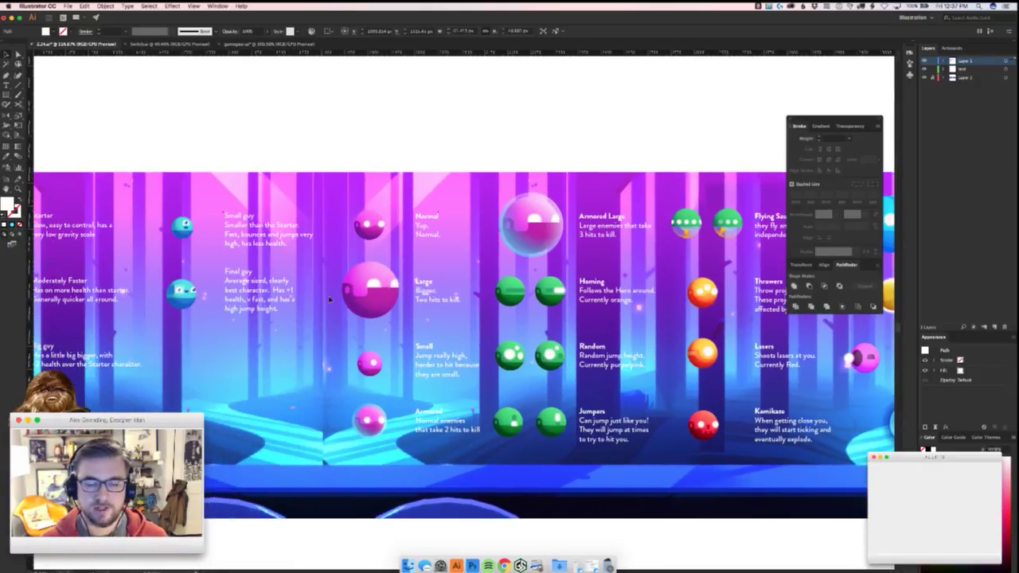
pyautogui.hscroll(-6, 213, 423)
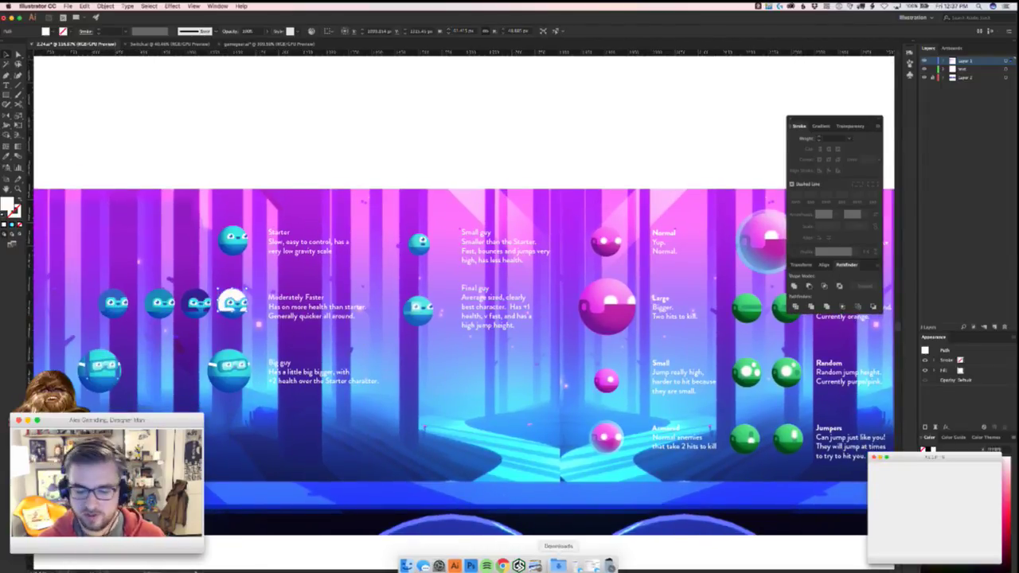
pyautogui.press('super+Tab')
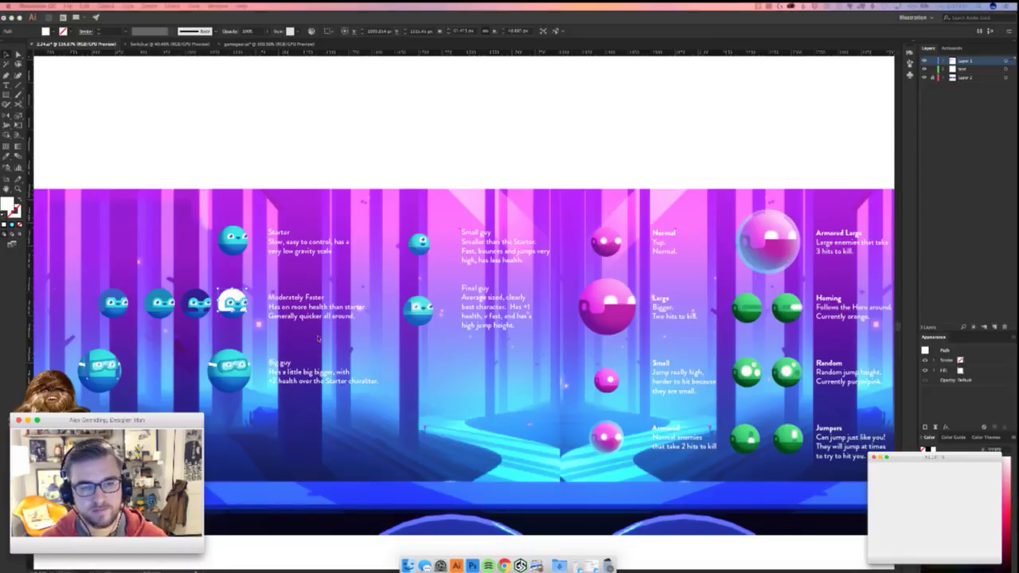
pyautogui.press('super+Tab')
pyautogui.hscroll(-4, 374, 362)
pyautogui.scroll(1, 374, 362)
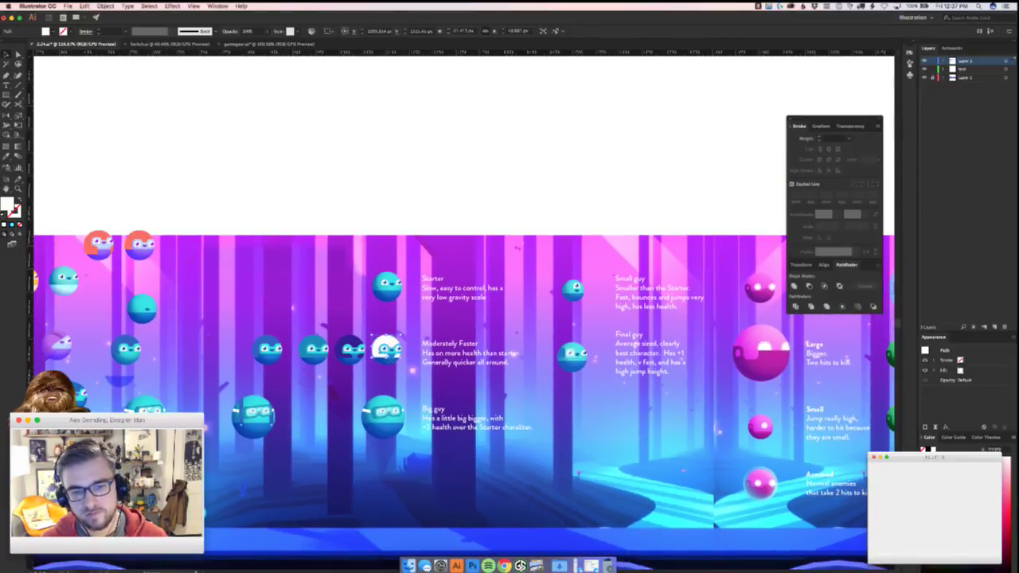
pyautogui.press('super+equal')
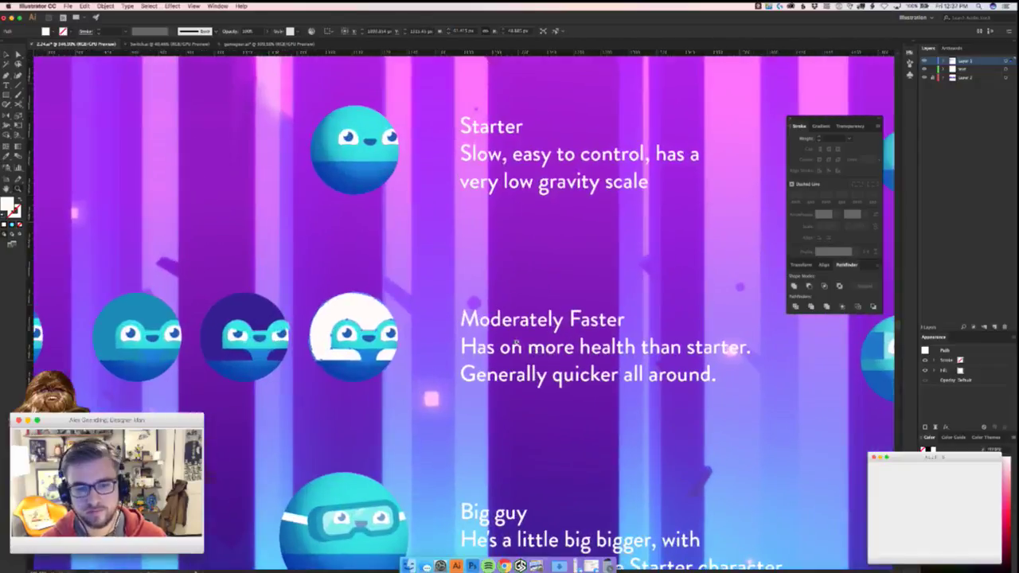
# - Try a sampled violet-blue Multiply fill over the white helmet of the rightmost Moderately Faster ball
pyautogui.scroll(-3, 427, 308)
pyautogui.hscroll(-1, 427, 307)
pyautogui.moveTo(405, 199)
pyautogui.mouseDown()
pyautogui.moveTo(417, 174)
pyautogui.moveTo(405, 204)
pyautogui.mouseUp()
pyautogui.press('i')
pyautogui.click(389, 263)
pyautogui.hscroll(-8, 531, 348)
pyautogui.scroll(2, 531, 348)
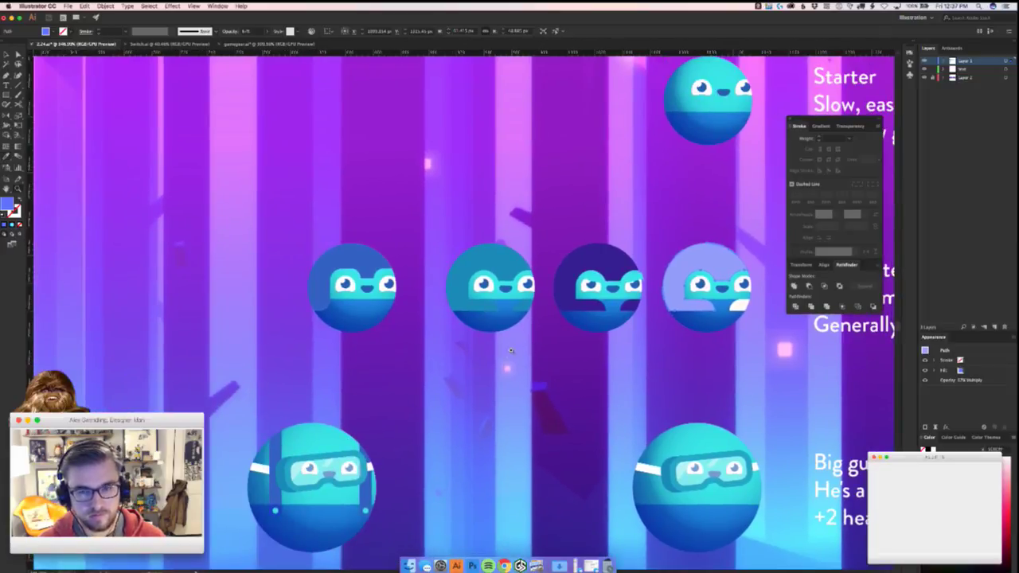
# - Pull the Multiply and Overlay shading circles off the leftmost Moderately Faster ball and place them above the row
pyautogui.scroll(-2, 509, 351)
pyautogui.moveTo(399, 322); pyautogui.dragTo(400, 361)
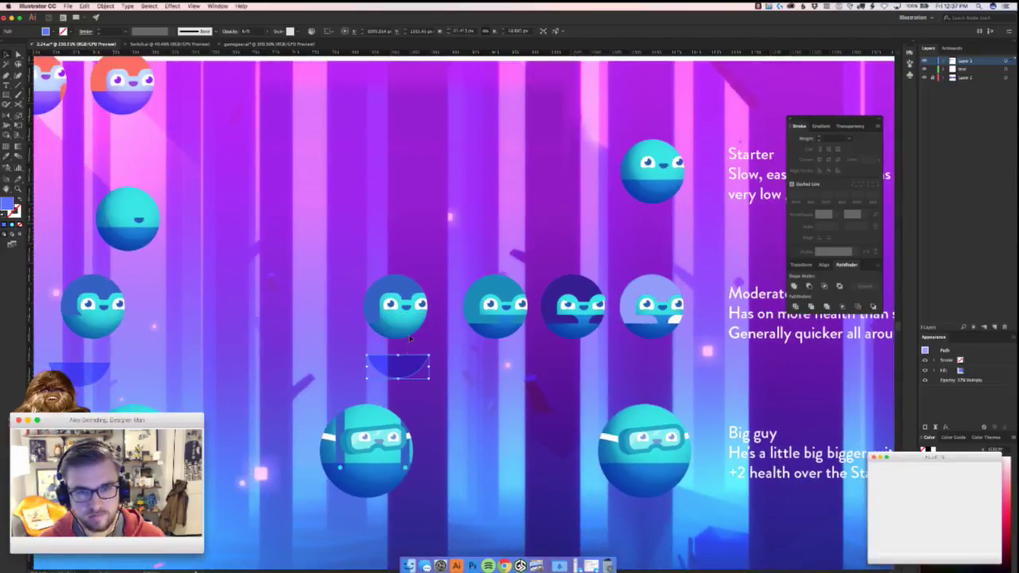
pyautogui.press('super+z')
pyautogui.moveTo(440, 257); pyautogui.dragTo(484, 194)
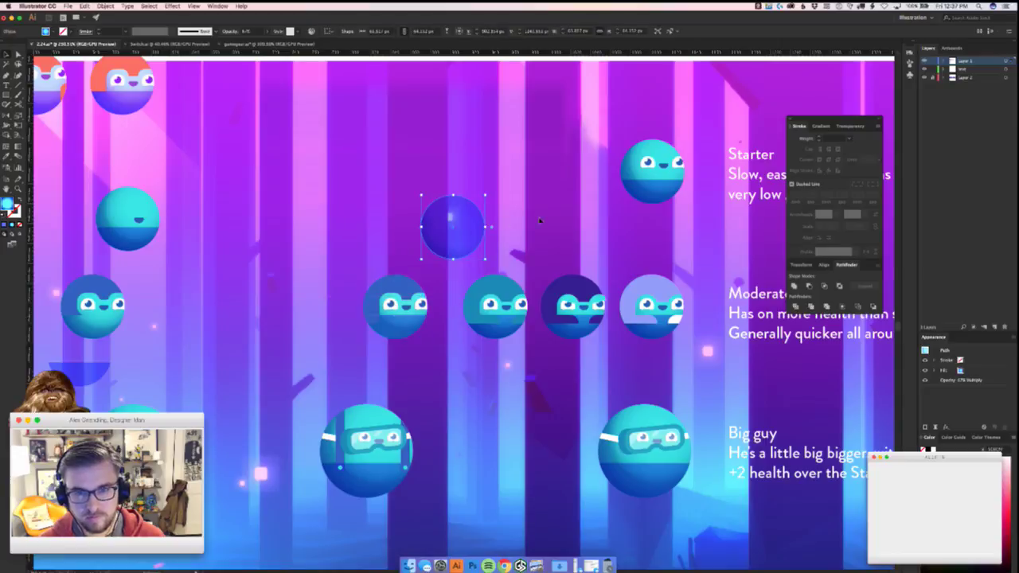
pyautogui.moveTo(417, 302); pyautogui.dragTo(548, 205)
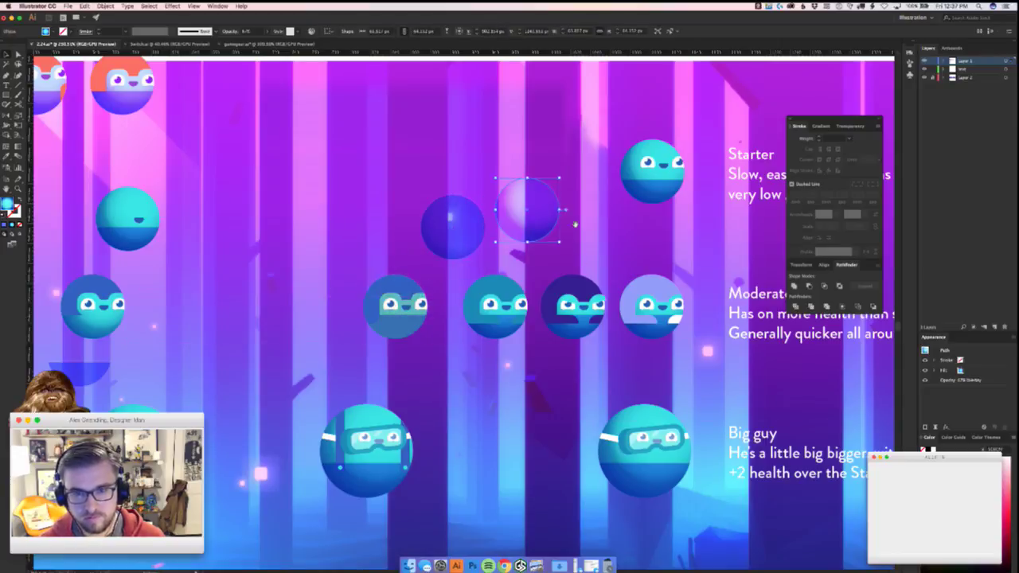
# - Apply the pulled-out Overlay circle's gradient to the white helmet's shading and set its blending mode to Multiply
pyautogui.moveTo(660, 260); pyautogui.dragTo(588, 294)
pyautogui.click(468, 263)
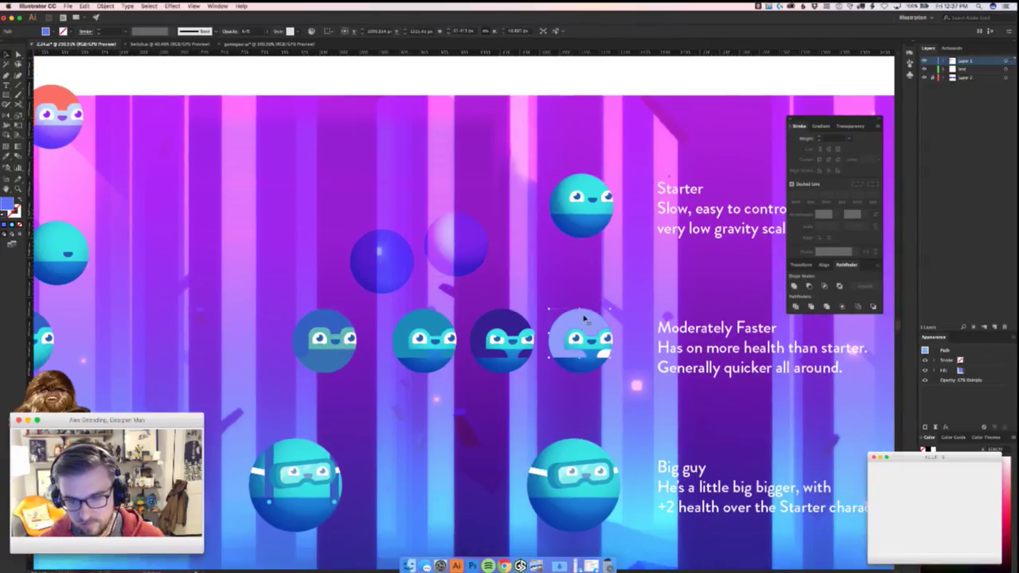
pyautogui.click(468, 263)
pyautogui.press('g')
pyautogui.moveTo(593, 331); pyautogui.dragTo(600, 324)
pyautogui.click(229, 31)
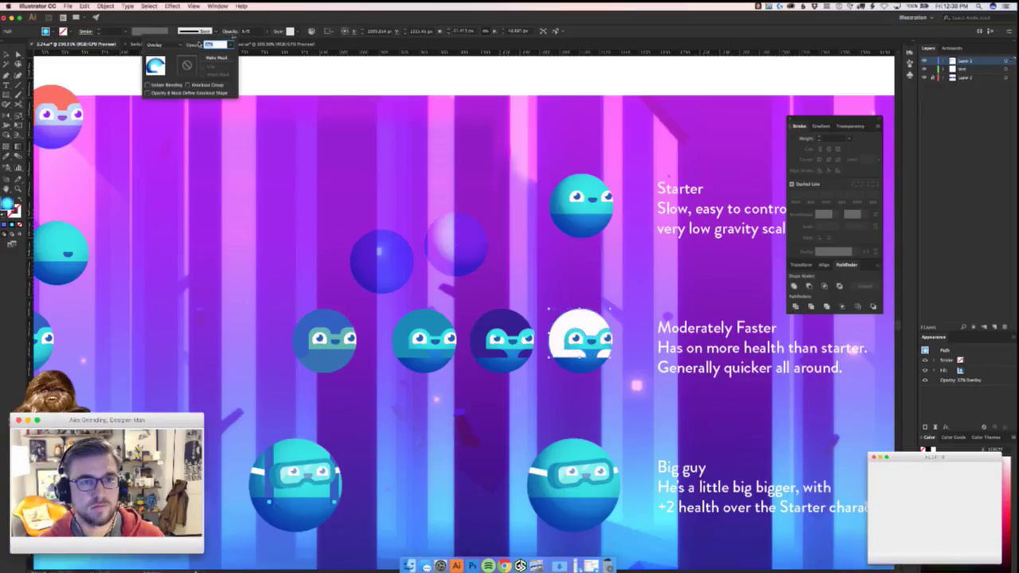
pyautogui.click(183, 45)
pyautogui.click(173, 73)
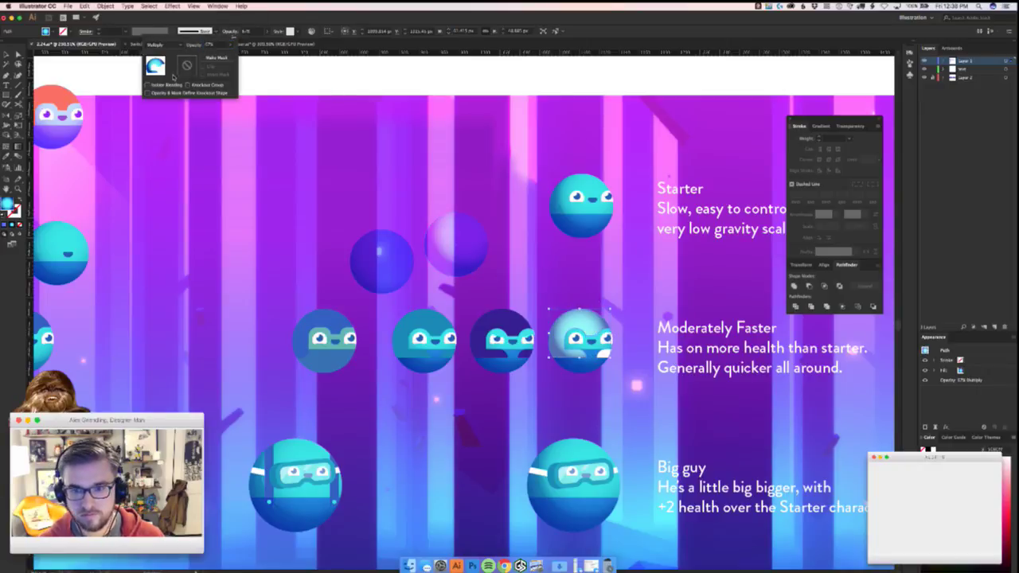
# - Reposition the helmet's radial gradient so it is centred near the face and shades the helmet's rear edge
pyautogui.click(594, 331)
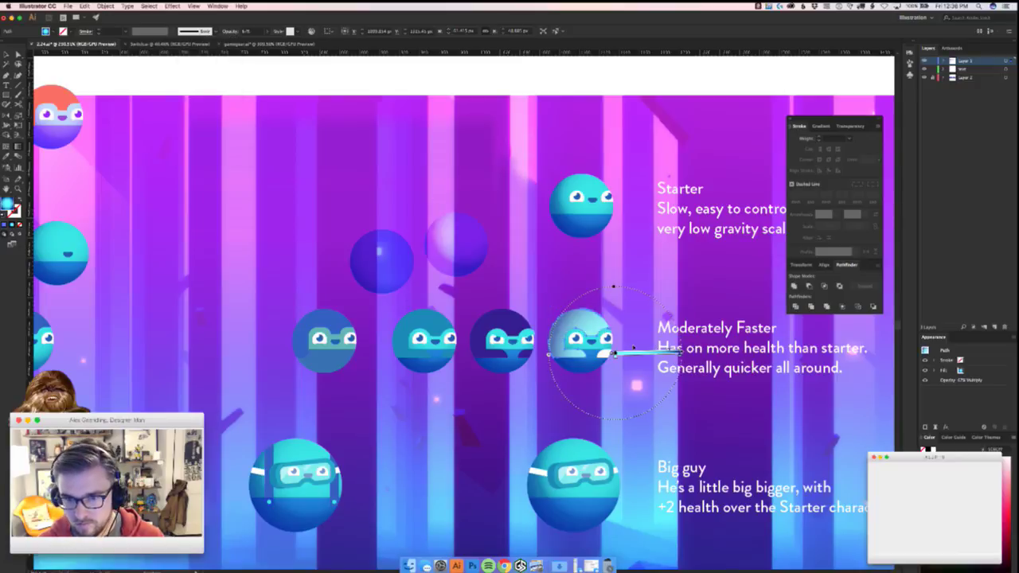
pyautogui.moveTo(609, 338)
pyautogui.mouseDown()
pyautogui.moveTo(677, 338)
pyautogui.moveTo(658, 337)
pyautogui.mouseUp()
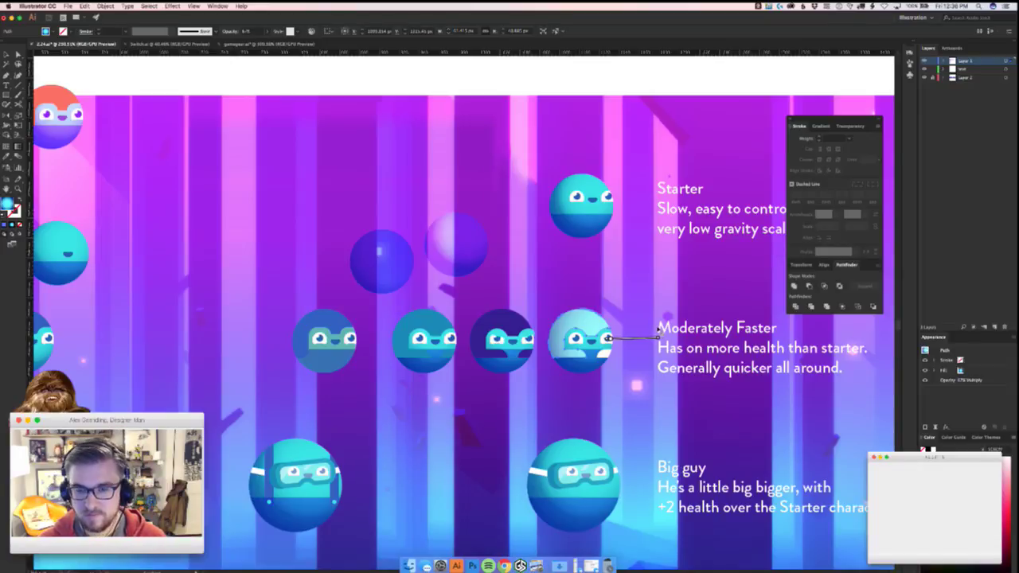
pyautogui.moveTo(657, 337); pyautogui.dragTo(611, 338)
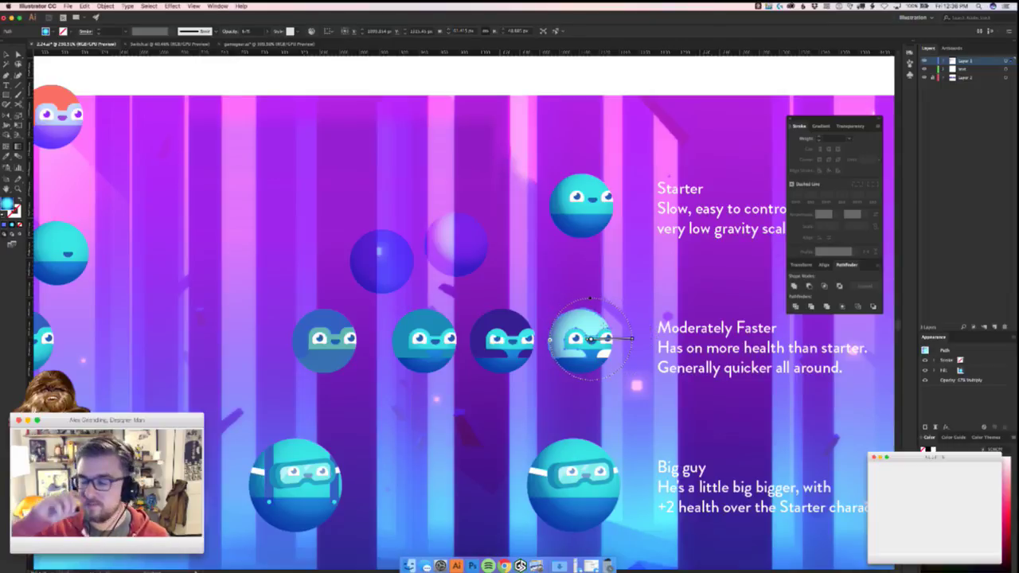
pyautogui.press('v')
pyautogui.click(637, 422)
pyautogui.moveTo(637, 399); pyautogui.dragTo(451, 382)
pyautogui.moveTo(450, 371)
pyautogui.mouseDown()
pyautogui.moveTo(416, 376)
pyautogui.moveTo(446, 380)
pyautogui.mouseUp()
# - Raise the opacity of the helmet's gradient shading
pyautogui.click(338, 267)
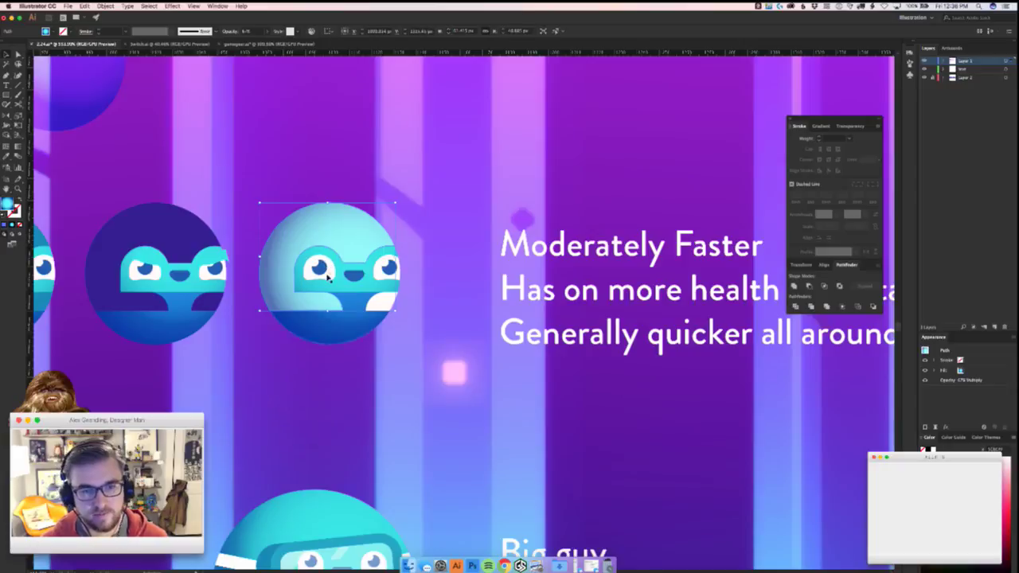
pyautogui.press('g')
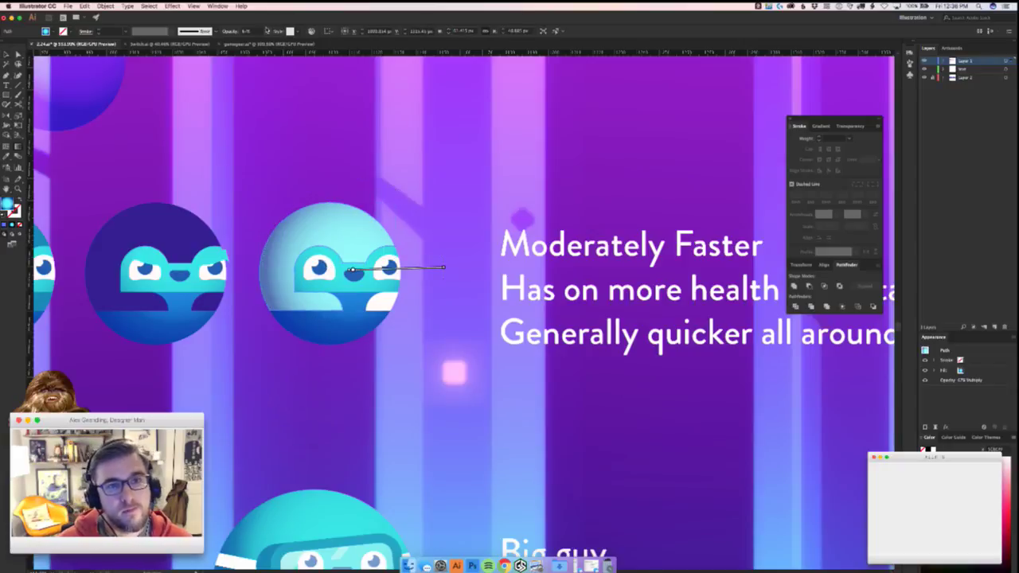
pyautogui.moveTo(259, 42); pyautogui.dragTo(262, 40)
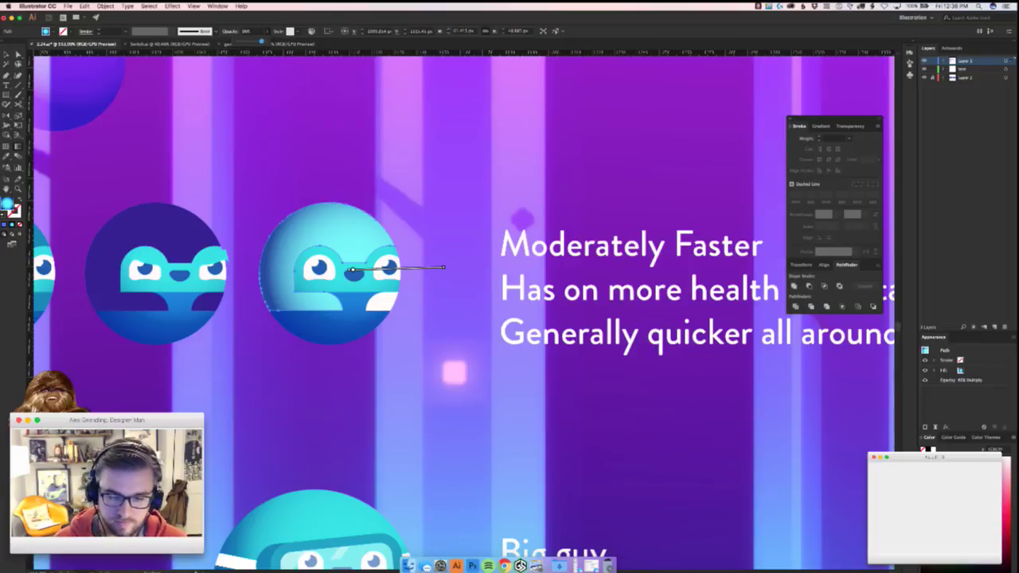
pyautogui.press('super+Tab')
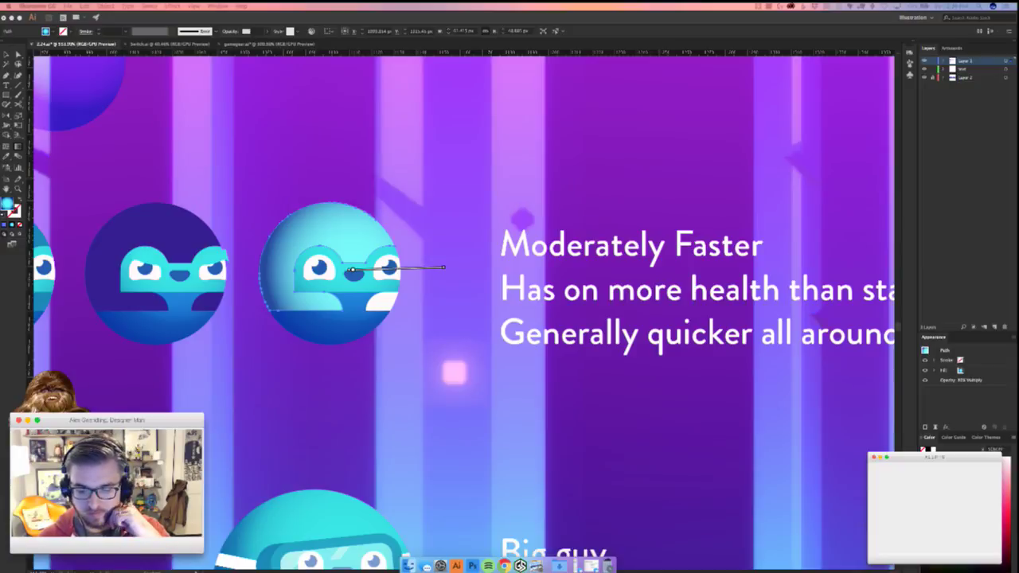
pyautogui.click(439, 370)
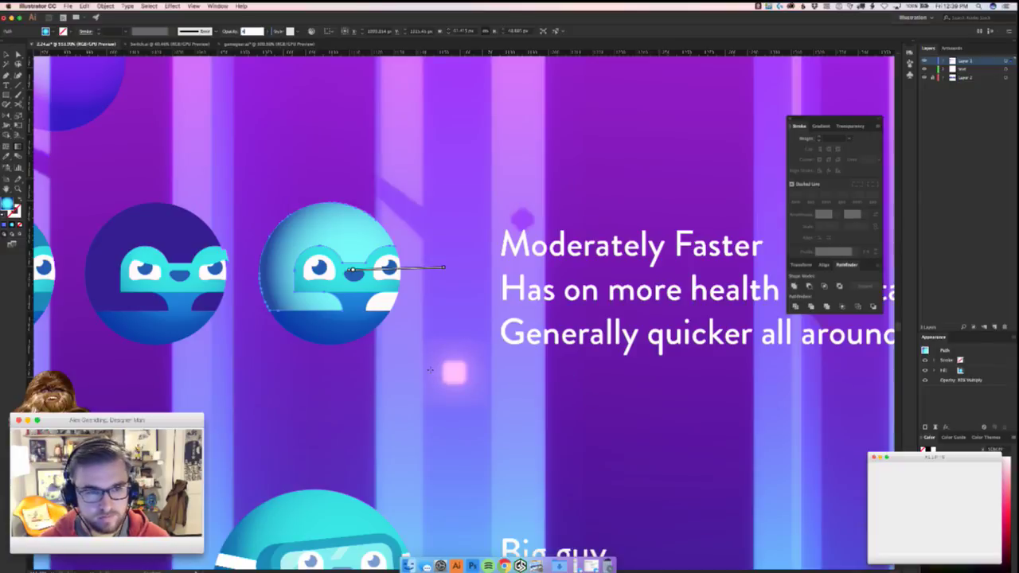
pyautogui.press('v')
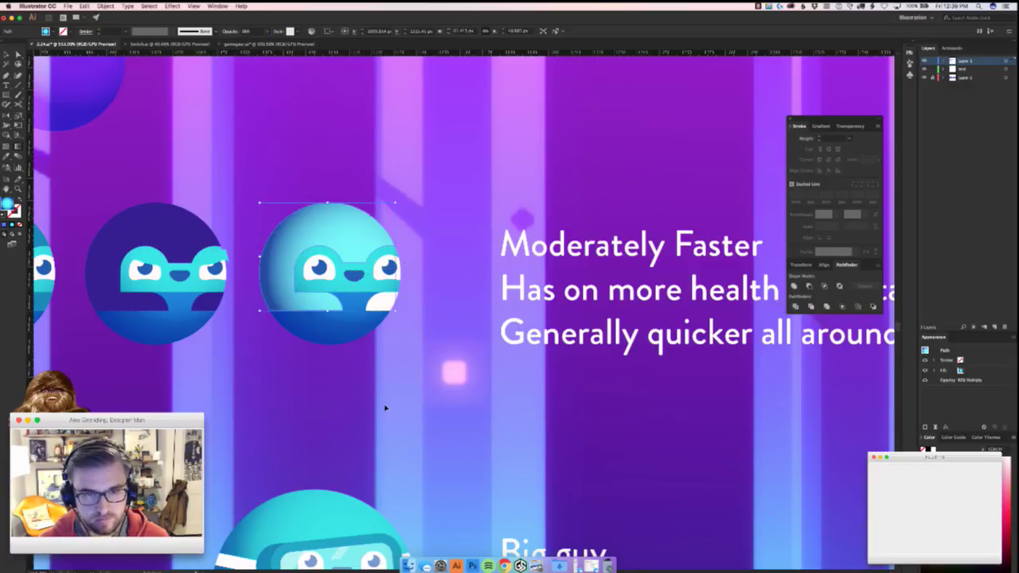
pyautogui.click(406, 409)
# - Recolour the white helmet base beneath the shading, trying a muted blue and settling on a bright sky blue
pyautogui.moveTo(450, 407); pyautogui.dragTo(400, 398)
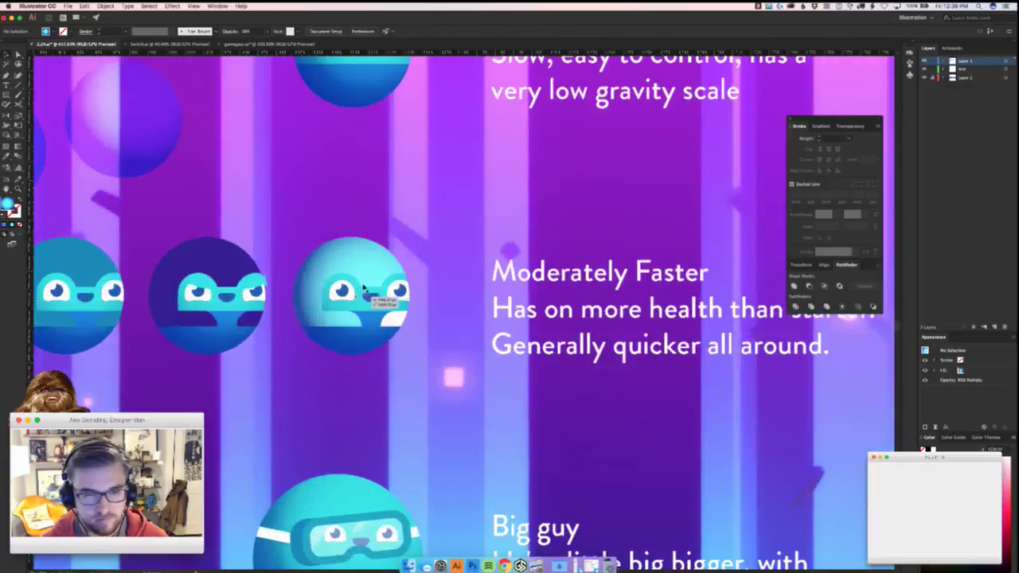
pyautogui.click(379, 260)
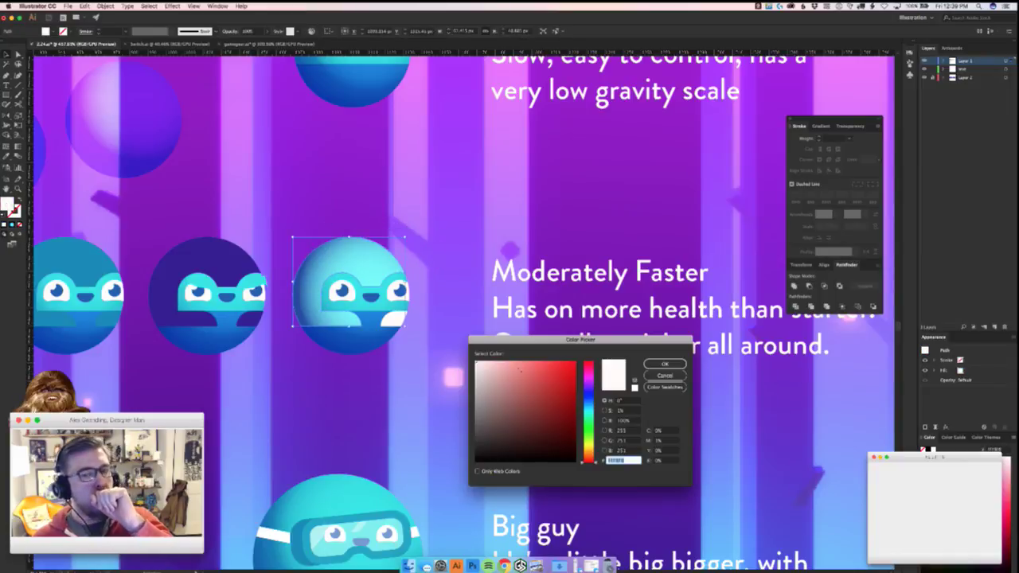
pyautogui.click(590, 406)
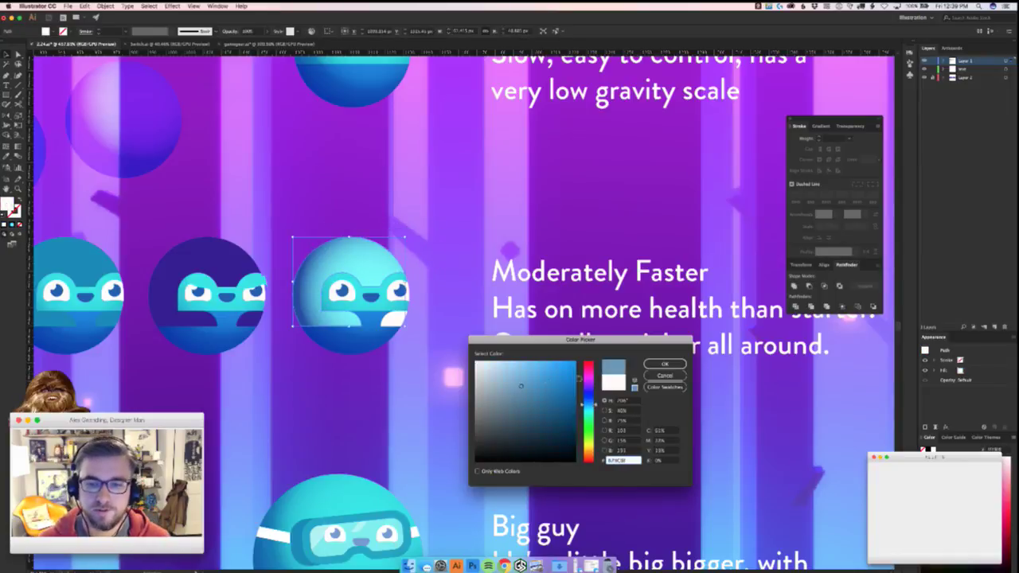
pyautogui.click(665, 364)
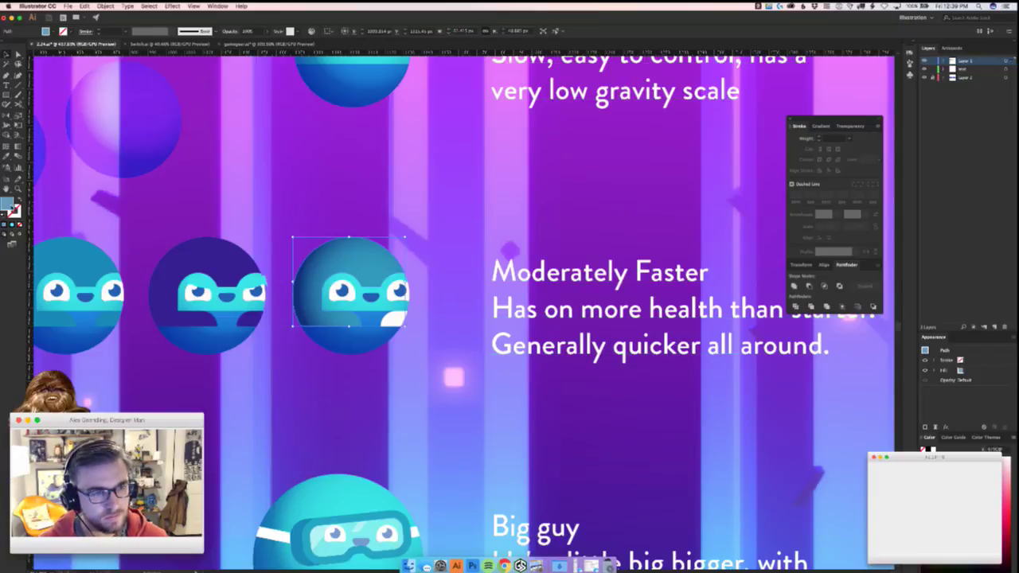
pyautogui.doubleClick(11, 209)
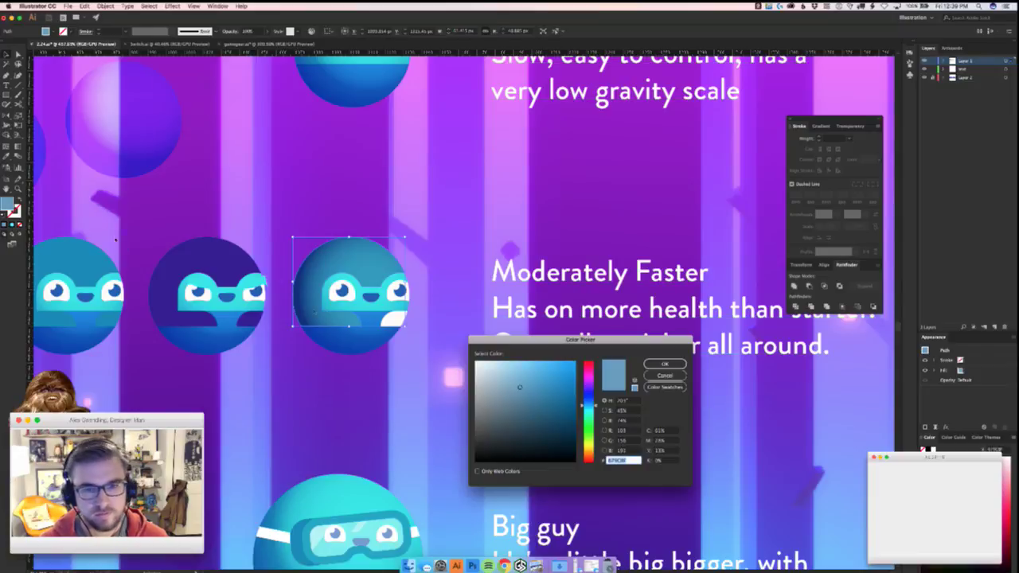
pyautogui.click(649, 364)
pyautogui.scroll(-1, 567, 413)
pyautogui.press('super+Tab')
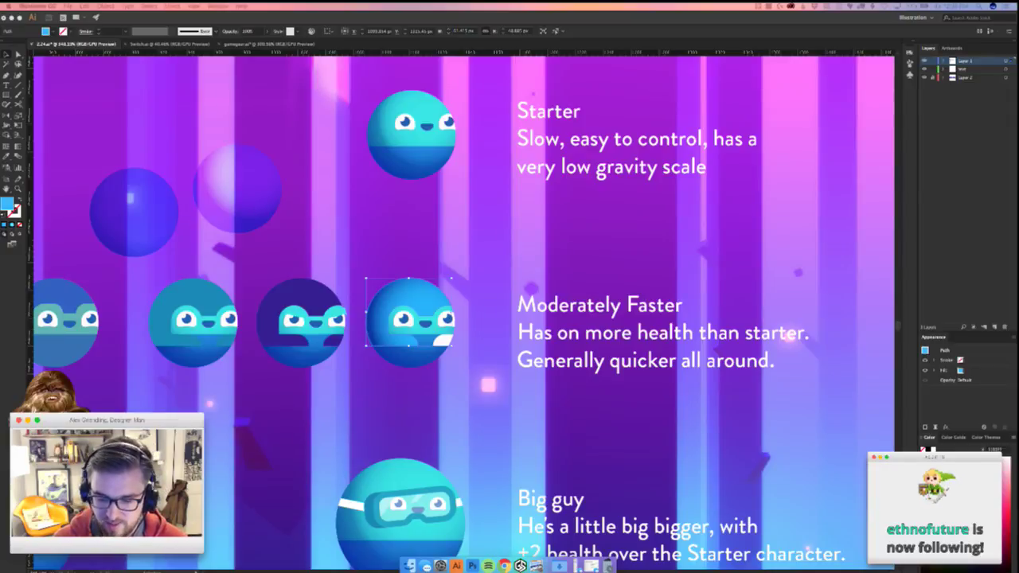
pyautogui.press('super+Tab')
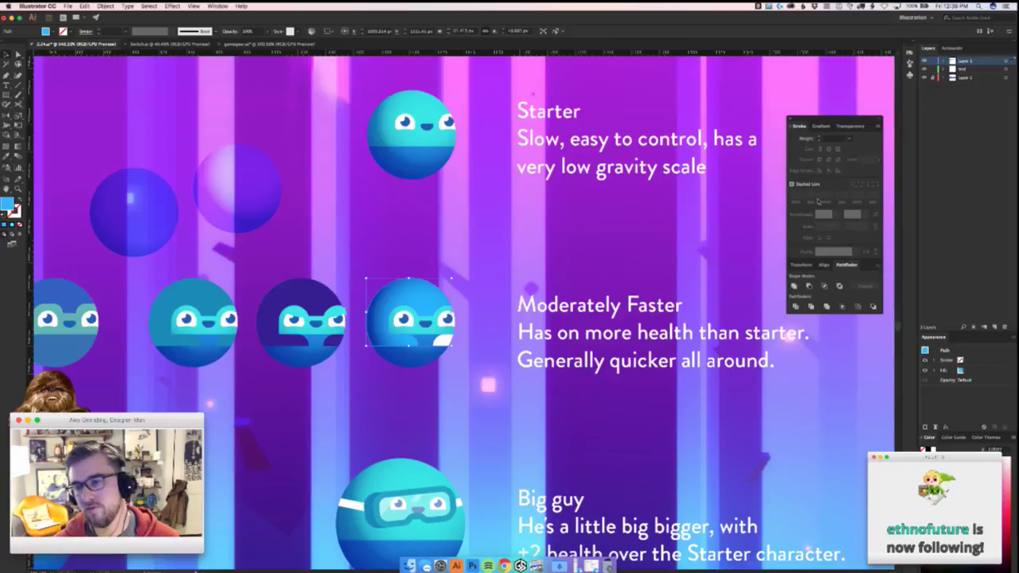
pyautogui.press('super+Tab')
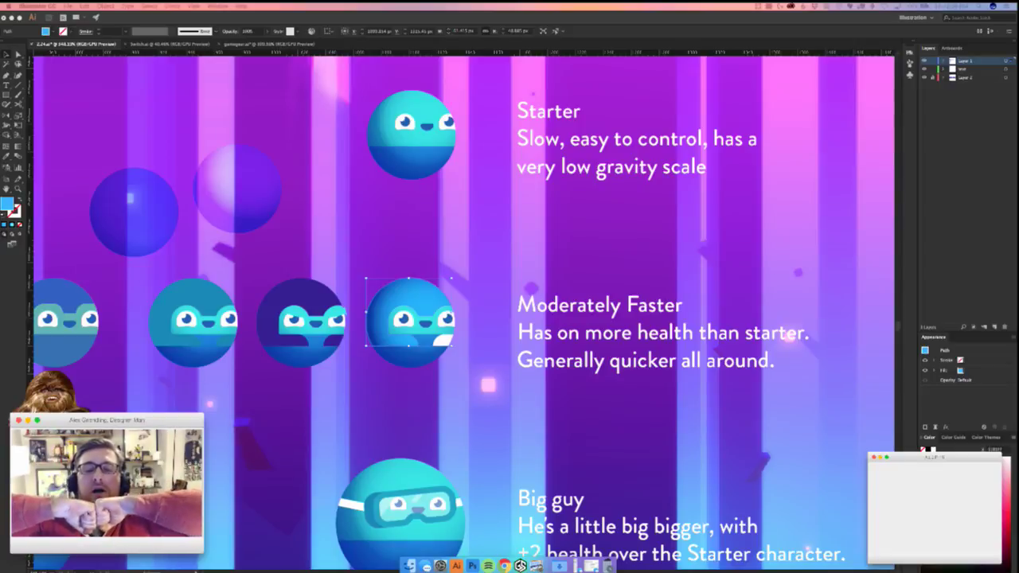
# - Fill the helmet's remaining white cheek piece with the same bright blue as the helmet base
pyautogui.click(510, 188)
pyautogui.scroll(-3, 490, 231)
pyautogui.moveTo(456, 252); pyautogui.dragTo(515, 257)
pyautogui.moveTo(469, 289); pyautogui.dragTo(521, 234)
pyautogui.press('super+z')
pyautogui.moveTo(534, 346); pyautogui.dragTo(455, 363)
pyautogui.scroll(5, 456, 362)
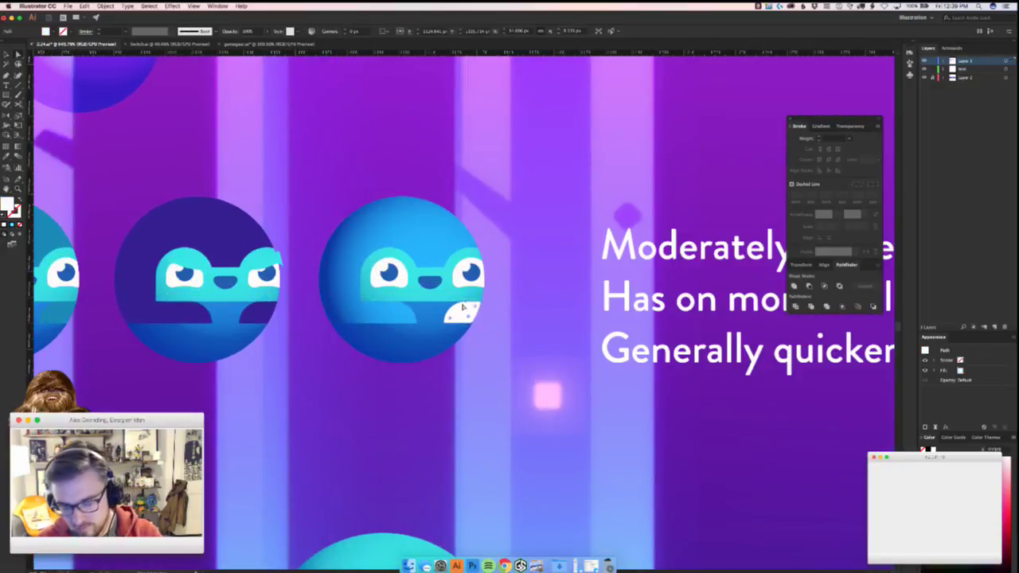
pyautogui.click(512, 371)
pyautogui.scroll(-5, 369, 383)
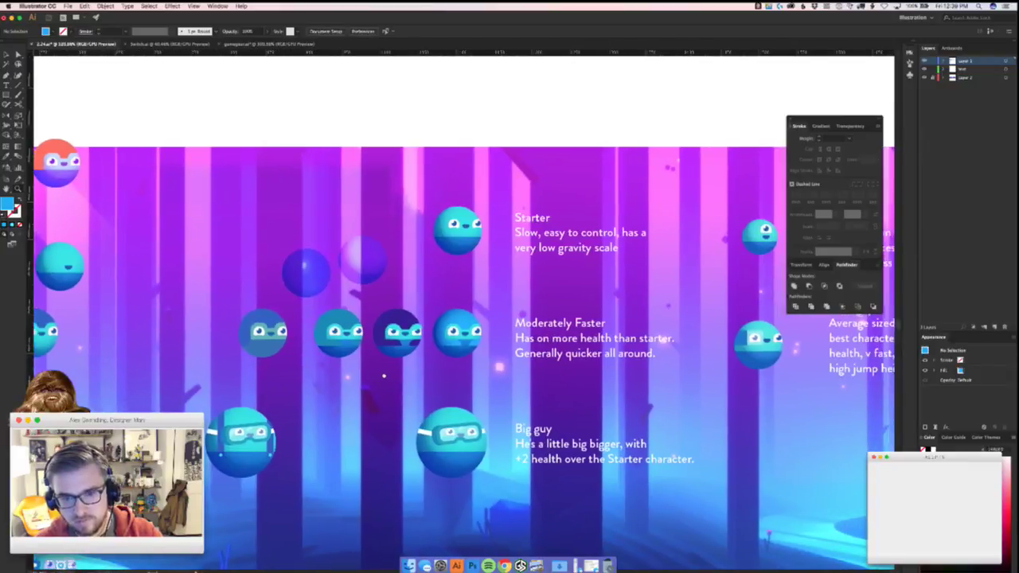
# - Try moving the blue cheek piece and the main helmet piece off the ball, undoing each move
pyautogui.scroll(5, 468, 361)
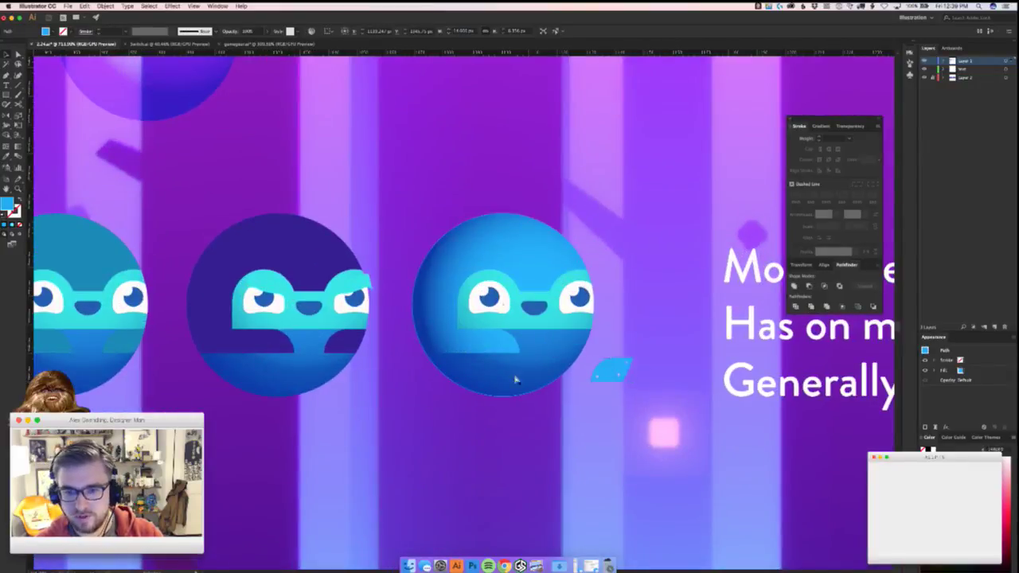
pyautogui.click(536, 298)
pyautogui.press('super+z')
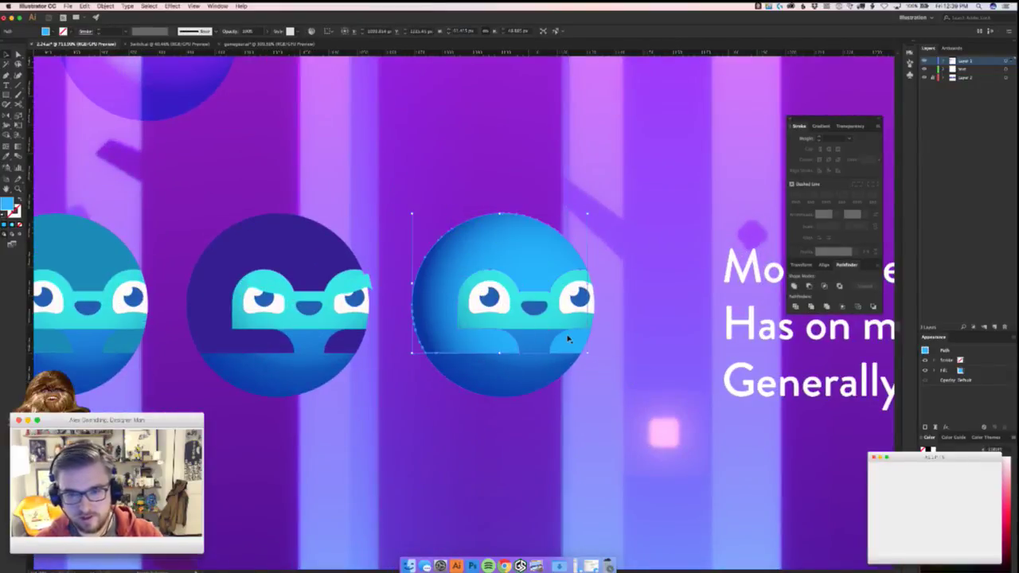
pyautogui.moveTo(572, 343); pyautogui.dragTo(634, 332)
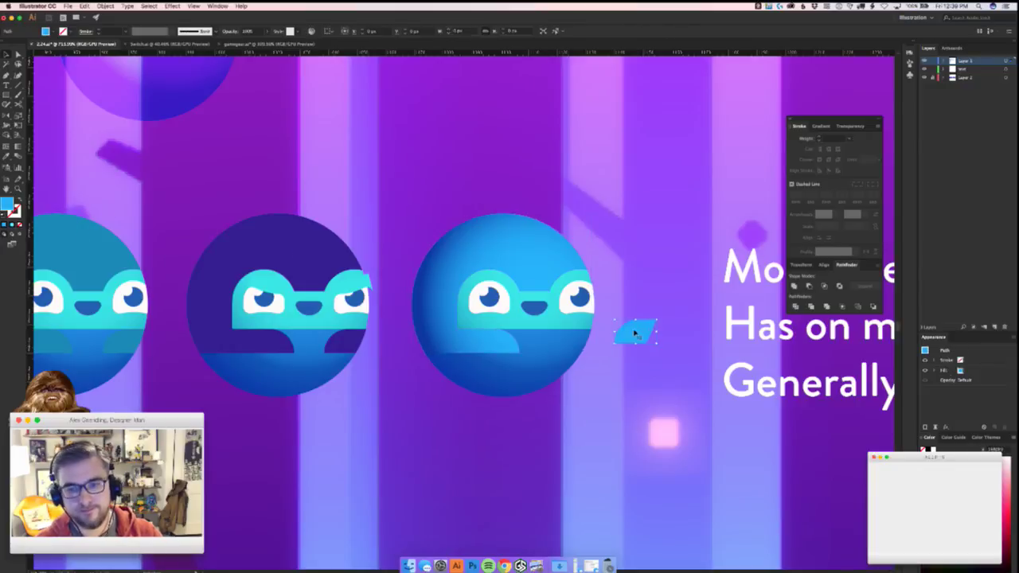
pyautogui.press('super+z')
pyautogui.moveTo(442, 319); pyautogui.dragTo(429, 242)
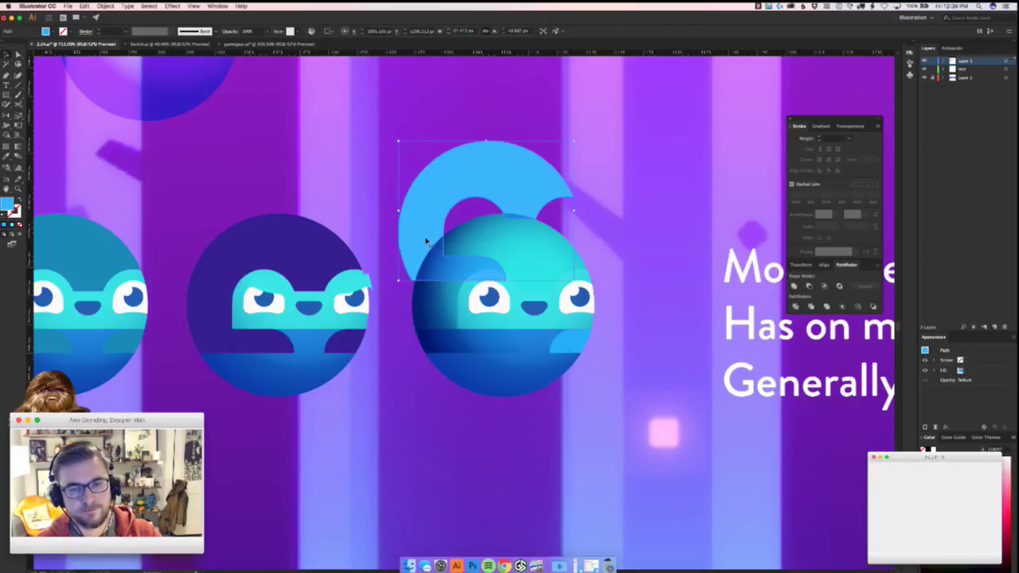
pyautogui.press('super+z')
# - Select the main helmet piece together with its cheek piece and fill both with light blue
pyautogui.keyDown('shift'); pyautogui.click(566, 338); pyautogui.keyUp('shift')
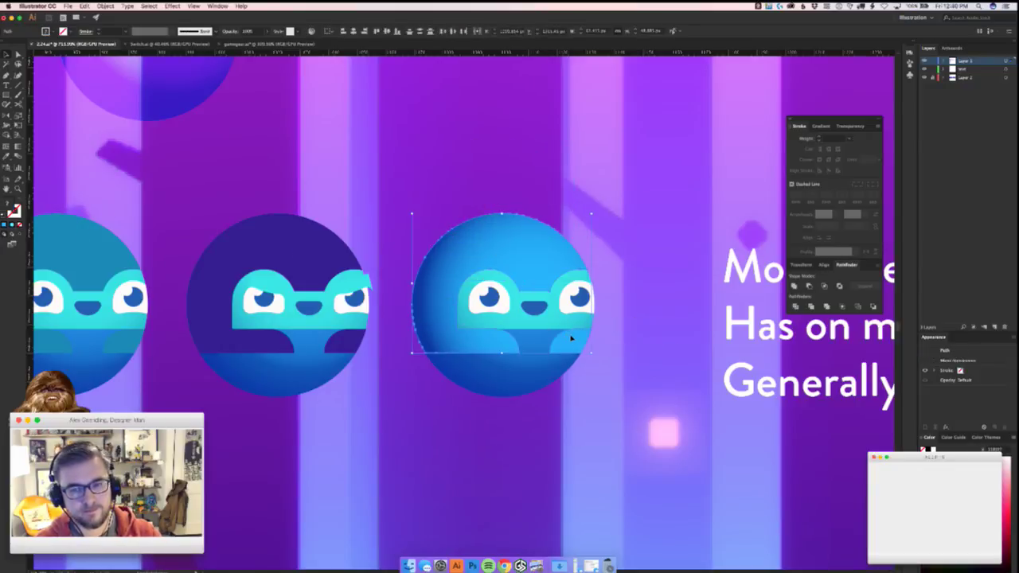
pyautogui.doubleClick(13, 206)
pyautogui.press('super+v')
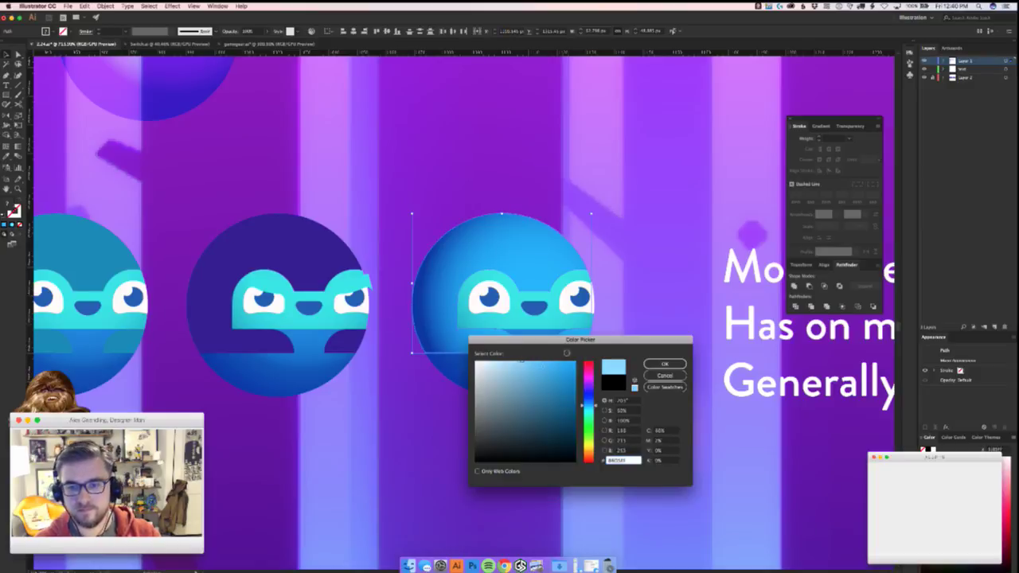
pyautogui.click(664, 363)
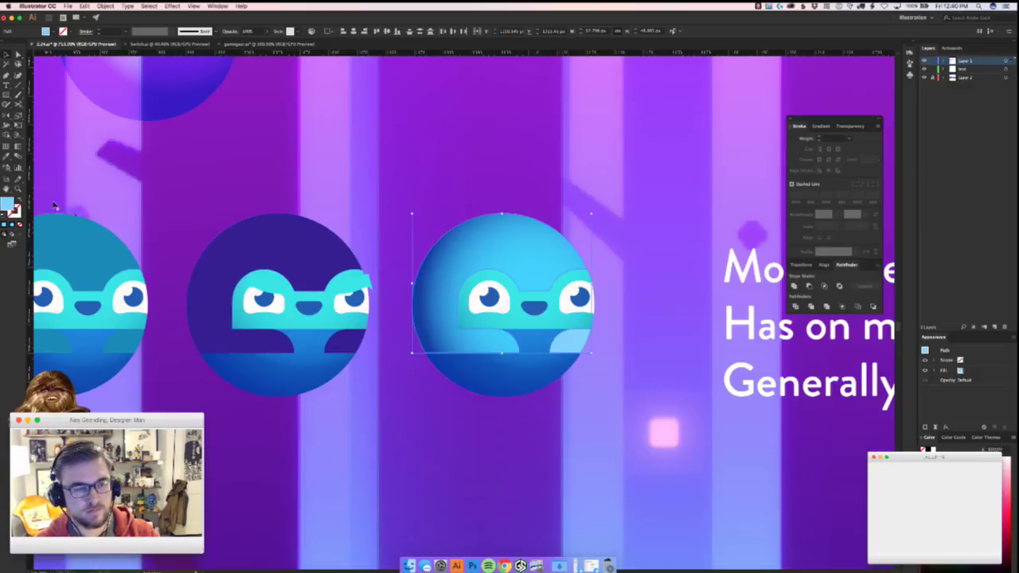
# - Fill both helmet pieces with pale yellow FFE183 and compare the ball with its neighbours
pyautogui.doubleClick(10, 205)
pyautogui.press('super+v')
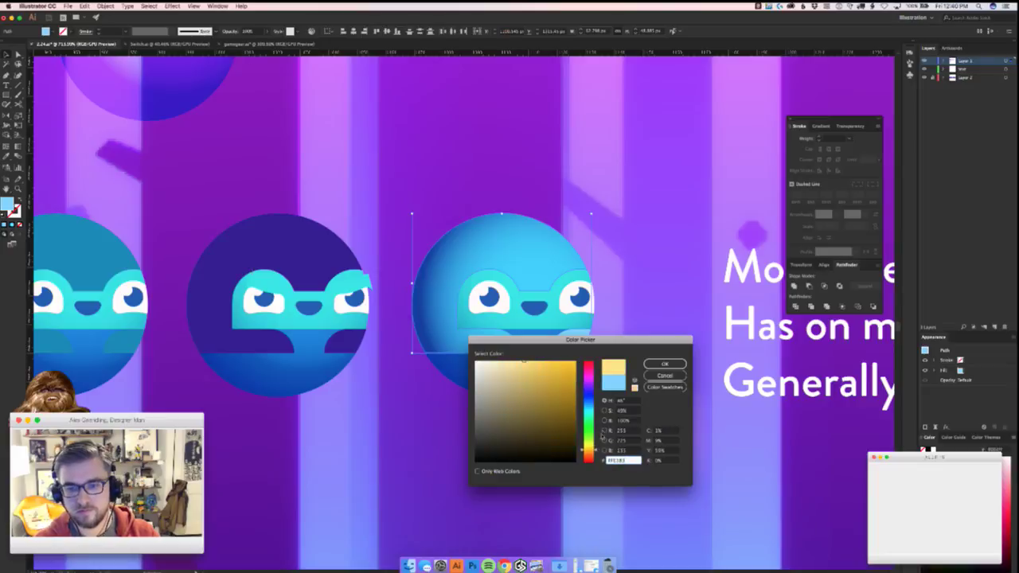
pyautogui.click(664, 363)
pyautogui.hscroll(3, 588, 380)
pyautogui.scroll(-5, 588, 380)
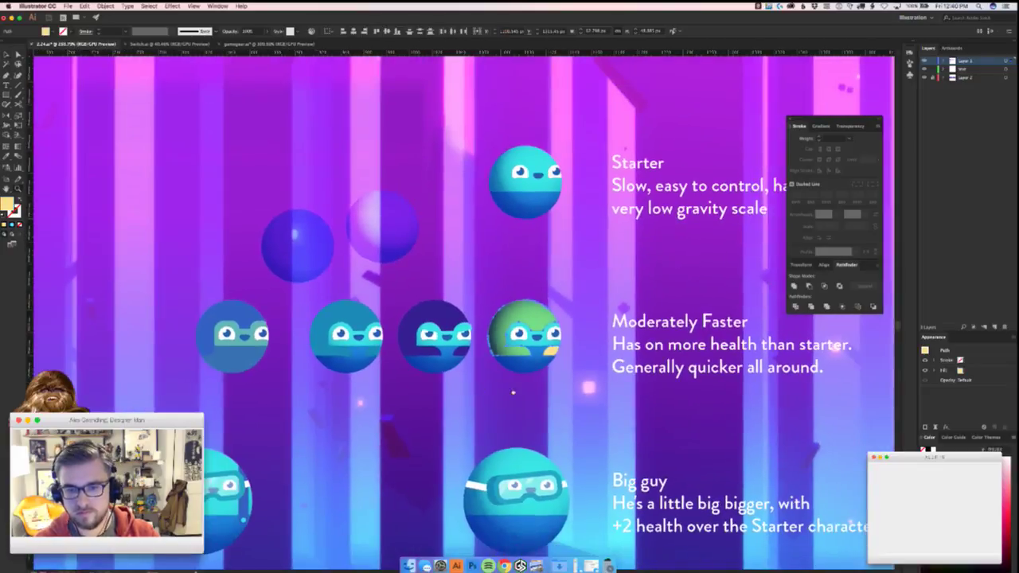
# - Try a peach fill and a slightly deeper orange fill EFA365 on both helmet pieces of the rightmost Moderately Faster ball
pyautogui.hscroll(2, 465, 313)
pyautogui.scroll(-2, 464, 313)
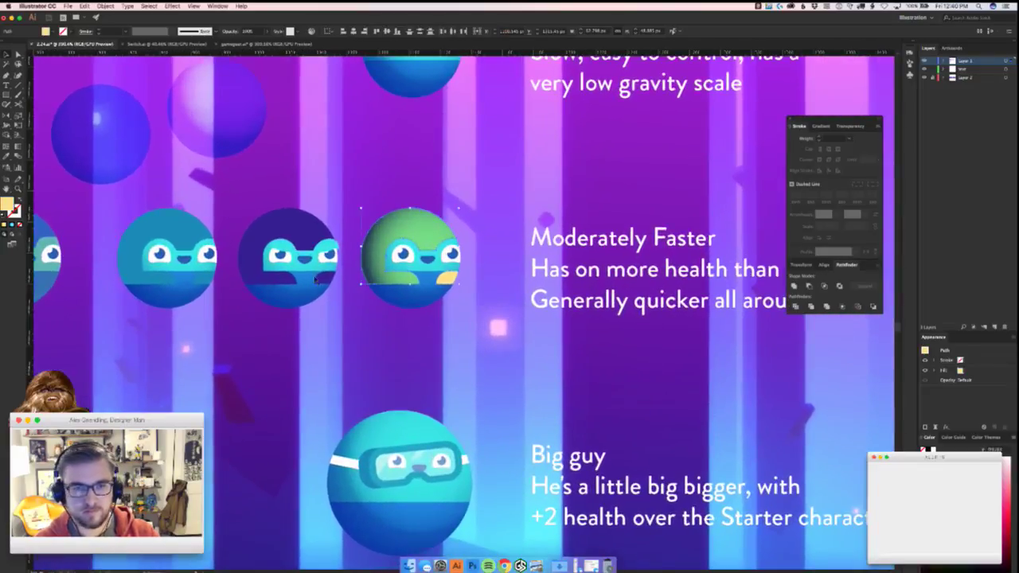
pyautogui.hscroll(2, 464, 313)
pyautogui.scroll(2, 316, 268)
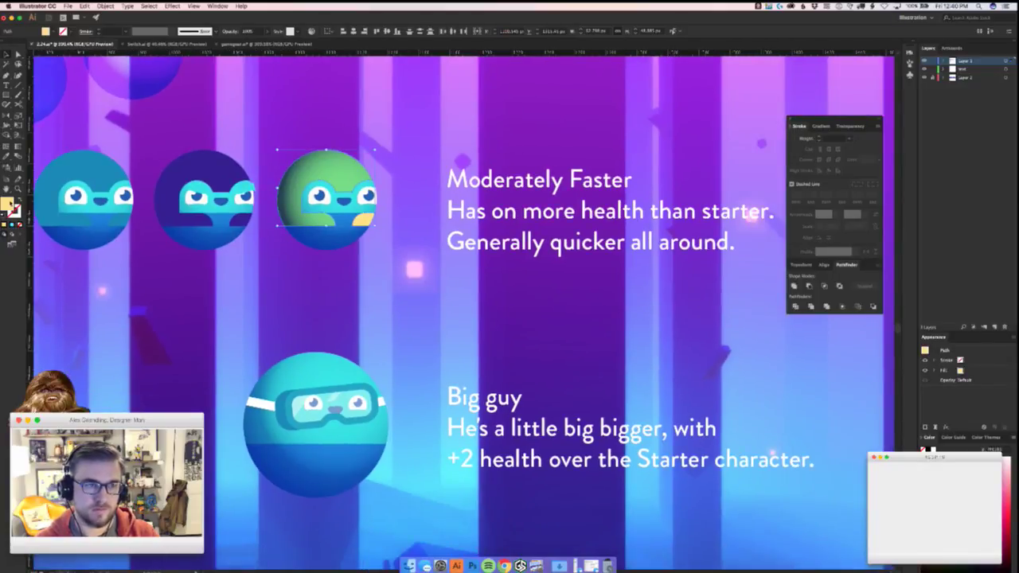
pyautogui.doubleClick(10, 204)
pyautogui.moveTo(589, 451); pyautogui.dragTo(590, 455)
pyautogui.click(665, 365)
pyautogui.moveTo(652, 358)
pyautogui.mouseDown()
pyautogui.moveTo(518, 378)
pyautogui.moveTo(649, 359)
pyautogui.mouseUp()
pyautogui.doubleClick(10, 206)
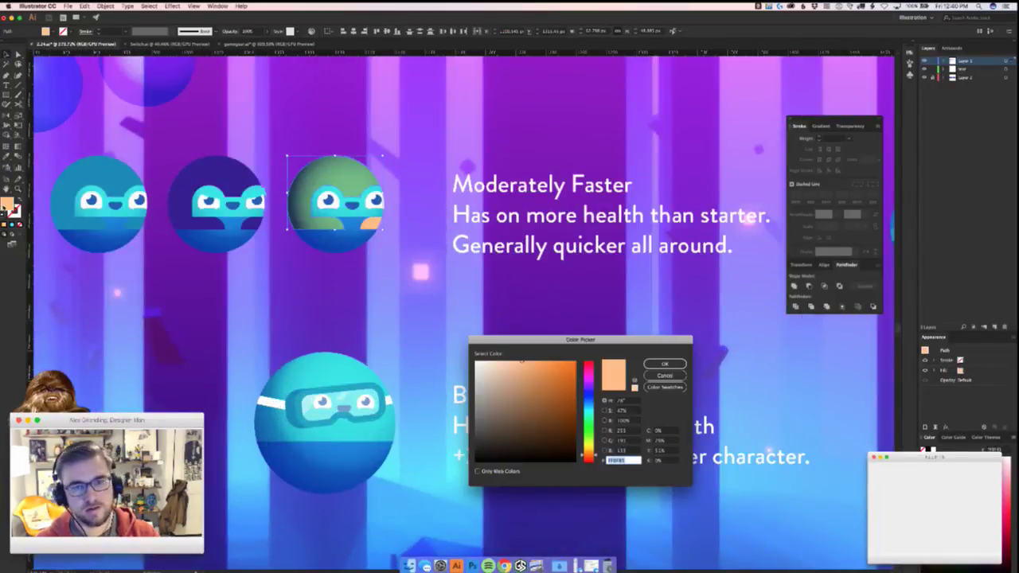
pyautogui.click(666, 365)
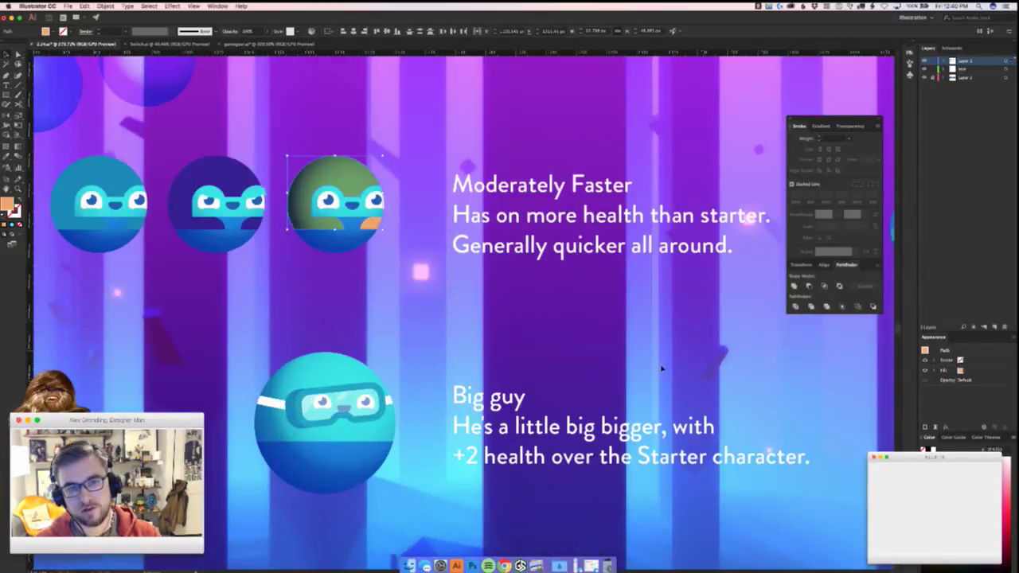
# - Fill both helmet pieces with the copied light blue 66AAED
pyautogui.doubleClick(10, 207)
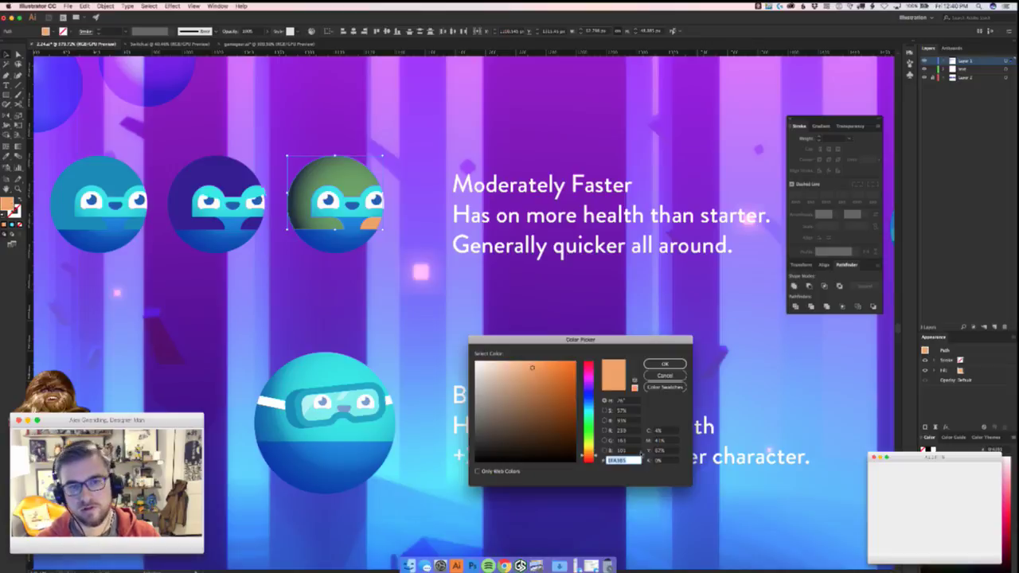
pyautogui.press('super+v')
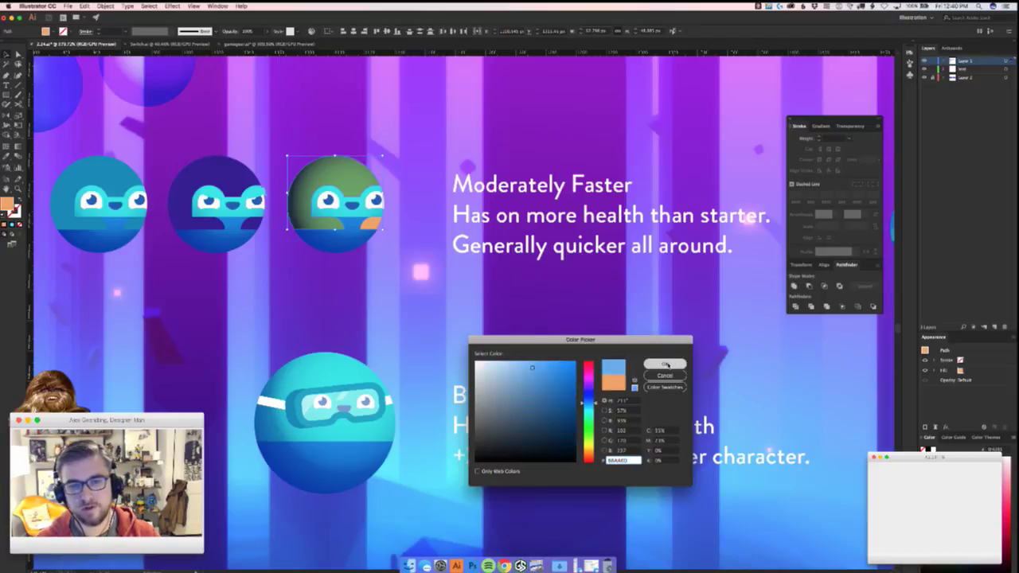
pyautogui.click(664, 363)
# - Try shifting the helmet pieces' light blue fill to a violet hue and undo it
pyautogui.doubleClick(9, 206)
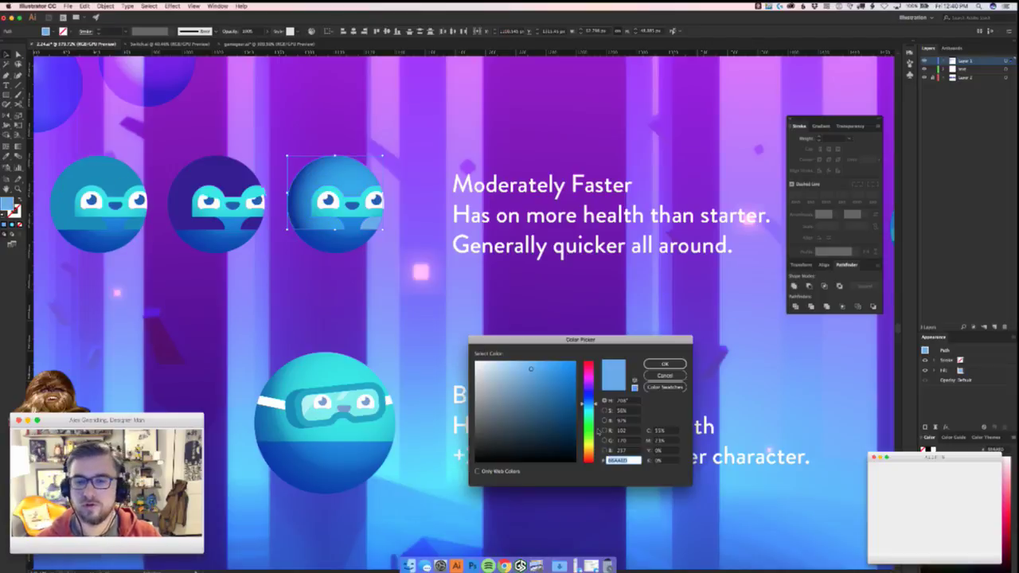
pyautogui.click(590, 390)
pyautogui.click(675, 364)
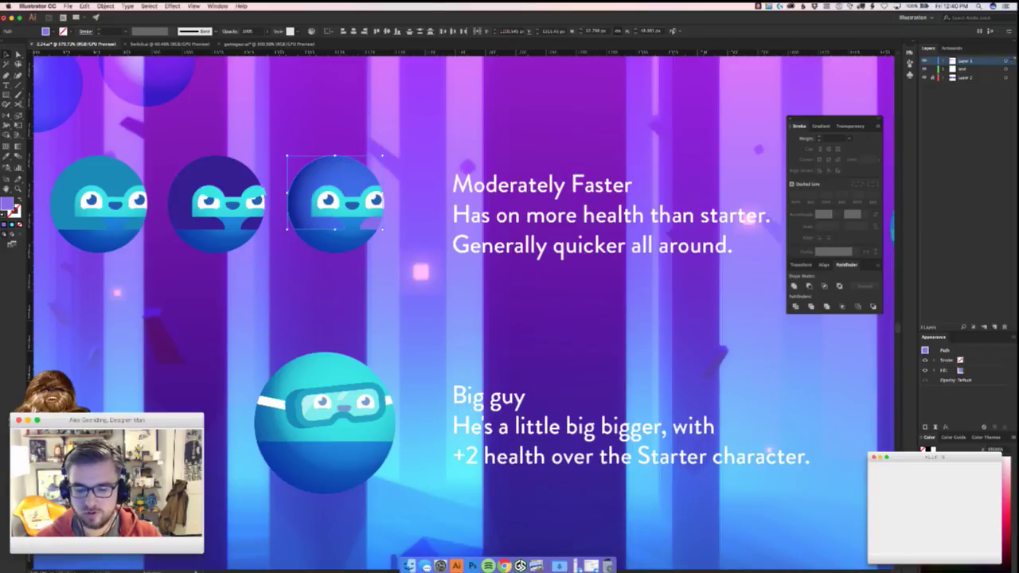
pyautogui.press('super+z')
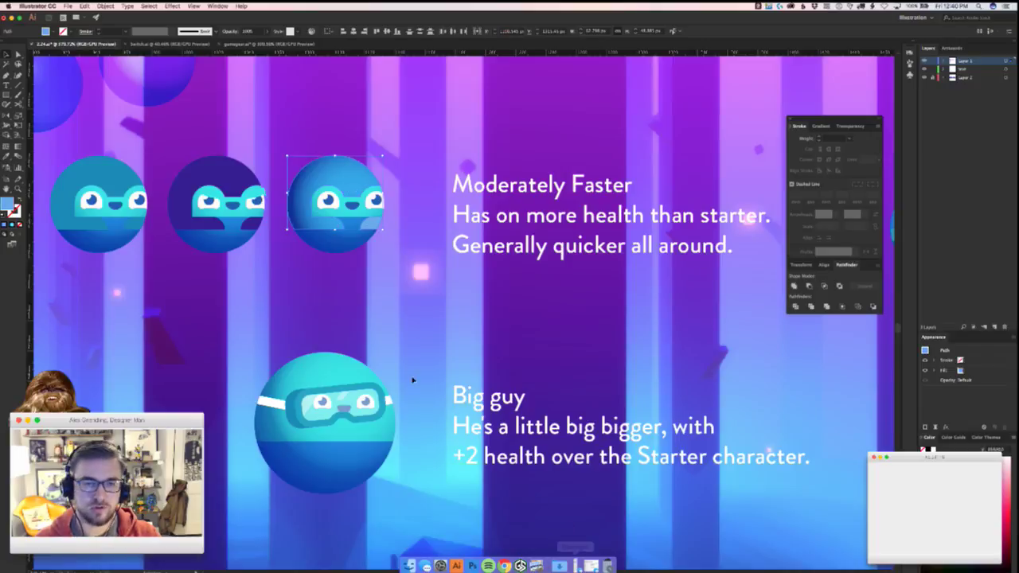
# - Shift the fill hue of both helmet pieces to light purple and undo the main piece's move off the ball
pyautogui.doubleClick(10, 204)
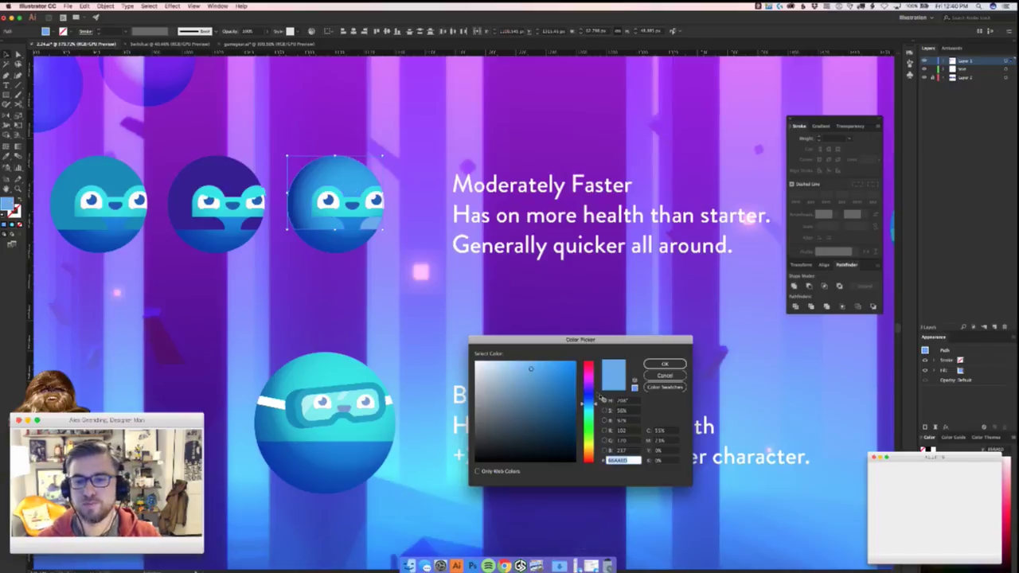
pyautogui.moveTo(605, 400); pyautogui.dragTo(596, 384)
pyautogui.click(664, 363)
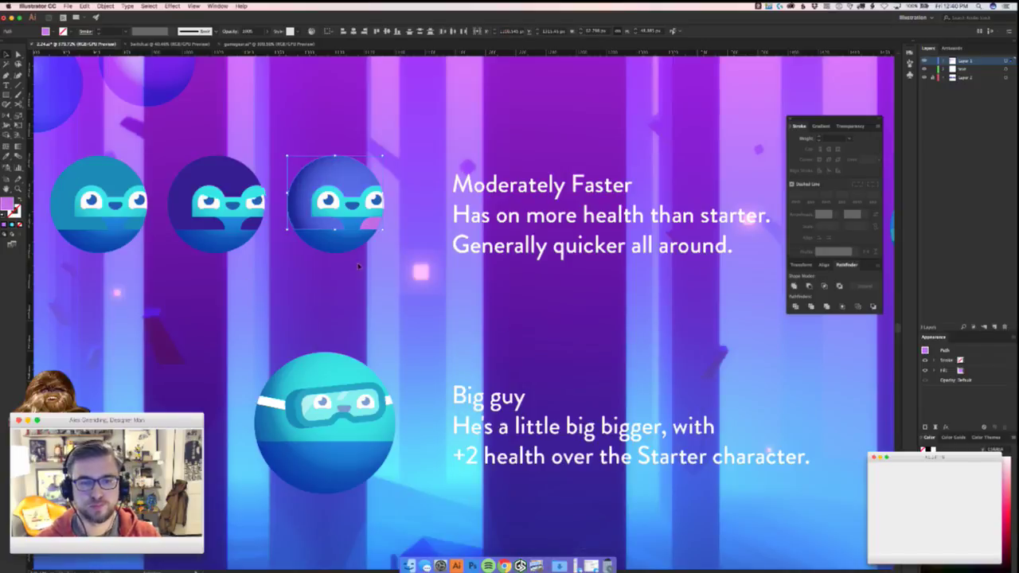
pyautogui.press('super+z')
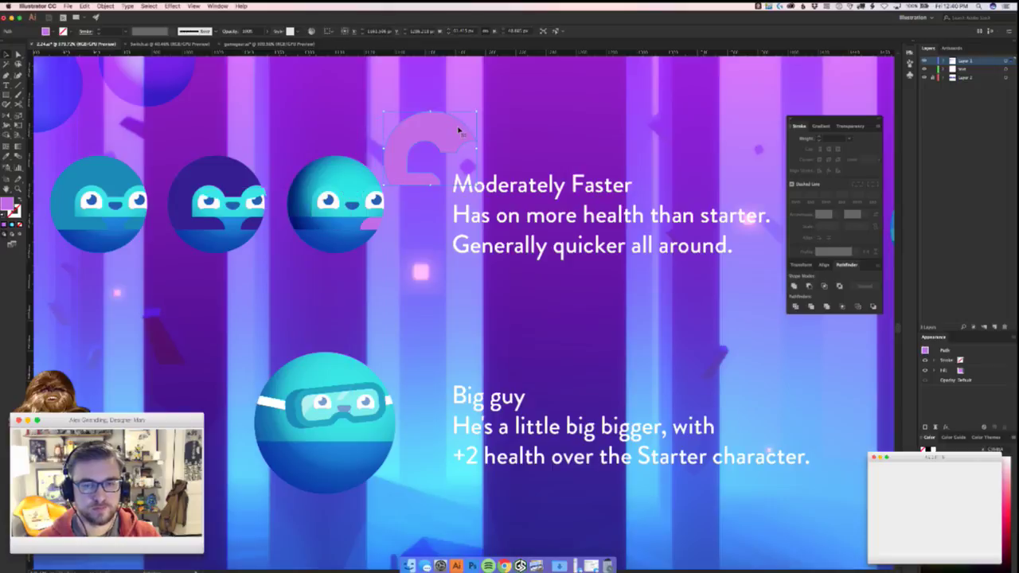
pyautogui.press('super+z')
# - Select the gradient shading shape over the purple helmet and change its blending mode to Overlay
pyautogui.press('y')
pyautogui.click(311, 195)
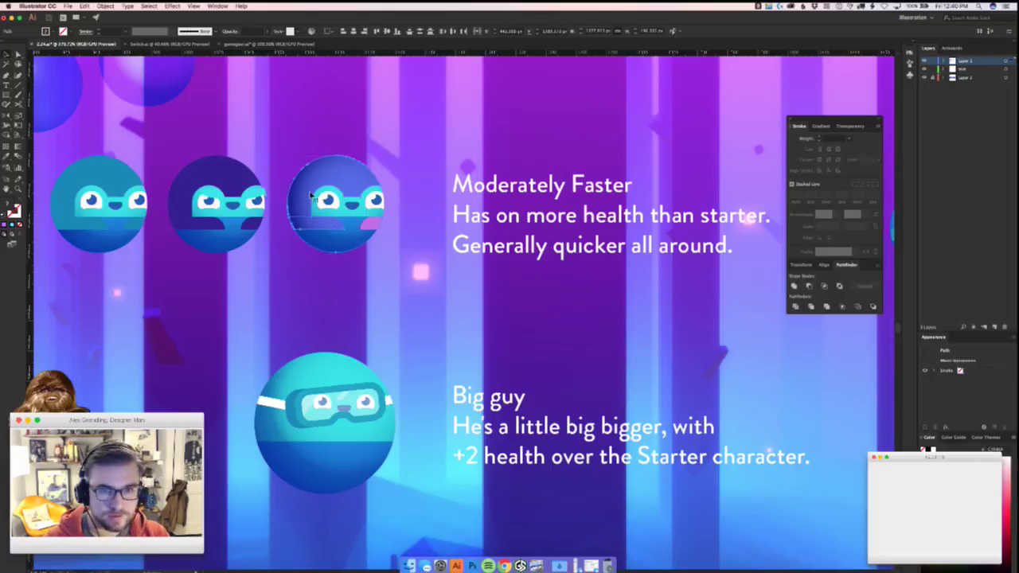
pyautogui.click(297, 221)
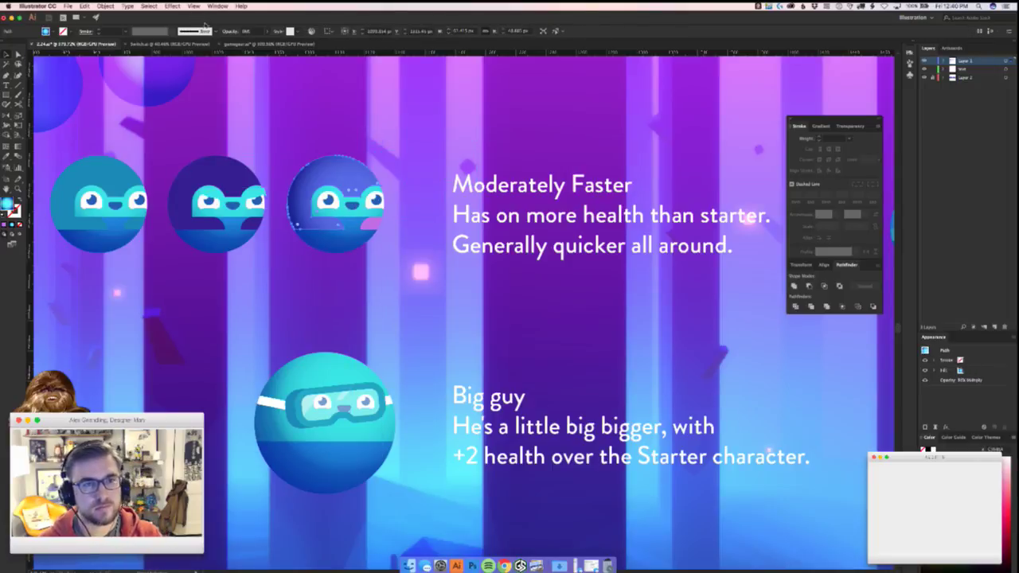
pyautogui.click(230, 31)
pyautogui.click(156, 45)
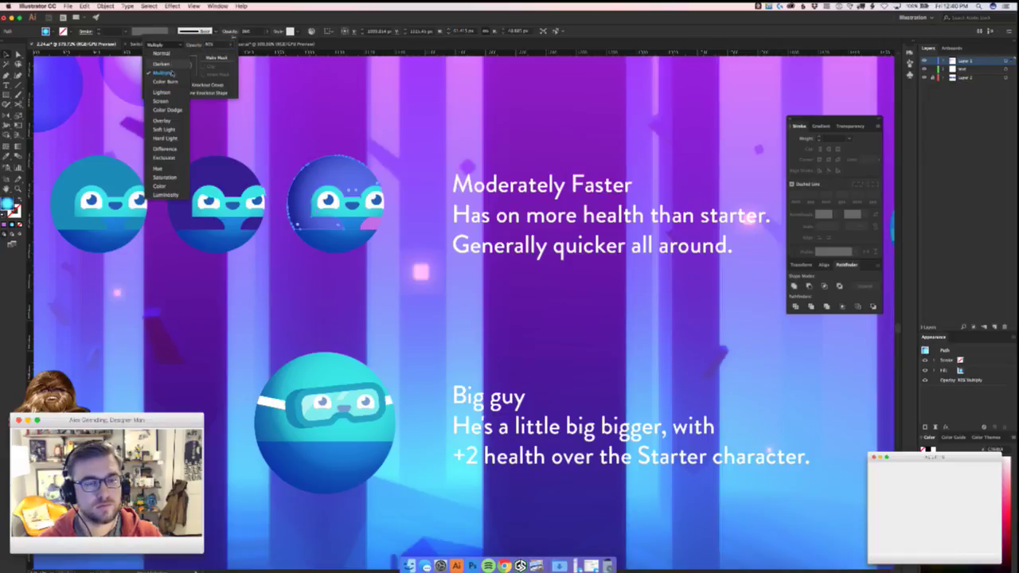
pyautogui.click(174, 120)
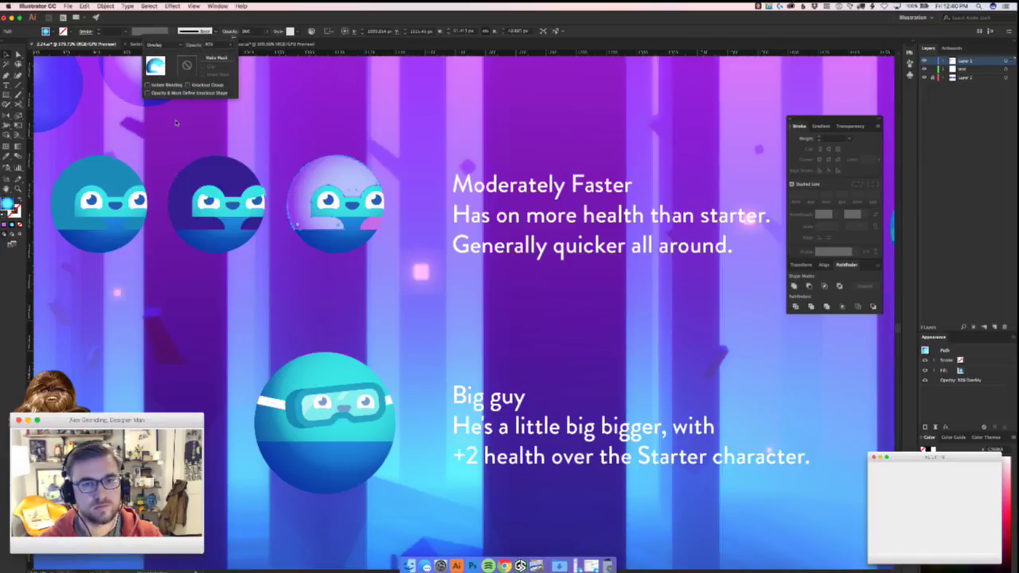
# - Try moving the overlay shading shape off the ball and undo the move
pyautogui.click(374, 265)
pyautogui.moveTo(376, 263); pyautogui.dragTo(398, 259)
pyautogui.moveTo(330, 152); pyautogui.dragTo(391, 110)
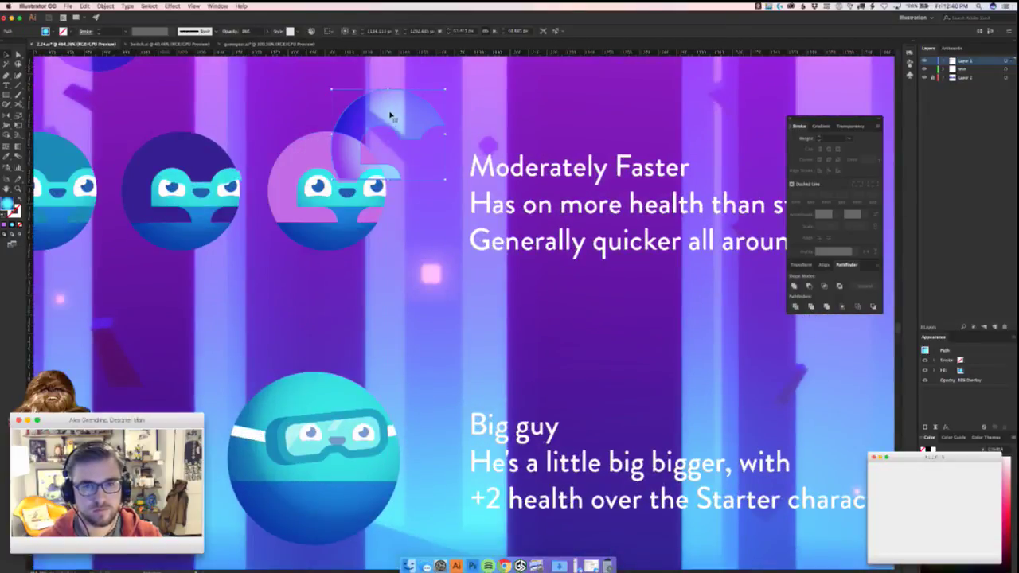
pyautogui.press('super+z')
pyautogui.scroll(5, 758, 244)
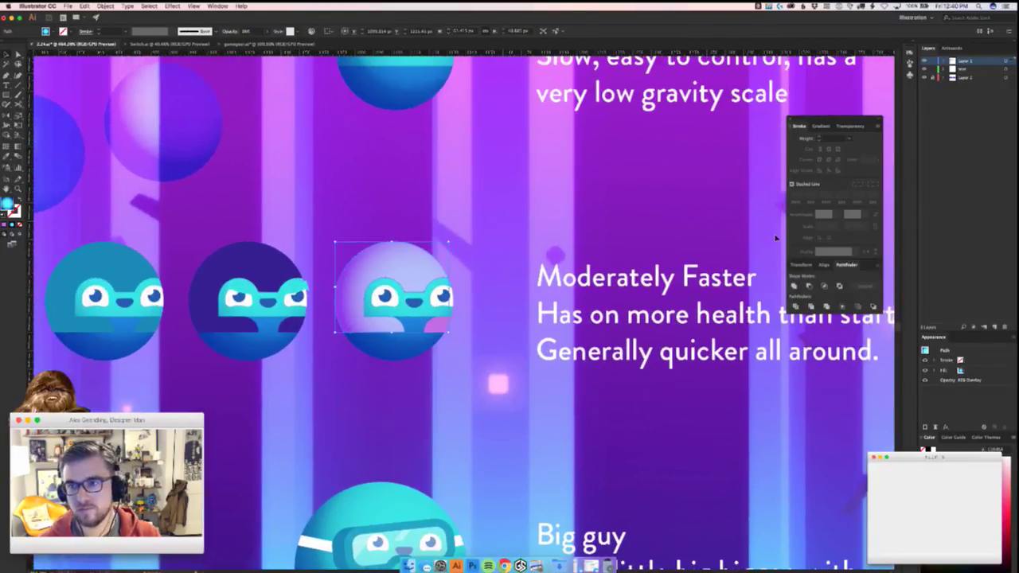
# - Give the shading gradient's inner stop the same dark blue as its outer stop and set its opacity to 0%
pyautogui.click(821, 127)
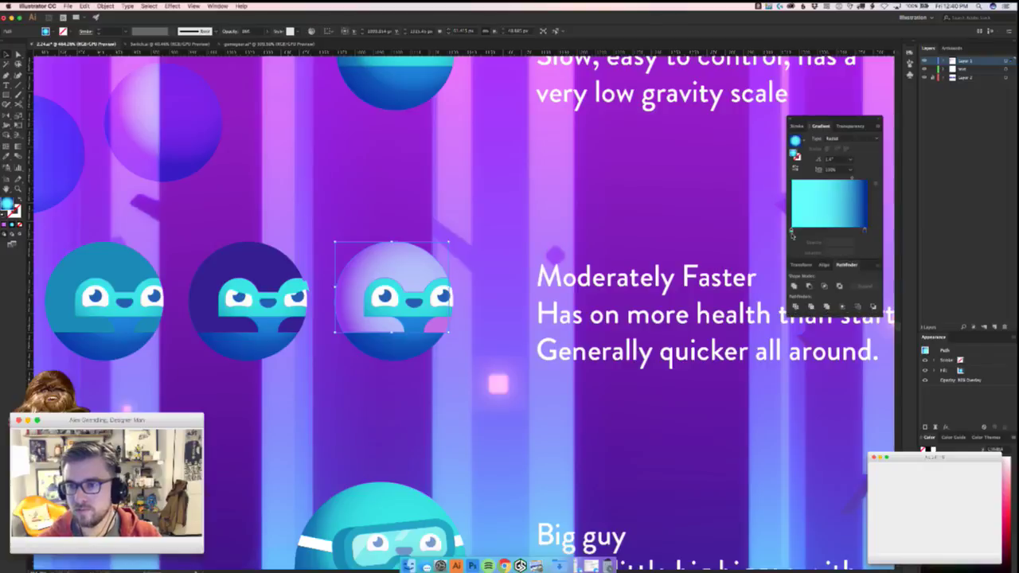
pyautogui.doubleClick(865, 231)
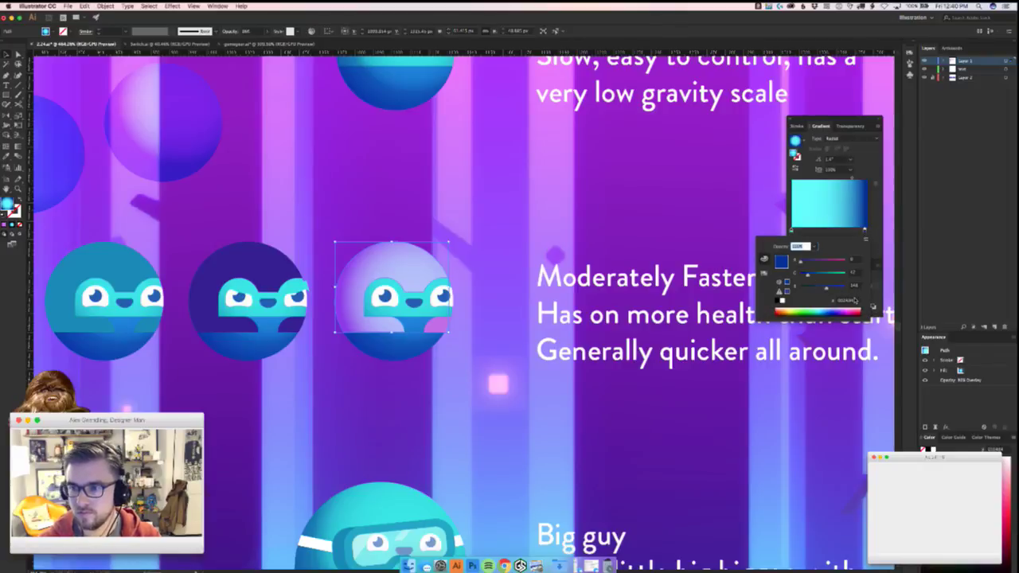
pyautogui.doubleClick(792, 232)
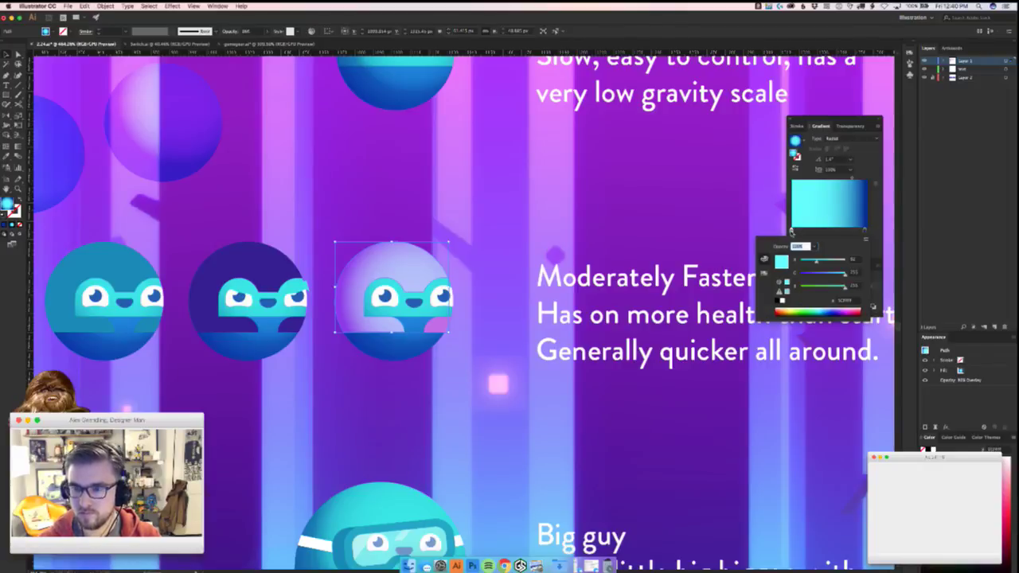
pyautogui.doubleClick(791, 232)
pyautogui.click(849, 301)
pyautogui.hotkey('ctrl', 'v')
pyautogui.press('Return')
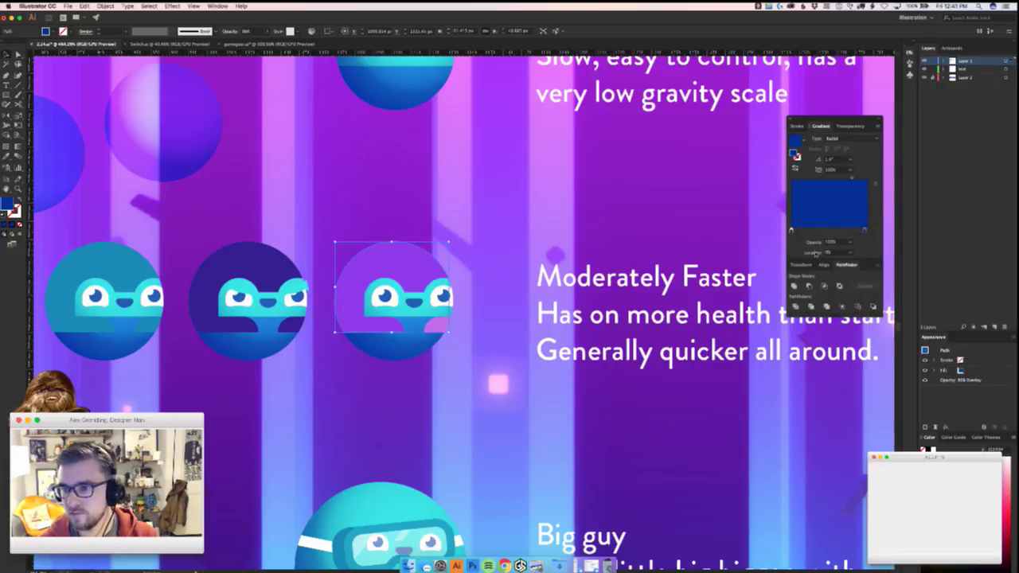
pyautogui.click(850, 246)
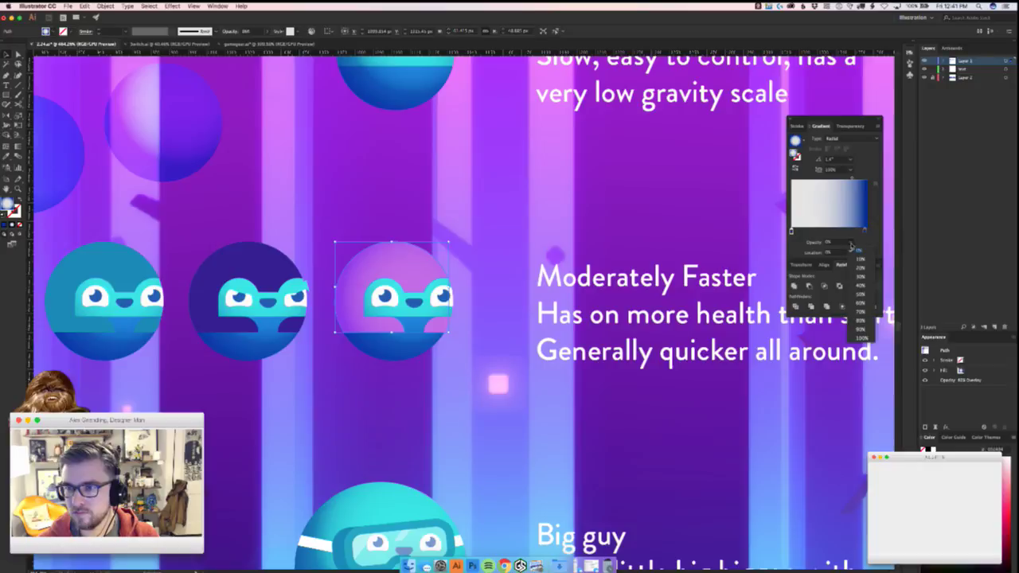
pyautogui.click(462, 208)
# - Reposition and resize the helmet shading's radial gradient so it centres near the face and darkens the ball's outer edge
pyautogui.click(413, 243)
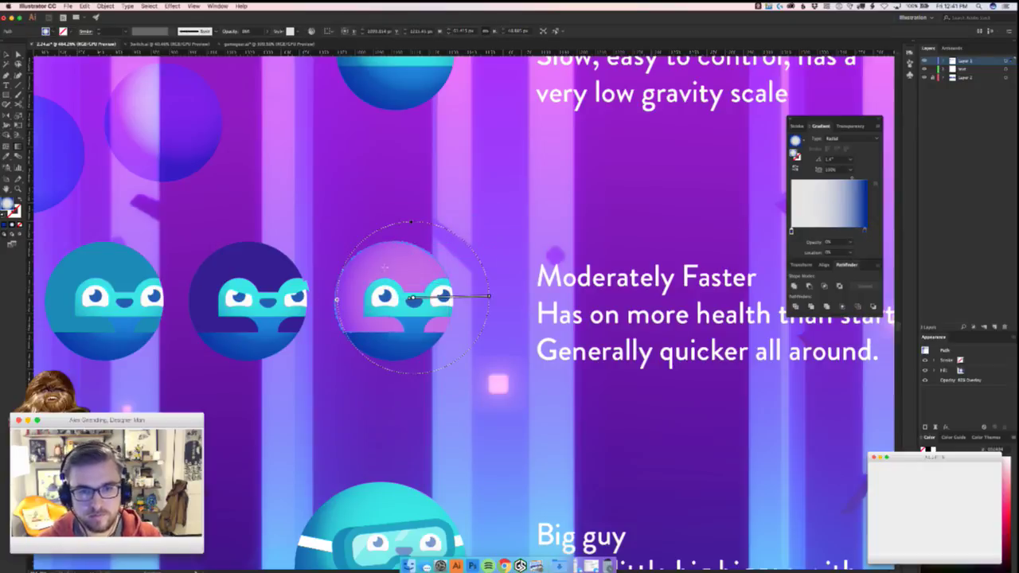
pyautogui.moveTo(425, 287); pyautogui.dragTo(471, 283)
pyautogui.moveTo(471, 287); pyautogui.dragTo(461, 285)
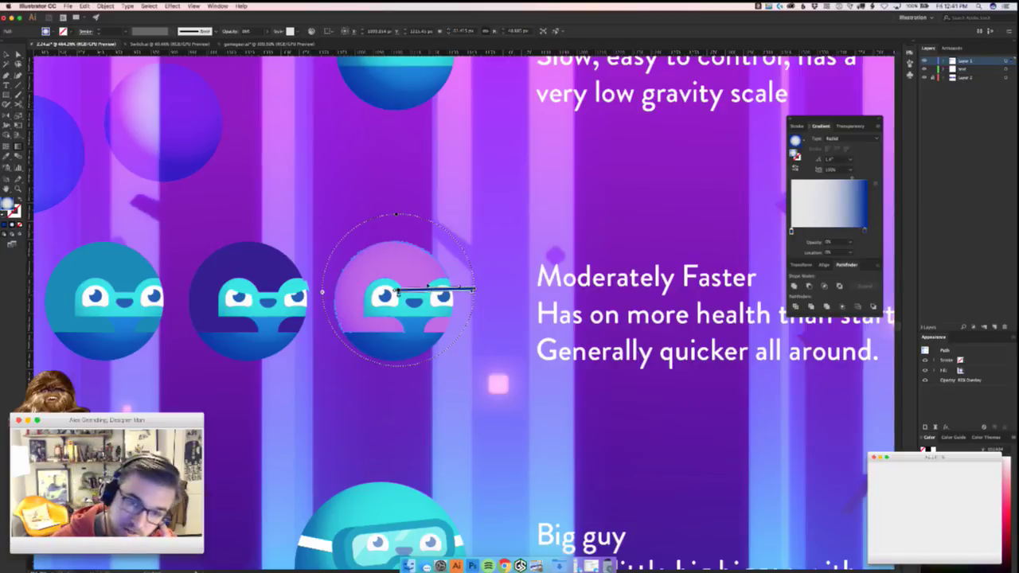
pyautogui.moveTo(461, 286); pyautogui.dragTo(477, 289)
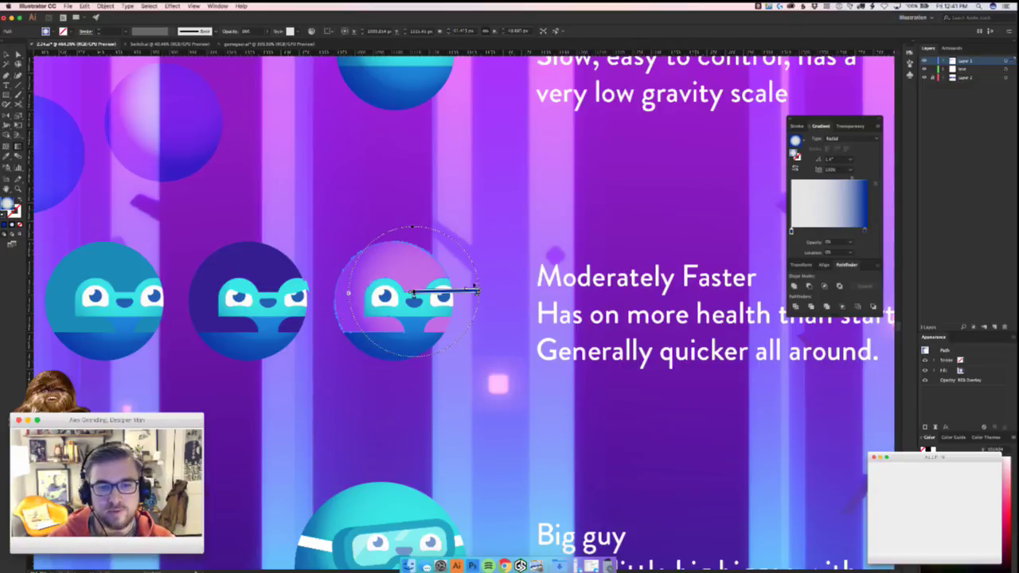
pyautogui.moveTo(412, 292); pyautogui.dragTo(402, 294)
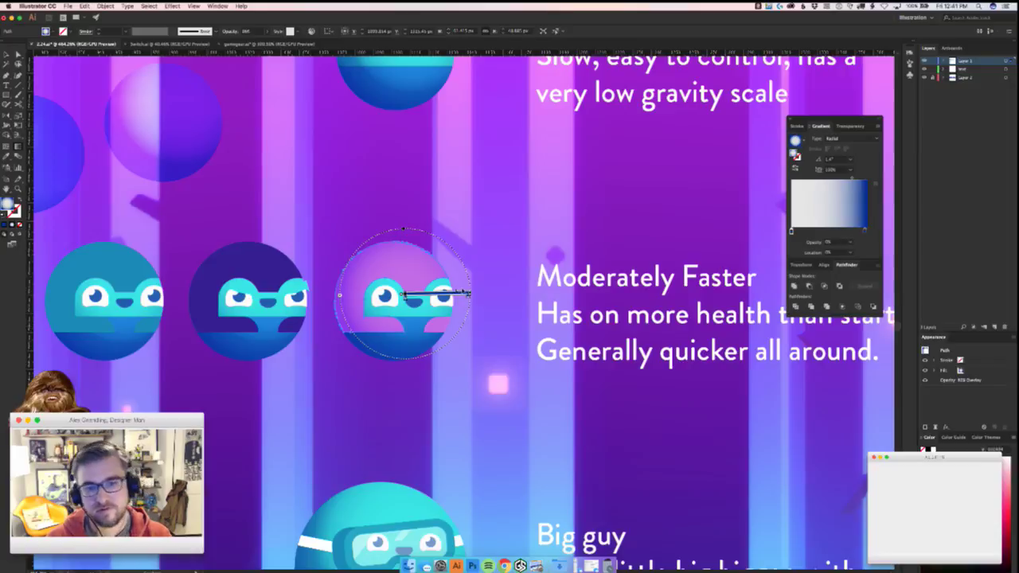
pyautogui.click(510, 279)
pyautogui.click(353, 263)
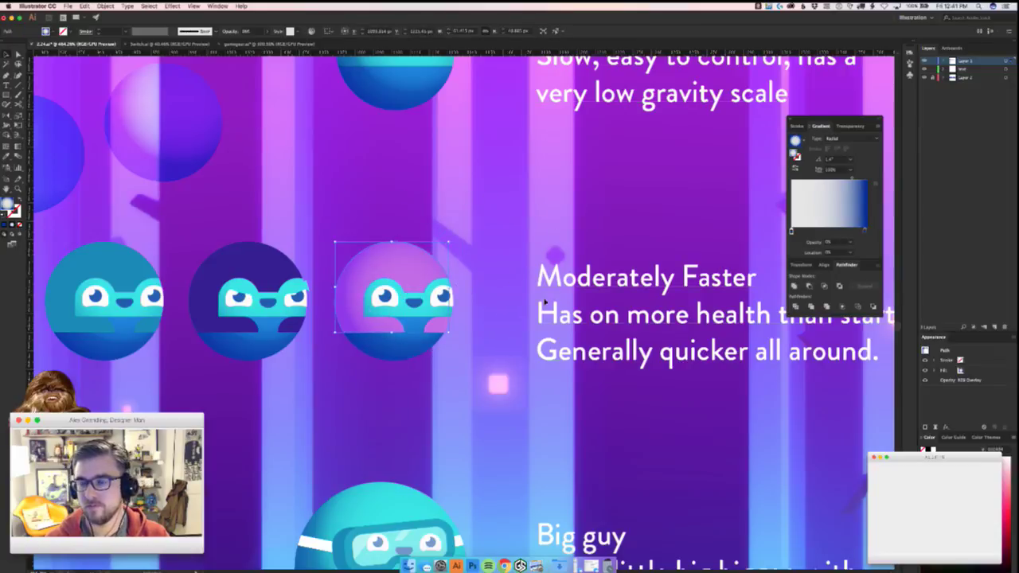
# - Increase the red in the shading gradient's outer stop to turn its dark blue towards indigo
pyautogui.doubleClick(866, 232)
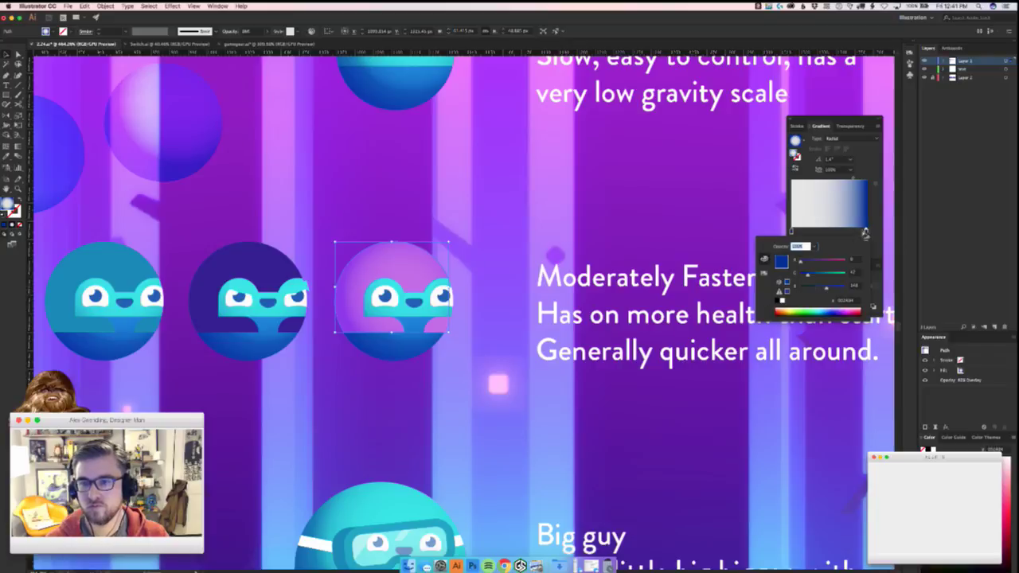
pyautogui.moveTo(817, 263); pyautogui.dragTo(809, 263)
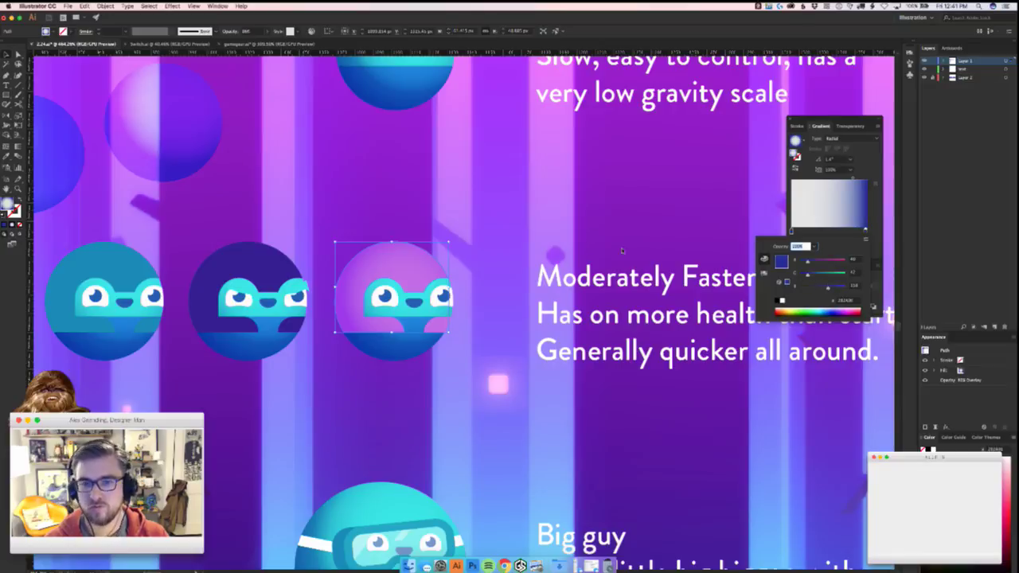
pyautogui.click(681, 255)
# - Recolour the blue side panel on the Final guy ball with the purple sampled from the Moderately Faster helmet
pyautogui.click(451, 216)
pyautogui.moveTo(471, 231); pyautogui.dragTo(773, 338)
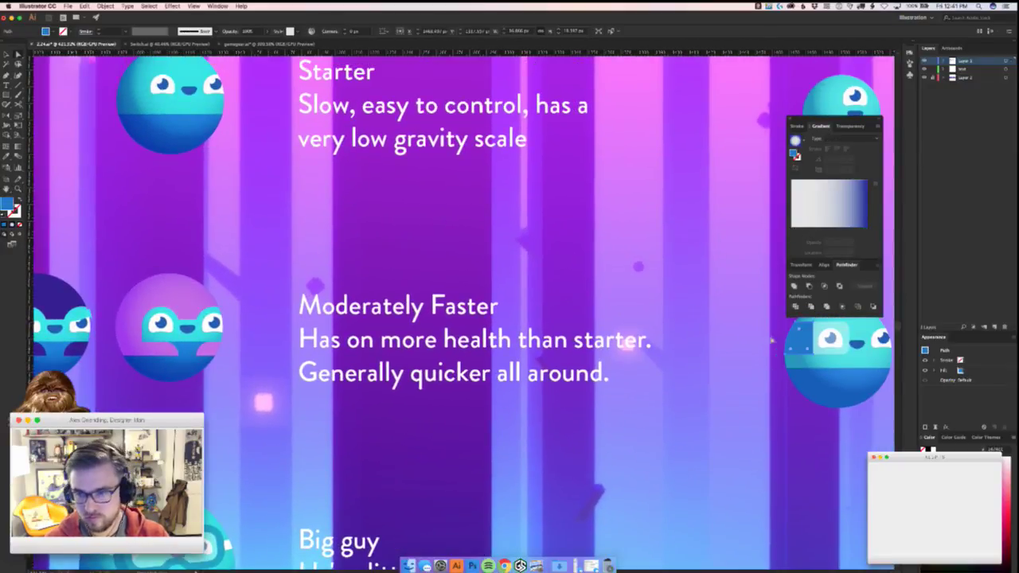
pyautogui.click(681, 308)
pyautogui.click(196, 301)
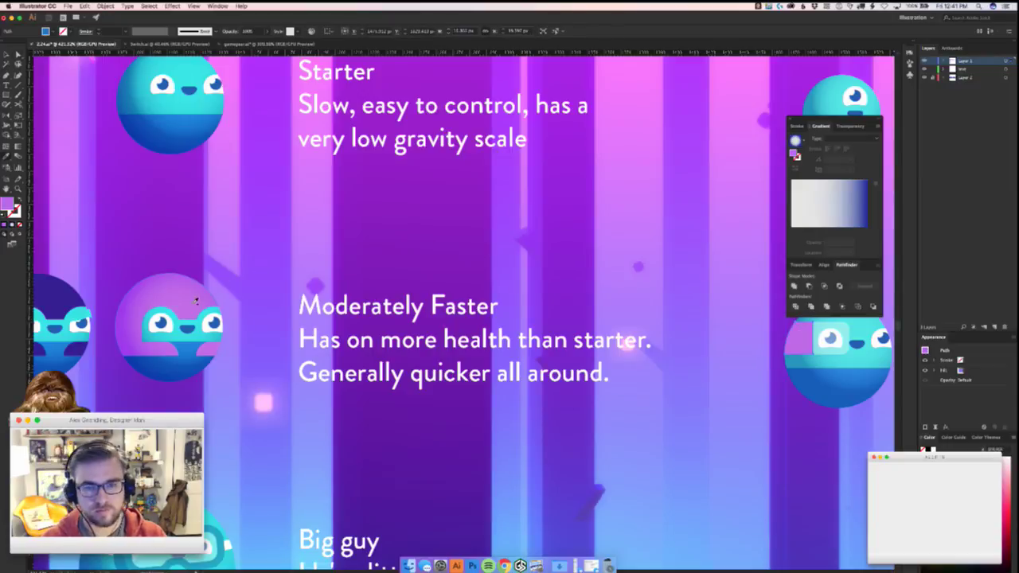
pyautogui.press('super+shift+a')
pyautogui.press('super+0')
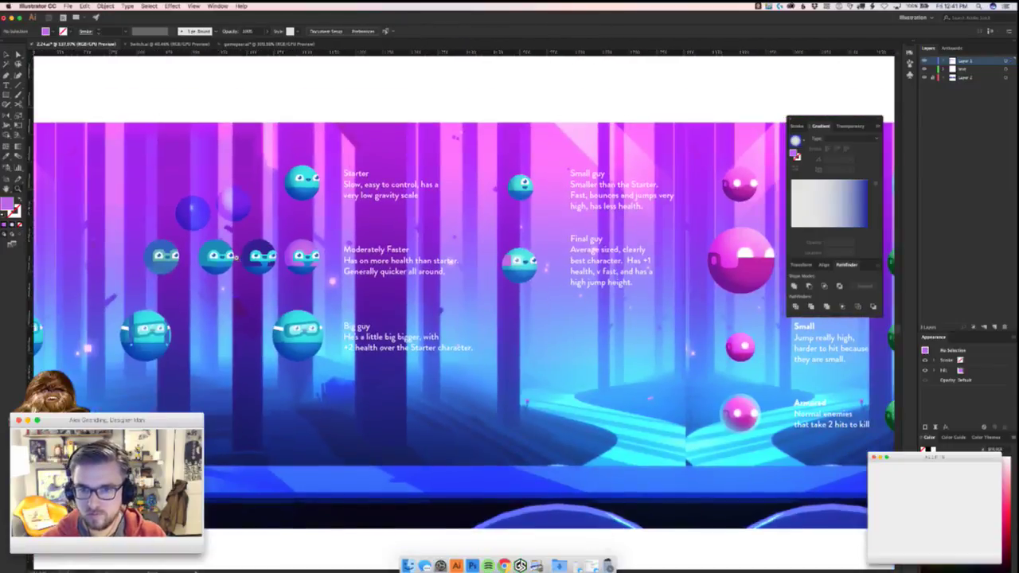
# - Recolour the Big guy's goggle frame with the purple sampled from the Final guy's side panel
pyautogui.moveTo(366, 223); pyautogui.dragTo(446, 224)
pyautogui.click(231, 421)
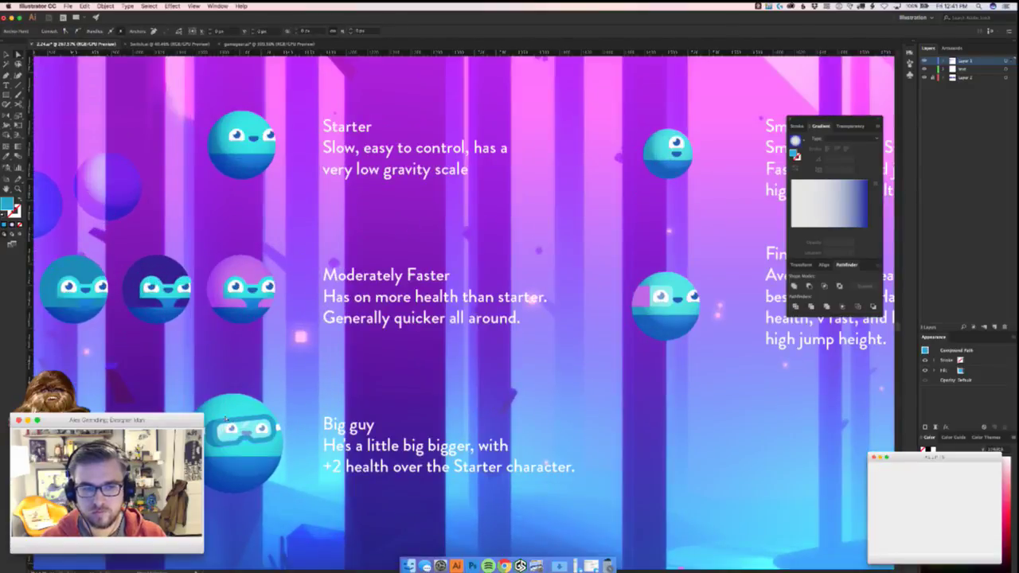
pyautogui.press('i')
pyautogui.click(644, 298)
pyautogui.press('v')
pyautogui.click(317, 379)
pyautogui.click(211, 430)
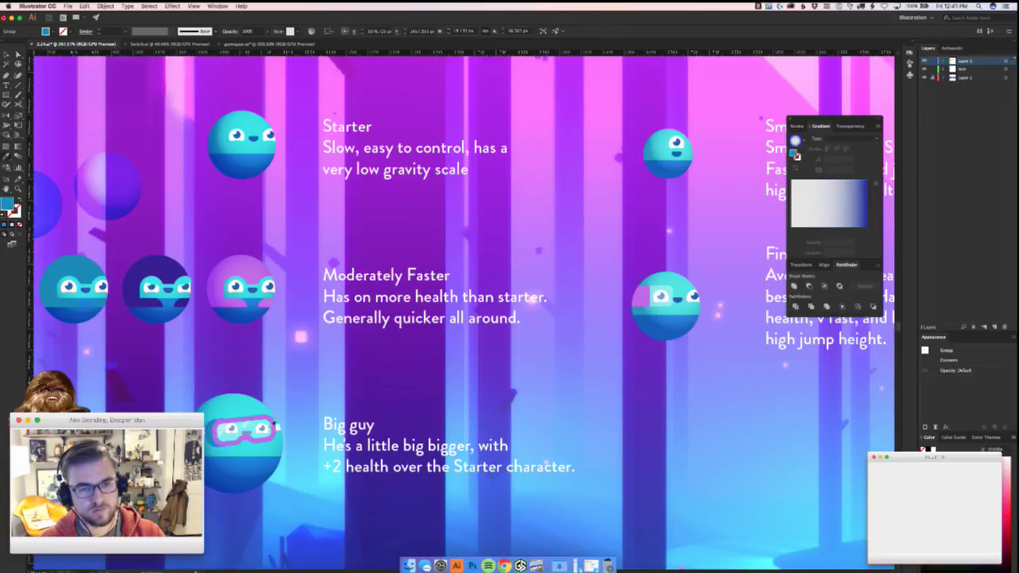
# - Try recolouring the Big guy's white goggle strap with the frame's purple and darkening that fill
pyautogui.click(274, 424)
pyautogui.press('i')
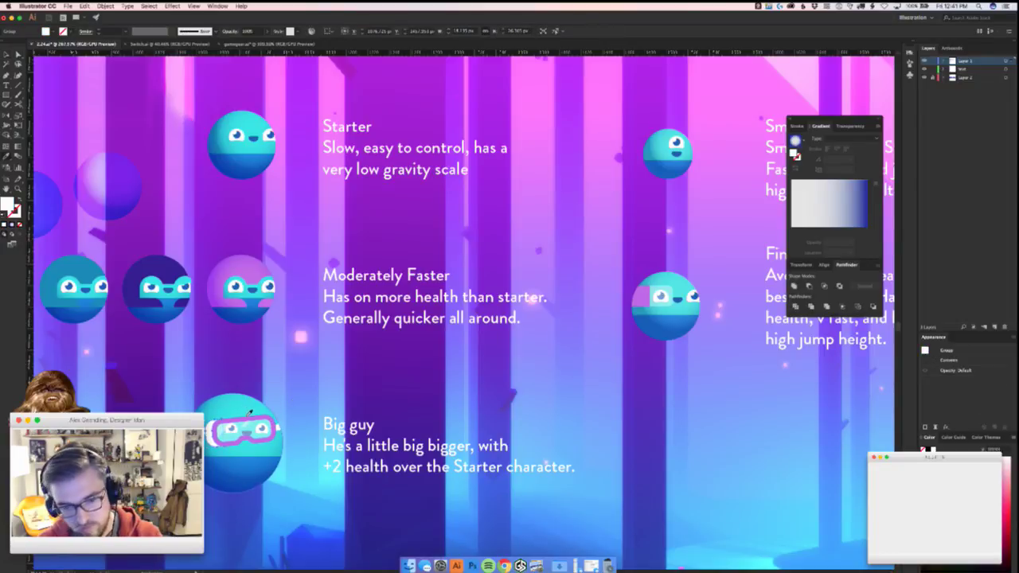
pyautogui.click(245, 421)
pyautogui.press('v')
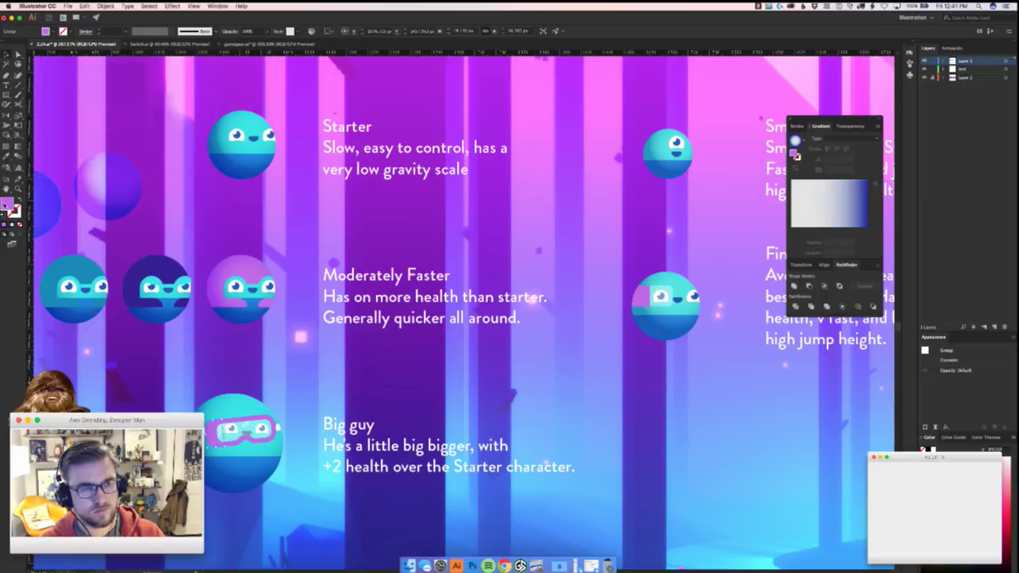
pyautogui.doubleClick(7, 204)
pyautogui.click(665, 364)
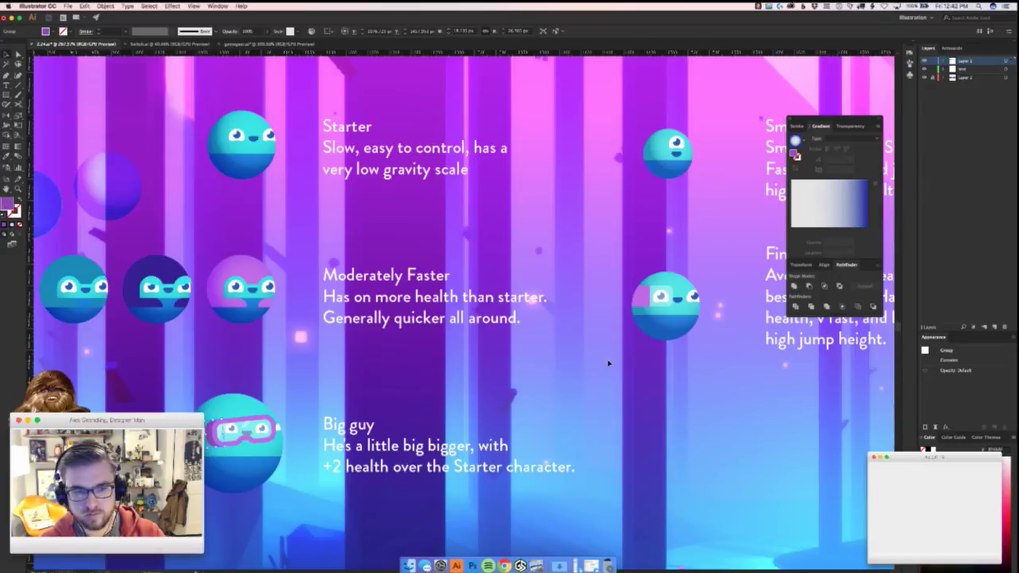
pyautogui.press('super+shift+a')
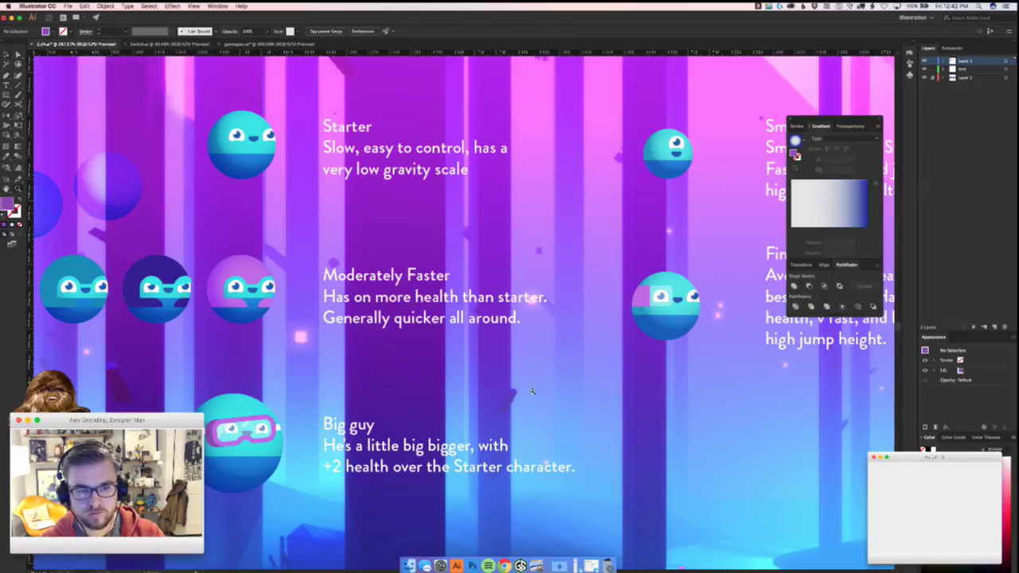
pyautogui.press('super+0')
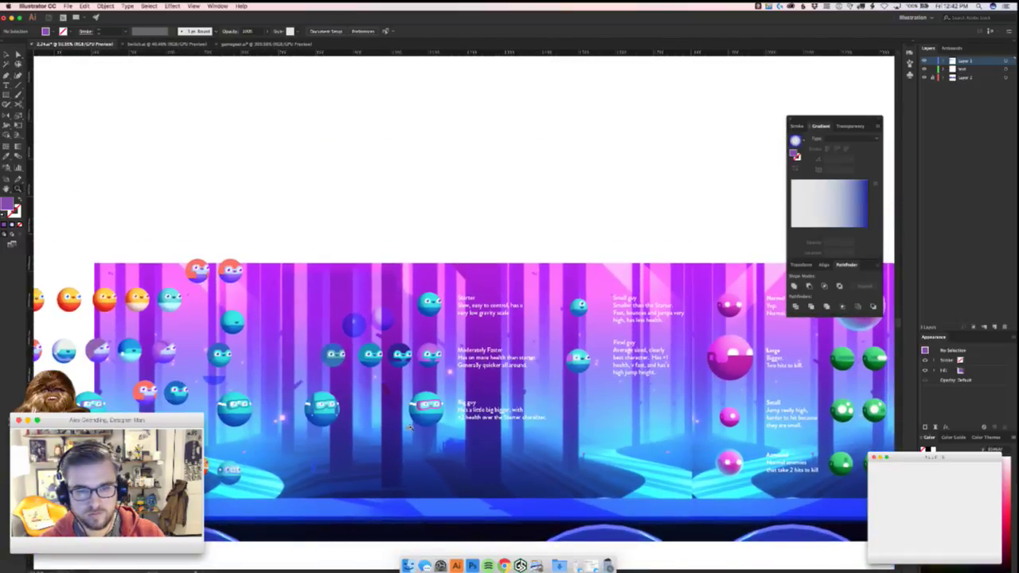
# - Undo the purple recolouring of the Big guy's goggle strap and frame
pyautogui.moveTo(410, 428); pyautogui.dragTo(486, 399)
pyautogui.press('super+z')
pyautogui.press('super+z')
pyautogui.press('super+z')
pyautogui.press('super+z')
pyautogui.press('super+z')
pyautogui.press('super+z')
pyautogui.press('super+z')
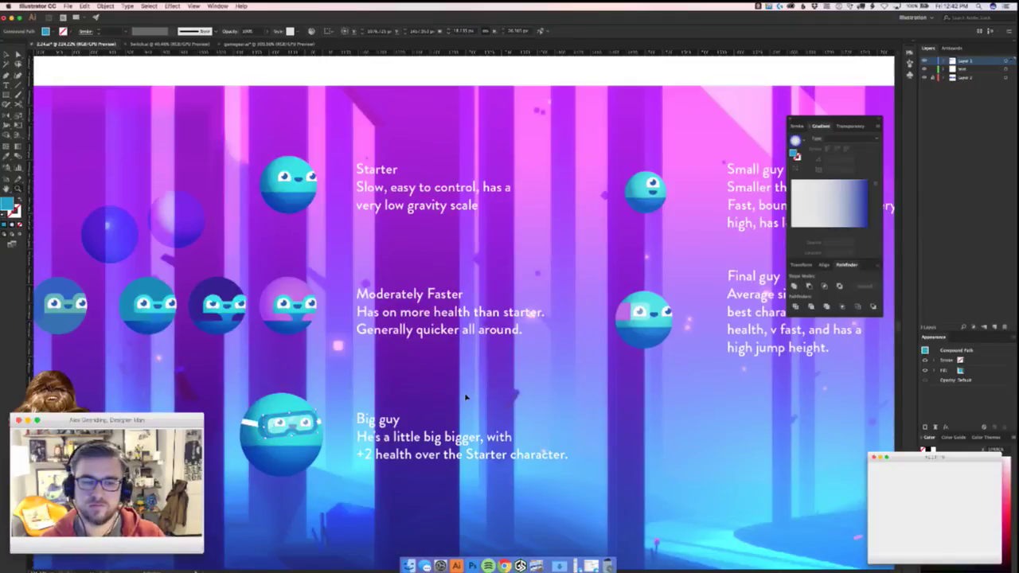
# - Recolour the purple helmet on the Moderately Faster ball with the blue sampled from the Big guy's goggle frame
pyautogui.click(273, 358)
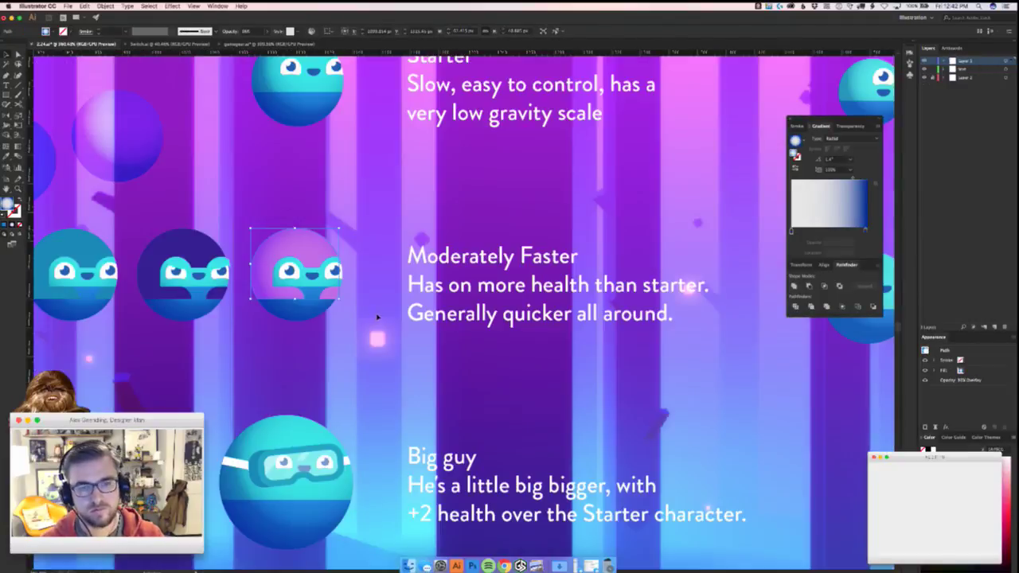
pyautogui.click(377, 317)
pyautogui.doubleClick(314, 245)
pyautogui.press('Escape')
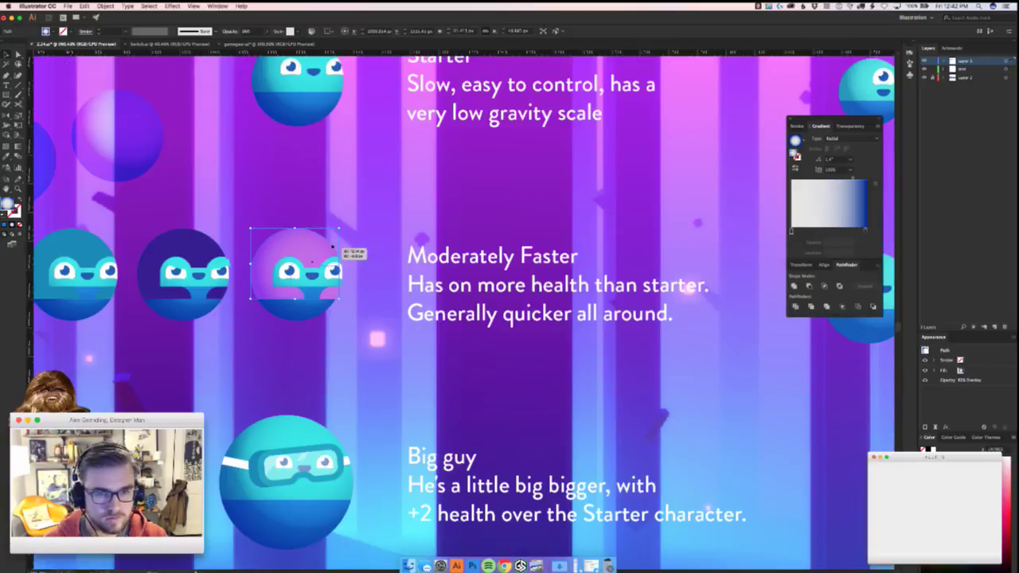
pyautogui.moveTo(300, 271)
pyautogui.mouseDown()
pyautogui.moveTo(336, 236)
pyautogui.moveTo(300, 269)
pyautogui.mouseUp()
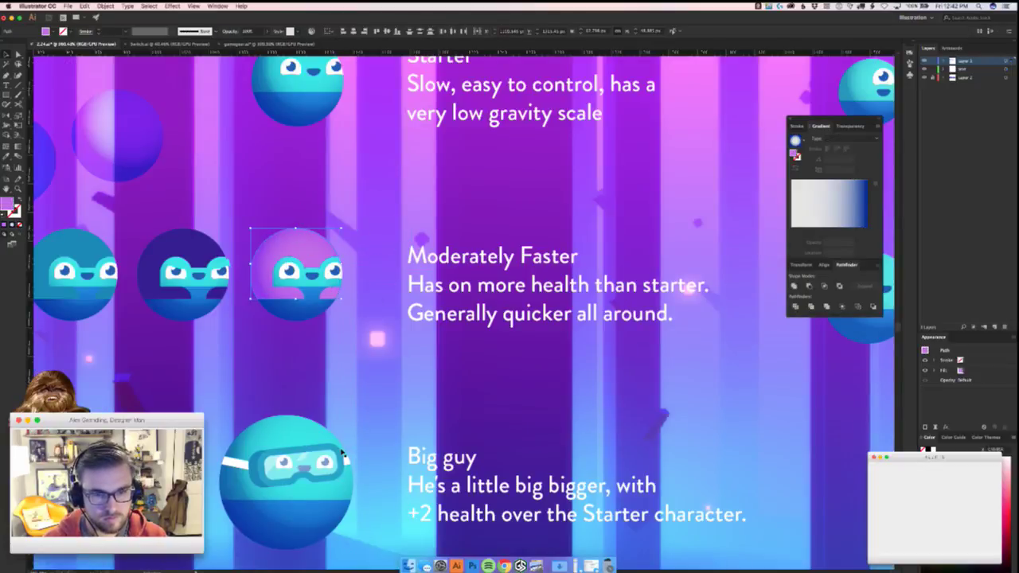
pyautogui.press('g')
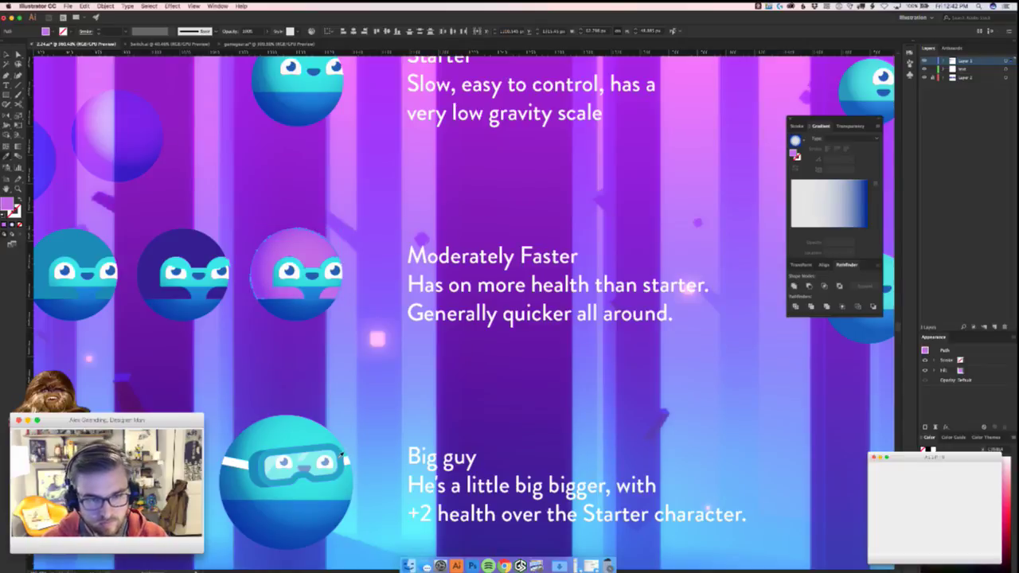
pyautogui.click(343, 454)
pyautogui.click(336, 474)
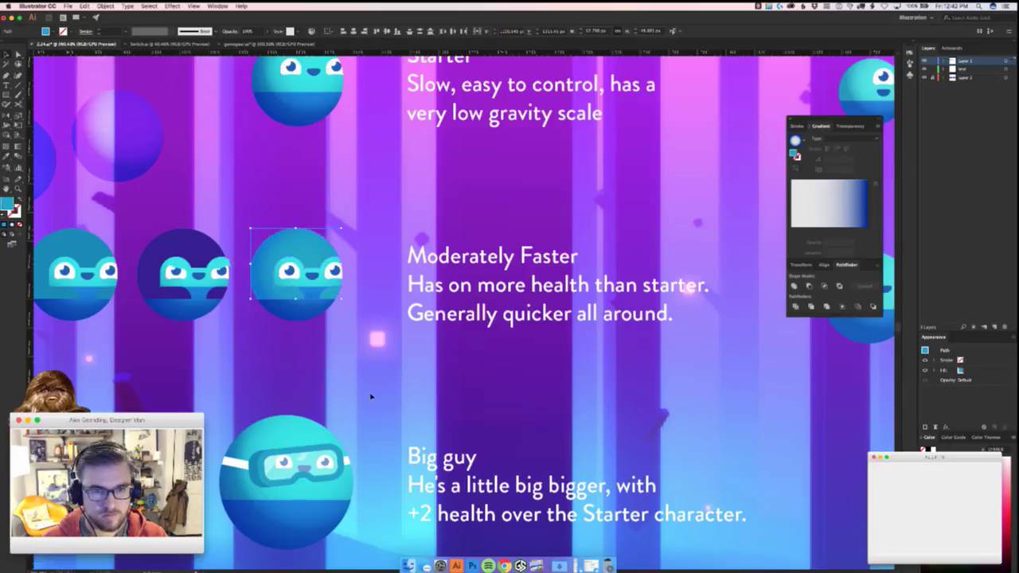
pyautogui.press('super+0')
pyautogui.moveTo(255, 421); pyautogui.dragTo(340, 398)
pyautogui.hscroll(-10, 342, 398)
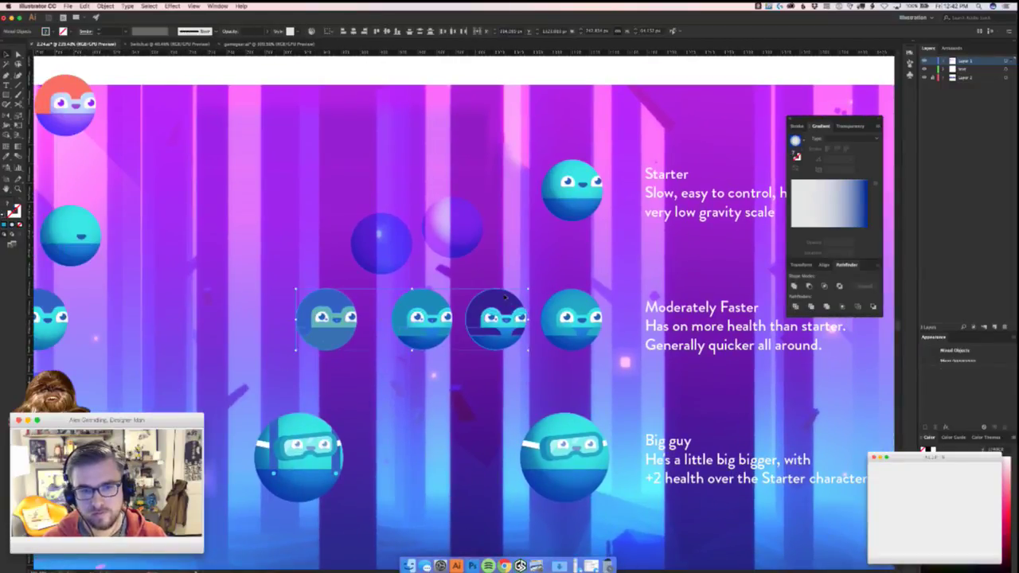
pyautogui.click(493, 331)
pyautogui.click(518, 320)
pyautogui.moveTo(493, 318); pyautogui.dragTo(514, 268)
pyautogui.click(551, 322)
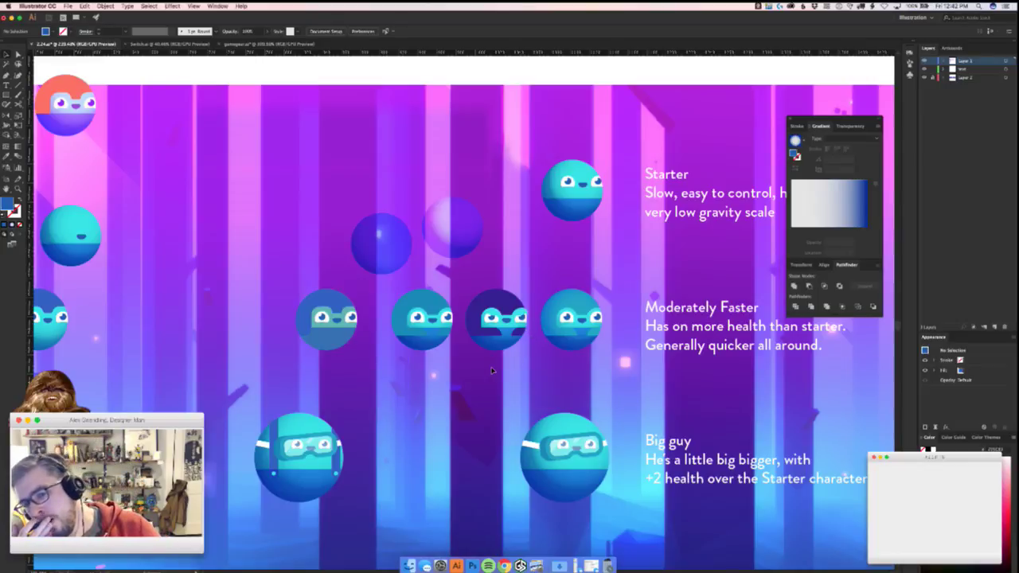
# - Duplicate the Final guy ball directly below the original and delete the copy's side panel and translucent visor
pyautogui.hscroll(10, 492, 370)
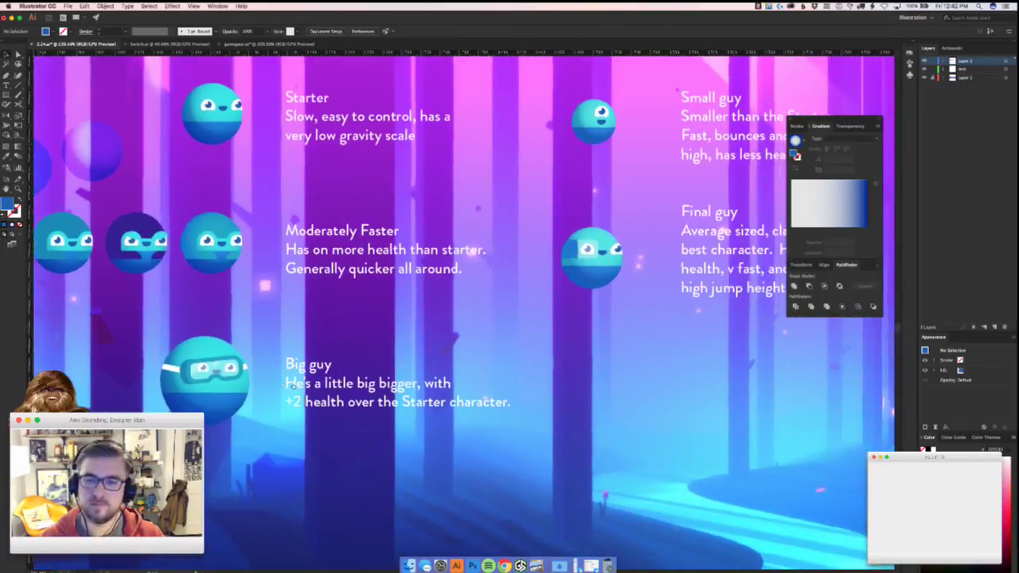
pyautogui.scroll(3, 514, 418)
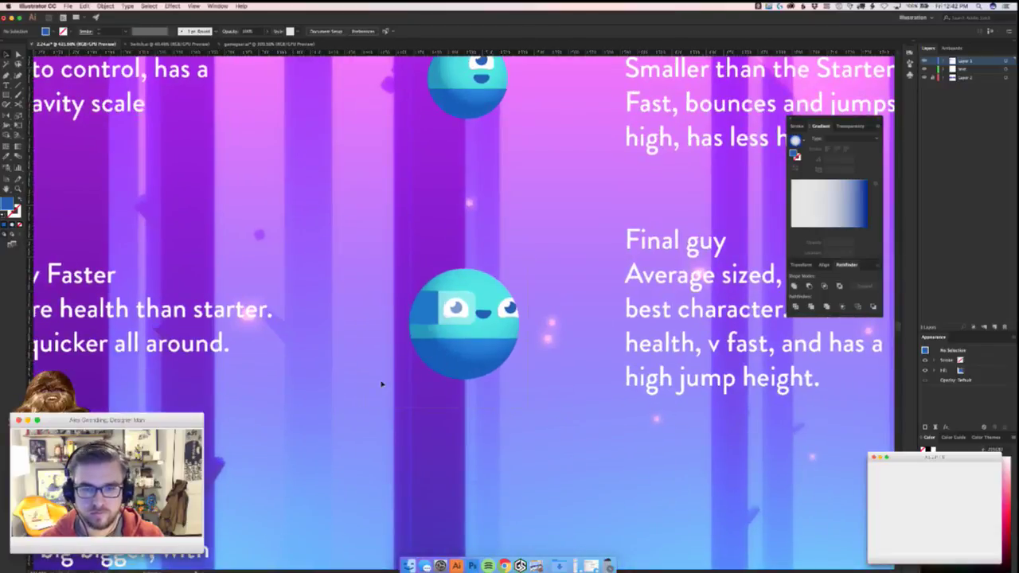
pyautogui.moveTo(464, 323); pyautogui.dragTo(489, 482)
pyautogui.scroll(5, 255, 455)
pyautogui.click(255, 455)
pyautogui.moveTo(495, 344); pyautogui.dragTo(503, 275)
pyautogui.press('Delete')
pyautogui.moveTo(361, 330); pyautogui.dragTo(319, 95)
pyautogui.press('Delete')
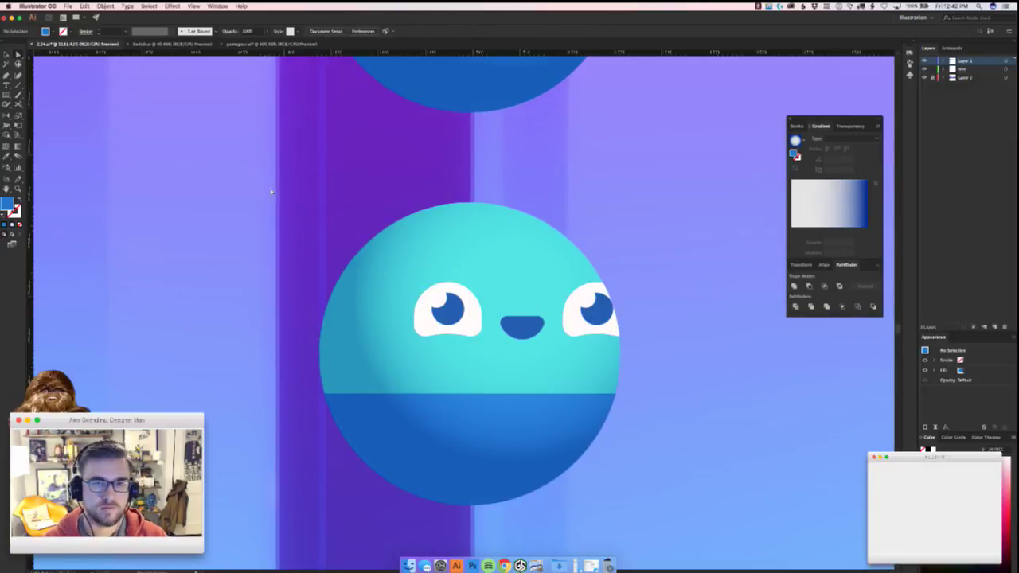
# - Try moving one pupil out of the copied ball's face, and undo the move
pyautogui.moveTo(451, 310); pyautogui.dragTo(298, 207)
pyautogui.scroll(-6, 398, 273)
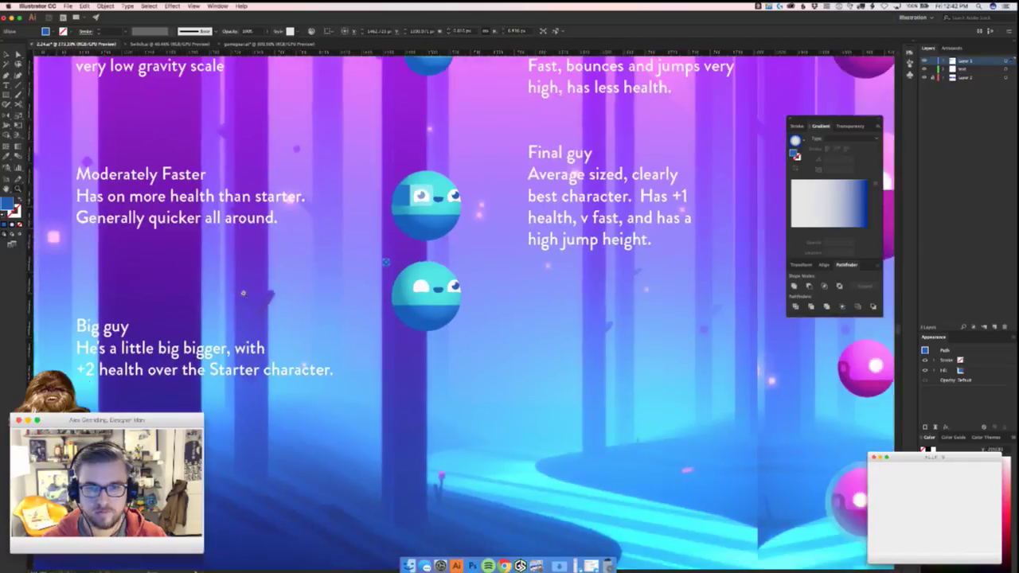
pyautogui.scroll(6, 407, 274)
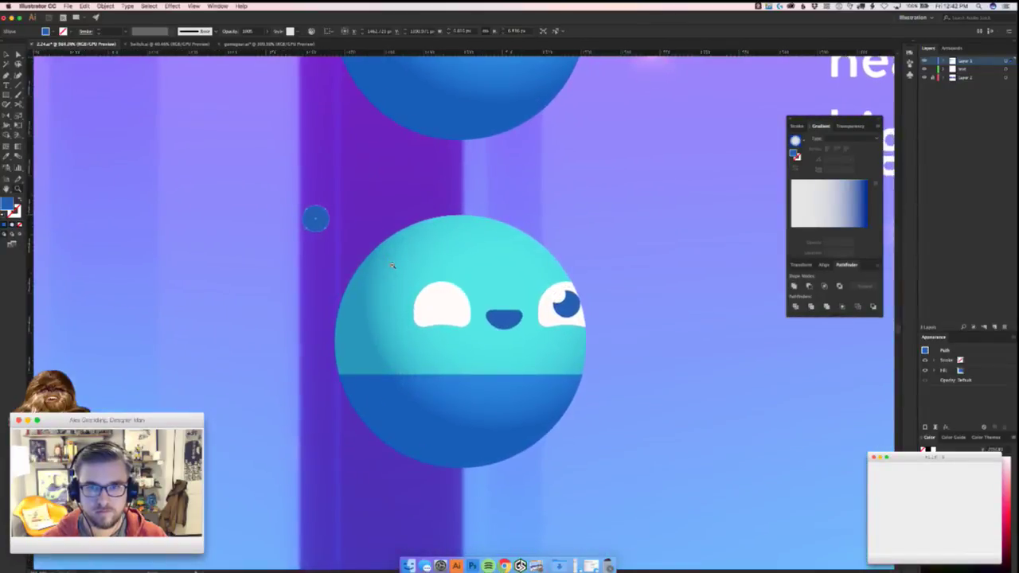
pyautogui.hotkey('ctrl', 'z')
# - Copy the angry eyes, brows and mouth from the dark-helmeted Moderately Faster variant and paste them beside the Final guy copy
pyautogui.scroll(-6, 337, 313)
pyautogui.hscroll(-5, 478, 302)
pyautogui.hscroll(-2, 493, 297)
pyautogui.scroll(5, 334, 277)
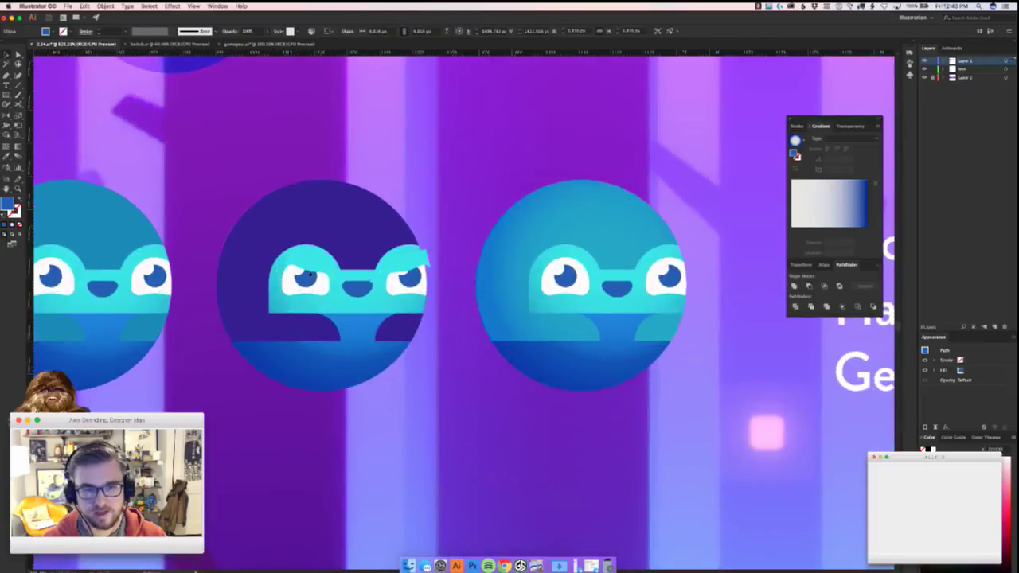
pyautogui.click(288, 269)
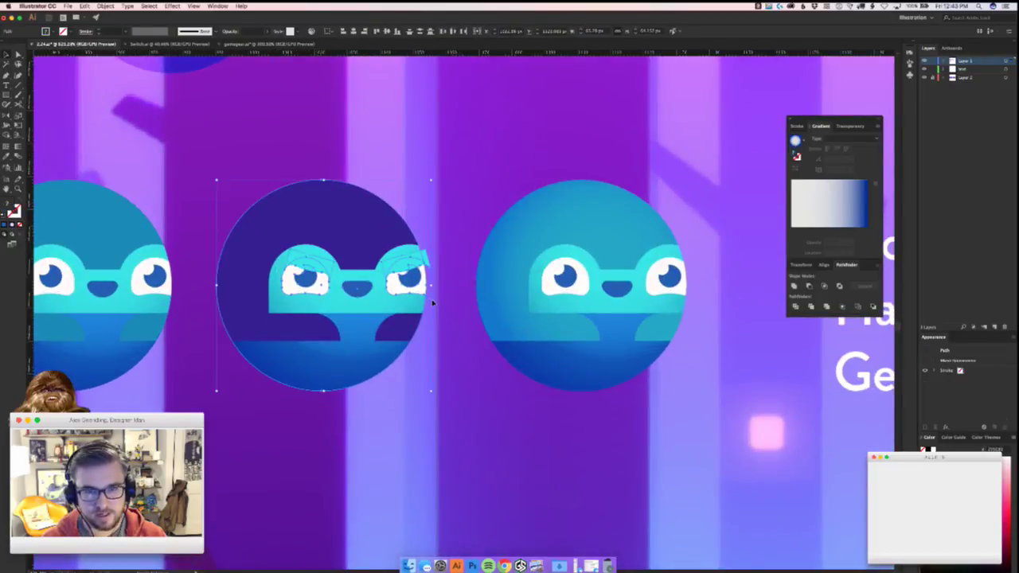
pyautogui.hscroll(15, 432, 302)
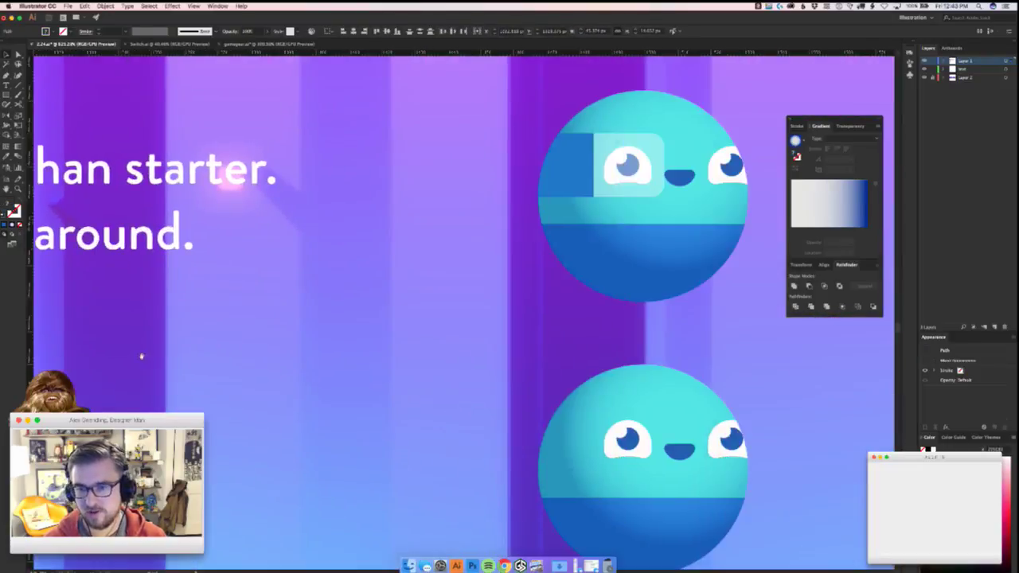
pyautogui.hscroll(6, 493, 382)
pyautogui.press('super+v')
pyautogui.press('super+equal')
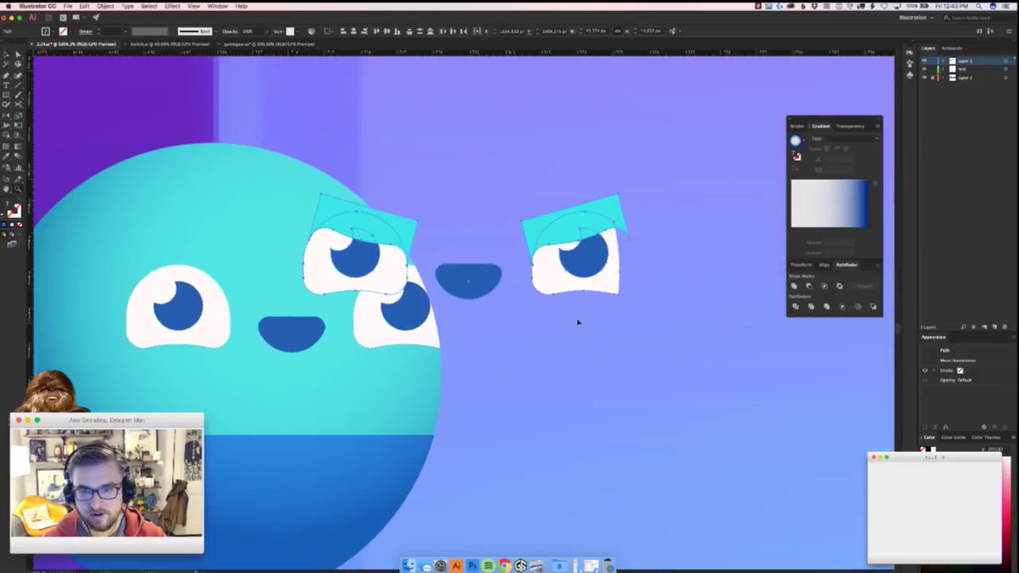
# - Move the pasted angry face onto the copied ball, directly beneath its existing eyes and mouth
pyautogui.moveTo(618, 291); pyautogui.dragTo(442, 346)
pyautogui.press('super+z')
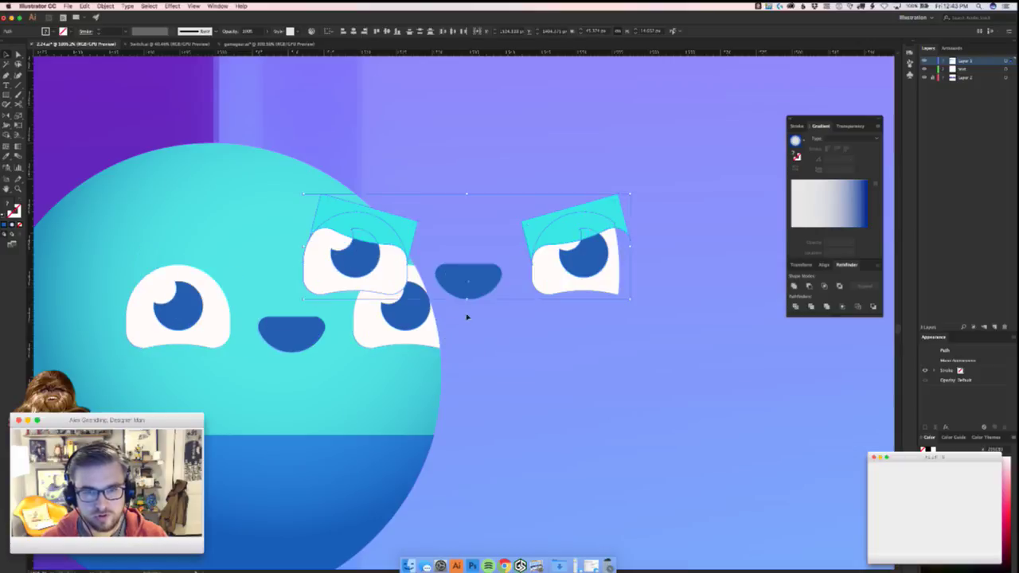
pyautogui.moveTo(613, 279); pyautogui.dragTo(446, 385)
pyautogui.moveTo(521, 392); pyautogui.dragTo(562, 348)
pyautogui.press('super+z')
pyautogui.moveTo(666, 250); pyautogui.dragTo(409, 364)
pyautogui.hscroll(-3, 595, 374)
pyautogui.hscroll(-1, 595, 374)
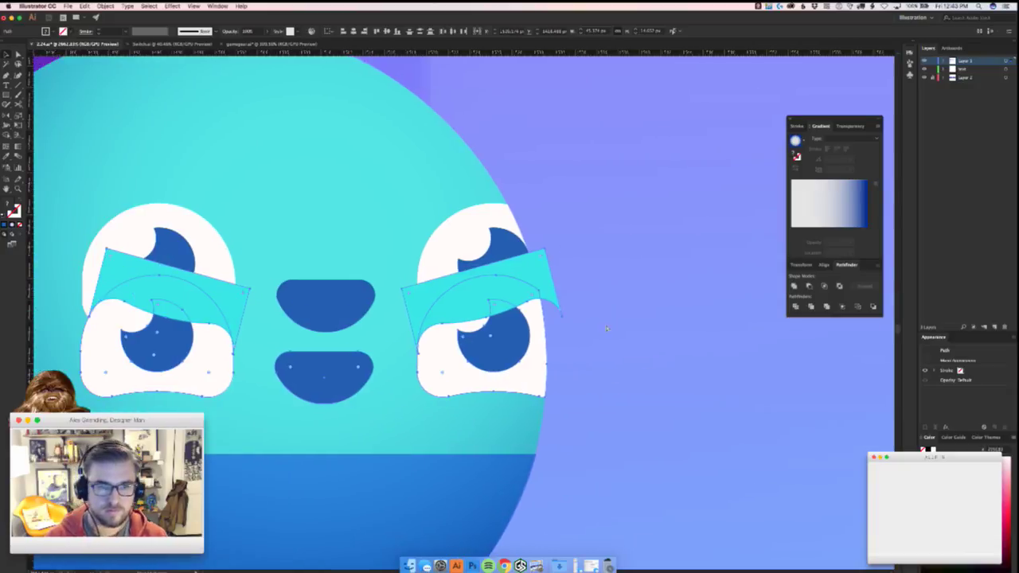
# - Cut the angry face, delete the ball's original eyes and mouth, and paste the angry face back in place
pyautogui.press('Delete')
pyautogui.moveTo(119, 322); pyautogui.dragTo(116, 325)
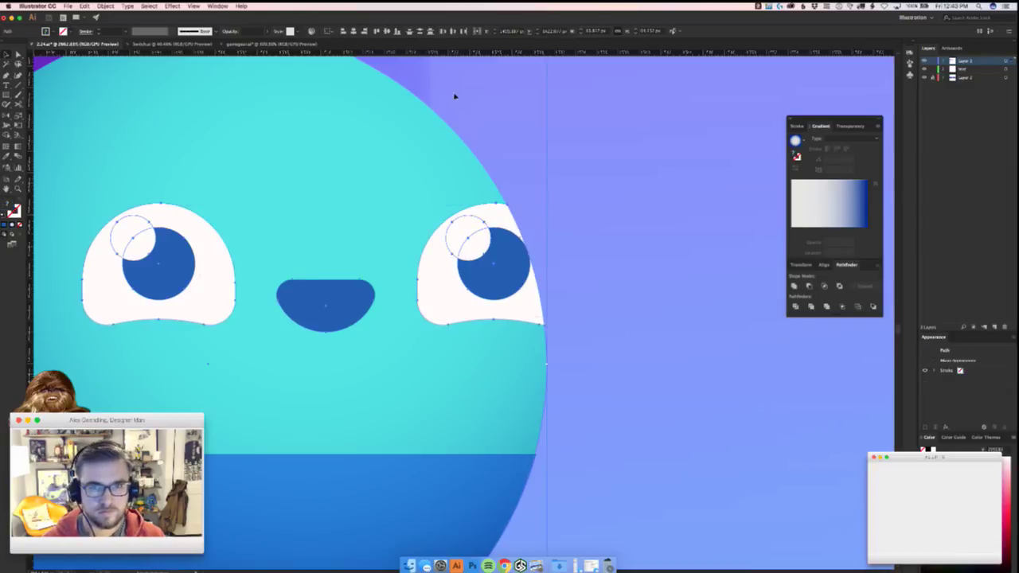
pyautogui.press('Delete')
pyautogui.press('super+f')
pyautogui.click(639, 371)
pyautogui.moveTo(642, 371)
pyautogui.mouseDown()
pyautogui.moveTo(305, 417)
pyautogui.moveTo(527, 384)
pyautogui.moveTo(404, 350)
pyautogui.mouseUp()
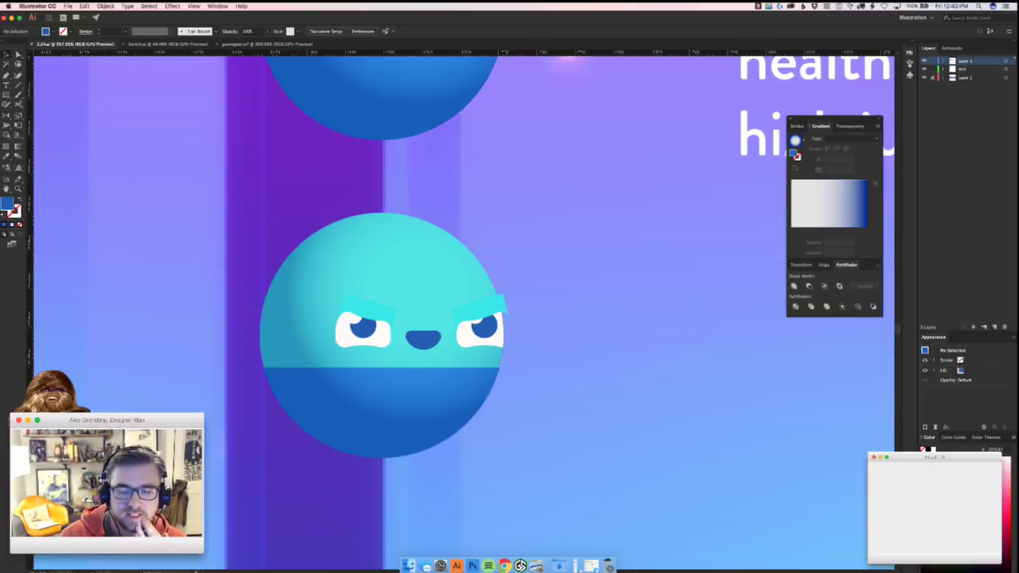
pyautogui.press('super+Tab')
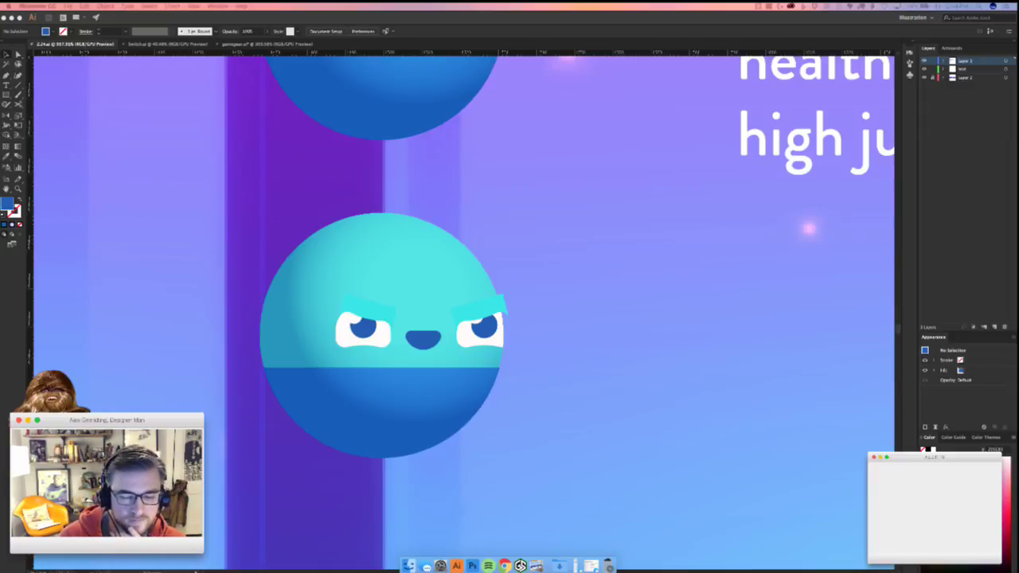
pyautogui.click(621, 308)
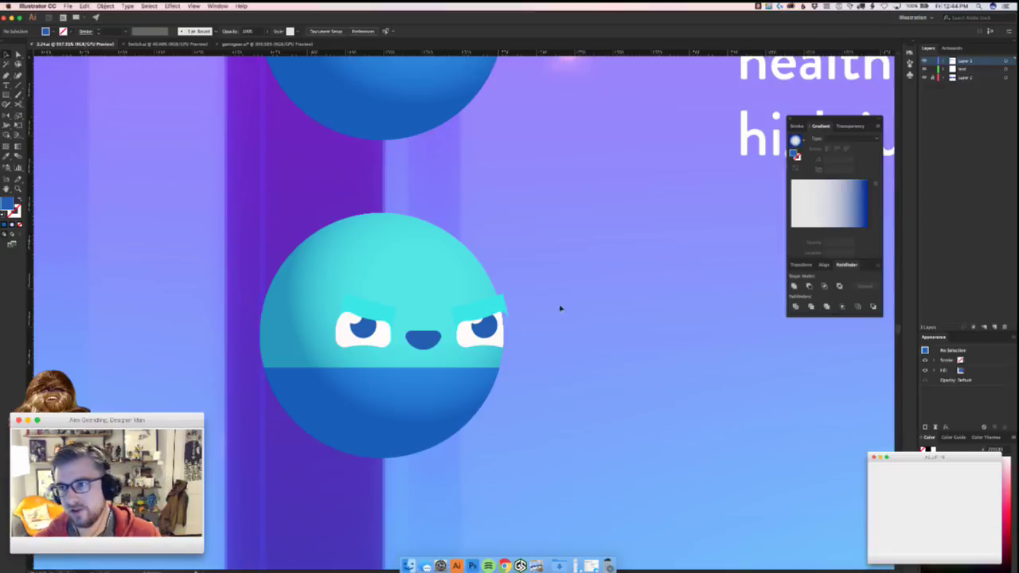
# - Draw a narrow blue bar about 3 by 13 px above the angry ball's near eye, tilt it diagonally and round one upper corner
pyautogui.moveTo(579, 324); pyautogui.dragTo(574, 302)
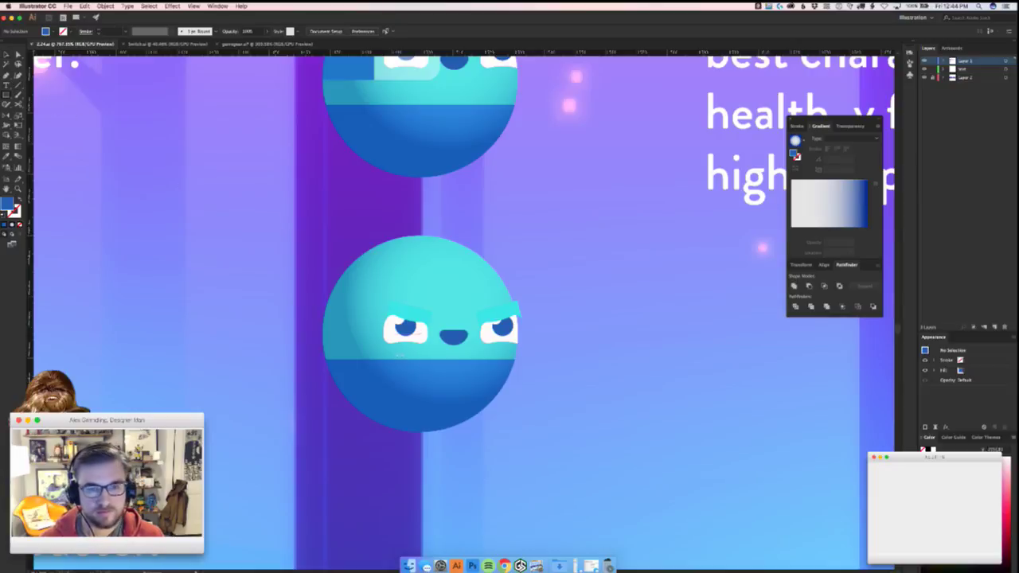
pyautogui.moveTo(396, 306)
pyautogui.mouseDown()
pyautogui.moveTo(406, 267)
pyautogui.moveTo(432, 279)
pyautogui.moveTo(425, 293)
pyautogui.mouseUp()
pyautogui.scroll(2, 506, 299)
pyautogui.moveTo(296, 273); pyautogui.dragTo(323, 288)
pyautogui.press('a')
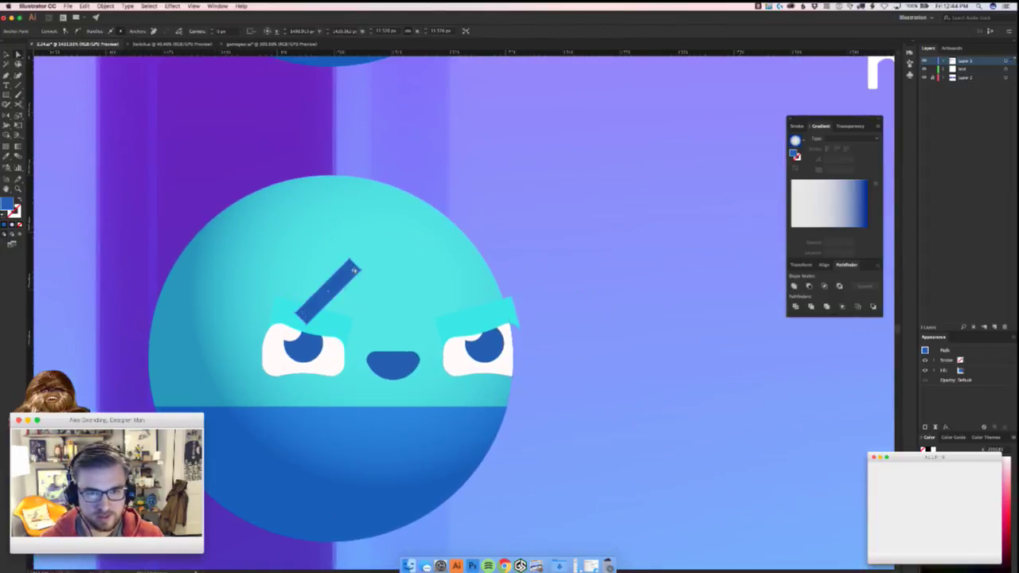
pyautogui.click(524, 300)
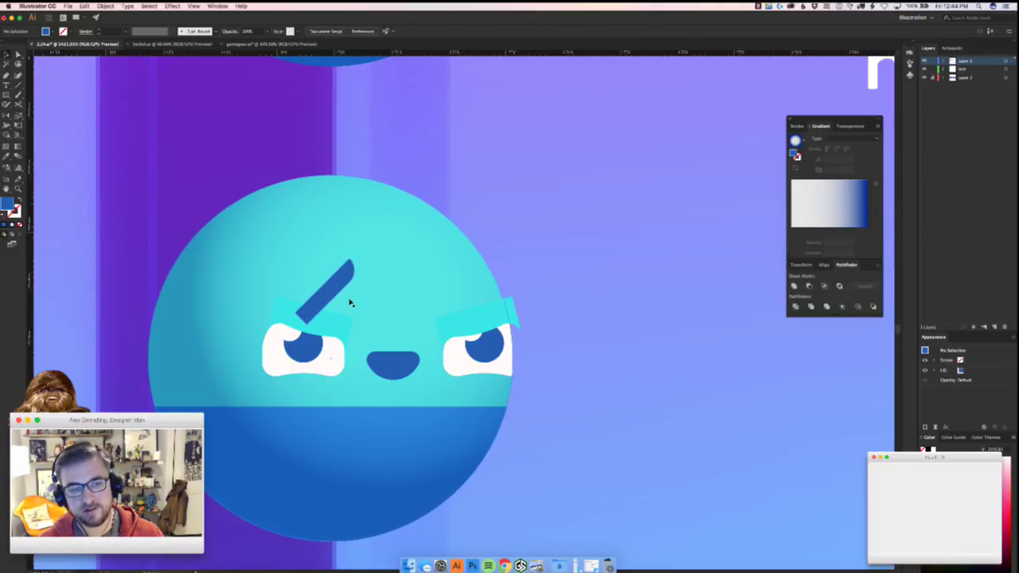
# - Lower the diagonal bar's opacity to 22% and shift it slightly towards the middle of the face
pyautogui.click(338, 269)
pyautogui.click(269, 31)
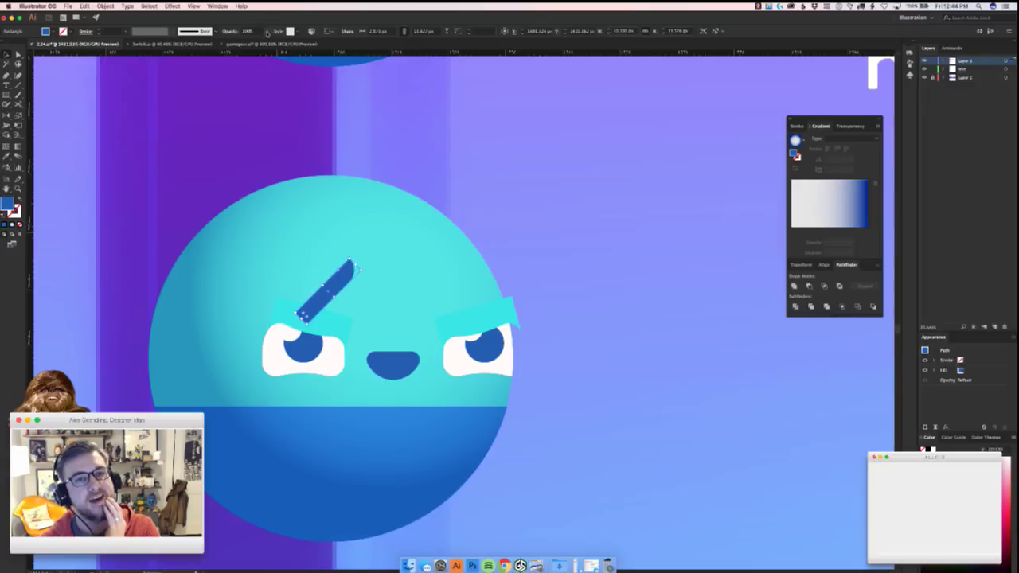
pyautogui.moveTo(258, 46); pyautogui.dragTo(244, 45)
pyautogui.click(564, 216)
pyautogui.moveTo(334, 289); pyautogui.dragTo(347, 295)
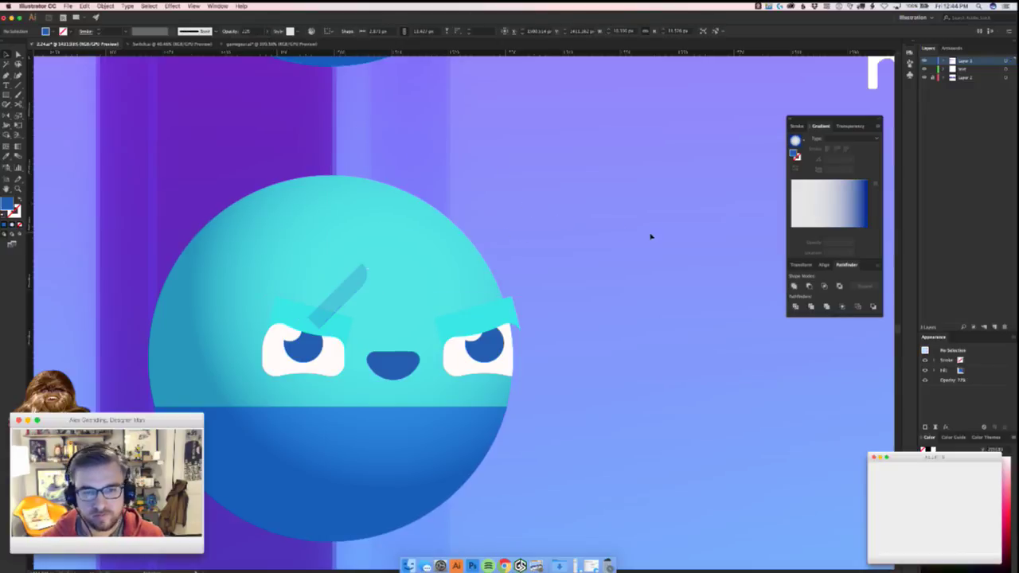
# - Duplicate the translucent diagonal bar down to the ball's lower-left area, in line with the first one
pyautogui.hscroll(-3, 478, 261)
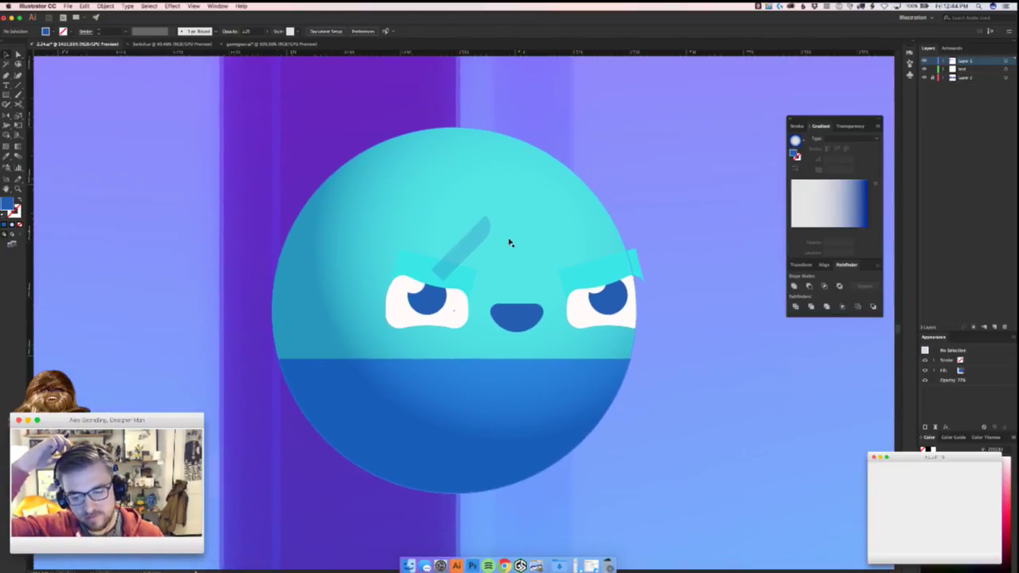
pyautogui.moveTo(467, 249); pyautogui.dragTo(346, 370)
pyautogui.press('v')
pyautogui.click(712, 416)
pyautogui.click(729, 453)
pyautogui.press('z')
pyautogui.moveTo(728, 455); pyautogui.dragTo(602, 462)
pyautogui.moveTo(729, 454); pyautogui.dragTo(788, 454)
# - Duplicate both translucent bars as a second diagonal pair beside the first, and adjust its position along the diagonal
pyautogui.press('v')
pyautogui.click(575, 335)
pyautogui.keyDown('shift'); pyautogui.click(525, 385); pyautogui.keyUp('shift')
pyautogui.moveTo(526, 386); pyautogui.dragTo(558, 388)
pyautogui.click(784, 427)
pyautogui.moveTo(615, 331); pyautogui.dragTo(597, 349)
pyautogui.press('a')
pyautogui.click(748, 396)
pyautogui.scroll(5, 717, 391)
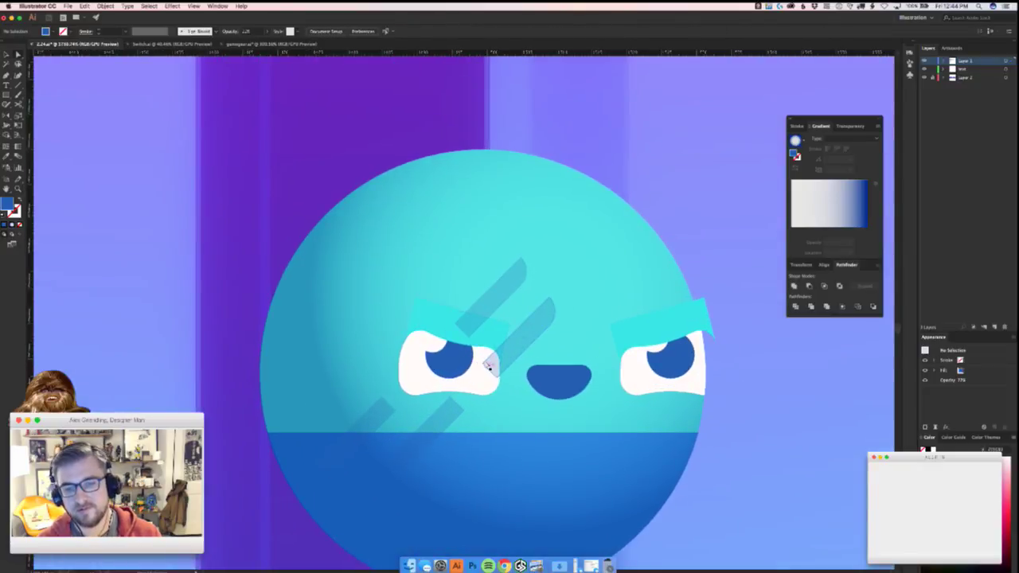
# - Shorten the second upper diagonal stripe so its lower end stays clear of the angry ball's near eye
pyautogui.click(507, 347)
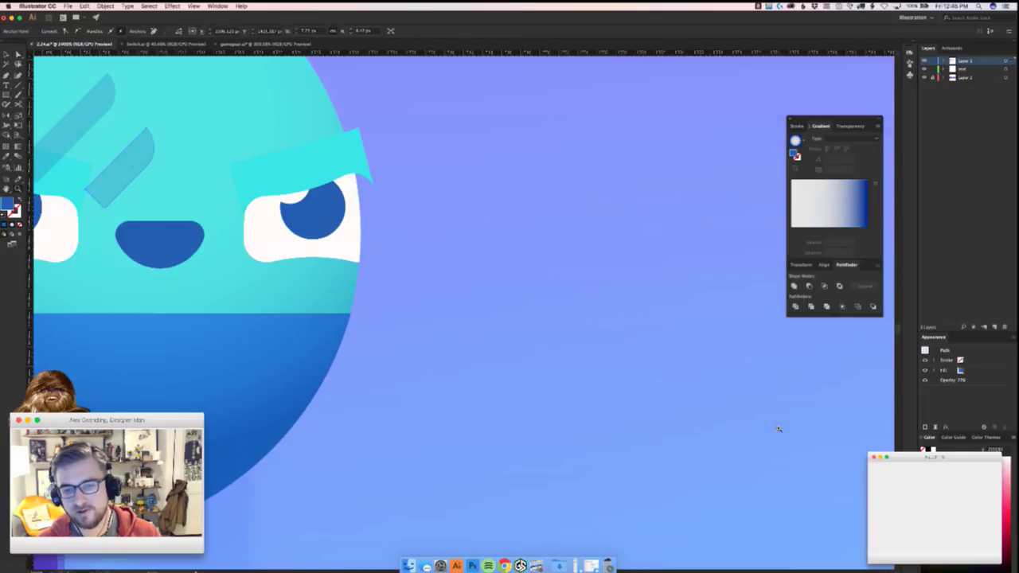
pyautogui.scroll(-6, 611, 453)
pyautogui.scroll(-2, 437, 470)
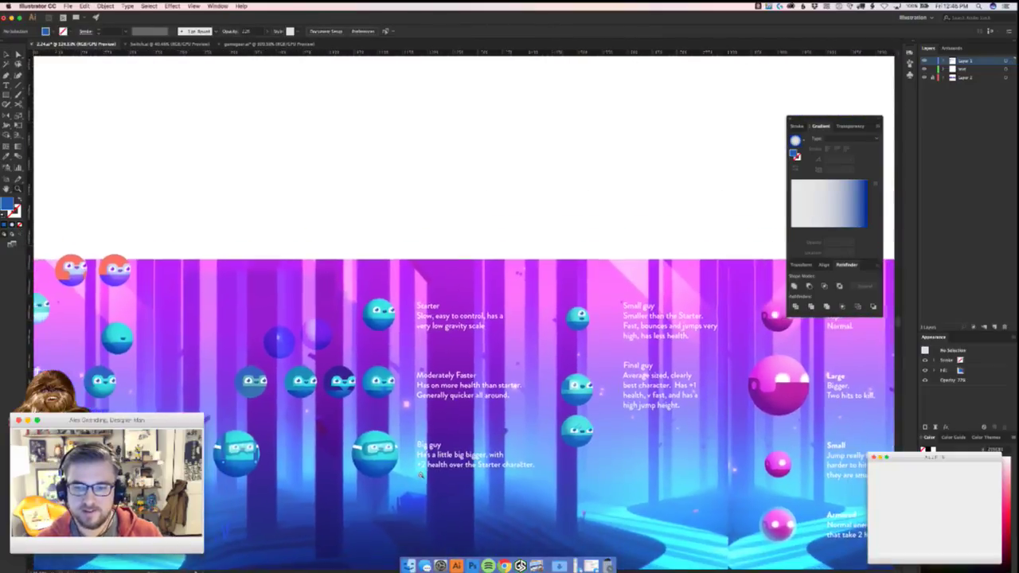
# - Move the geared Final guy ball aside below its description and put the angry striped ball in its former place
pyautogui.scroll(6, 531, 420)
pyautogui.scroll(2, 531, 420)
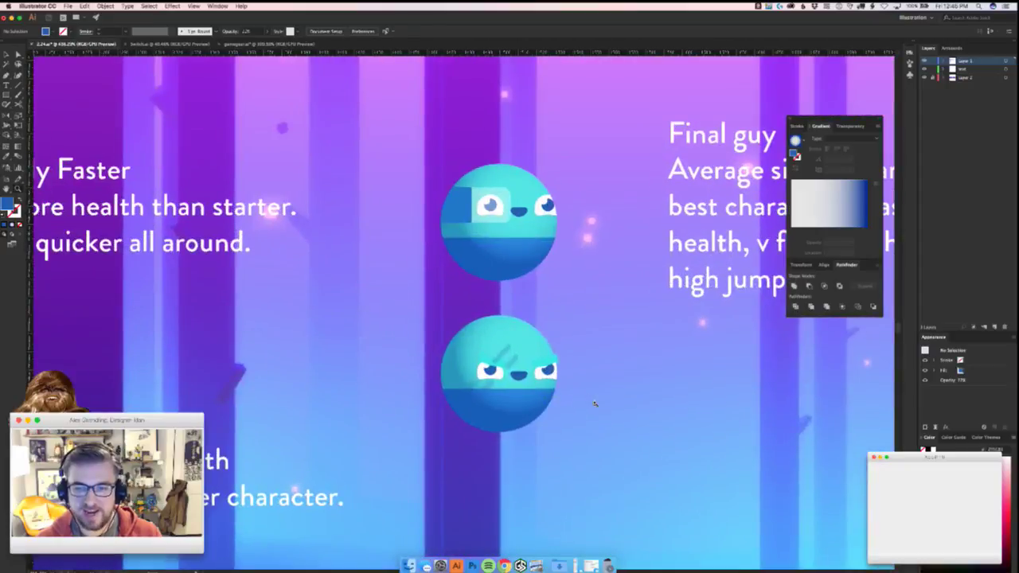
pyautogui.scroll(2, 564, 472)
pyautogui.moveTo(554, 213); pyautogui.dragTo(618, 475)
pyautogui.press('super+z')
pyautogui.press('super+shift+z')
pyautogui.moveTo(457, 280); pyautogui.dragTo(425, 207)
pyautogui.click(439, 339)
pyautogui.moveTo(470, 465); pyautogui.dragTo(543, 465)
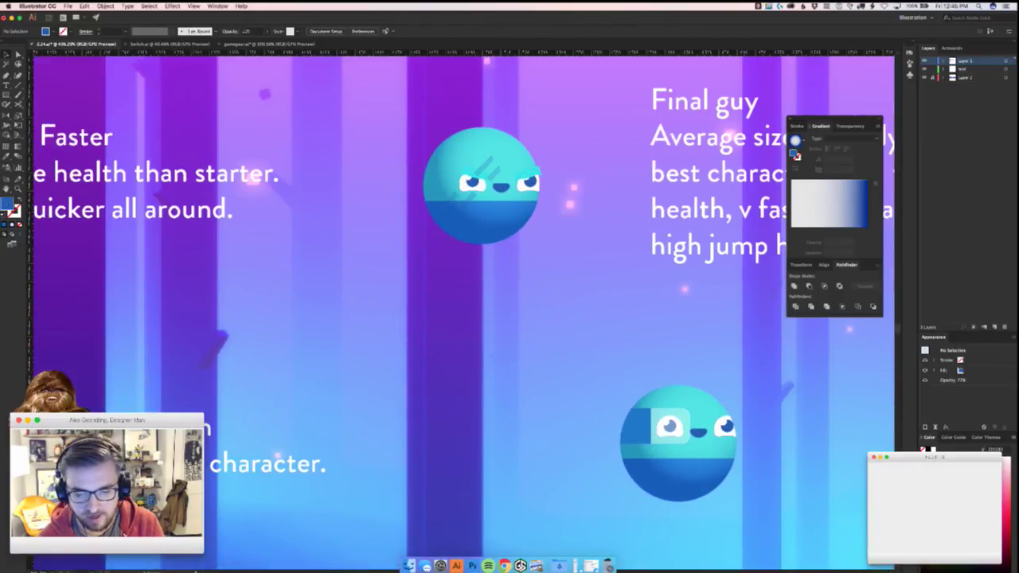
pyautogui.press('super+Tab')
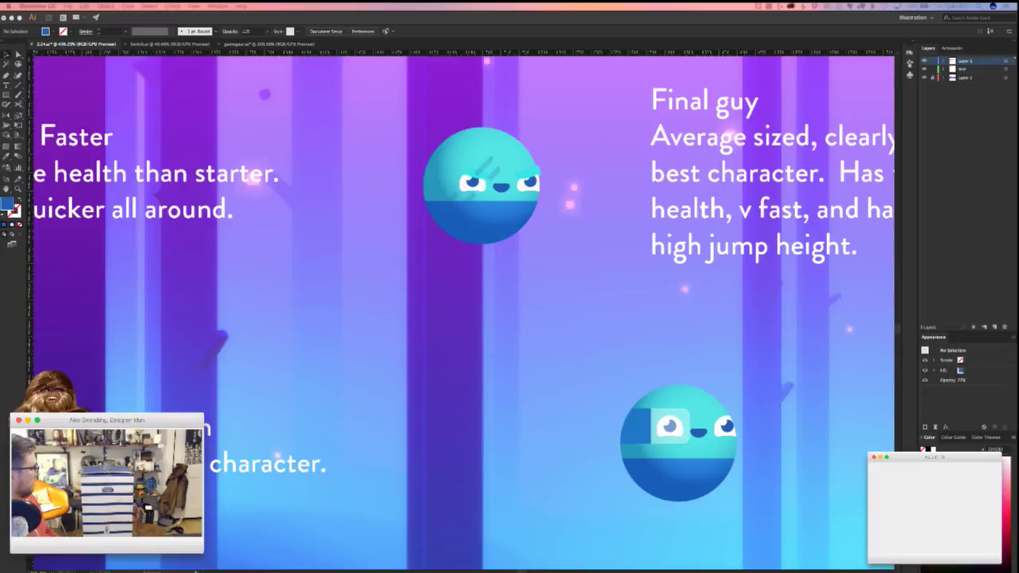
pyautogui.moveTo(509, 571)
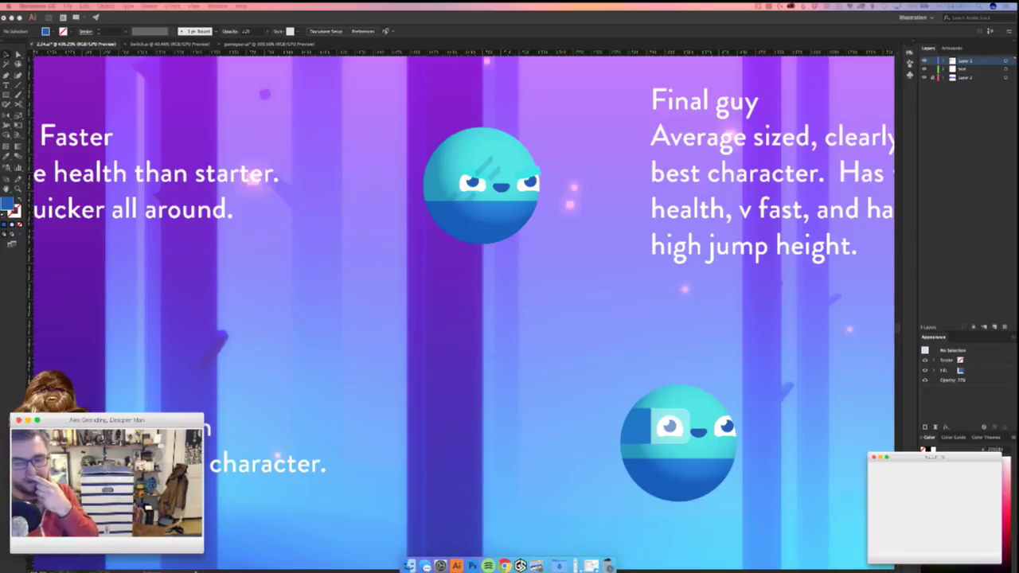
pyautogui.click(456, 566)
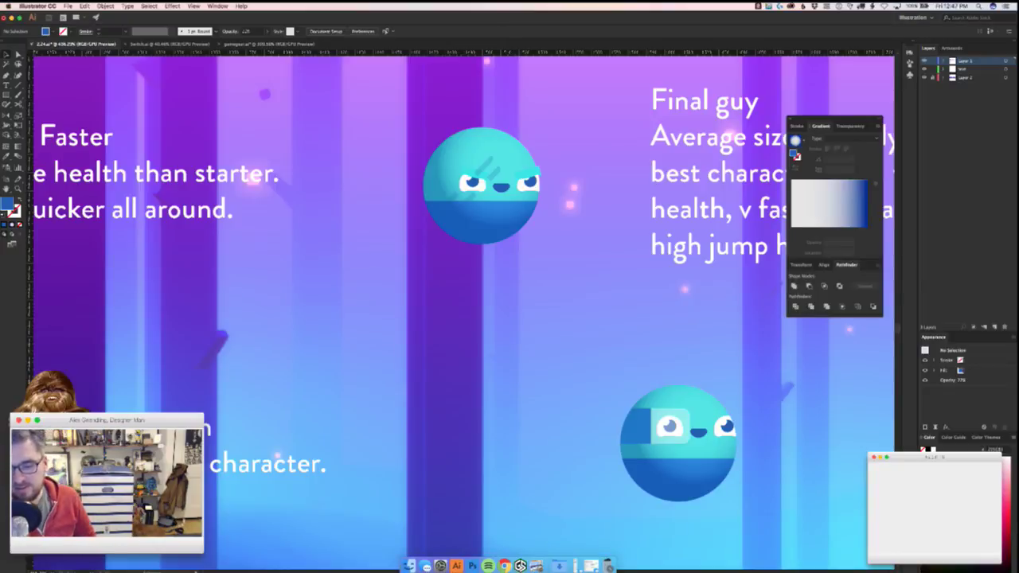
pyautogui.press('super+Tab')
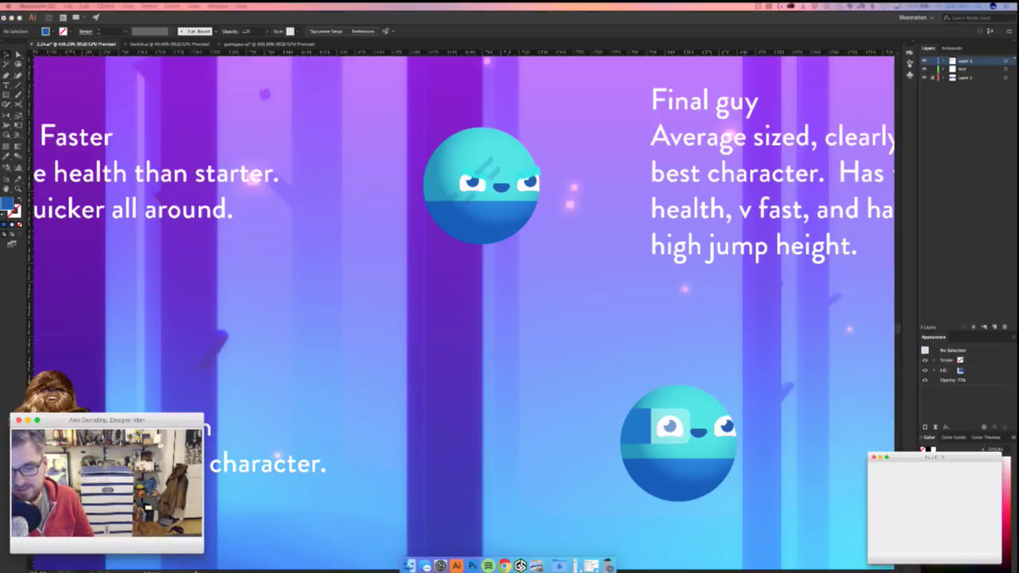